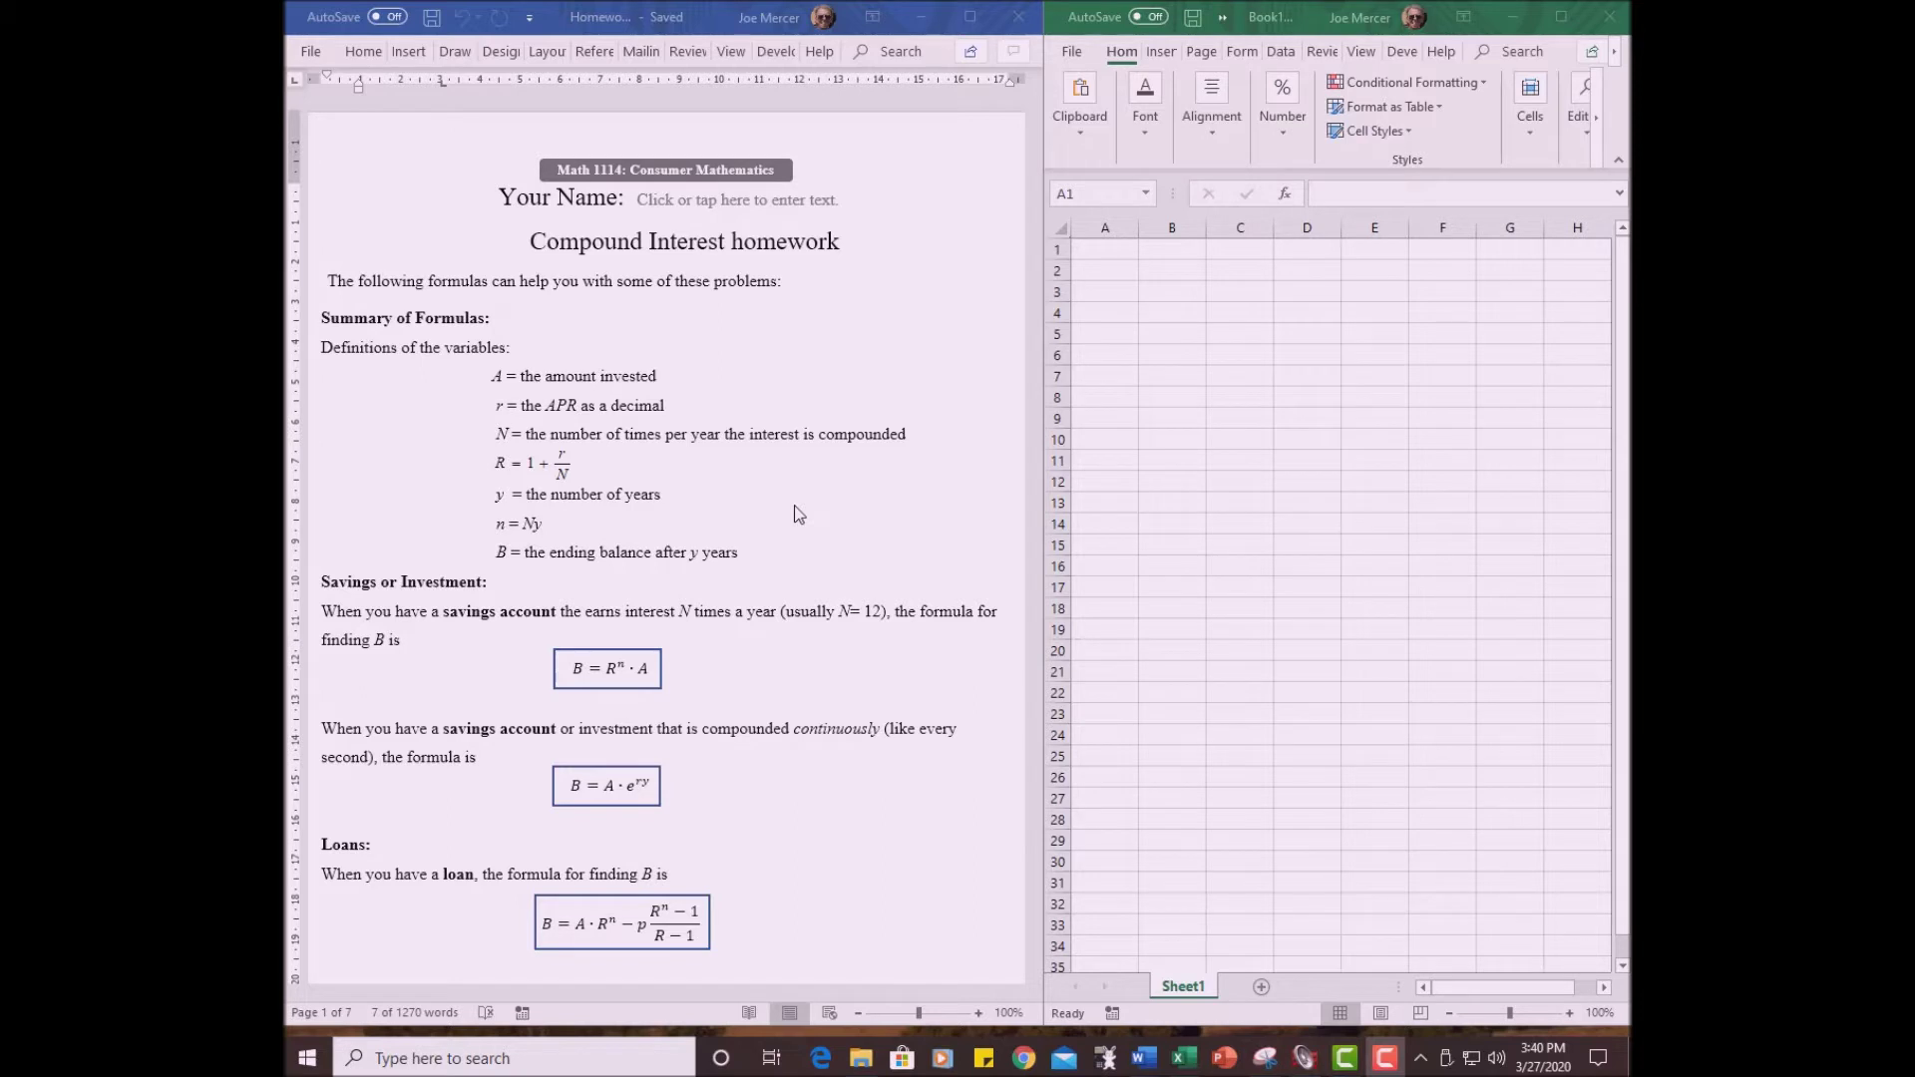
- Scroll the Word homework to problem 4 and its $2,000 savings balance-sheet example table
{"action": "scroll", "coordinate": [799, 513], "scroll_direction": "down", "scroll_amount": 3}
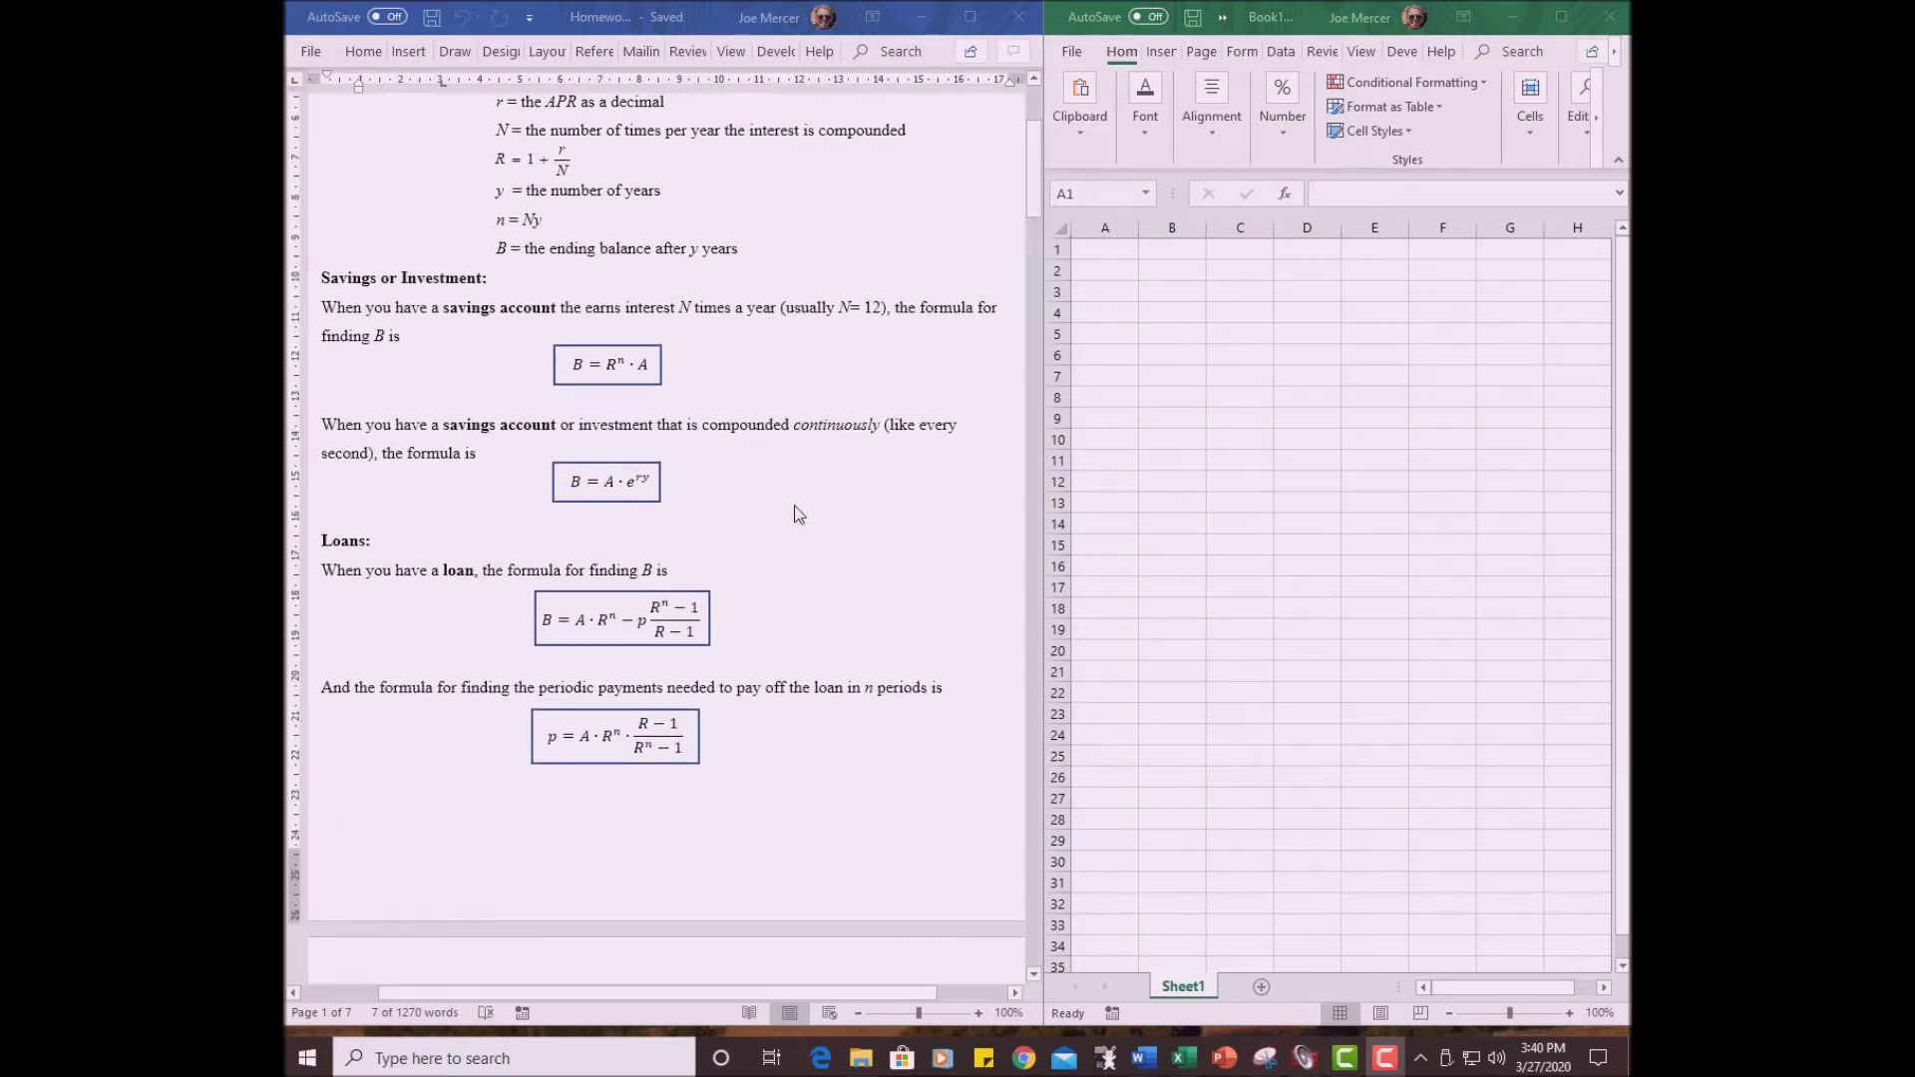
{"action": "scroll", "coordinate": [799, 514], "scroll_direction": "down", "scroll_amount": 1}
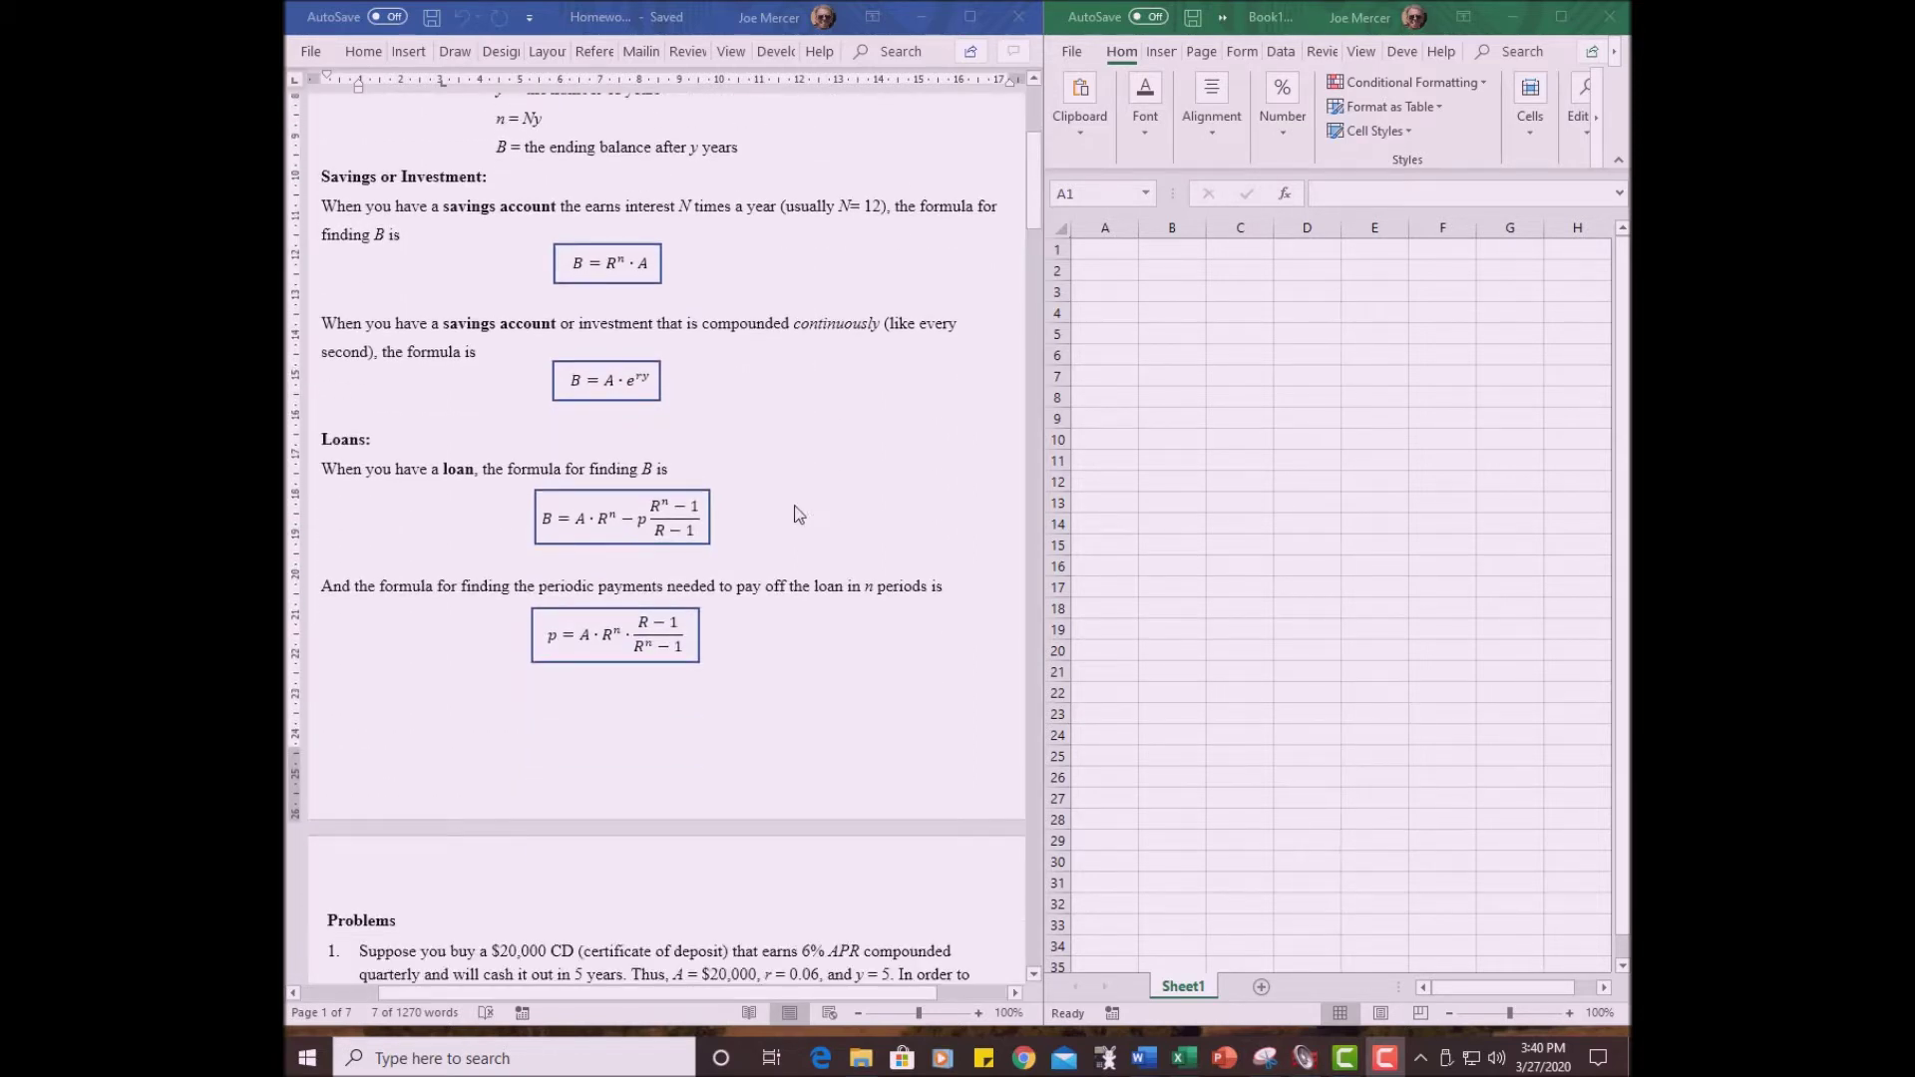
{"action": "scroll", "coordinate": [799, 514], "scroll_direction": "down", "scroll_amount": 5}
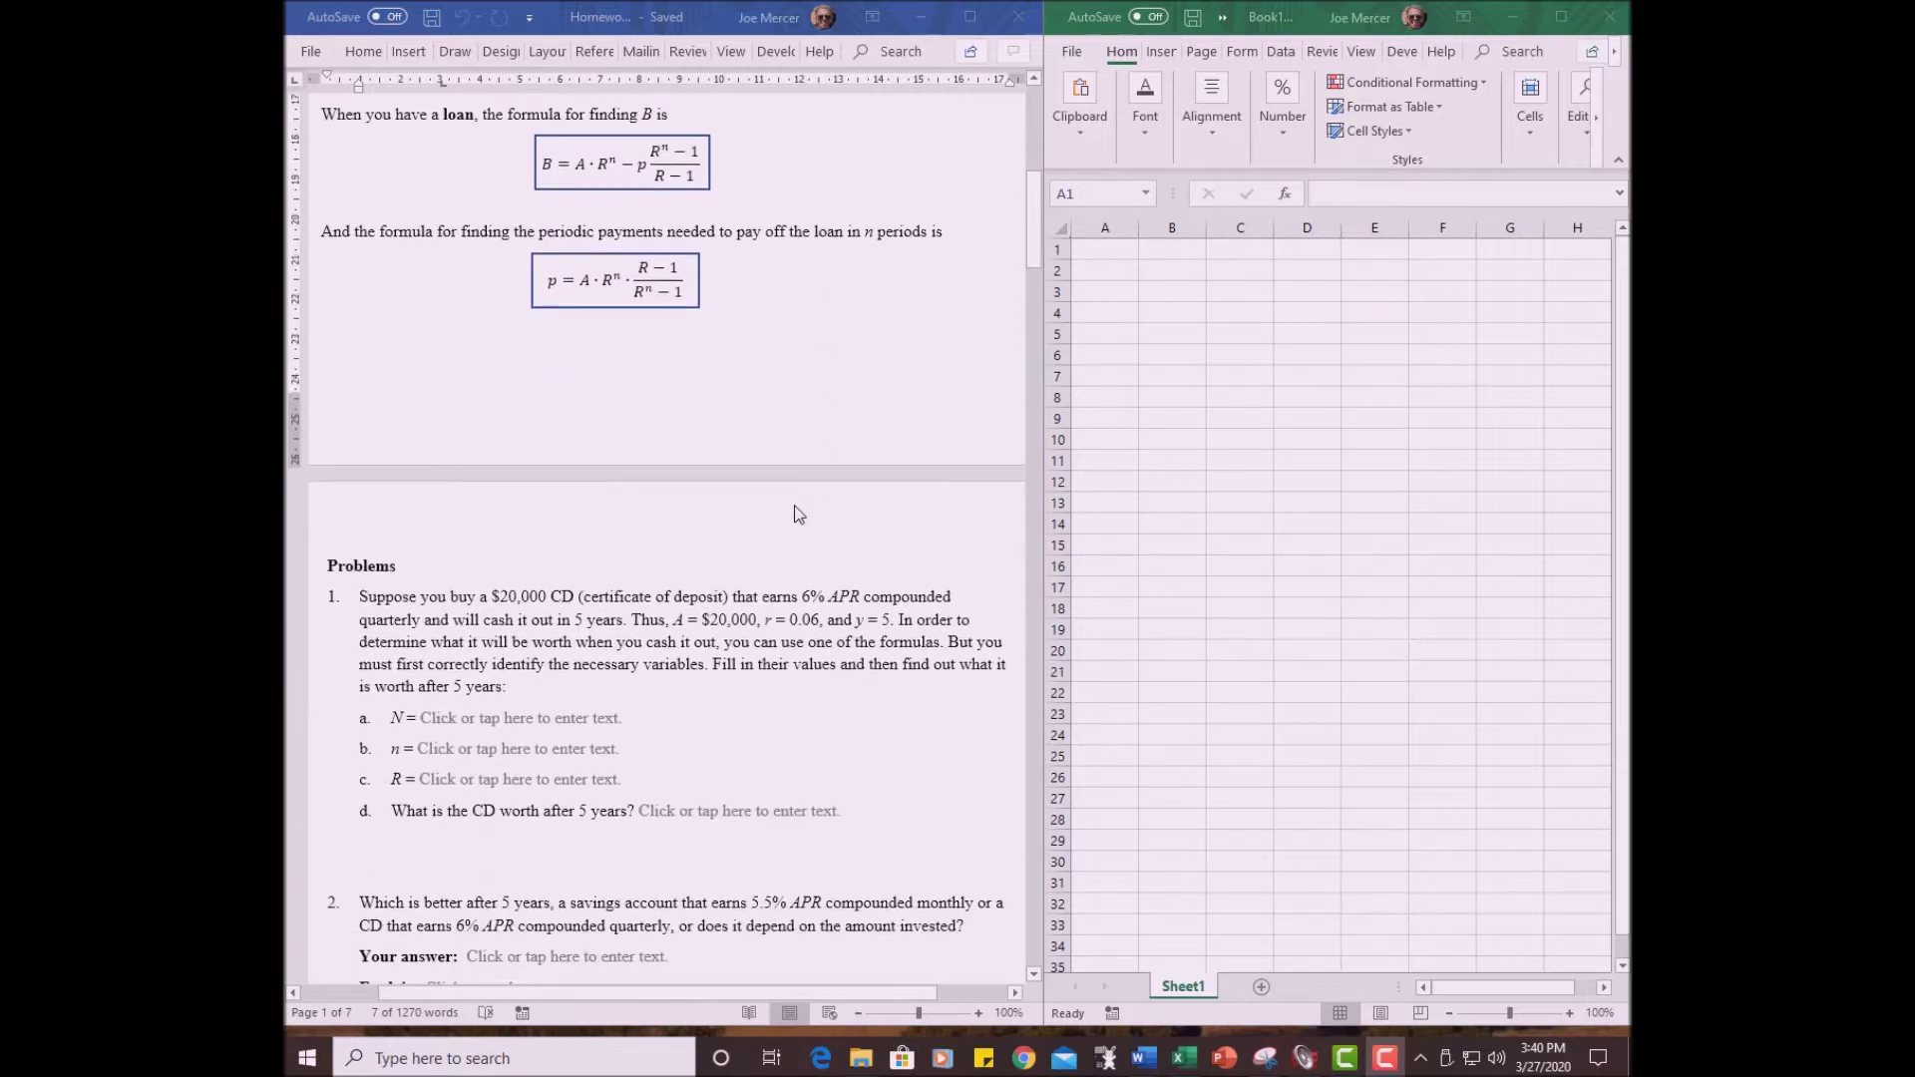
{"action": "scroll", "coordinate": [799, 514], "scroll_direction": "down", "scroll_amount": 4}
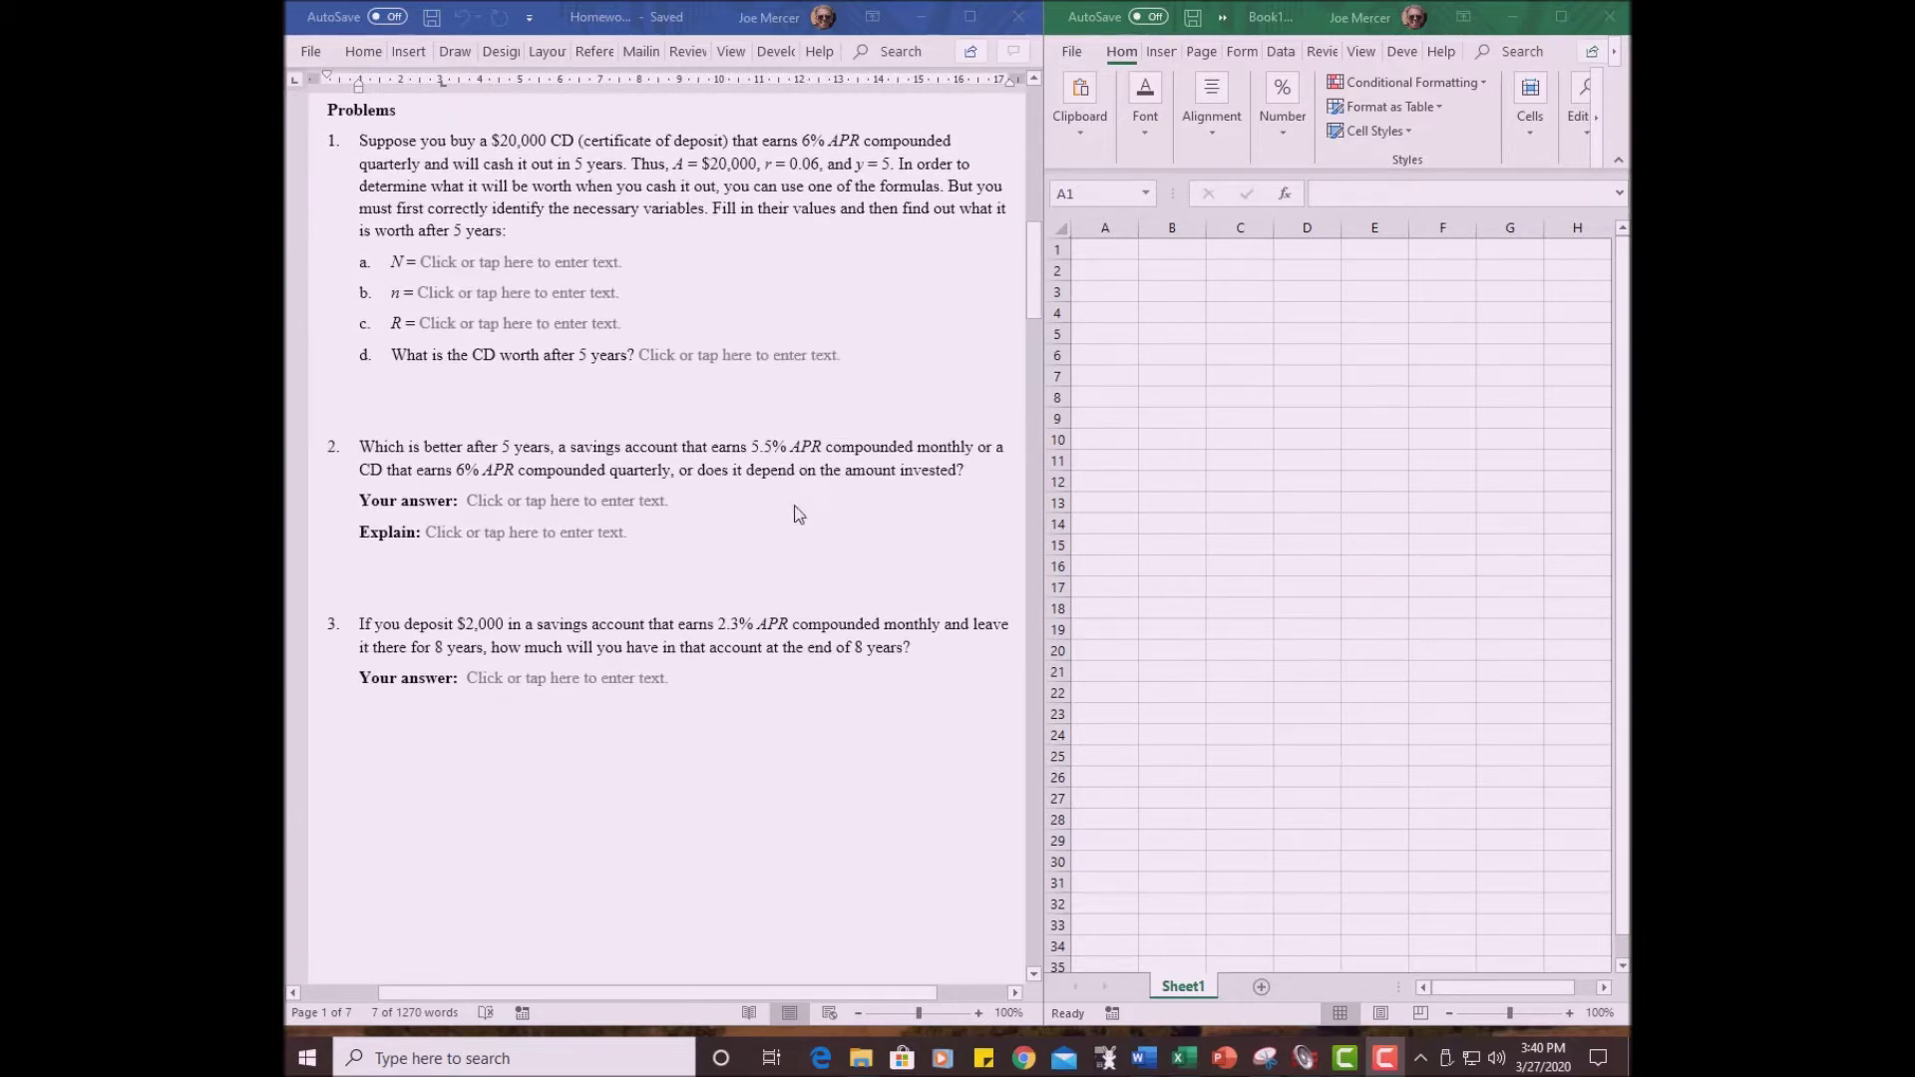
{"action": "scroll", "coordinate": [798, 513], "scroll_direction": "up", "scroll_amount": 2}
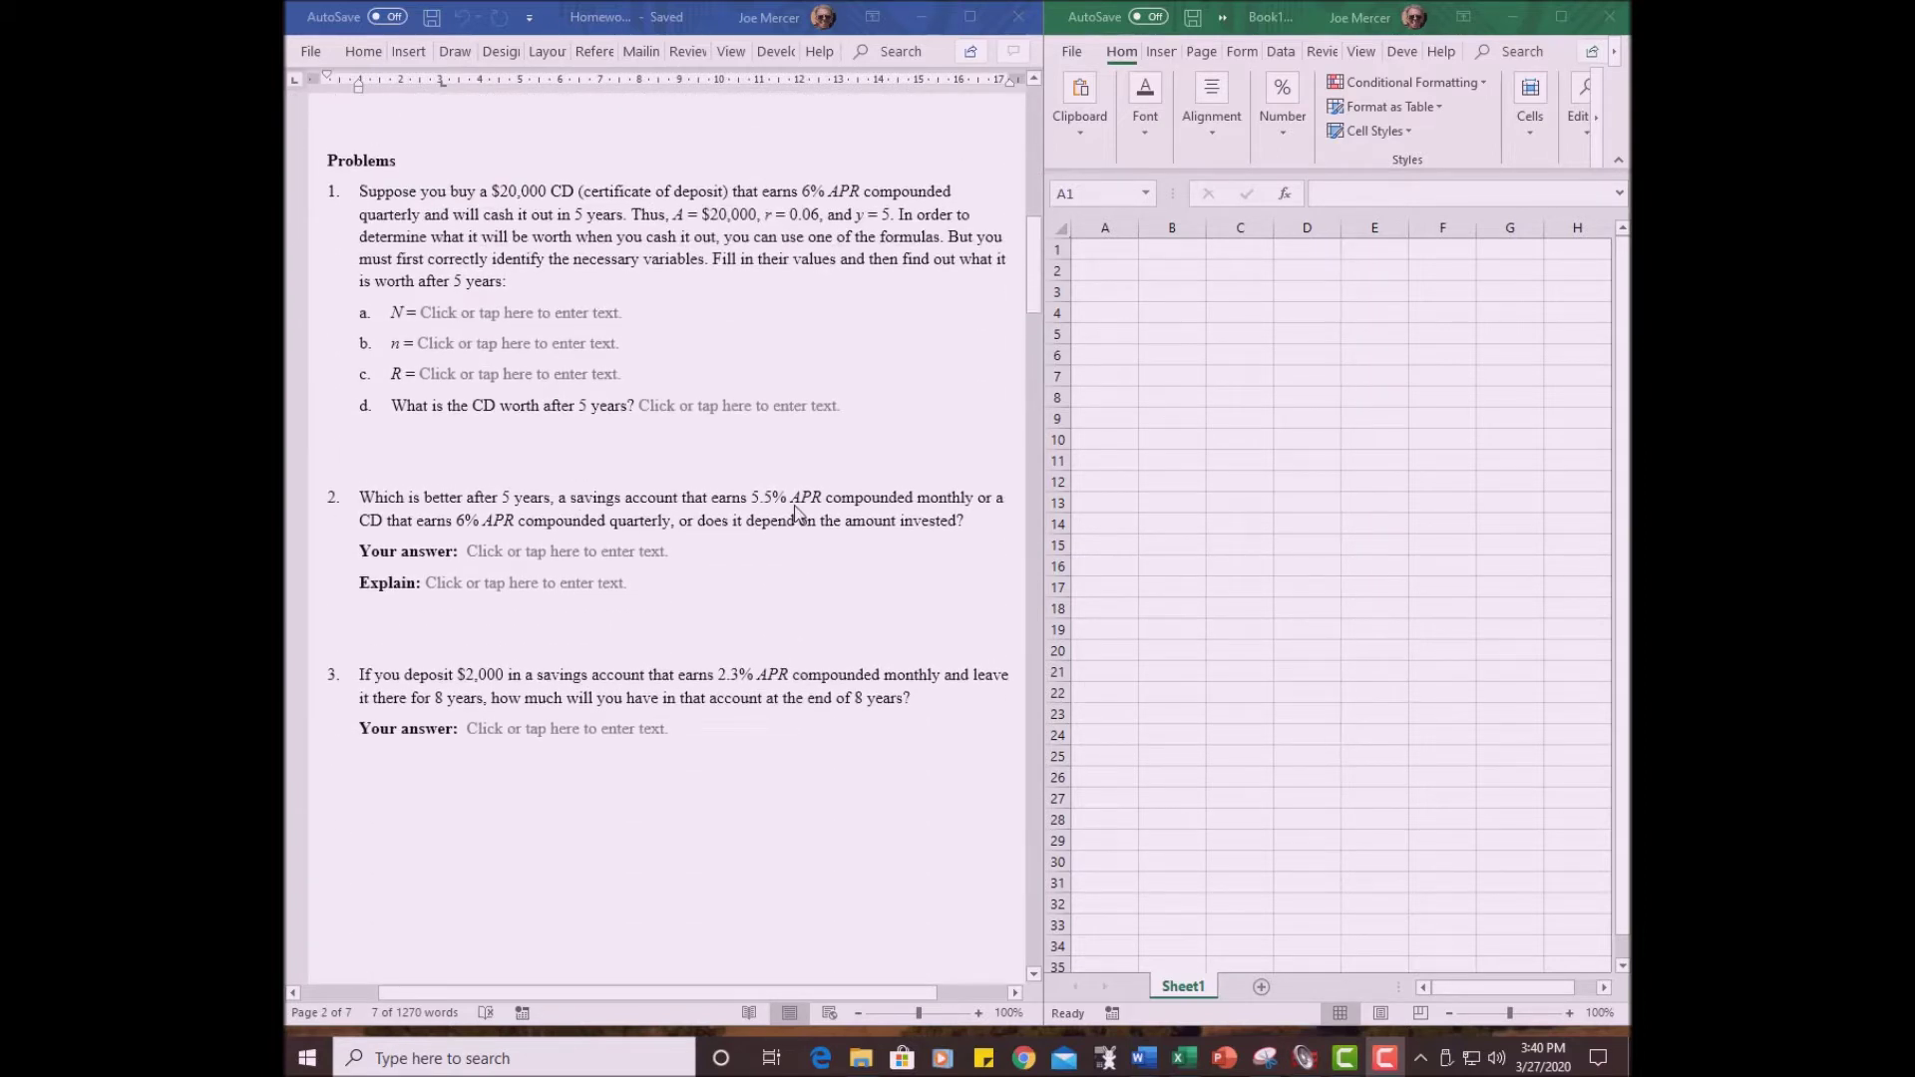
{"action": "scroll", "coordinate": [797, 512], "scroll_direction": "down", "scroll_amount": 2}
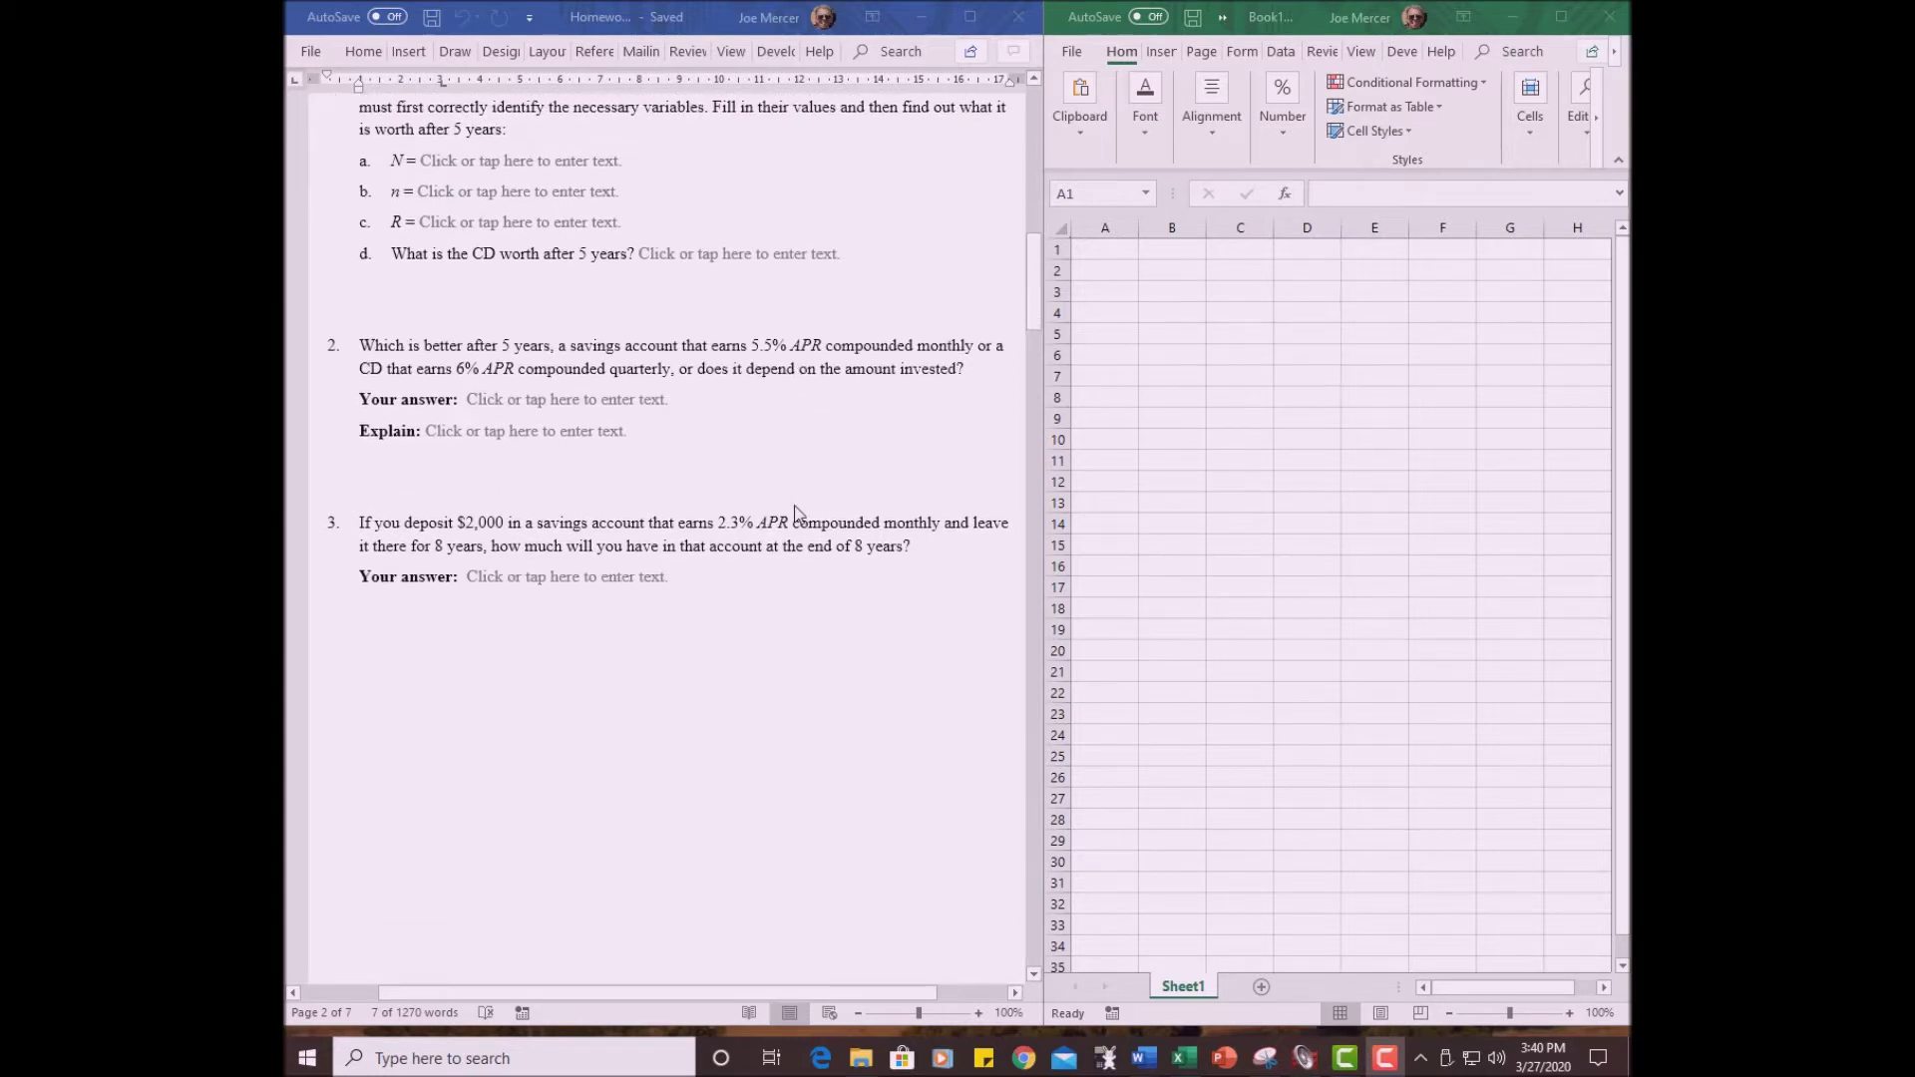
{"action": "scroll", "coordinate": [799, 513], "scroll_direction": "down", "scroll_amount": 6}
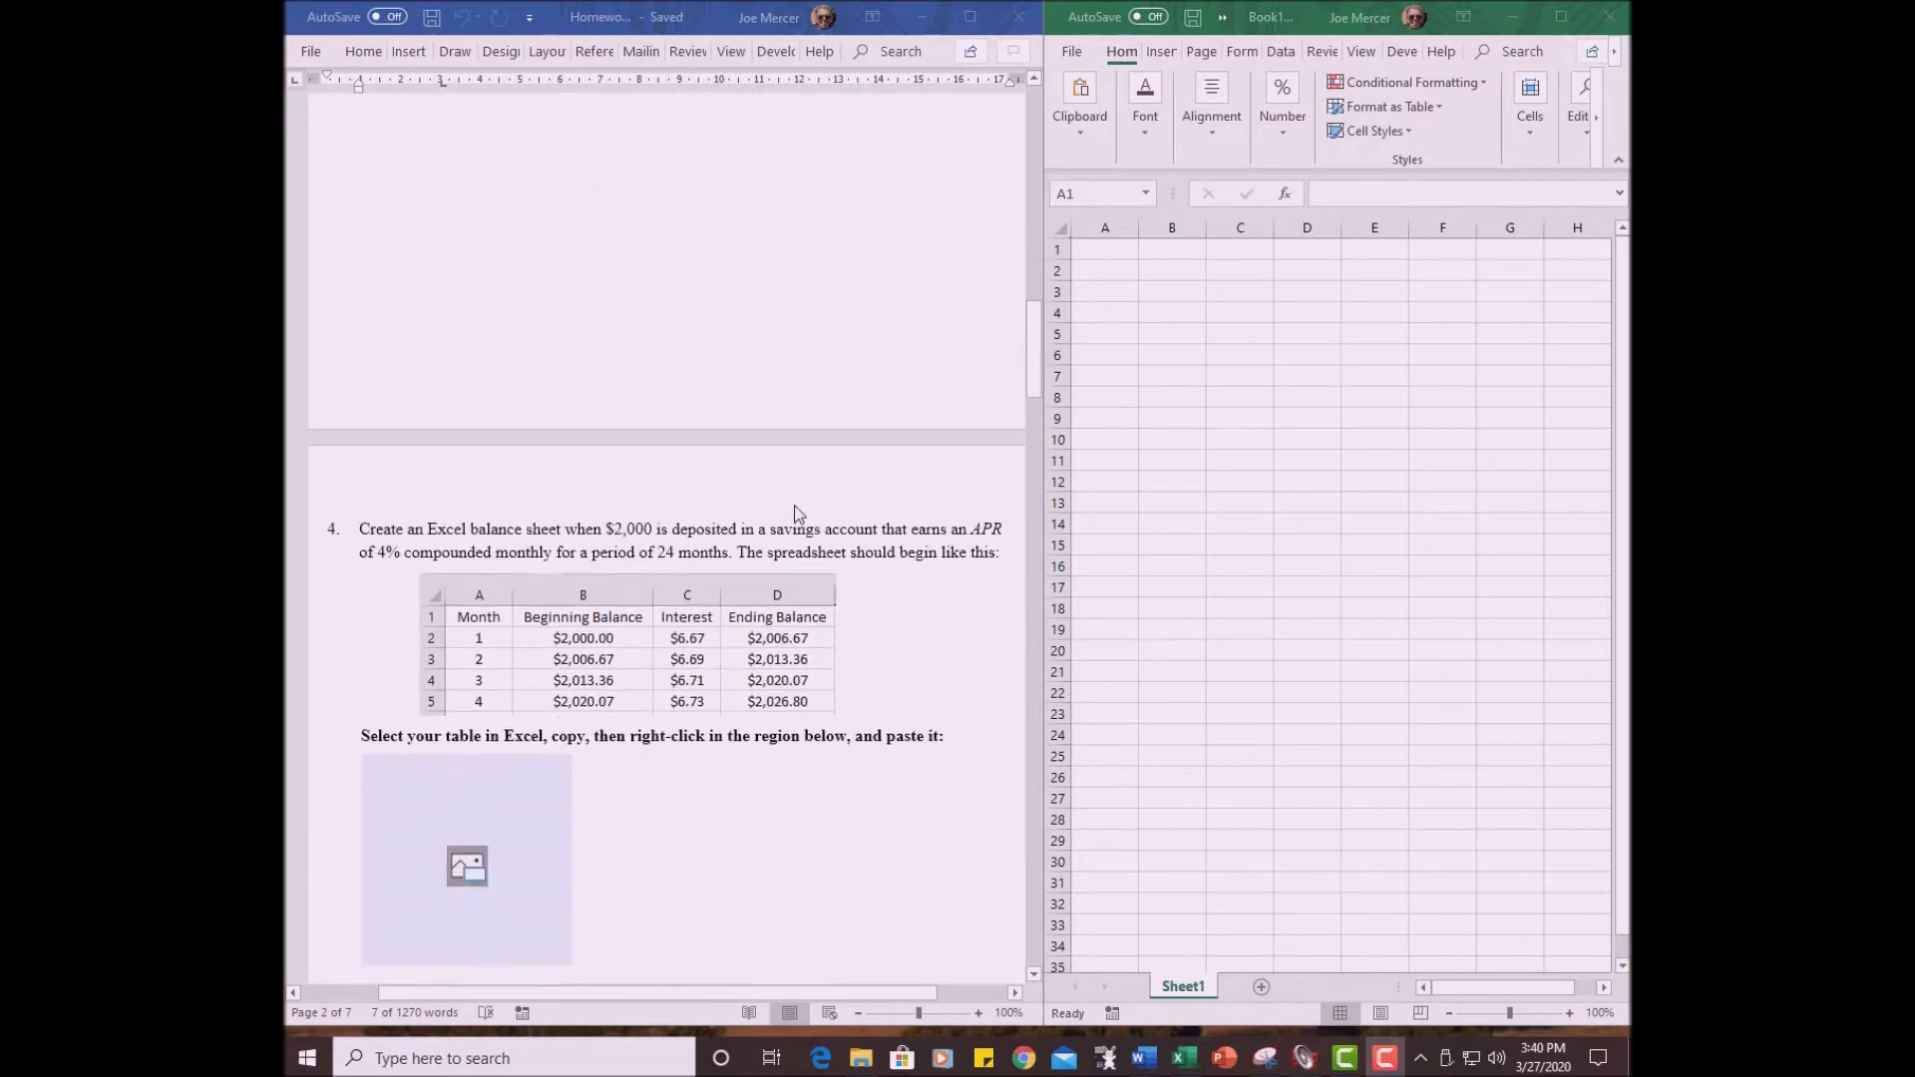
{"action": "scroll", "coordinate": [799, 514], "scroll_direction": "down", "scroll_amount": 2}
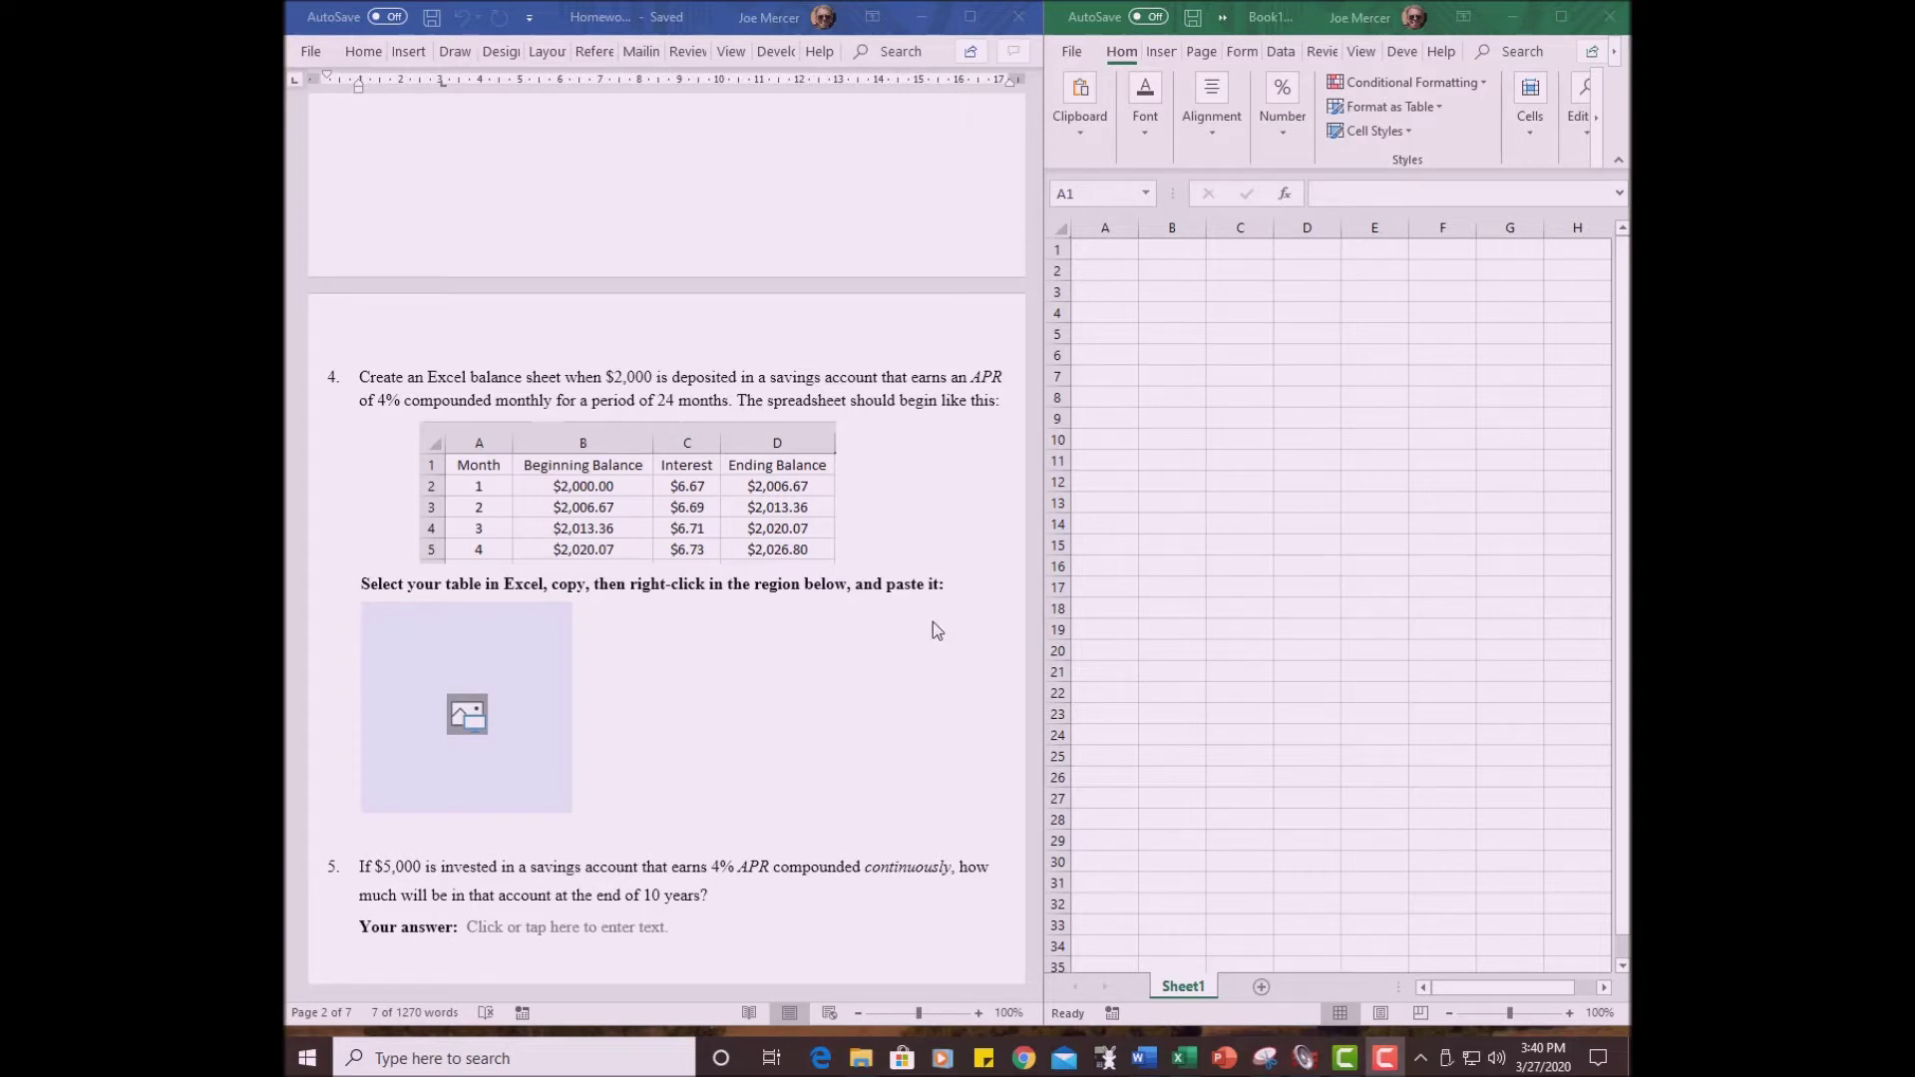
- Widen column B to about 13.29 and column D to about 15.29 in the blank Excel sheet
{"action": "left_click", "coordinate": [1212, 492]}
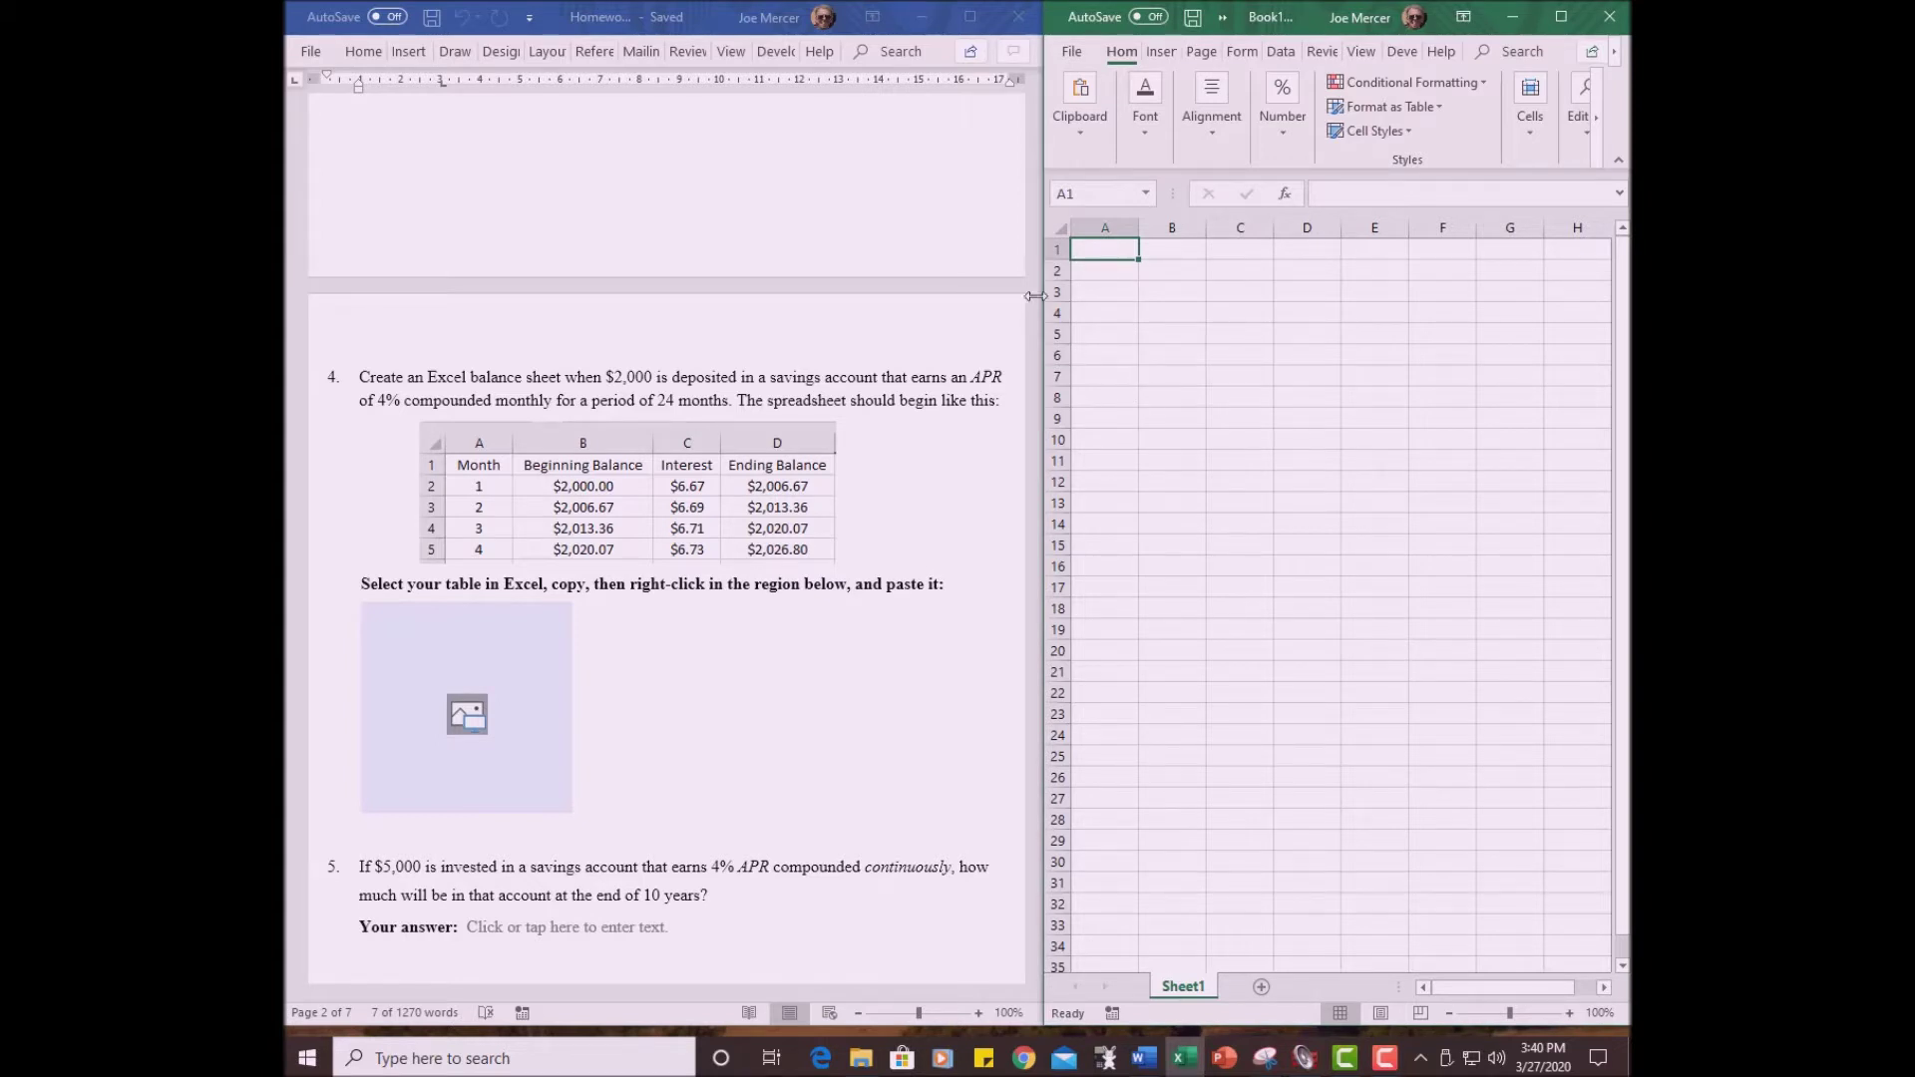
{"action": "left_click", "coordinate": [1110, 229]}
{"action": "left_click", "coordinate": [1090, 246]}
{"action": "left_click", "coordinate": [1180, 228]}
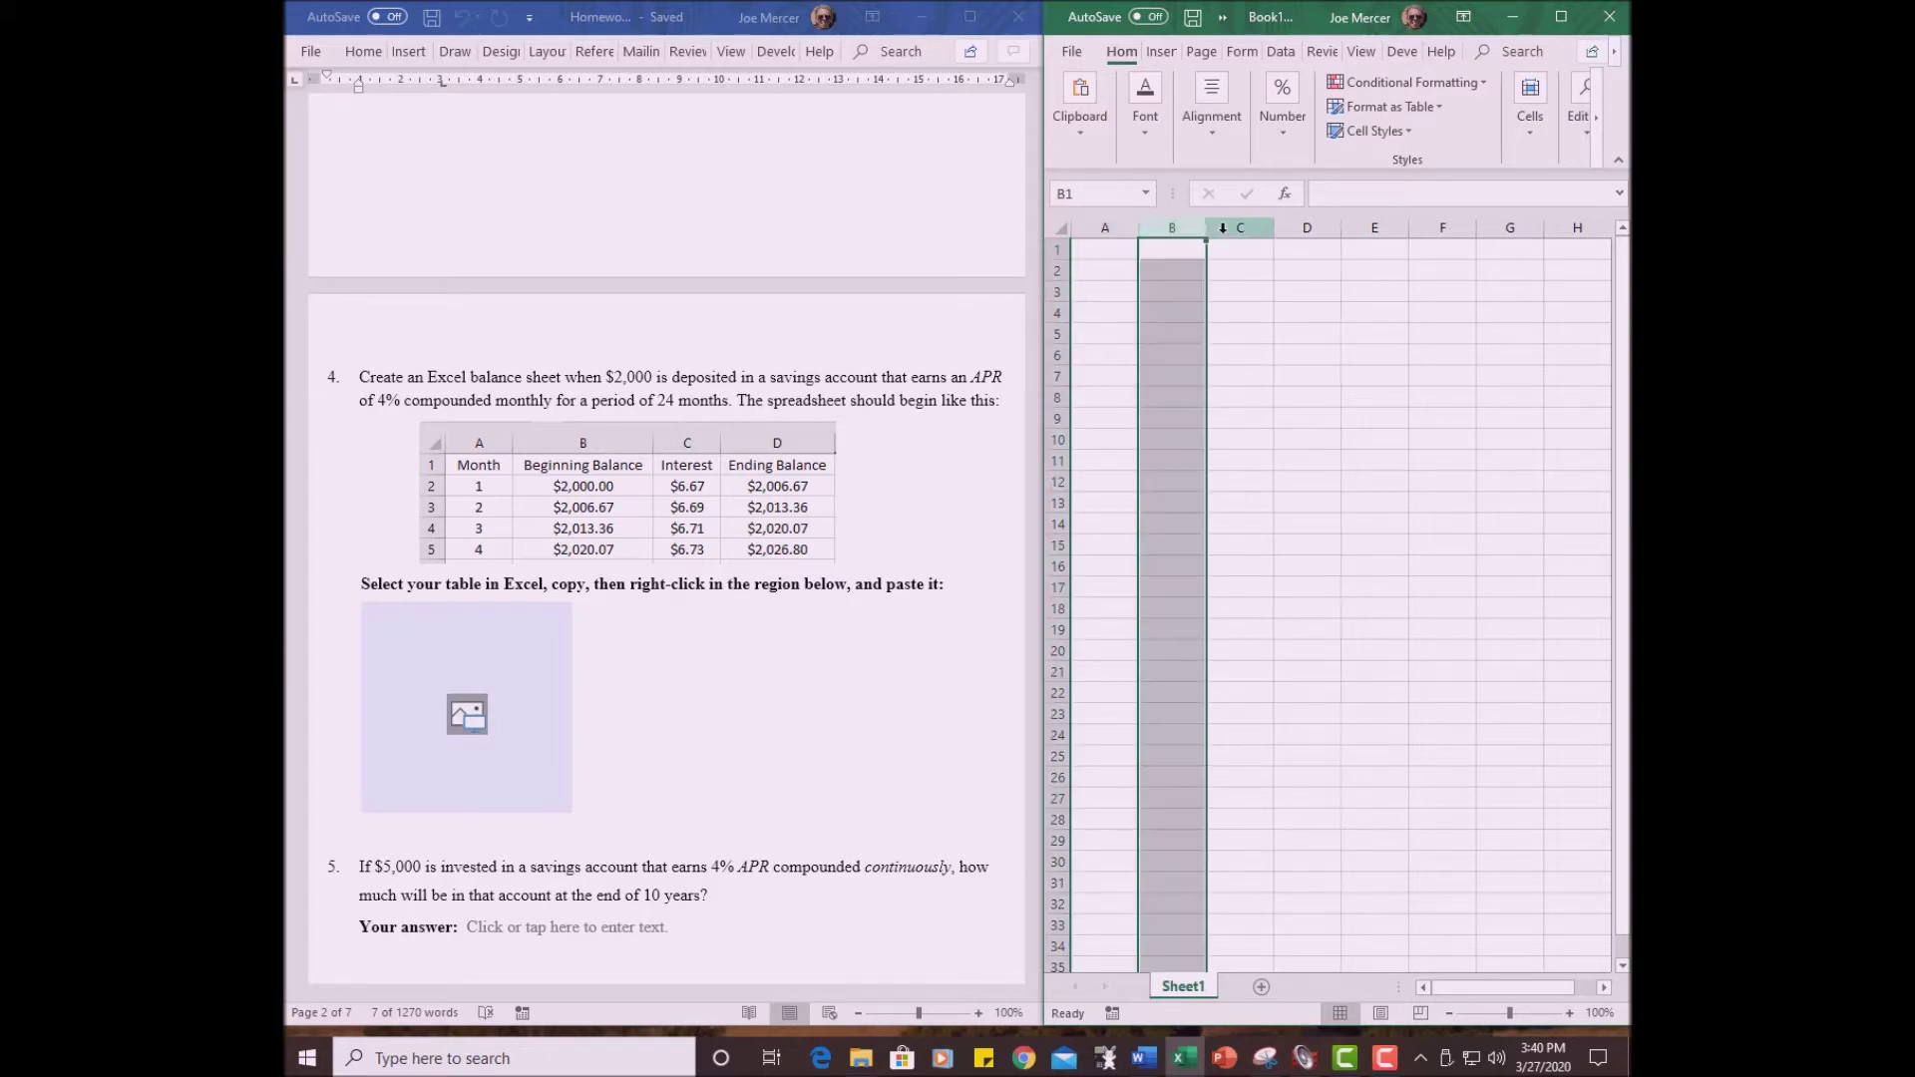
{"action": "left_click_drag", "start_coordinate": [1207, 233], "coordinate": [1275, 232]}
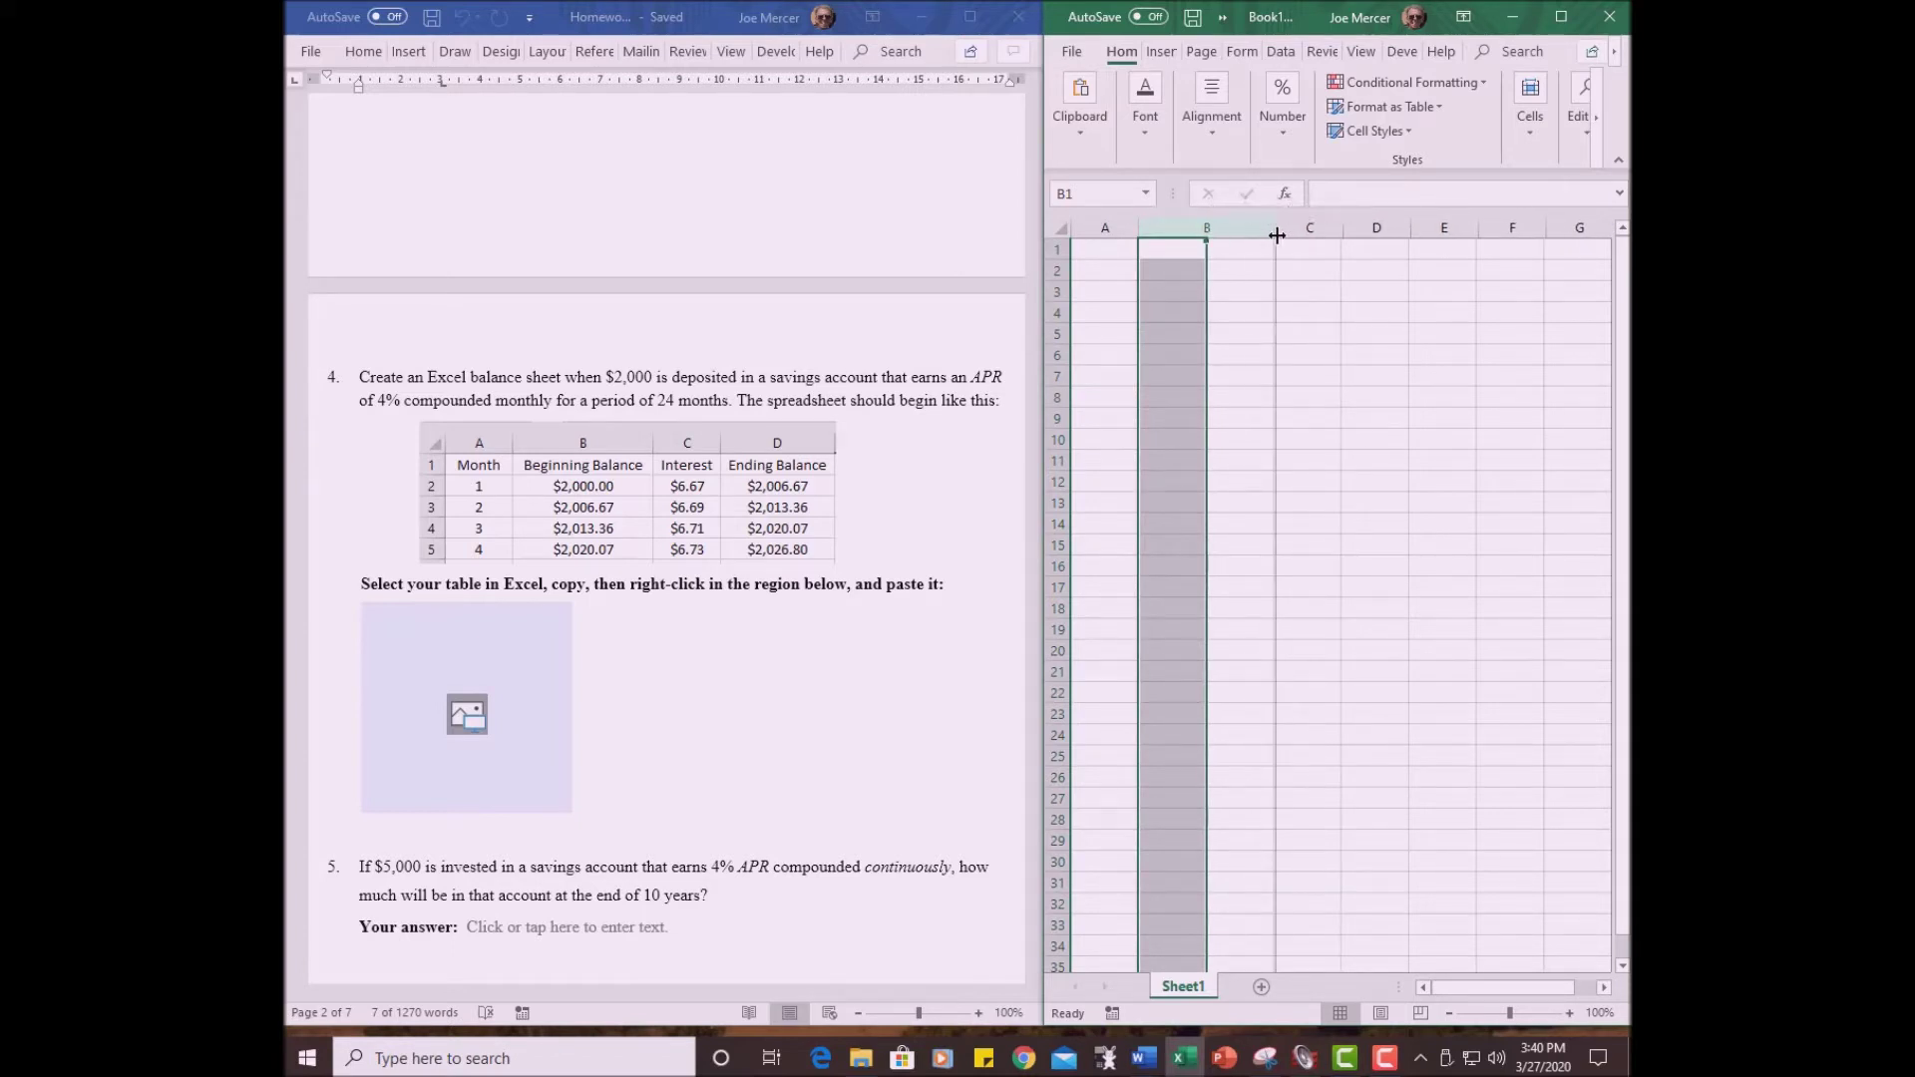
{"action": "left_click", "coordinate": [1377, 228]}
{"action": "left_click_drag", "start_coordinate": [1411, 228], "coordinate": [1475, 237]}
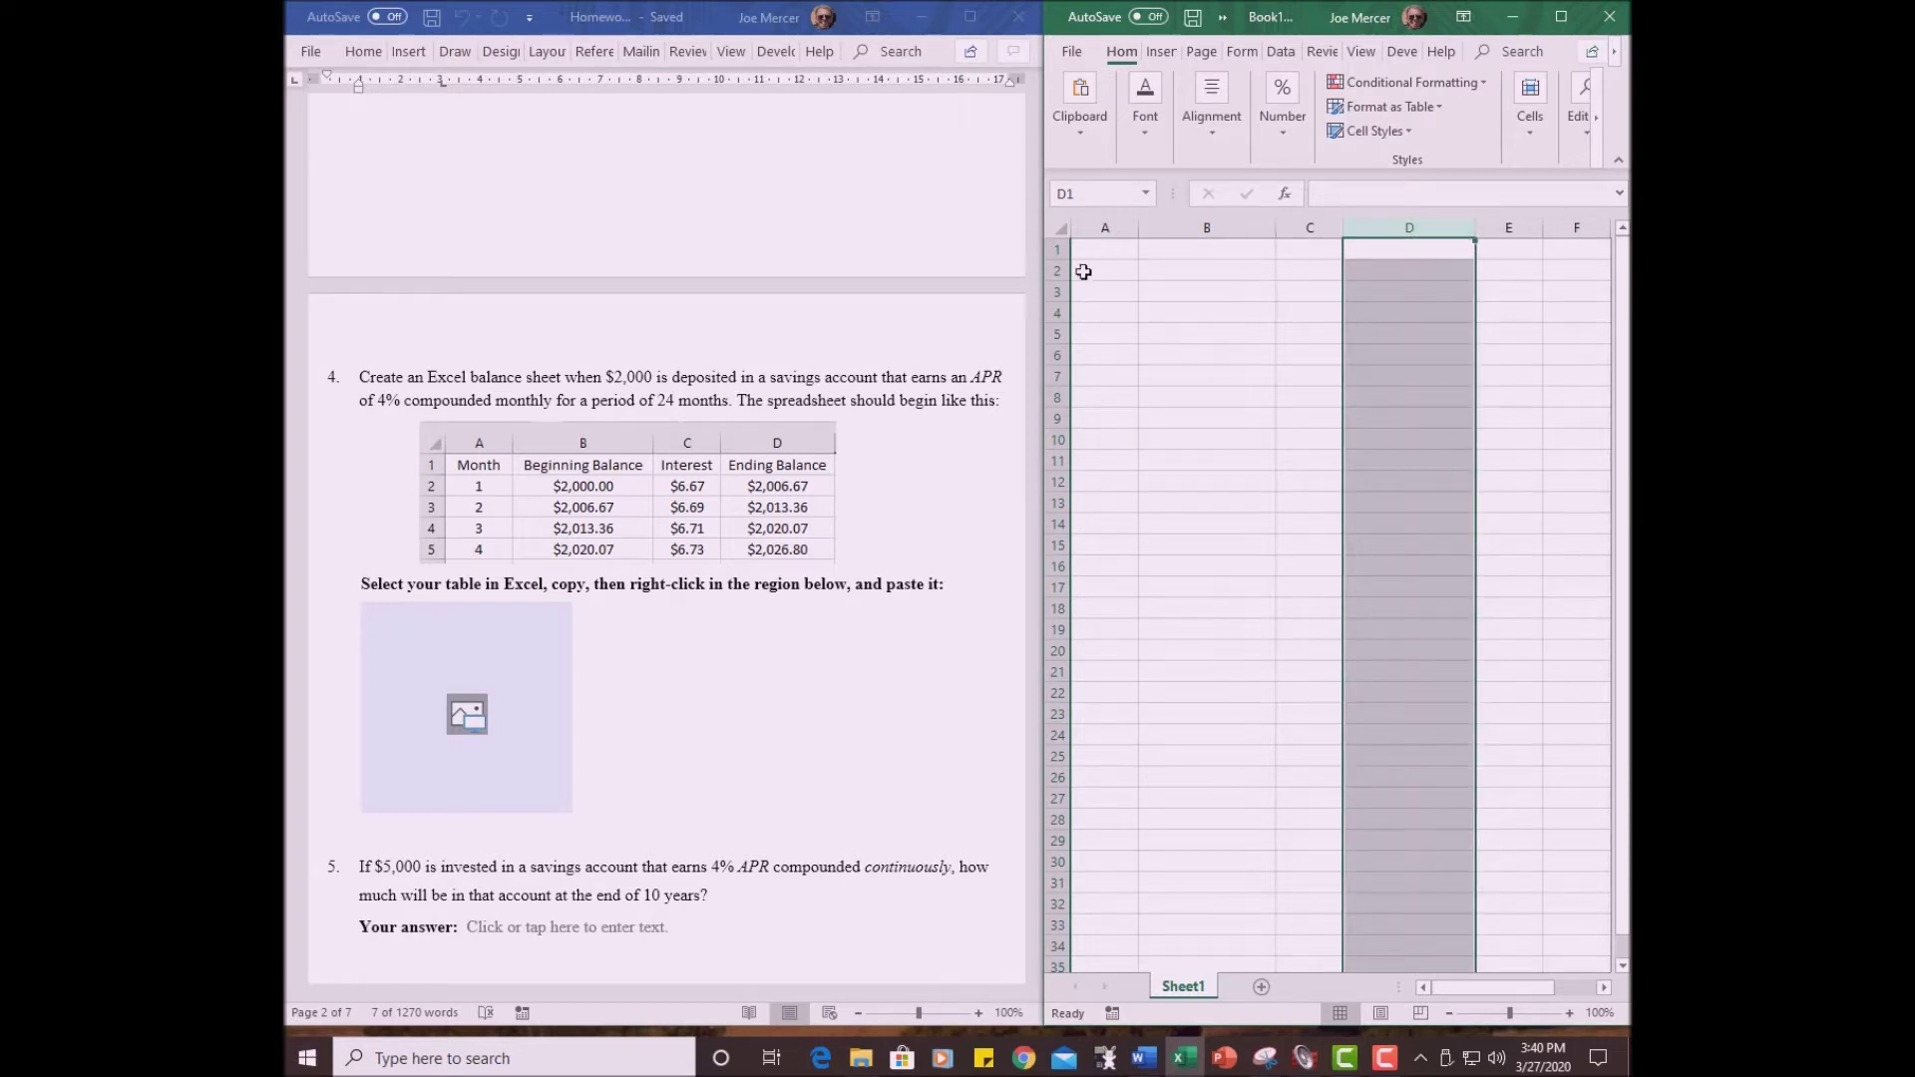
- Enter the headings Month, Beginning Balance, Interest and Ending Balance in cells A1 through D1
{"action": "left_click", "coordinate": [1108, 254]}
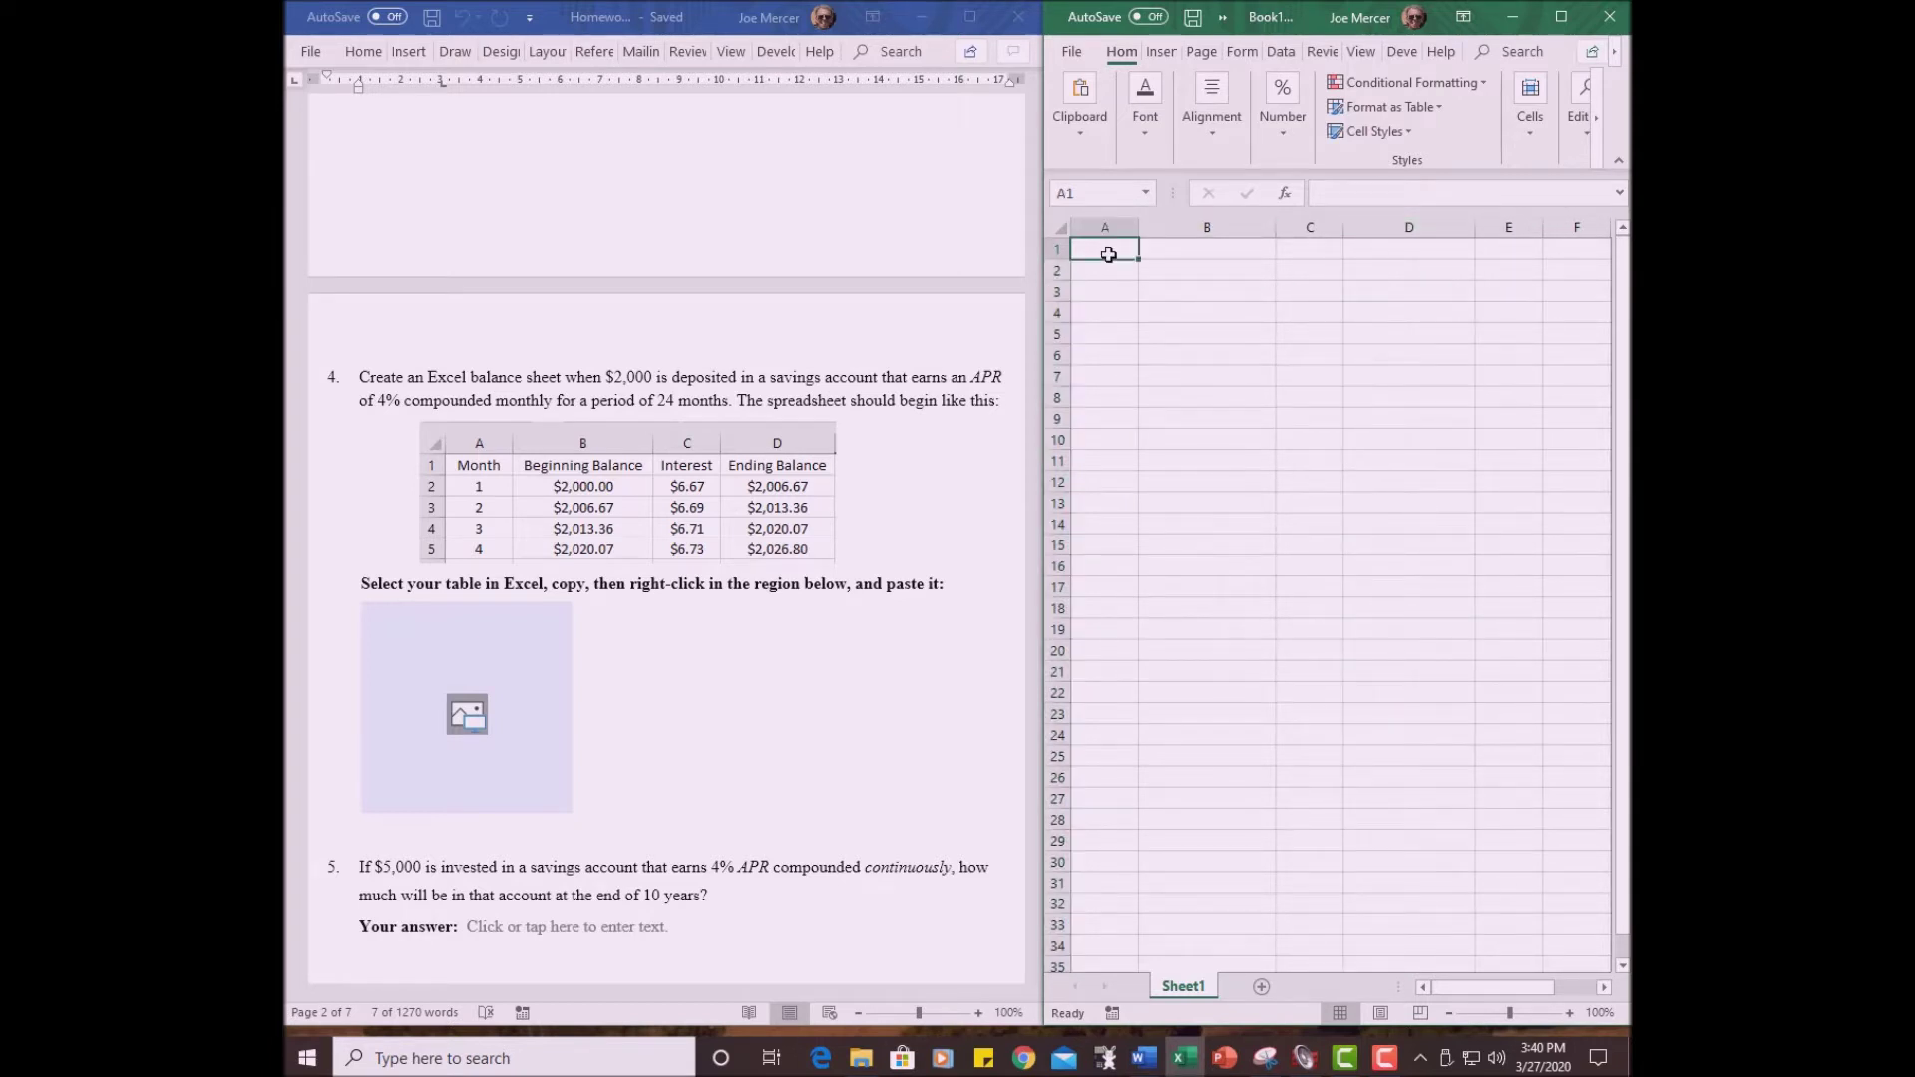
{"action": "type", "text": "Month"}
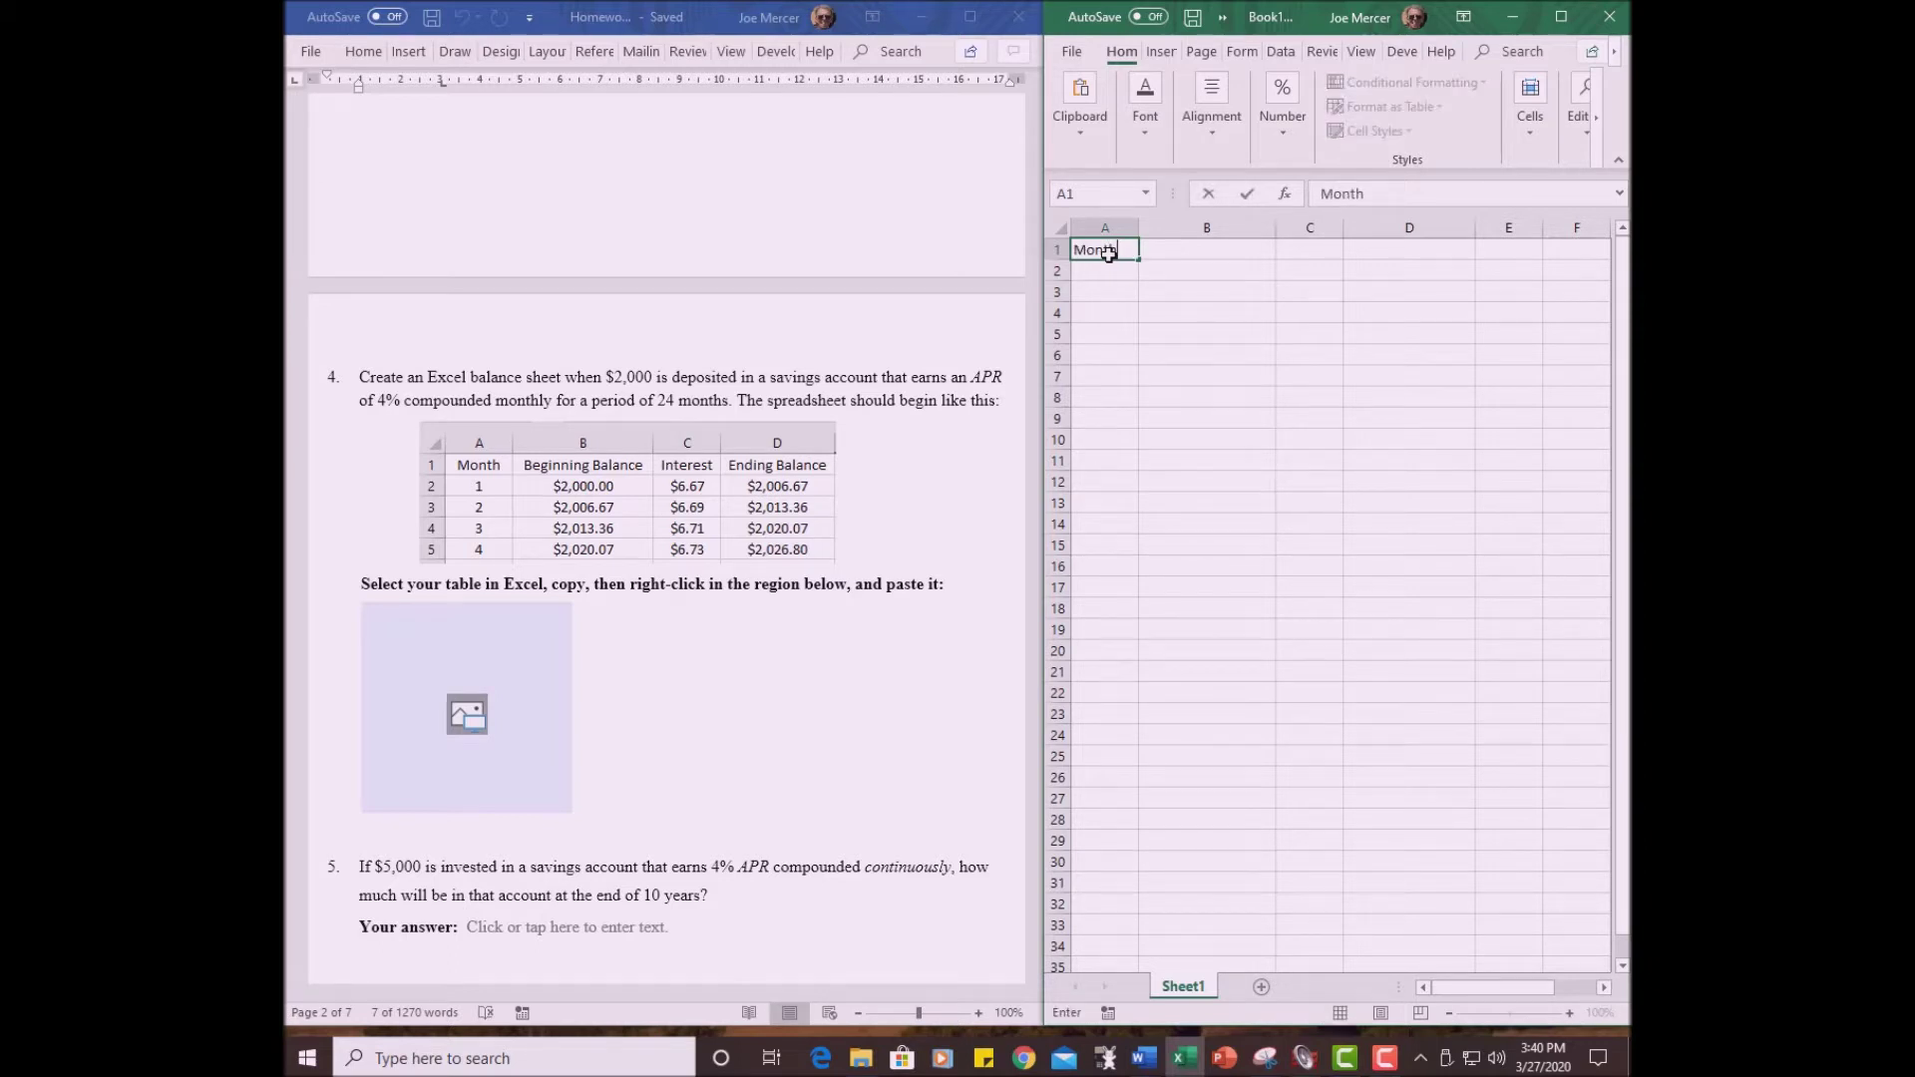
{"action": "key", "text": "Tab"}
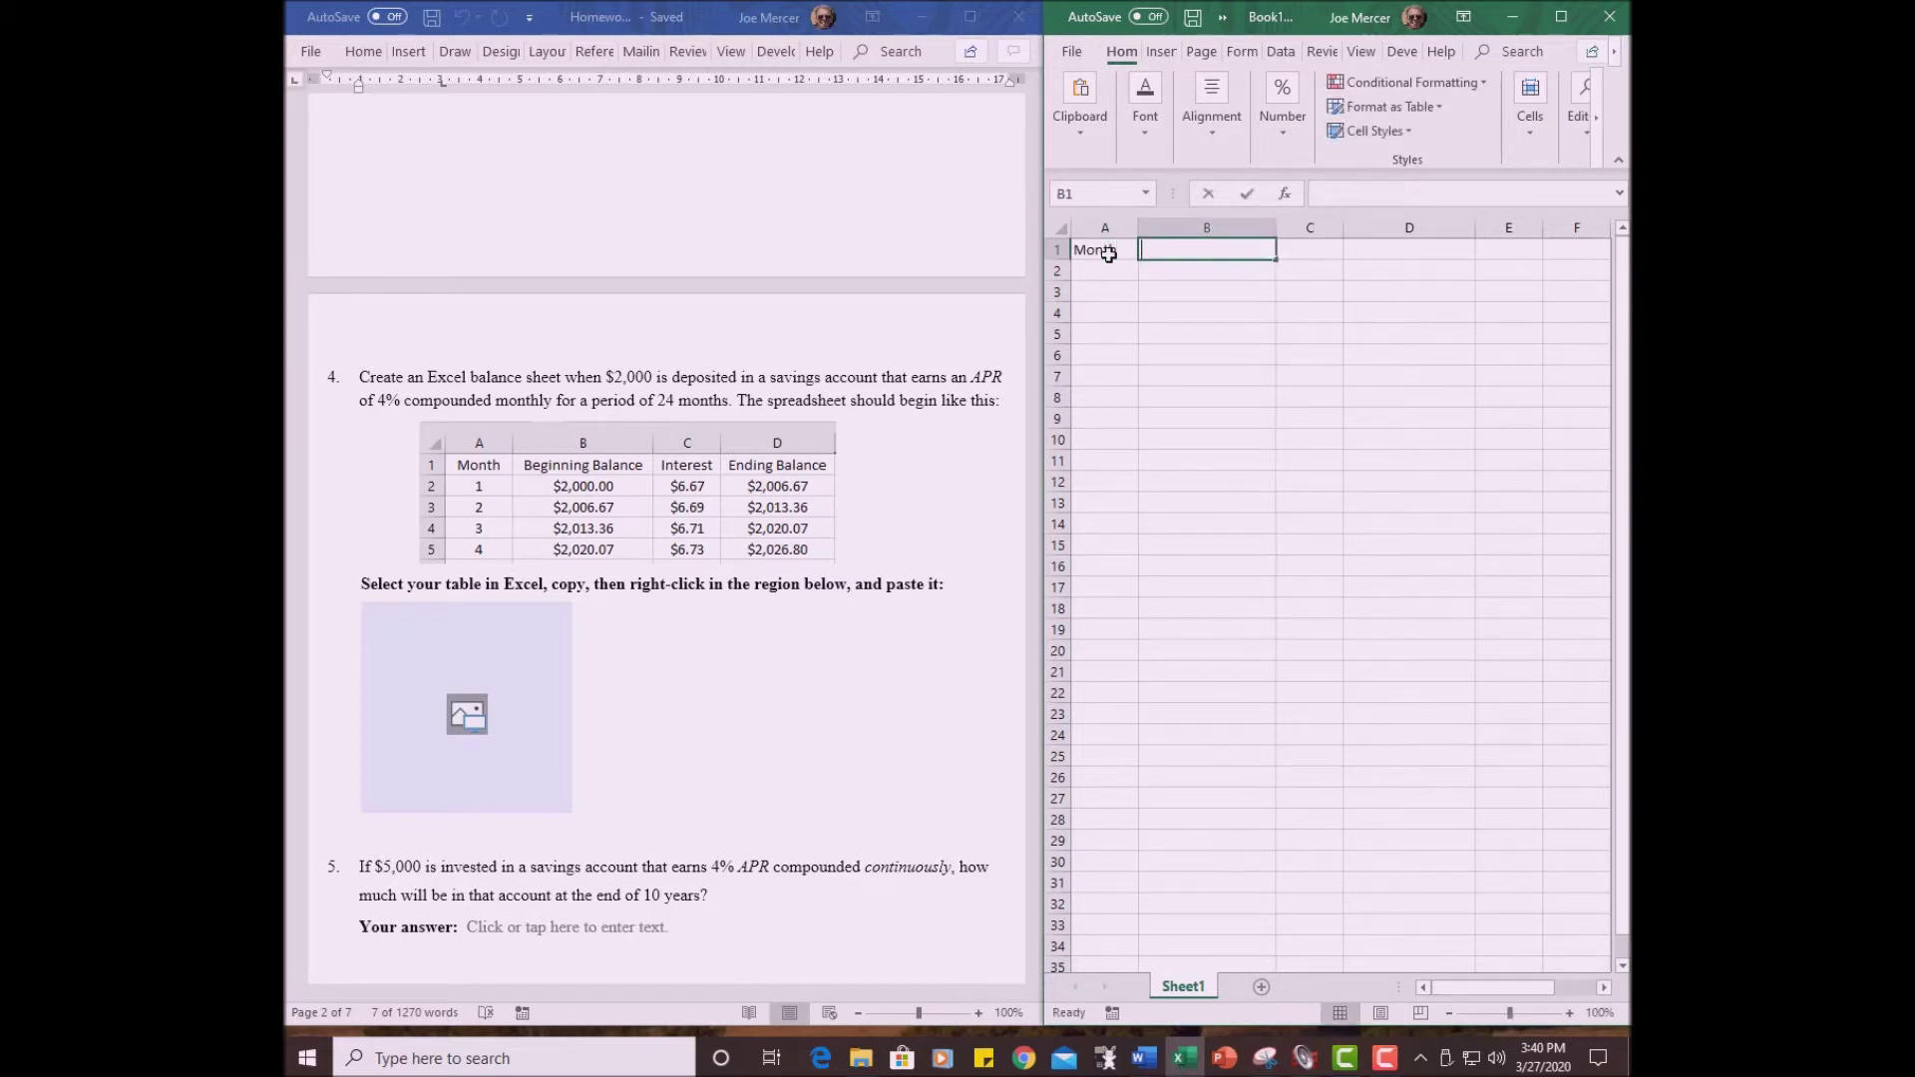
{"action": "type", "text": "Beginnin"}
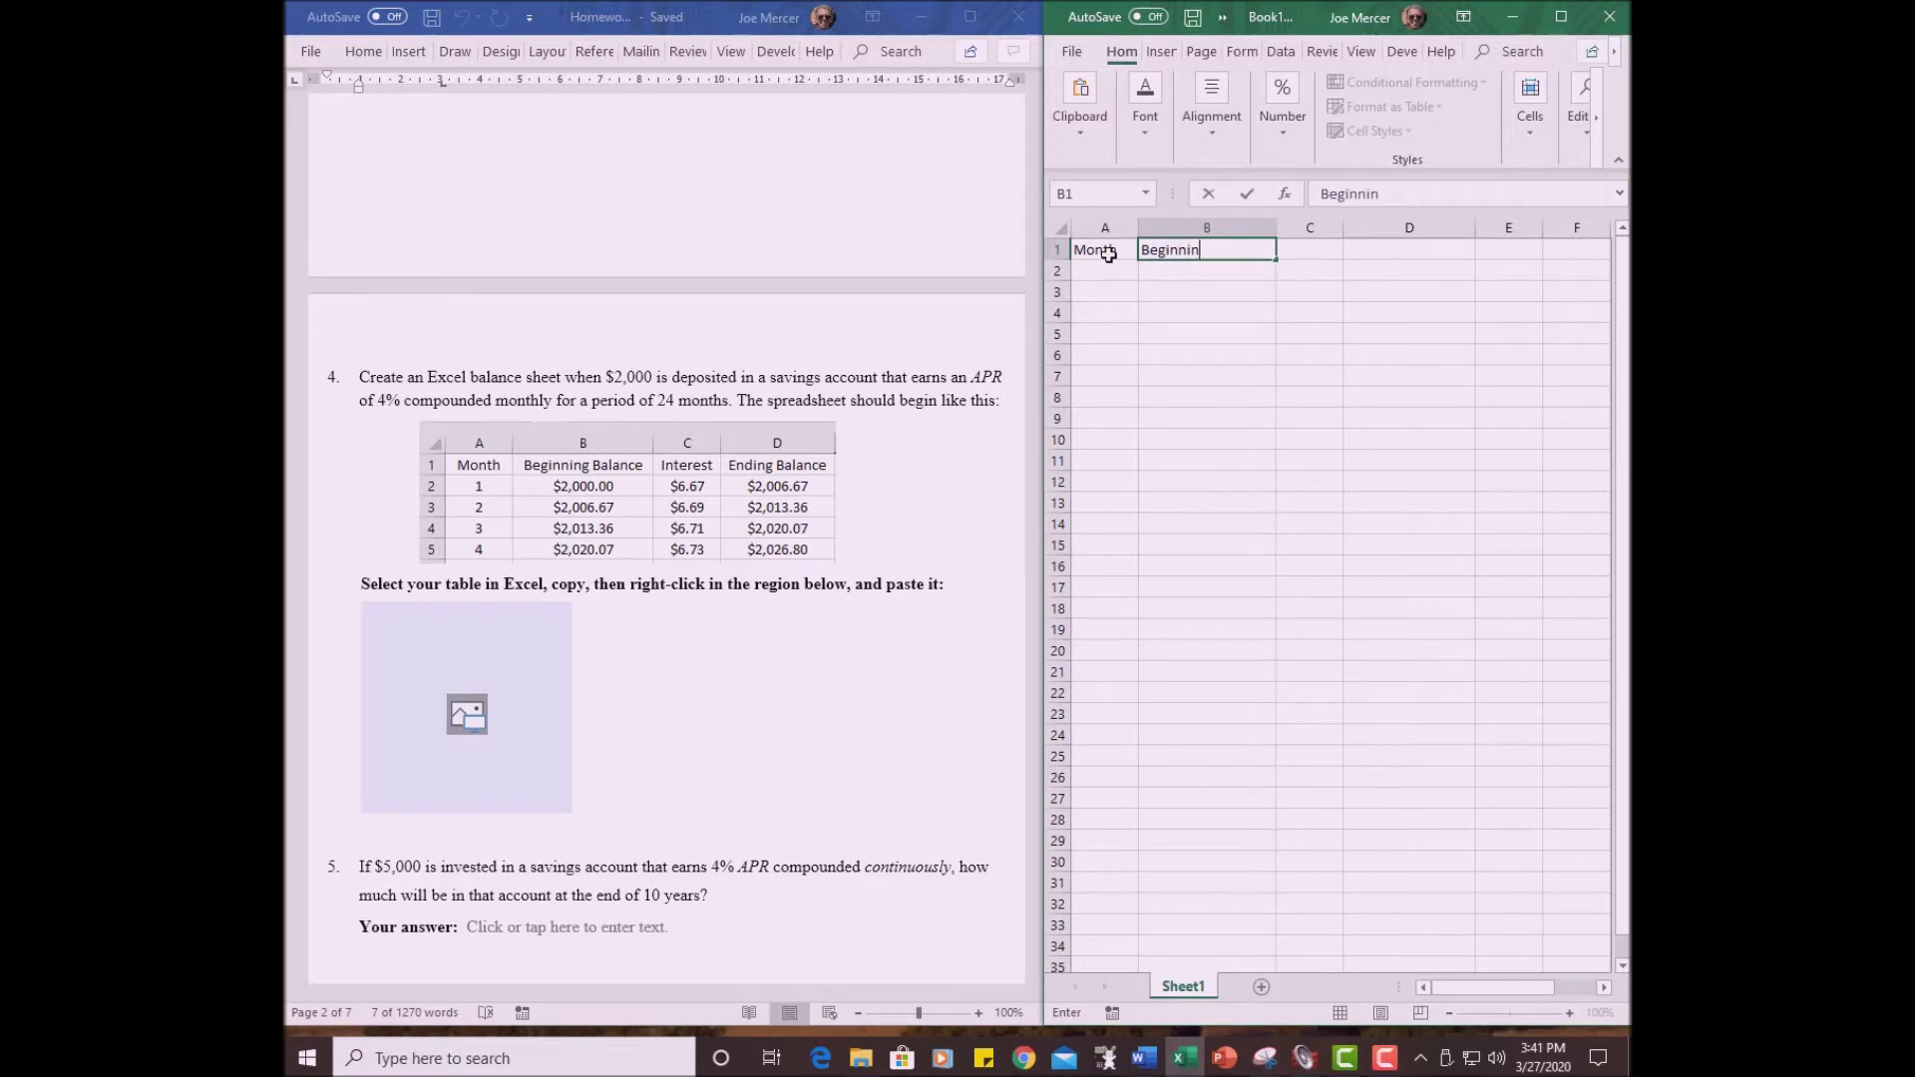
{"action": "type", "text": "g Balance"}
{"action": "key", "text": "Tab"}
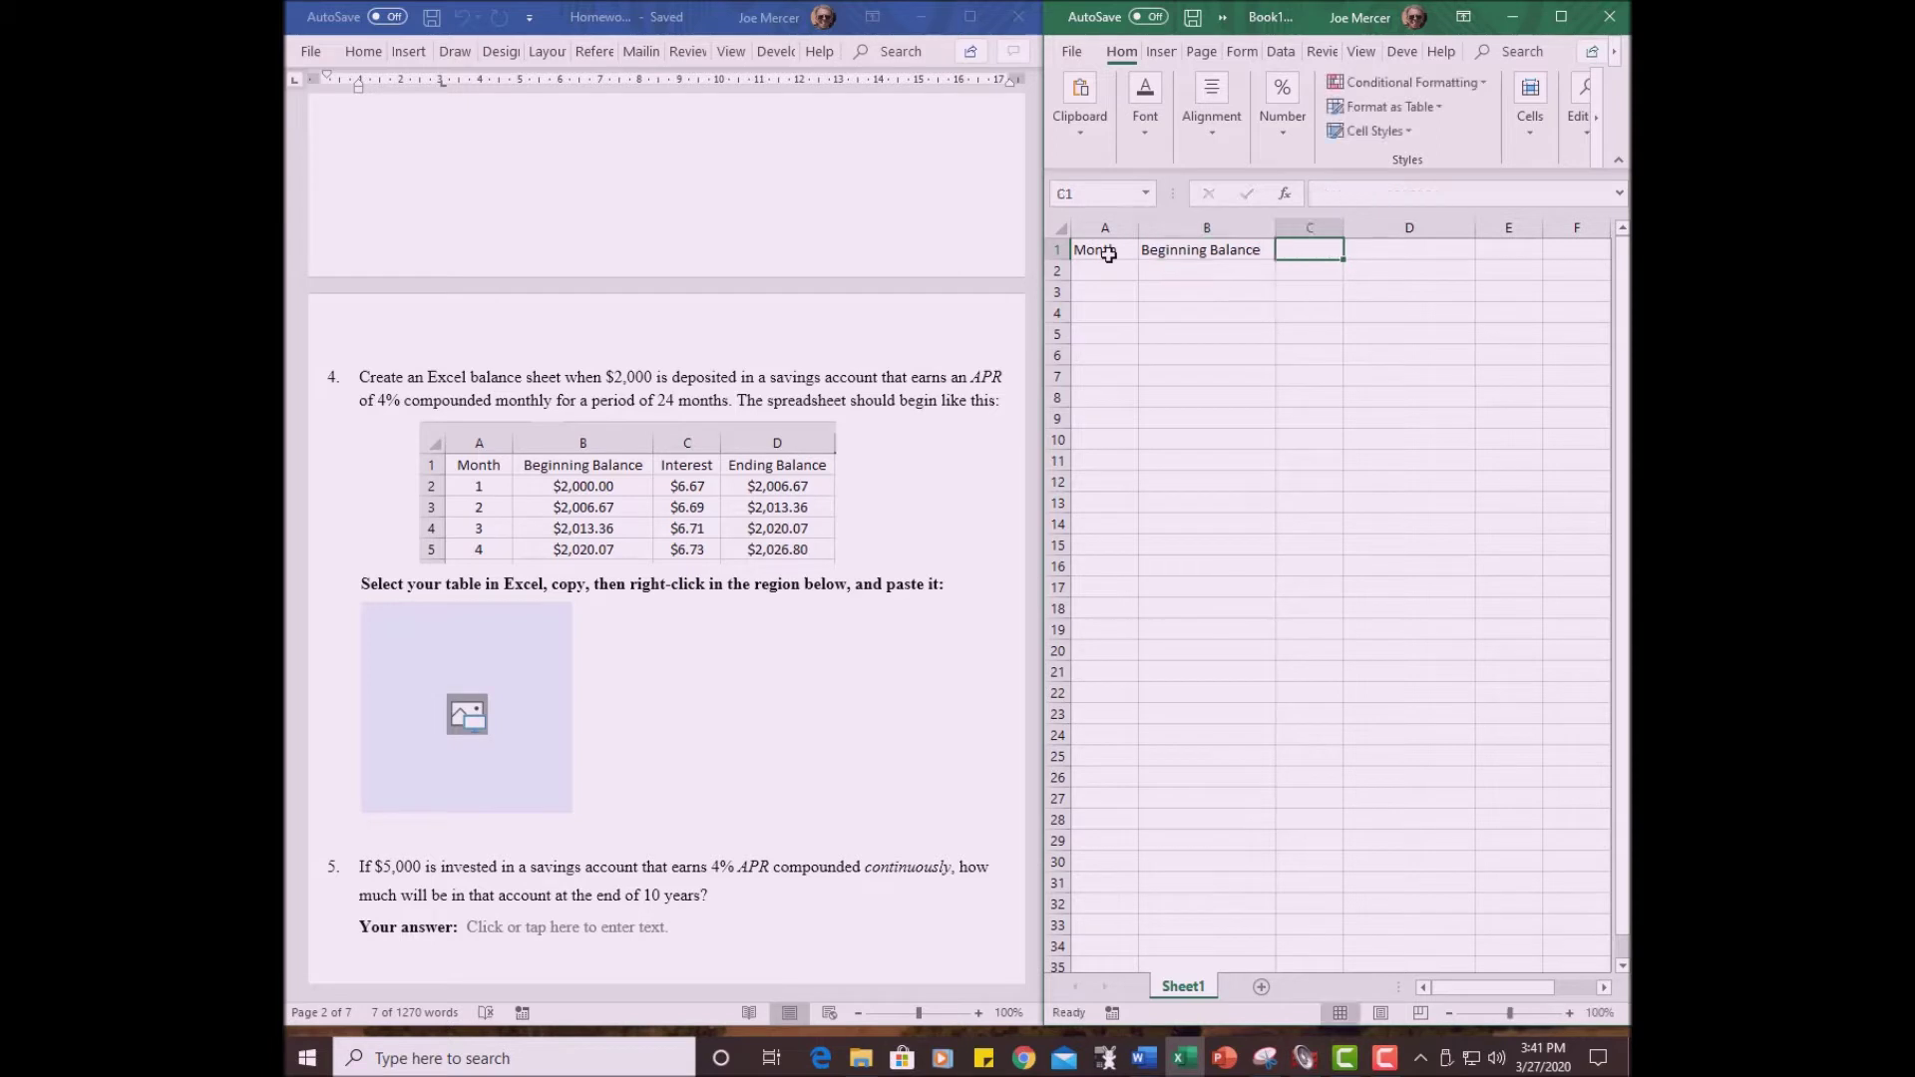
{"action": "type", "text": "Interest"}
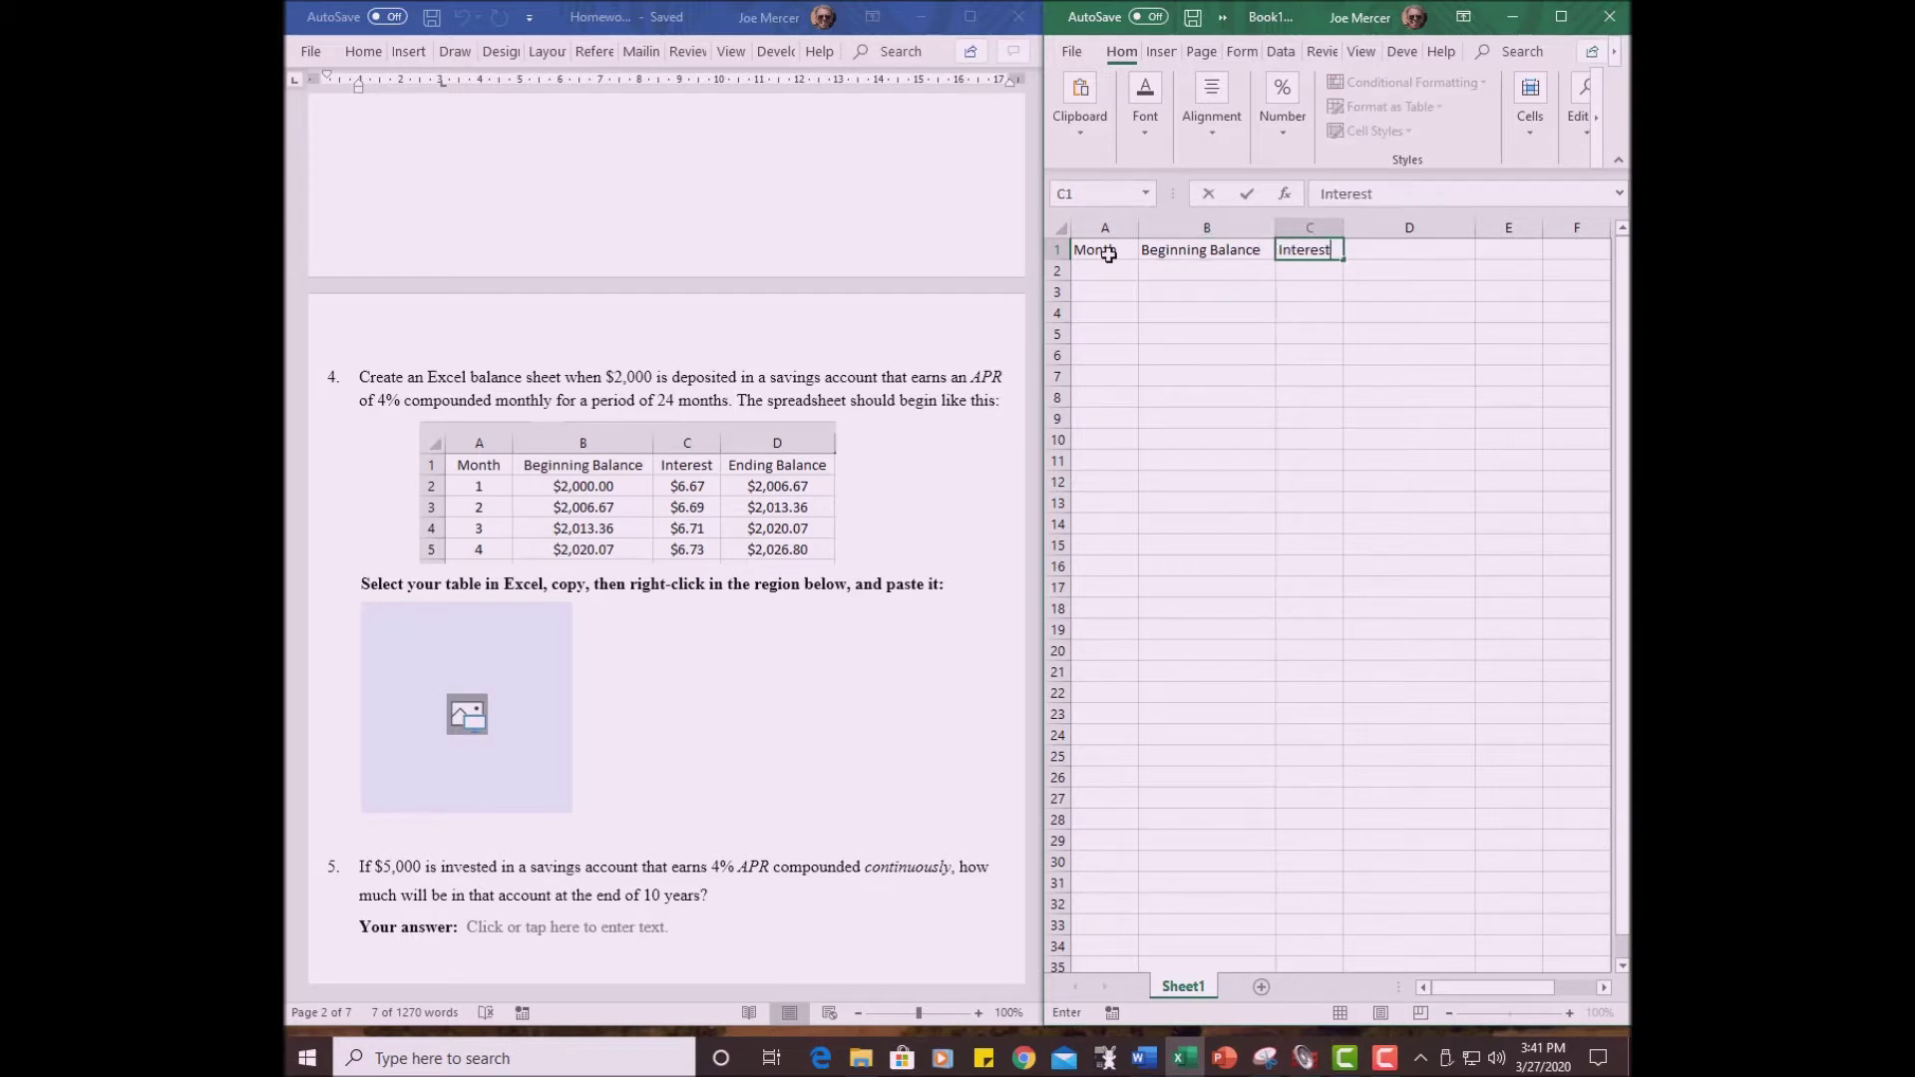
{"action": "key", "text": "Tab"}
{"action": "type", "text": "E"}
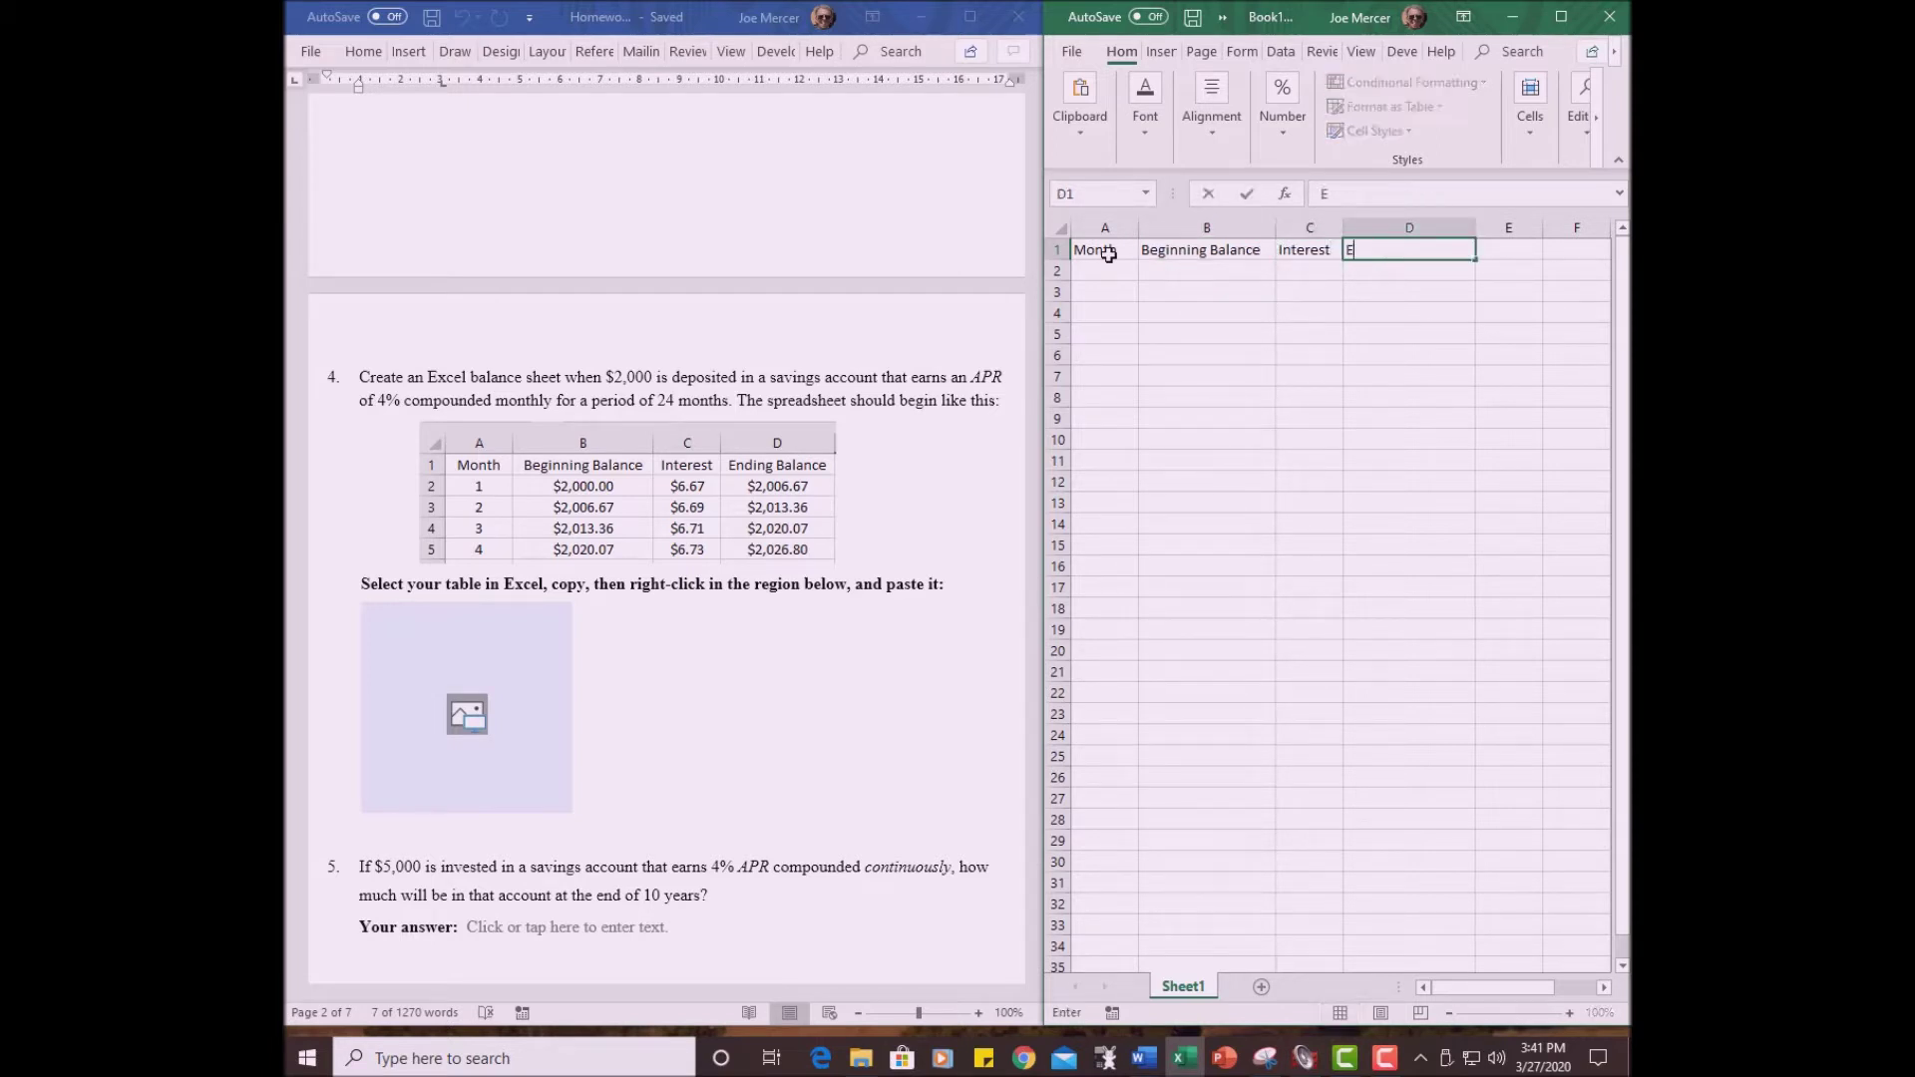
{"action": "type", "text": "nding Balance"}
{"action": "left_click", "coordinate": [1140, 351]}
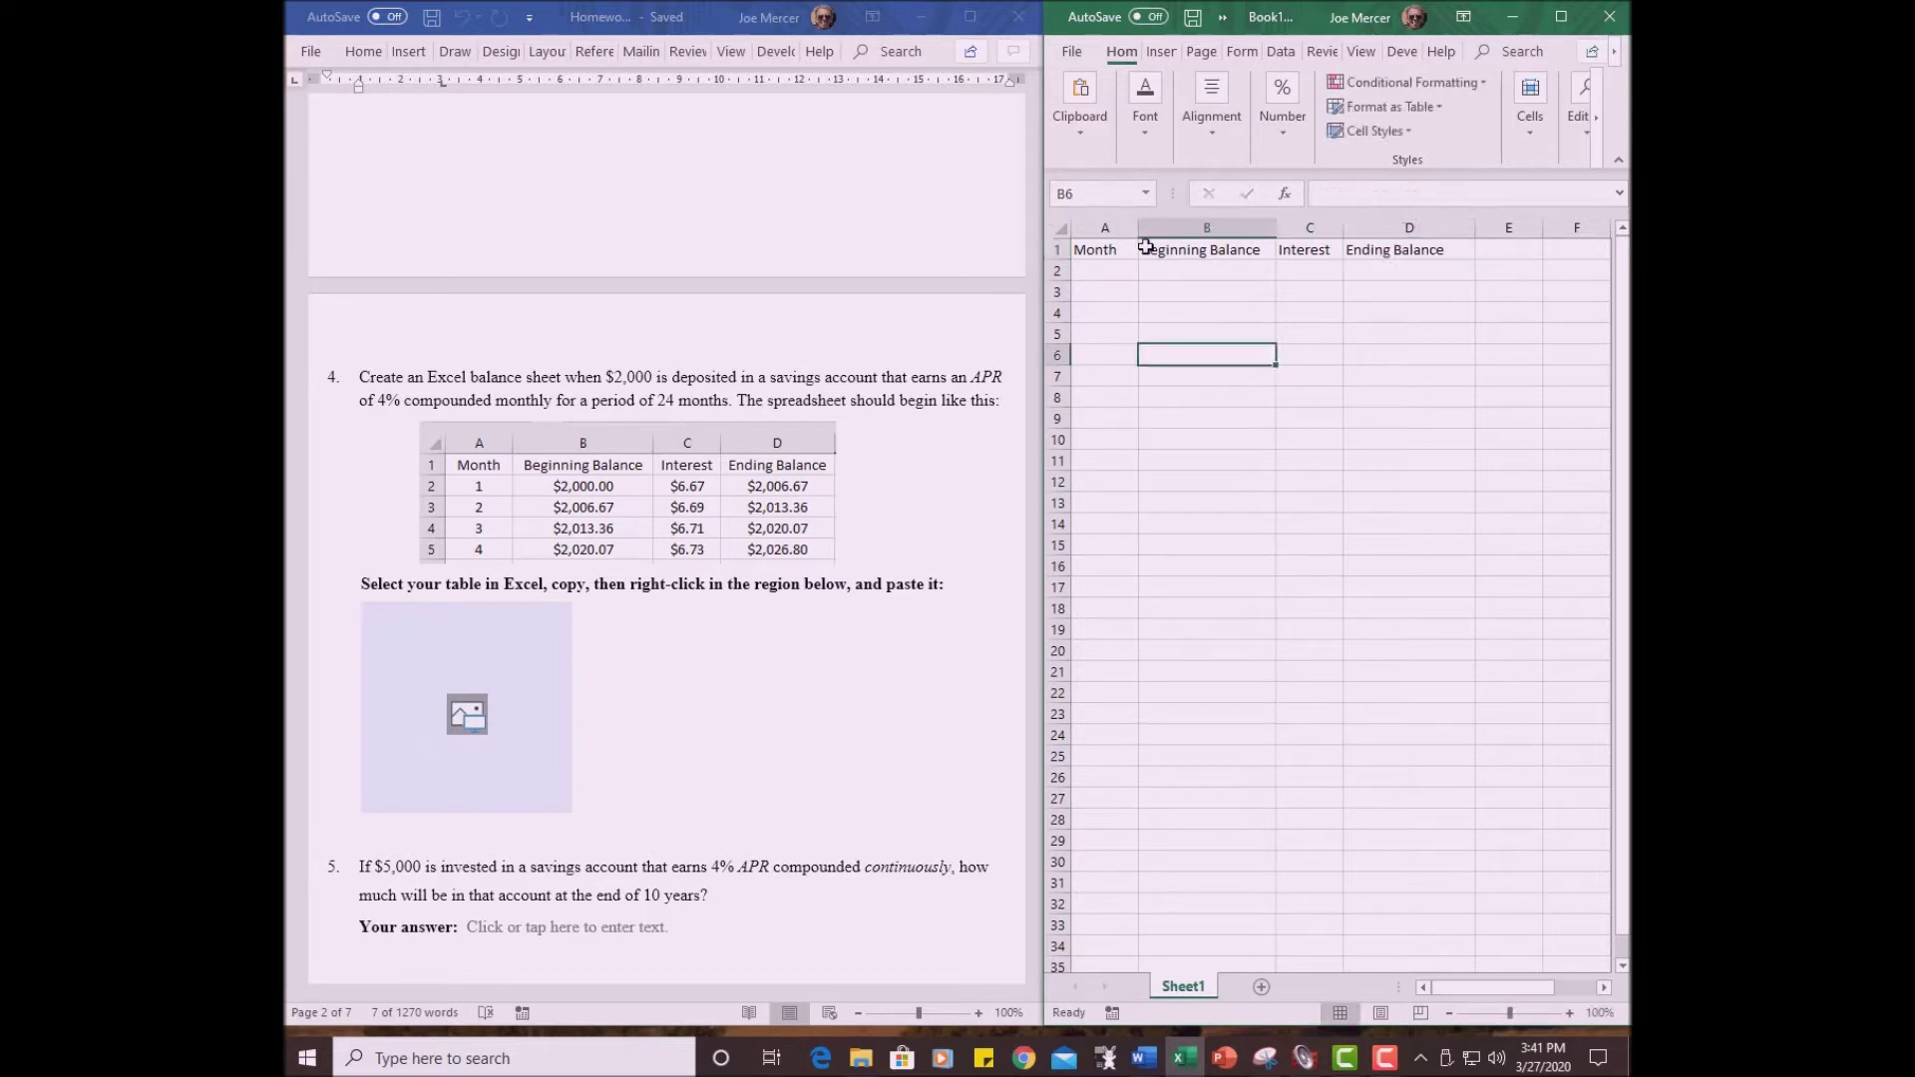
- Center-align columns A through D so the four headings sit centered
{"action": "left_click", "coordinate": [1105, 227]}
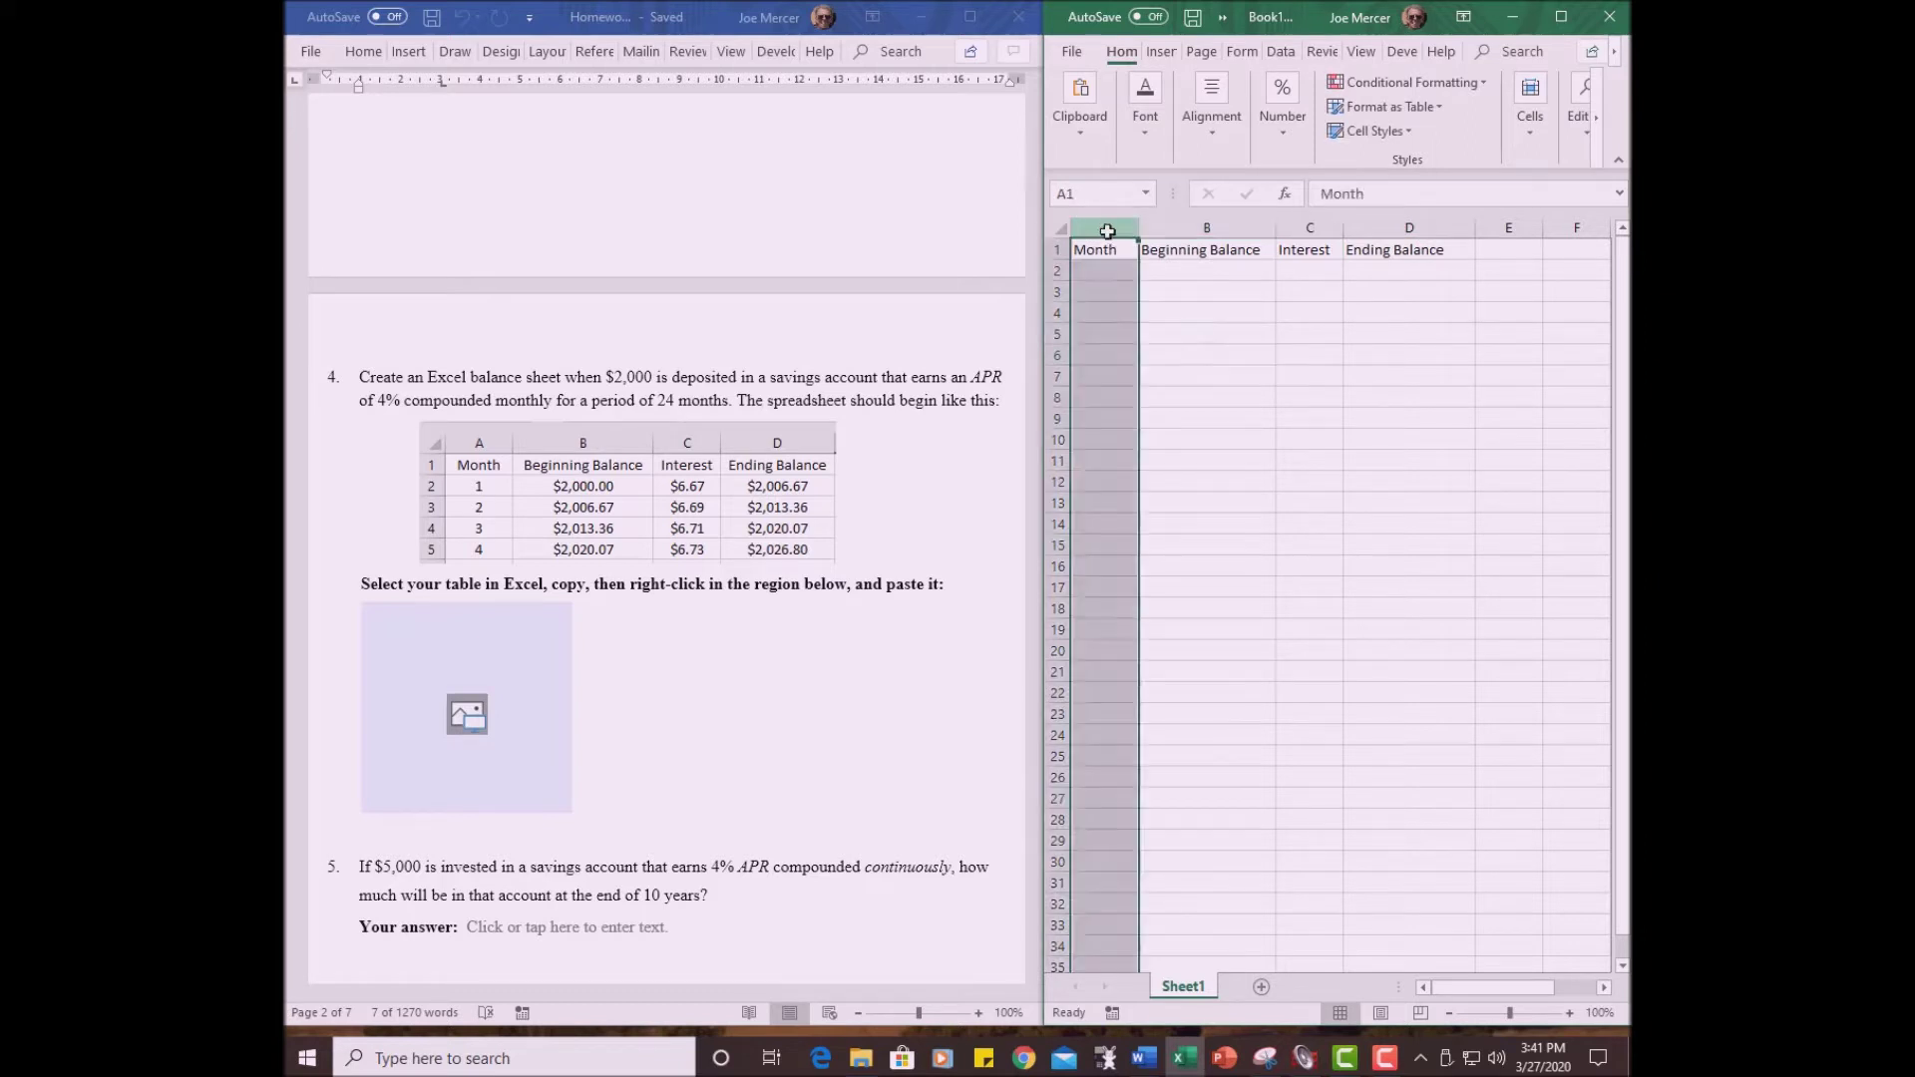
{"action": "left_click", "coordinate": [1107, 228]}
{"action": "left_click_drag", "start_coordinate": [1107, 228], "coordinate": [1372, 232]}
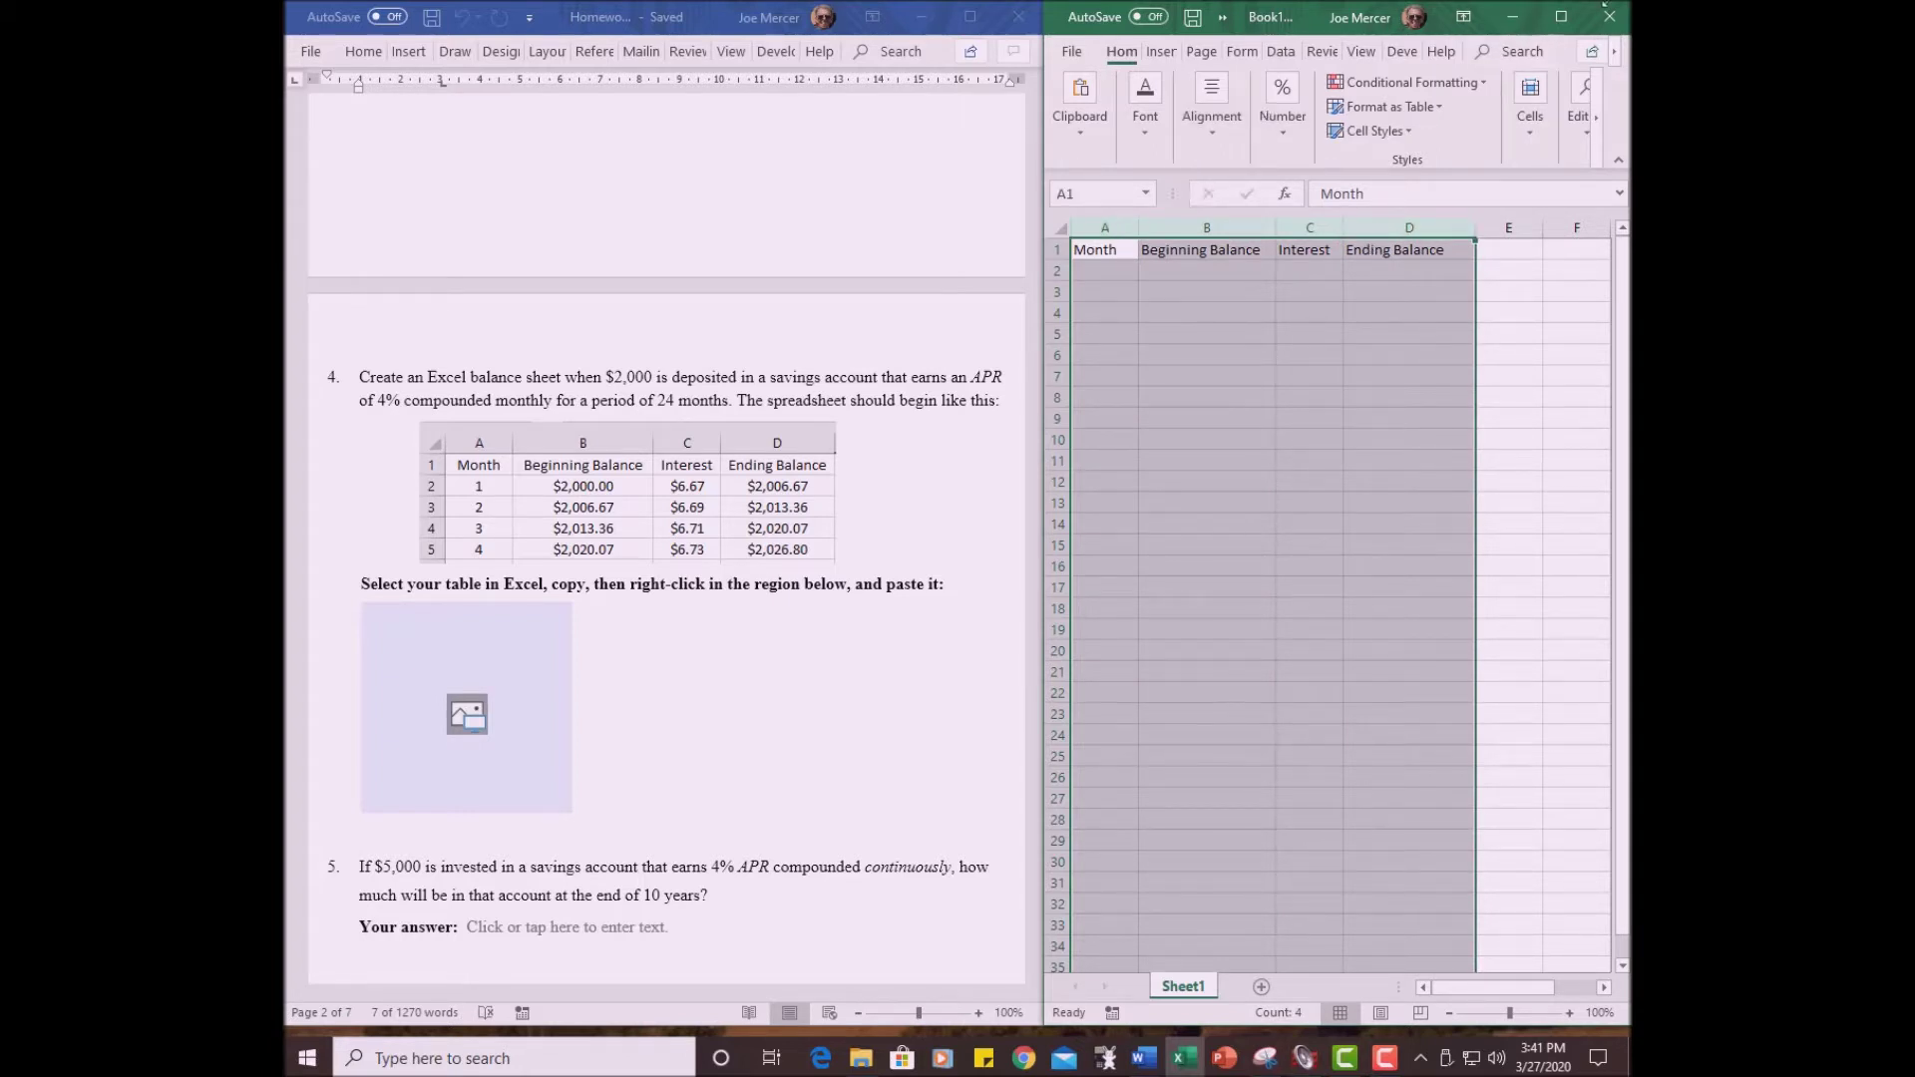
{"action": "left_click", "coordinate": [1561, 17]}
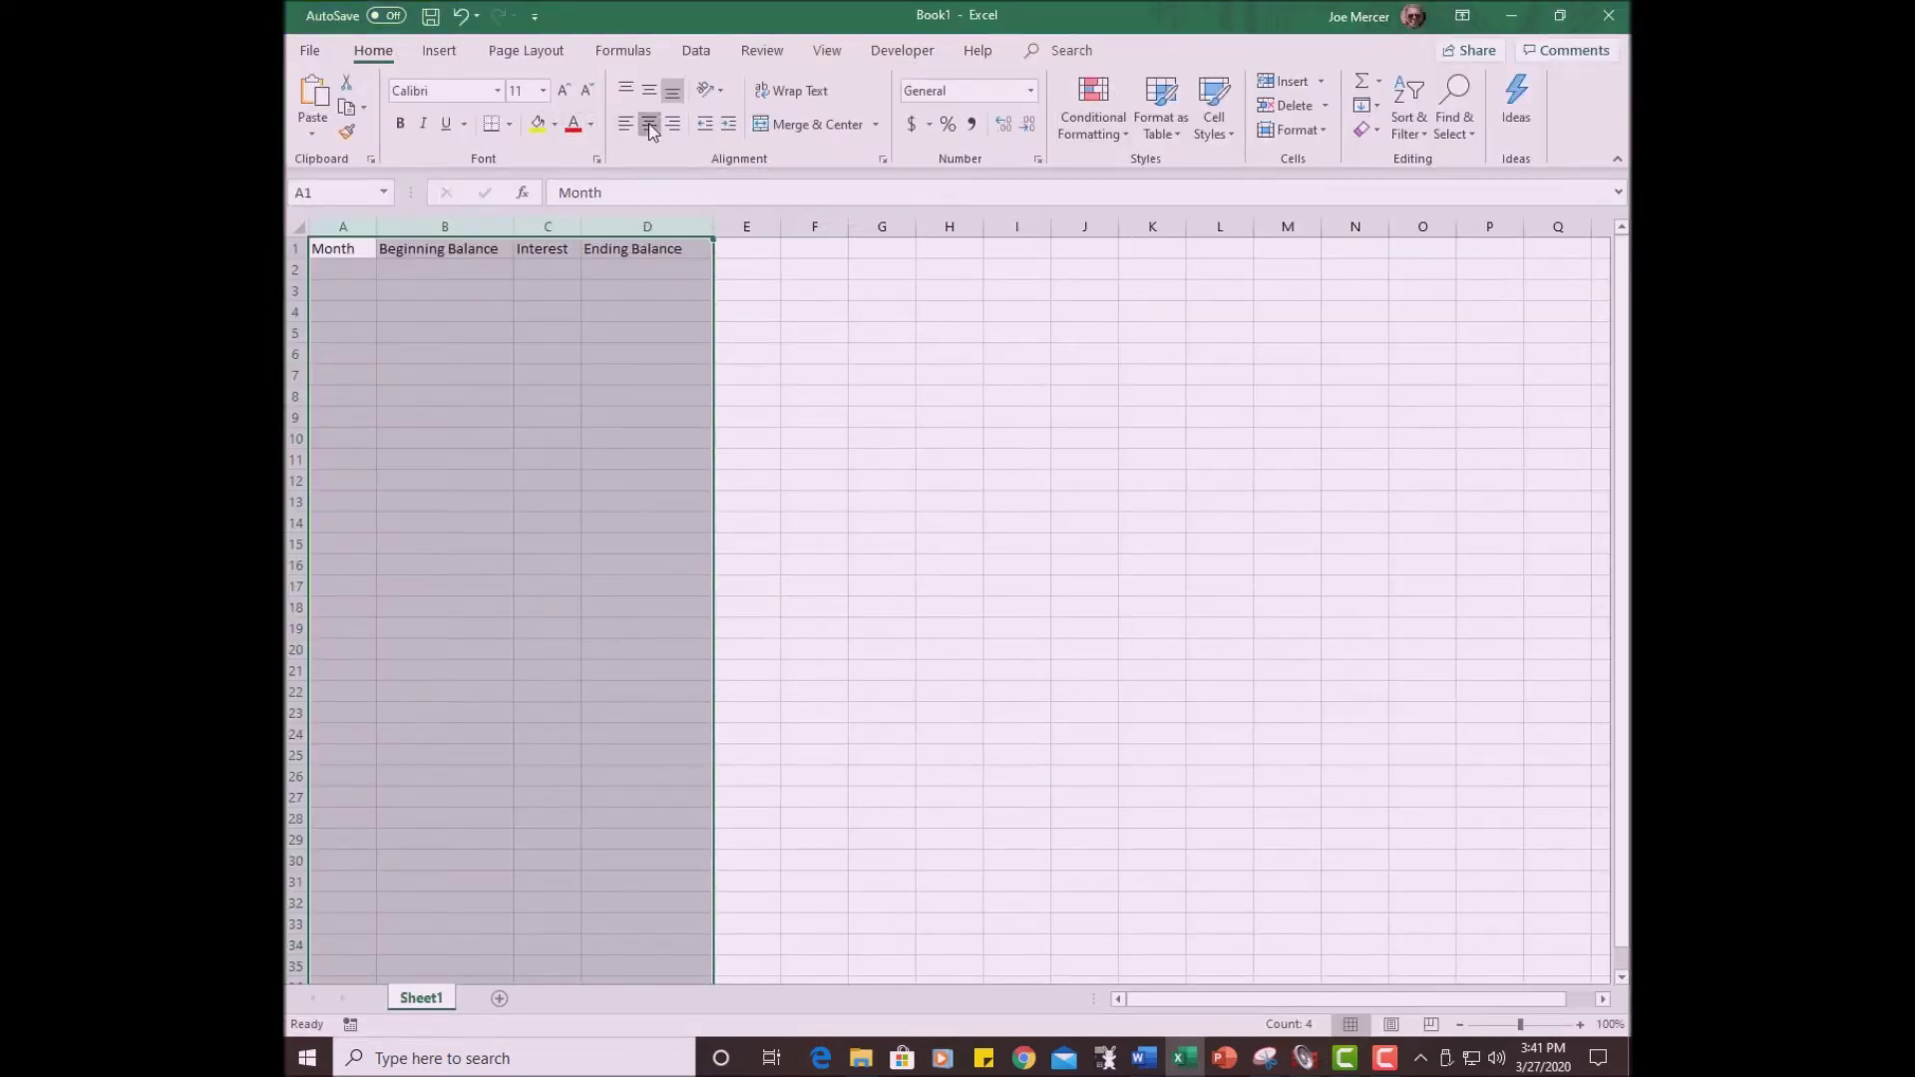
{"action": "left_click", "coordinate": [649, 122]}
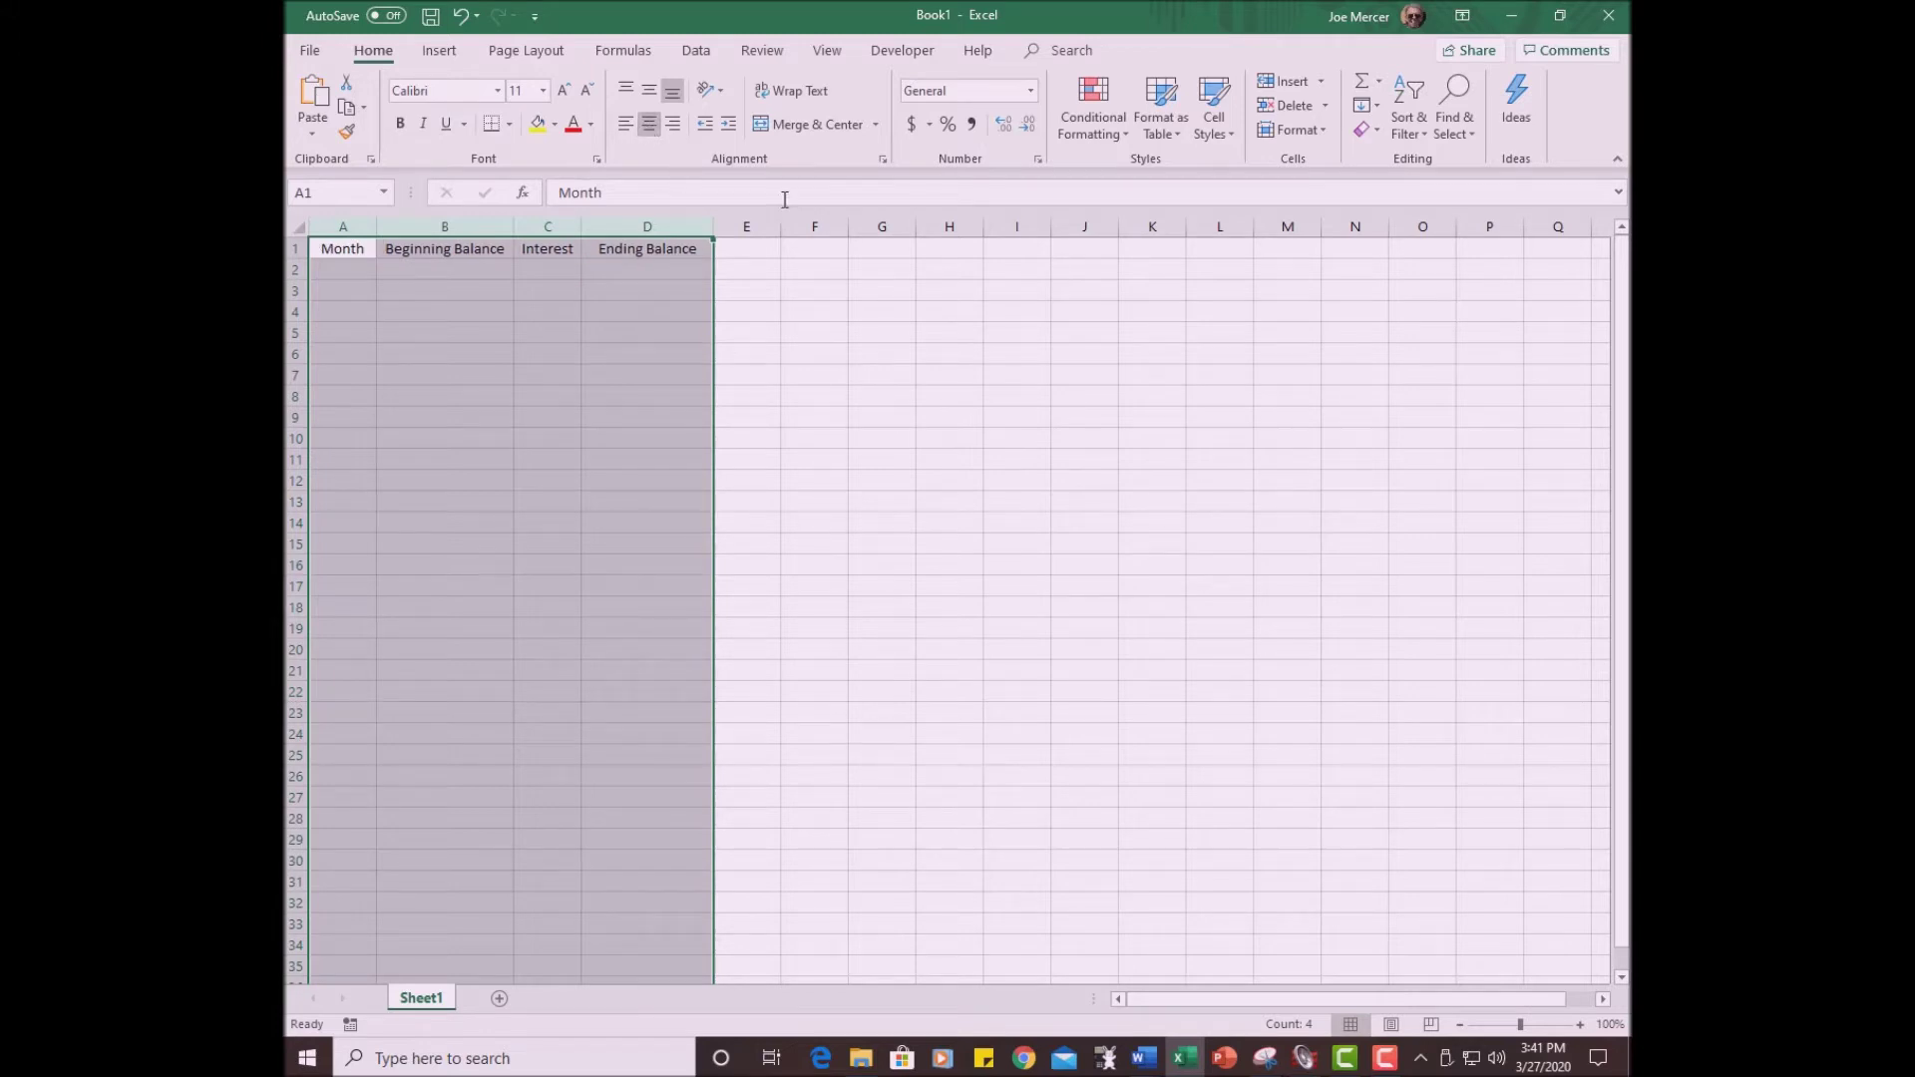
{"action": "left_click", "coordinate": [1561, 17]}
{"action": "left_click", "coordinate": [1247, 356]}
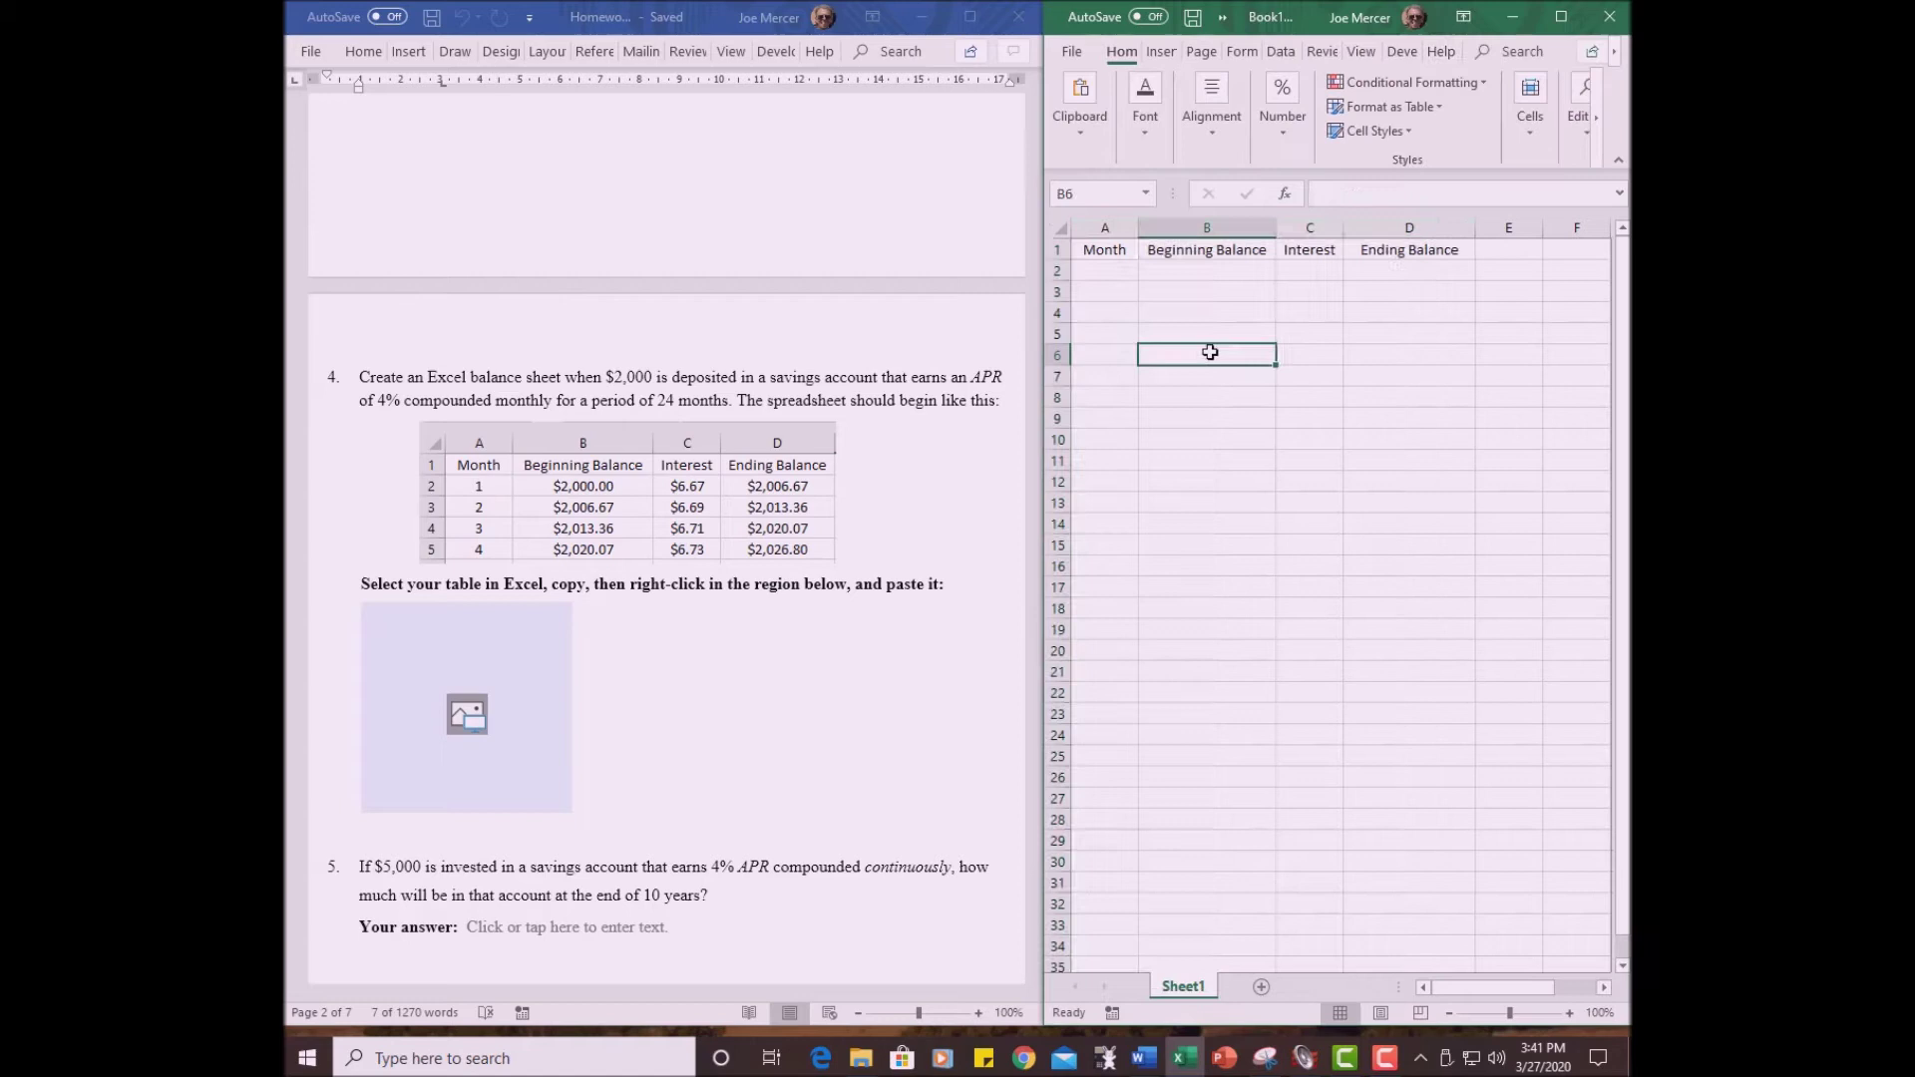
- Enter month 1 in A2 and a beginning balance of 2000 in B2
{"action": "left_click", "coordinate": [1103, 273]}
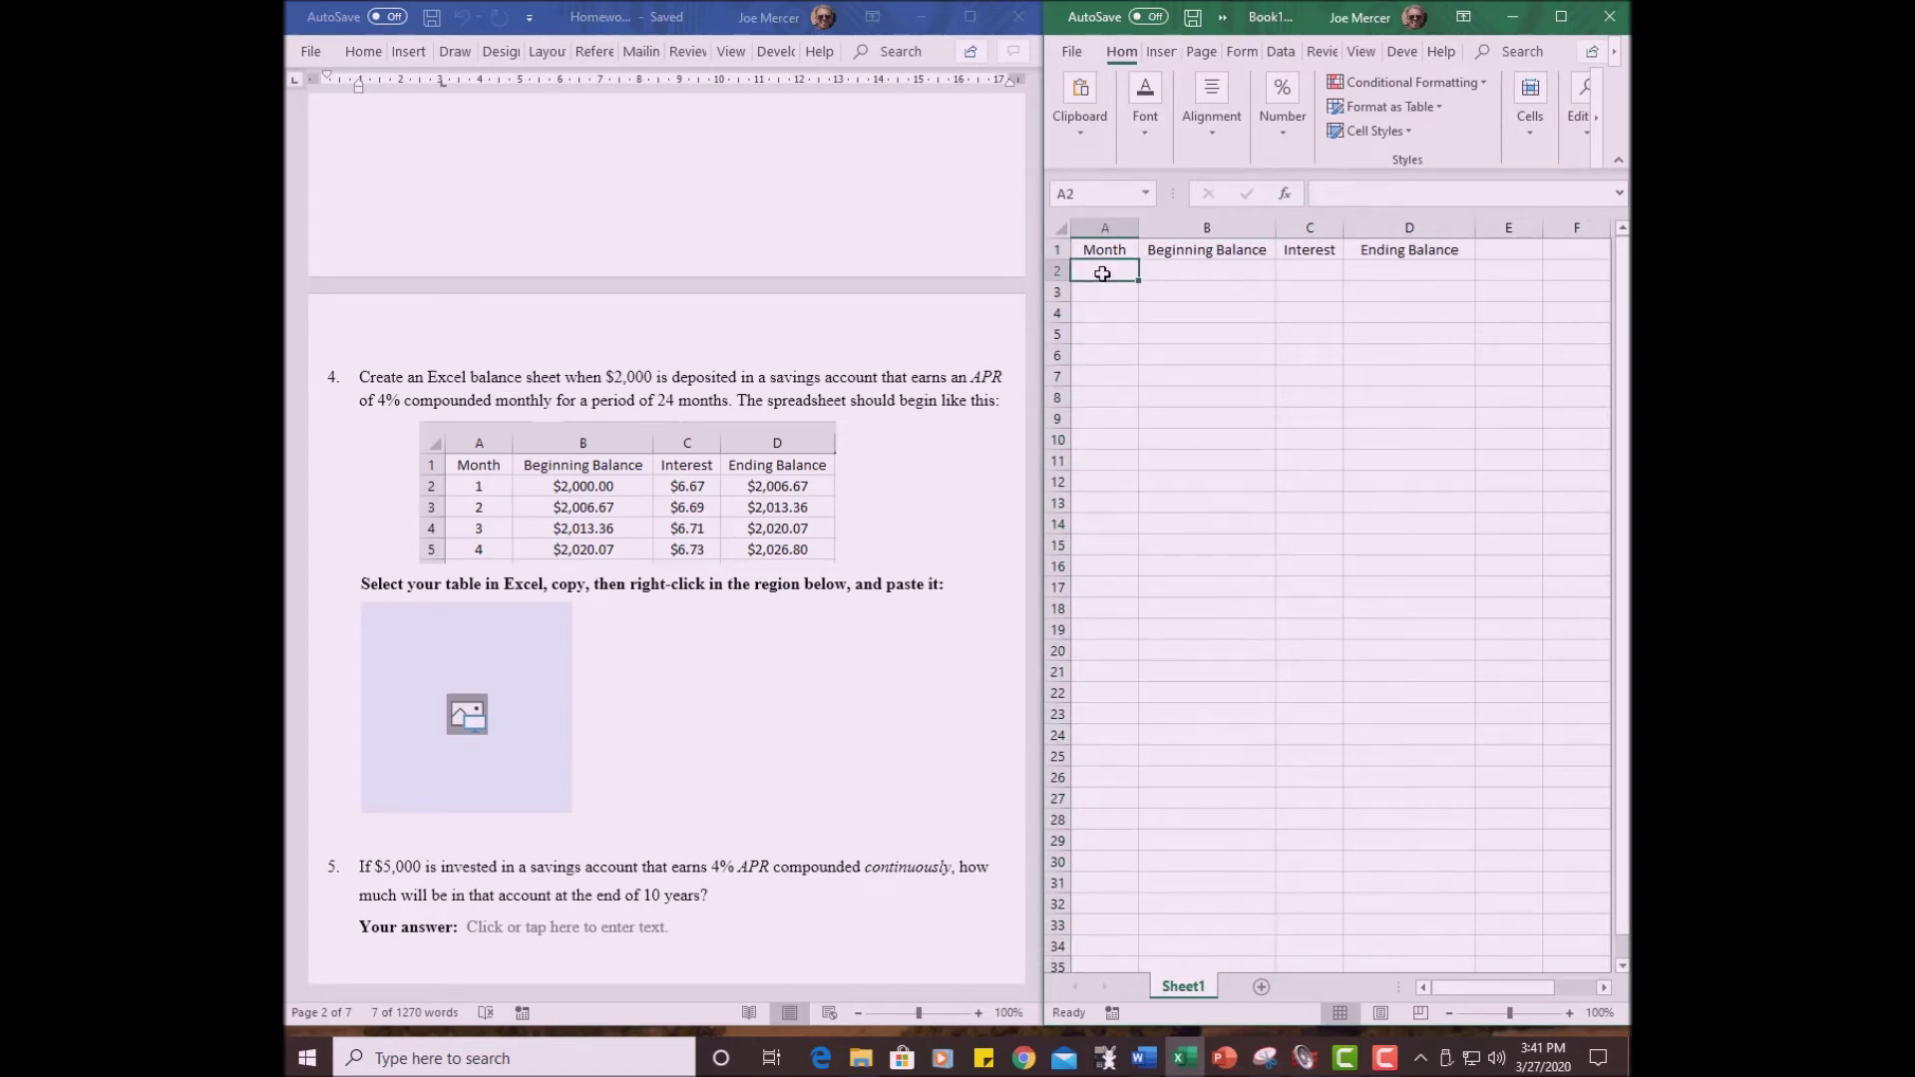
{"action": "type", "text": "1"}
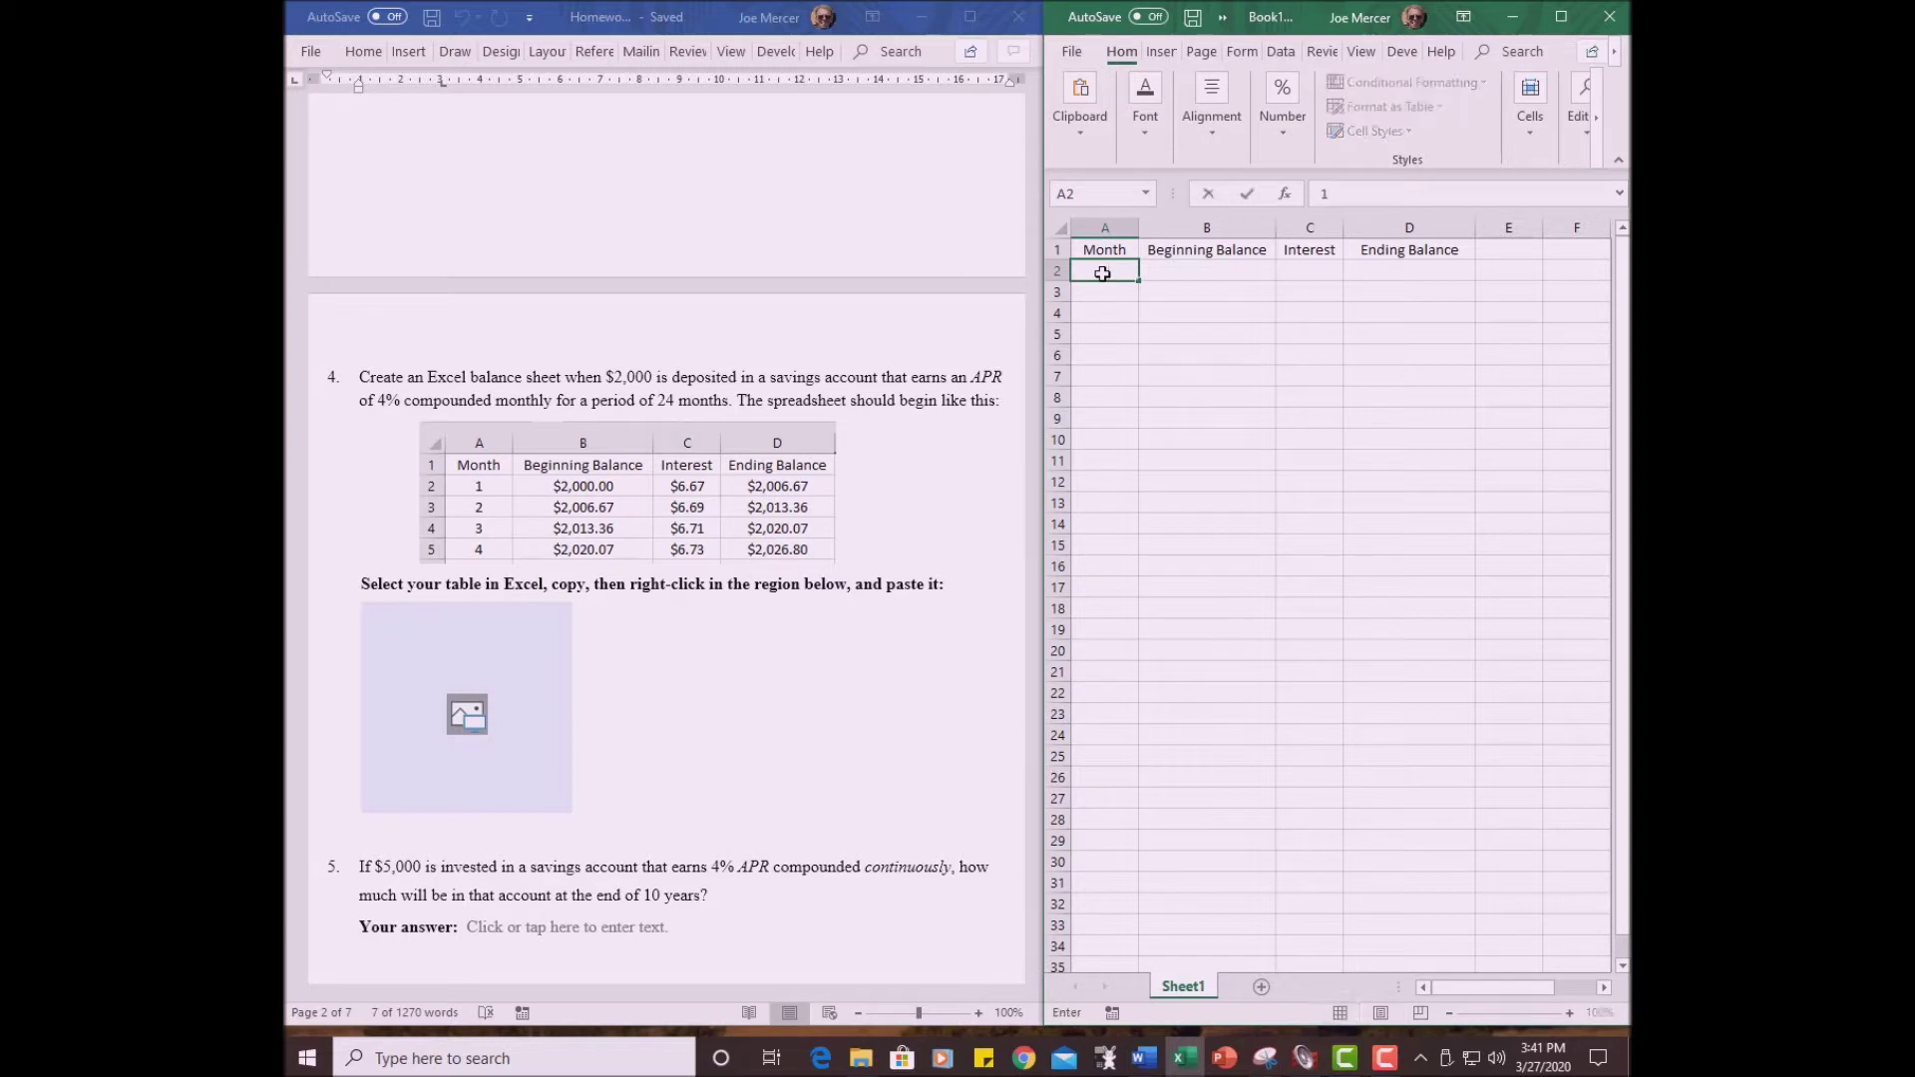
{"action": "key", "text": "Tab"}
{"action": "type", "text": "2000"}
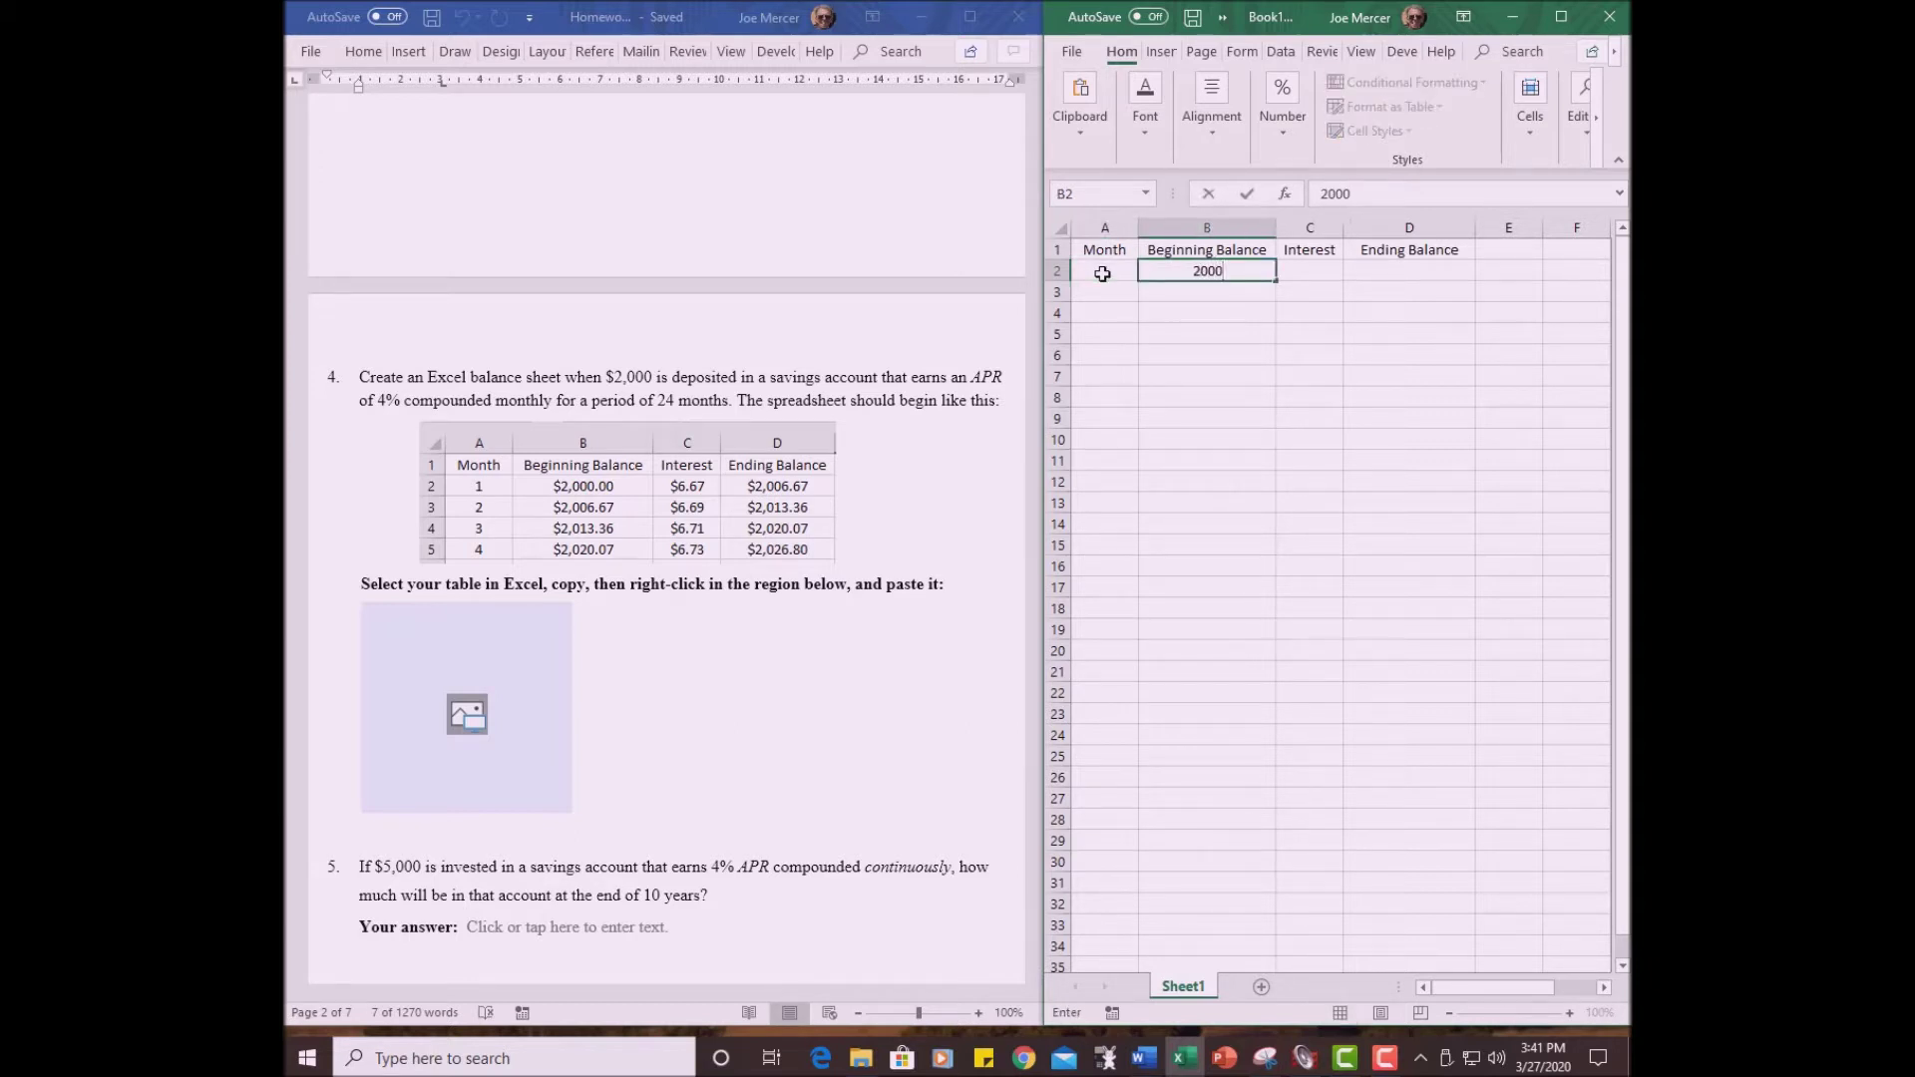
{"action": "key", "text": "Tab"}
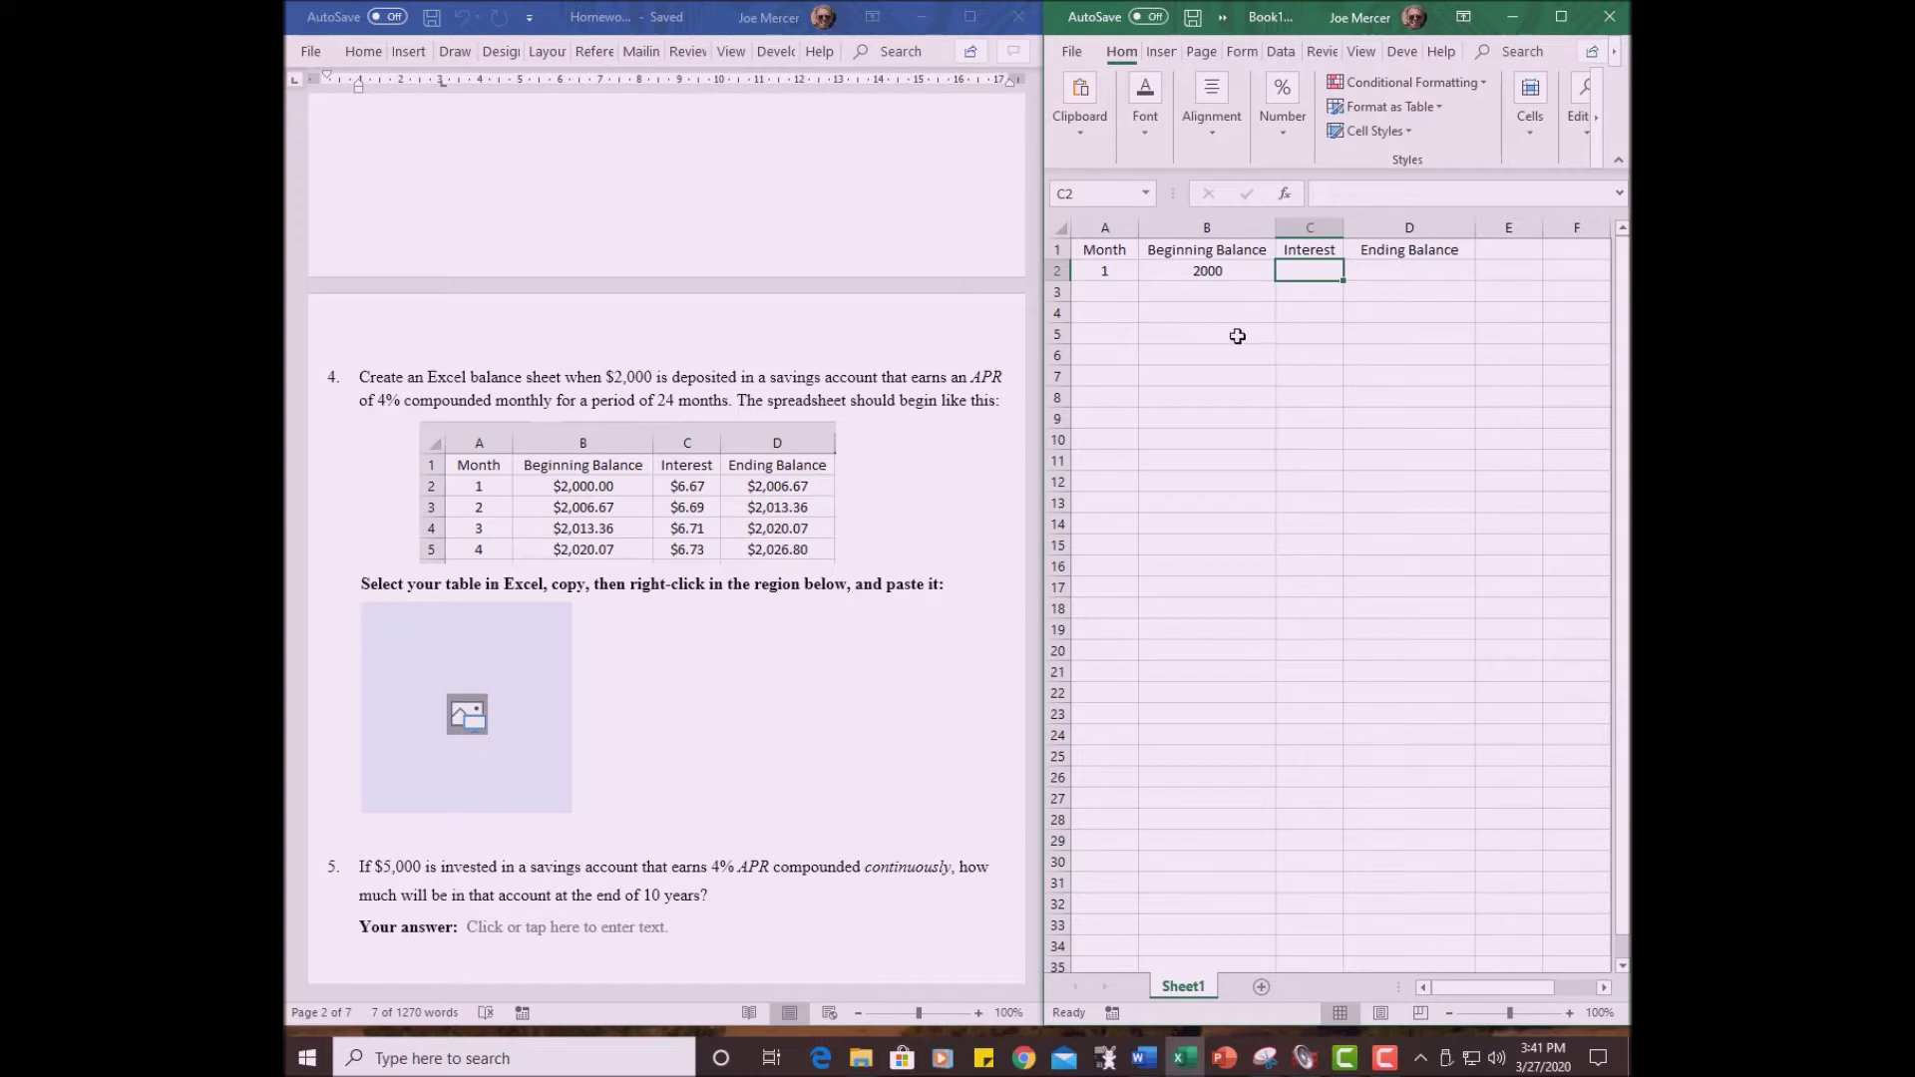
- Format columns B–D as Currency with 2 decimals so B2 reads $2,000.00
{"action": "left_click", "coordinate": [1205, 272]}
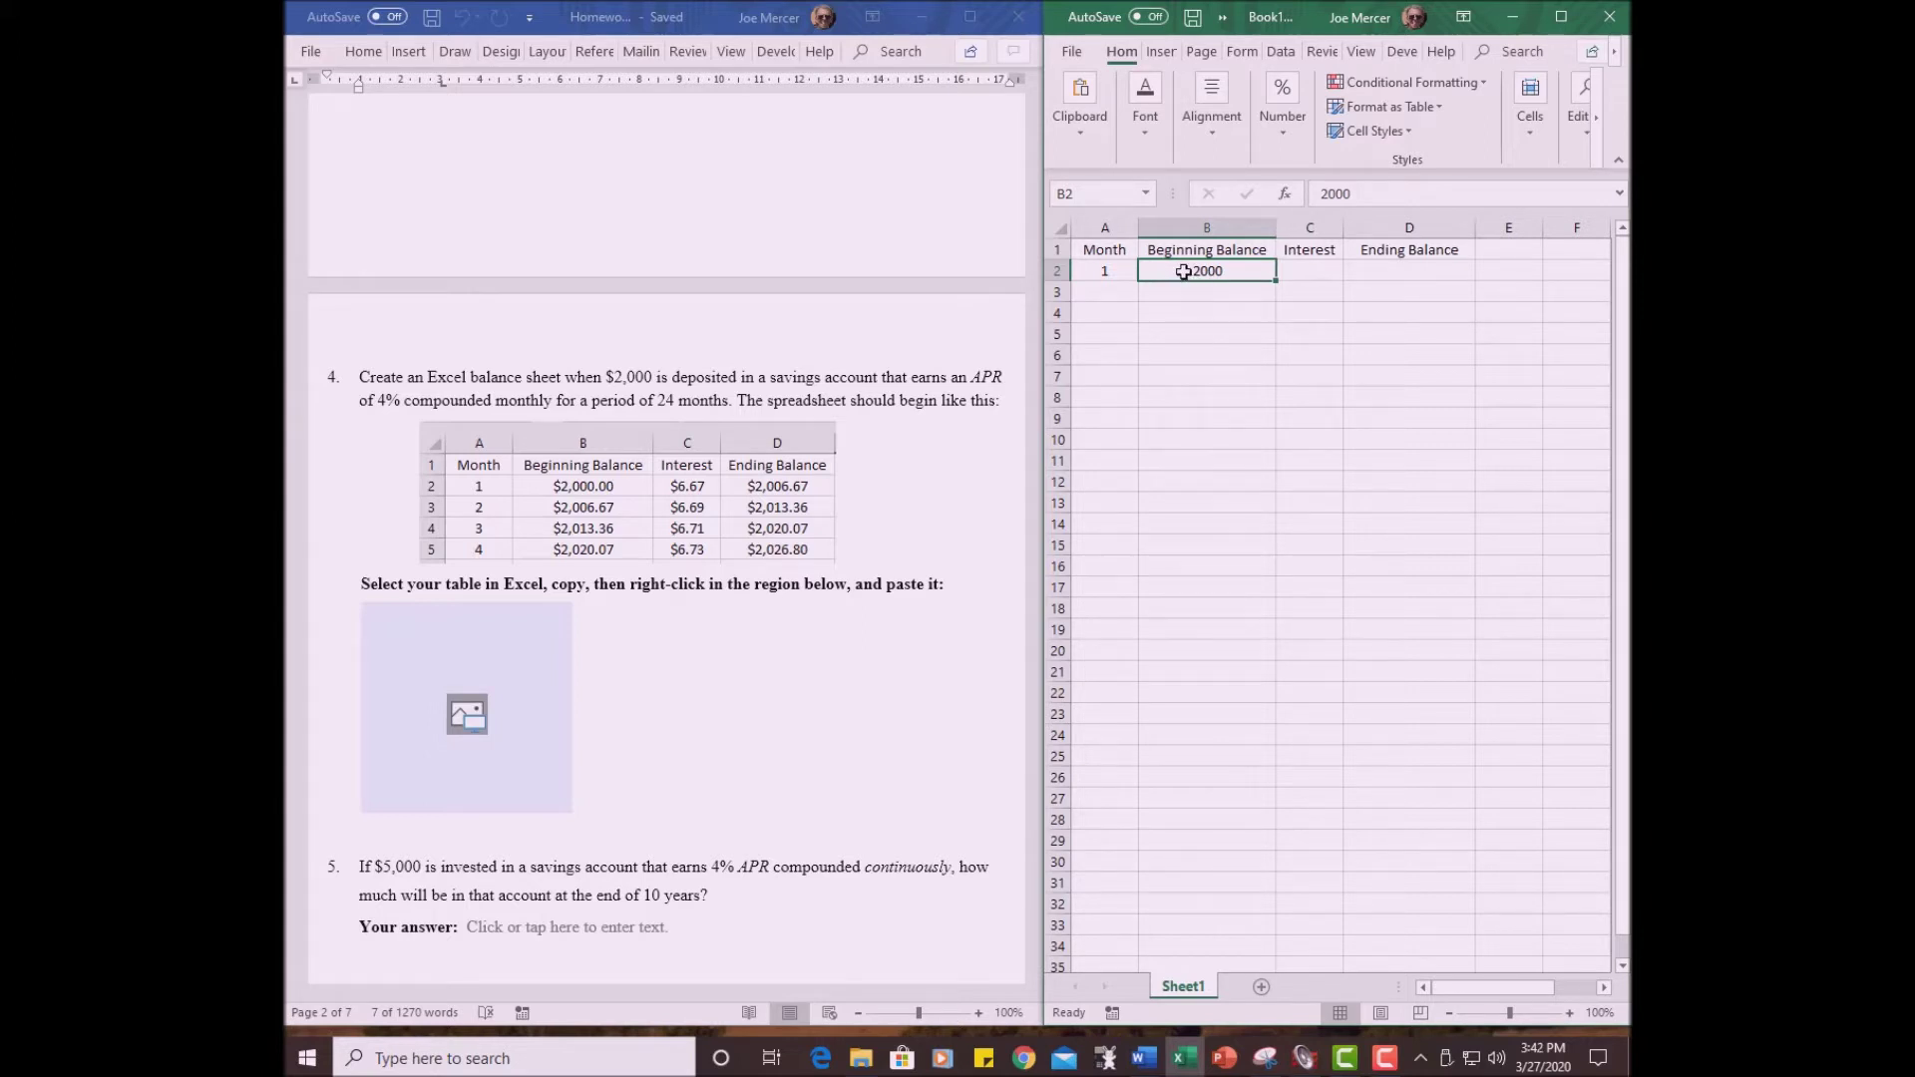
{"action": "left_click_drag", "start_coordinate": [1205, 228], "coordinate": [1367, 228]}
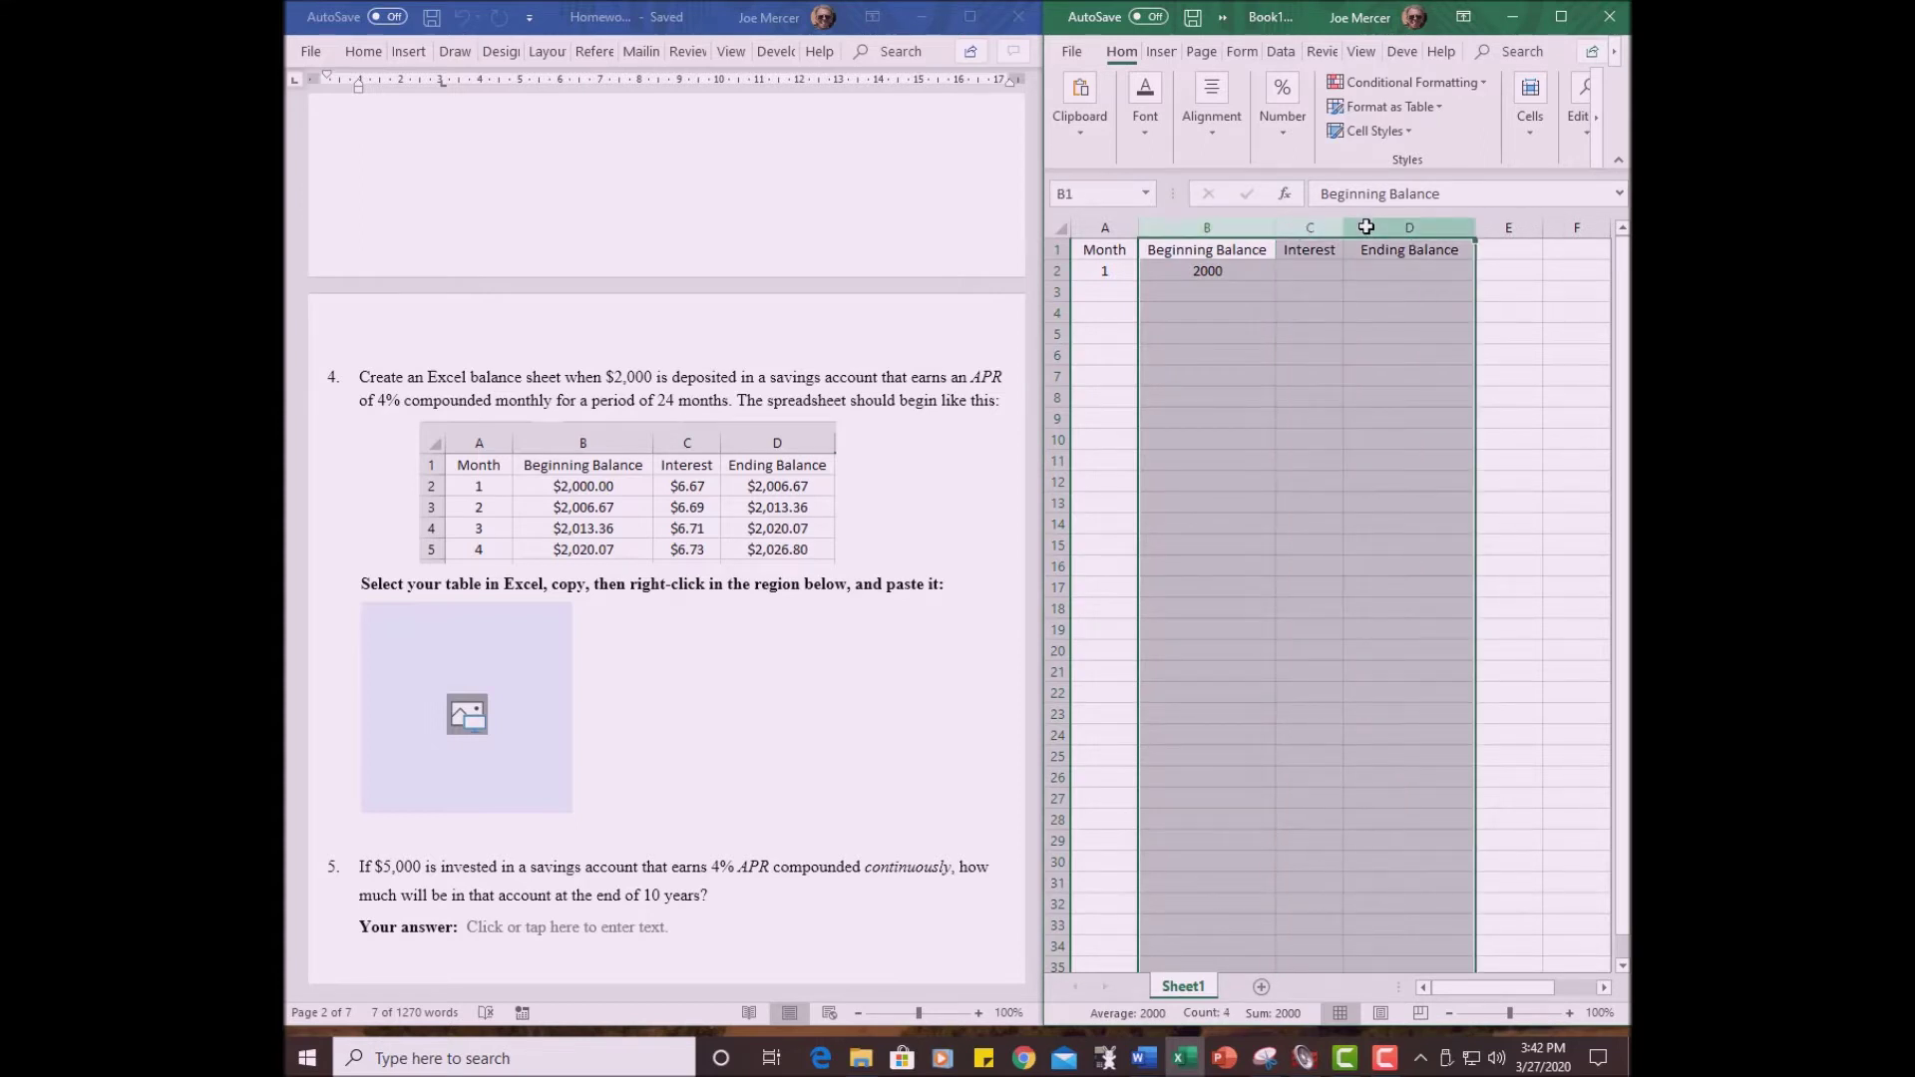
{"action": "right_click", "coordinate": [1241, 396]}
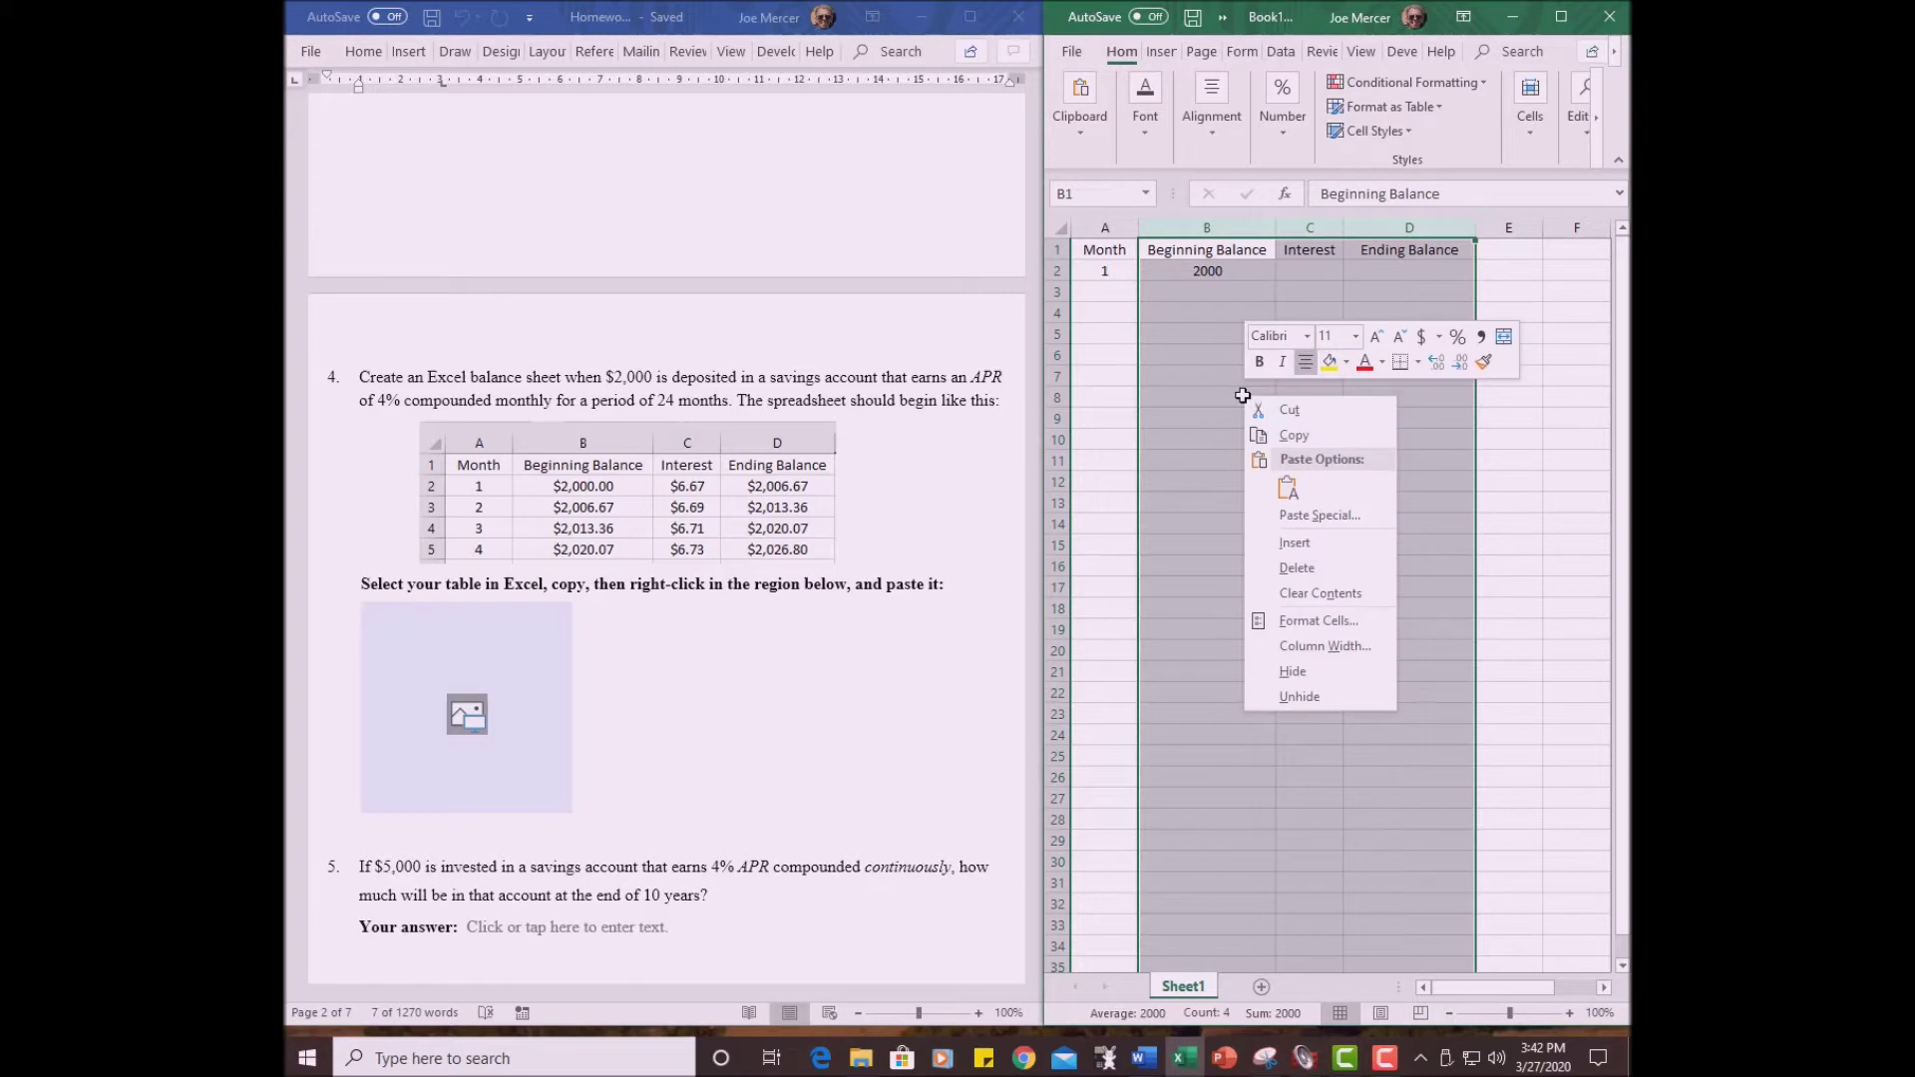
{"action": "left_click", "coordinate": [1312, 620]}
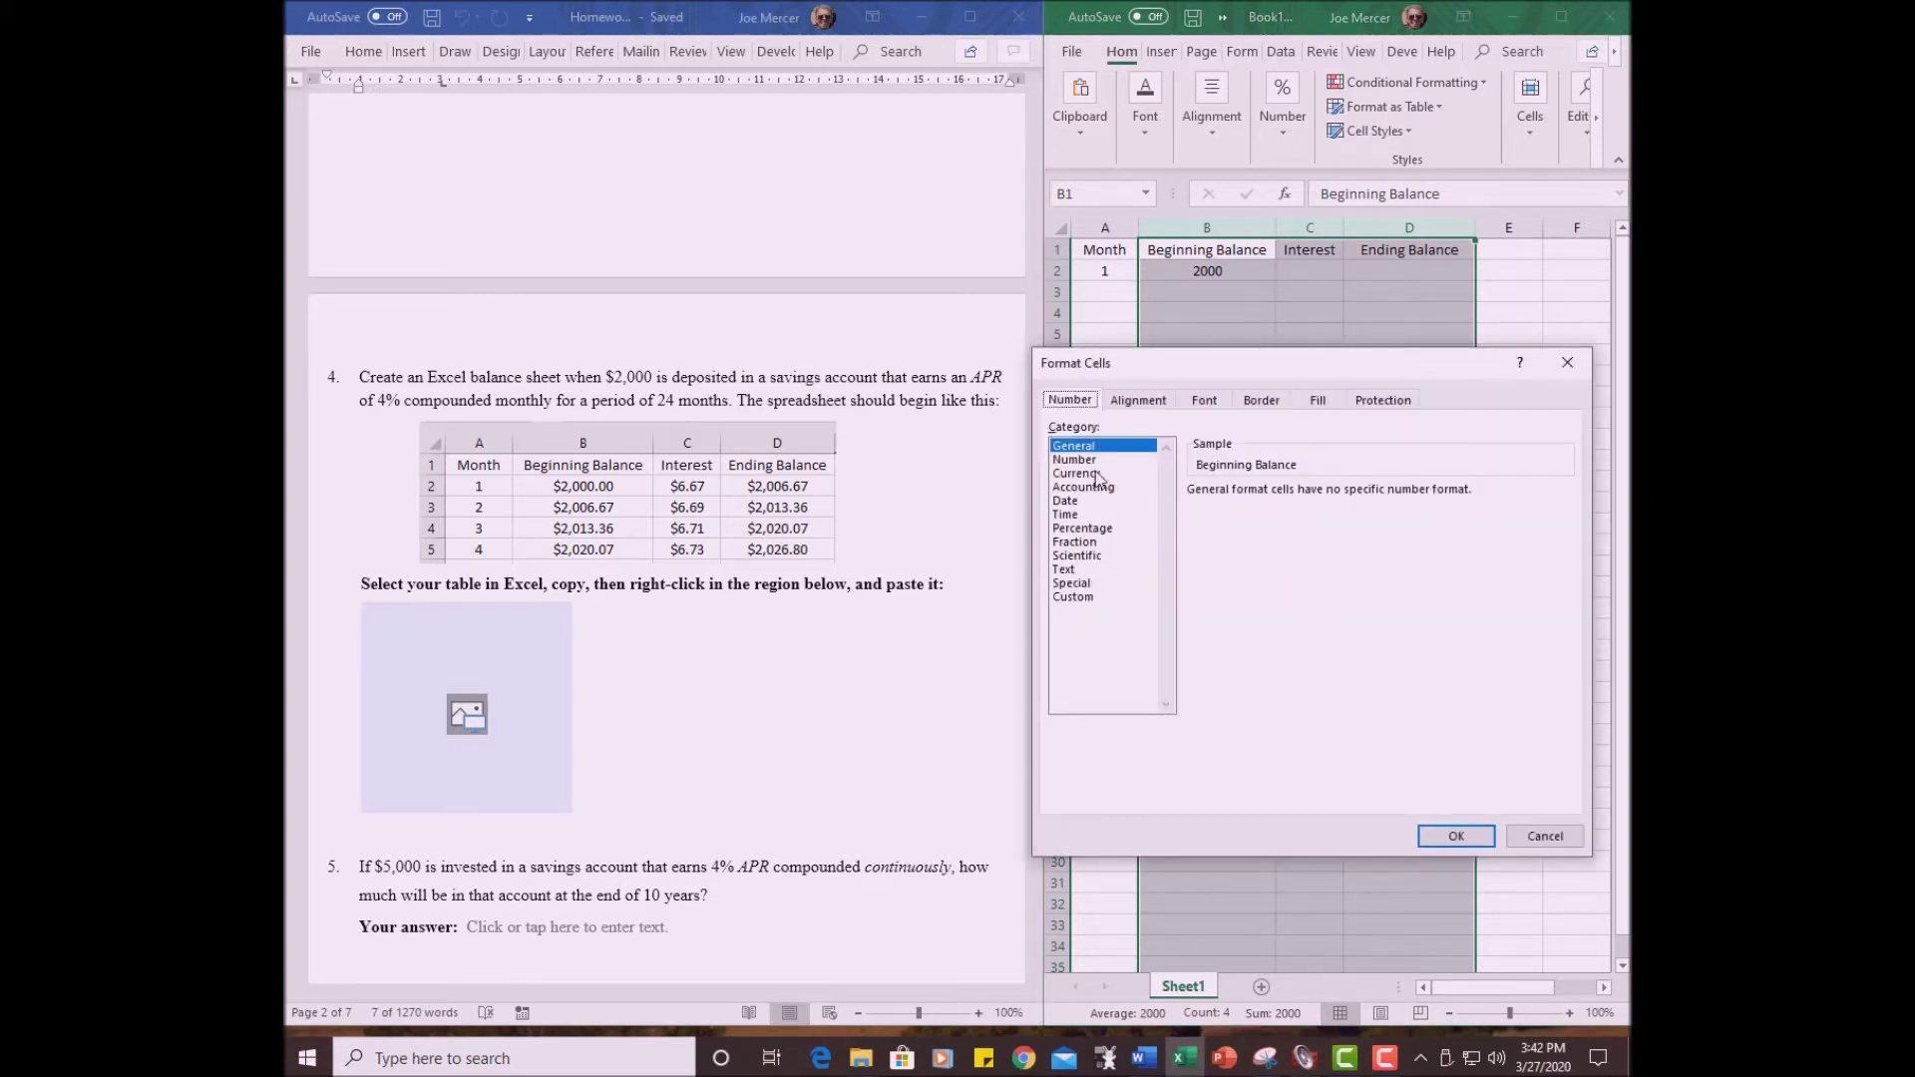
{"action": "left_click", "coordinate": [1097, 473]}
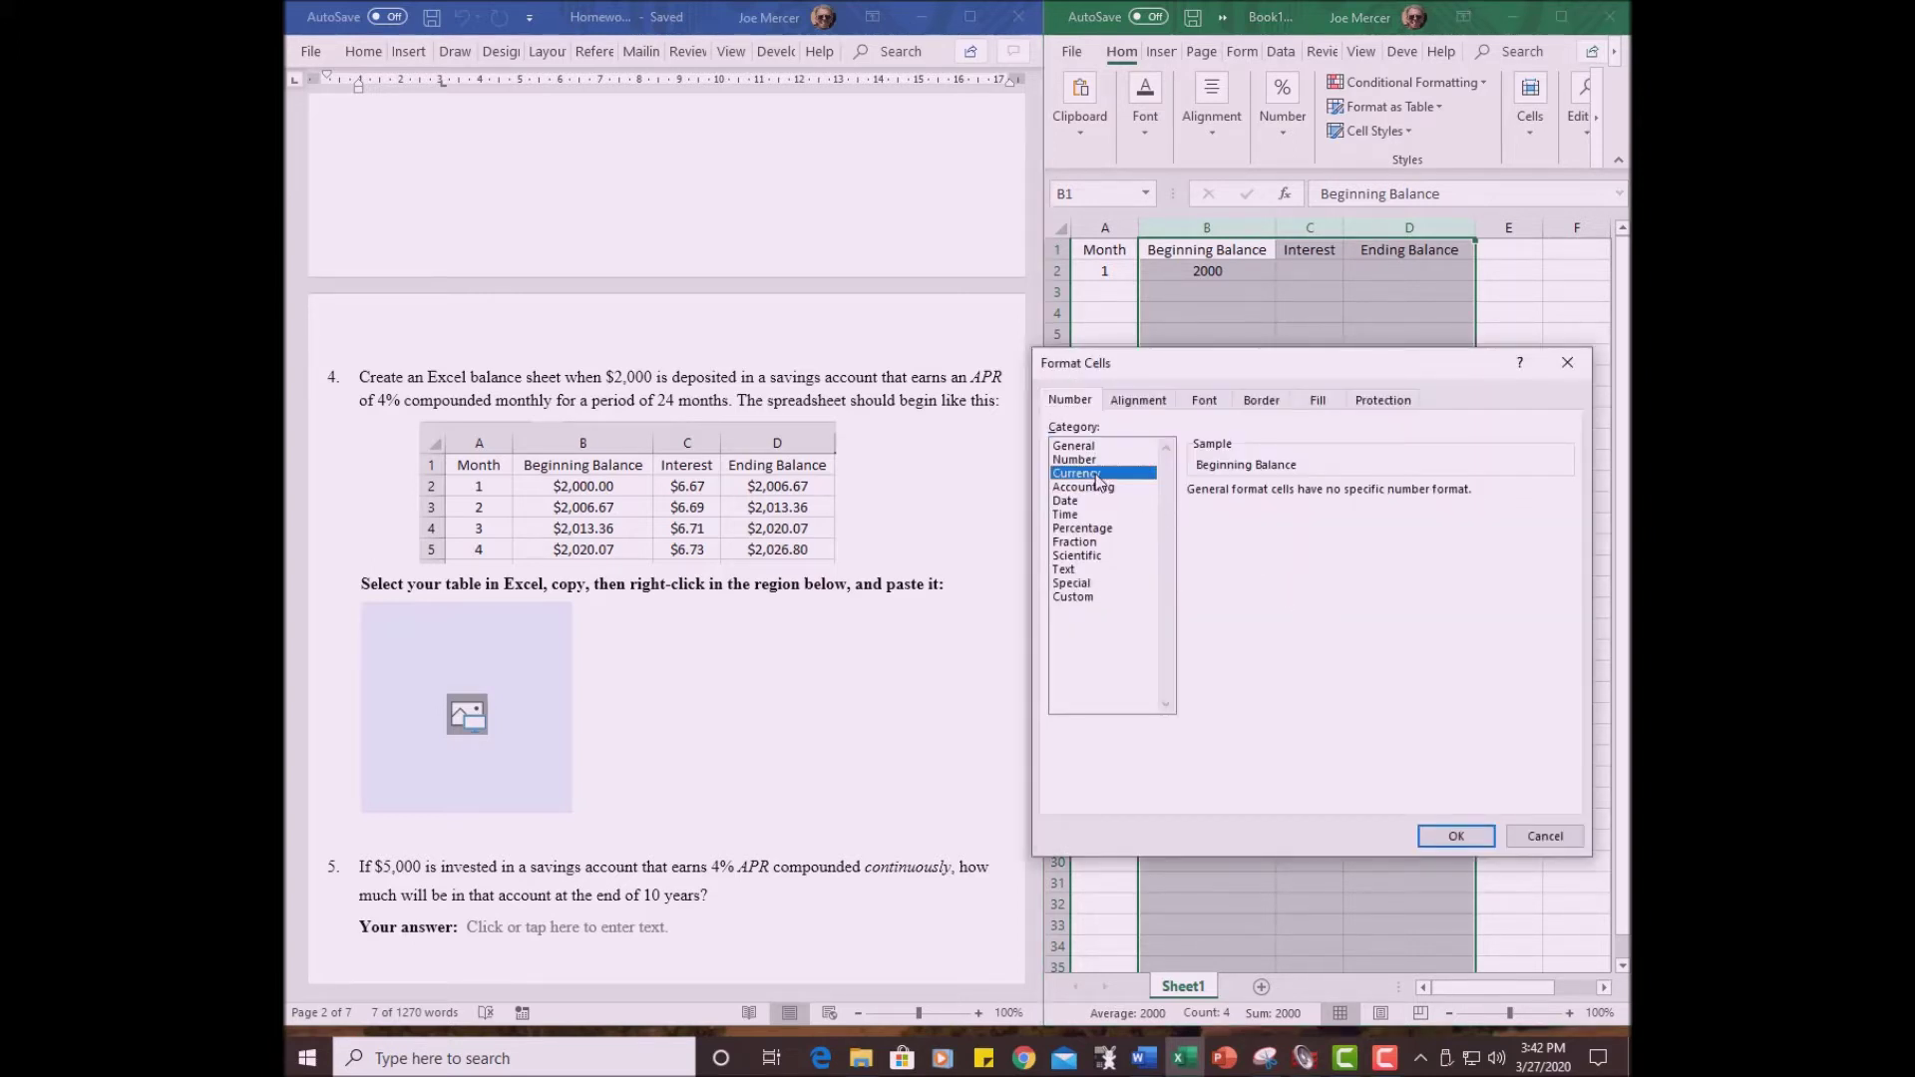
{"action": "left_click", "coordinate": [1442, 838]}
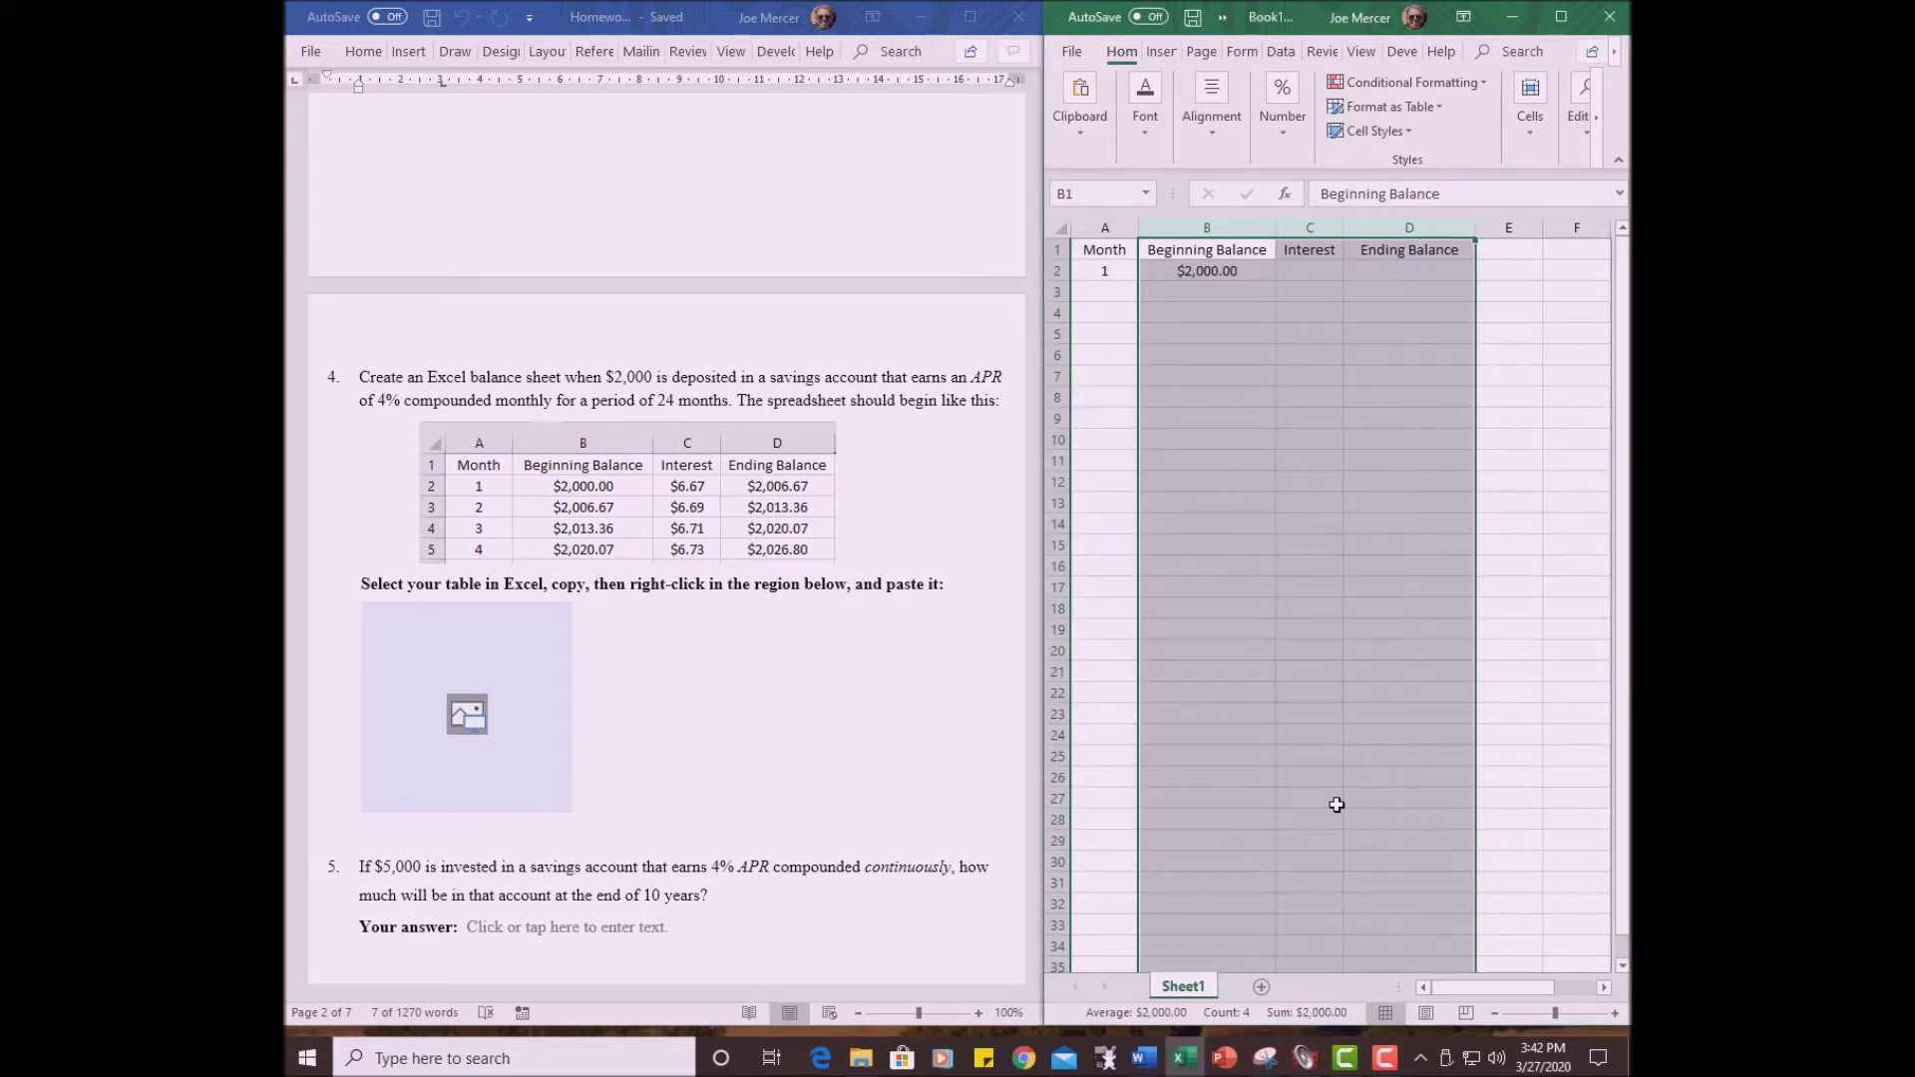
{"action": "left_click", "coordinate": [1233, 611]}
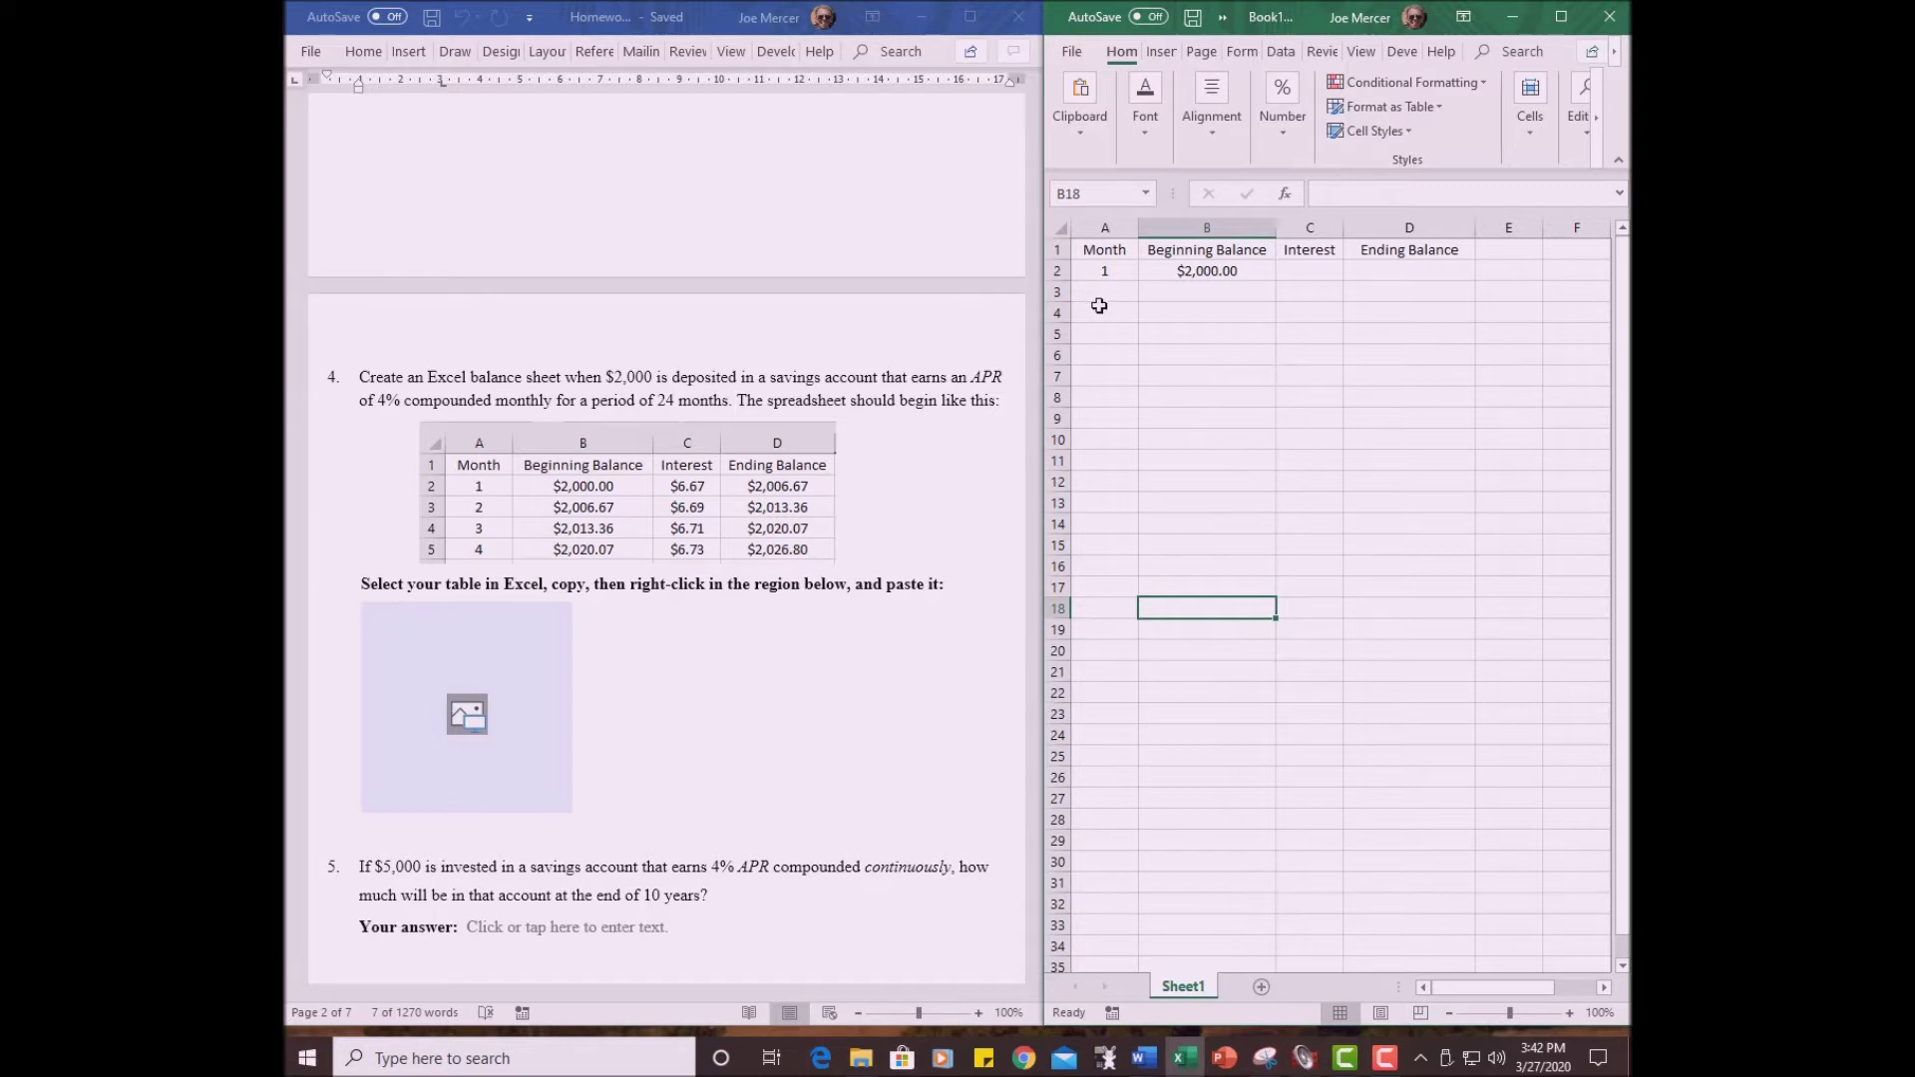
- Enter =.04/12*B2 in C2, giving month 1 interest of $6.67
{"action": "left_click", "coordinate": [1304, 272]}
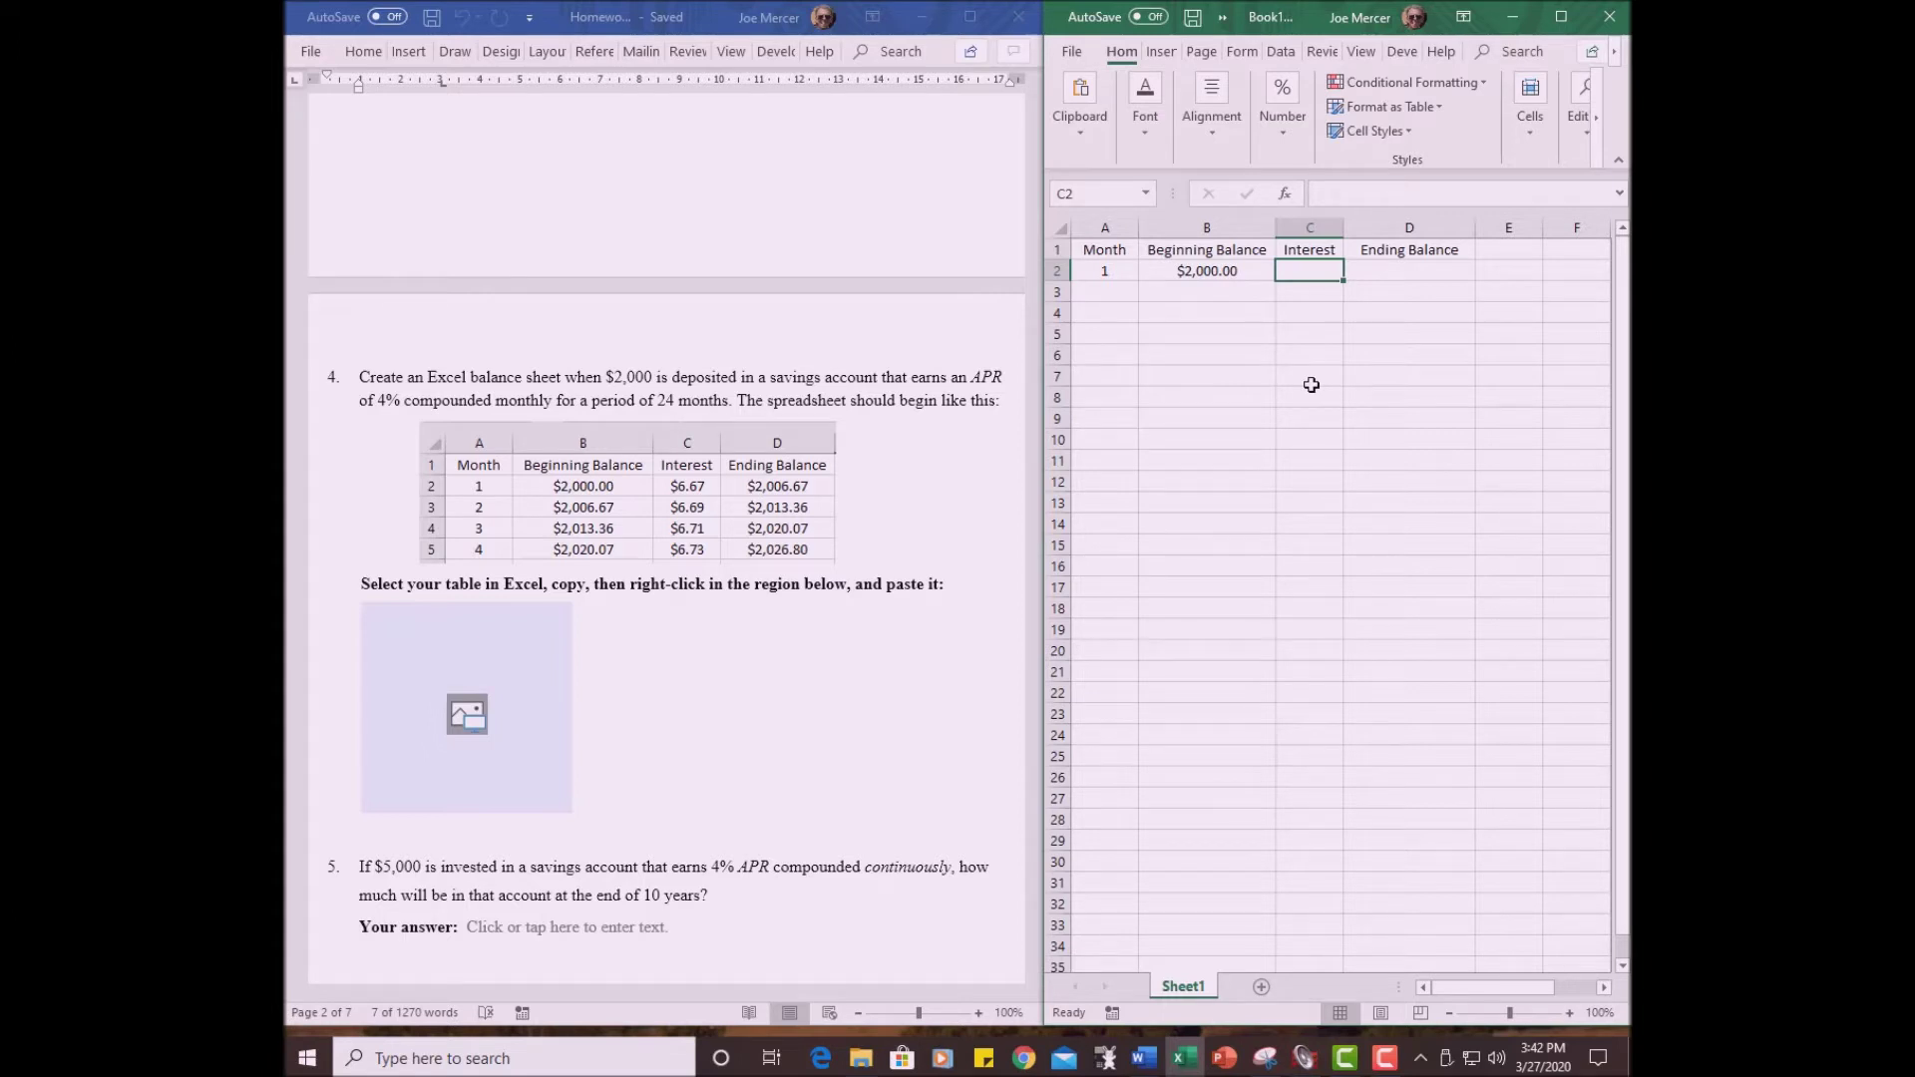
{"action": "type", "text": "=.04/12"}
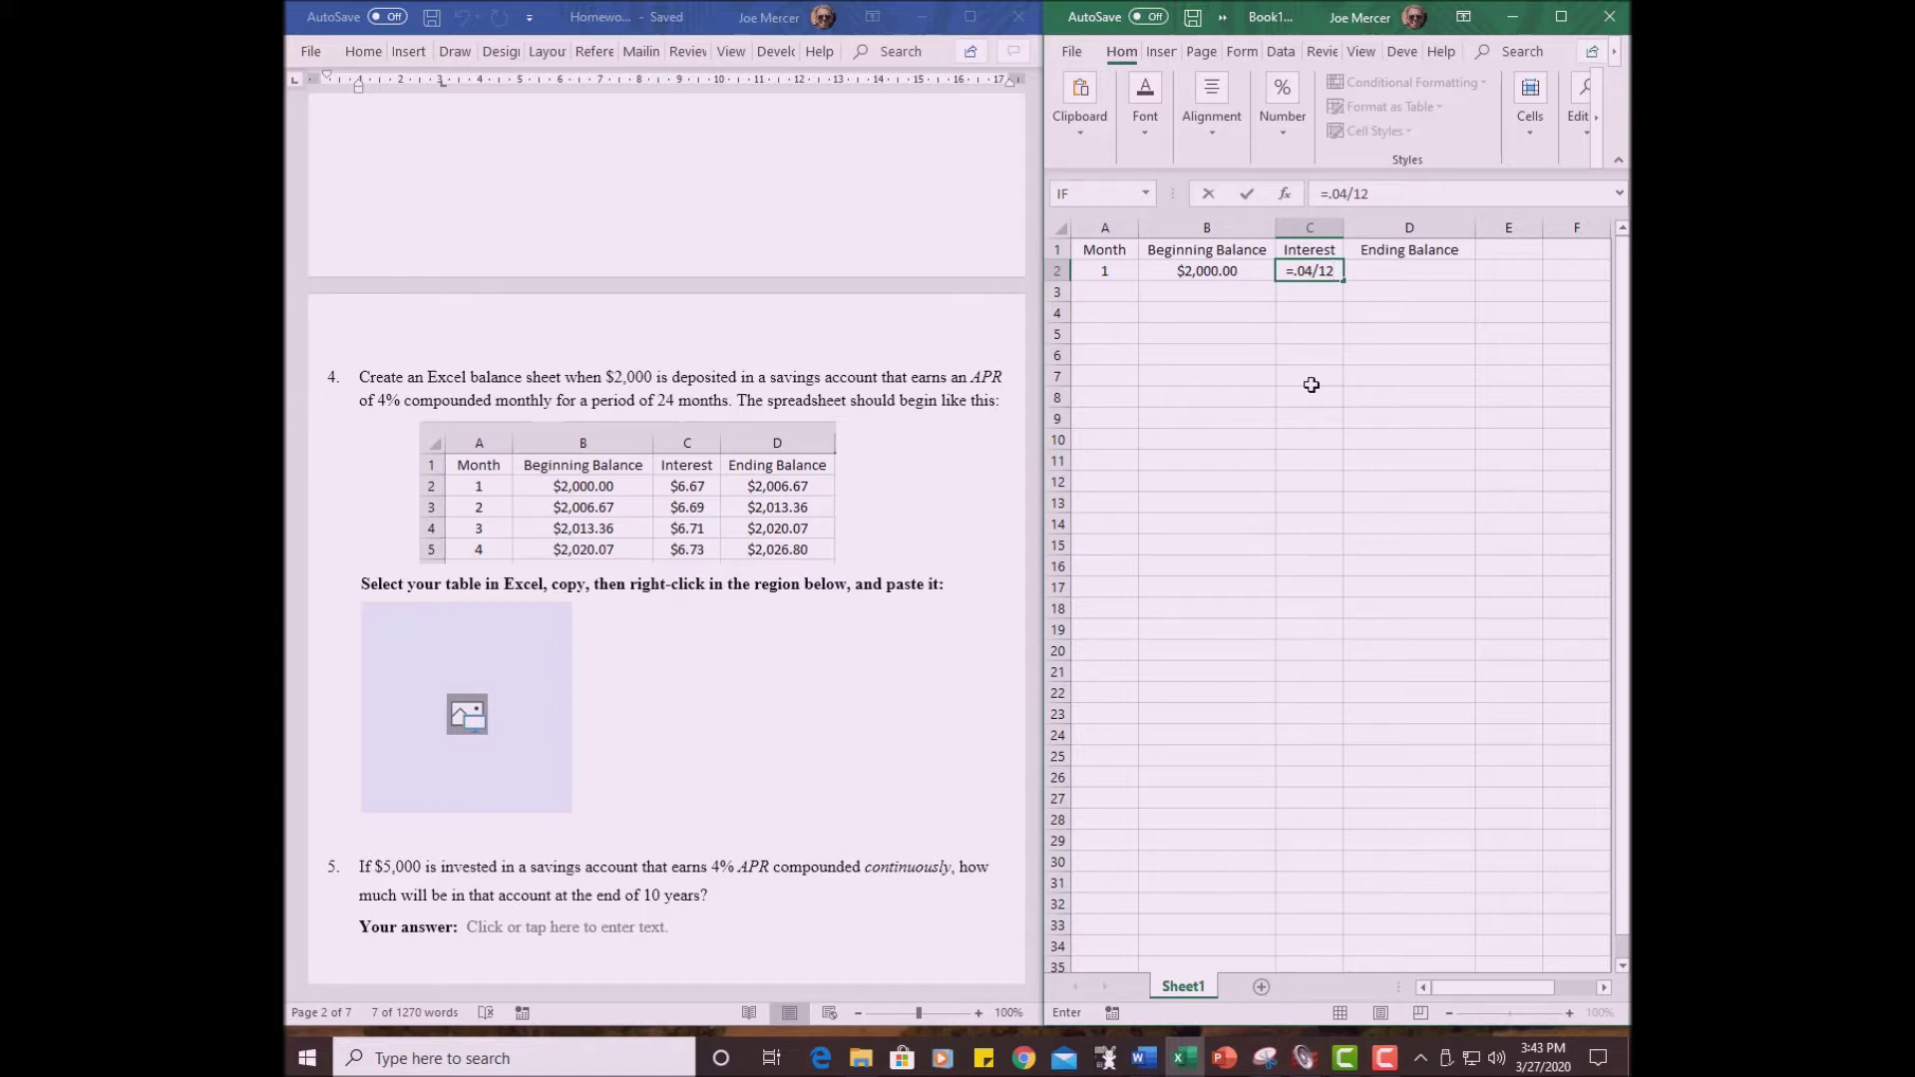
{"action": "type", "text": "*"}
{"action": "left_click", "coordinate": [1202, 268]}
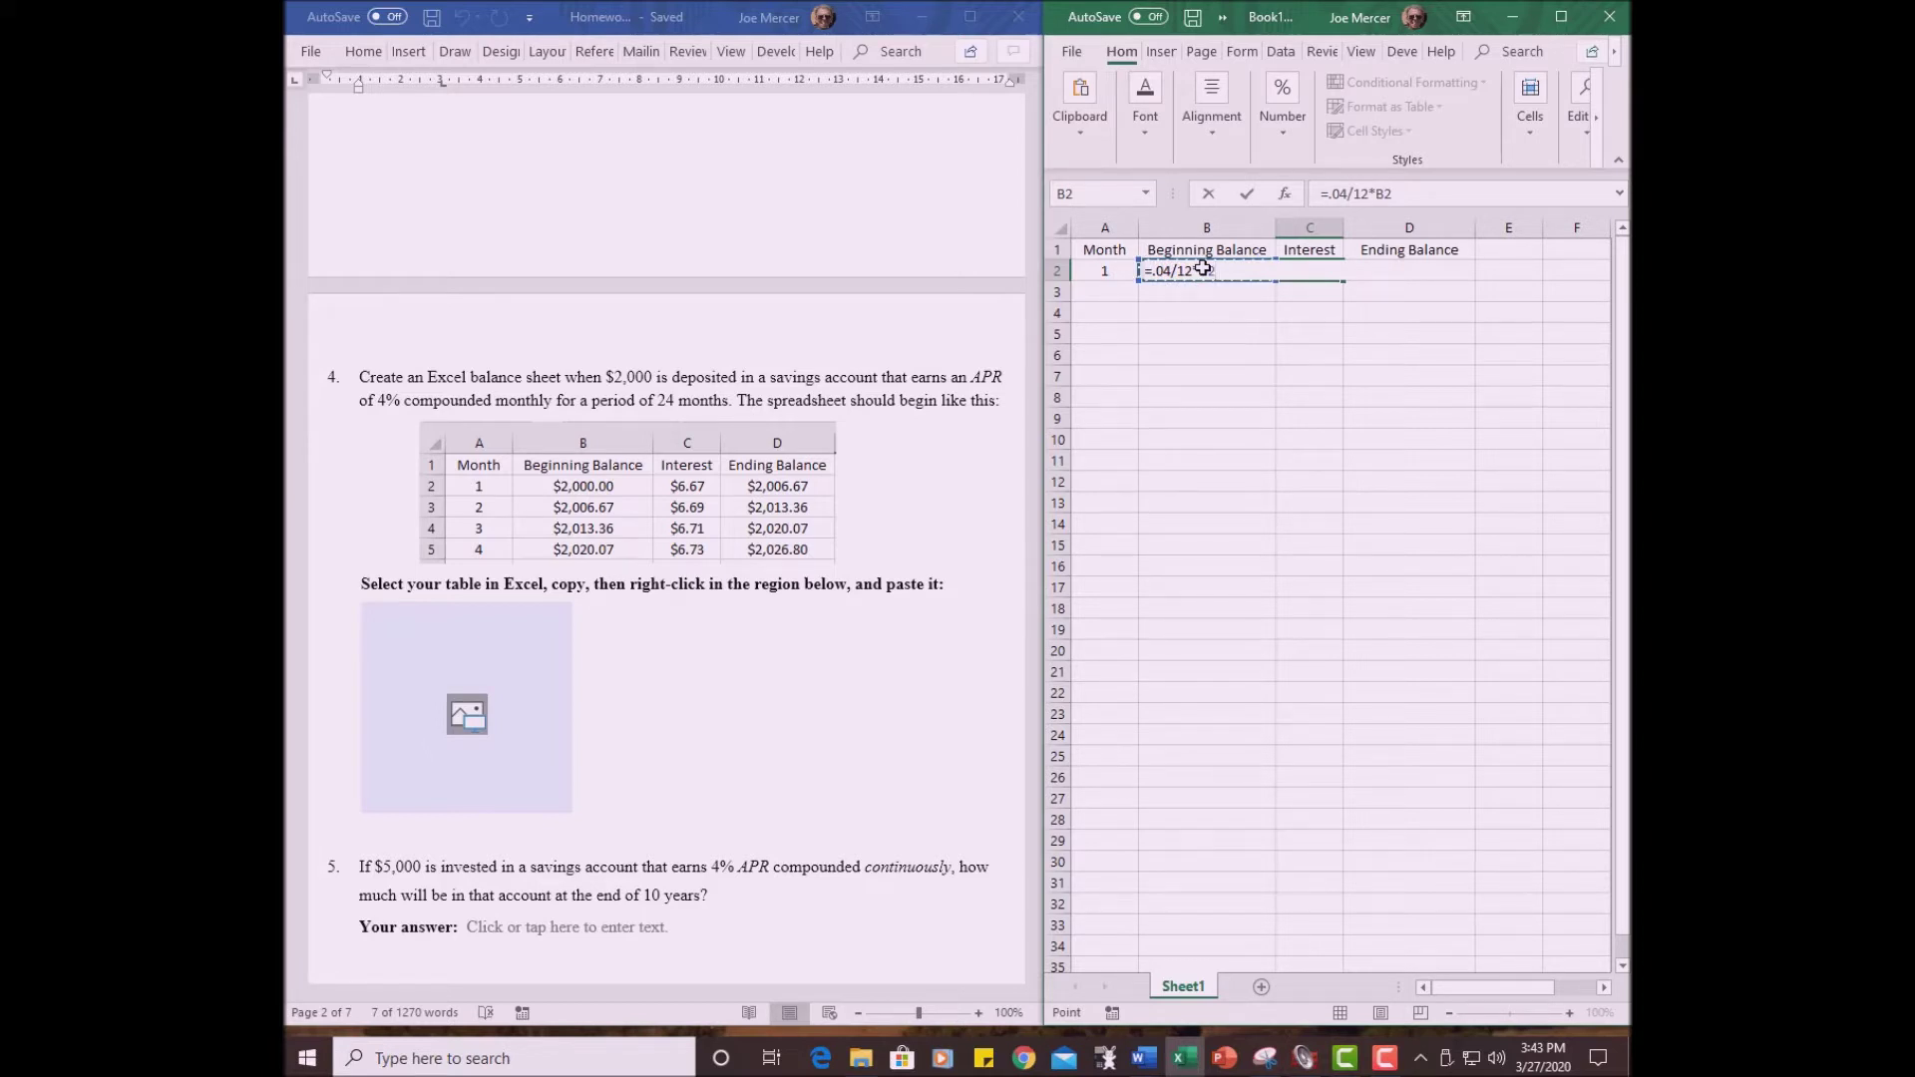
{"action": "key", "text": "Return"}
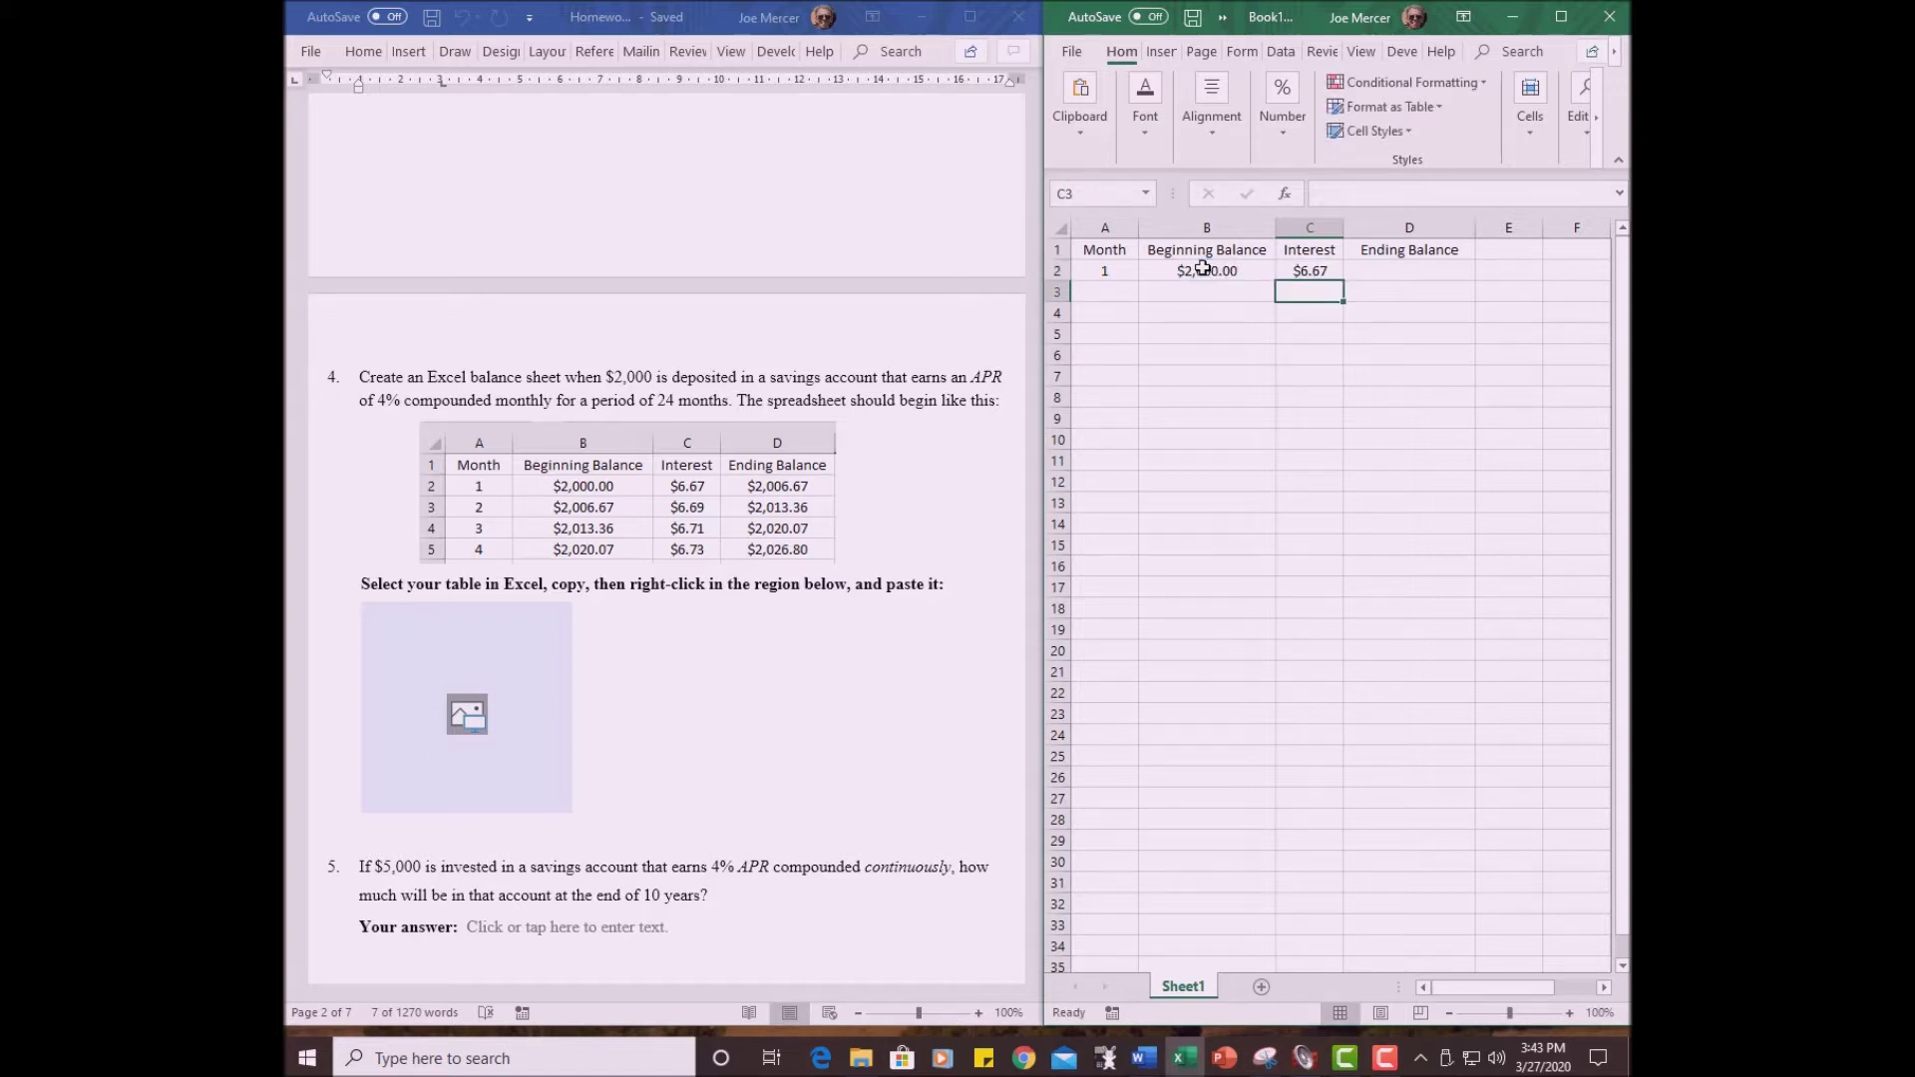
{"action": "left_click", "coordinate": [1401, 270]}
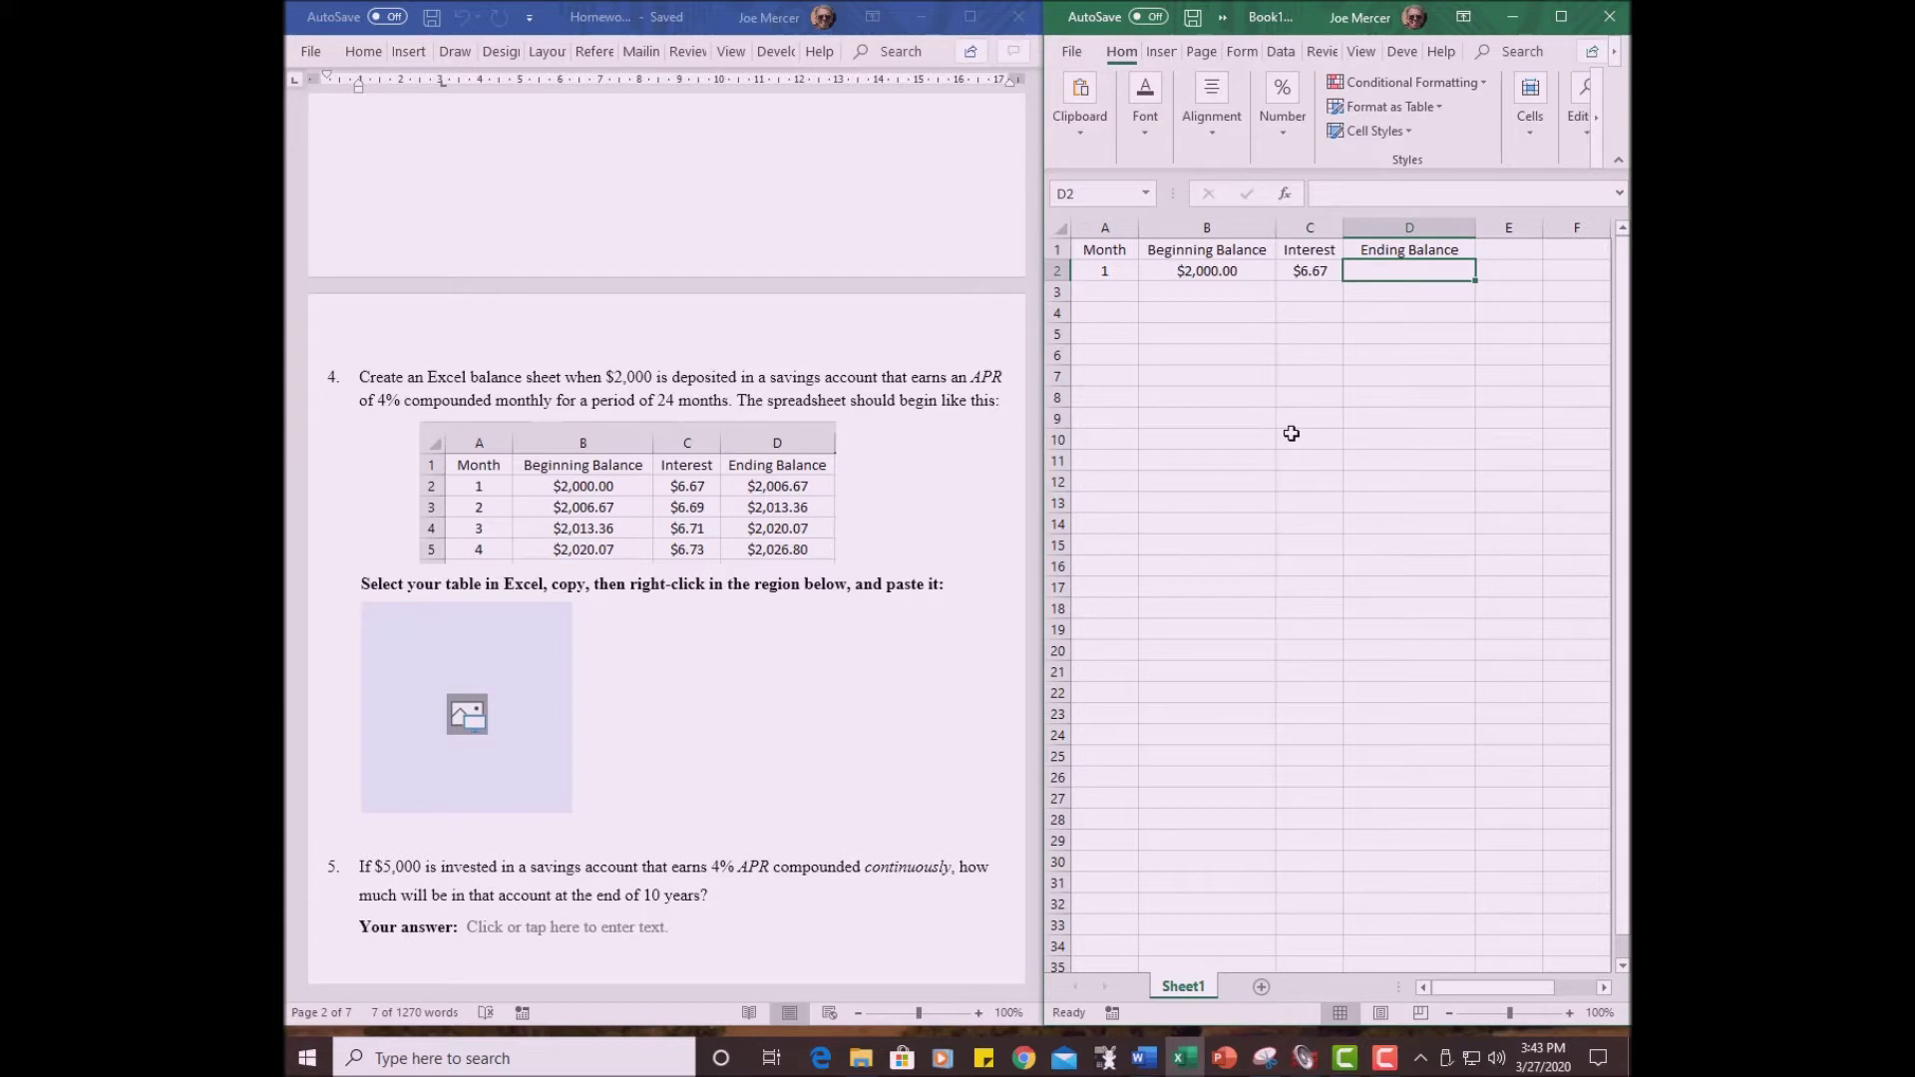
- Enter =B2+C2 in D2 for a month 1 ending balance of $2,006.67
{"action": "type", "text": "="}
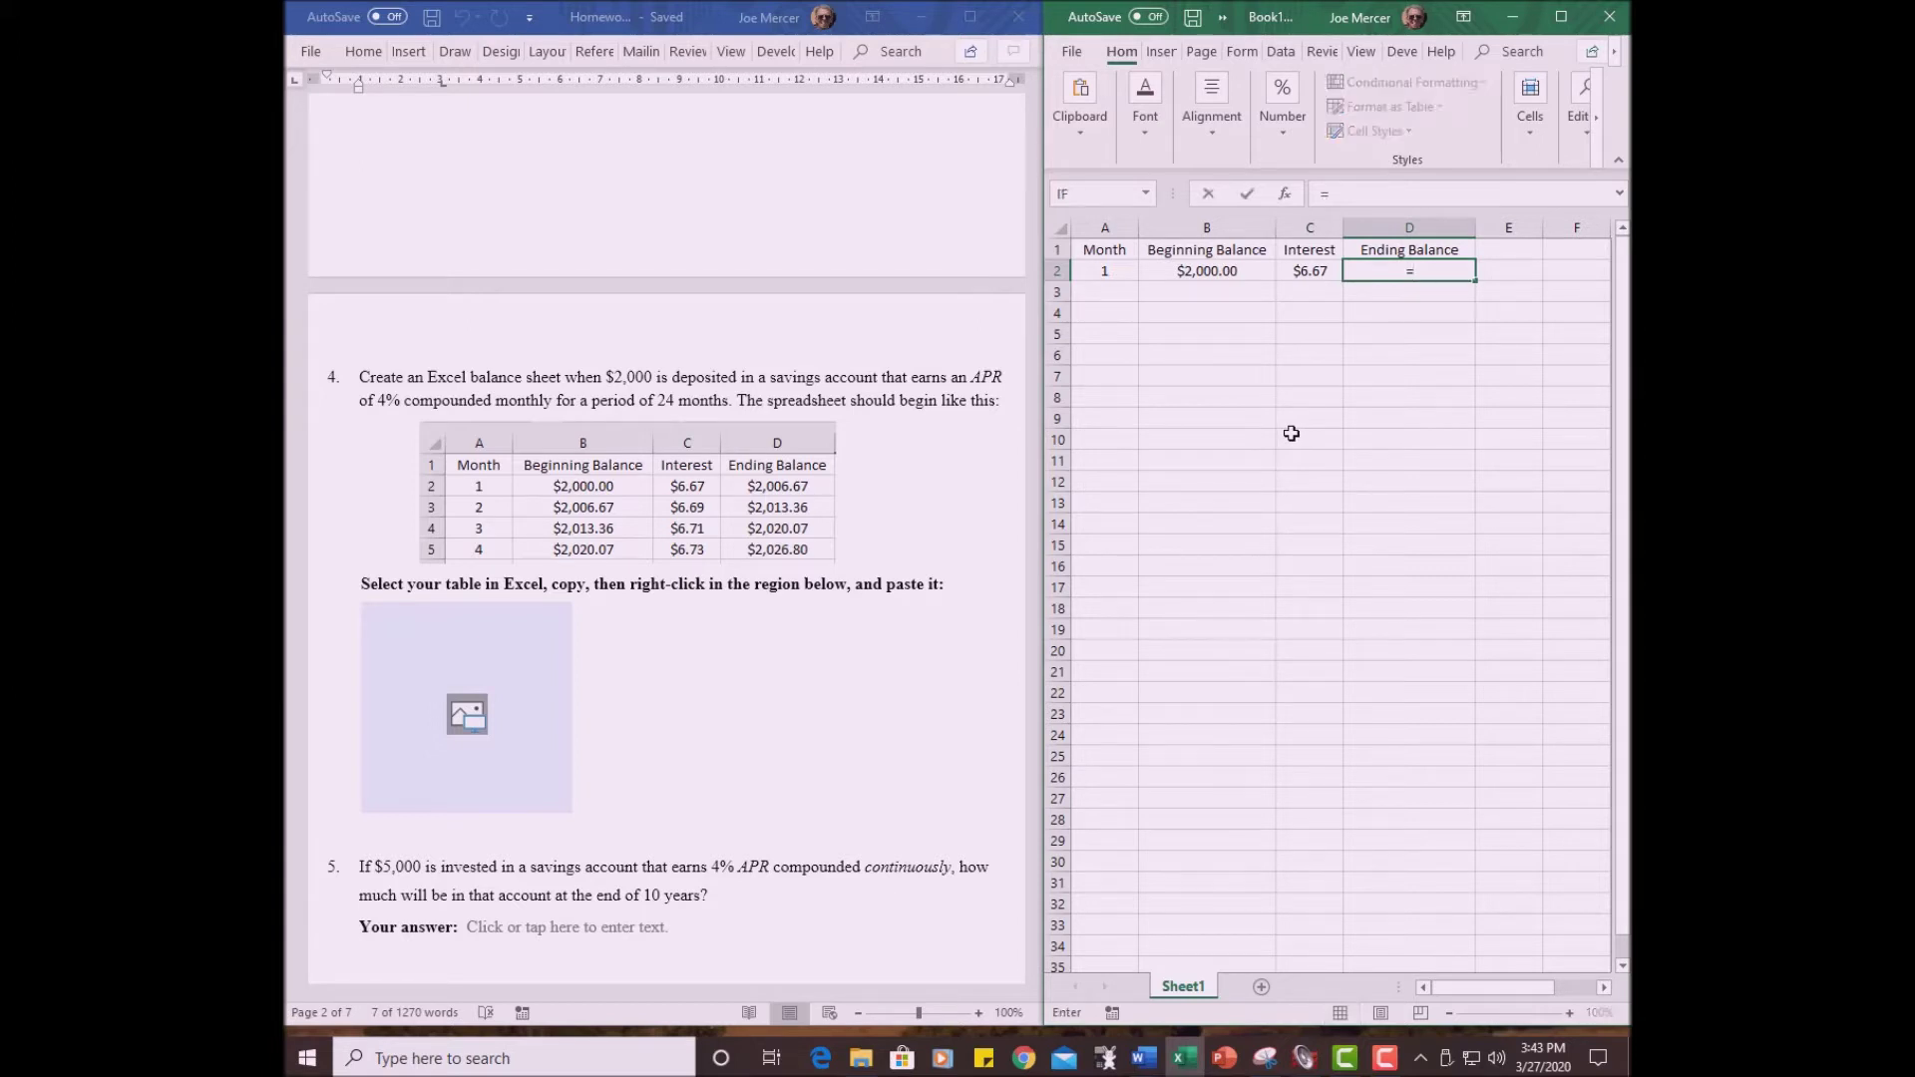
{"action": "left_click", "coordinate": [1202, 271]}
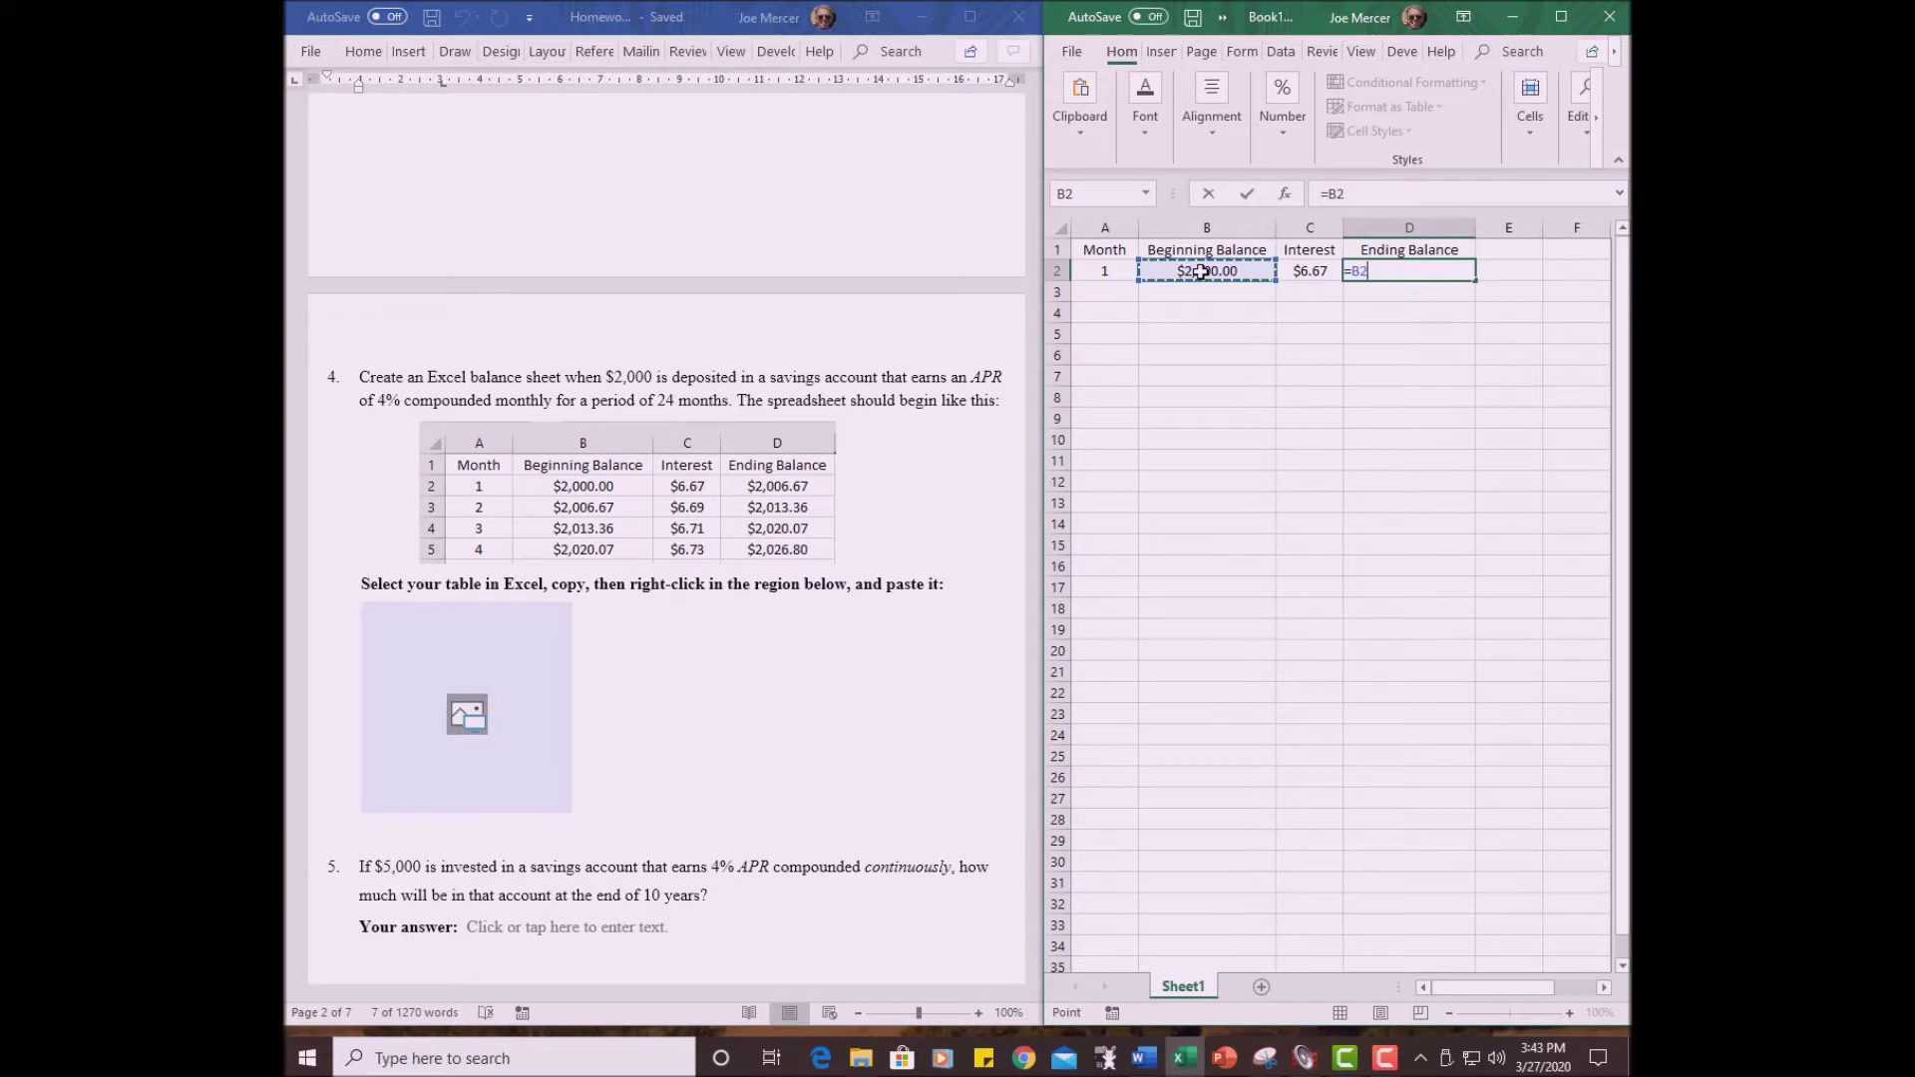
{"action": "type", "text": "+"}
{"action": "left_click", "coordinate": [1307, 270]}
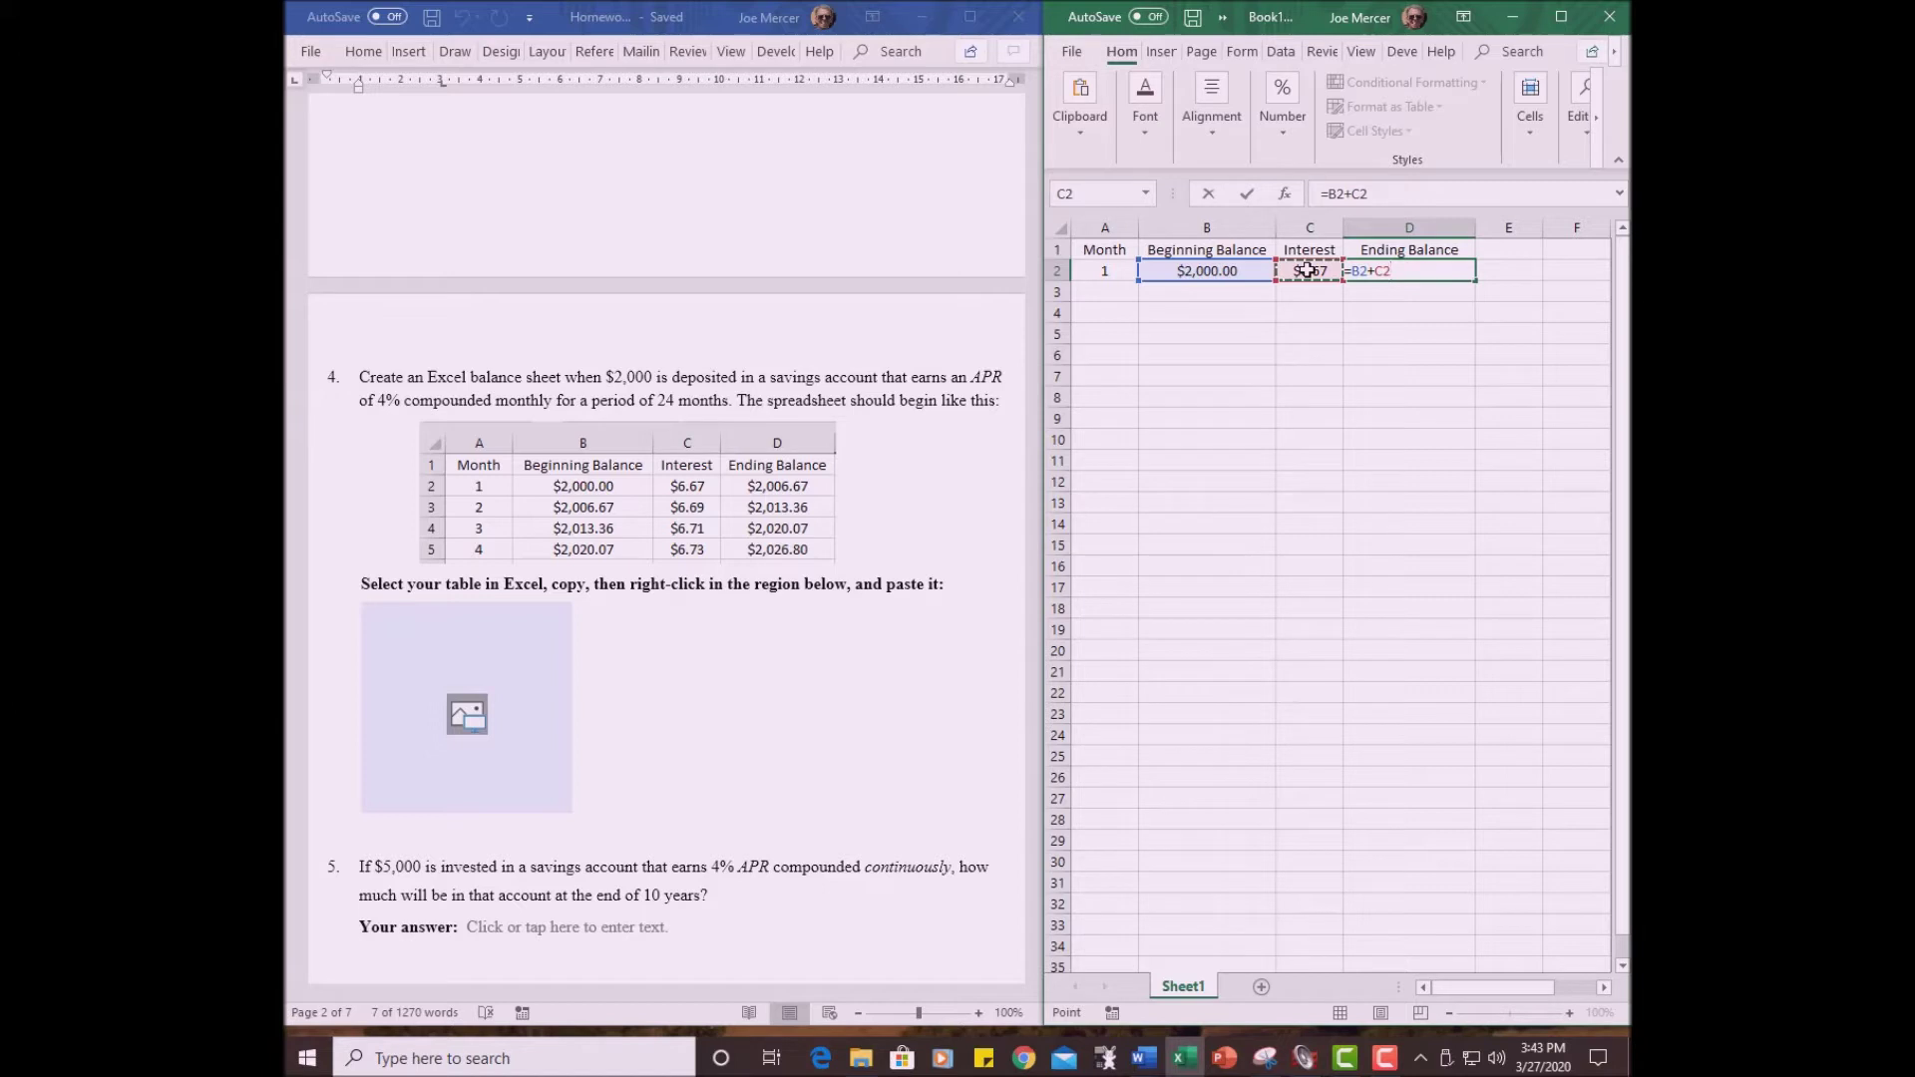
{"action": "key", "text": "Return"}
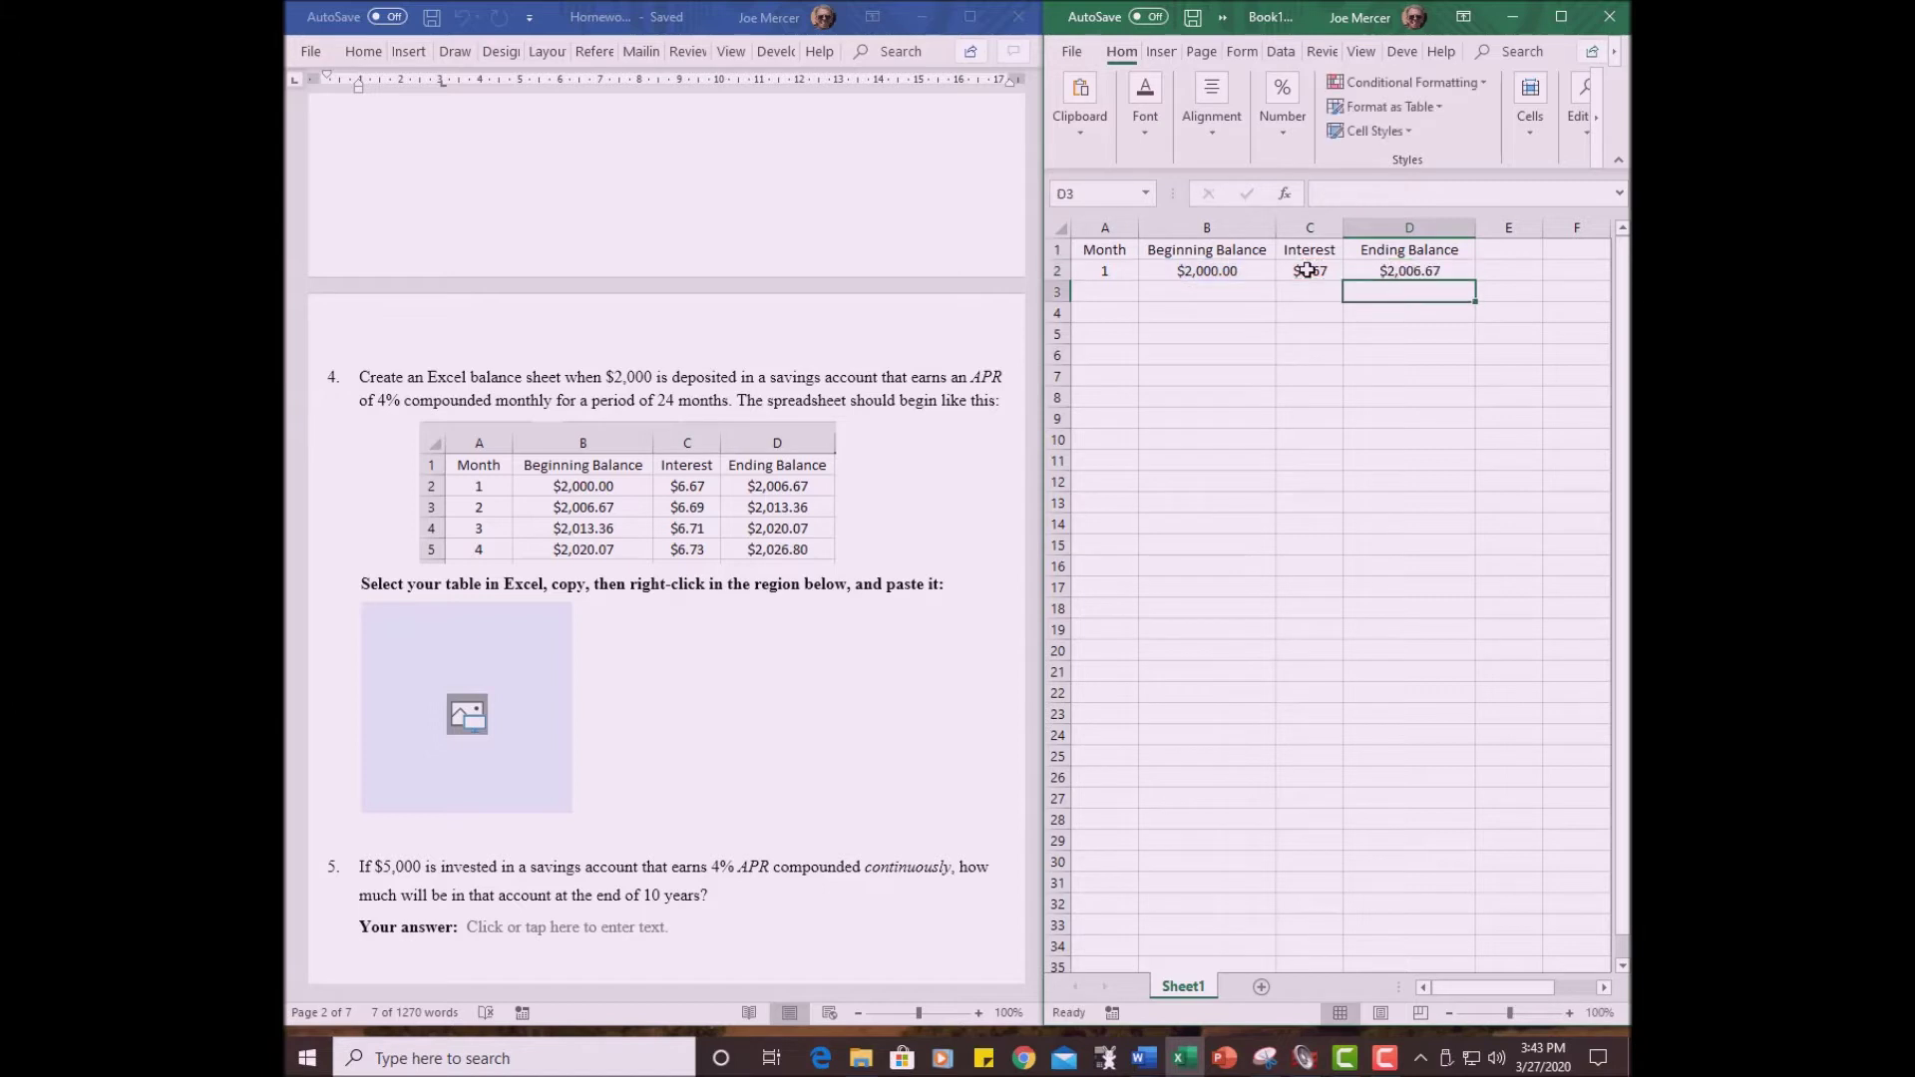
- Fill the Month column with the series 1 through 24 in A2:A25
{"action": "left_click", "coordinate": [1100, 270]}
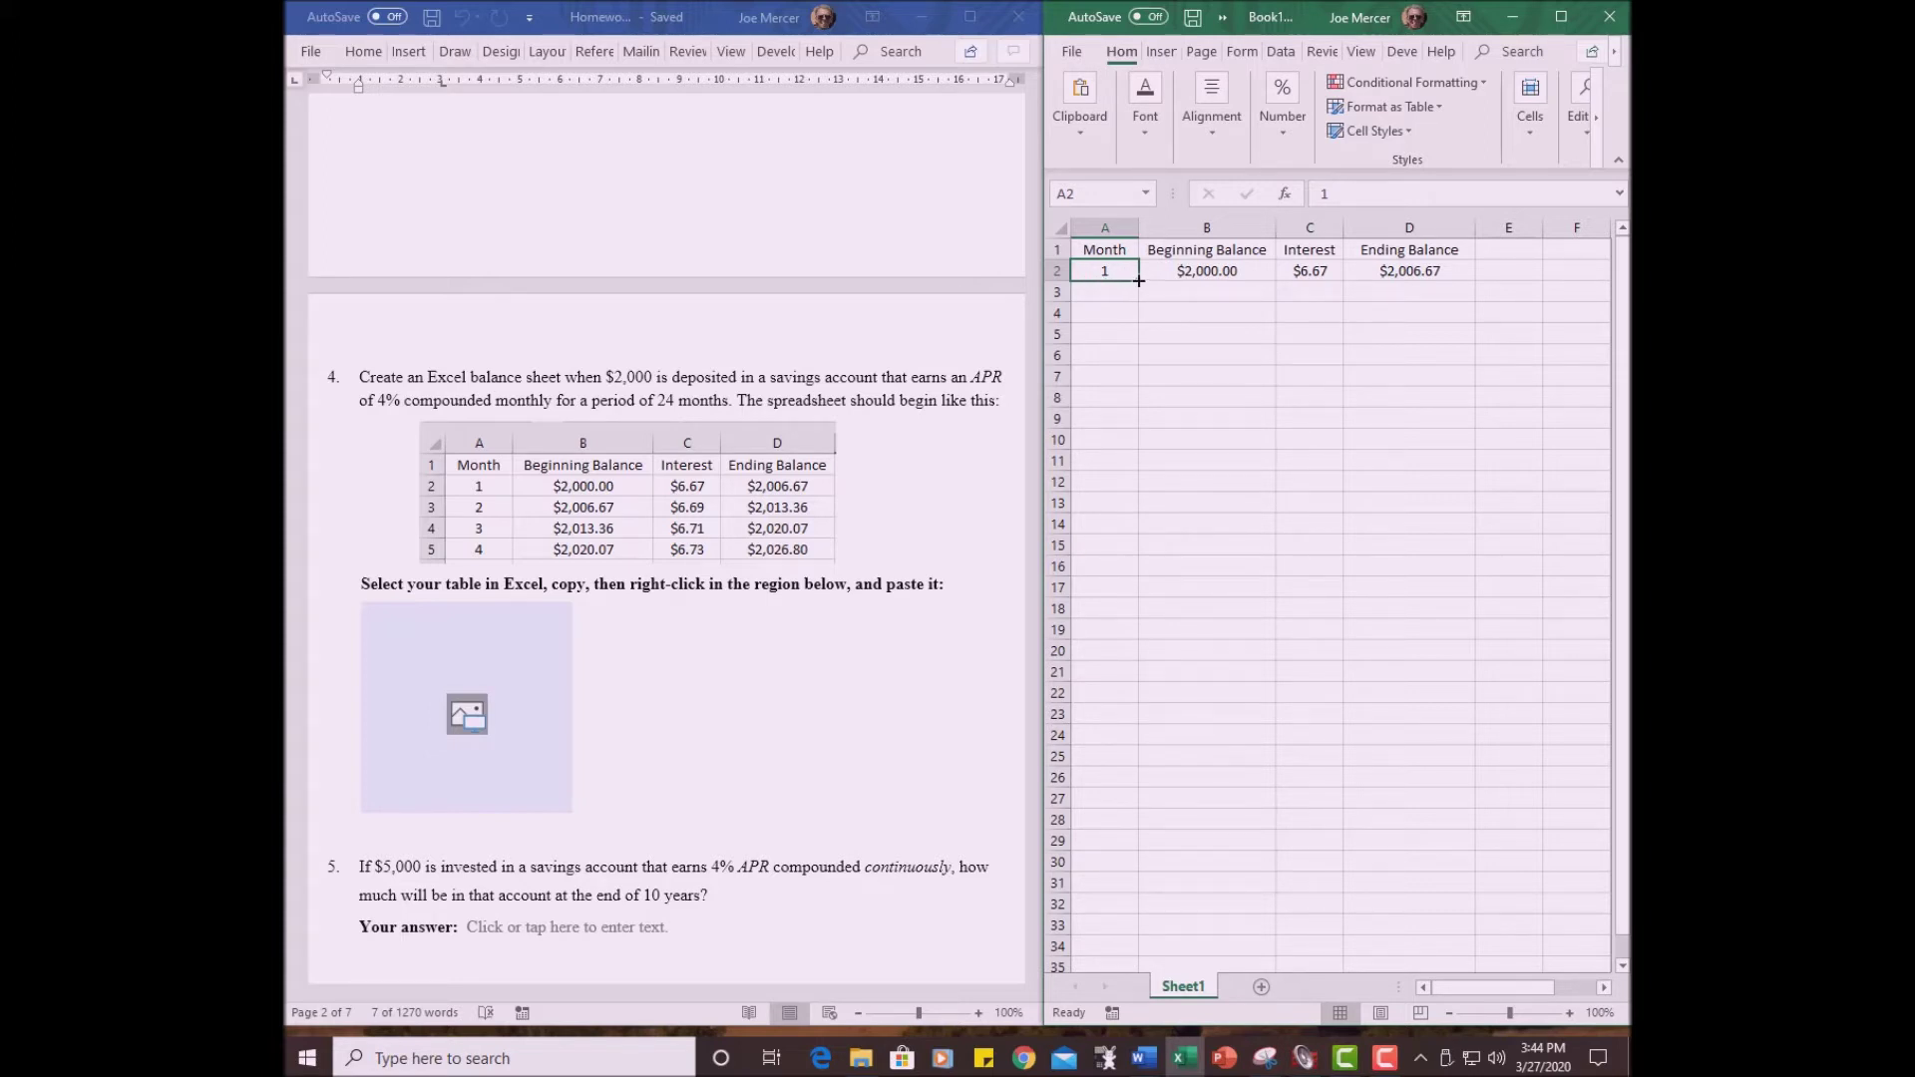
{"action": "left_click_drag", "start_coordinate": [1138, 280], "coordinate": [1134, 359]}
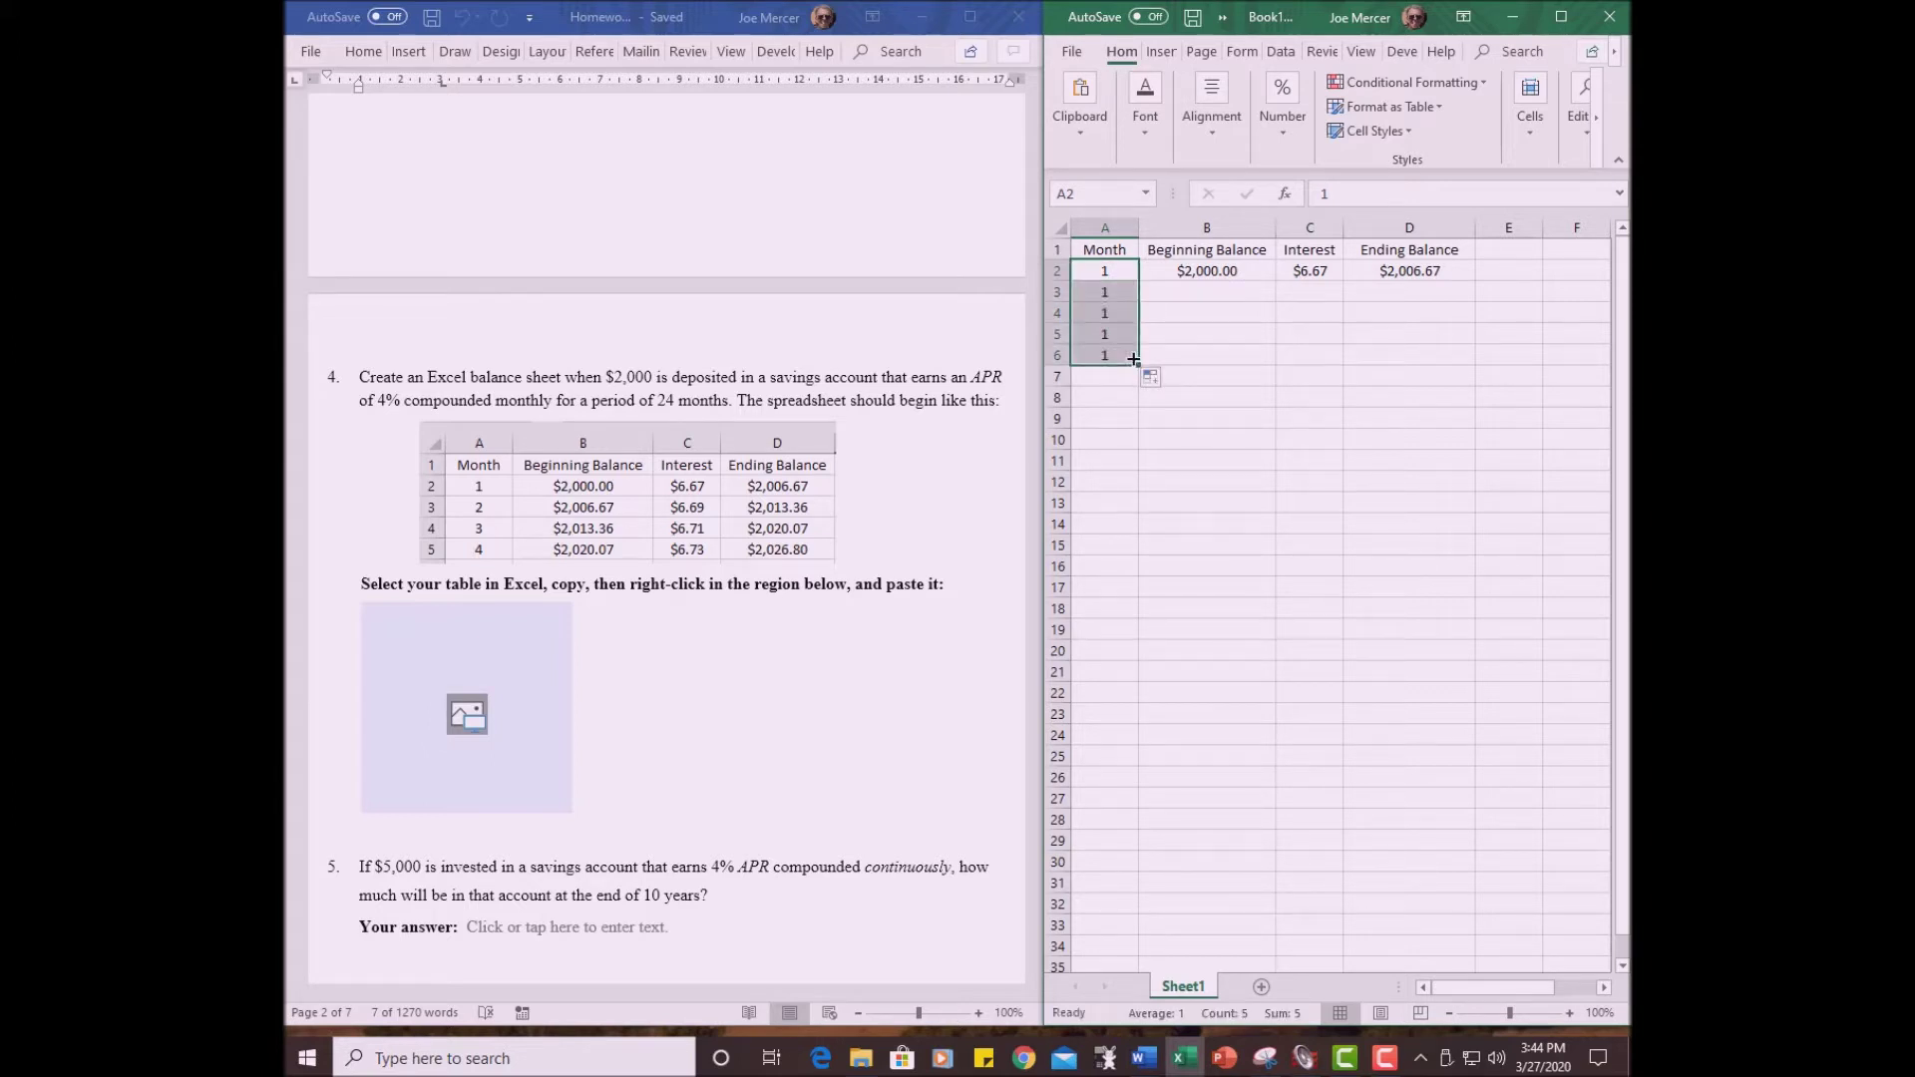
{"action": "left_click", "coordinate": [1109, 271]}
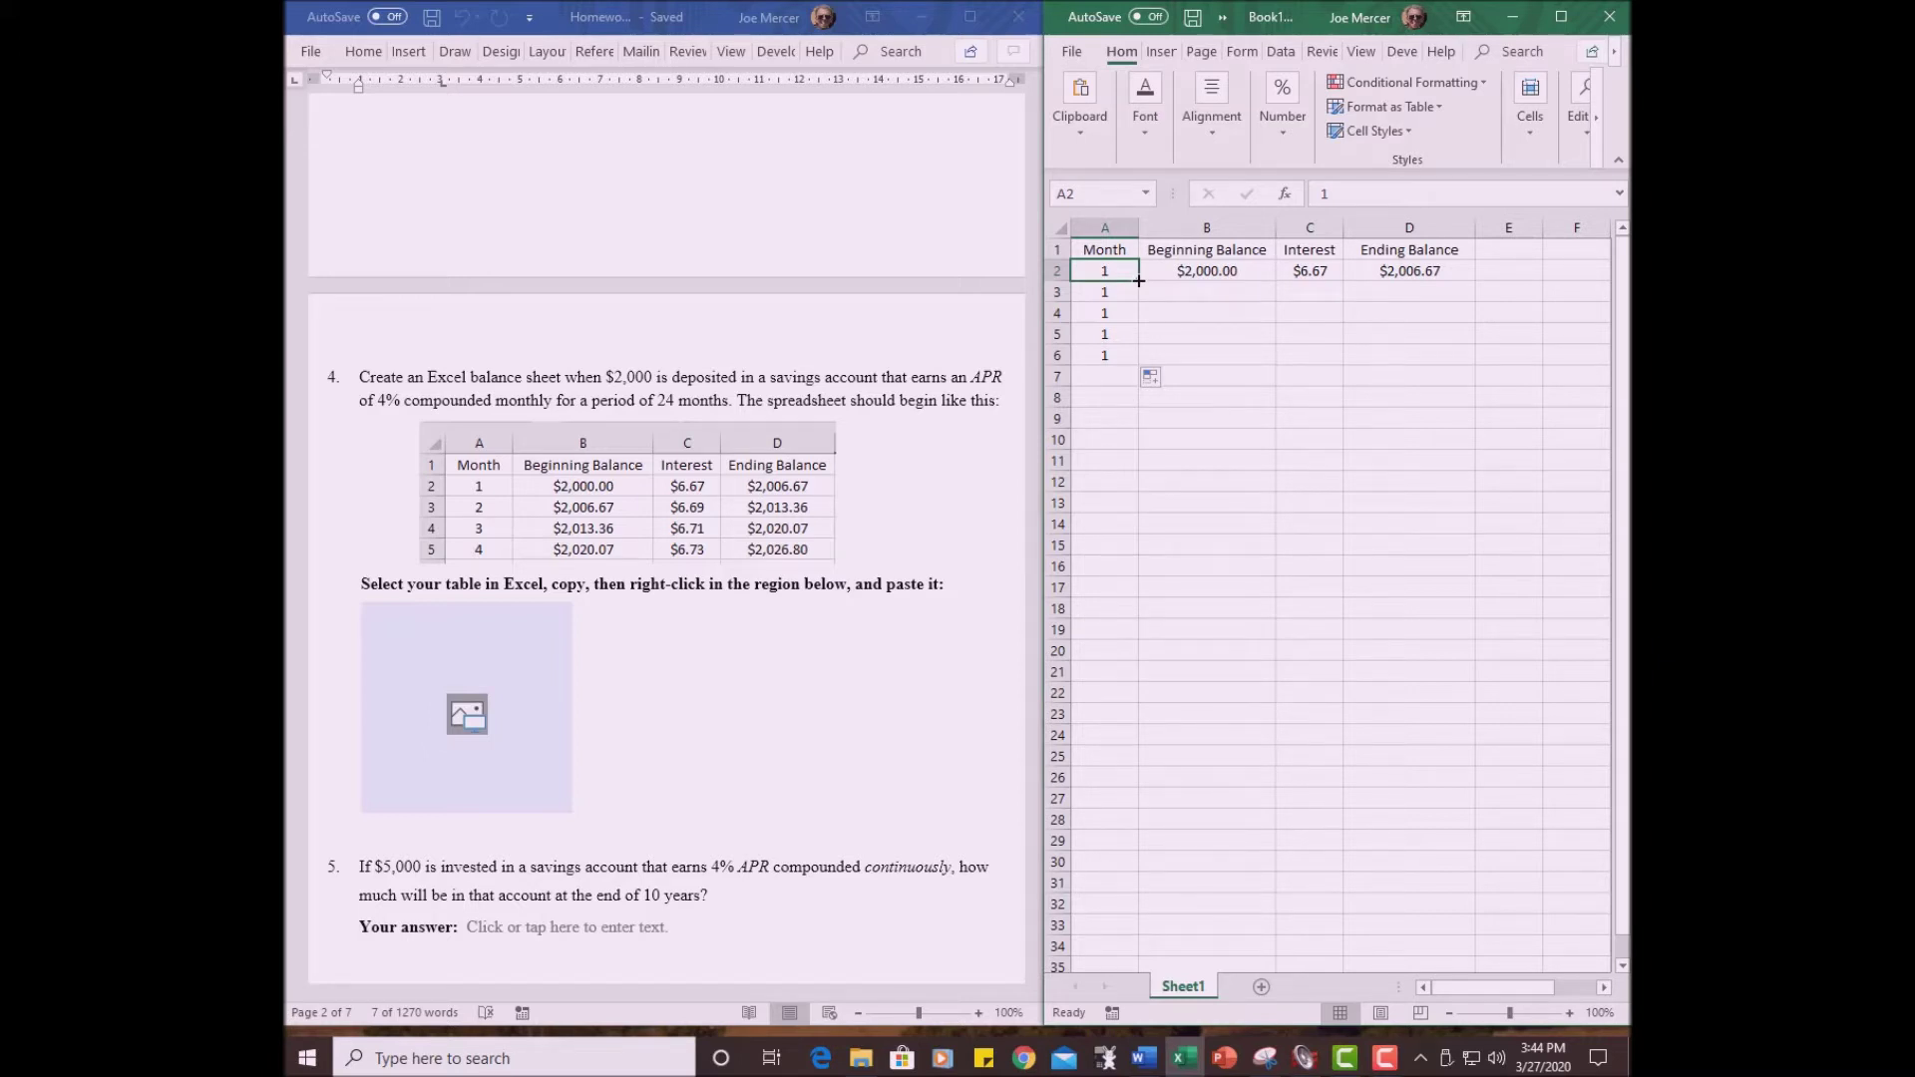
{"action": "left_click_drag", "start_coordinate": [1138, 280], "coordinate": [1142, 363]}
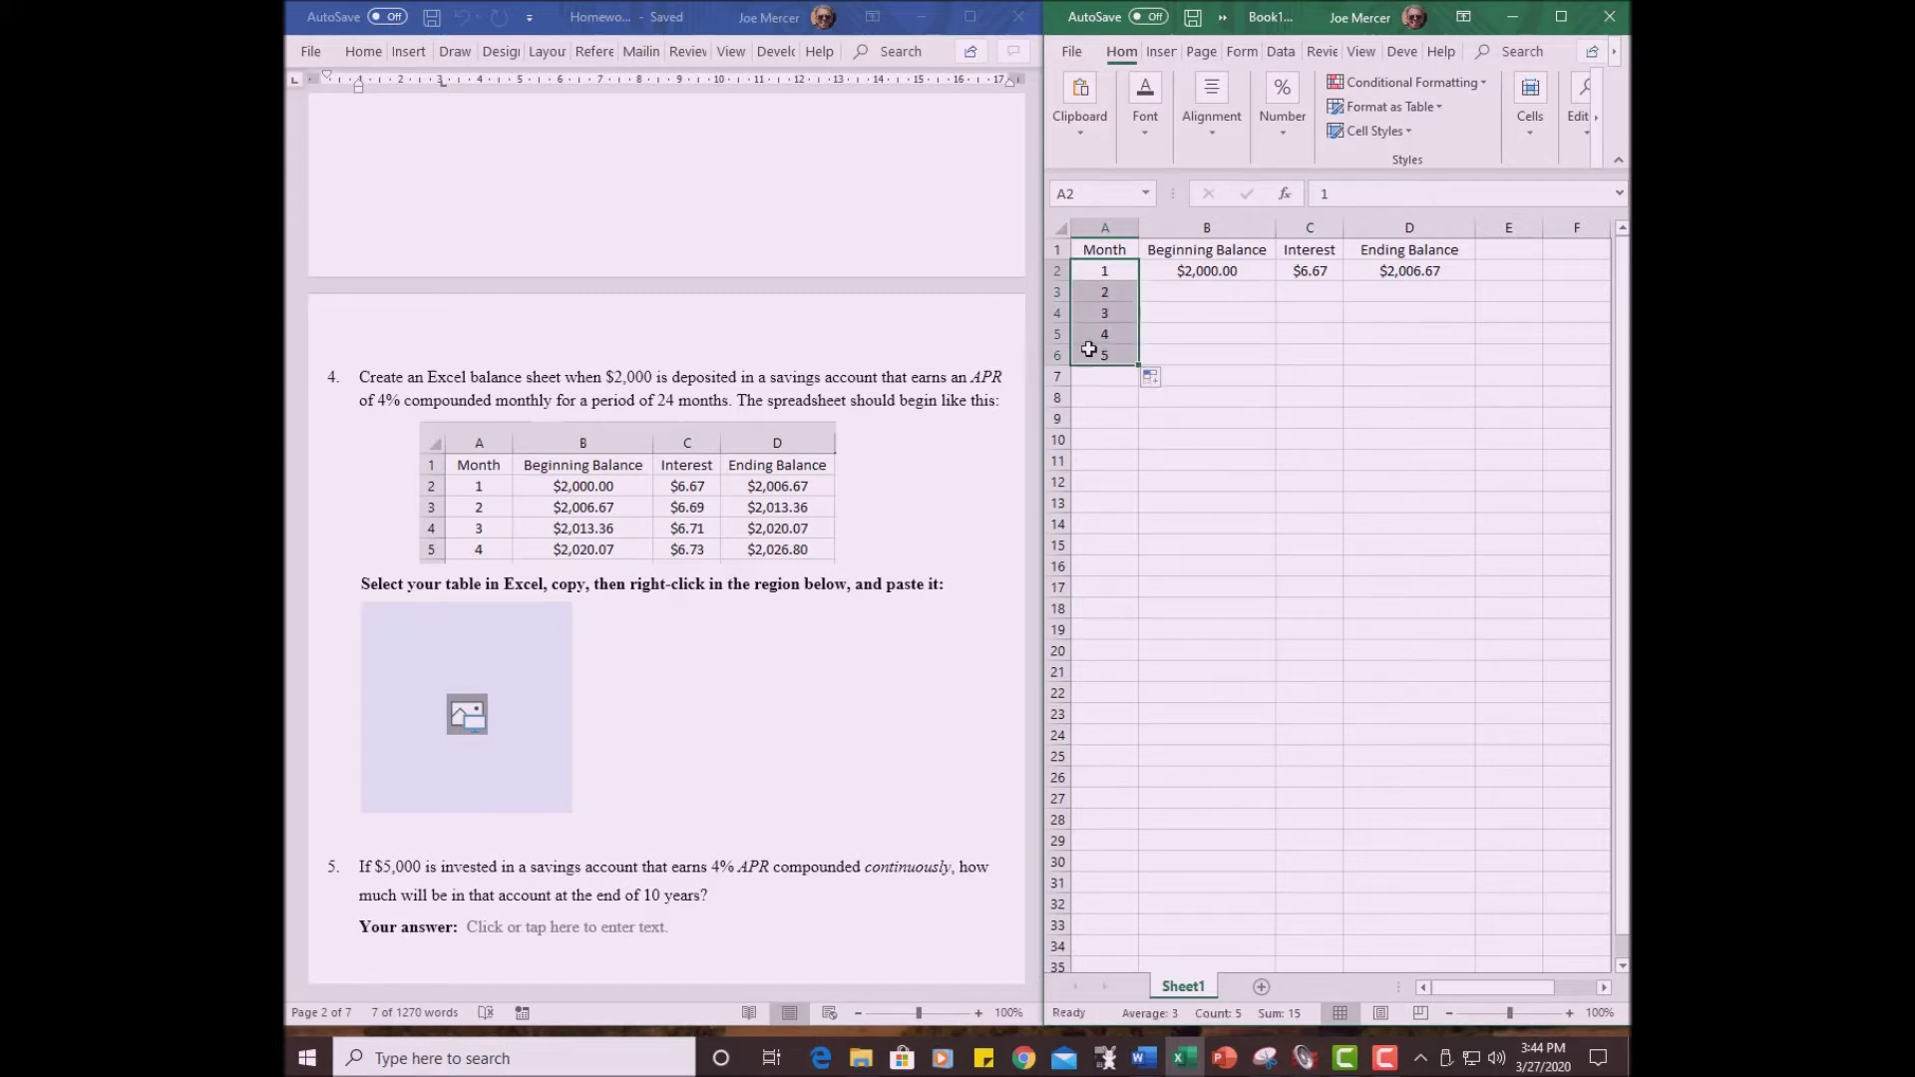
{"action": "left_click", "coordinate": [1105, 359]}
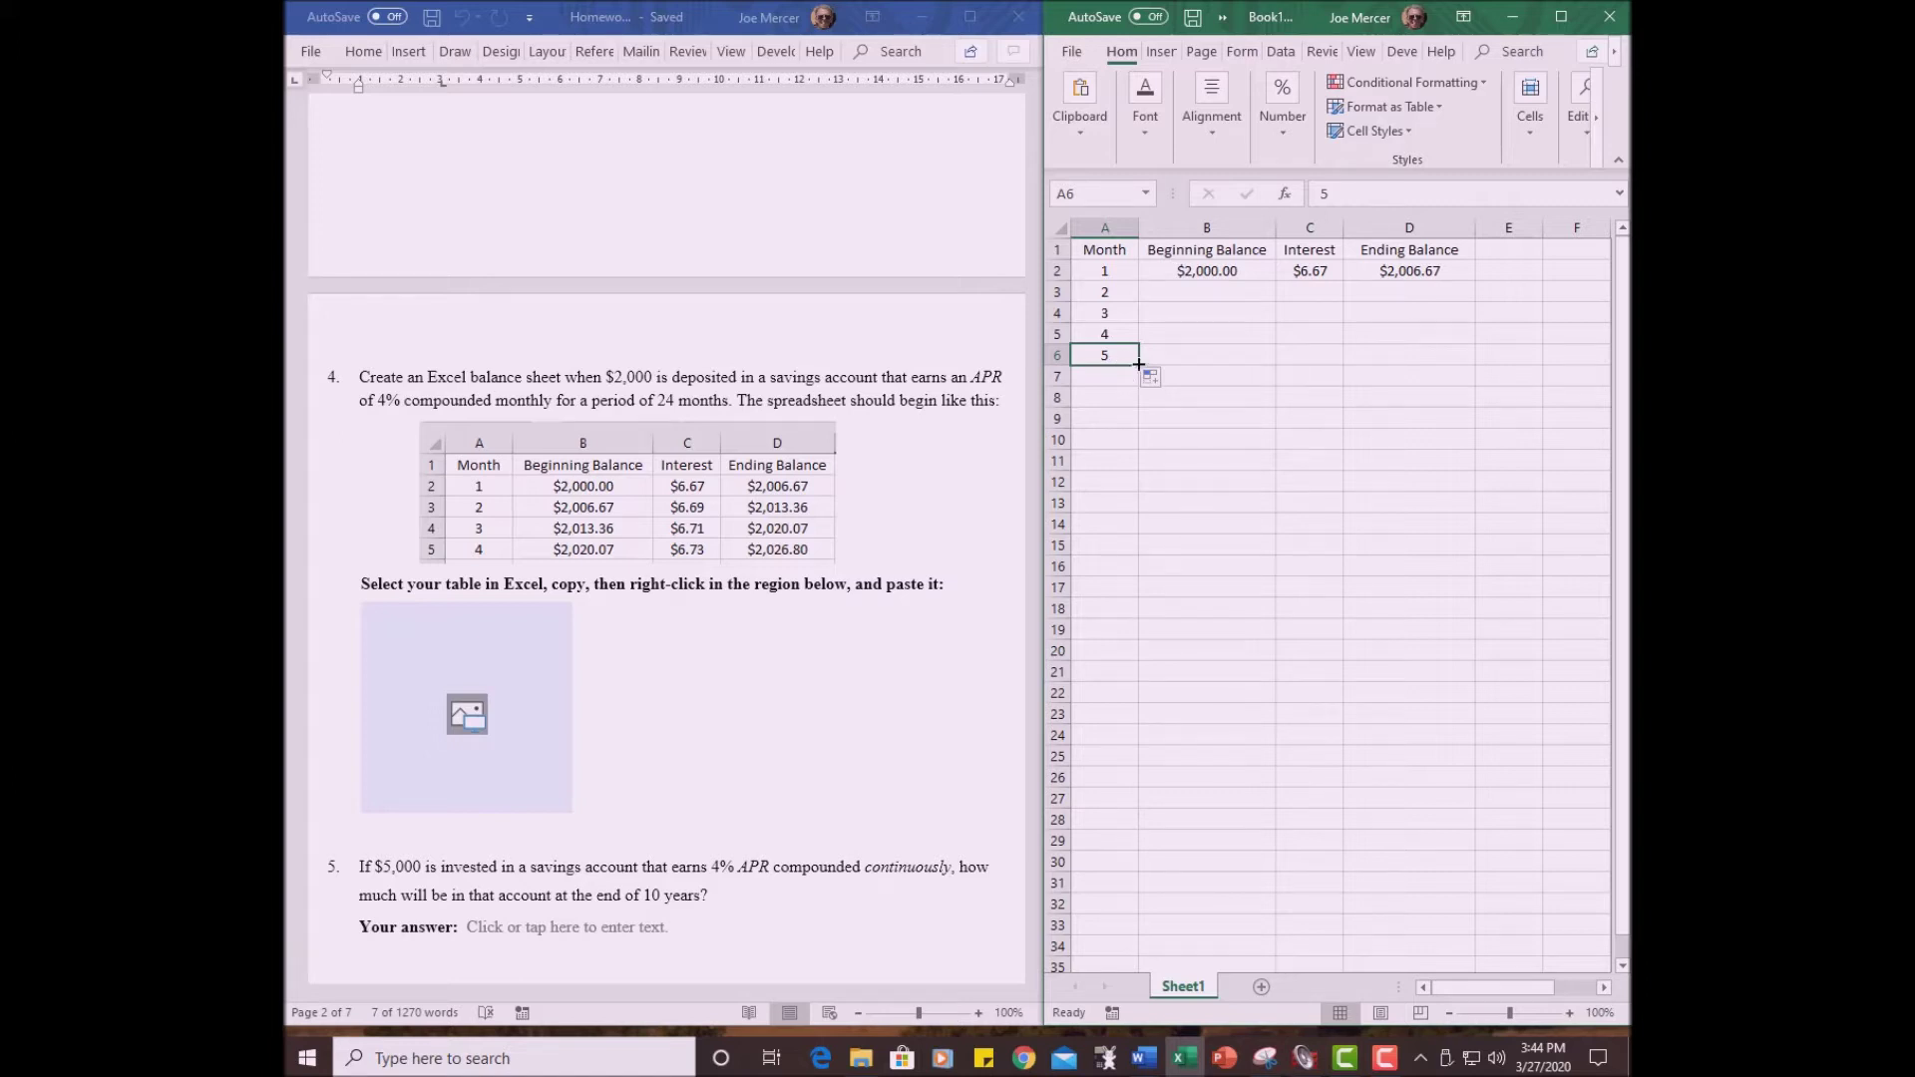
{"action": "left_click_drag", "start_coordinate": [1138, 363], "coordinate": [1125, 760]}
{"action": "left_click", "coordinate": [1094, 756]}
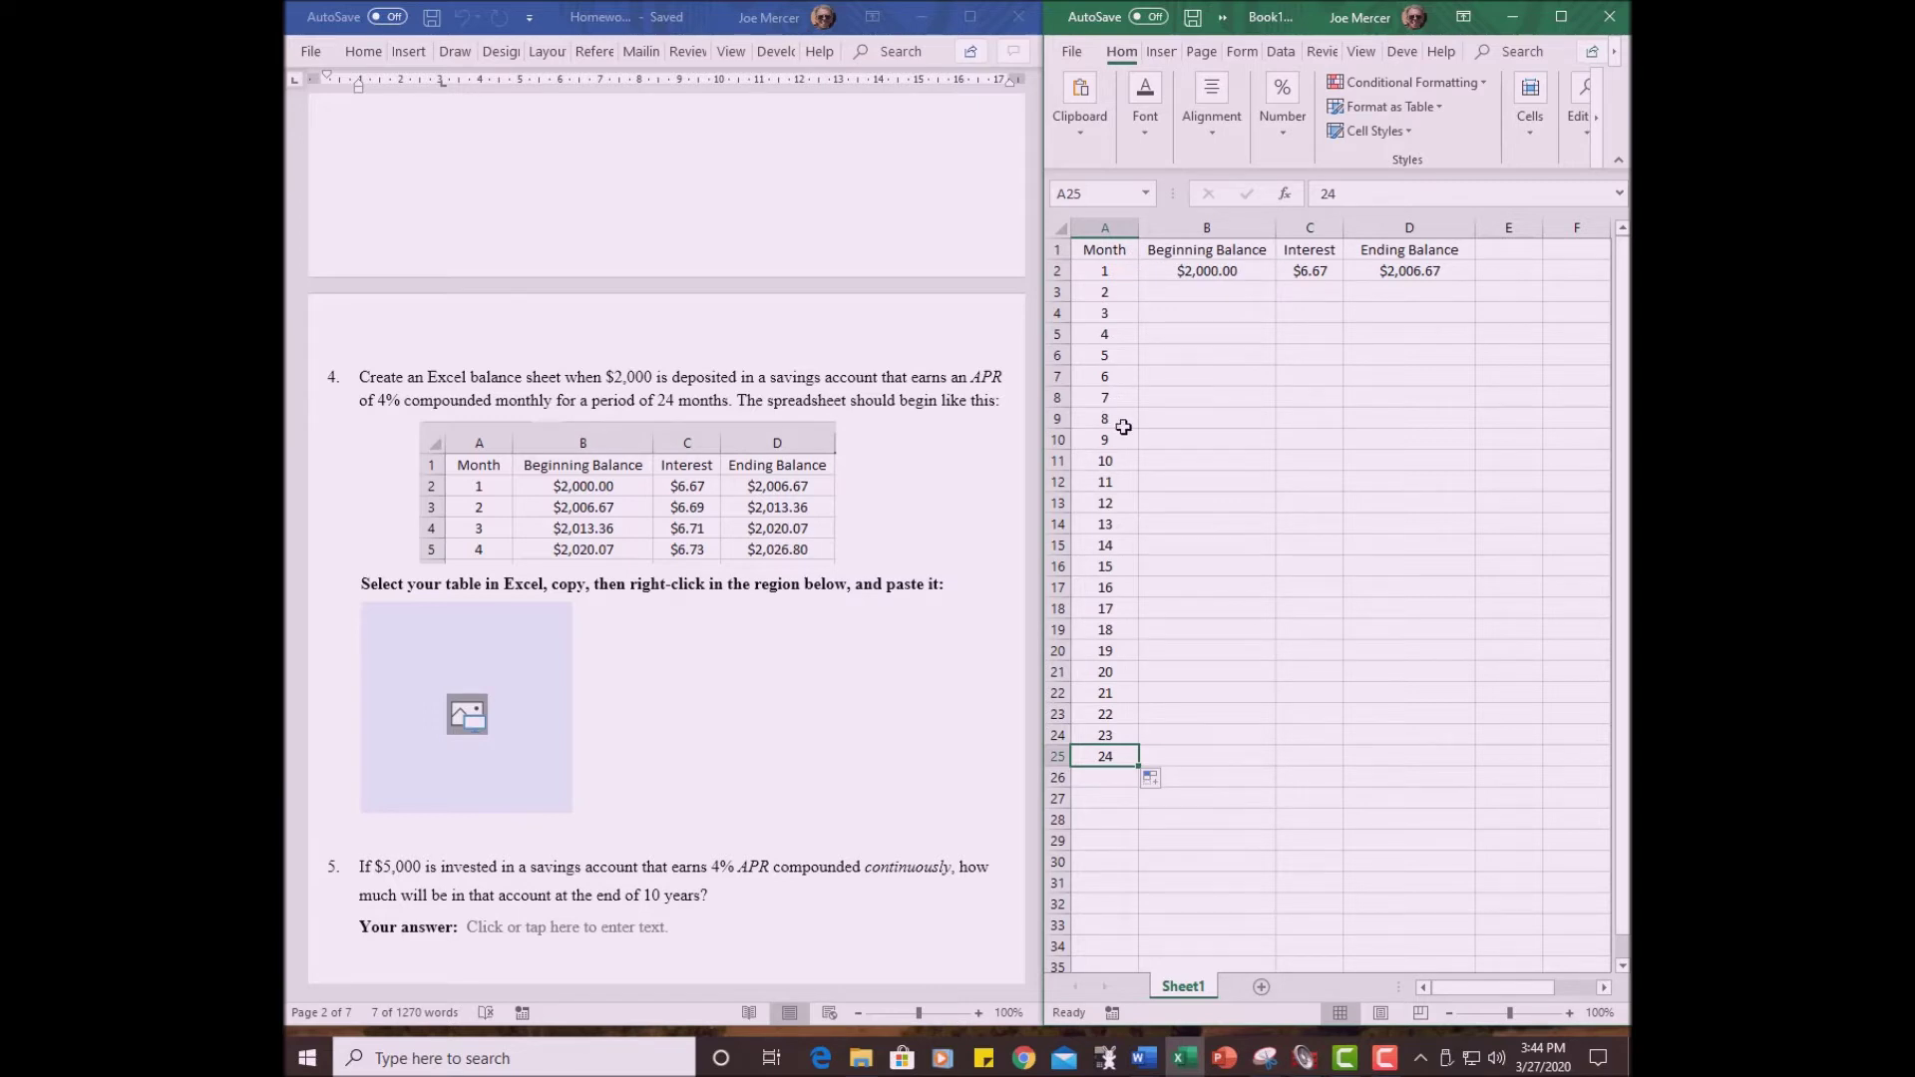
{"action": "left_click", "coordinate": [1109, 567]}
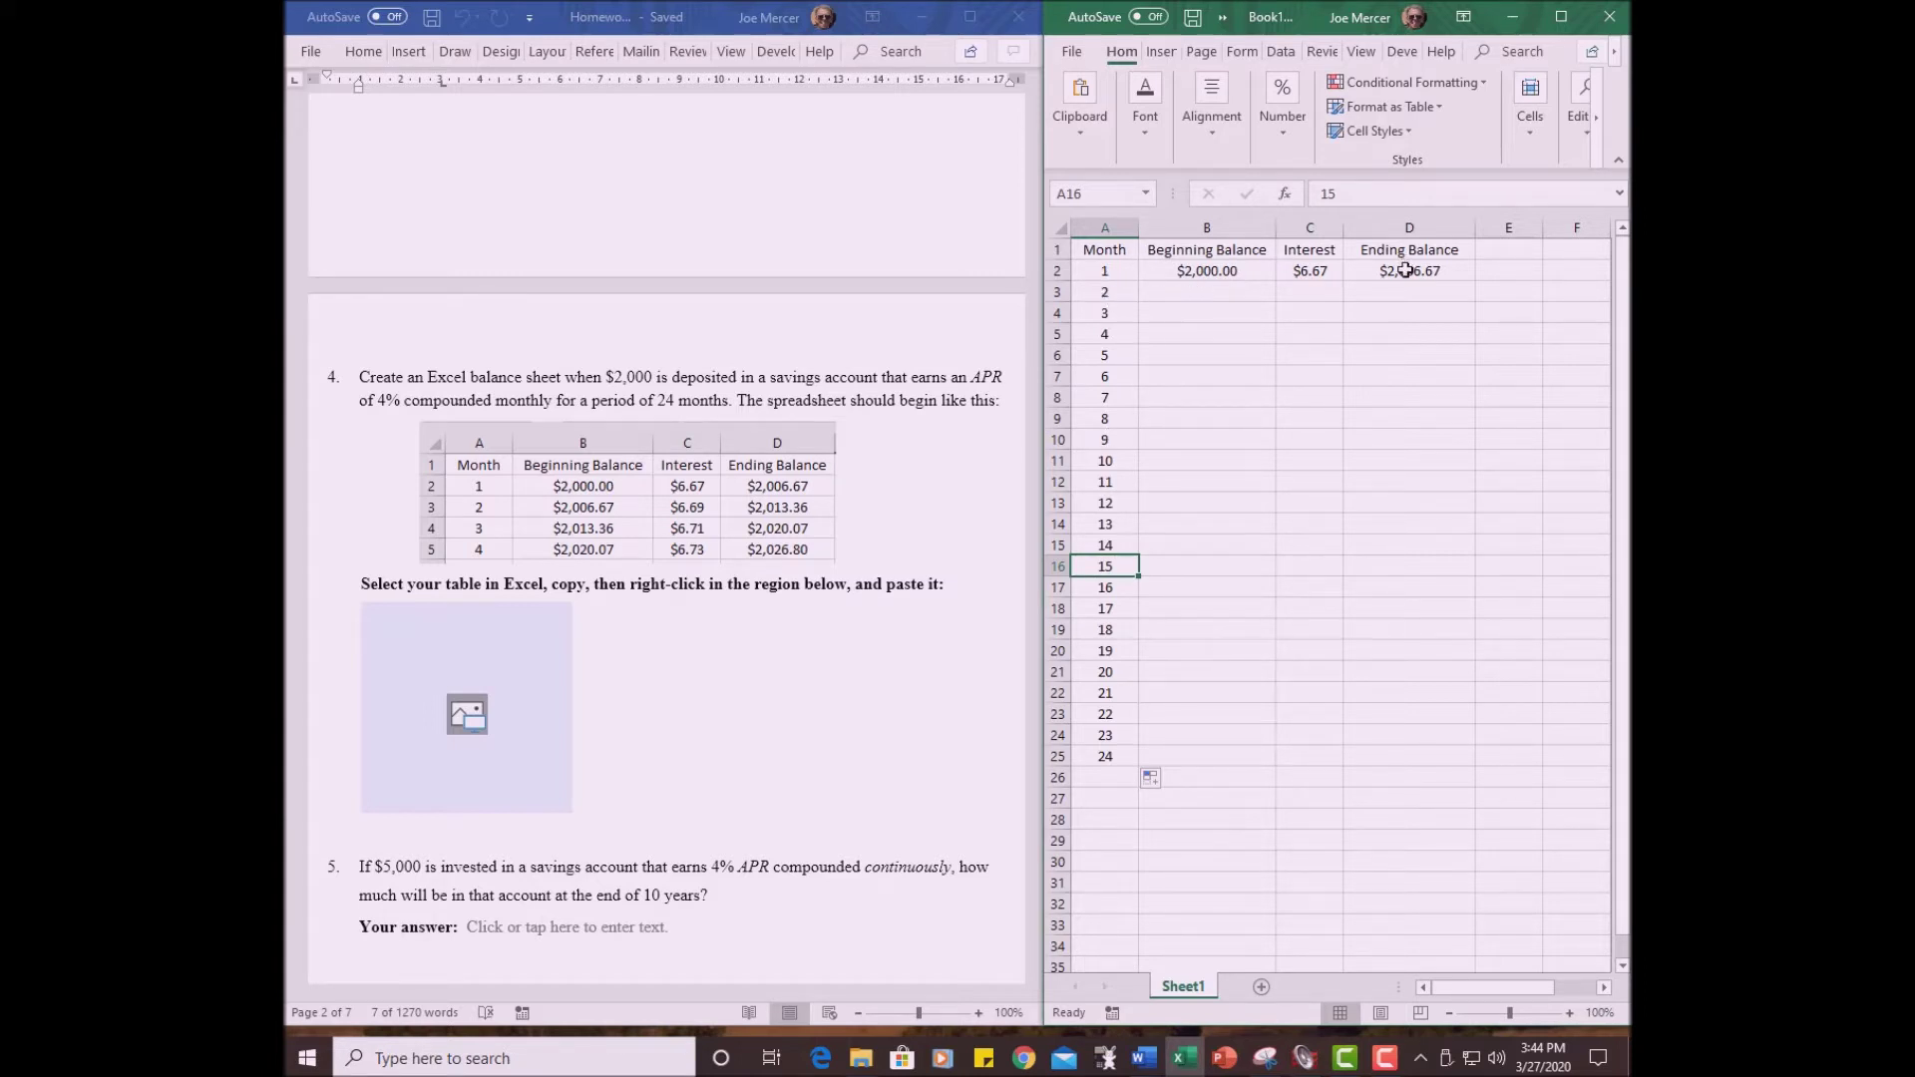
- Set B3 to =D2 so month 2 begins at $2,006.67
{"action": "left_click", "coordinate": [1186, 294]}
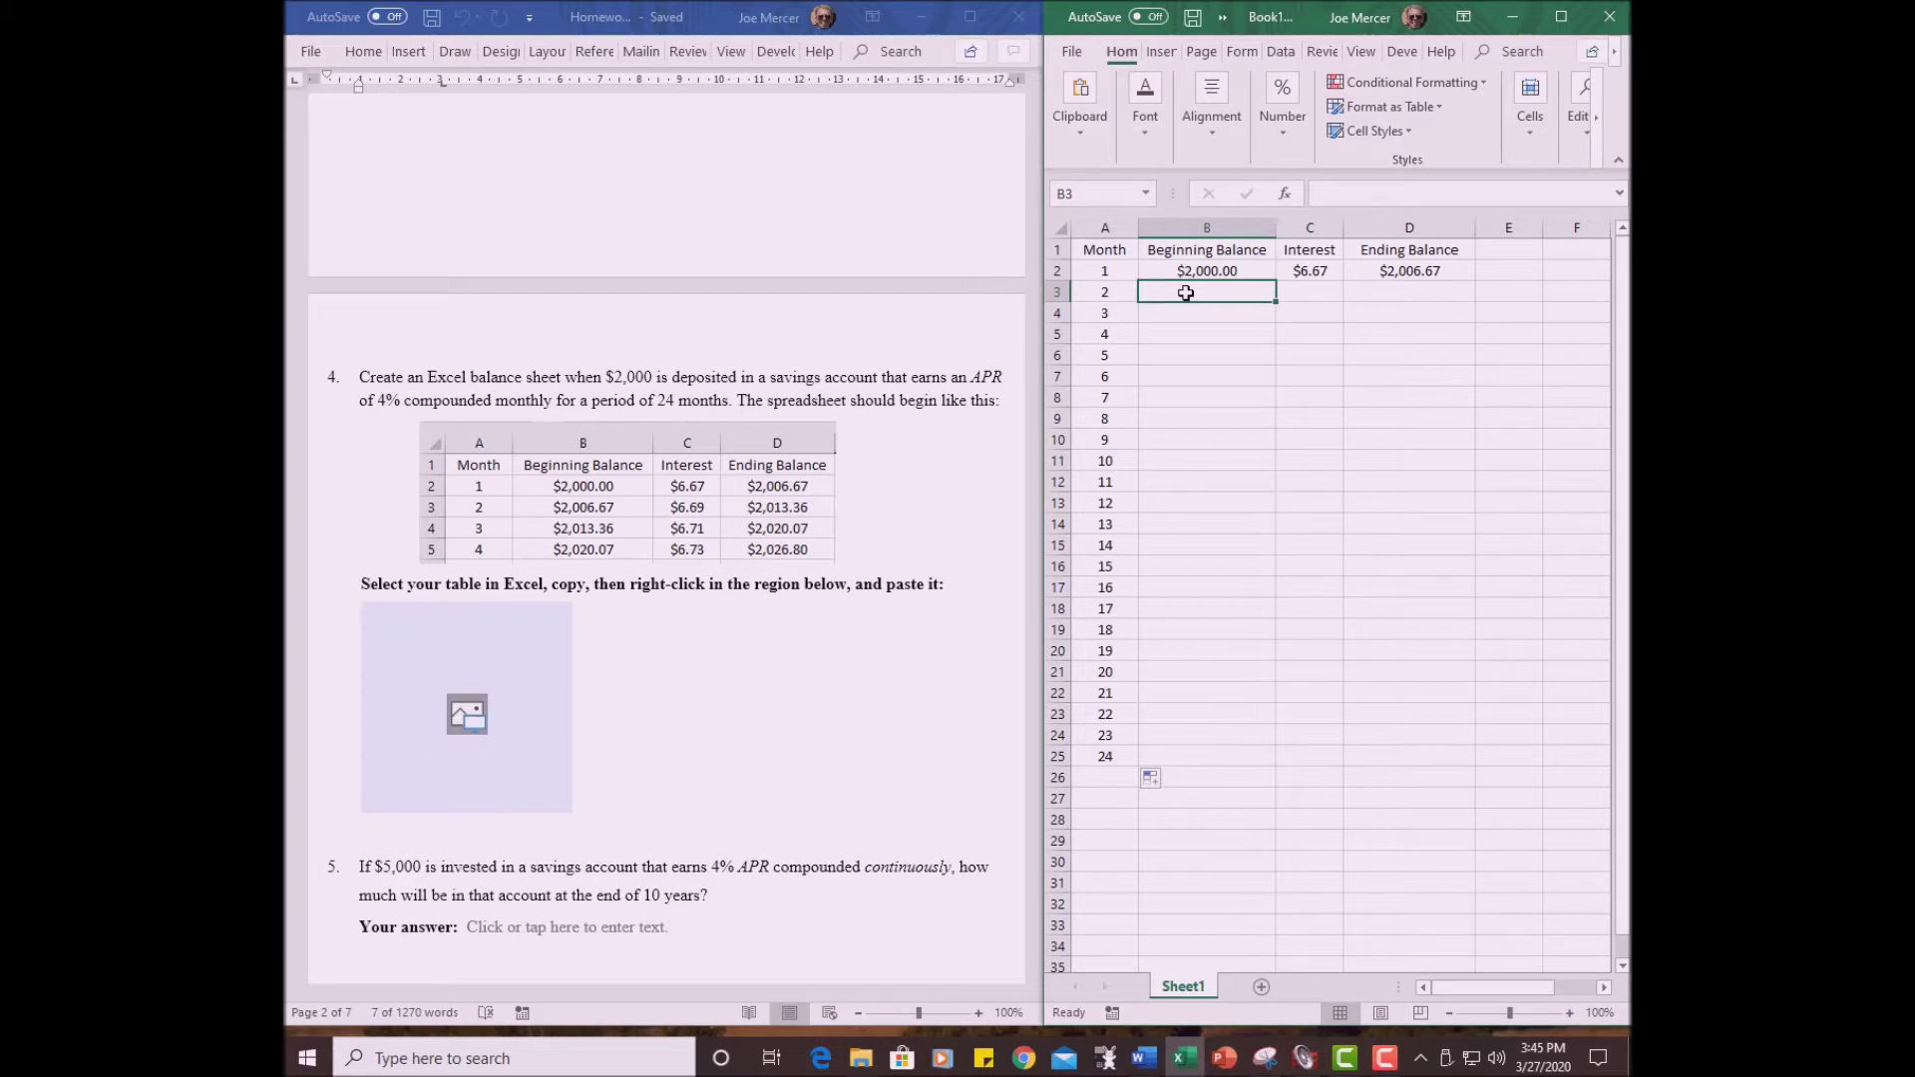
{"action": "type", "text": "="}
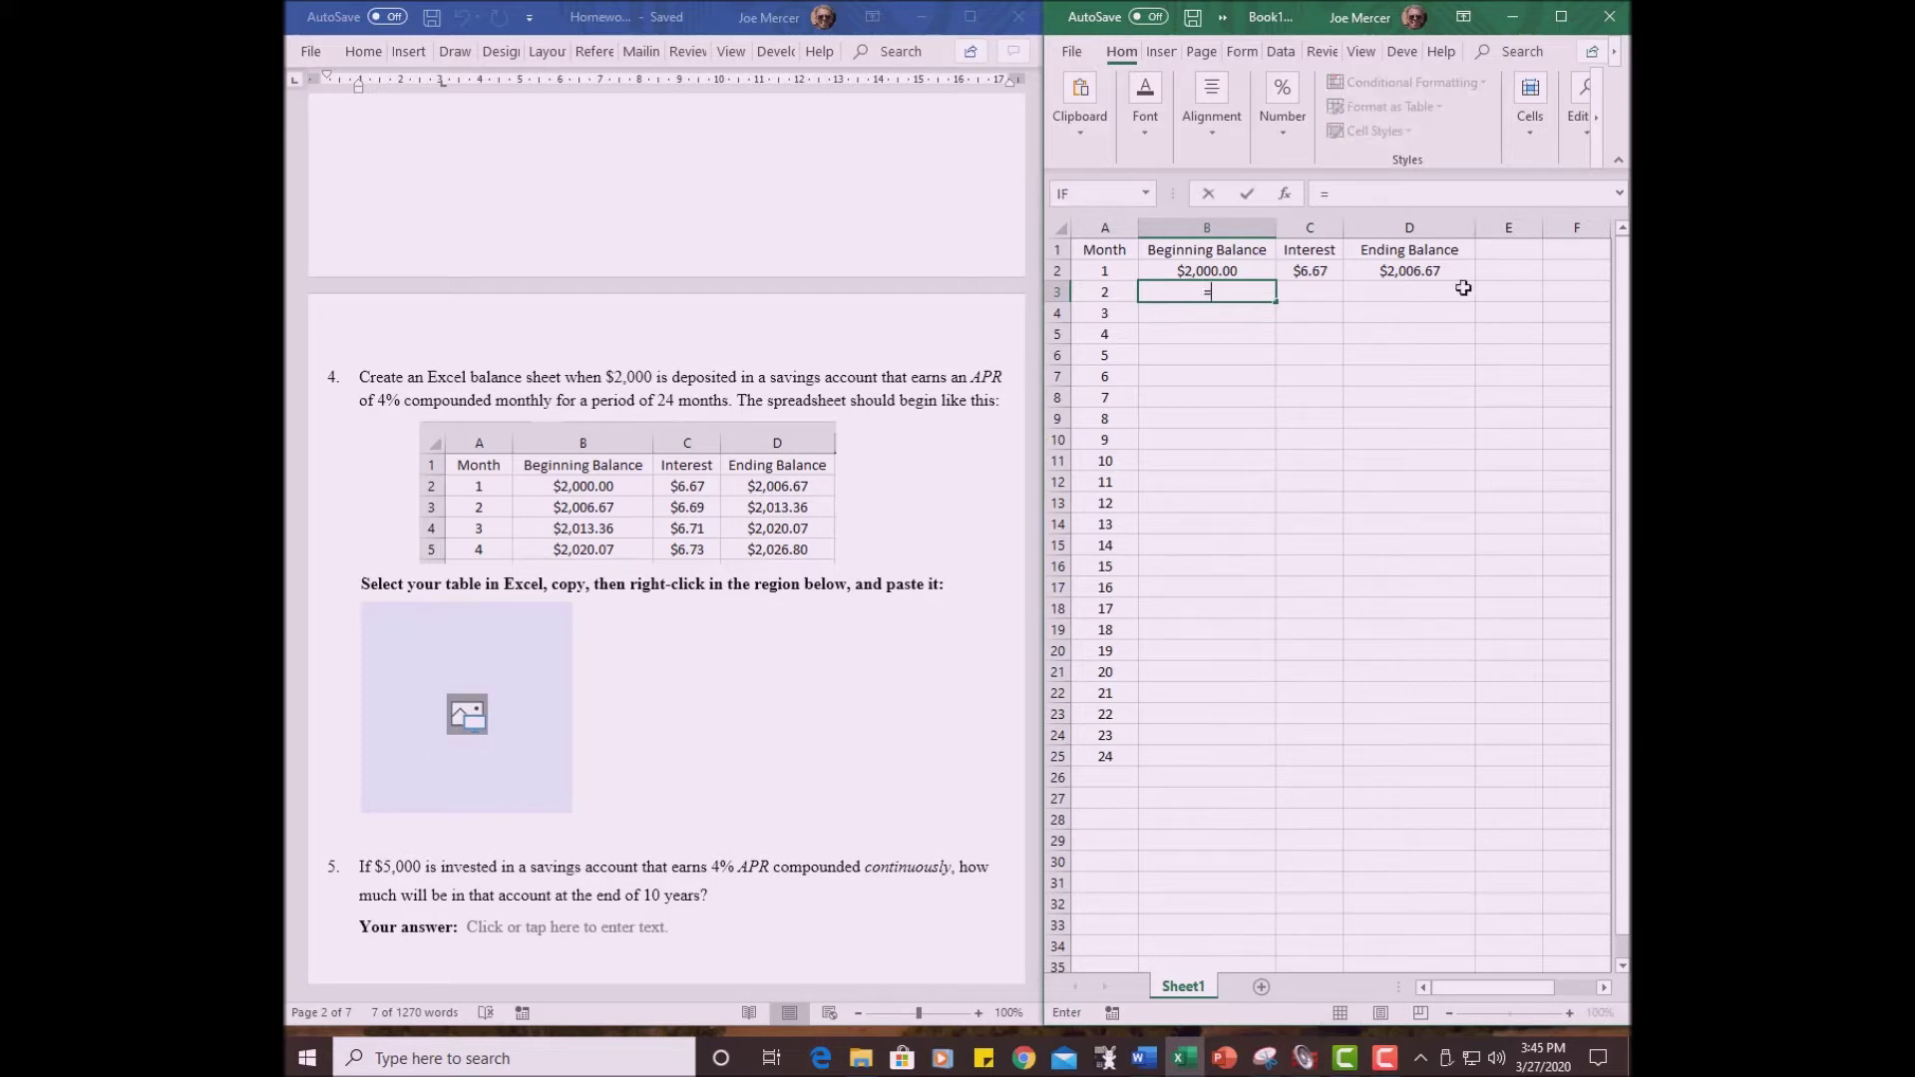
{"action": "left_click", "coordinate": [1415, 272]}
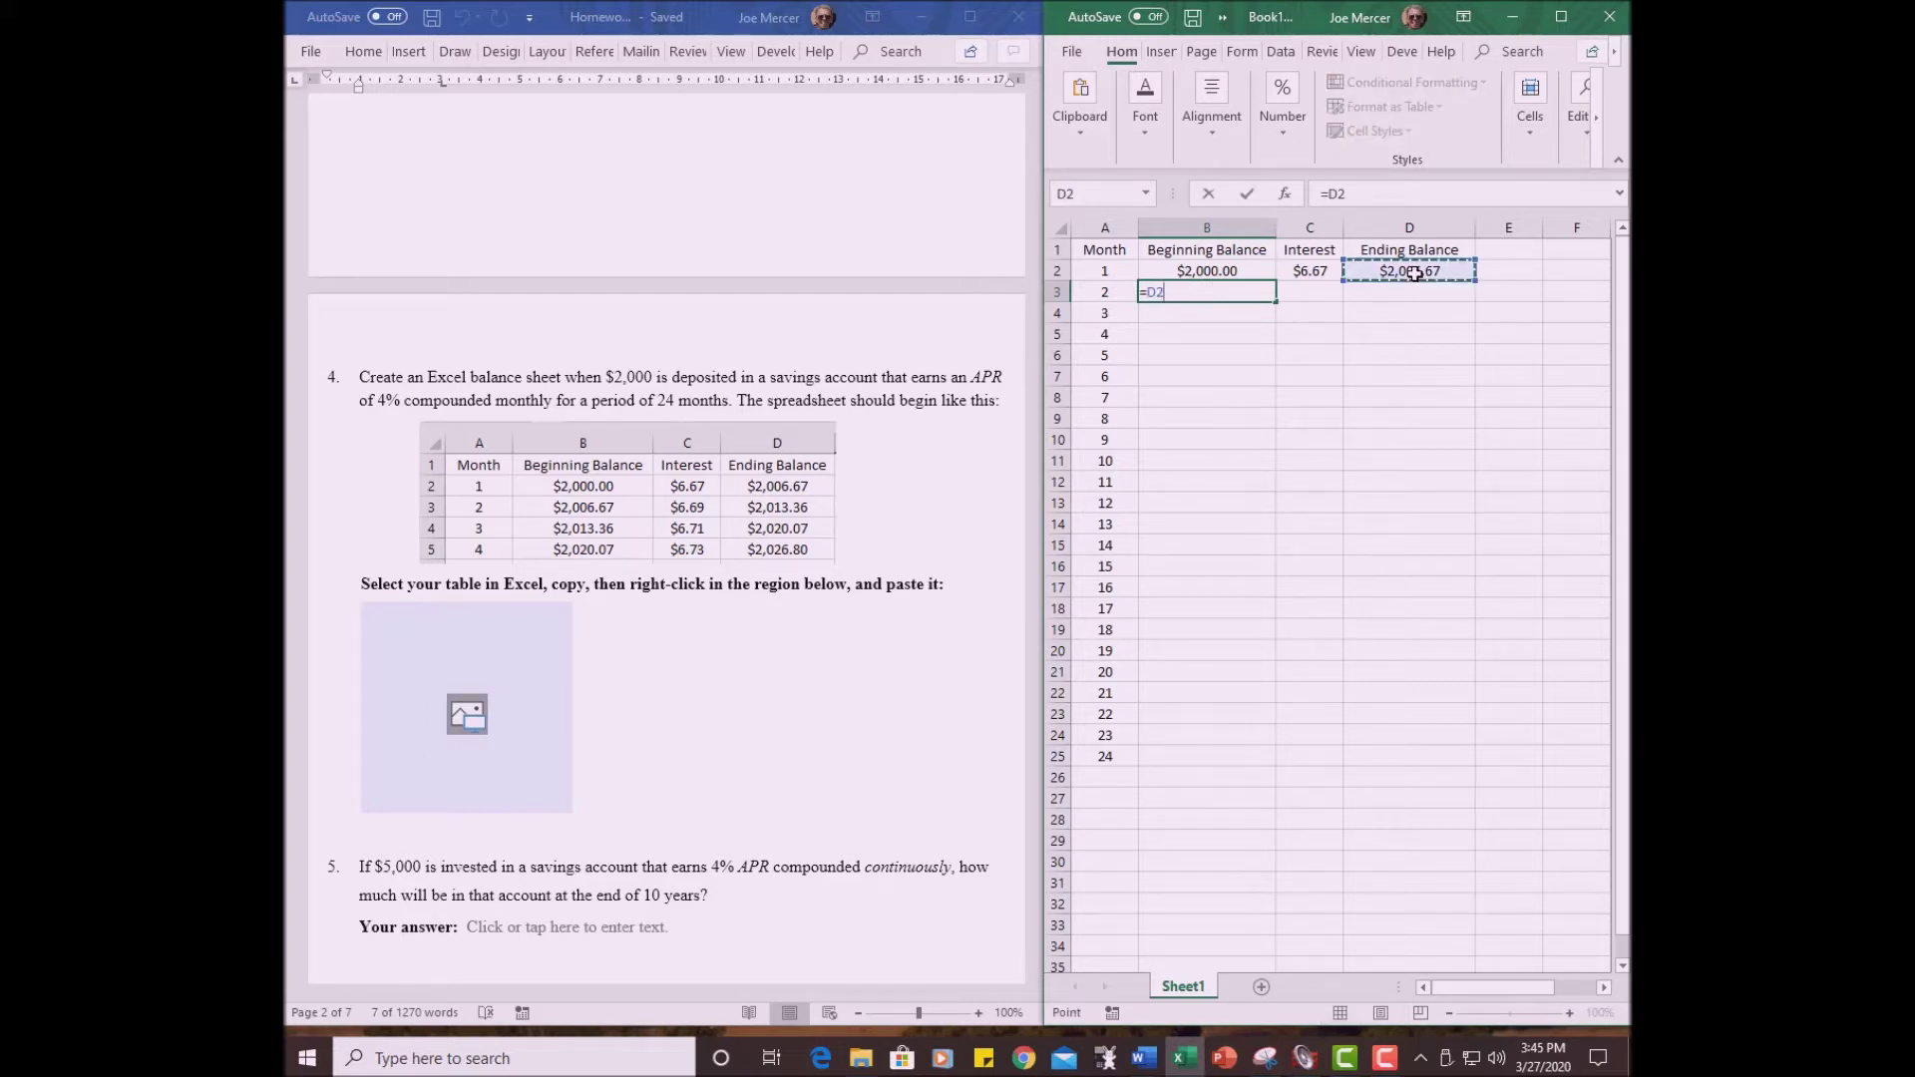
{"action": "key", "text": "Return"}
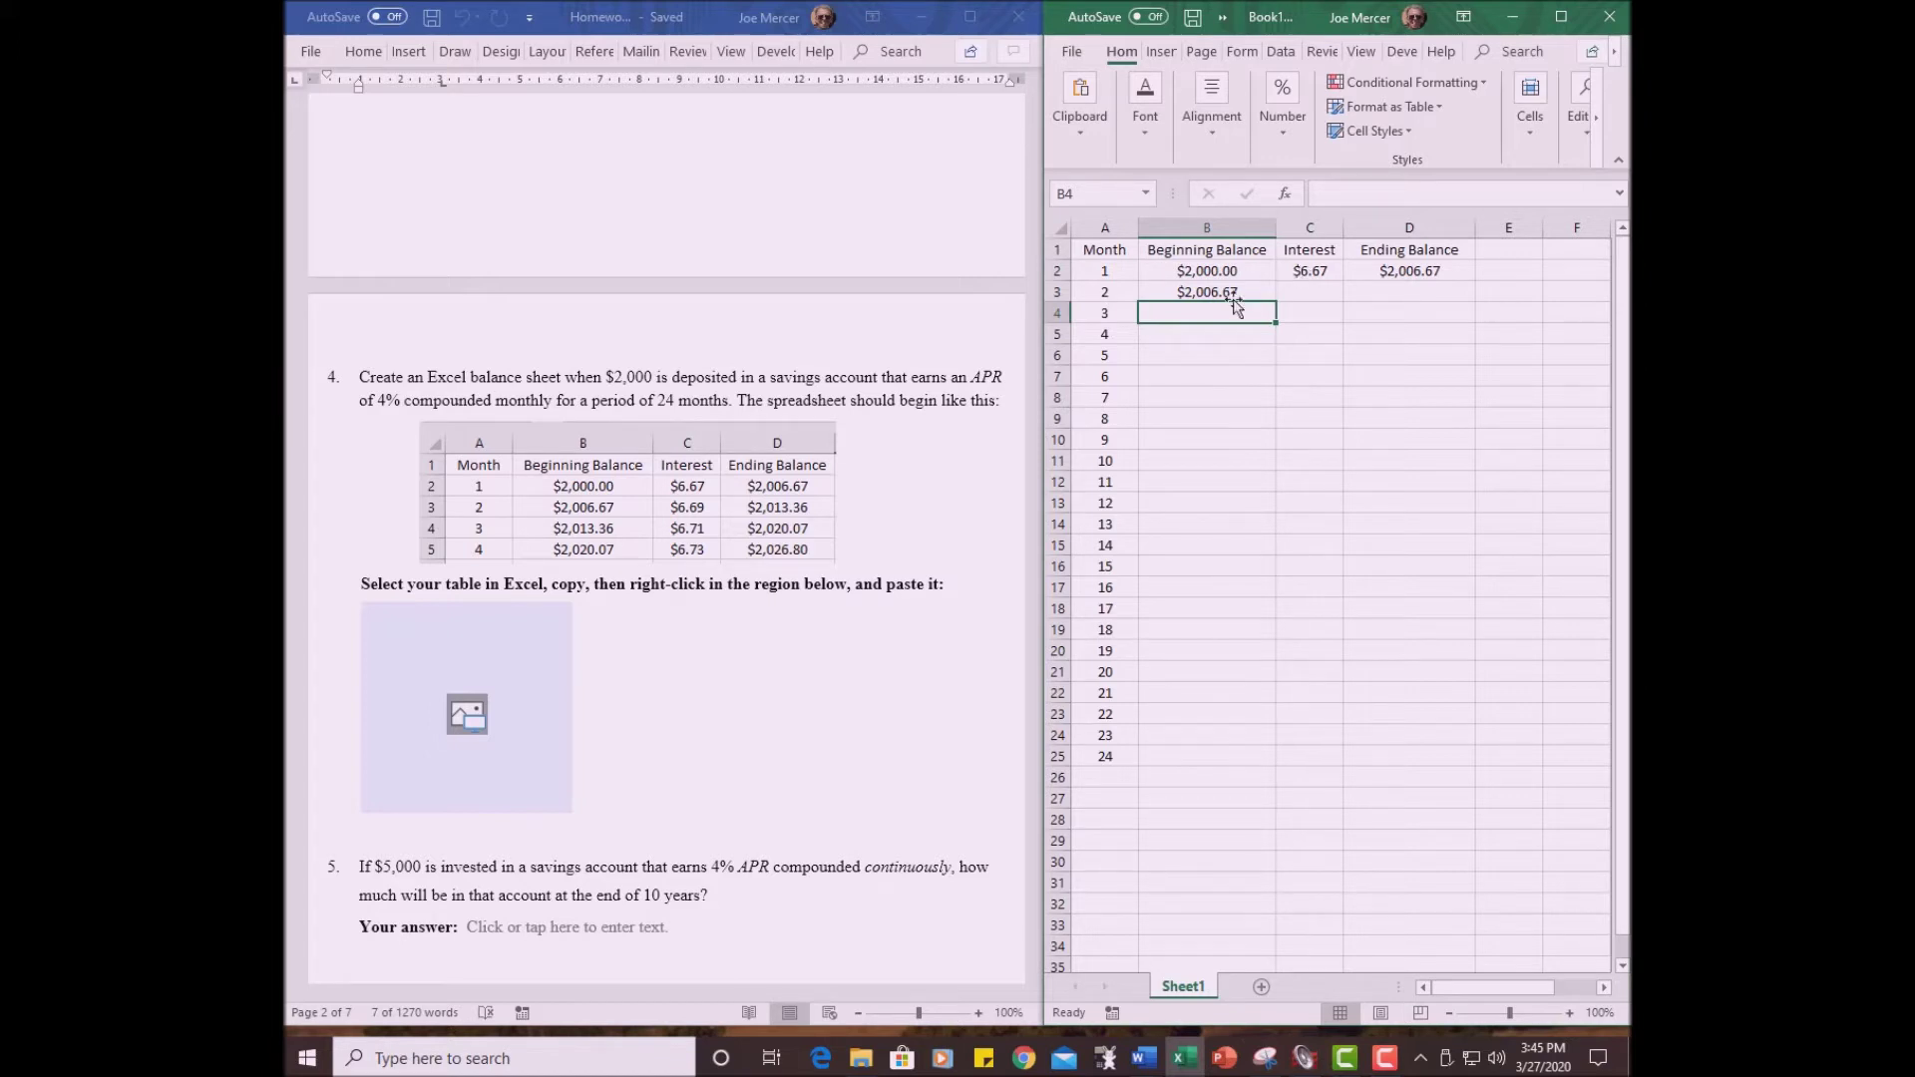
- Copy C2's interest formula to C3 for $6.69, then check the C2, C3 and D2 formulas
{"action": "left_click", "coordinate": [1310, 270]}
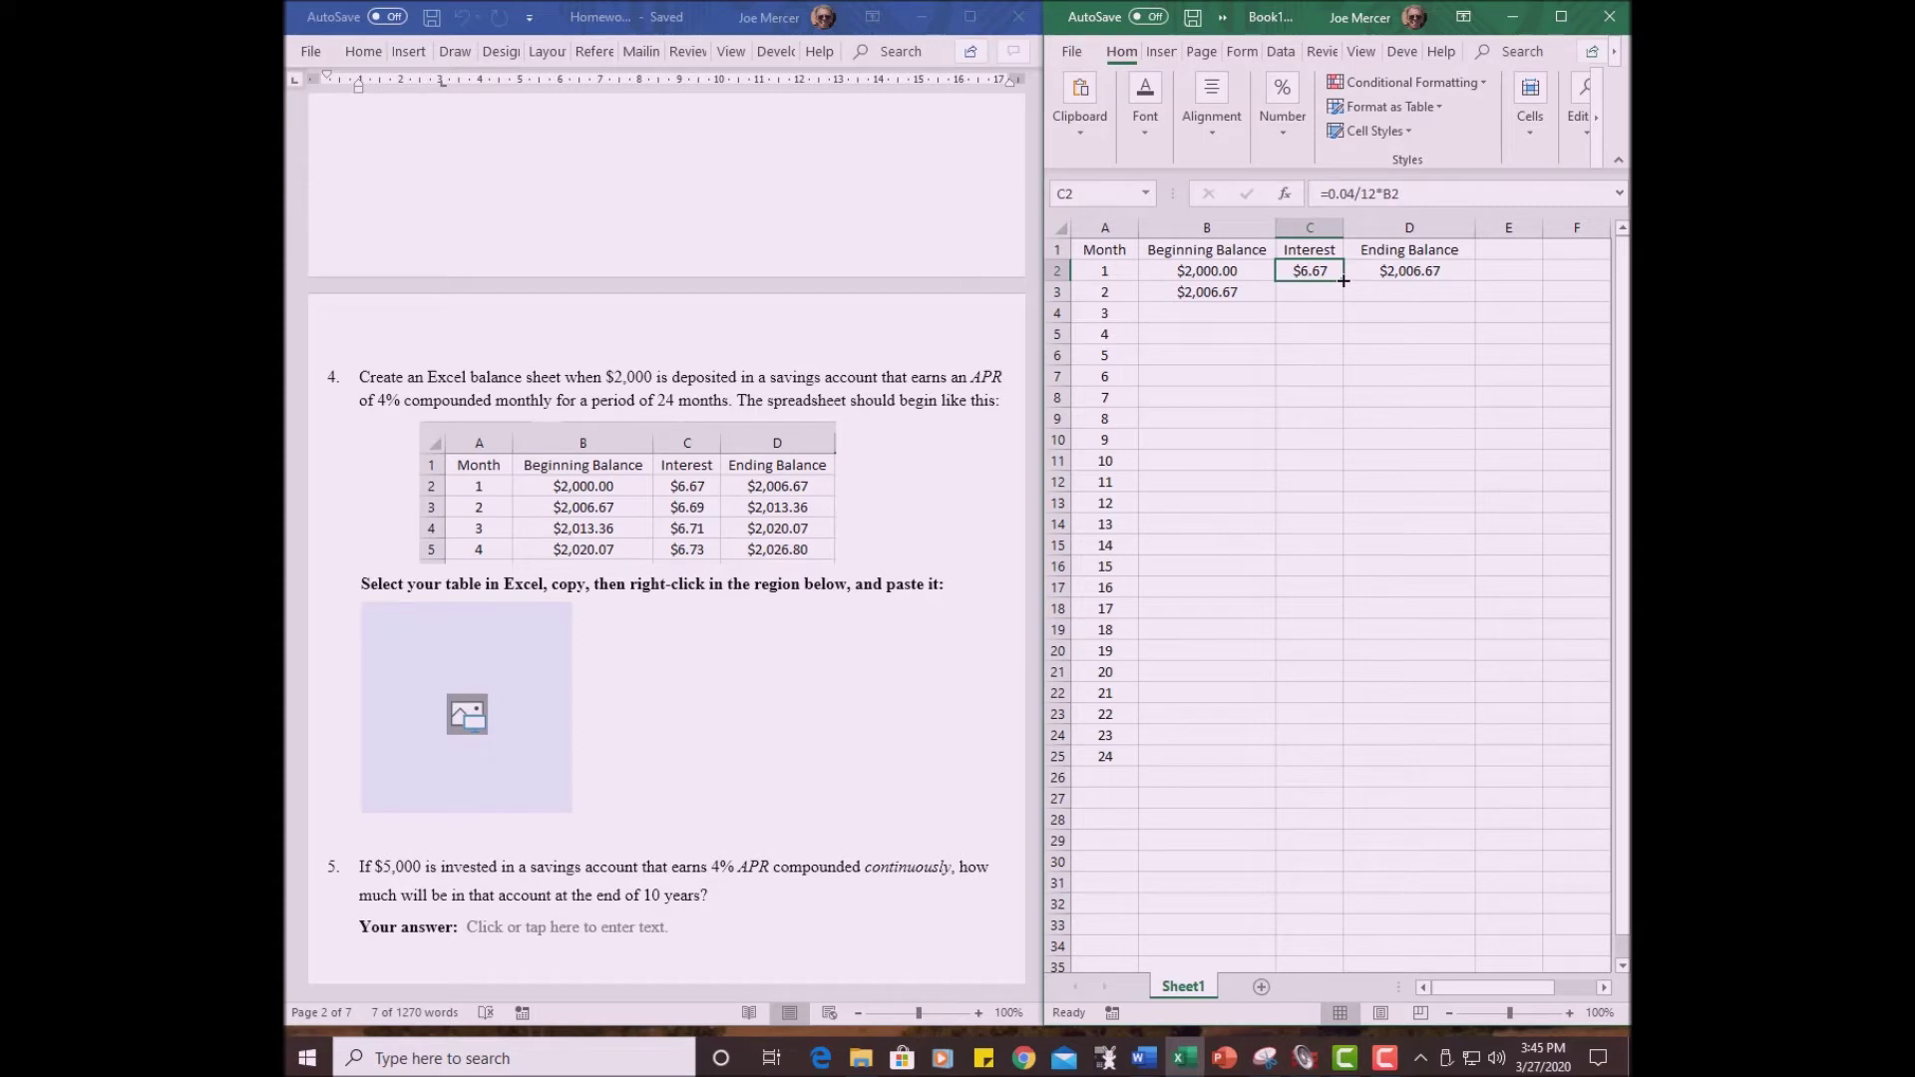
{"action": "left_click_drag", "start_coordinate": [1344, 281], "coordinate": [1343, 299]}
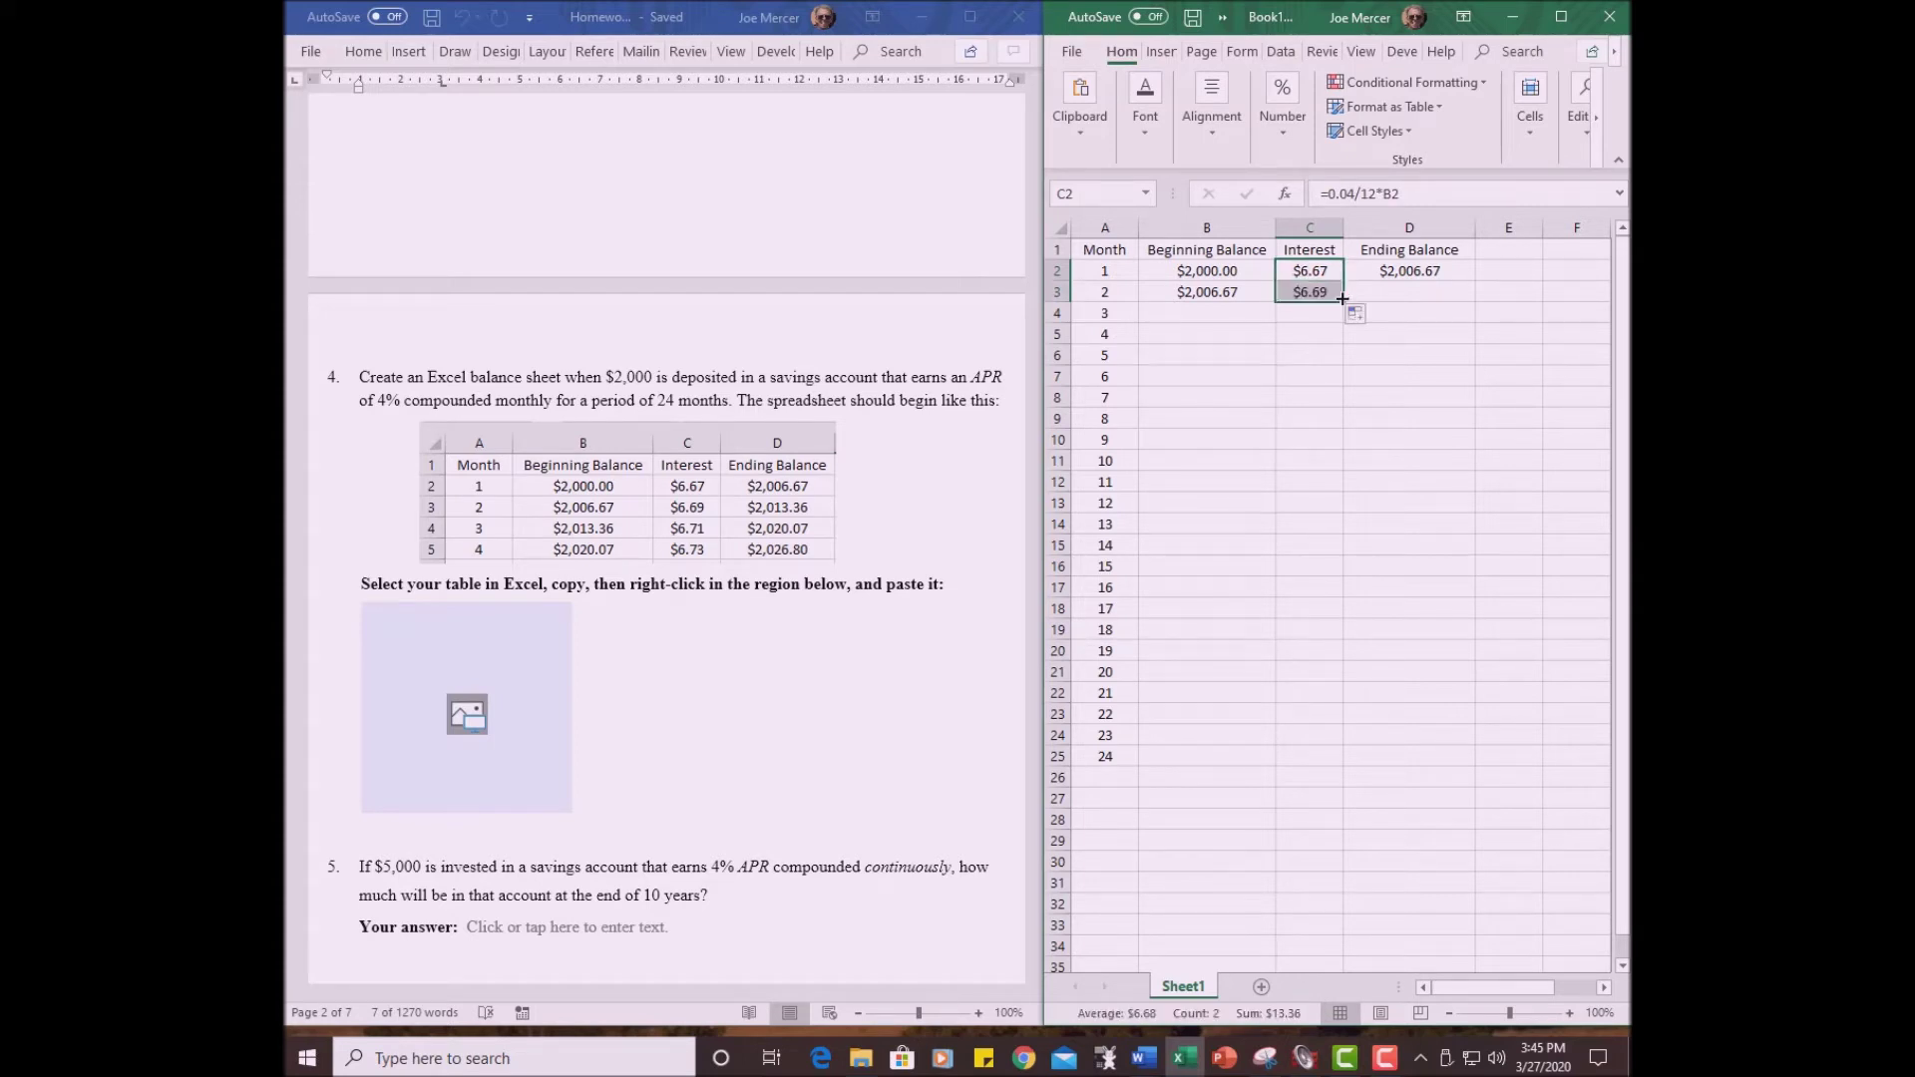
{"action": "left_click", "coordinate": [1192, 401]}
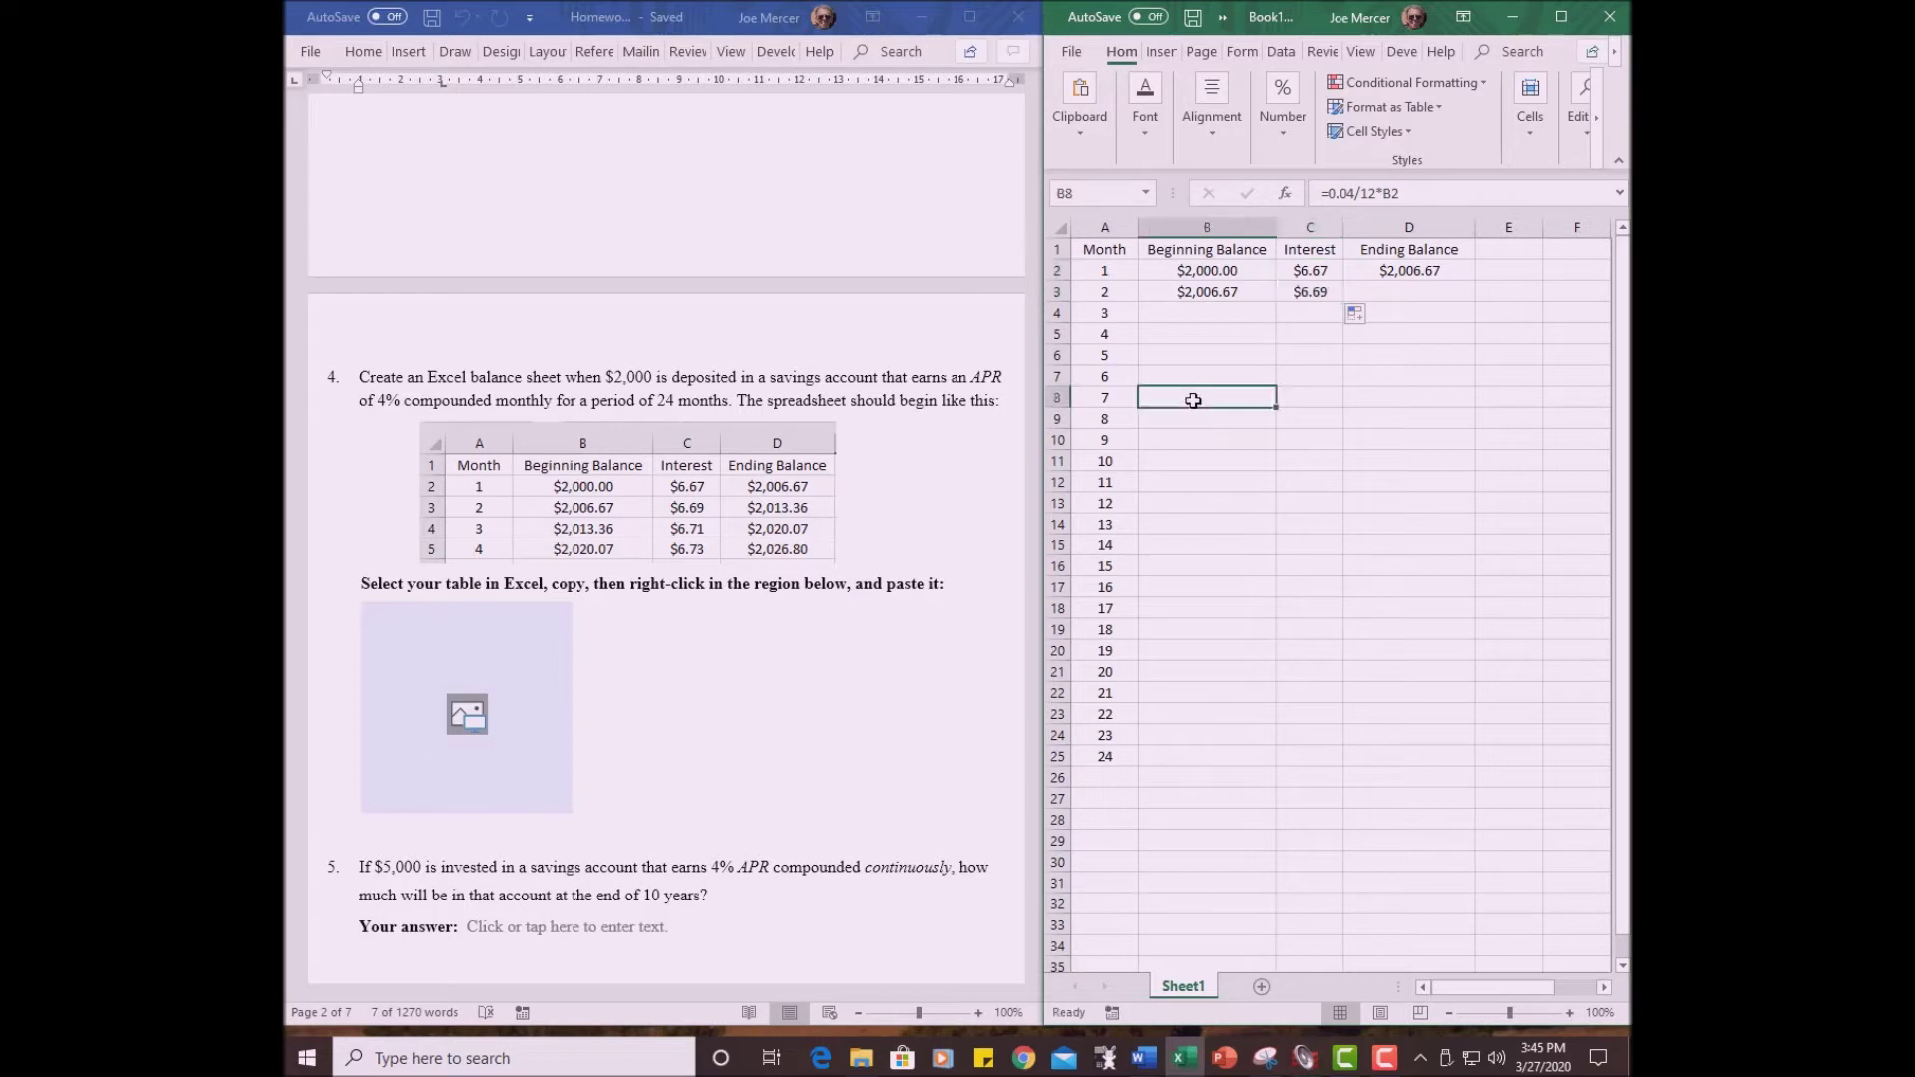
{"action": "left_click", "coordinate": [1310, 293]}
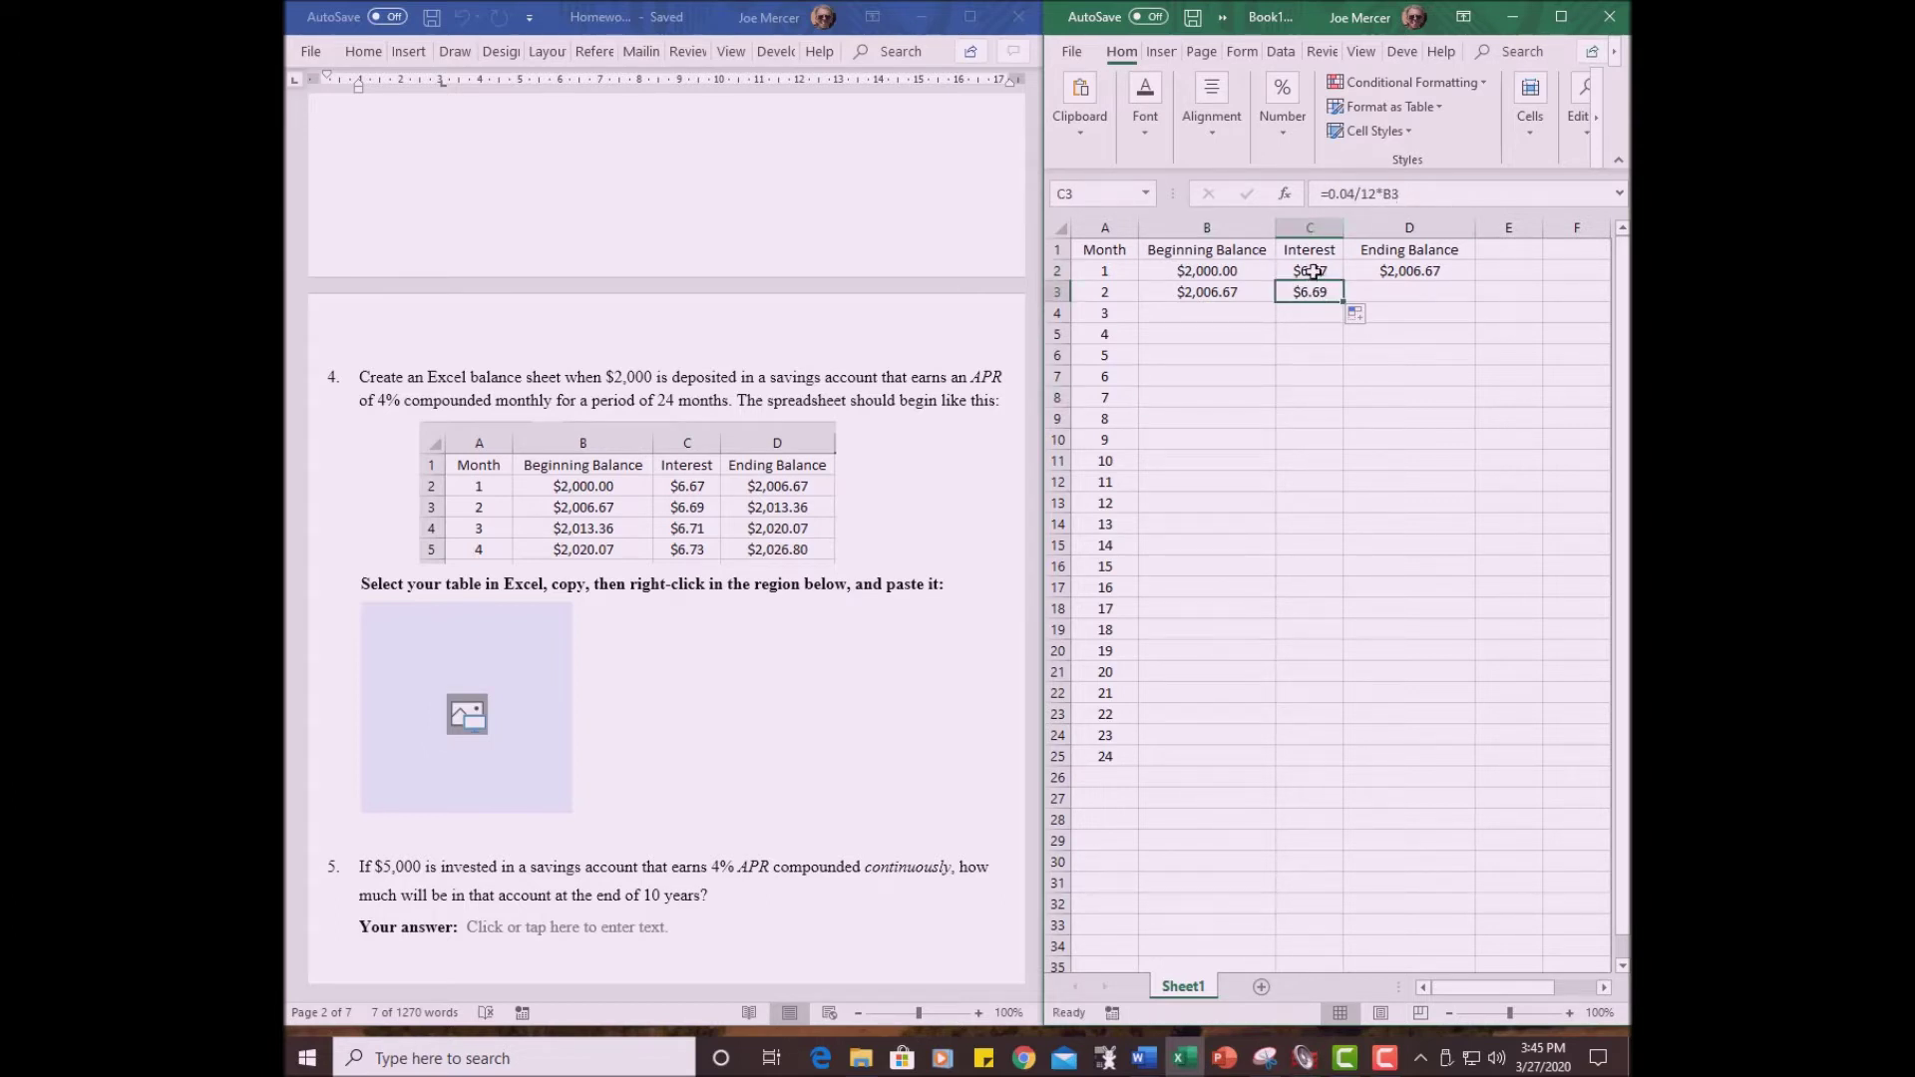
{"action": "key", "text": "Up"}
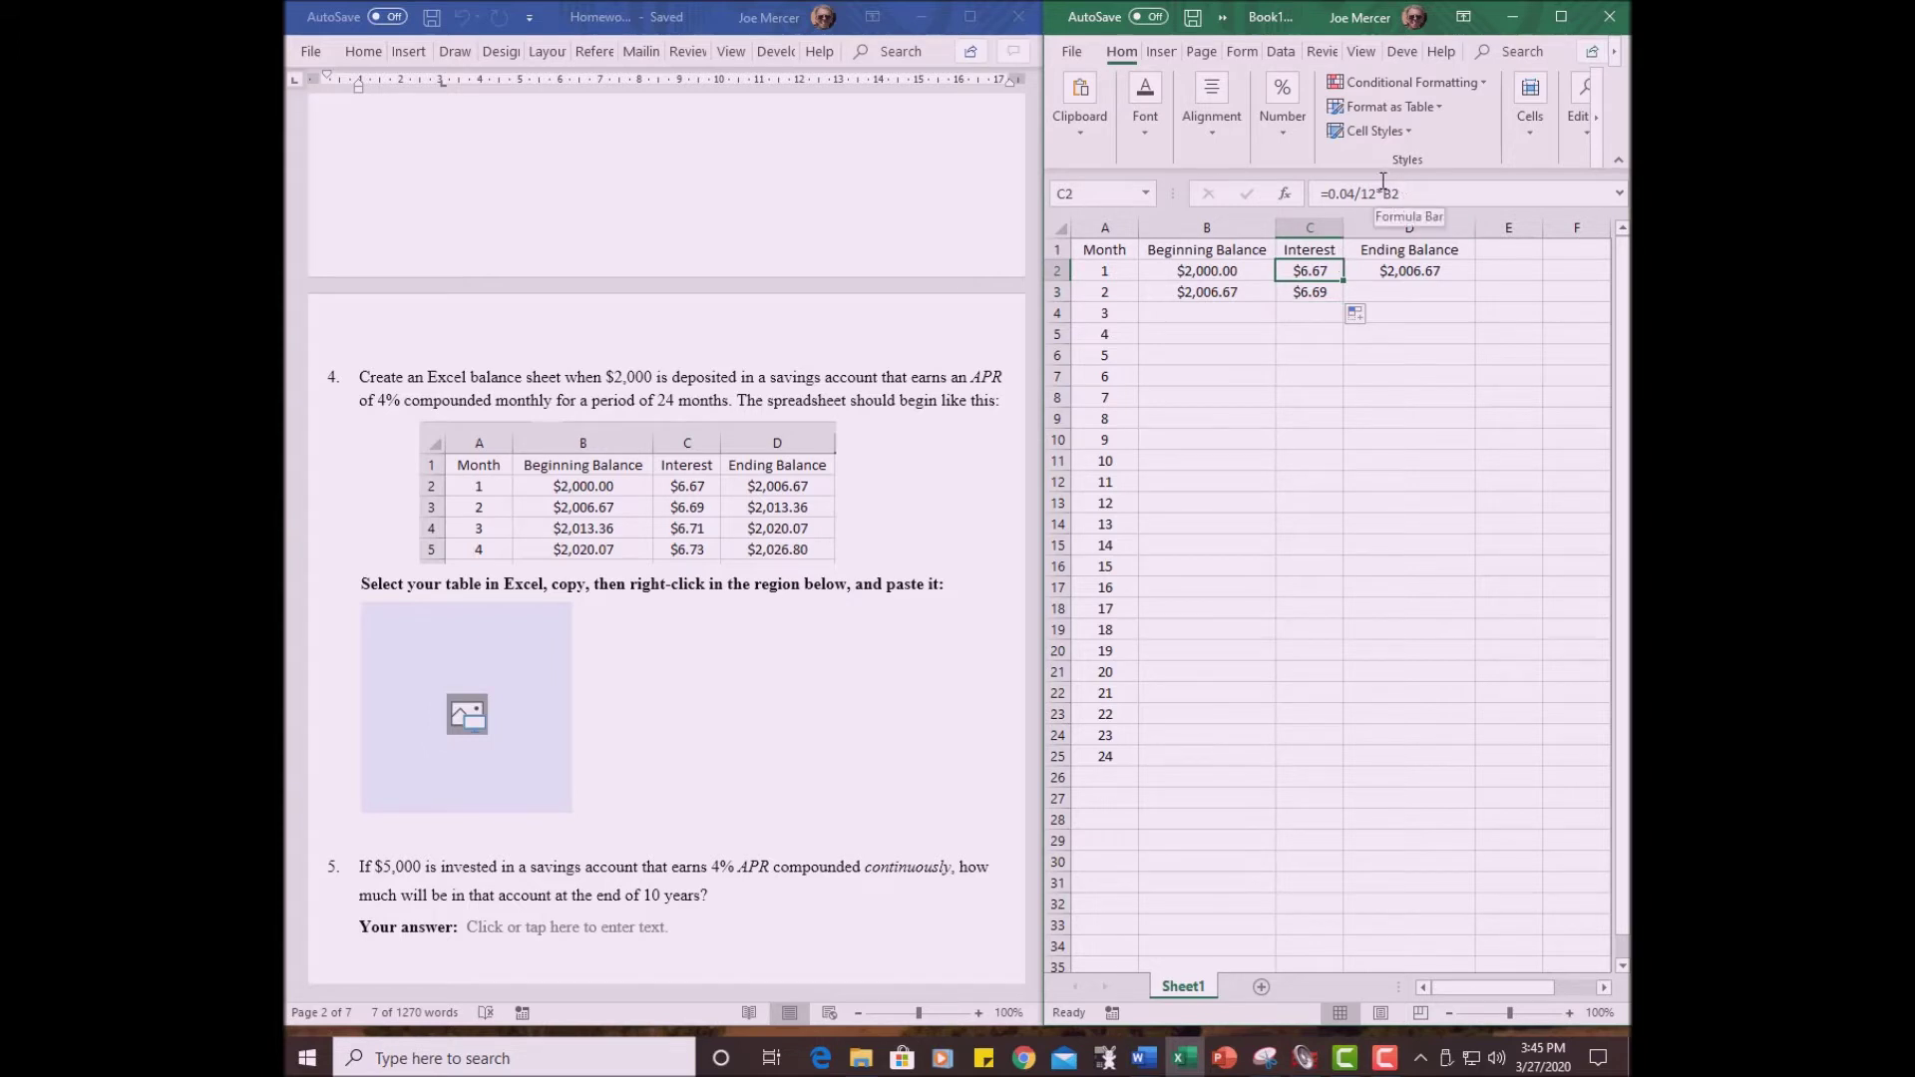
{"action": "left_click", "coordinate": [1319, 291]}
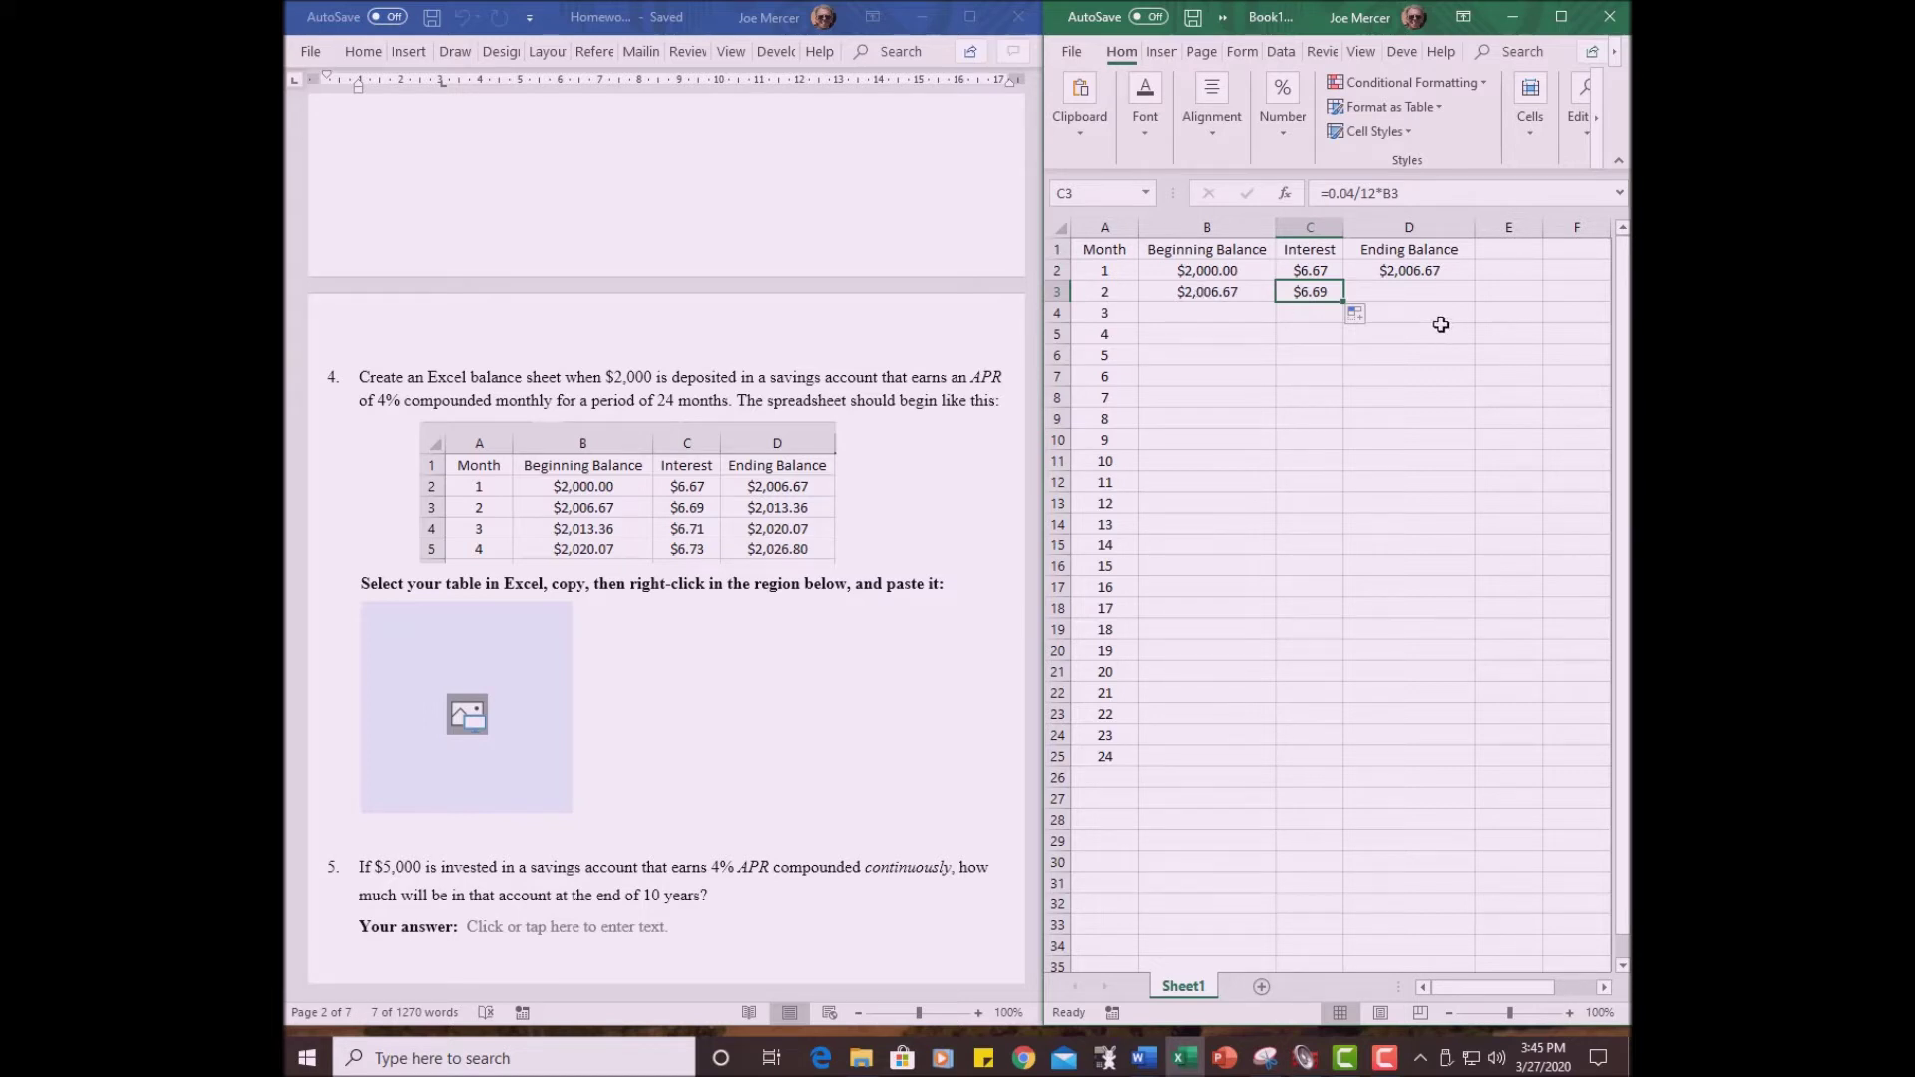
{"action": "left_click", "coordinate": [1404, 270]}
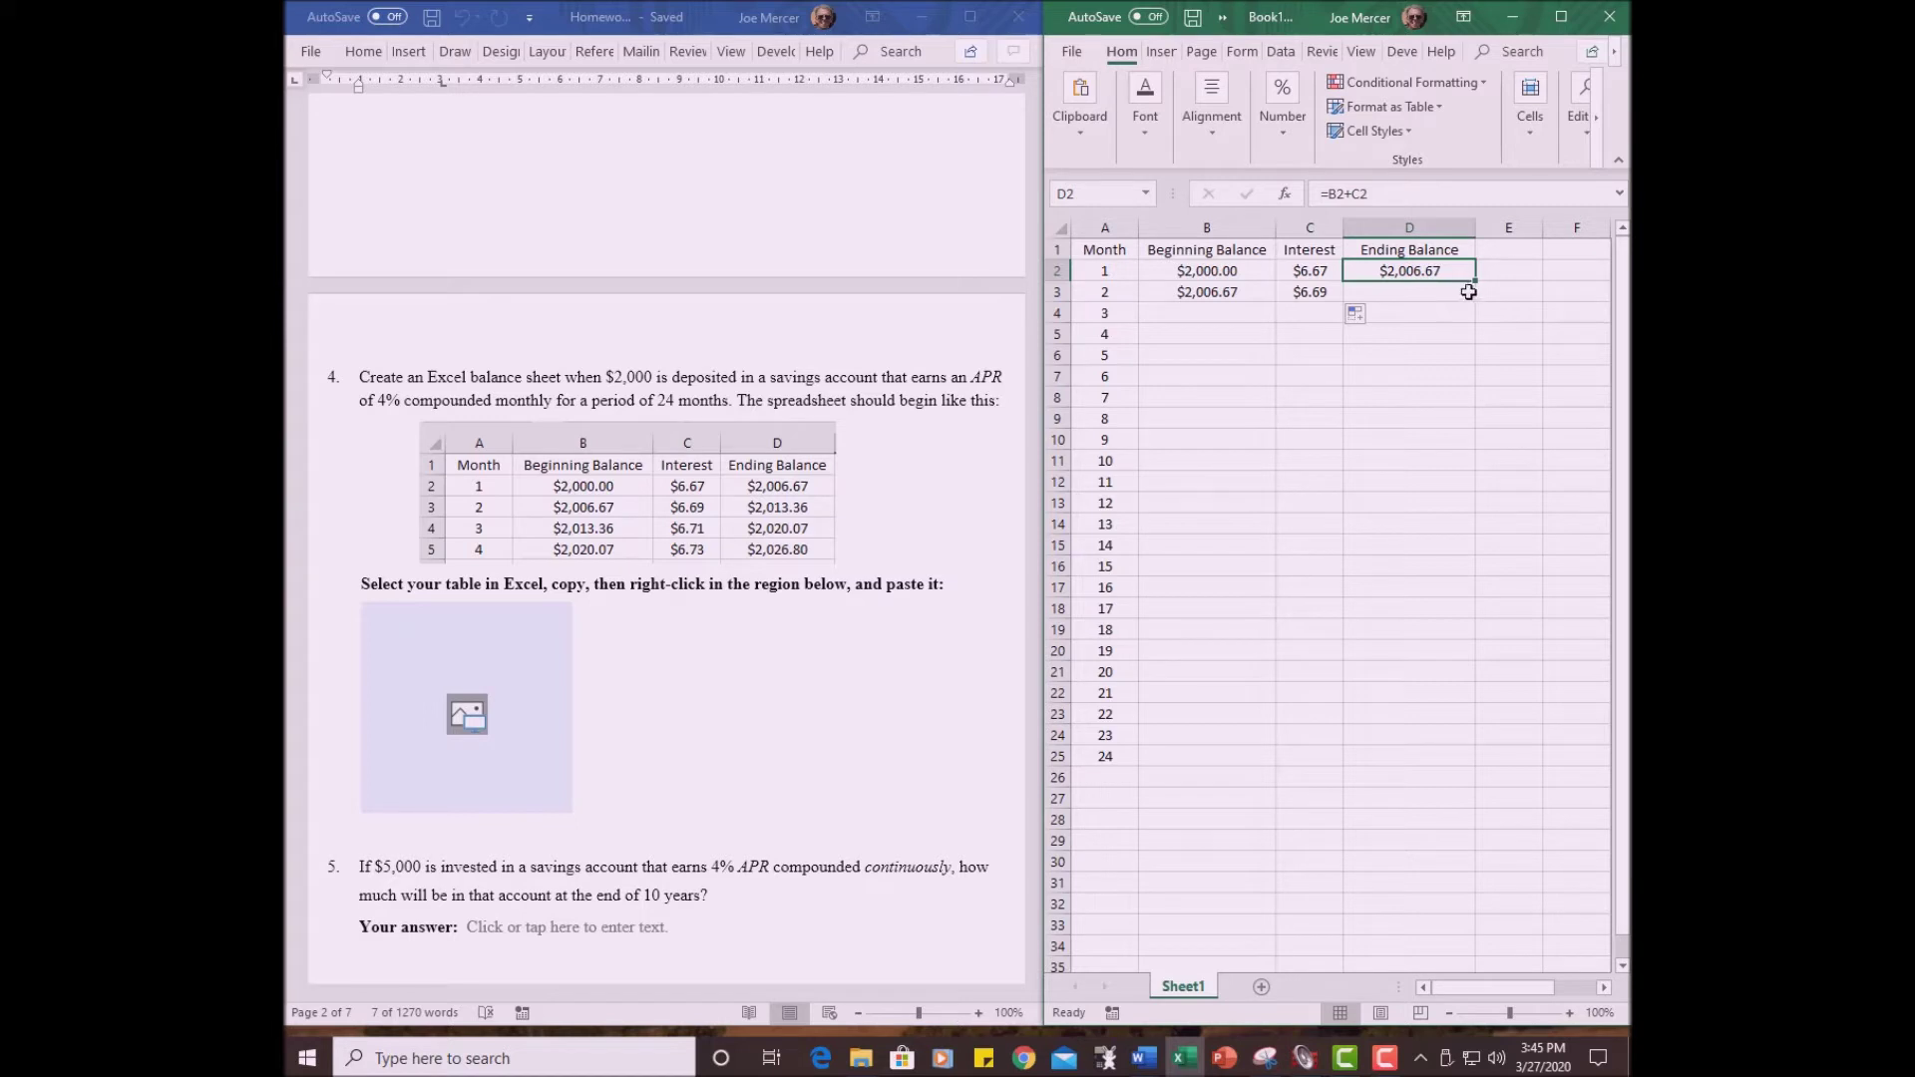
- Fill the ending balance to month 2, then copy month 2's formulas down through month 24
{"action": "left_click_drag", "start_coordinate": [1479, 280], "coordinate": [1478, 299]}
{"action": "left_click", "coordinate": [1451, 380]}
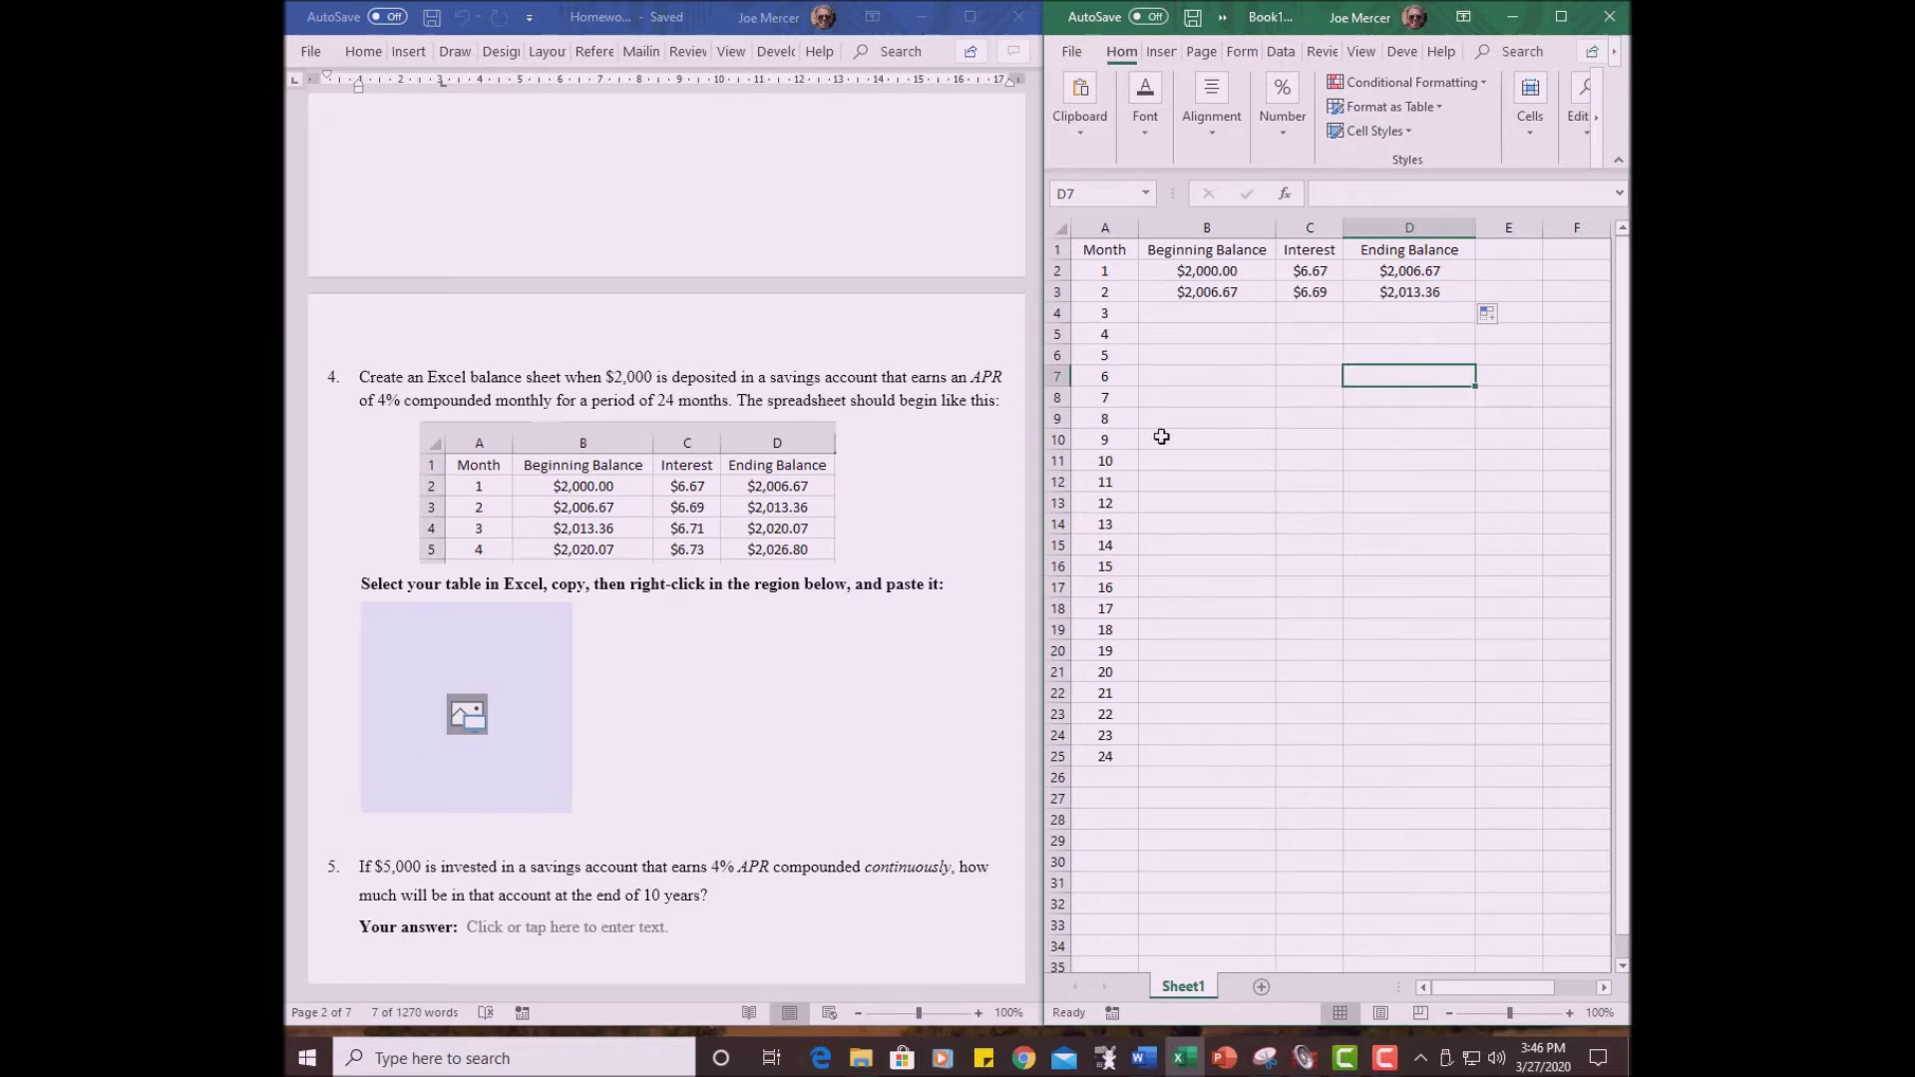
{"action": "left_click", "coordinate": [1190, 290]}
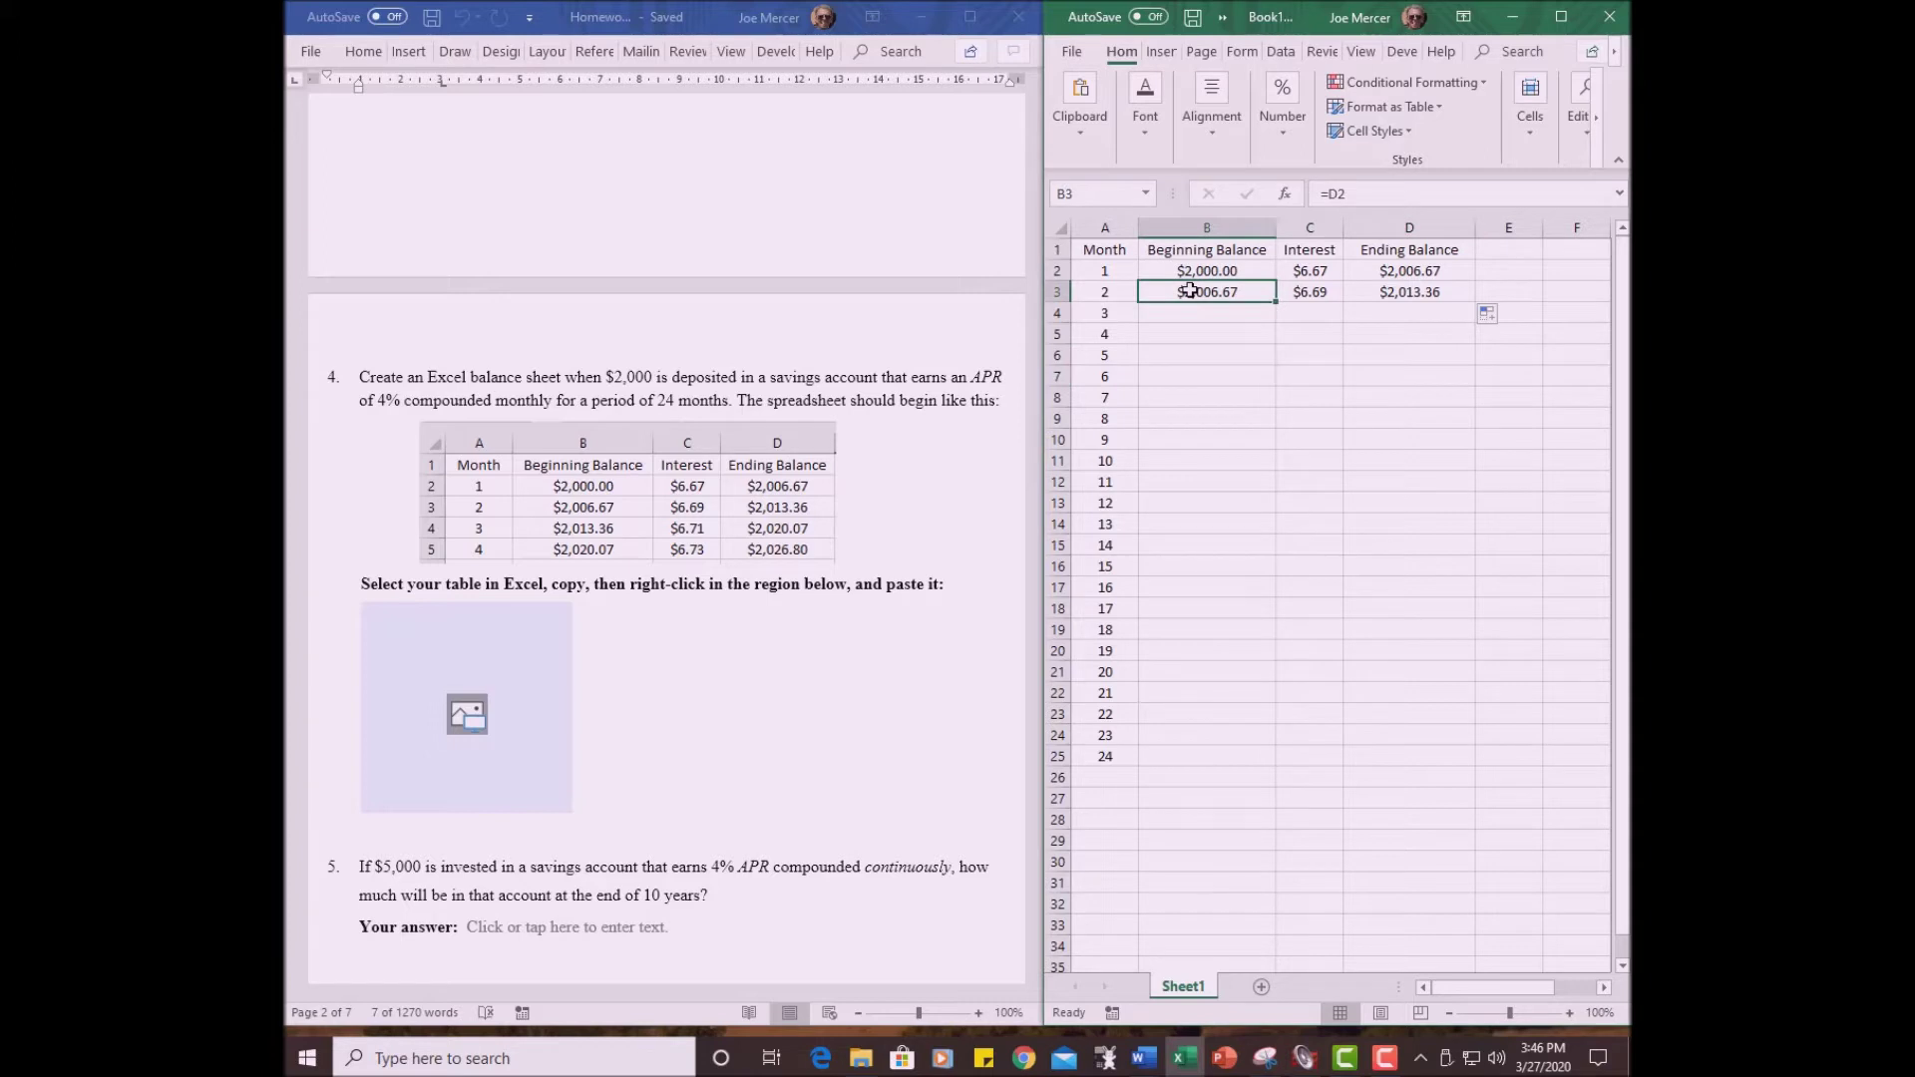
{"action": "left_click_drag", "start_coordinate": [1190, 290], "coordinate": [1387, 293]}
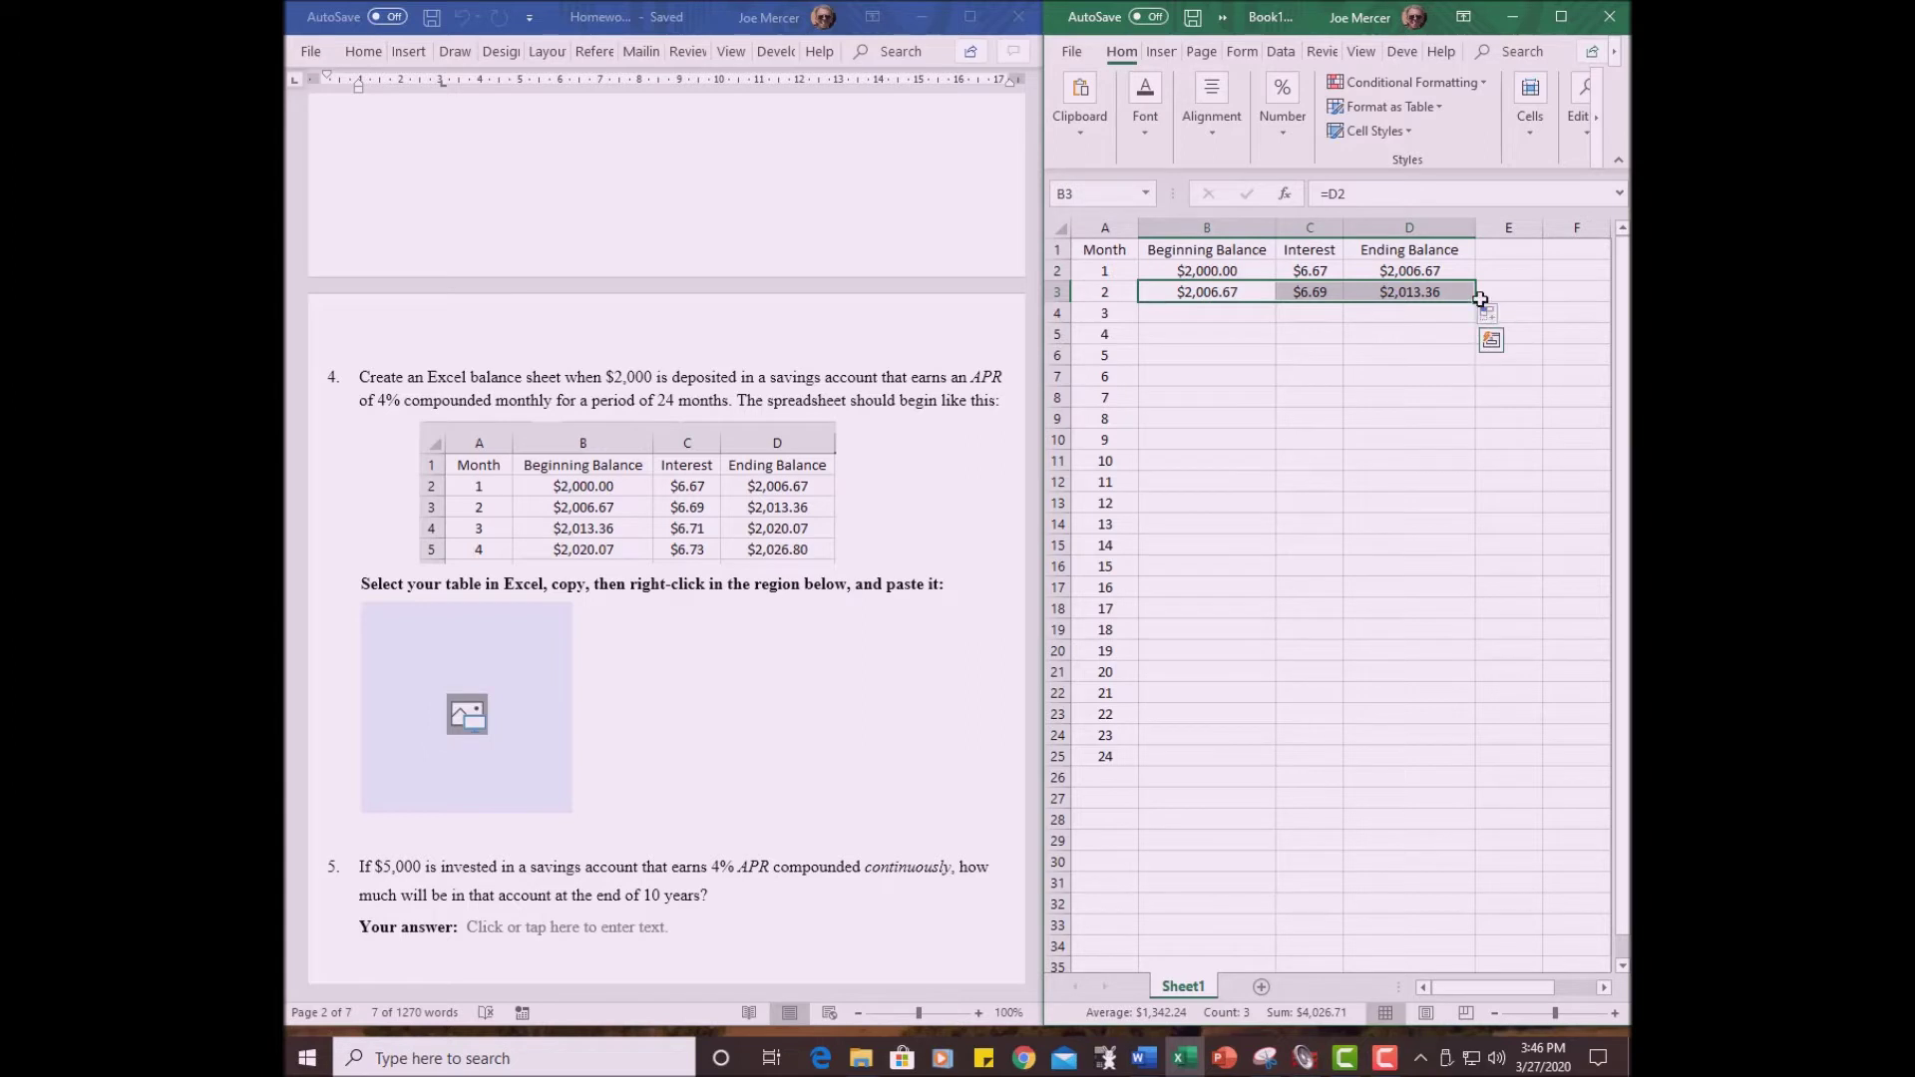
{"action": "left_click_drag", "start_coordinate": [1475, 302], "coordinate": [1479, 766]}
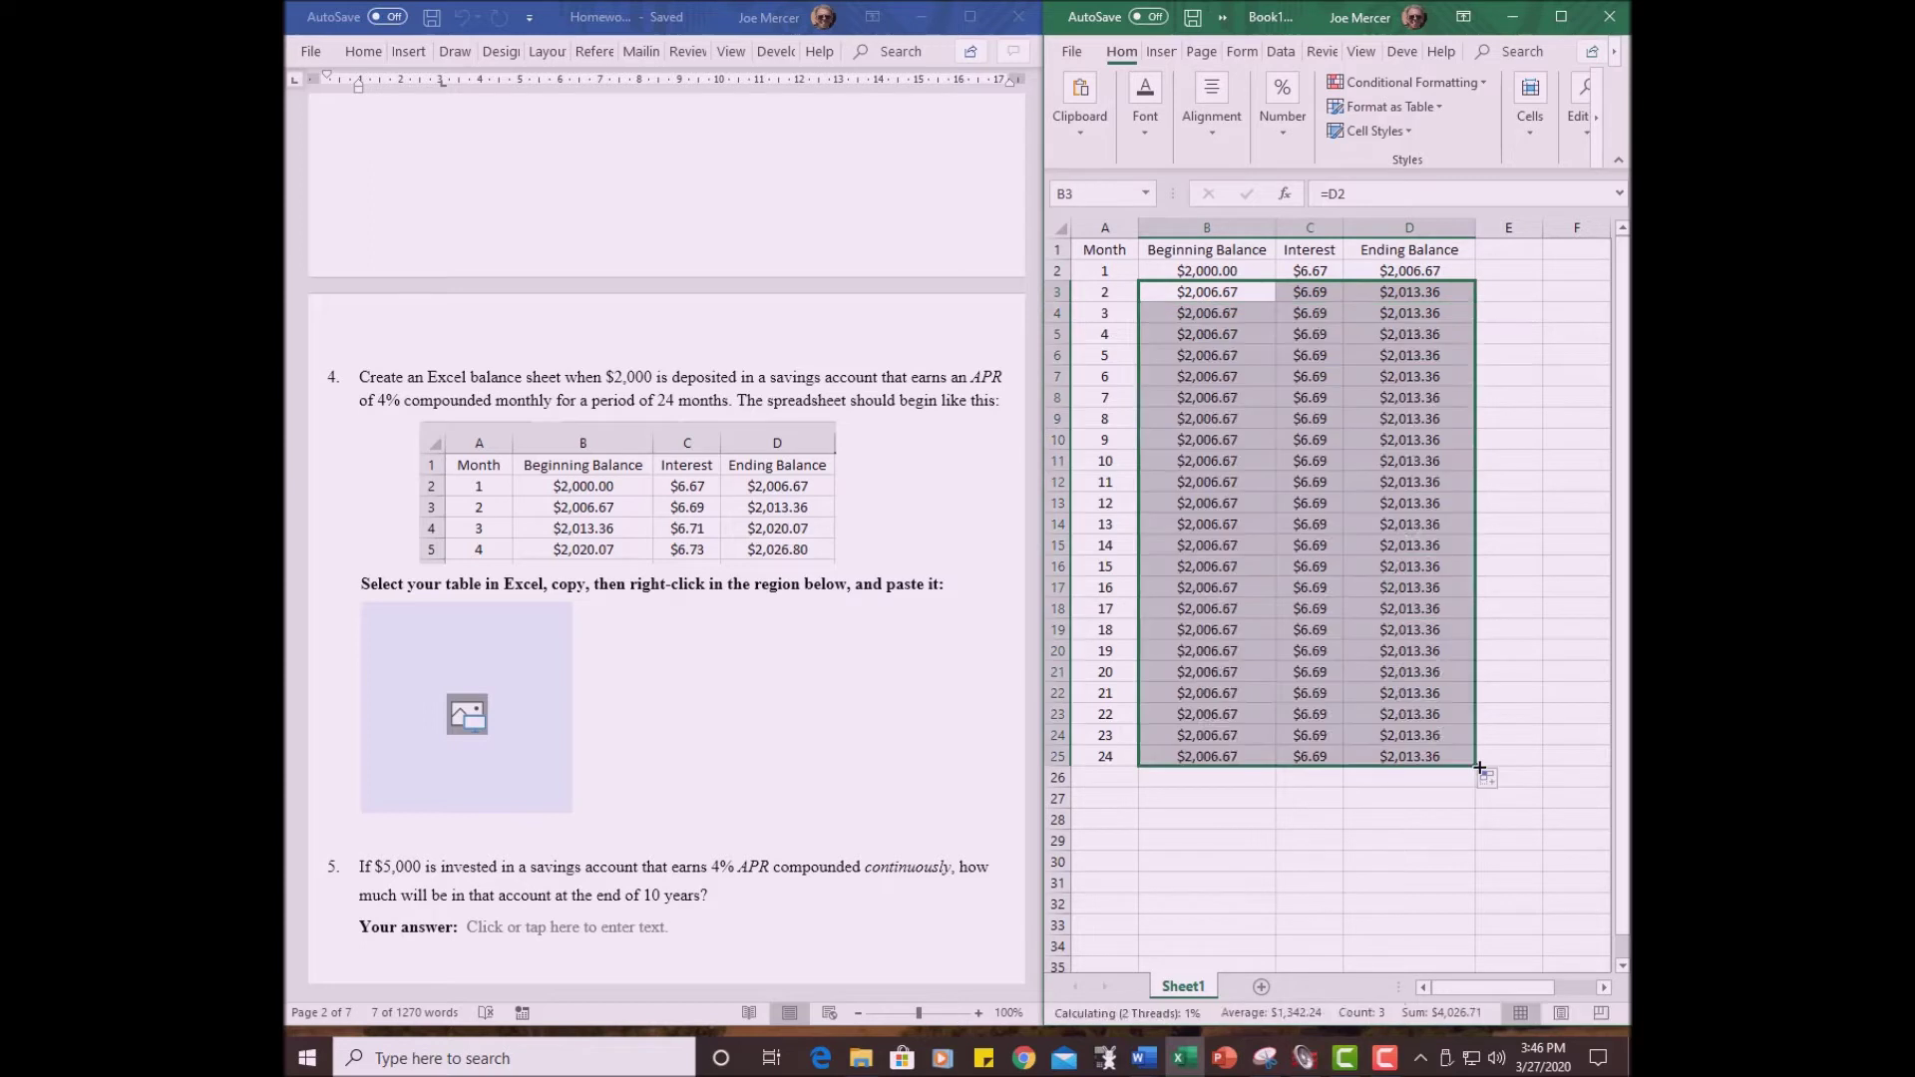
{"action": "left_click", "coordinate": [1320, 828]}
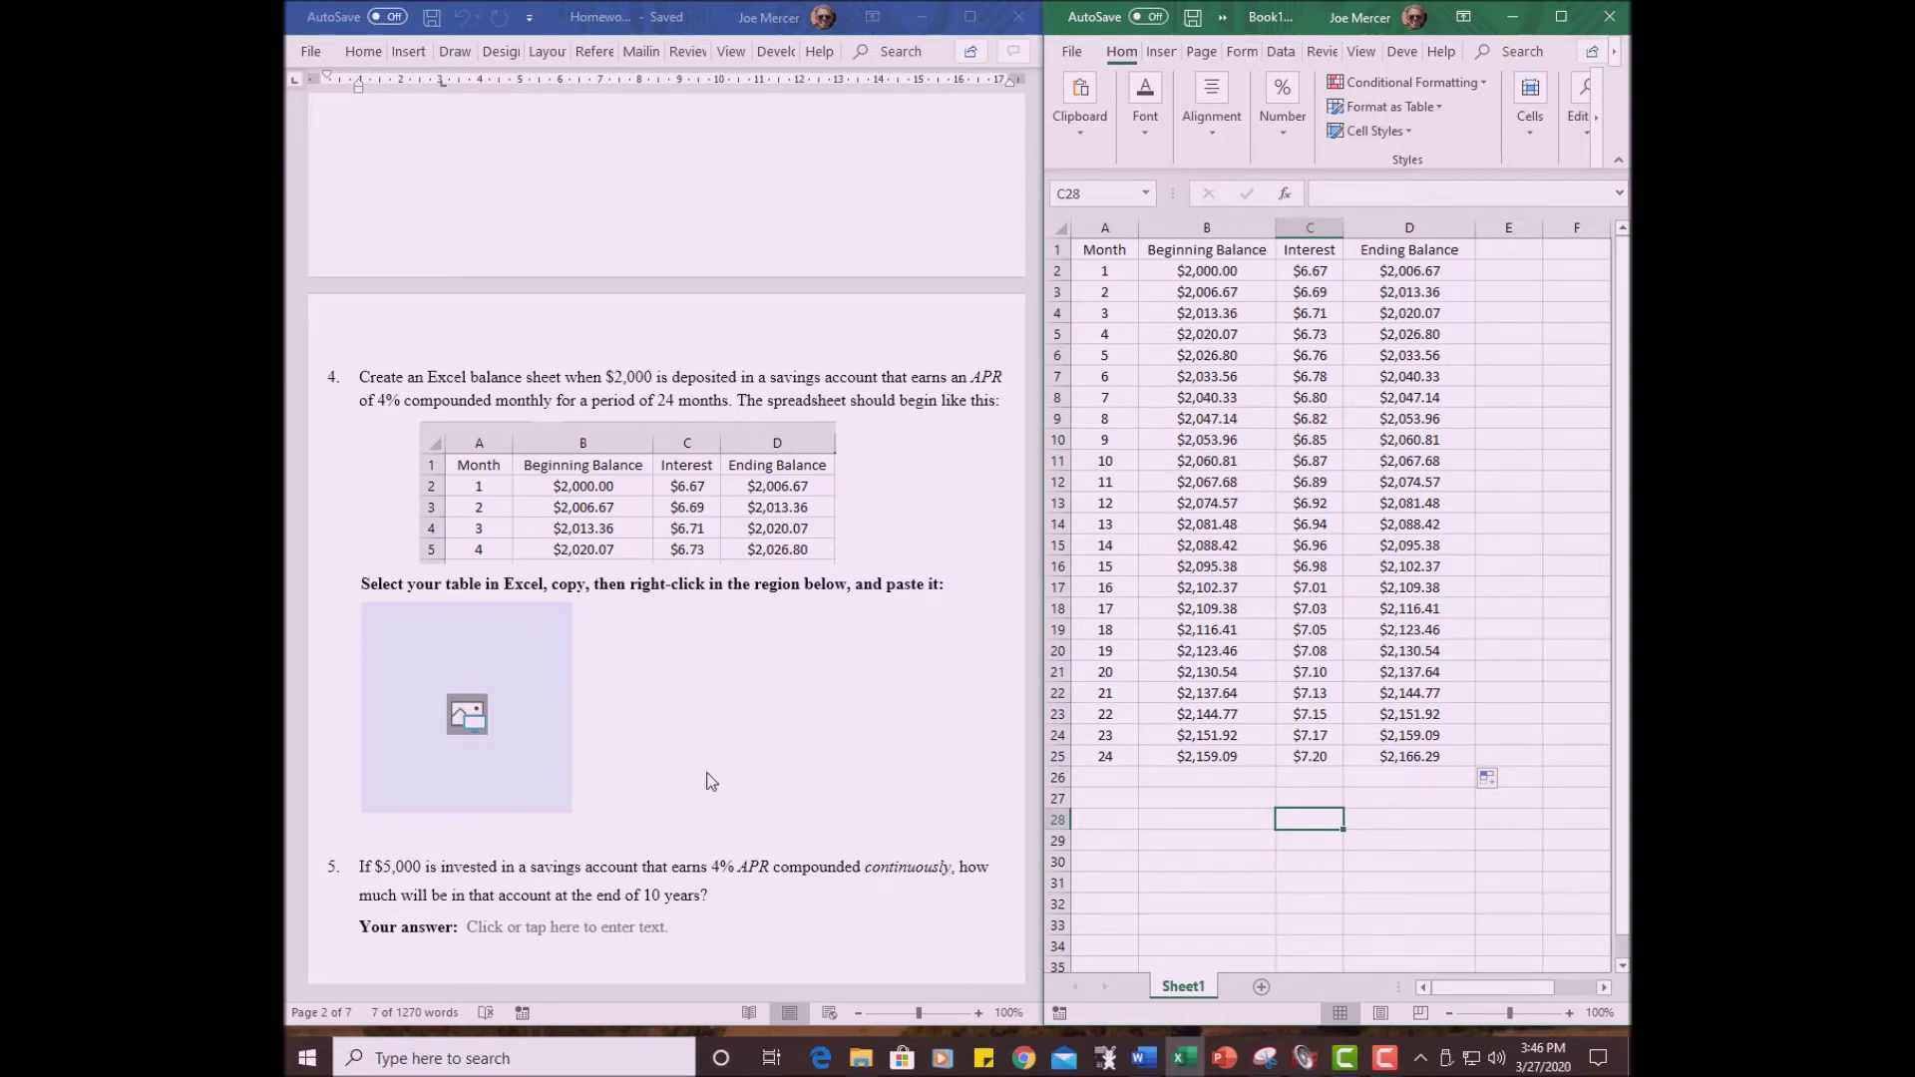
- Copy the whole Excel table A1:D25
{"action": "left_click", "coordinate": [1094, 250]}
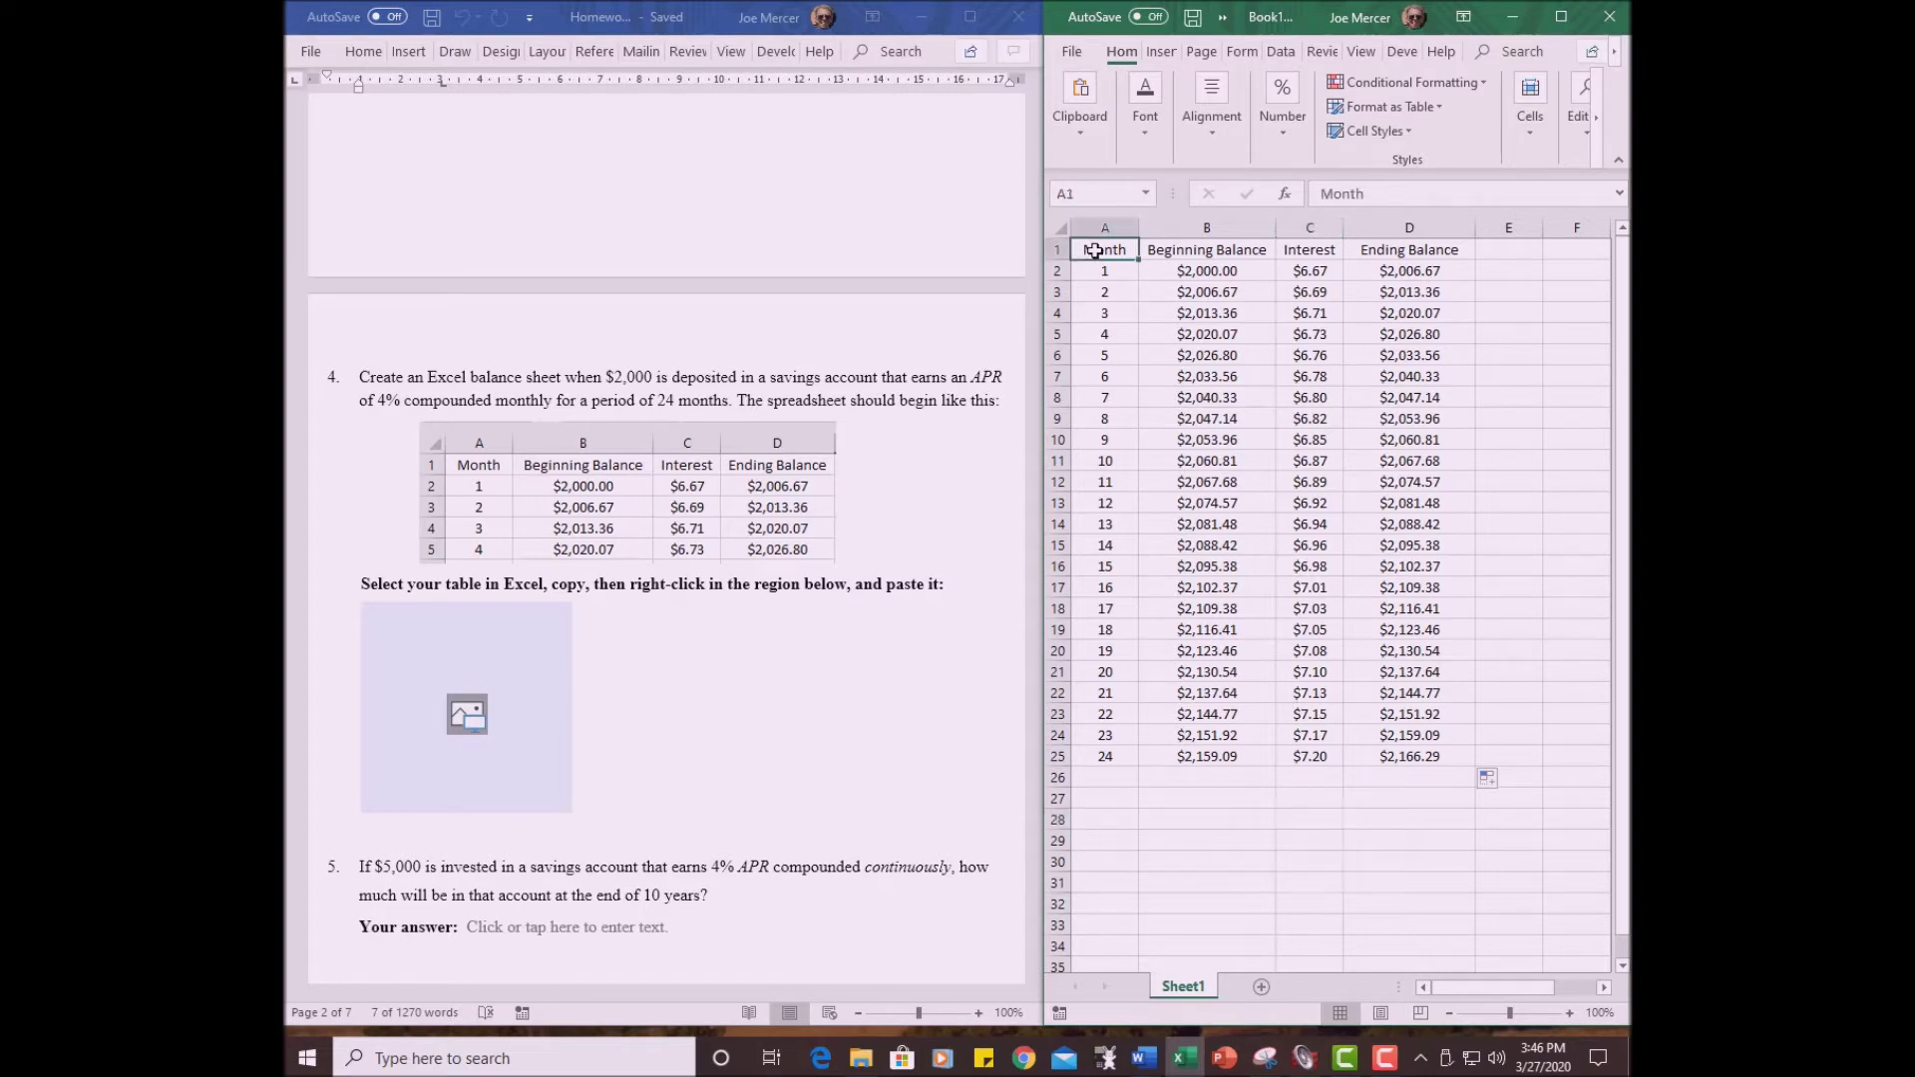
{"action": "left_click_drag", "start_coordinate": [1094, 251], "coordinate": [1398, 747]}
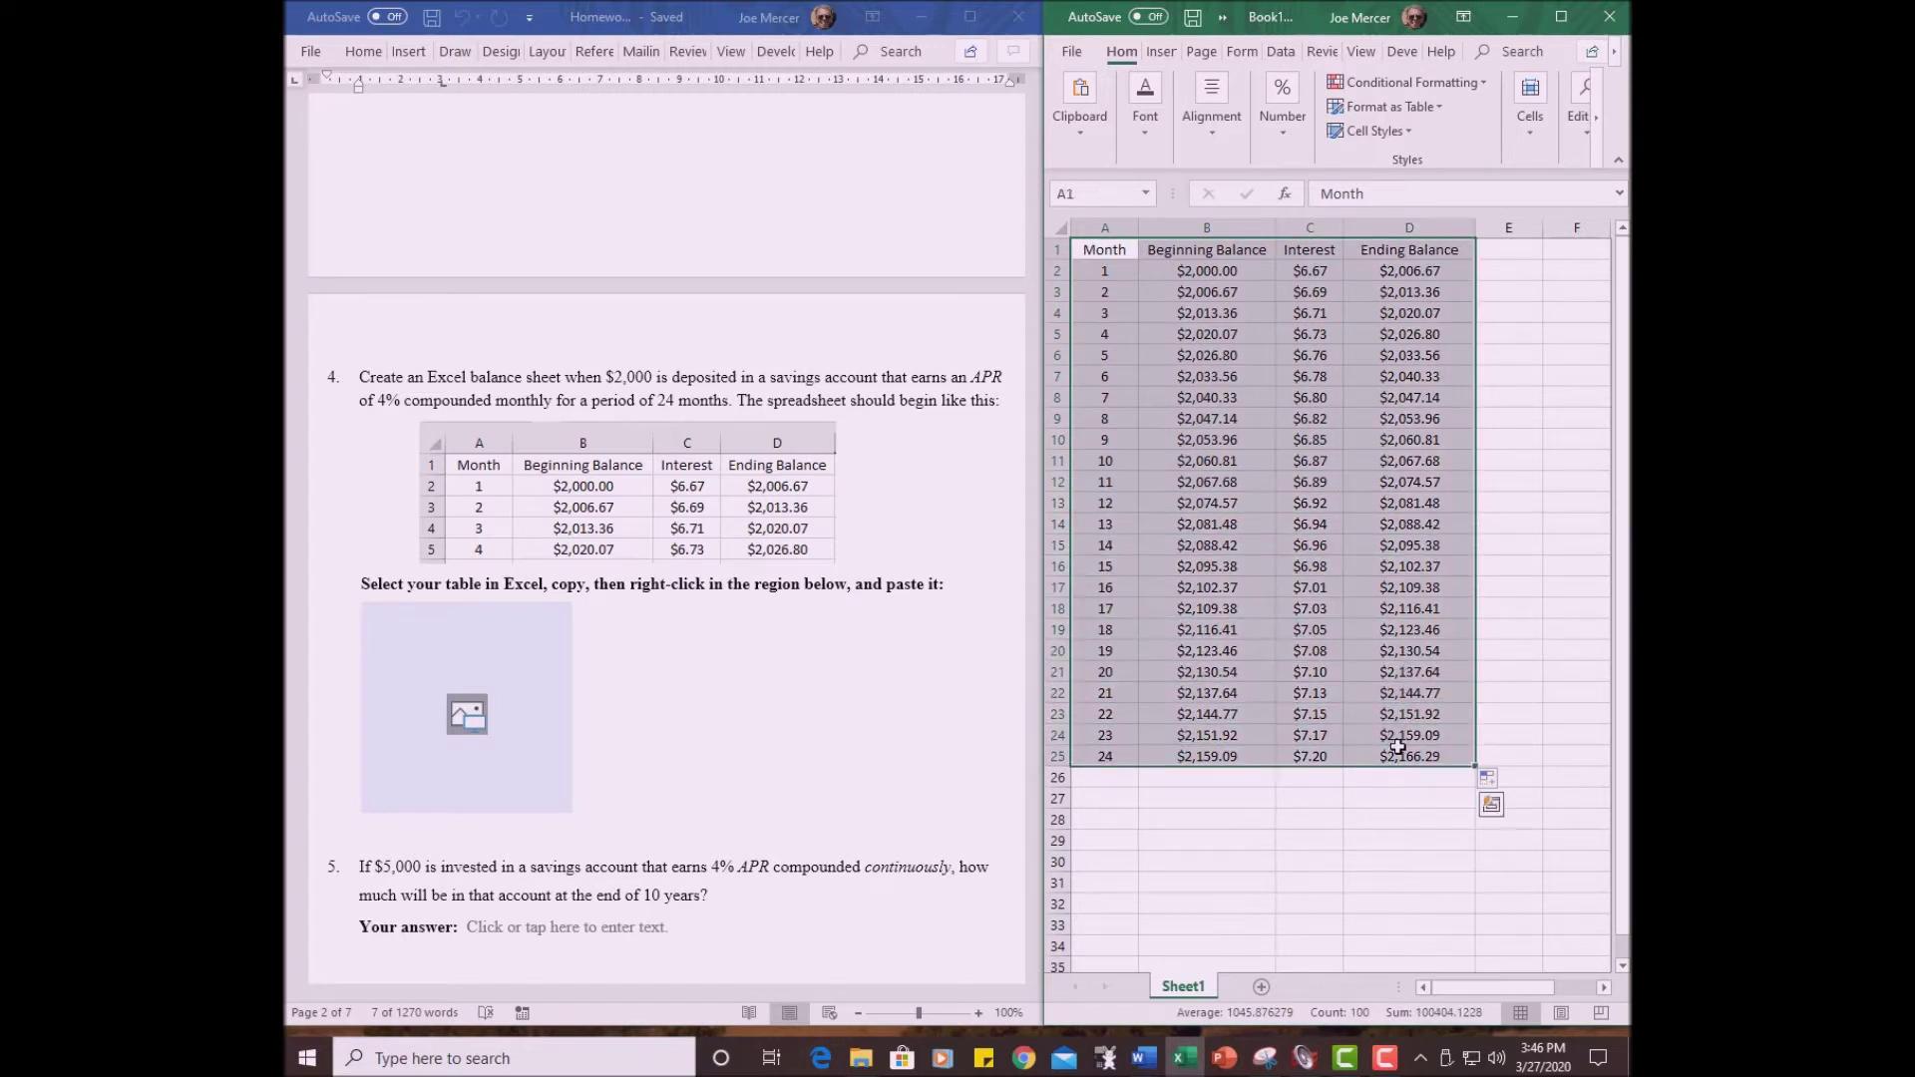
{"action": "right_click", "coordinate": [1225, 452]}
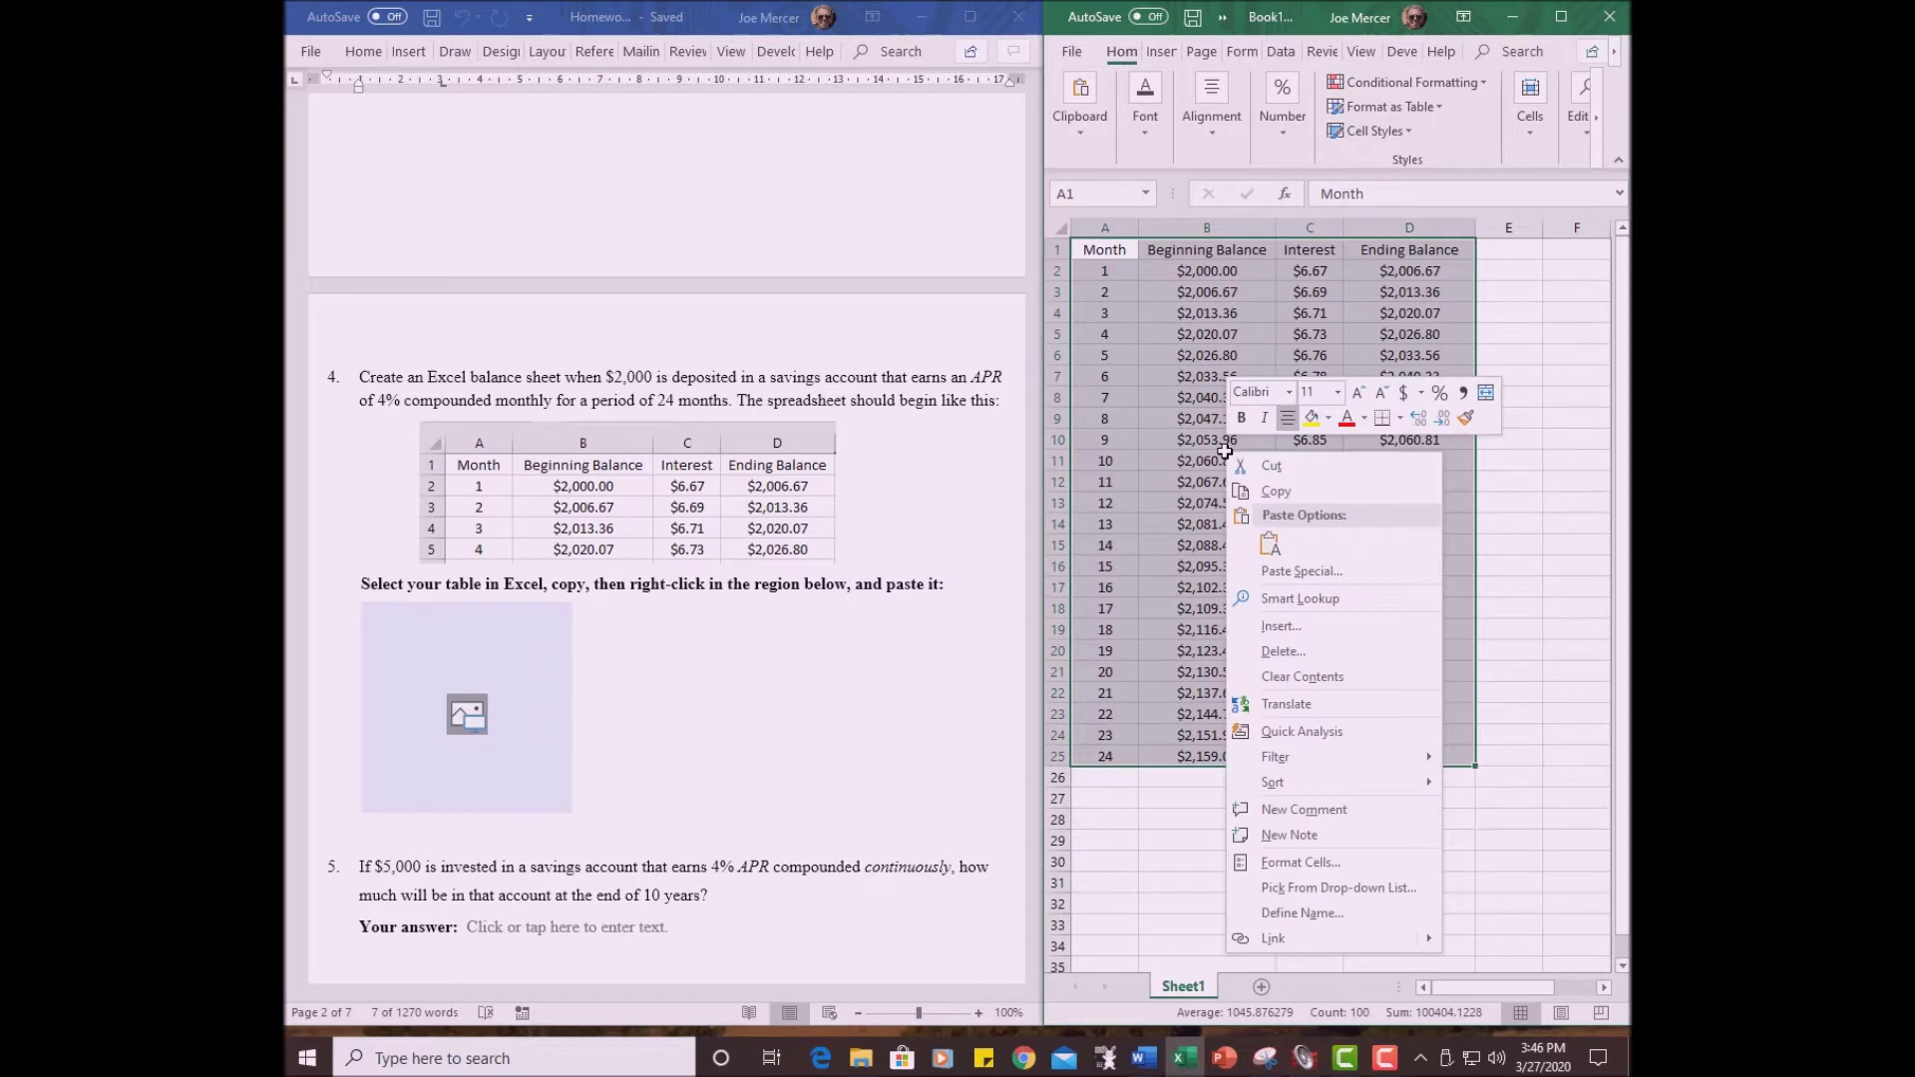
{"action": "left_click", "coordinate": [1271, 491]}
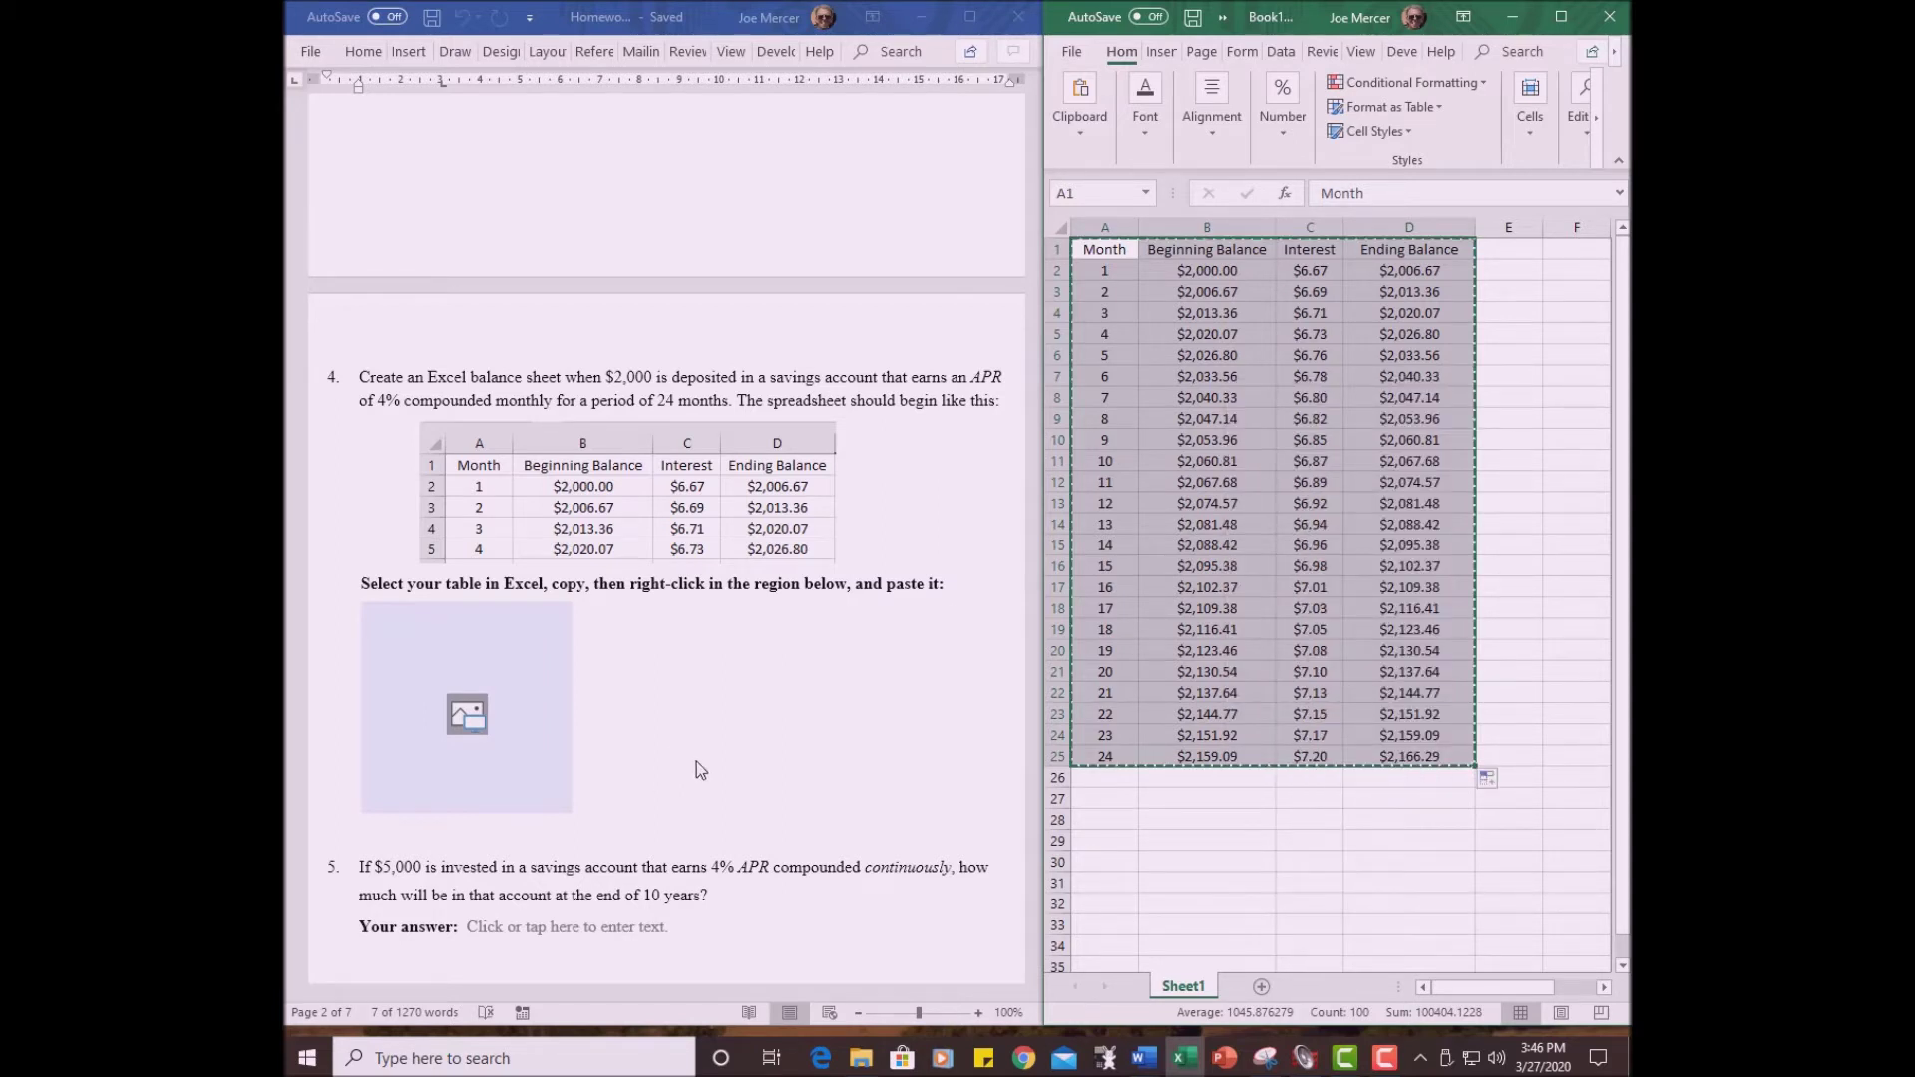
- Paste the table into Word's answer placeholder under question 4
{"action": "left_click", "coordinate": [478, 656]}
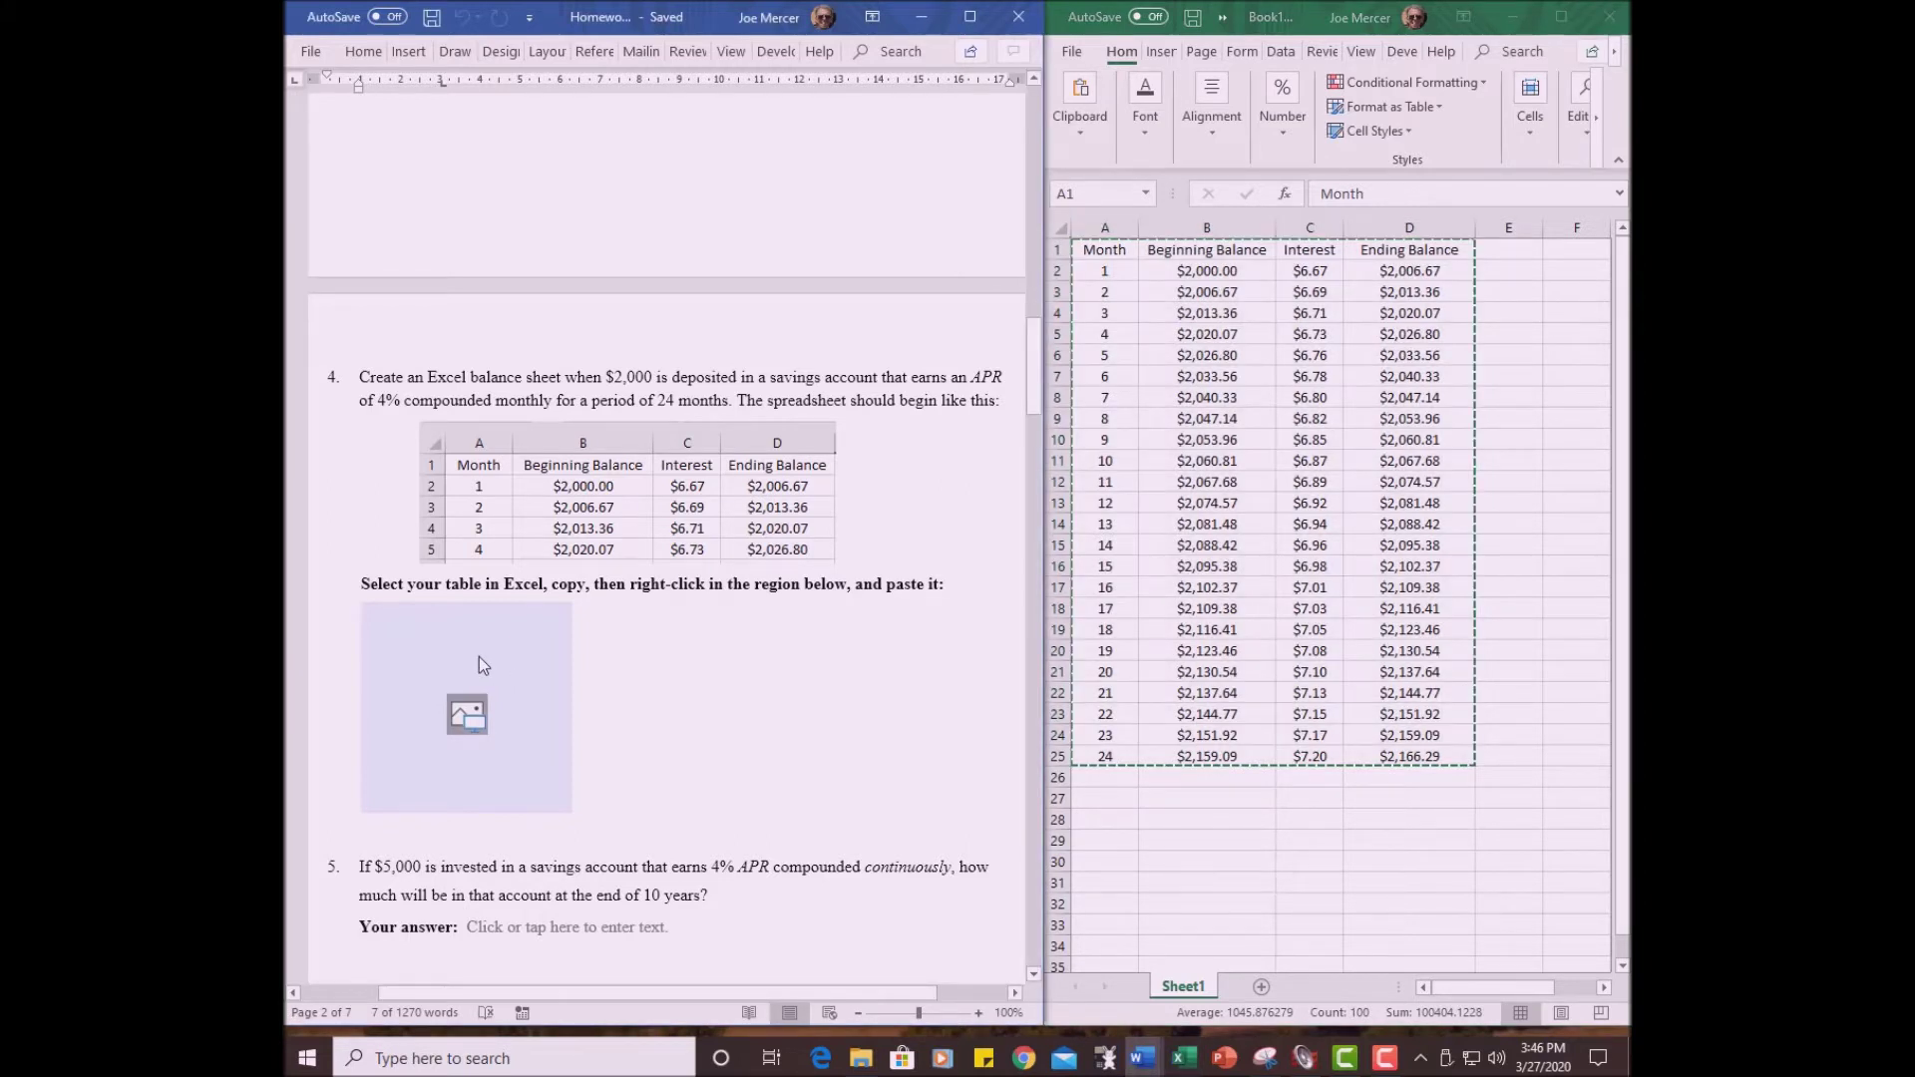
{"action": "left_click", "coordinate": [479, 656]}
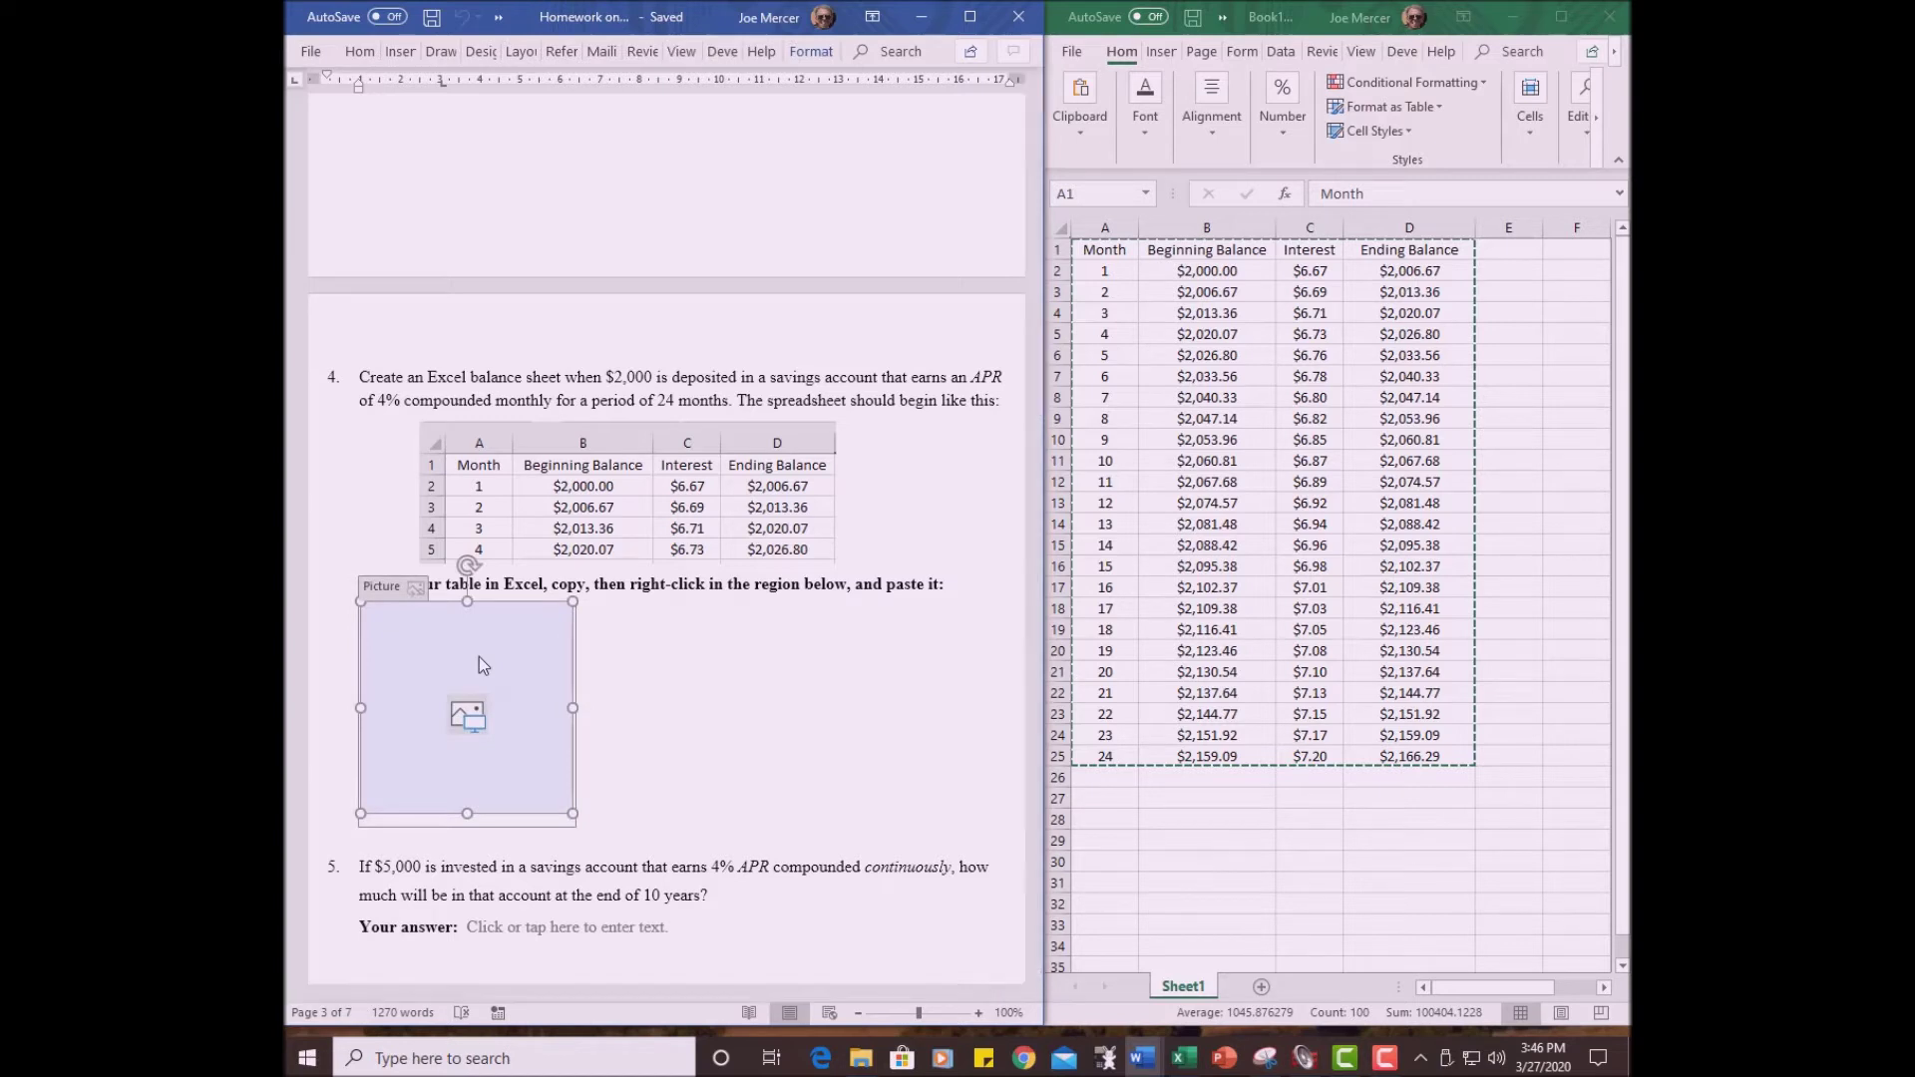
{"action": "right_click", "coordinate": [479, 660]}
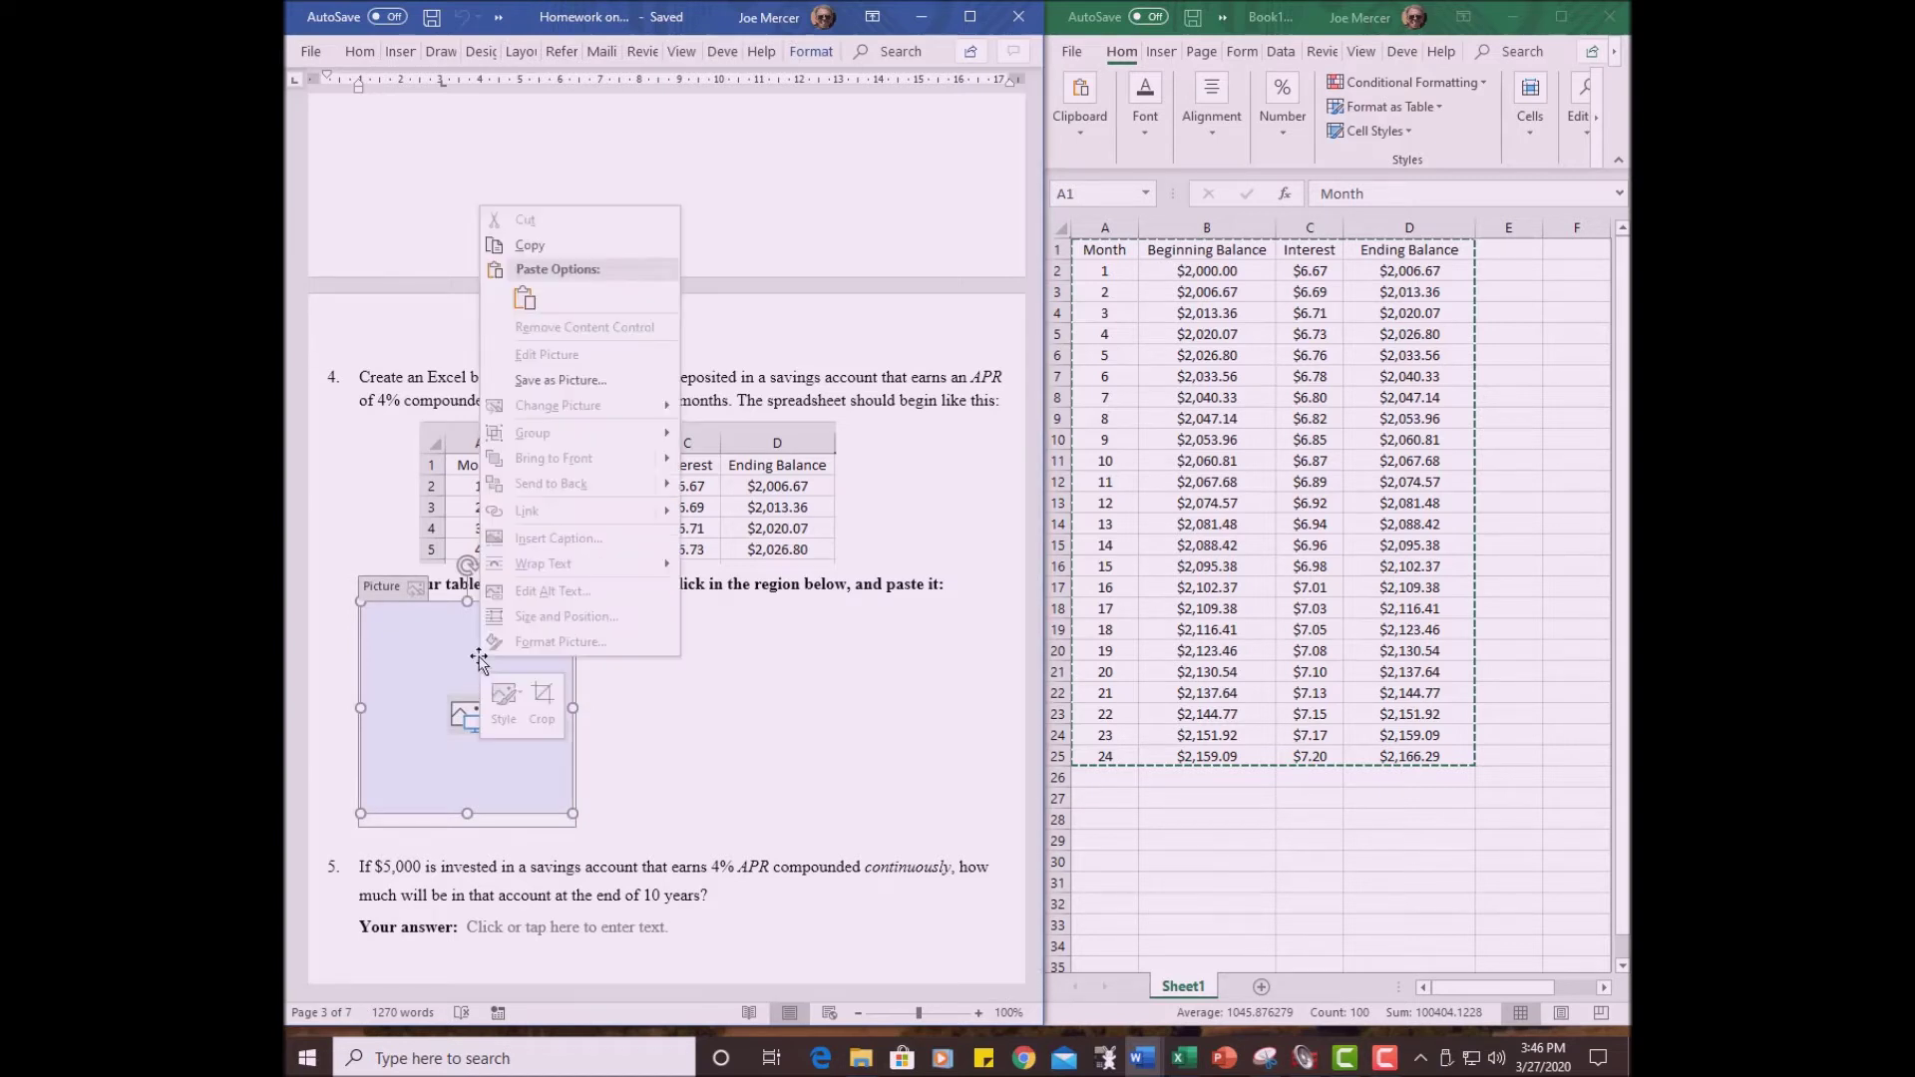
{"action": "left_click", "coordinate": [523, 299]}
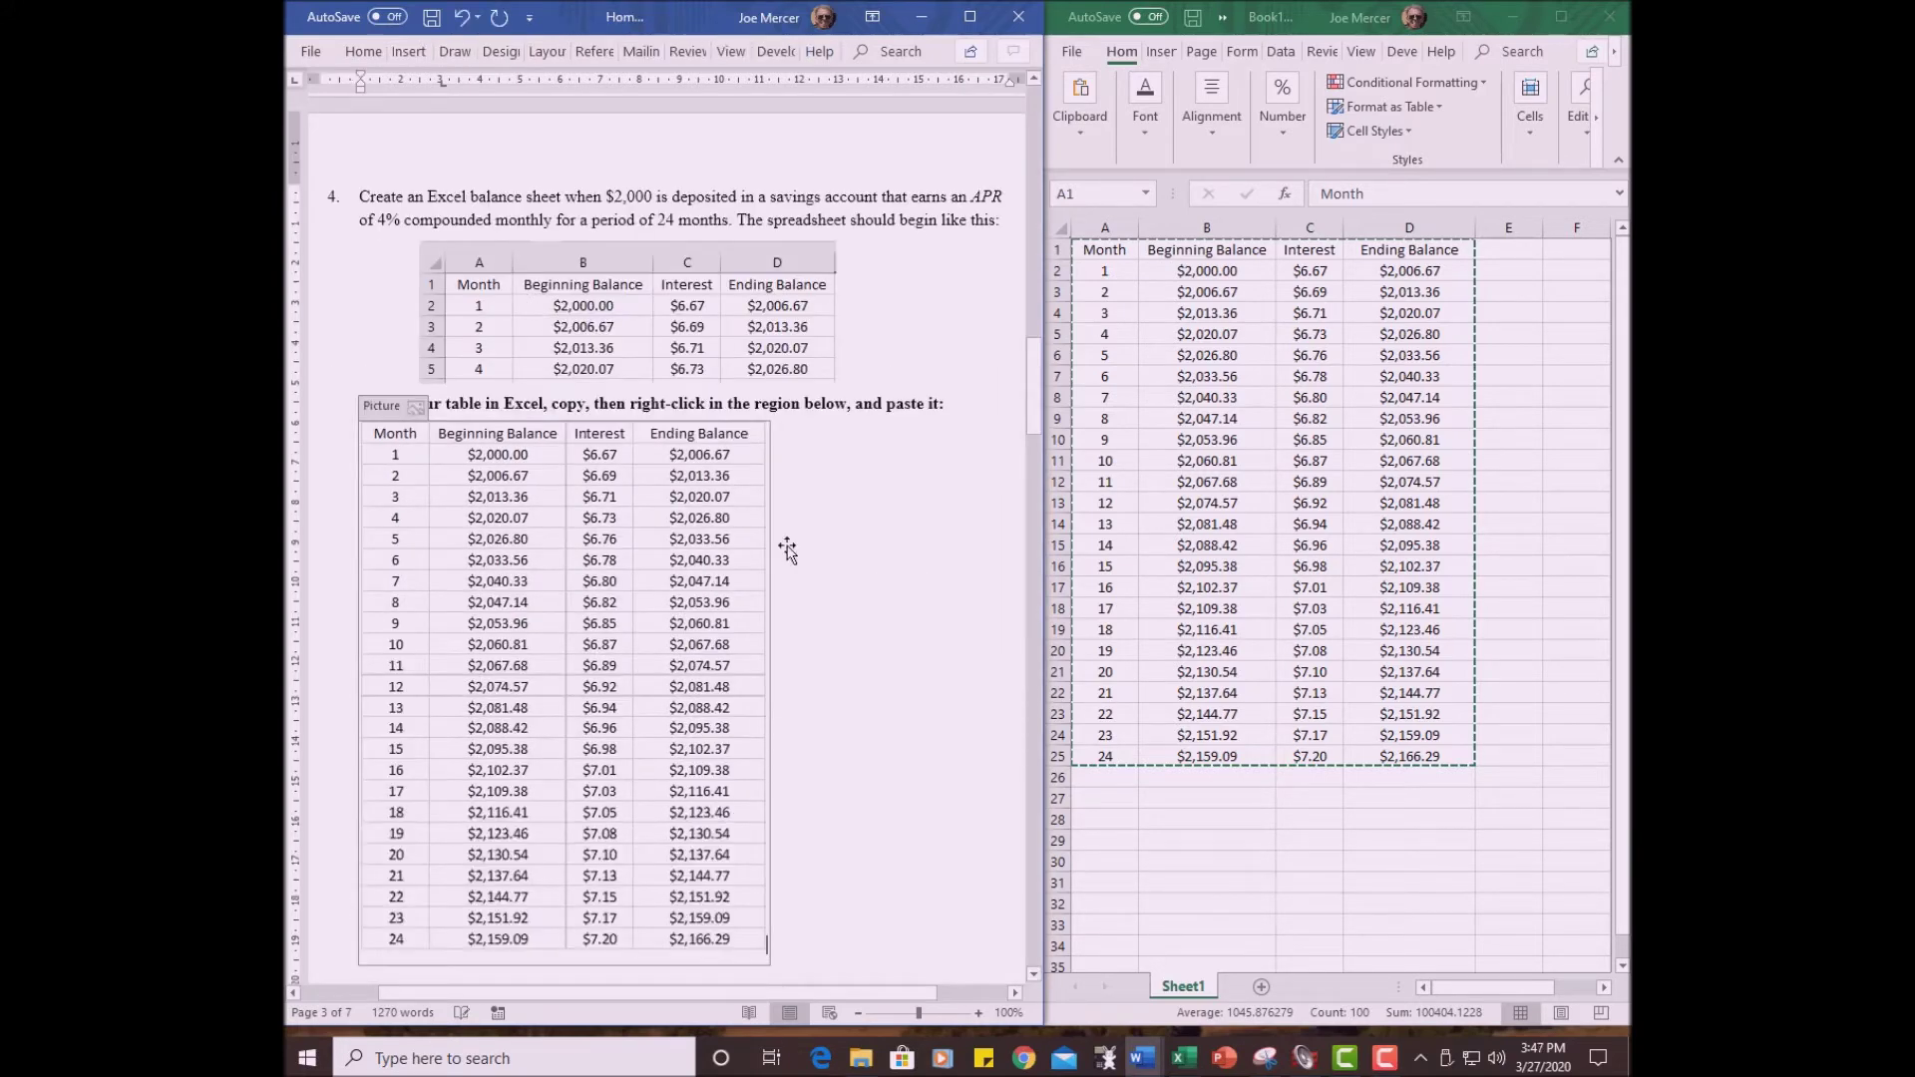
{"action": "scroll", "coordinate": [877, 669], "scroll_direction": "down", "scroll_amount": 2}
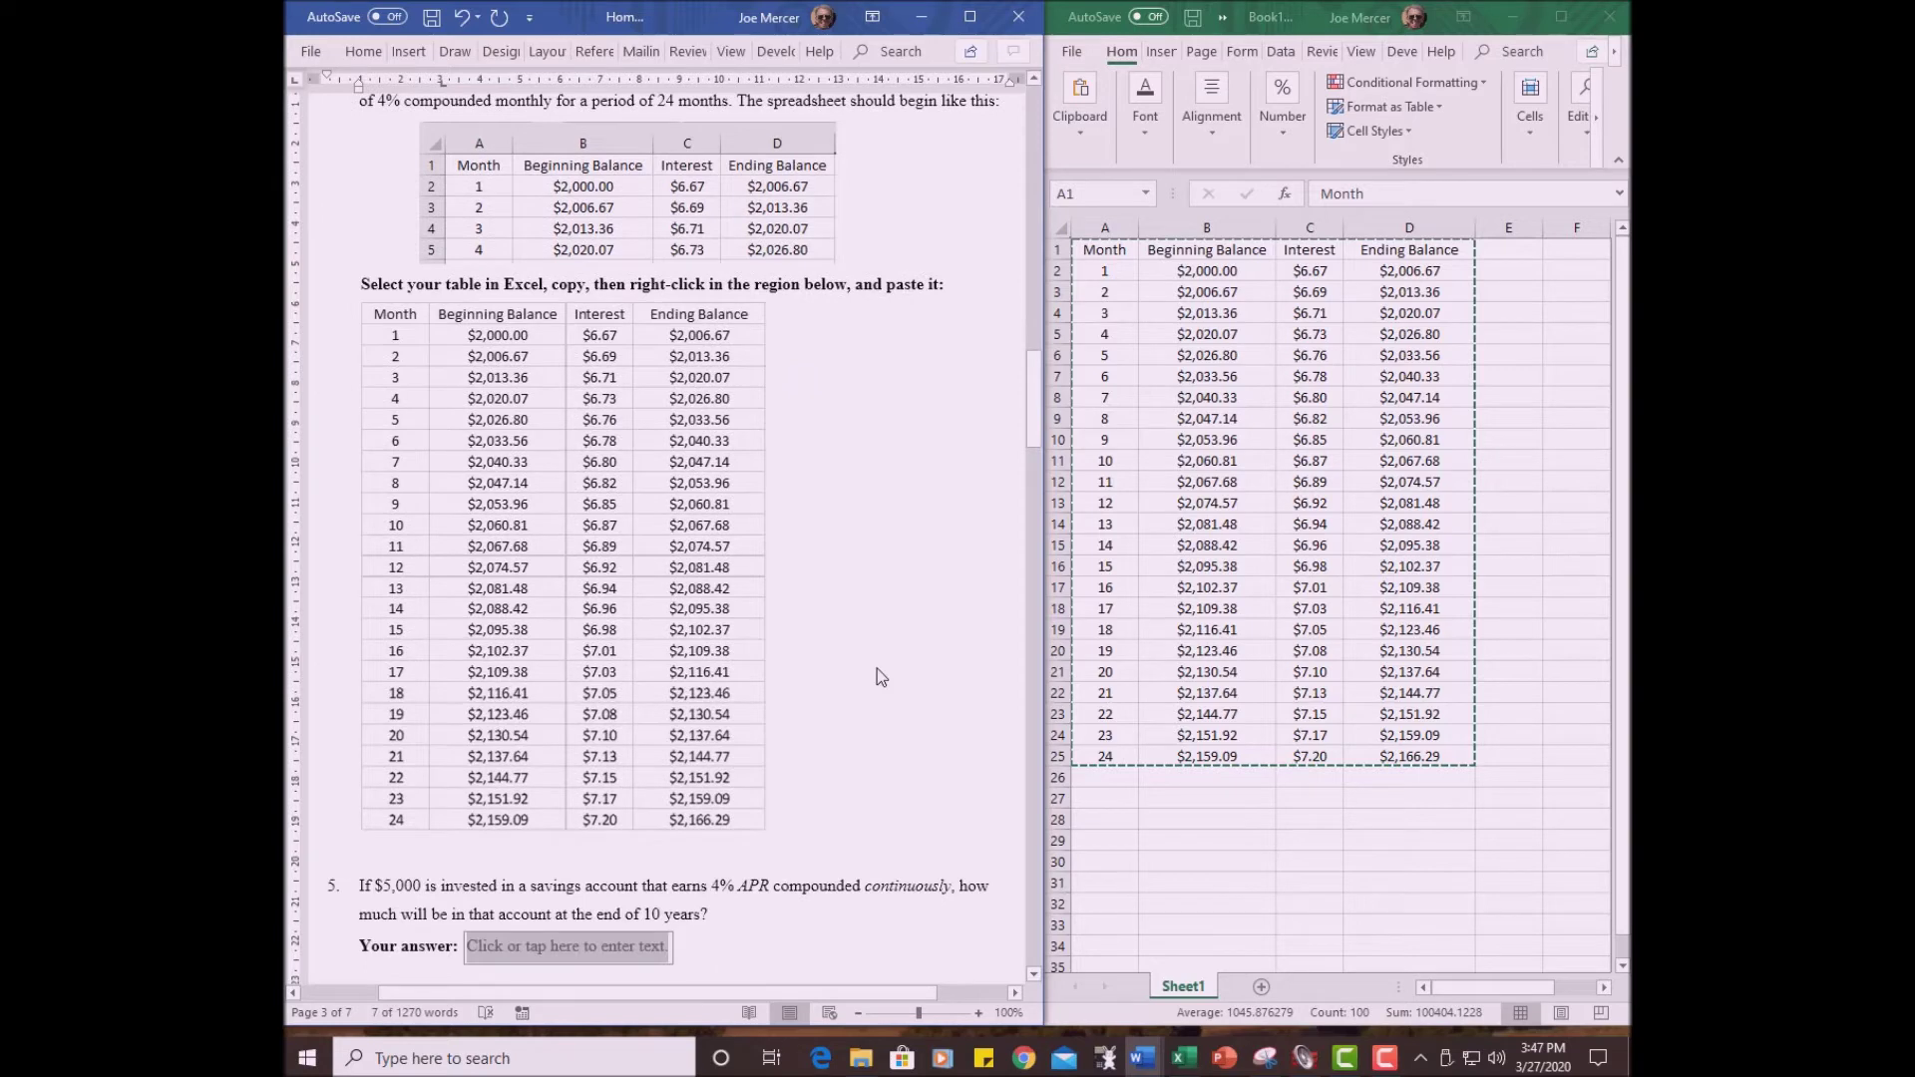
{"action": "scroll", "coordinate": [873, 605], "scroll_direction": "up", "scroll_amount": 2}
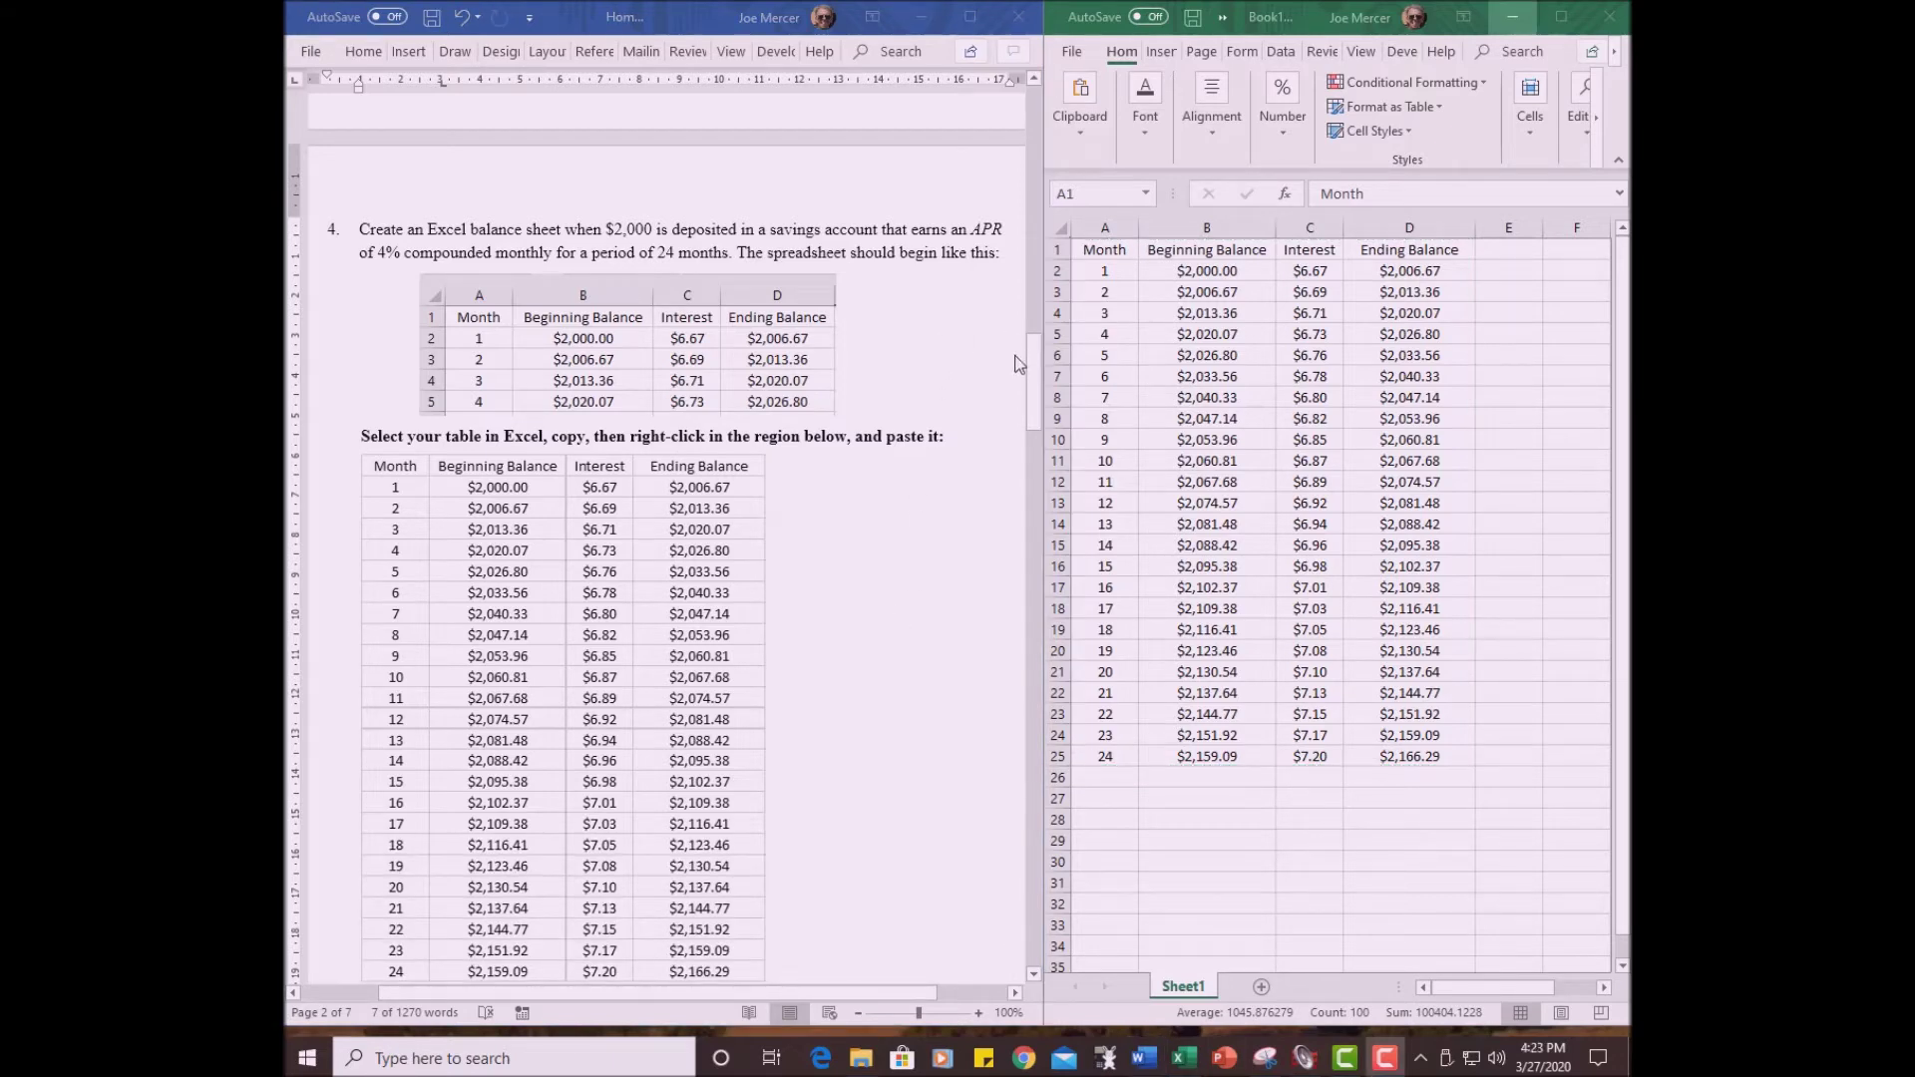
- Scroll Word to question 9's $6,000 credit-card problem and recopy the Excel table
{"action": "left_click_drag", "start_coordinate": [1031, 350], "coordinate": [1043, 727]}
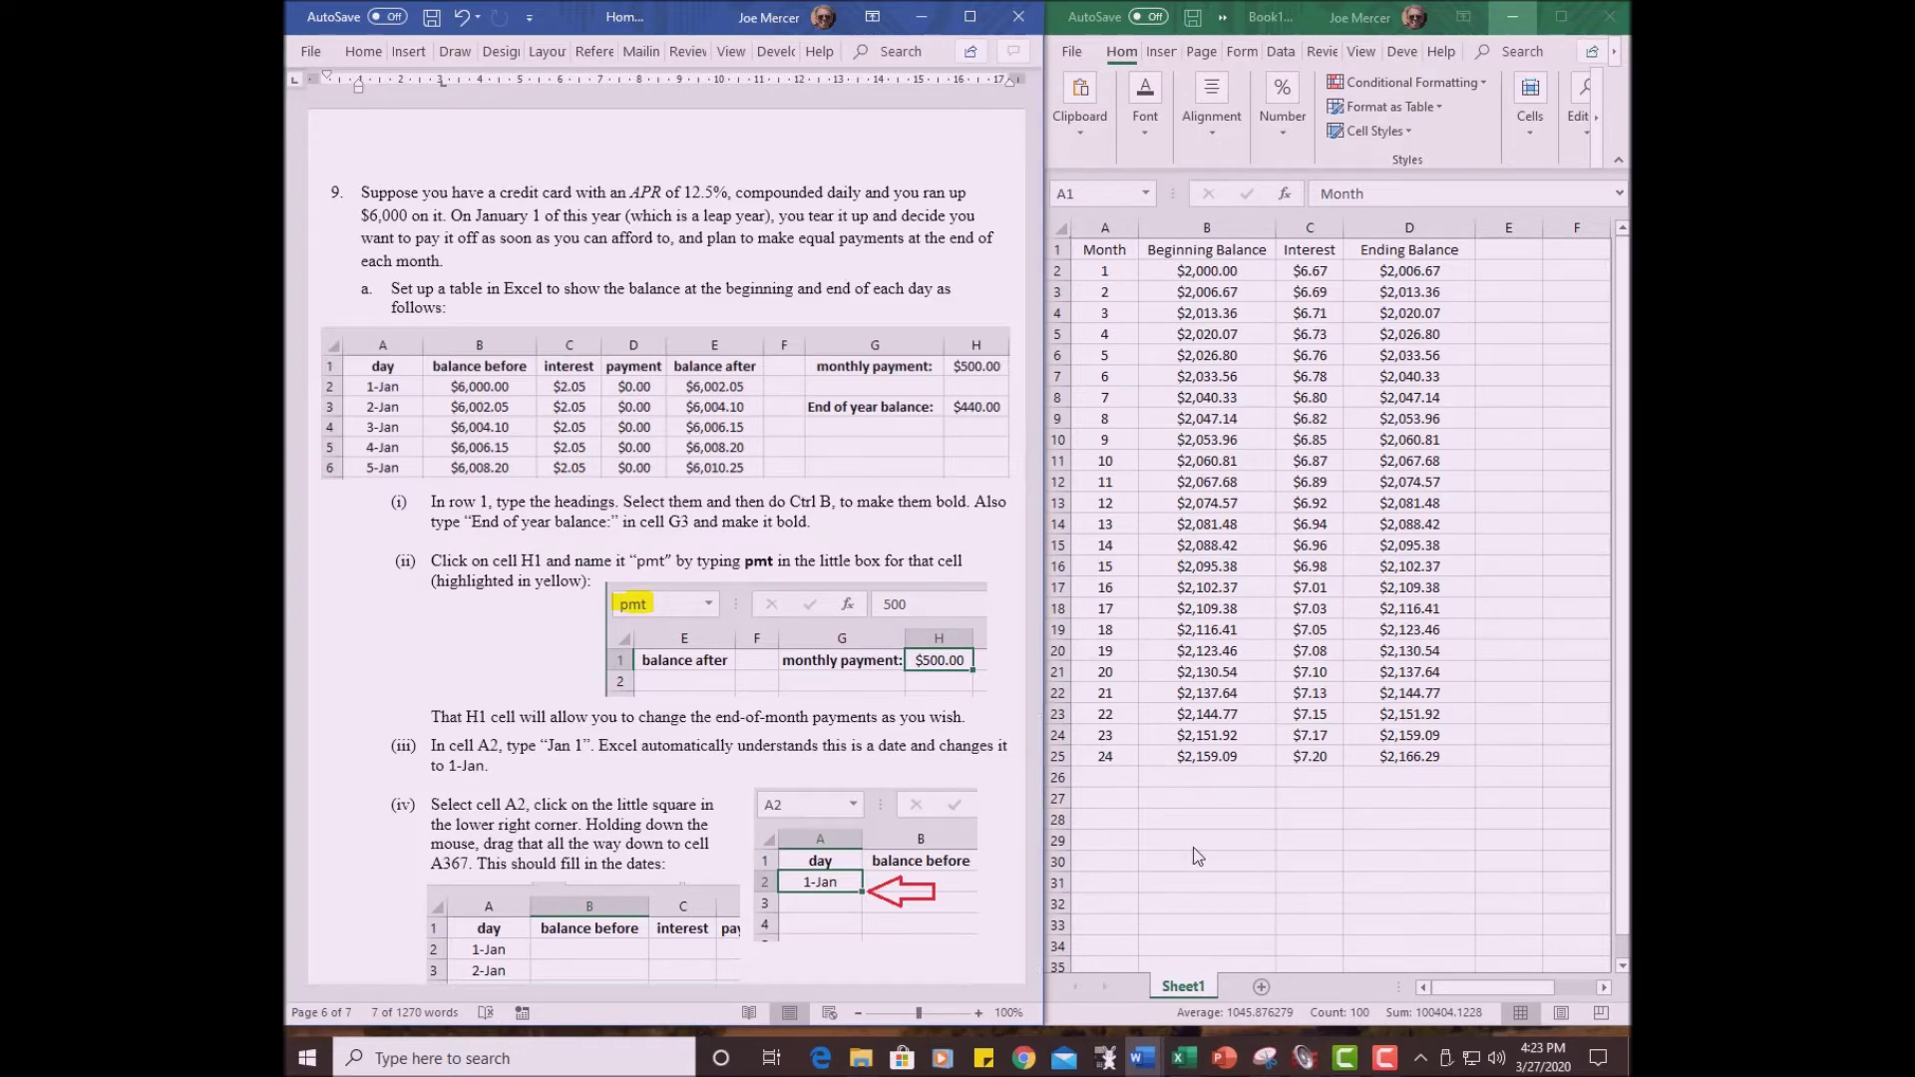
{"action": "key", "text": "alt+Tab"}
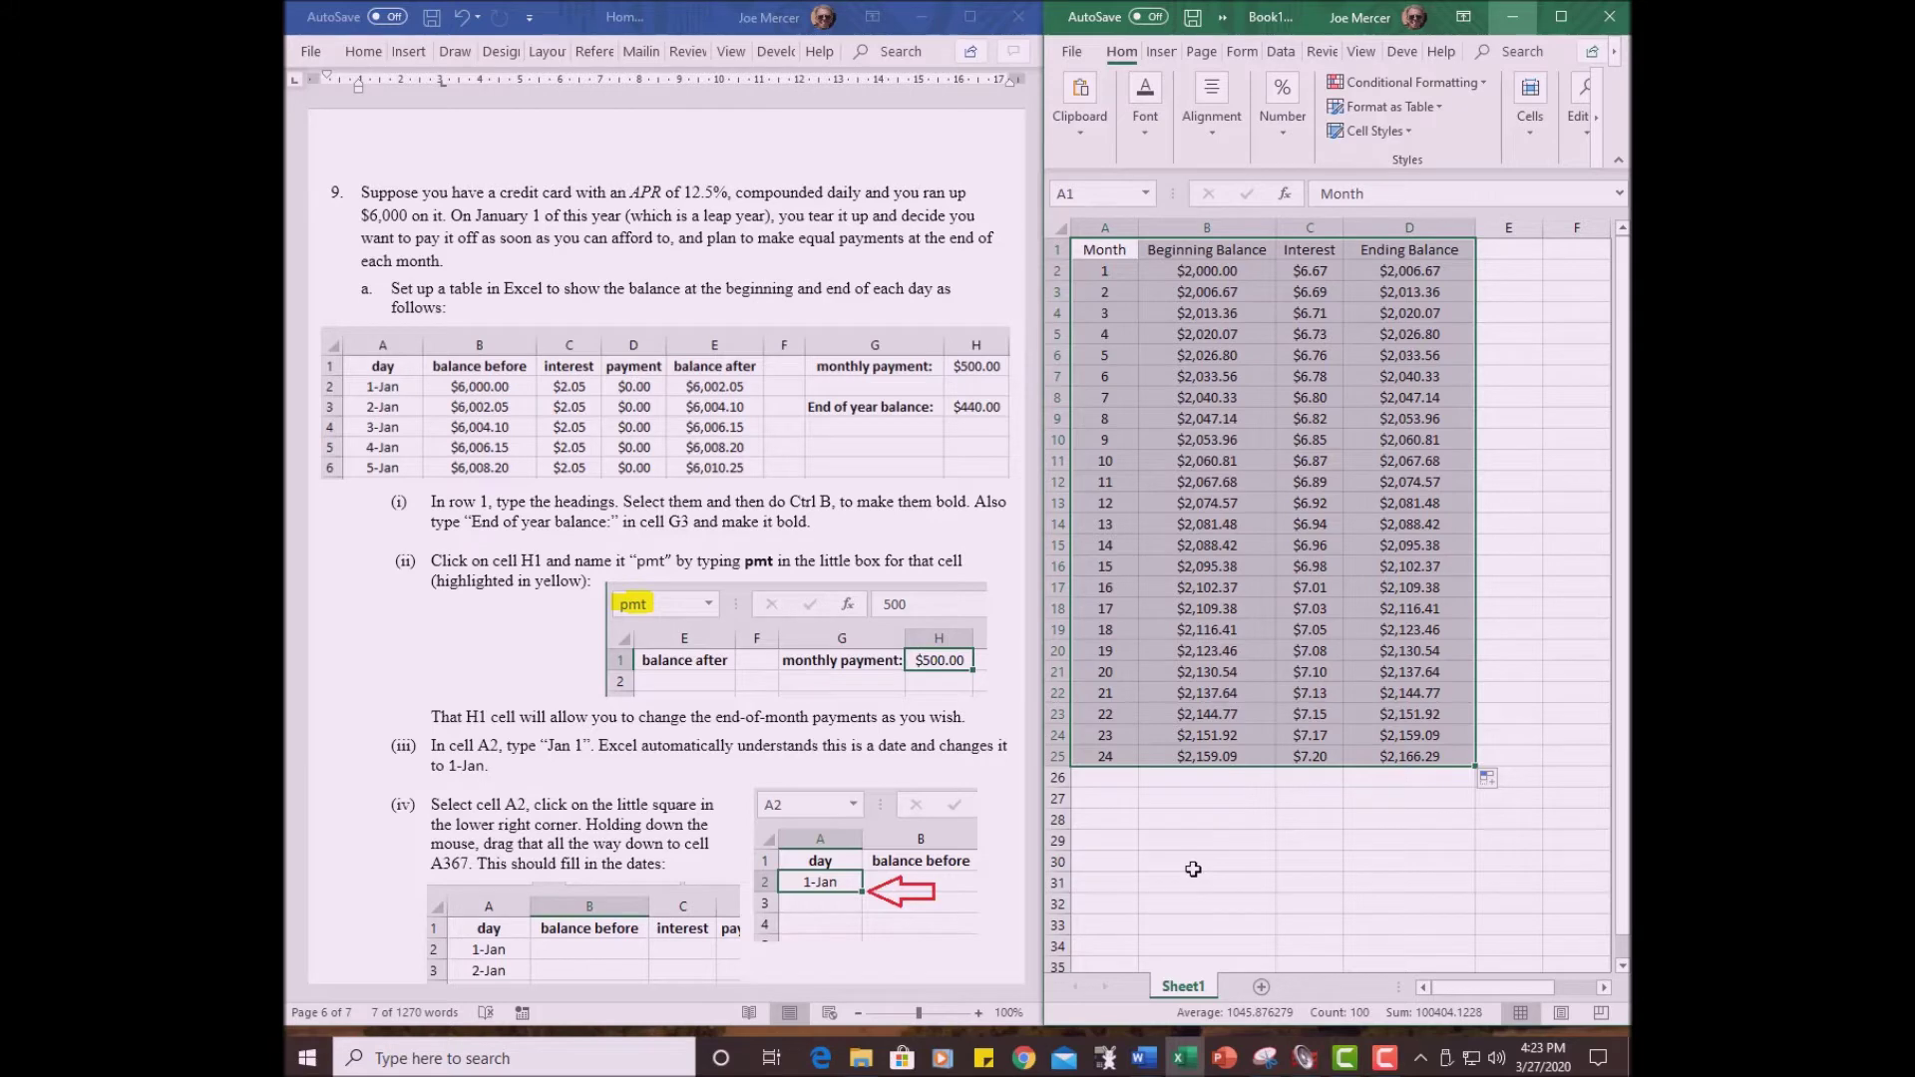
{"action": "key", "text": "ctrl+c"}
{"action": "left_click", "coordinate": [1193, 869]}
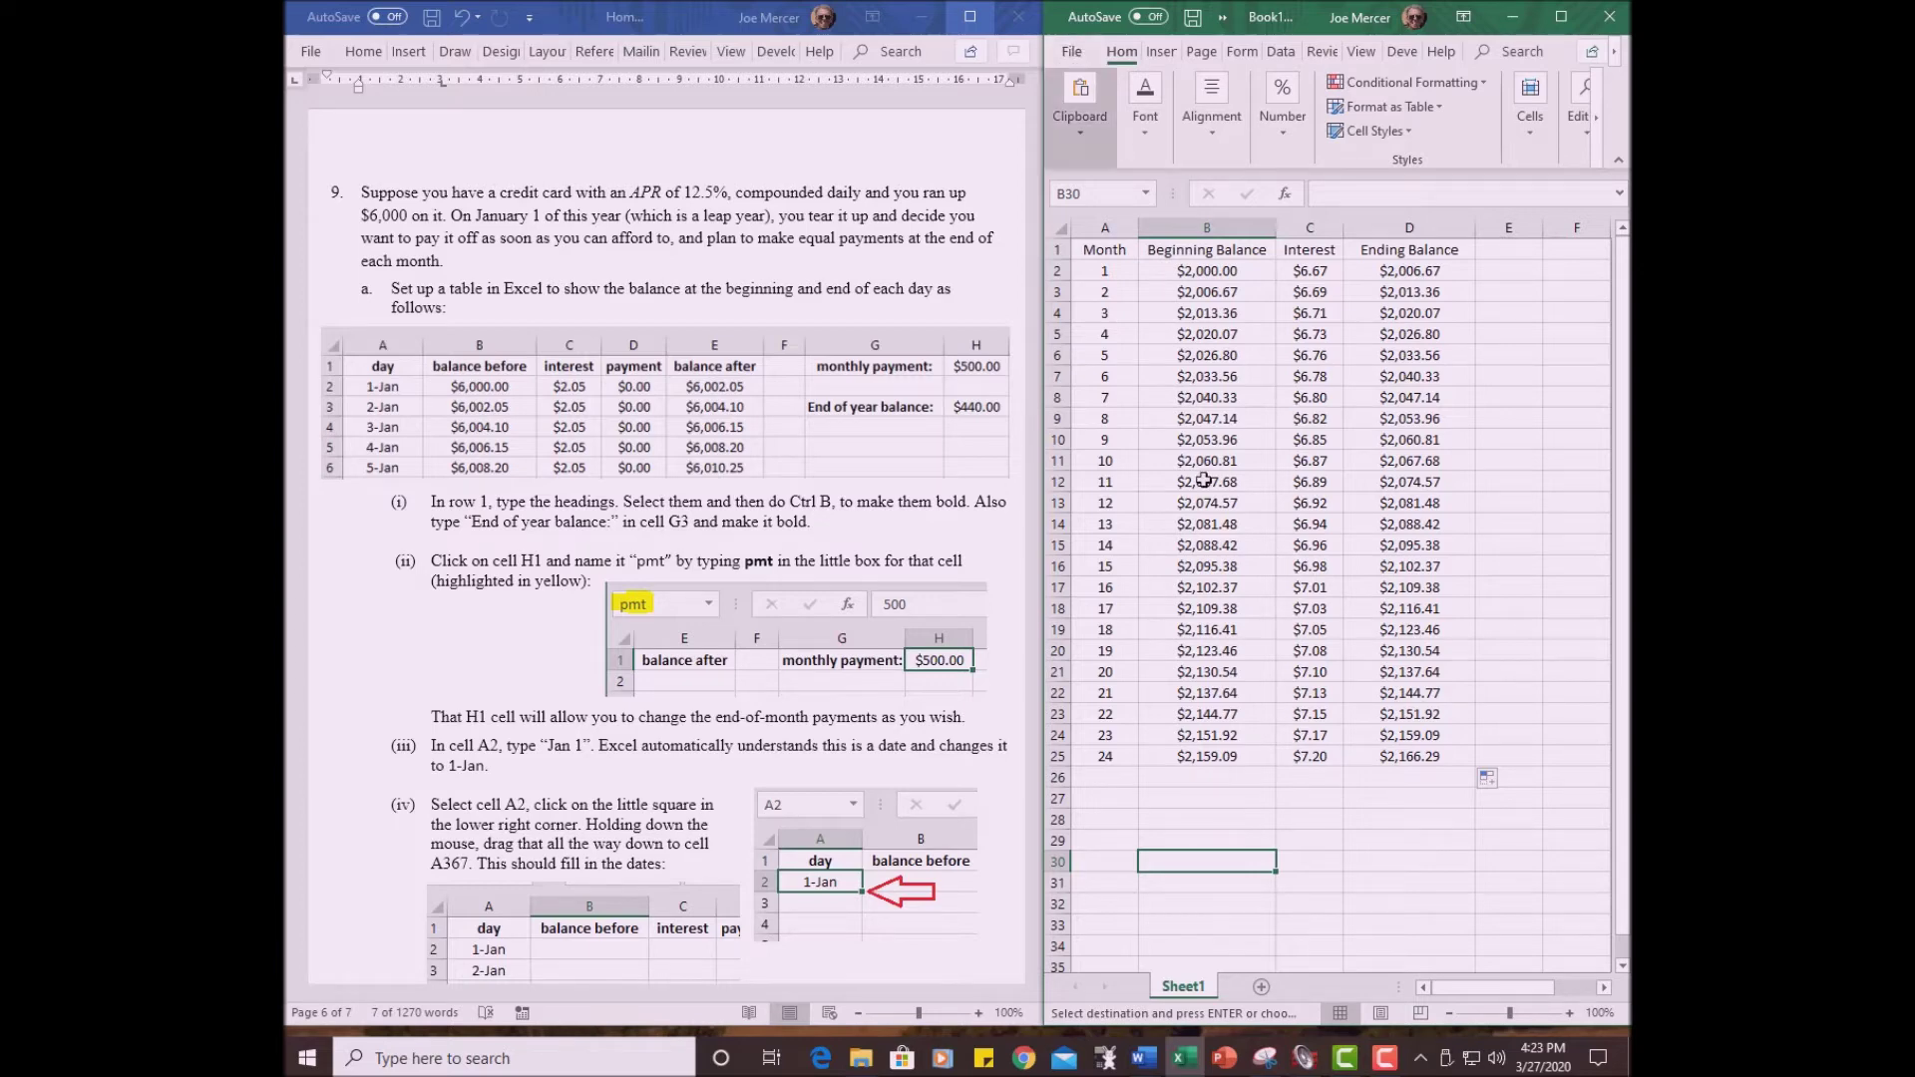
{"action": "left_click", "coordinate": [1322, 824]}
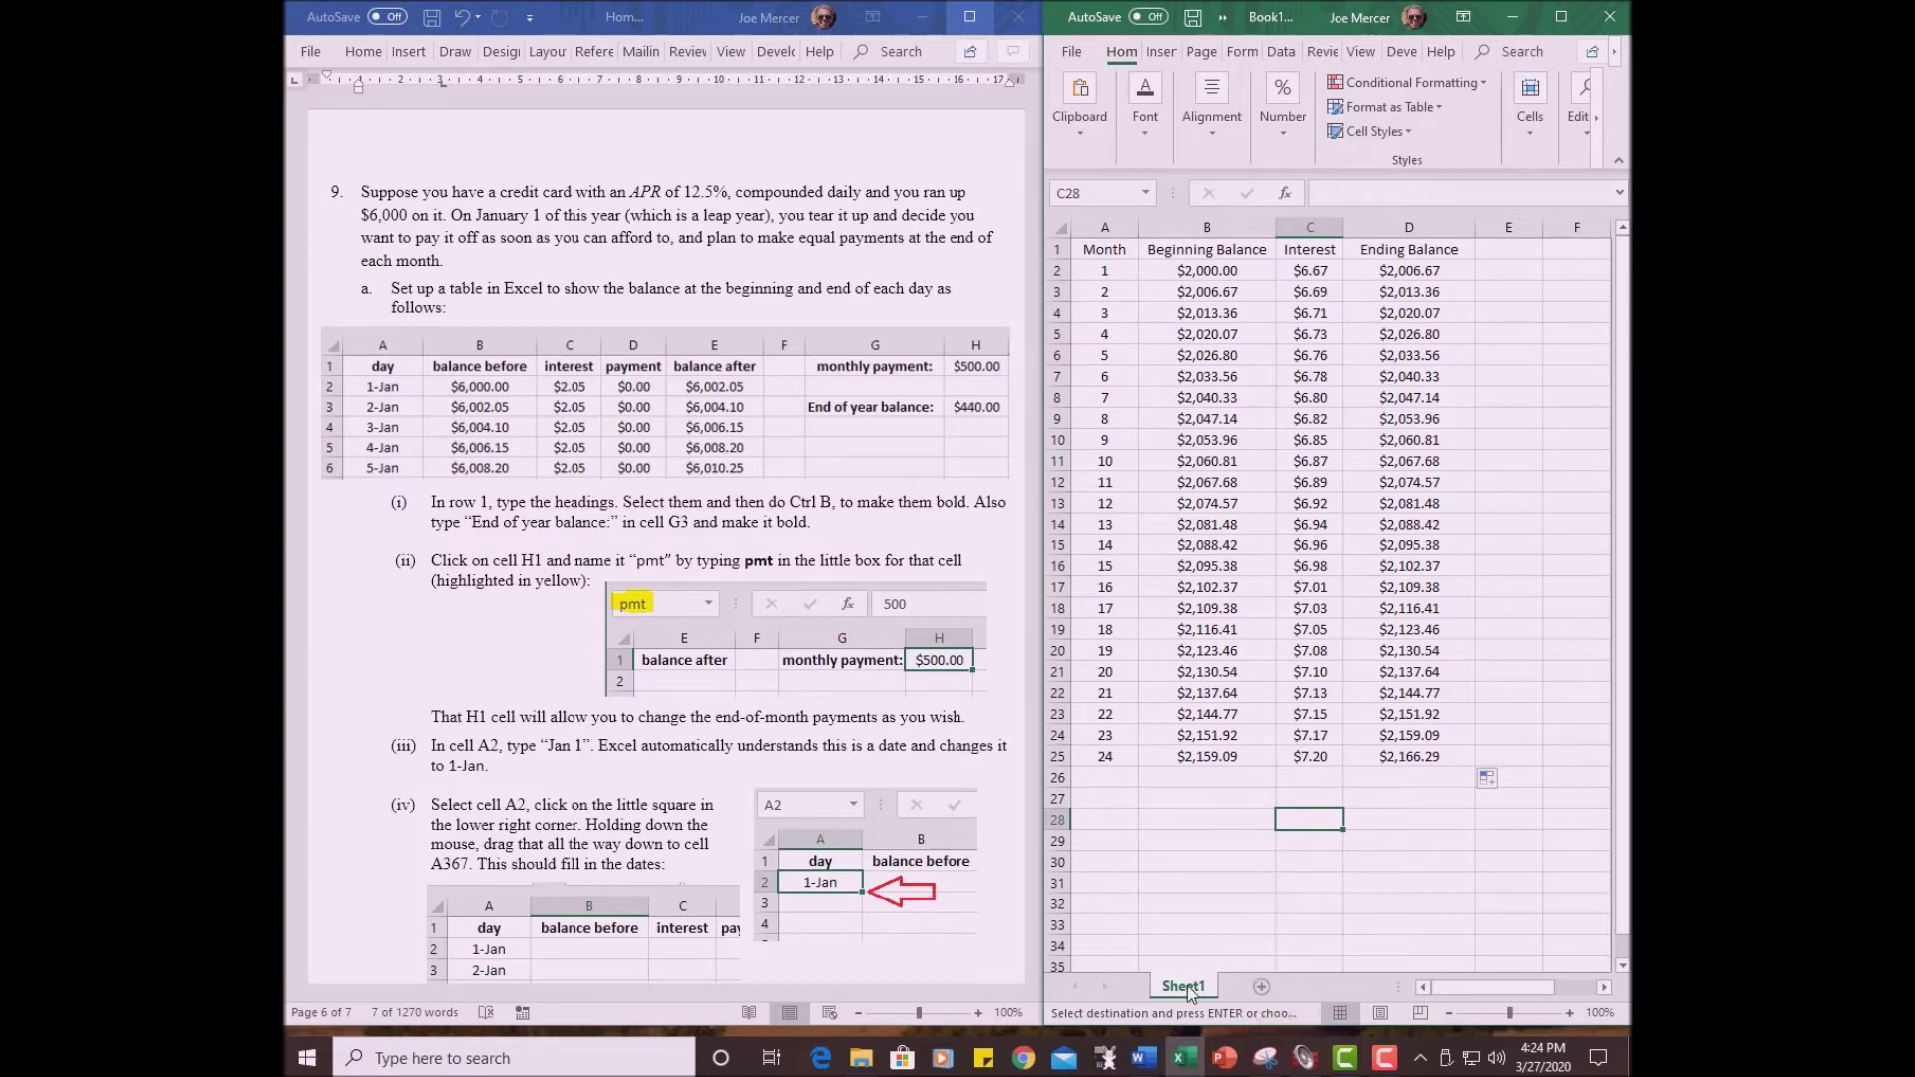
- Add a blank worksheet and widen columns B, D and E (E to 13.57)
{"action": "left_click", "coordinate": [1263, 988]}
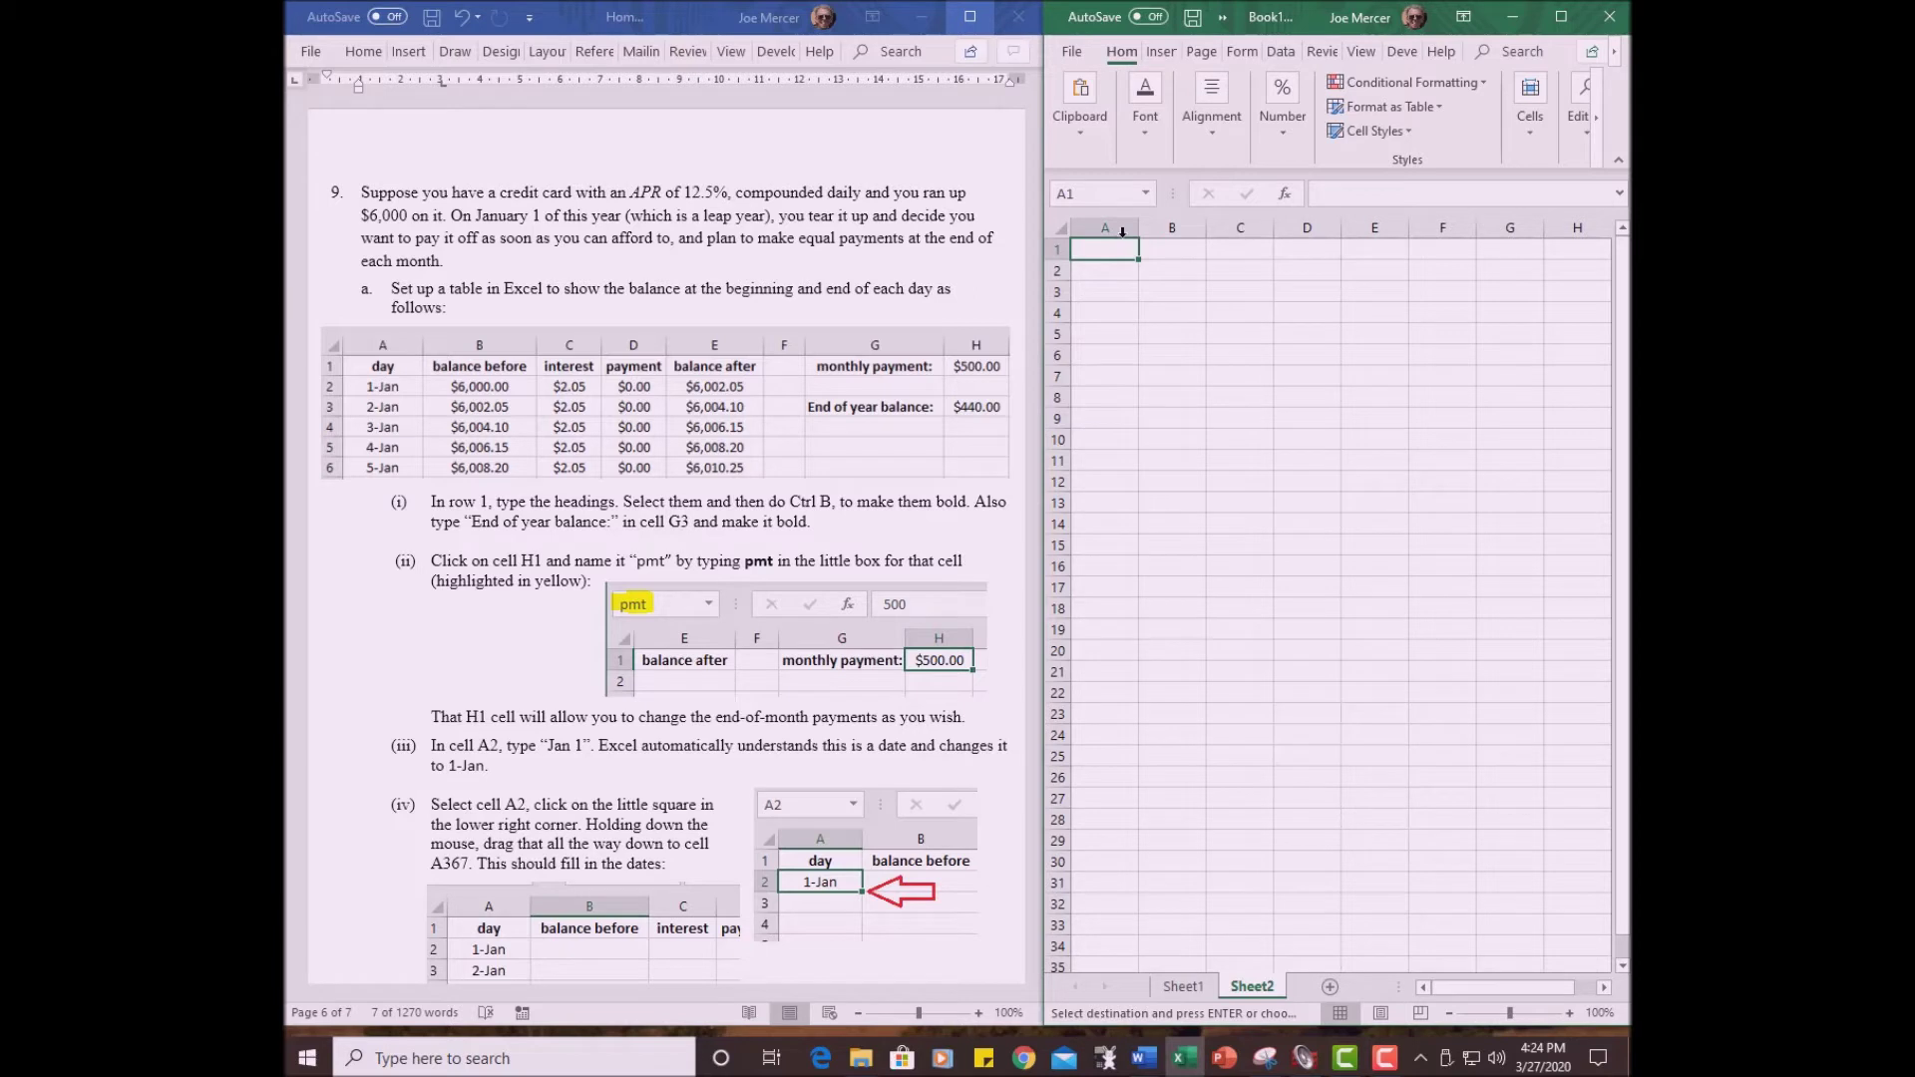
{"action": "left_click", "coordinate": [1174, 228]}
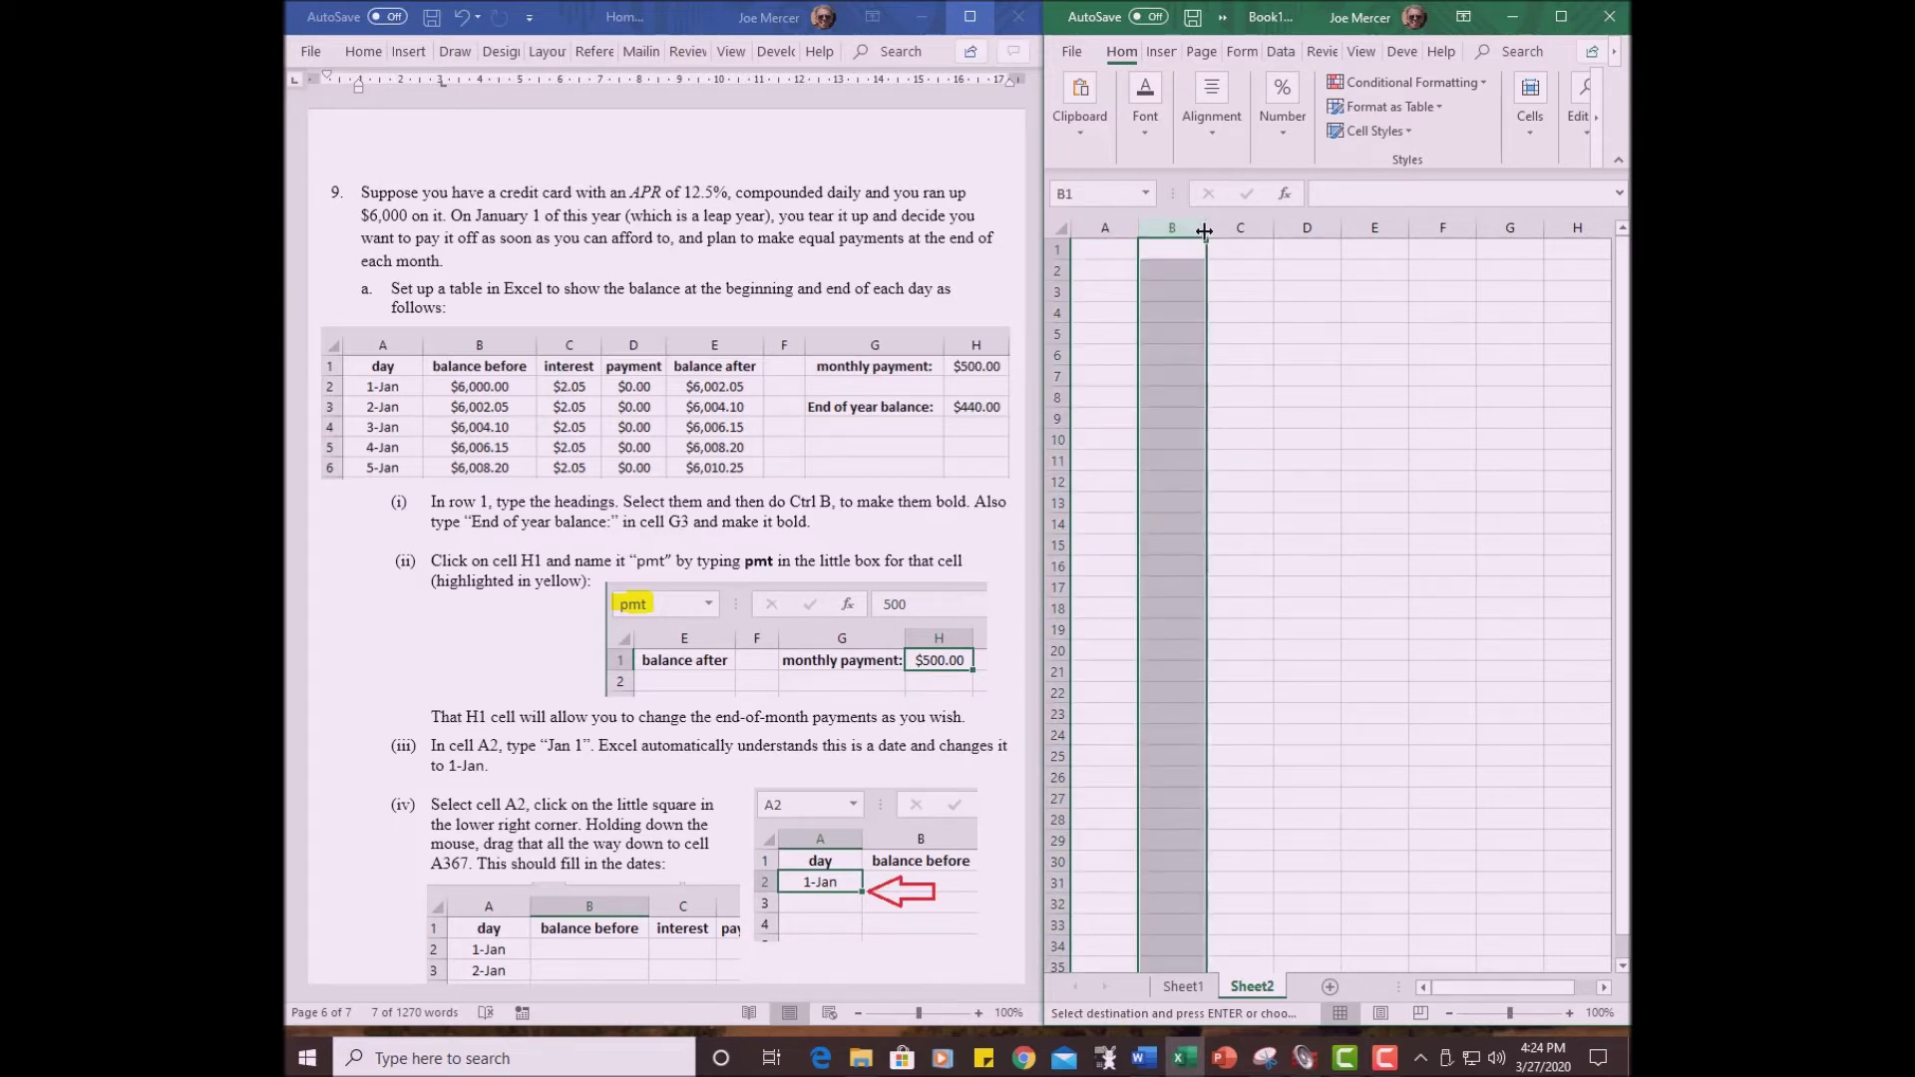
{"action": "left_click_drag", "start_coordinate": [1204, 231], "coordinate": [1264, 232]}
{"action": "left_click", "coordinate": [1382, 236]}
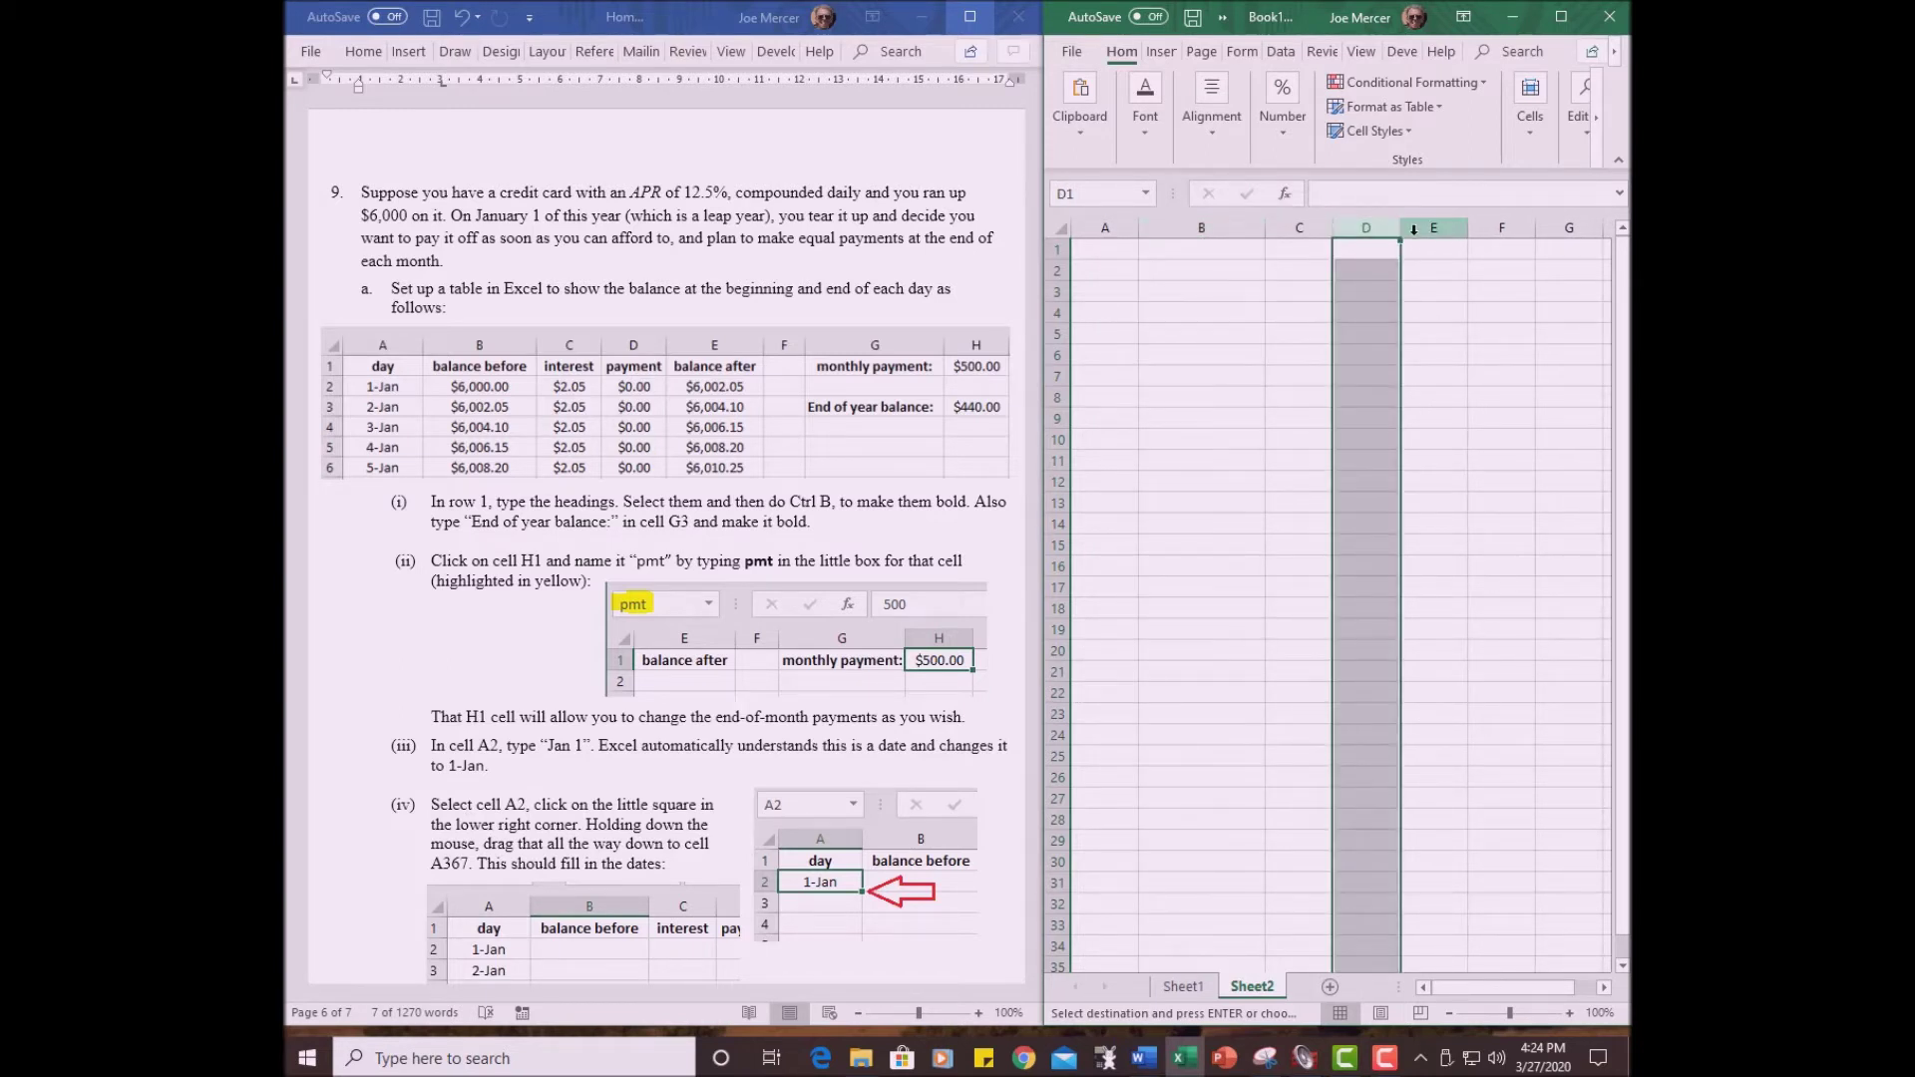
{"action": "left_click_drag", "start_coordinate": [1400, 231], "coordinate": [1413, 231]}
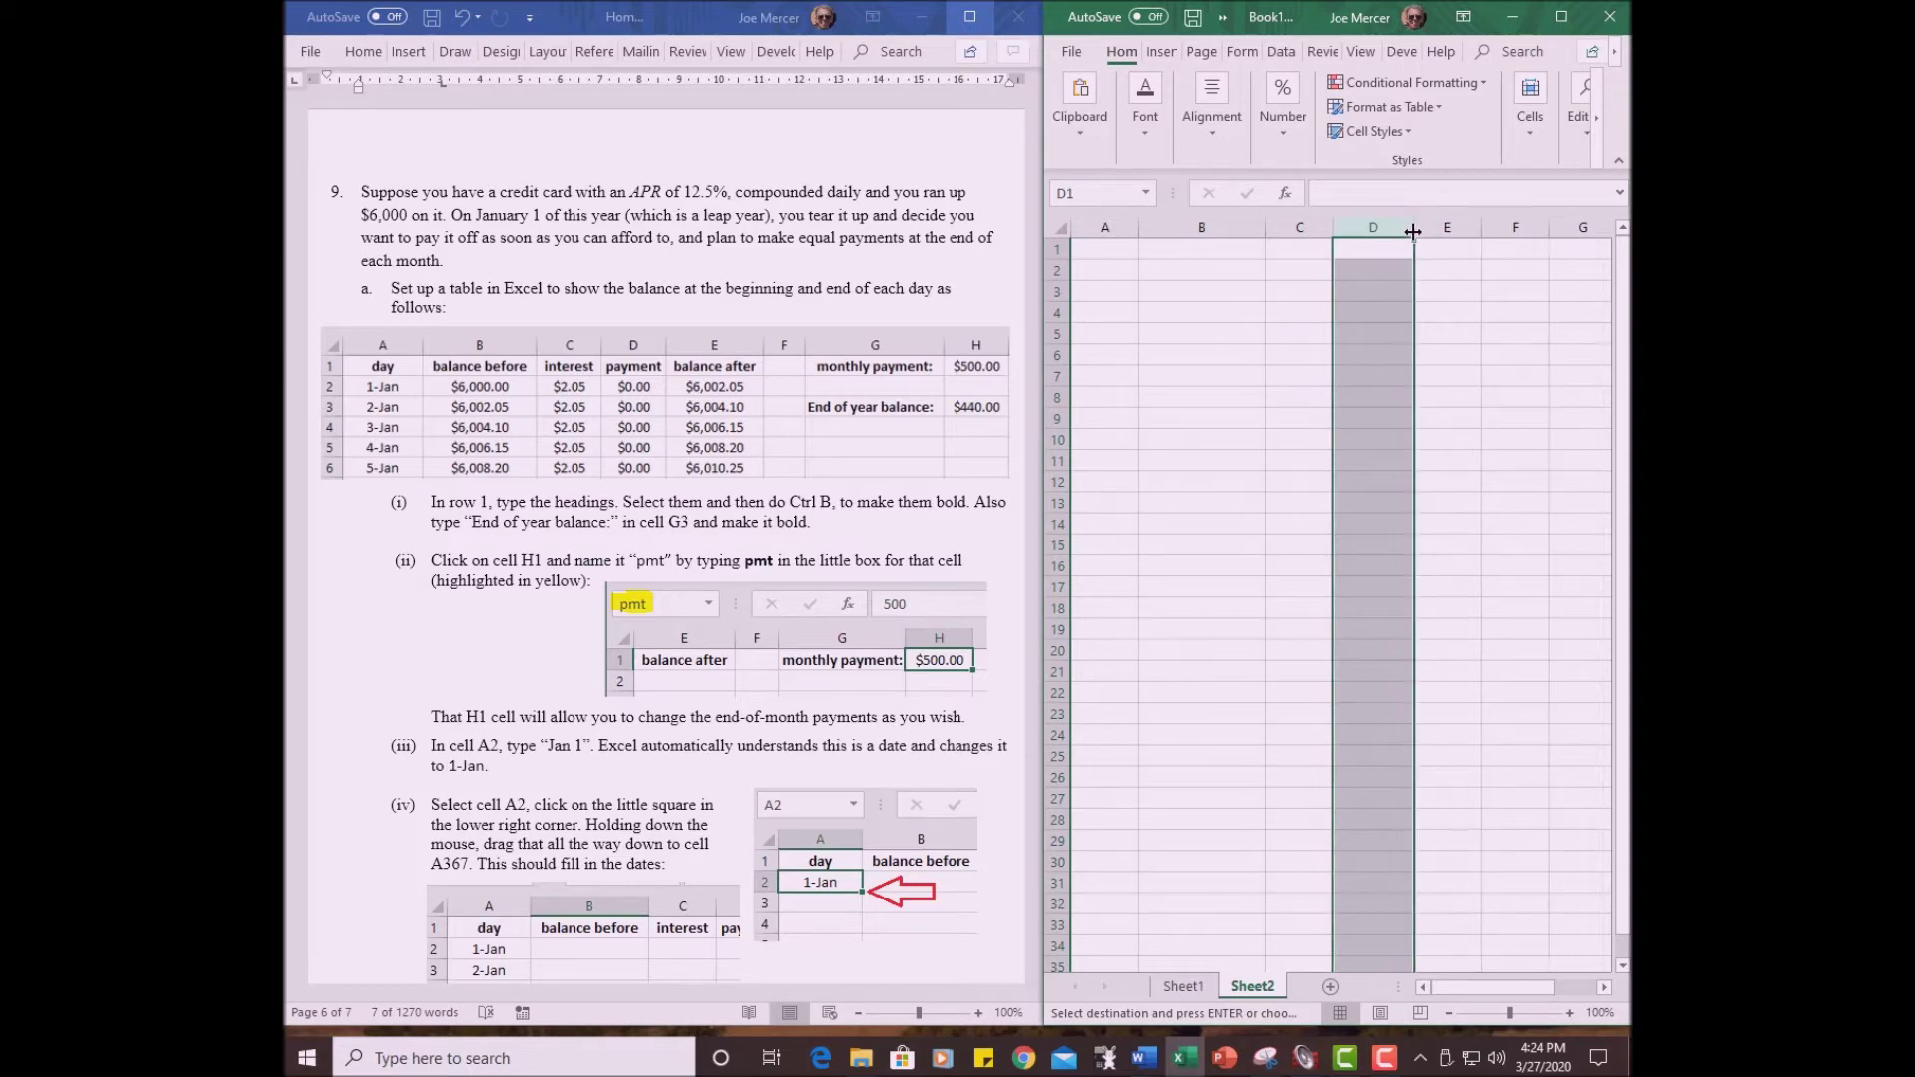
{"action": "left_click", "coordinate": [1459, 230]}
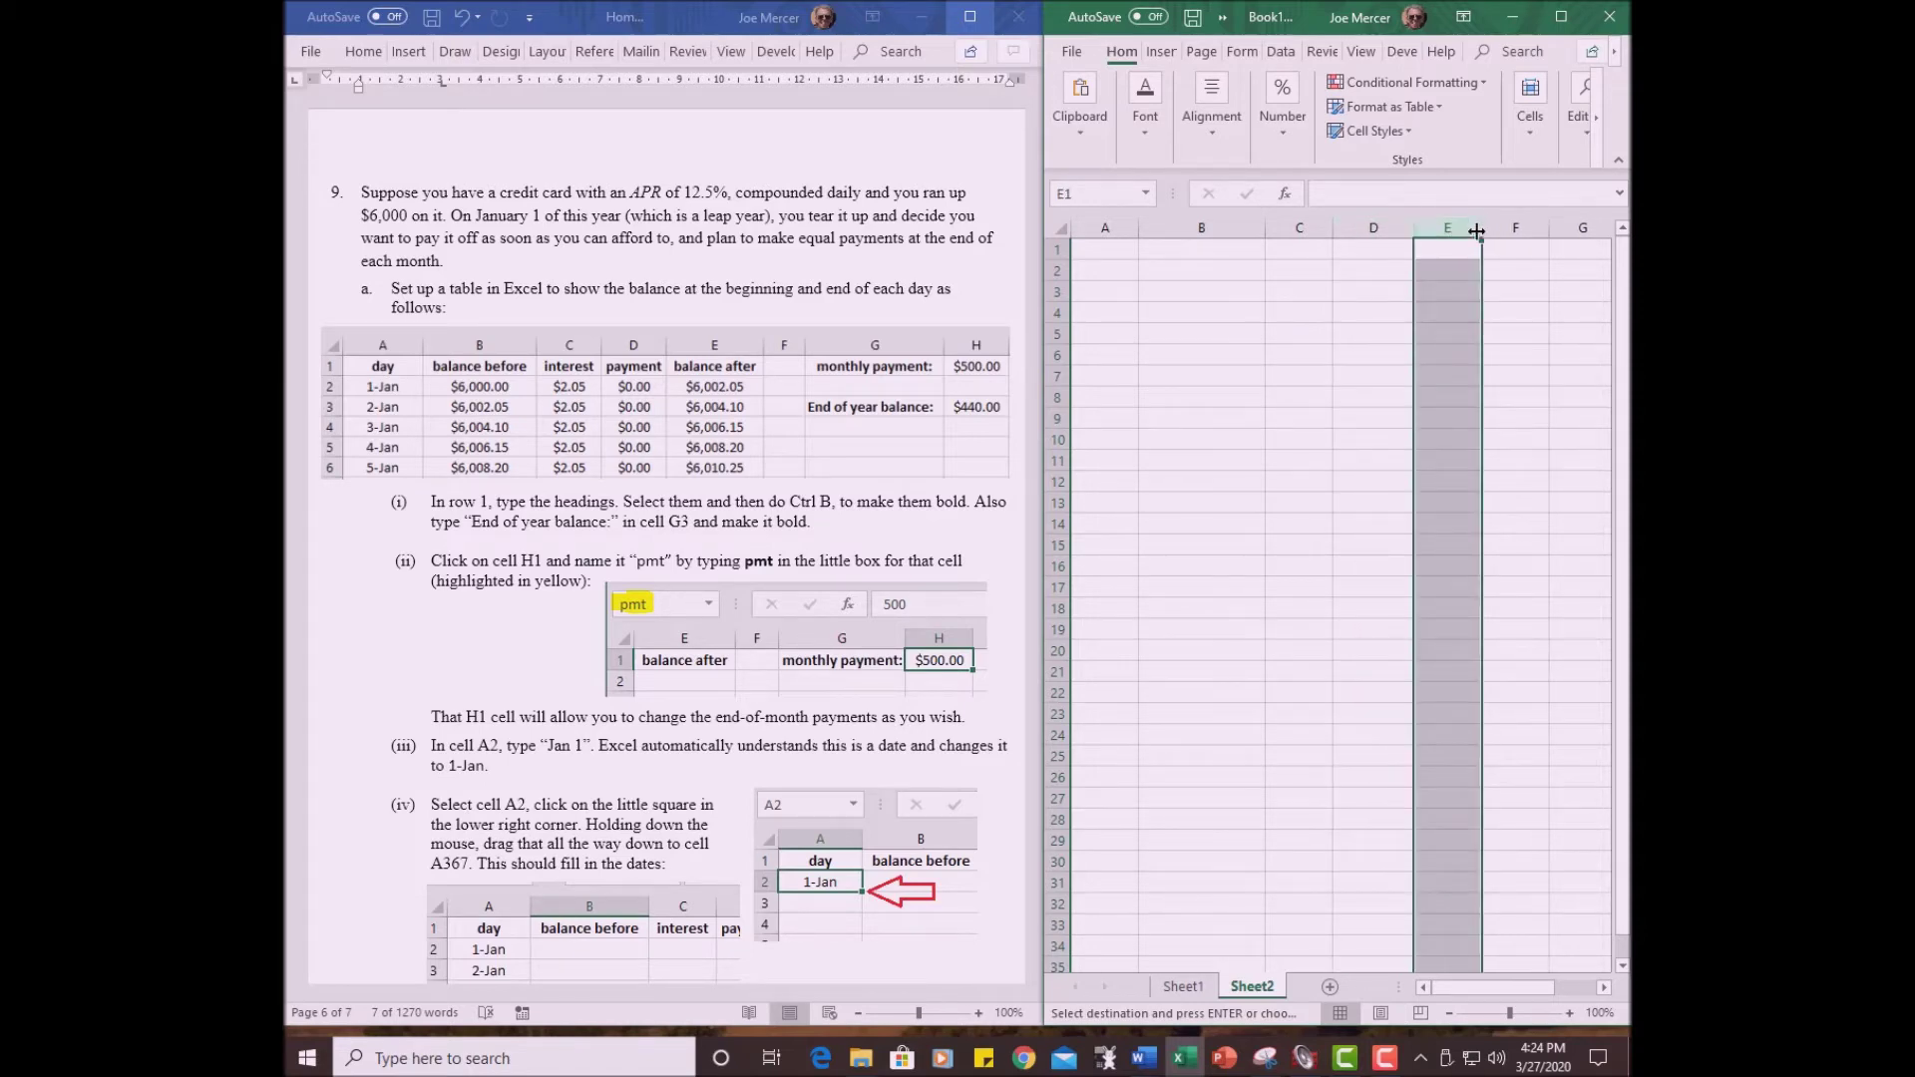
{"action": "left_click_drag", "start_coordinate": [1477, 232], "coordinate": [1523, 230]}
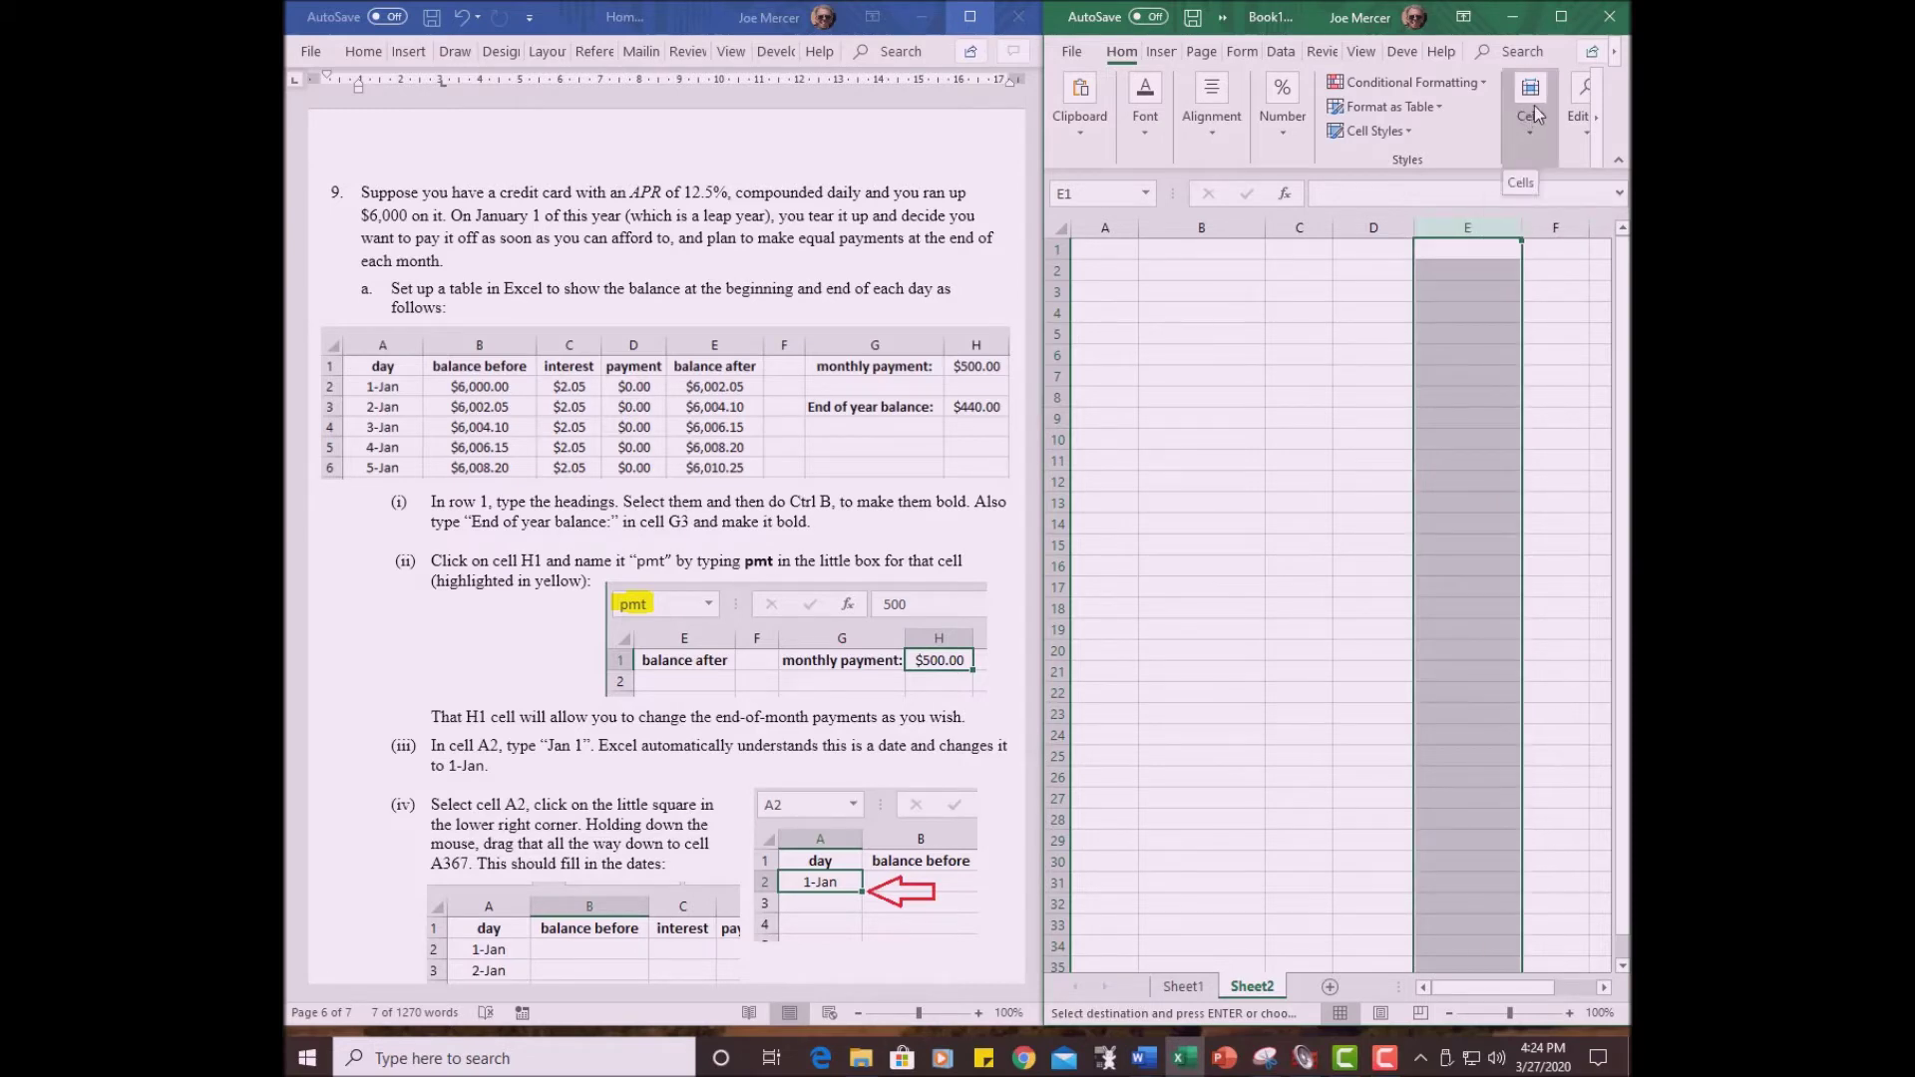
- Widen column G, then set the workbook beside the Word instructions
{"action": "left_click", "coordinate": [1561, 17]}
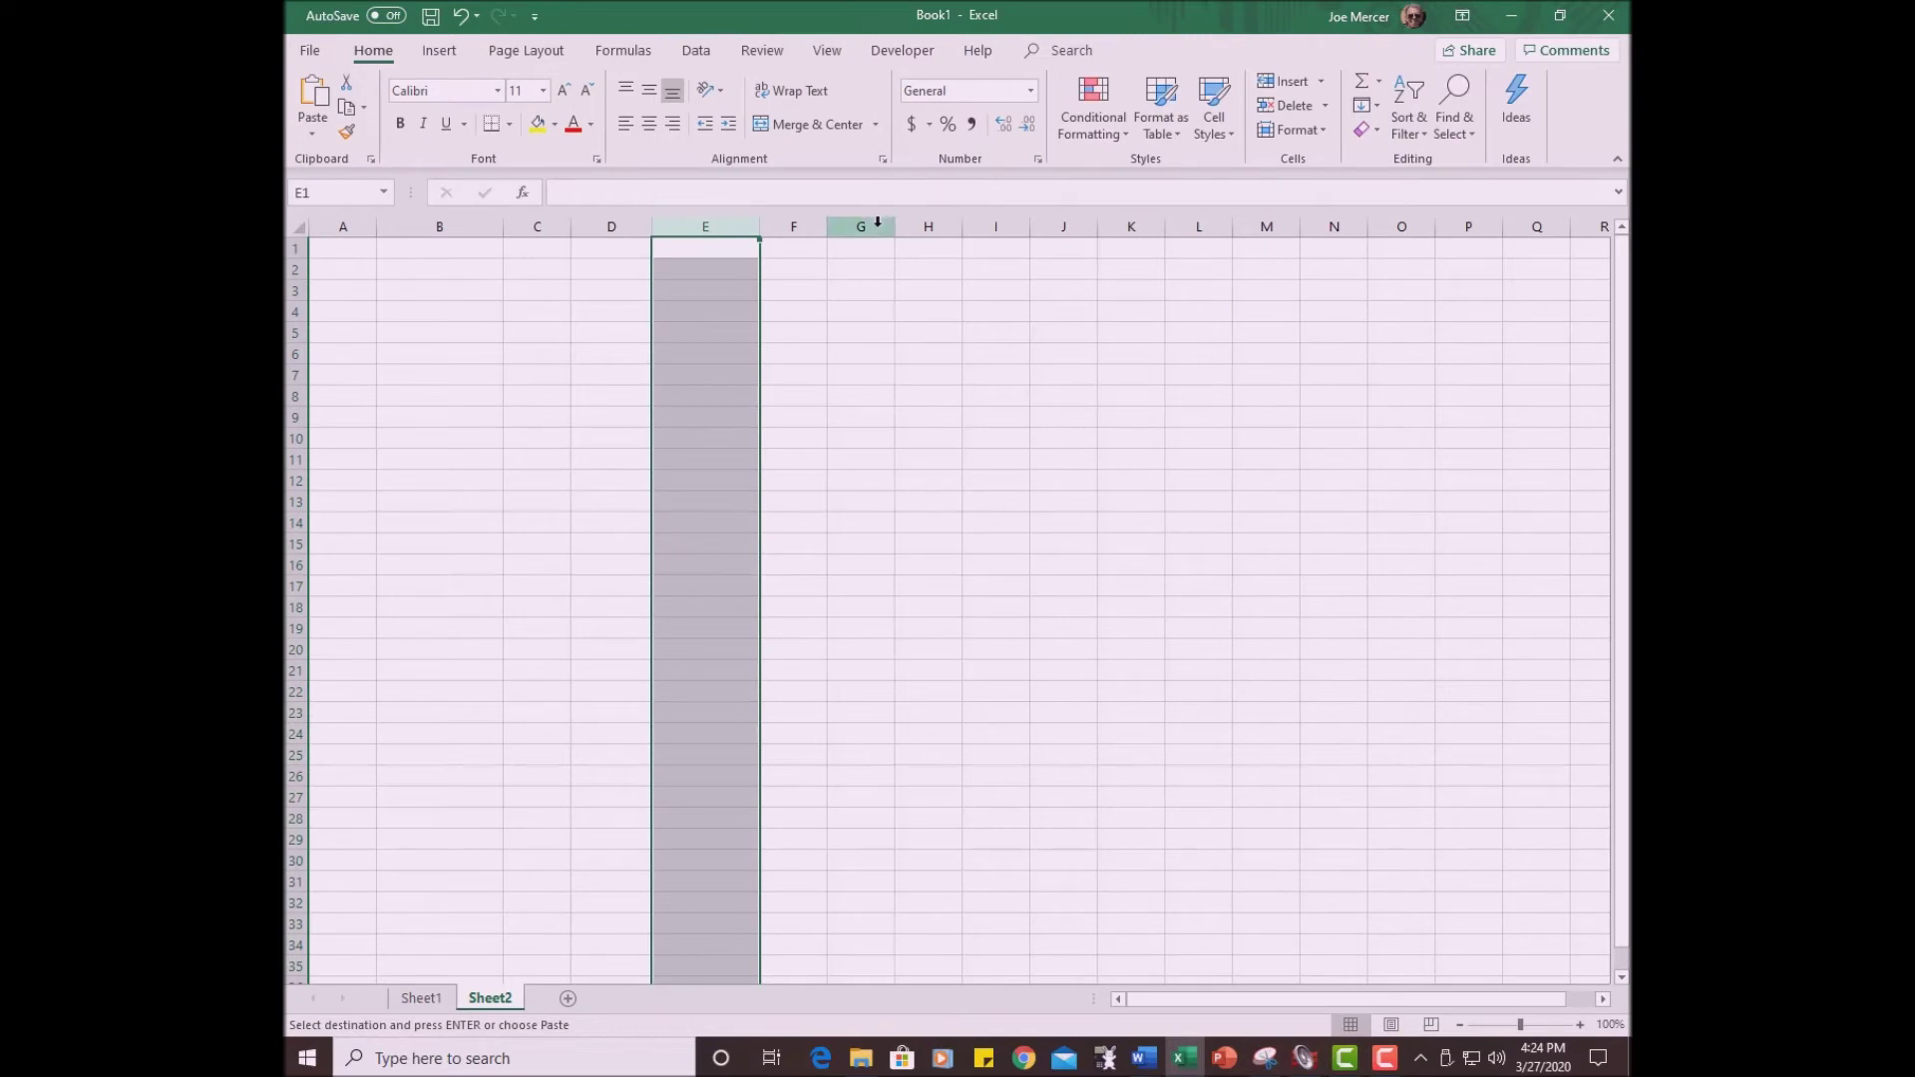
{"action": "left_click", "coordinate": [878, 225]}
{"action": "left_click_drag", "start_coordinate": [896, 230], "coordinate": [933, 230]}
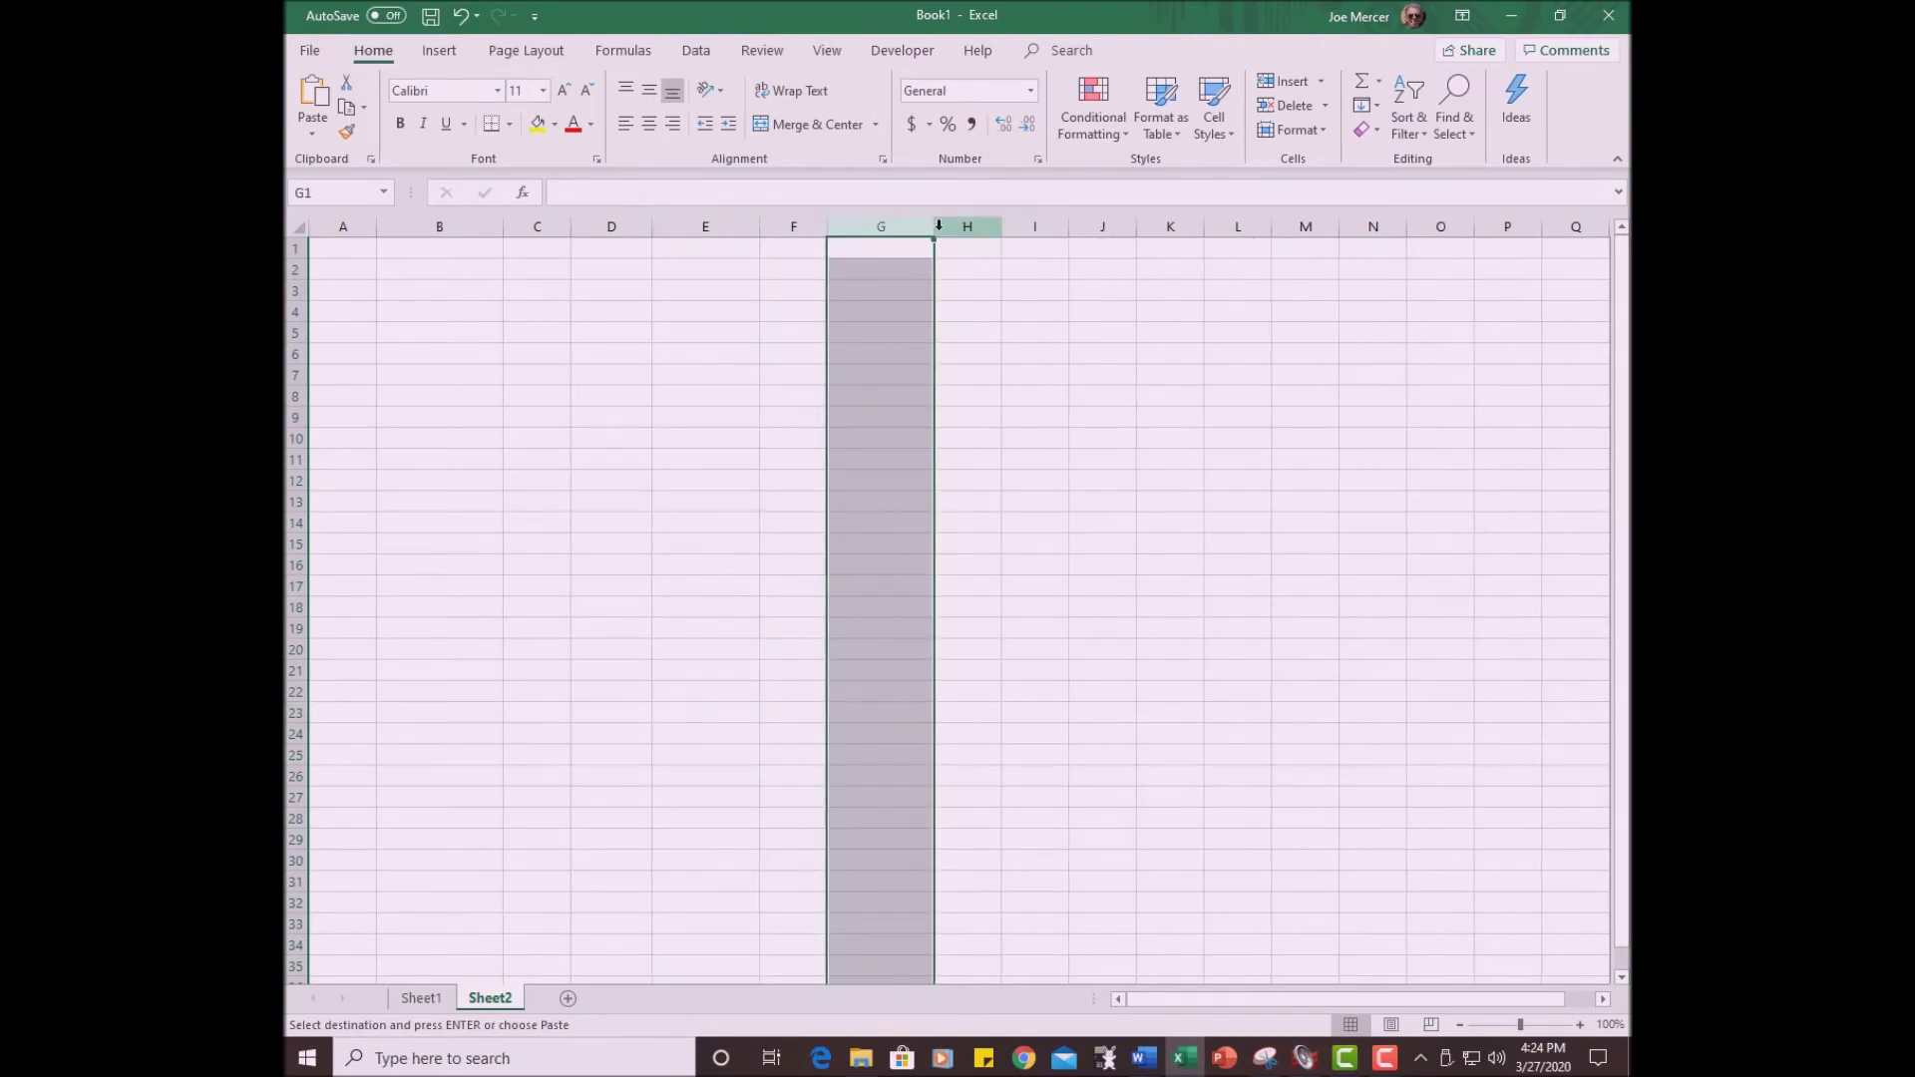
{"action": "left_click", "coordinate": [1561, 18]}
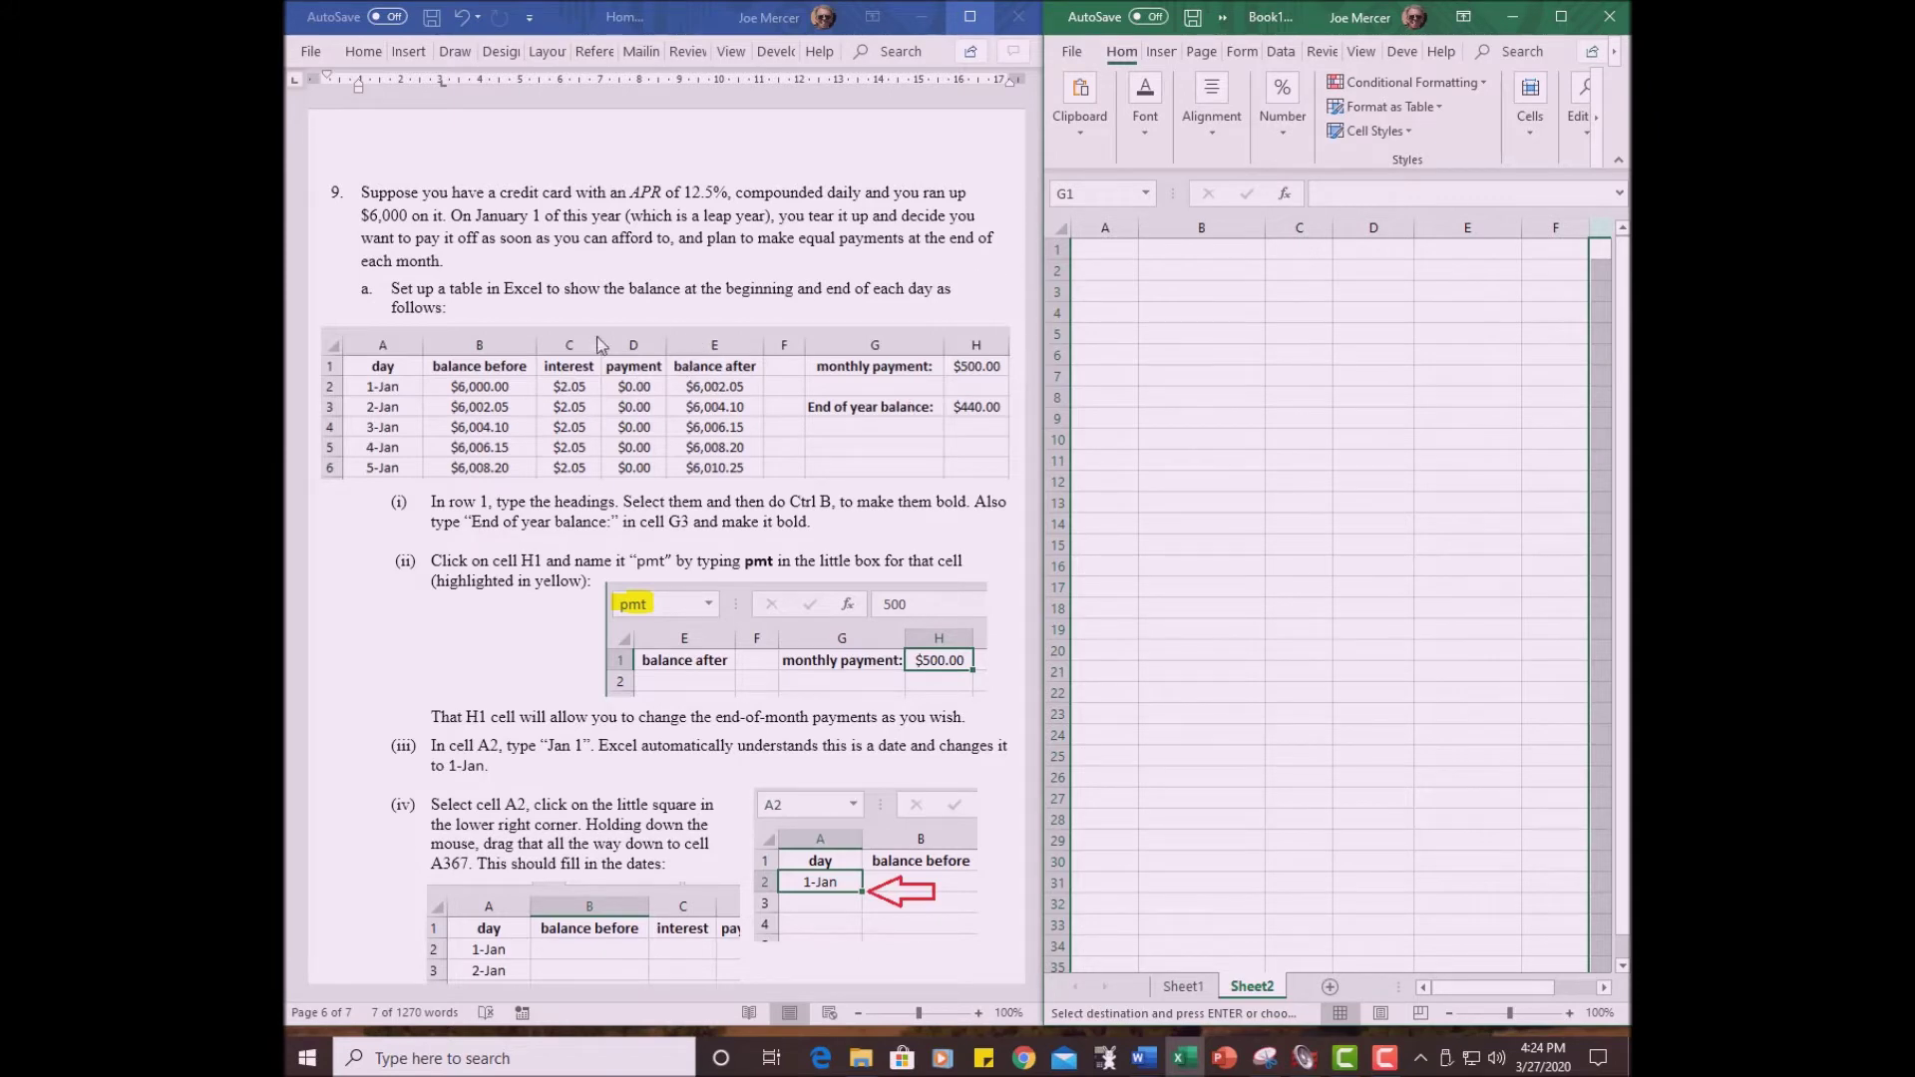
- Enter the headings day, balance before and interest in A1:C1
{"action": "left_click", "coordinate": [1101, 253]}
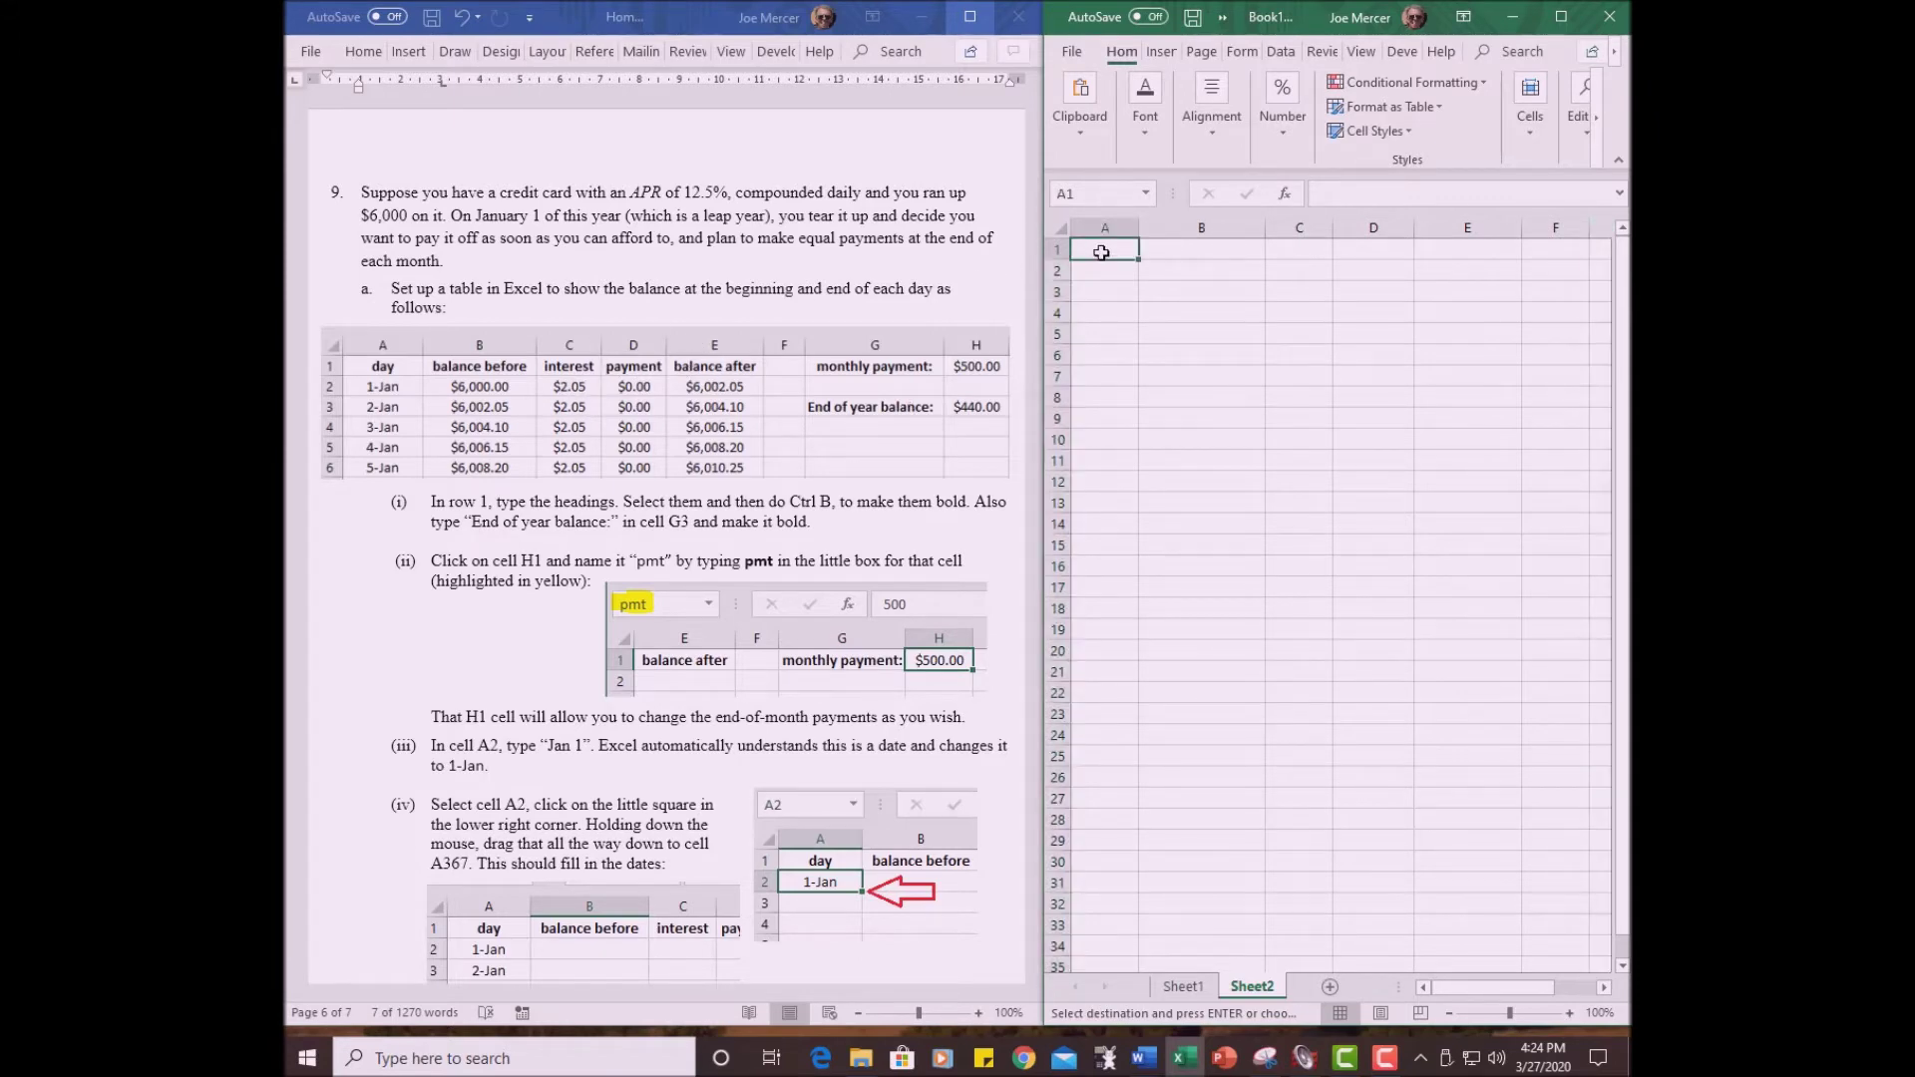
{"action": "type", "text": "day"}
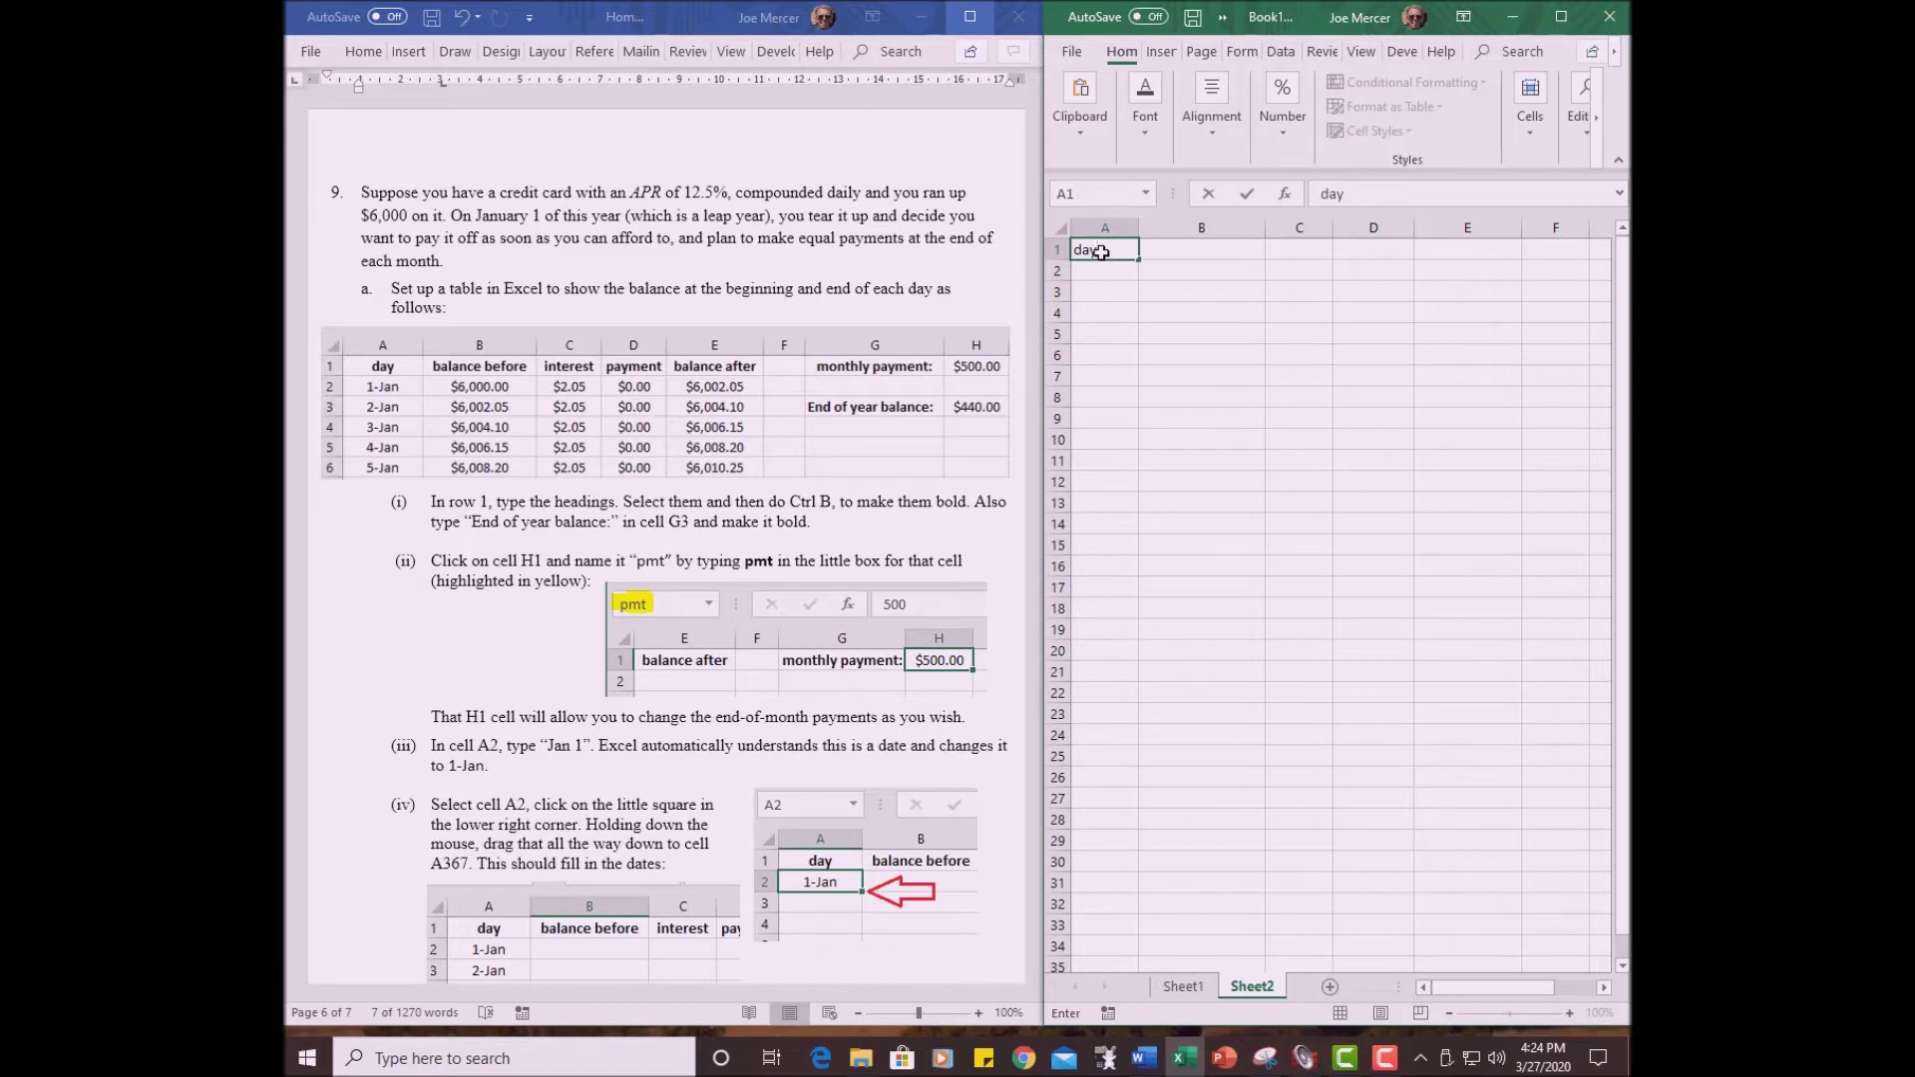
{"action": "key", "text": "Tab"}
{"action": "type", "text": "ba"}
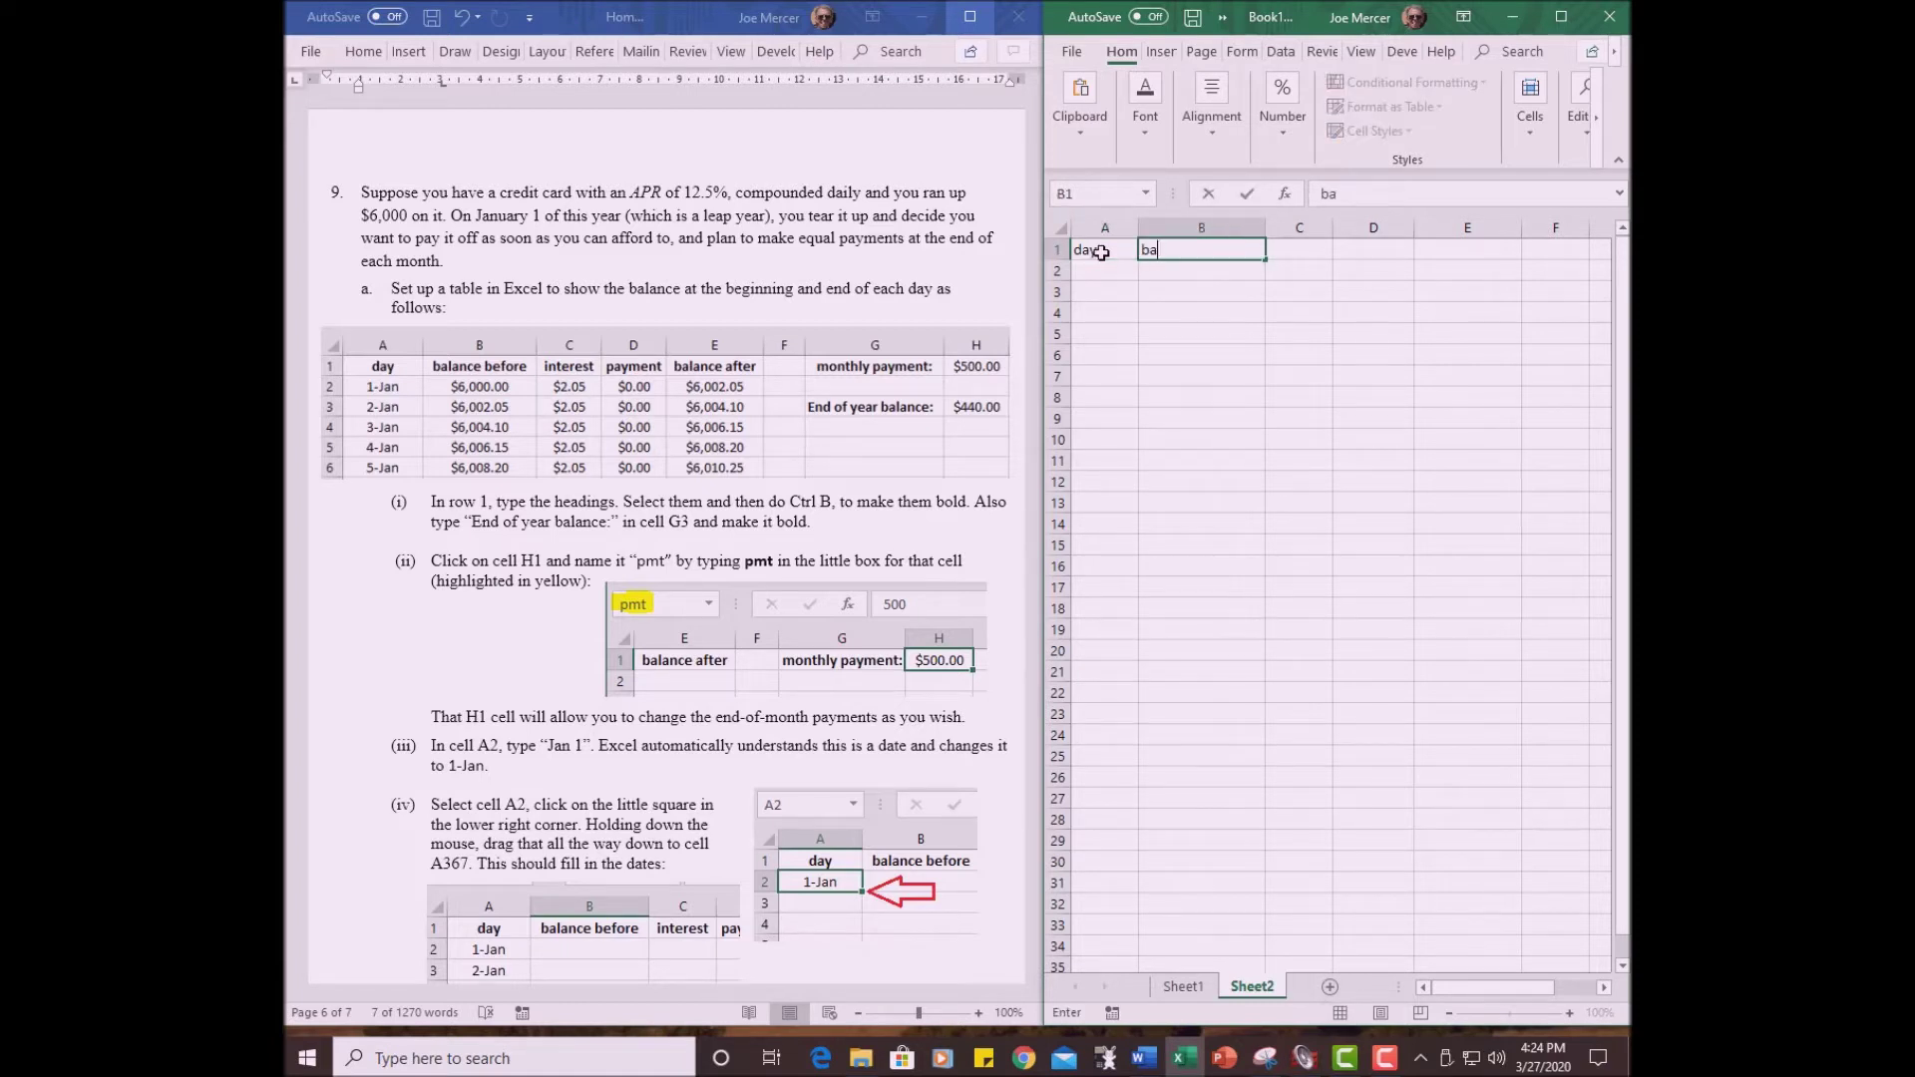
{"action": "type", "text": "lance before"}
{"action": "key", "text": "Tab"}
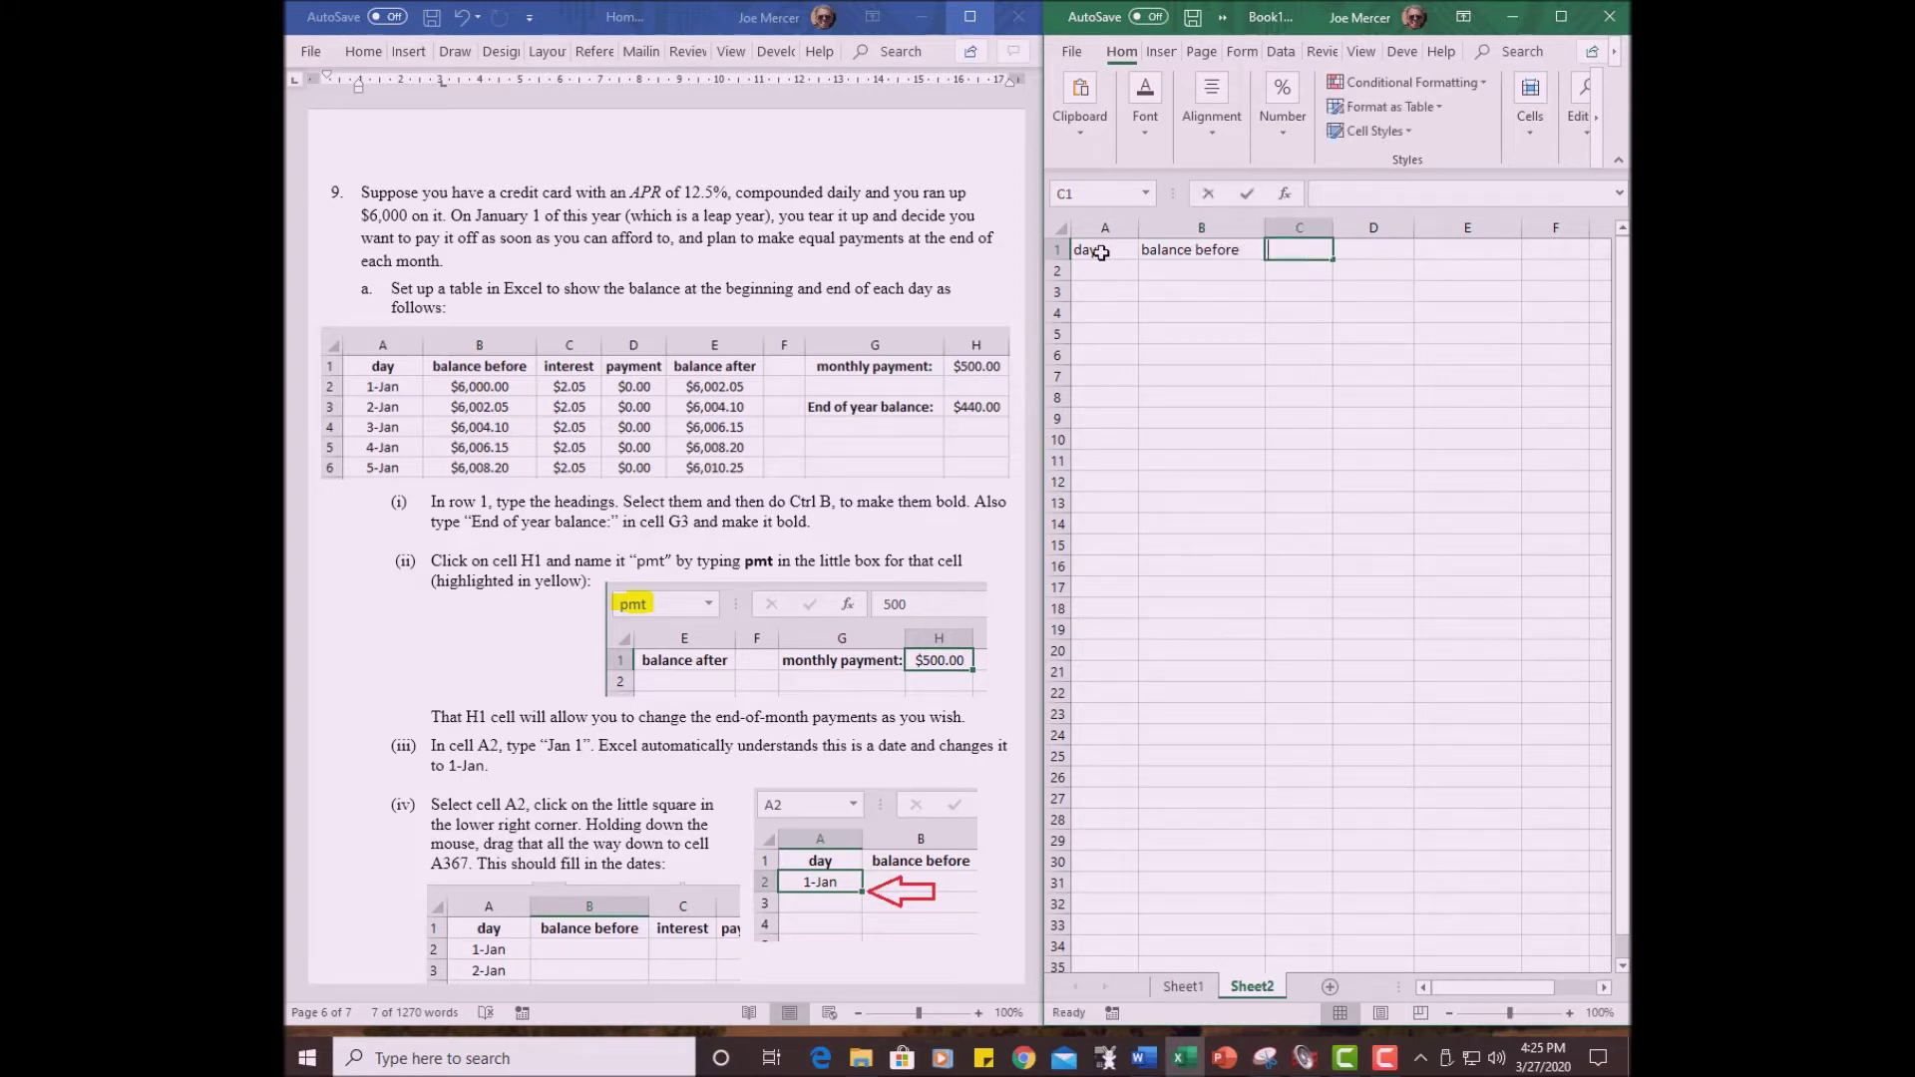
{"action": "type", "text": "interest"}
{"action": "key", "text": "Tab"}
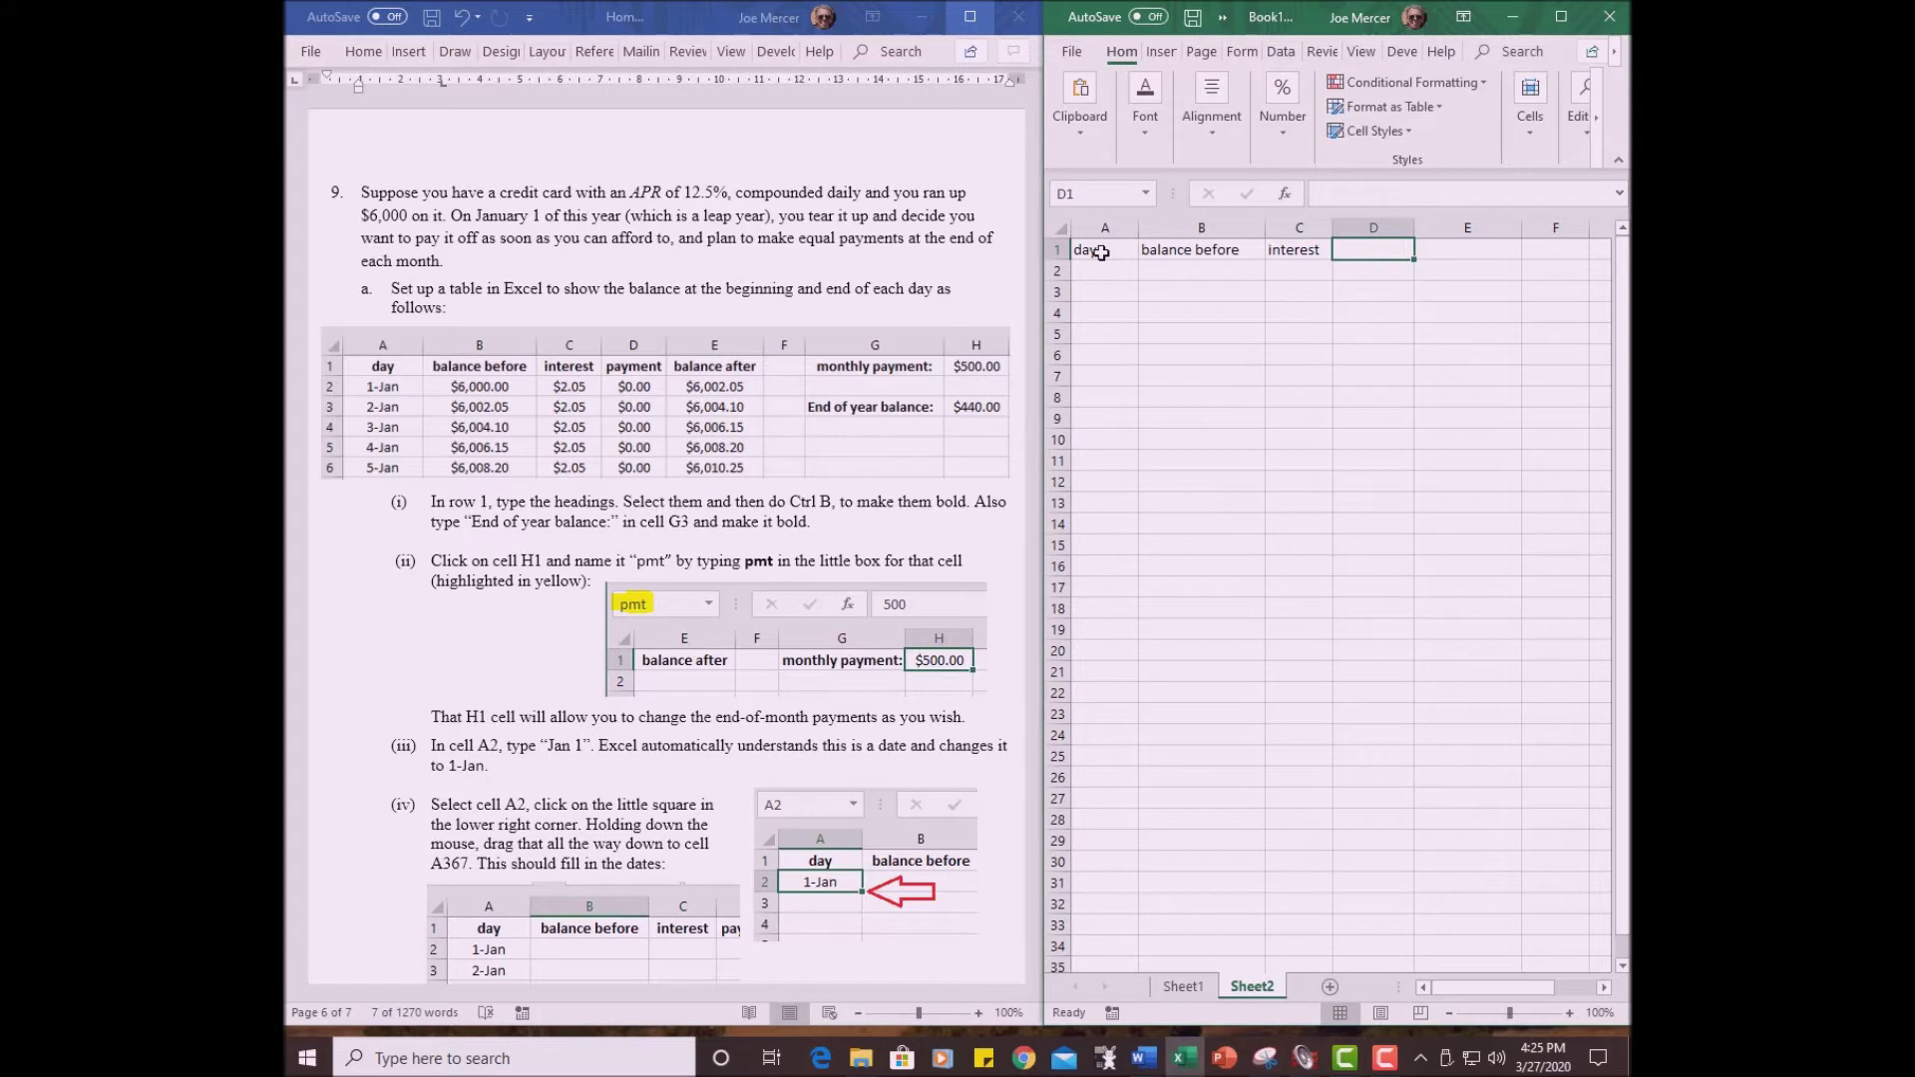
- Add headings payment and balance after in D1:E1, and monthly payment in G1
{"action": "type", "text": "payment"}
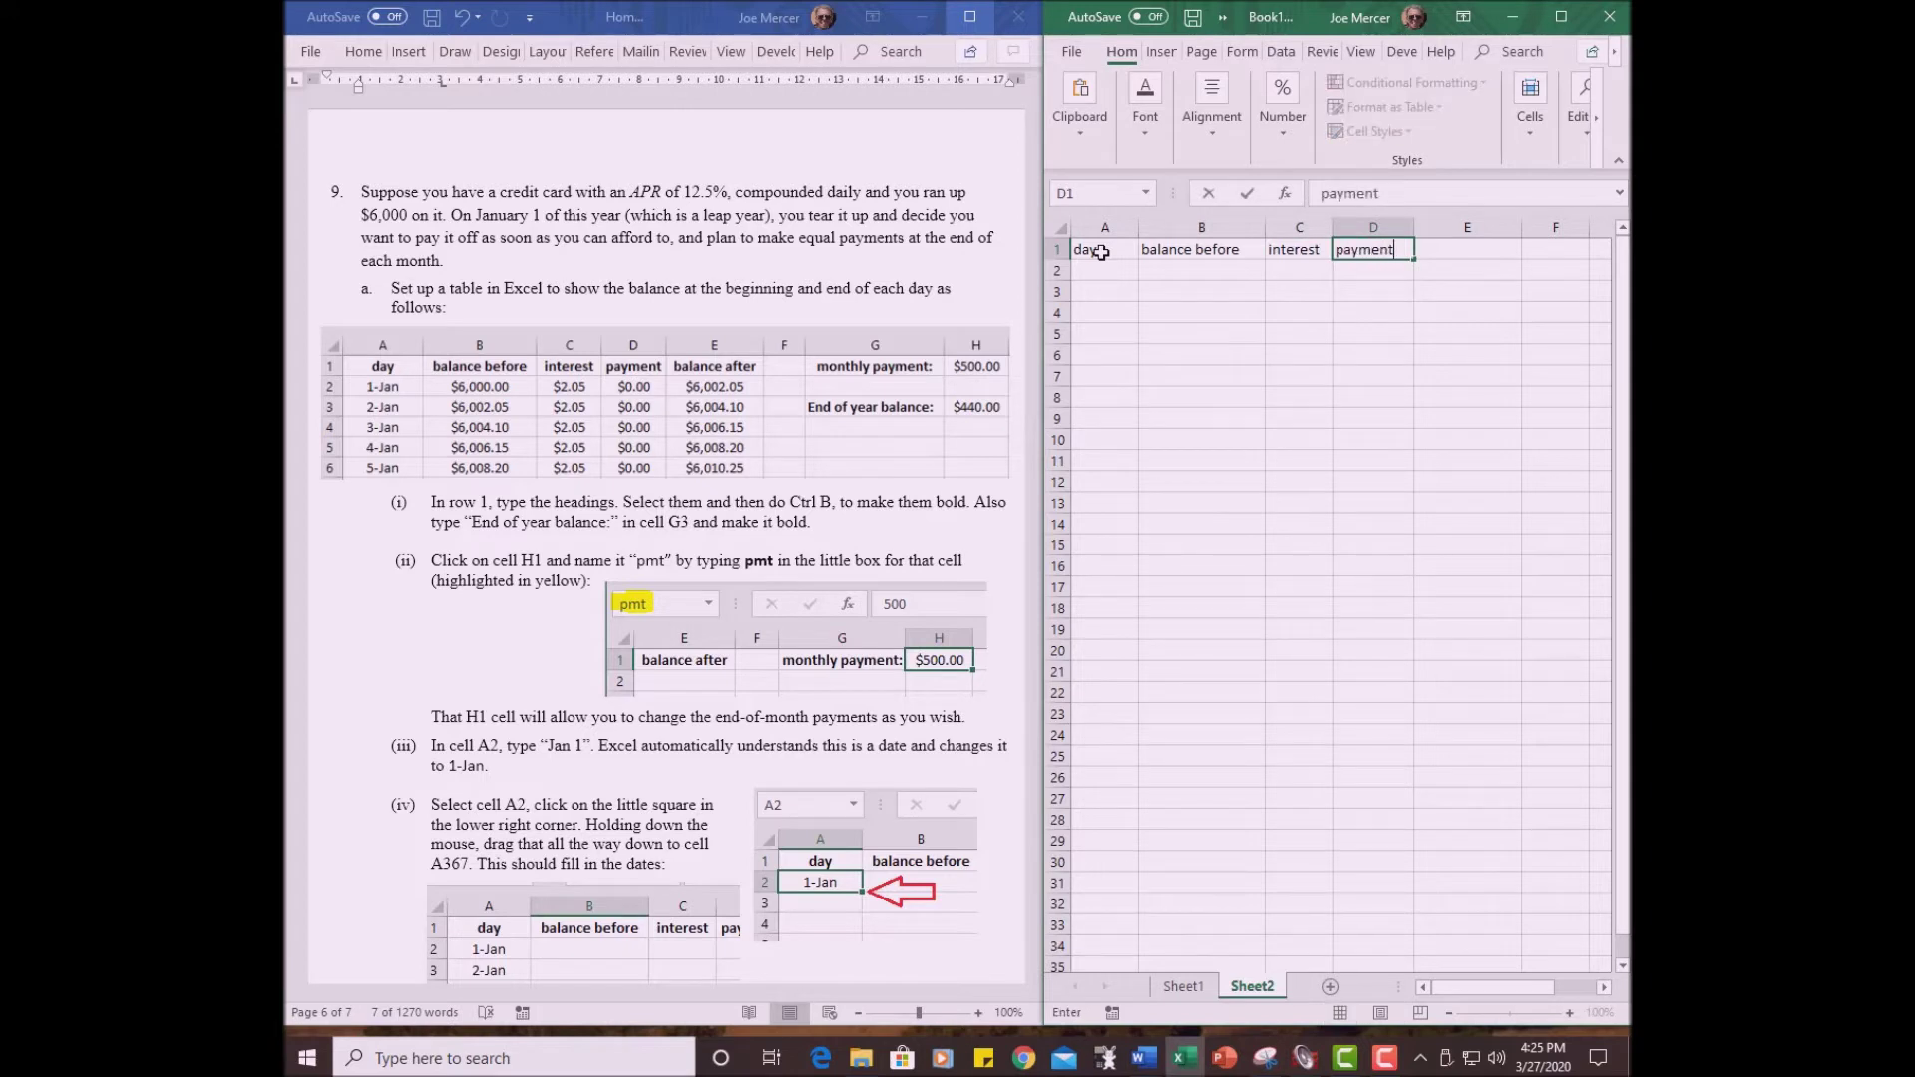
{"action": "key", "text": "Tab"}
{"action": "type", "text": "bla"}
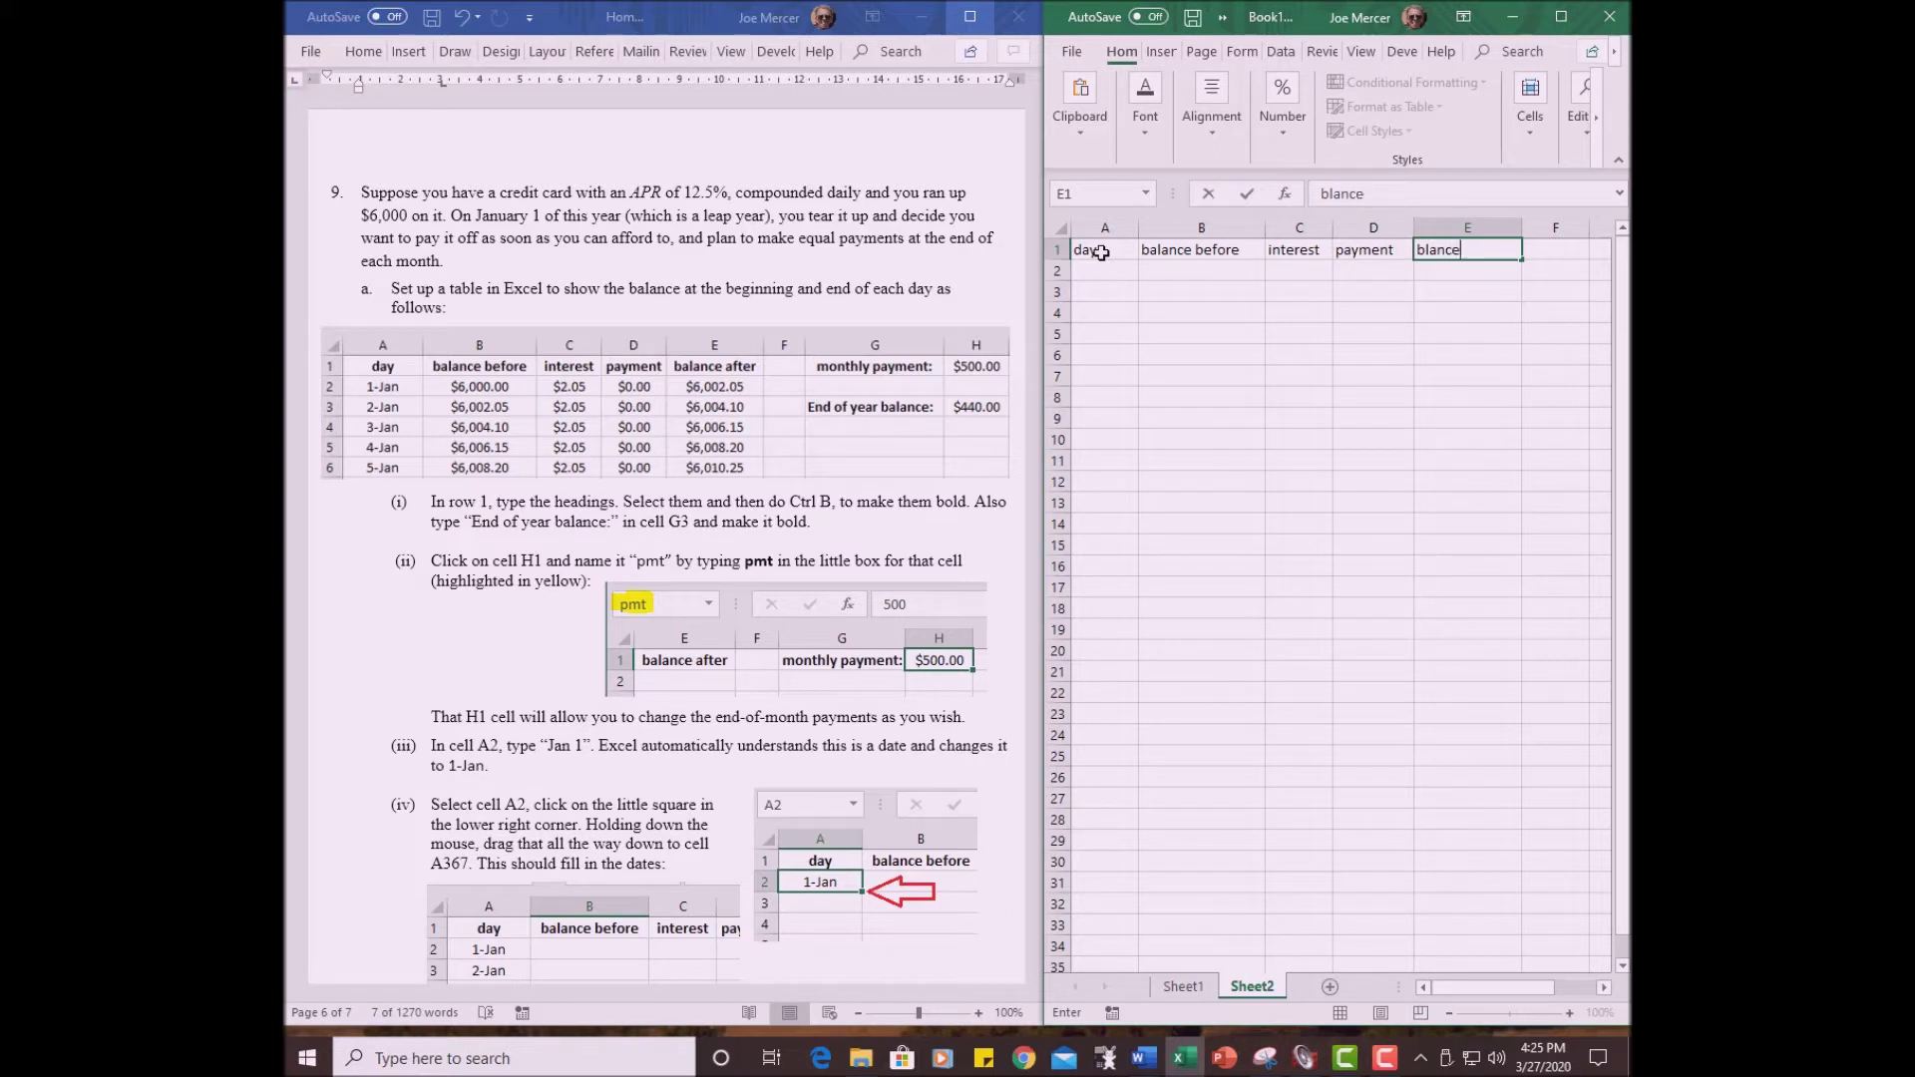
{"action": "key", "text": "BackSpace"}
{"action": "key", "text": "BackSpace"}
{"action": "key", "text": "BackSpace"}
{"action": "type", "text": "alance after"}
{"action": "key", "text": "Tab"}
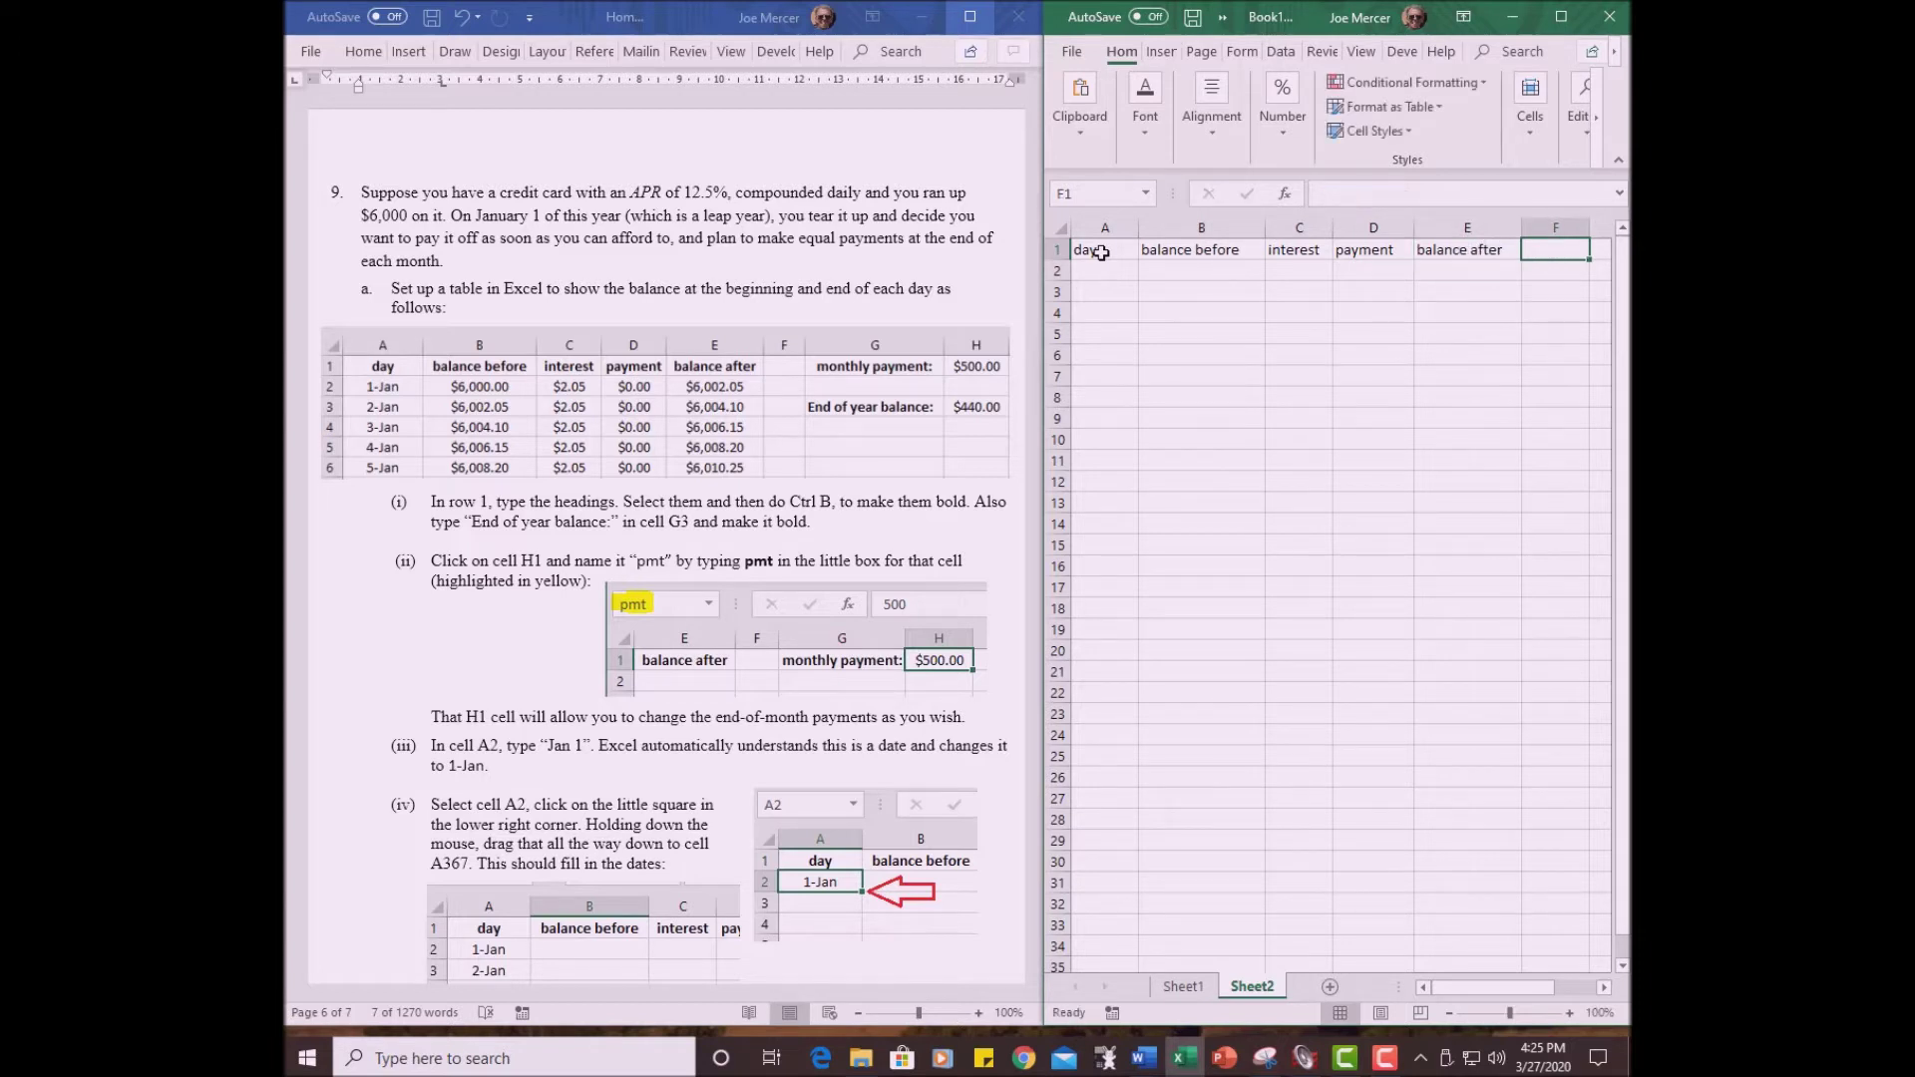
{"action": "key", "text": "Tab"}
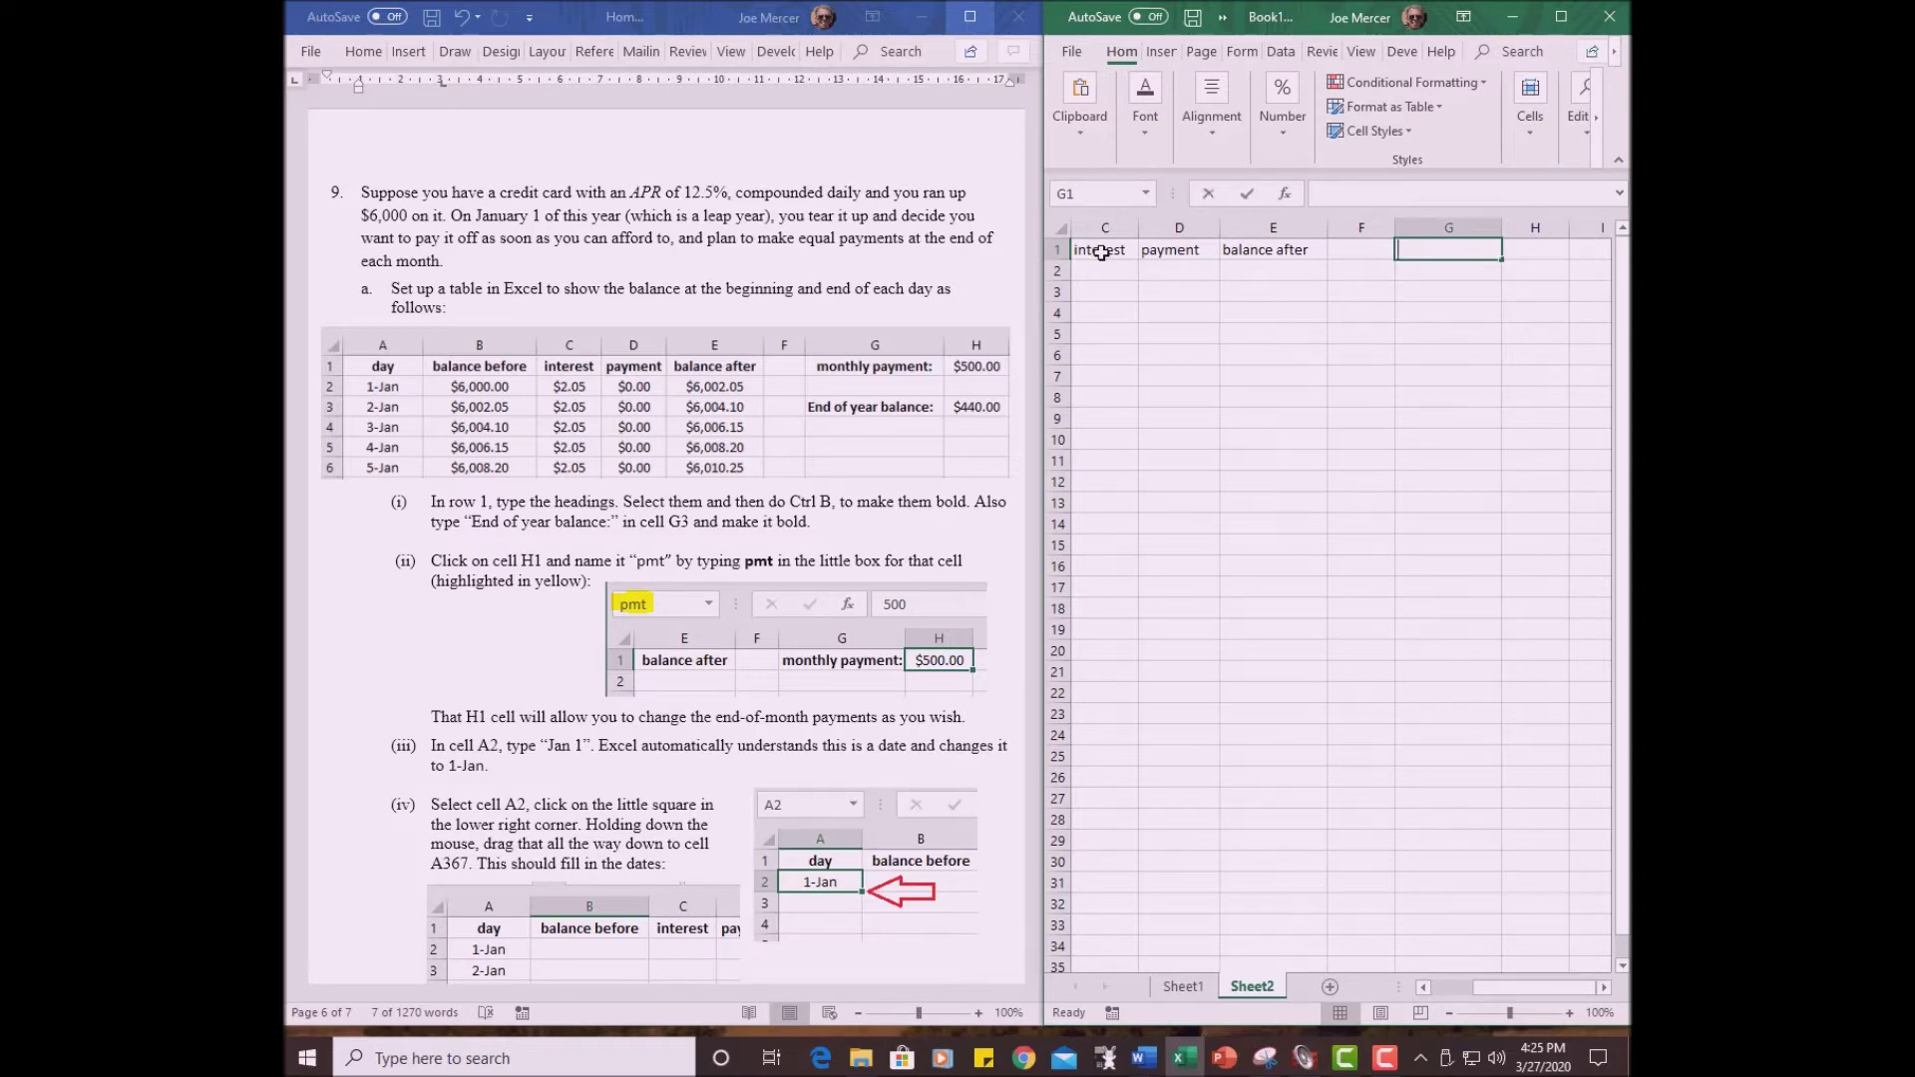
{"action": "type", "text": "monthly"}
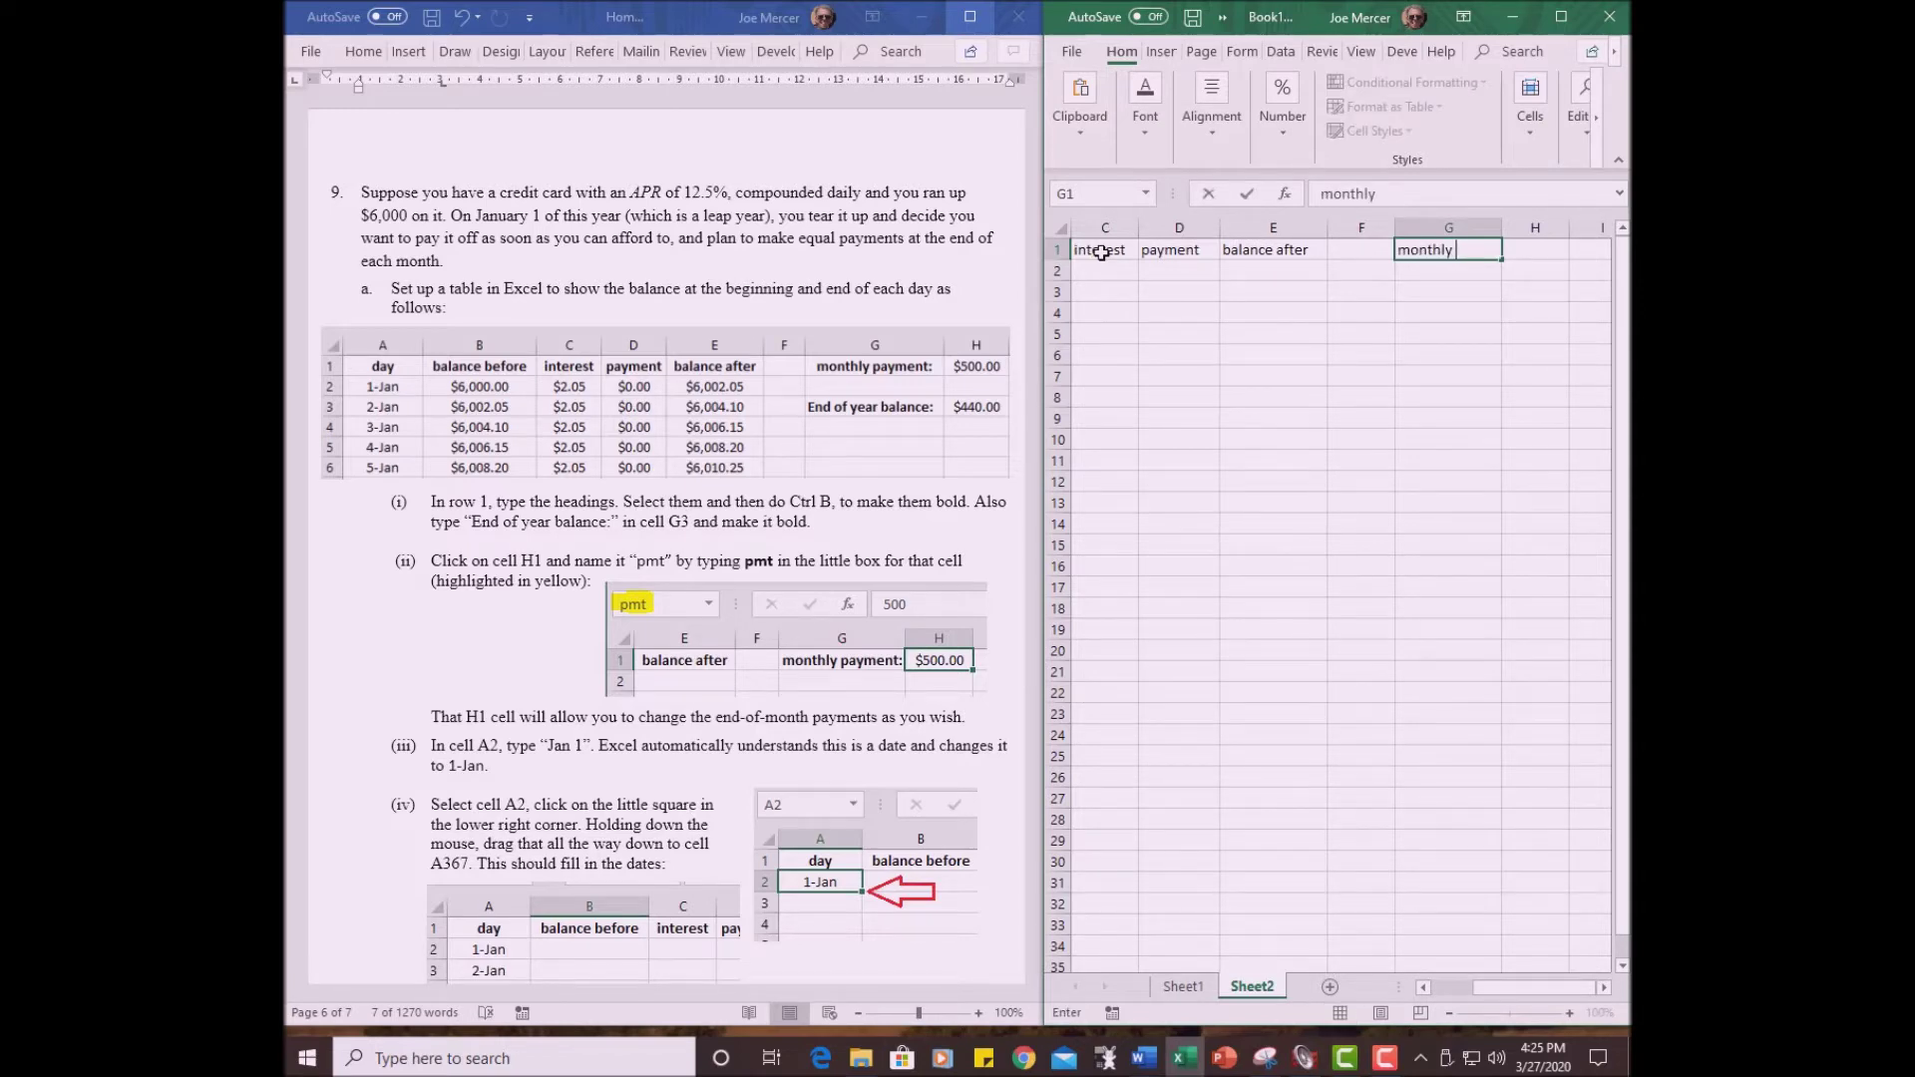
{"action": "type", "text": " payment"}
{"action": "key", "text": "Return"}
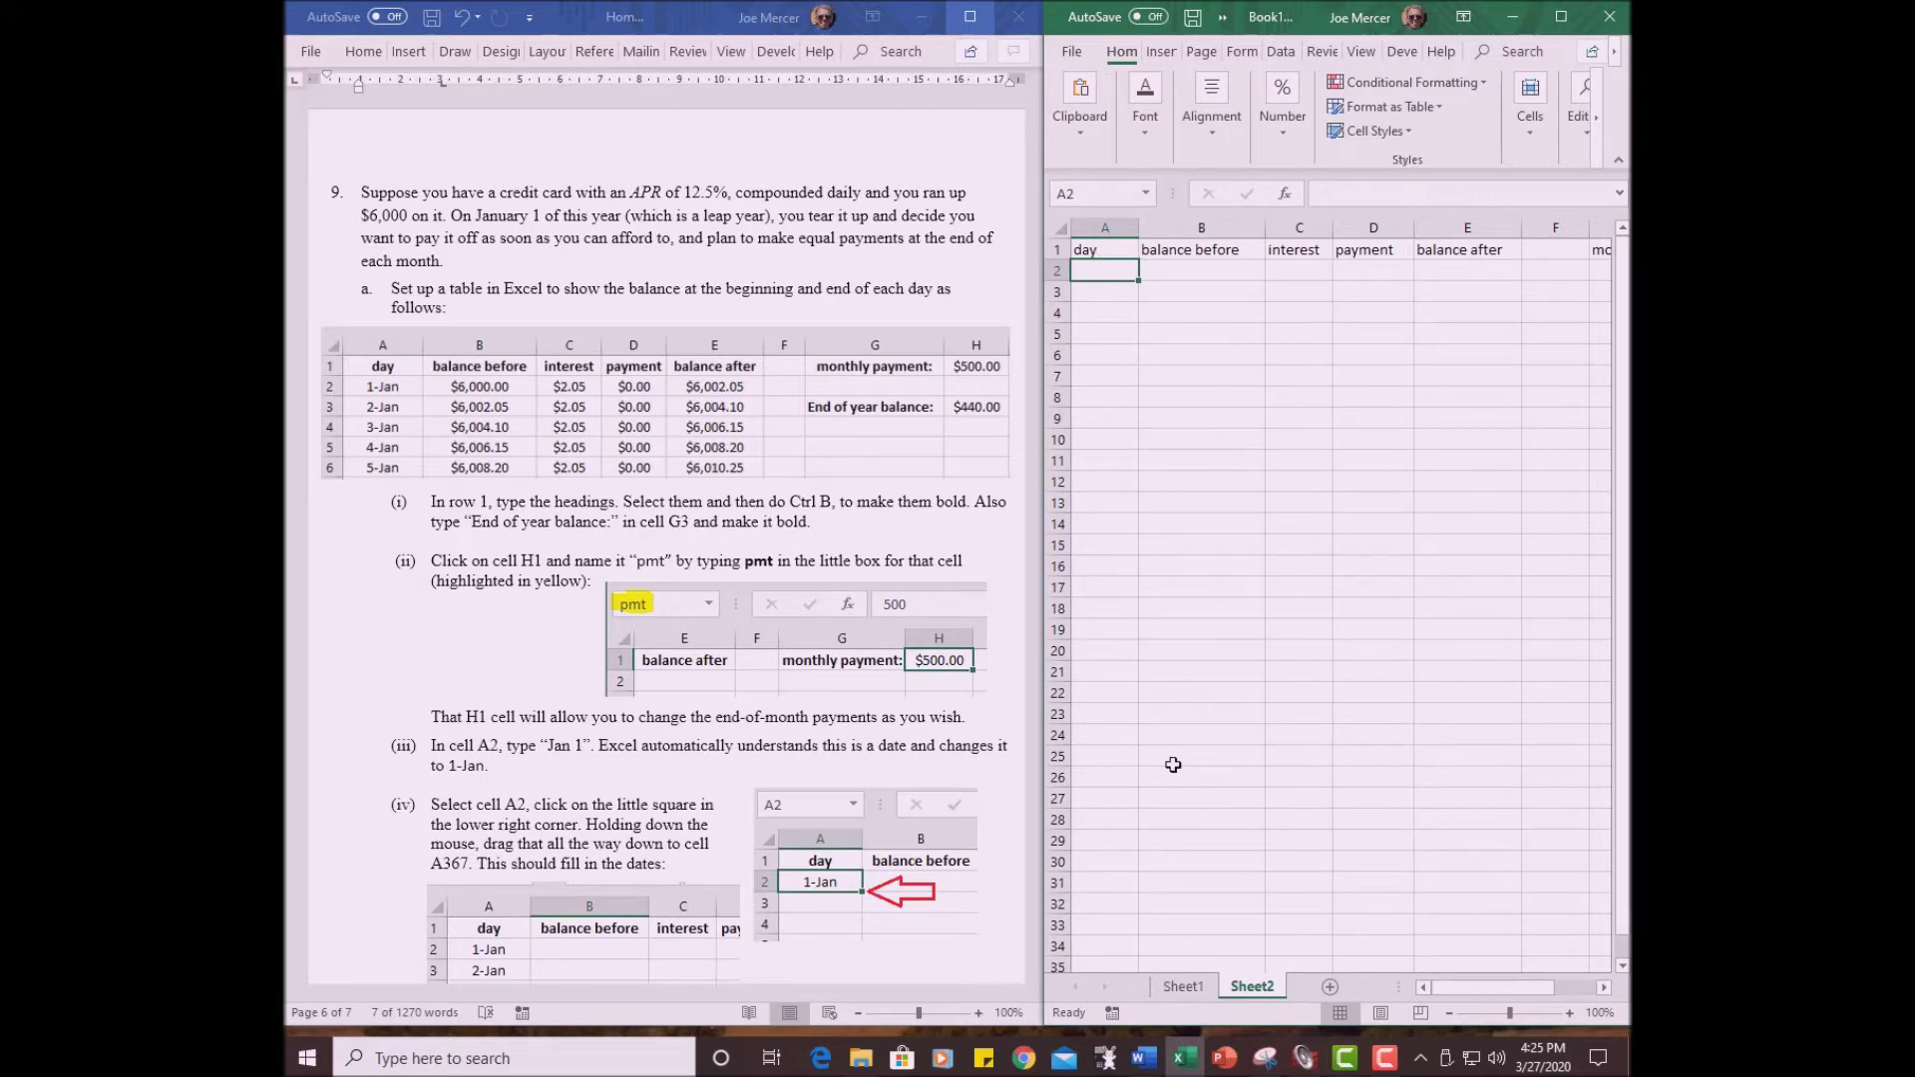
- Label G3 'End of year balance' and widen column G to about 17.86
{"action": "left_click", "coordinate": [1561, 22]}
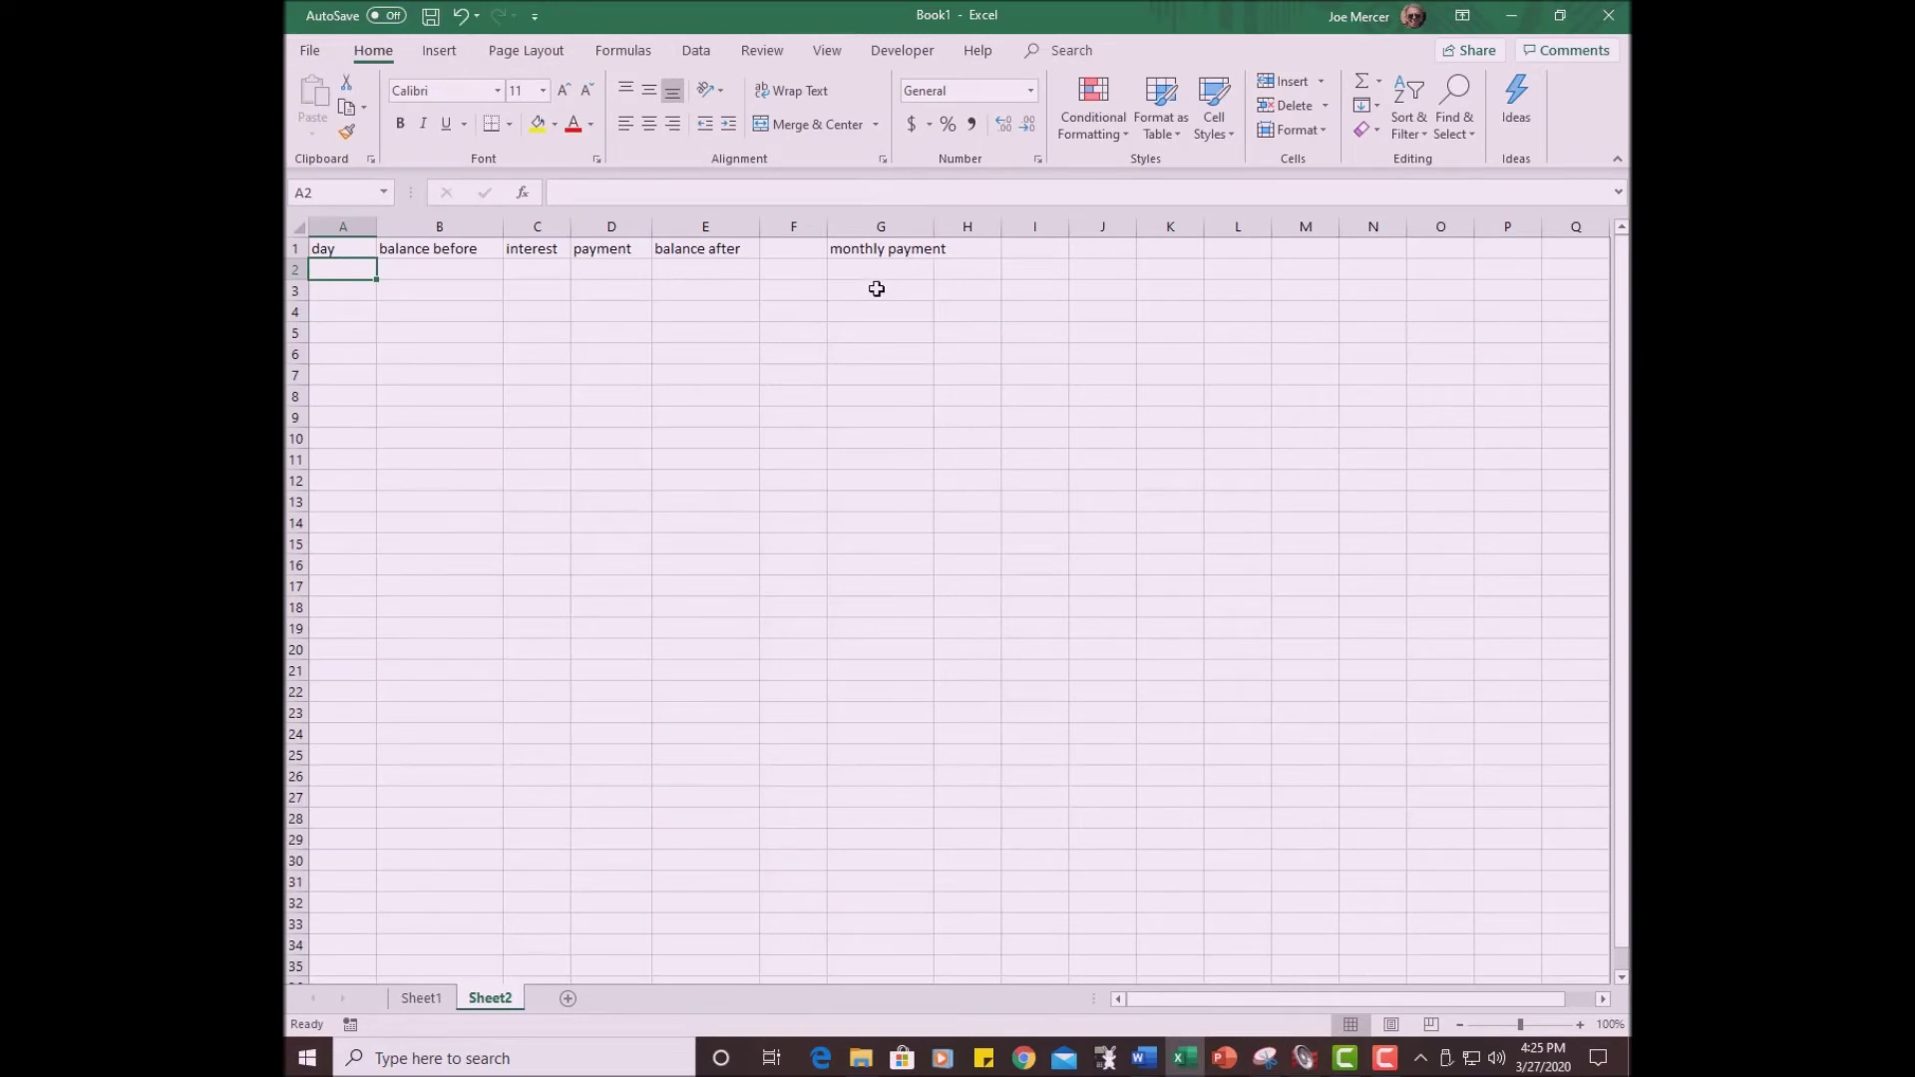
{"action": "left_click", "coordinate": [880, 289]}
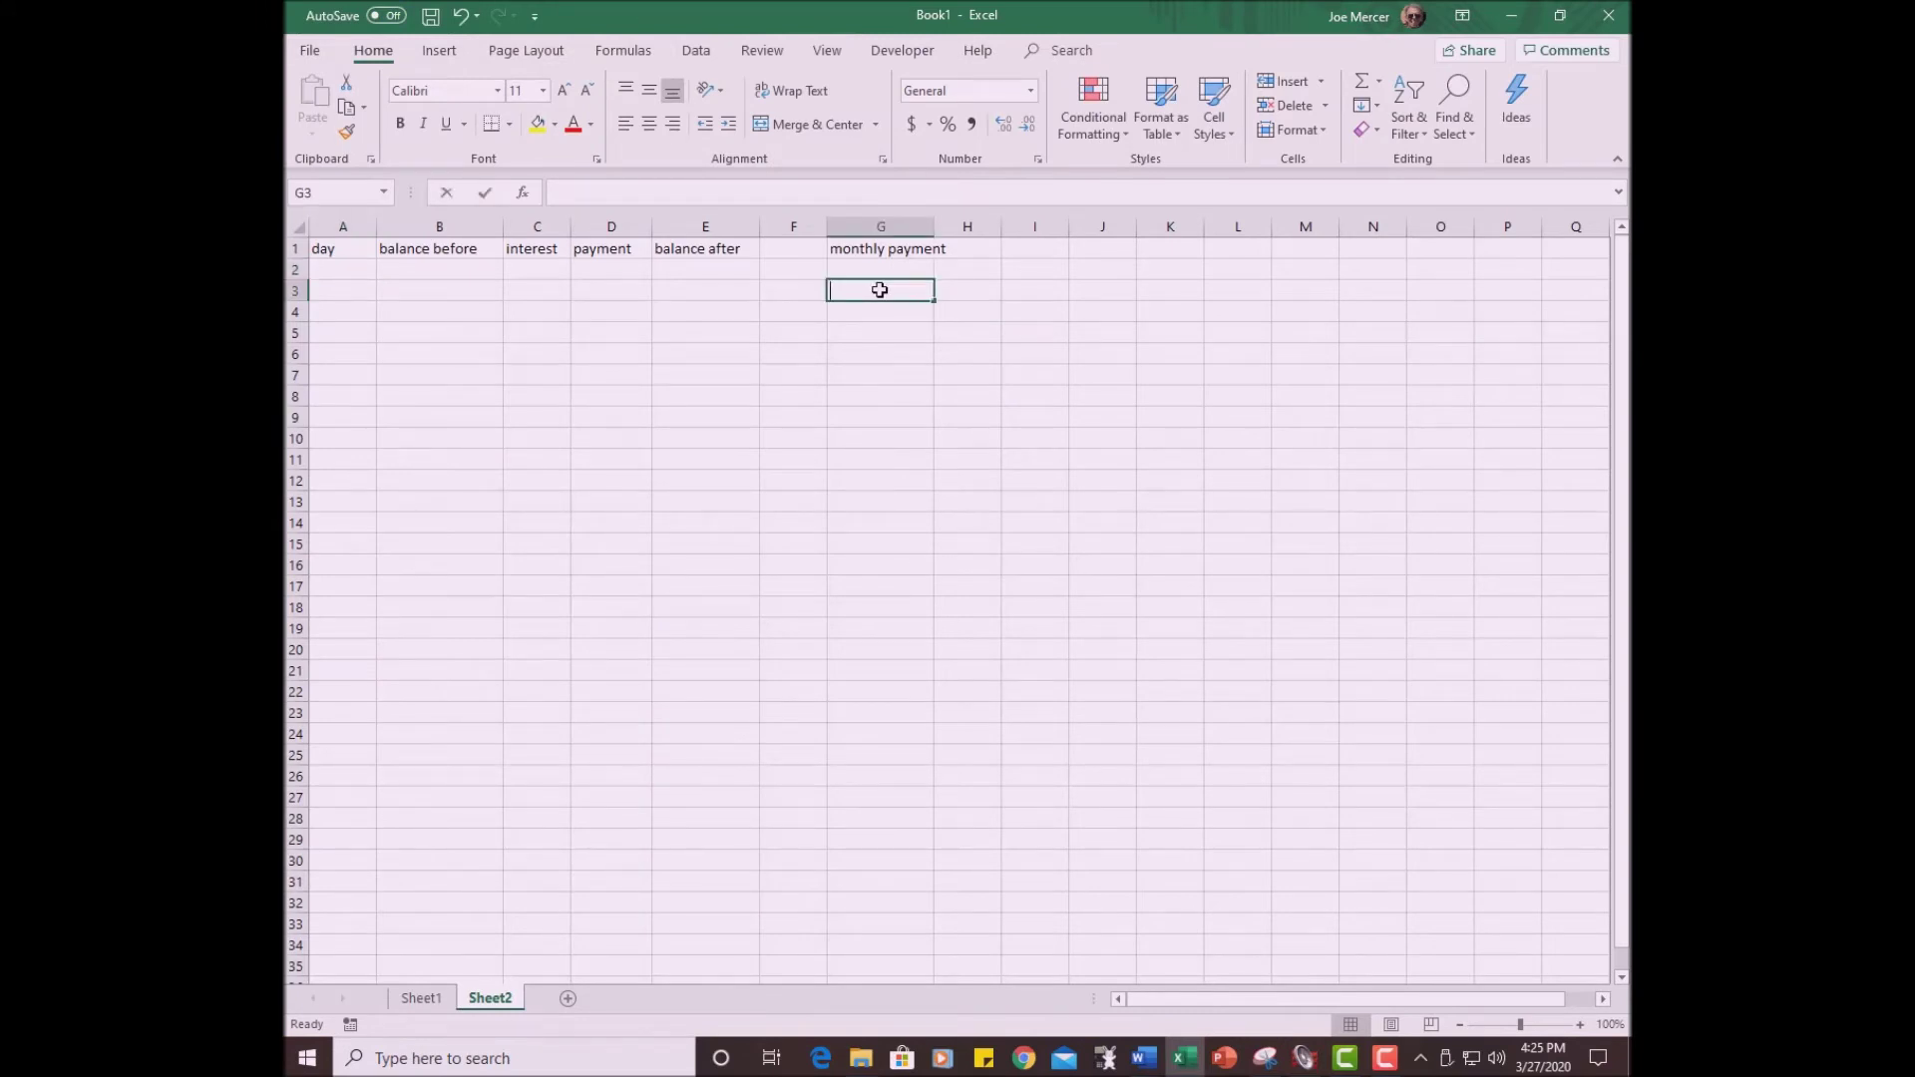
{"action": "type", "text": "End of ye"}
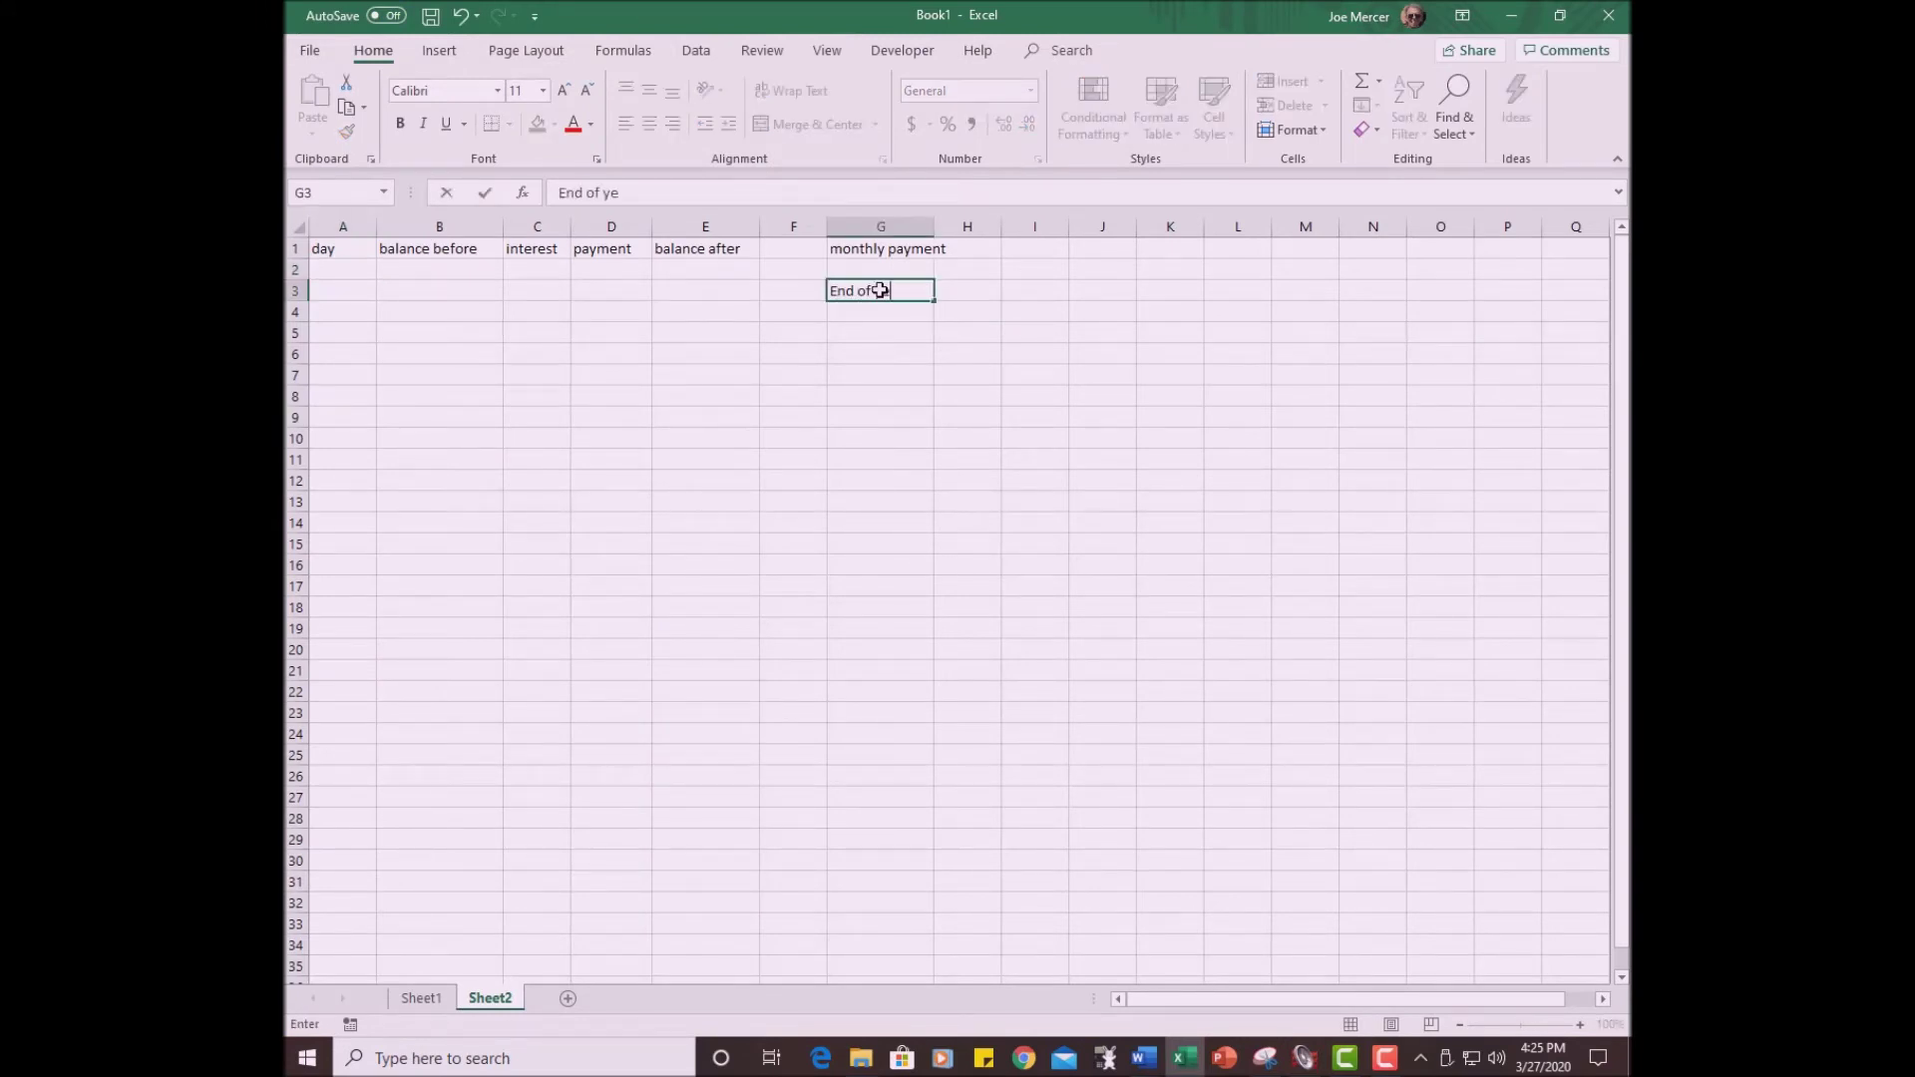
{"action": "type", "text": "ar balance"}
{"action": "key", "text": "Return"}
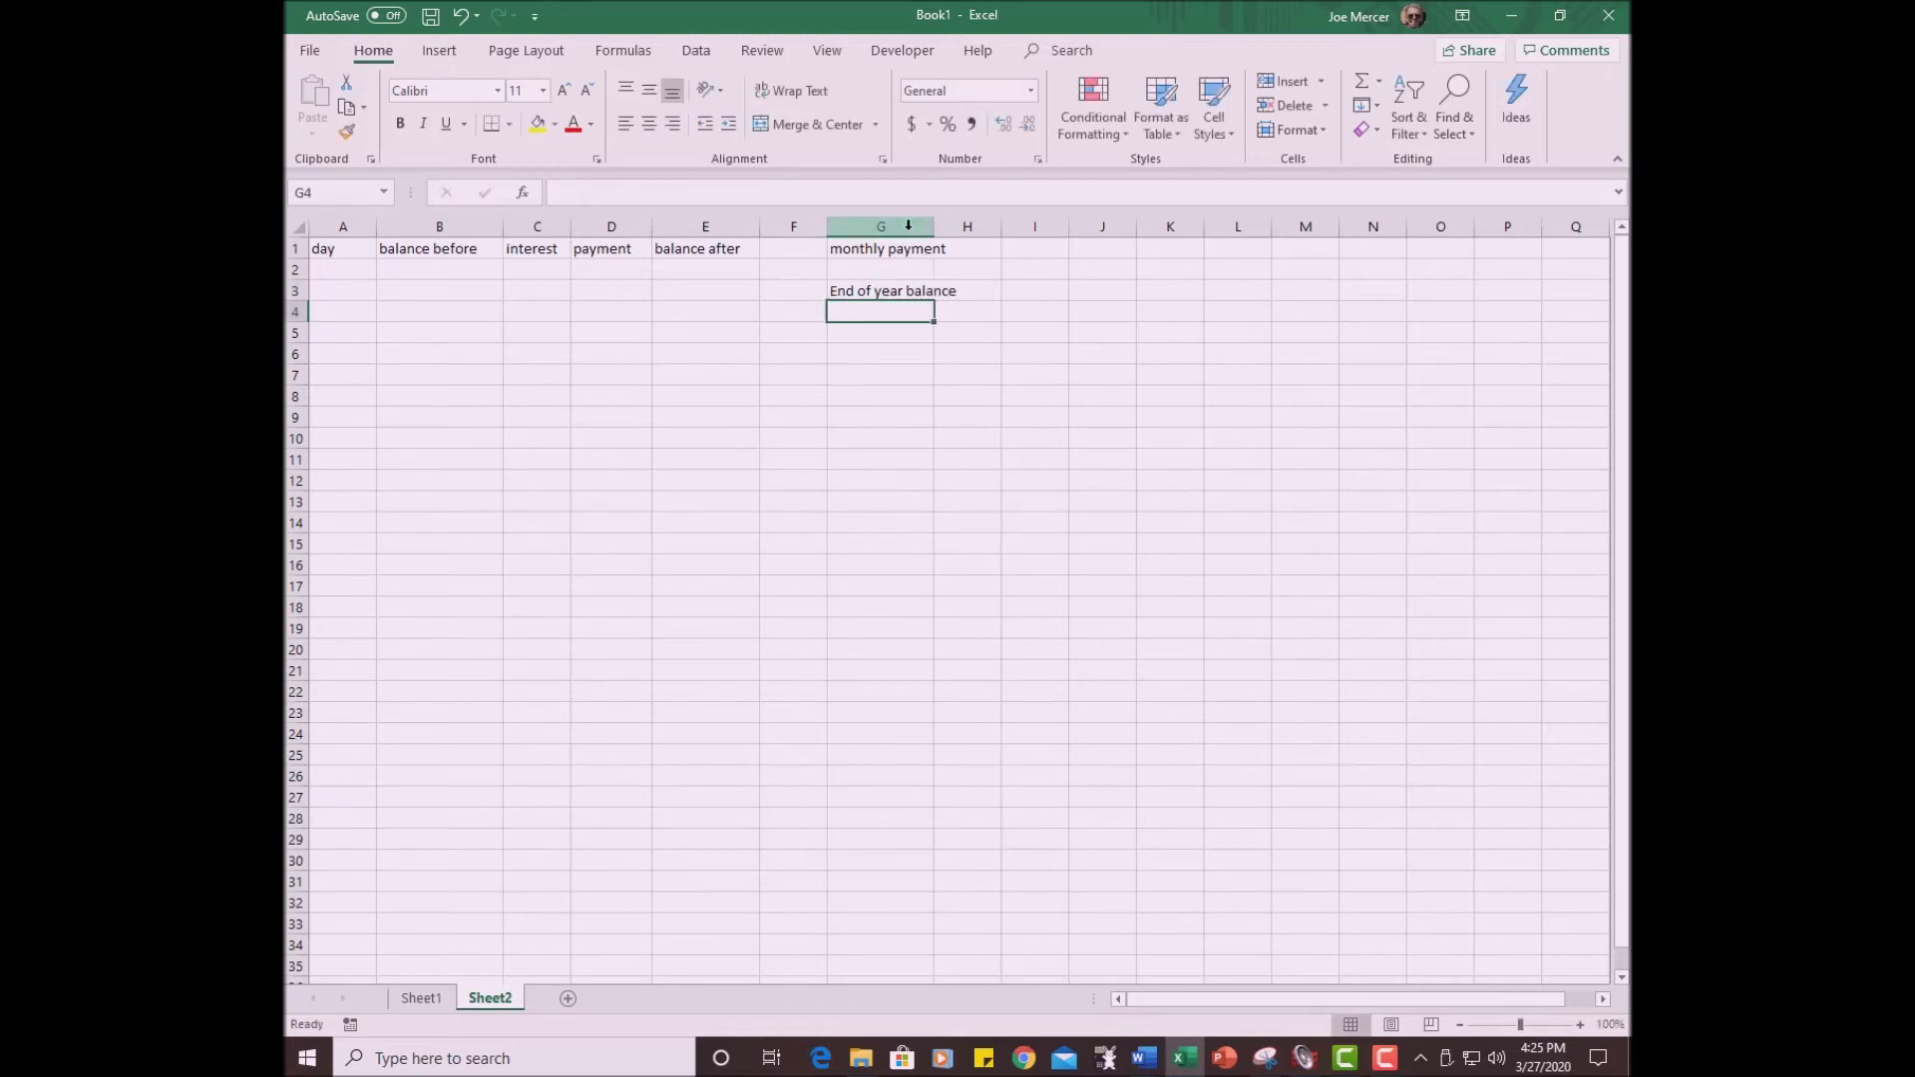
{"action": "left_click", "coordinate": [911, 226]}
{"action": "left_click_drag", "start_coordinate": [932, 226], "coordinate": [983, 227]}
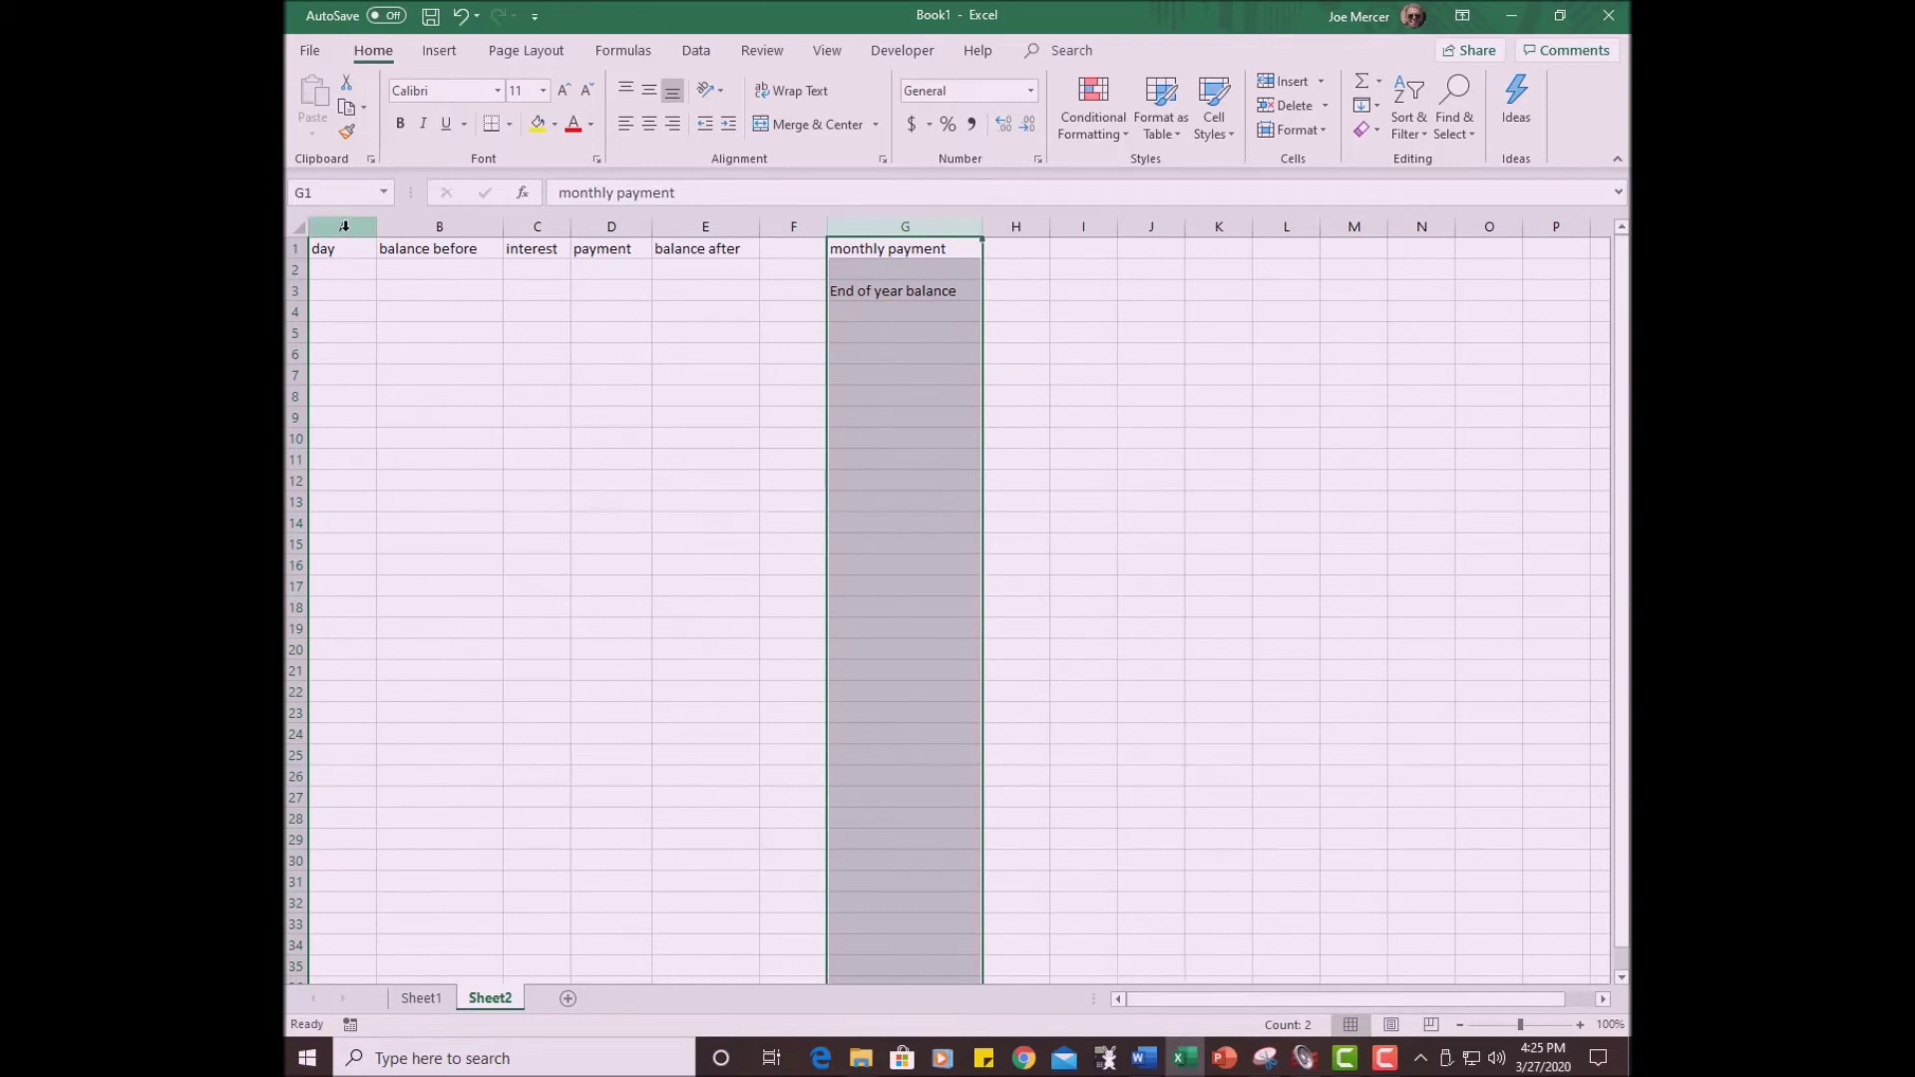
{"action": "left_click_drag", "start_coordinate": [345, 221], "coordinate": [1008, 226]}
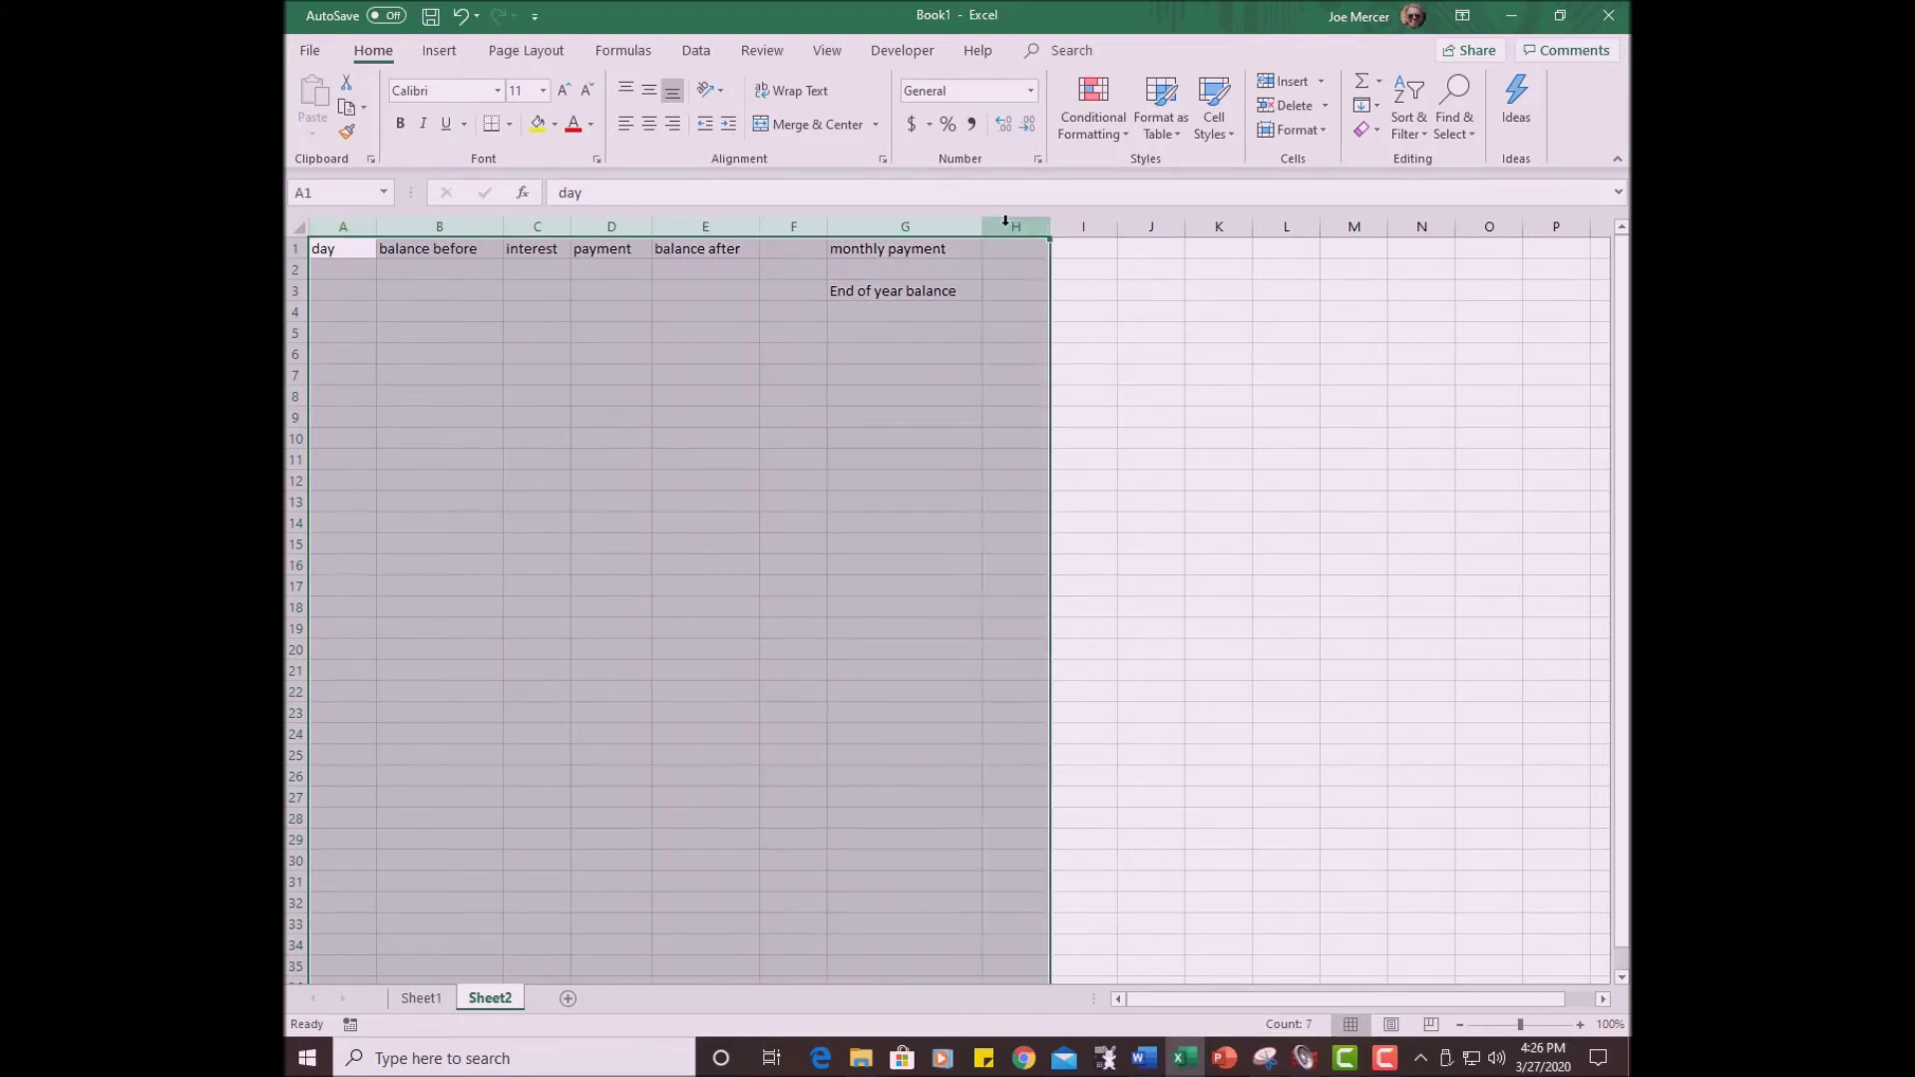
- Centre columns A:H, bold headings A1:G1 and the G3 label, then restore beside Word
{"action": "left_click", "coordinate": [648, 129]}
{"action": "left_click", "coordinate": [539, 454]}
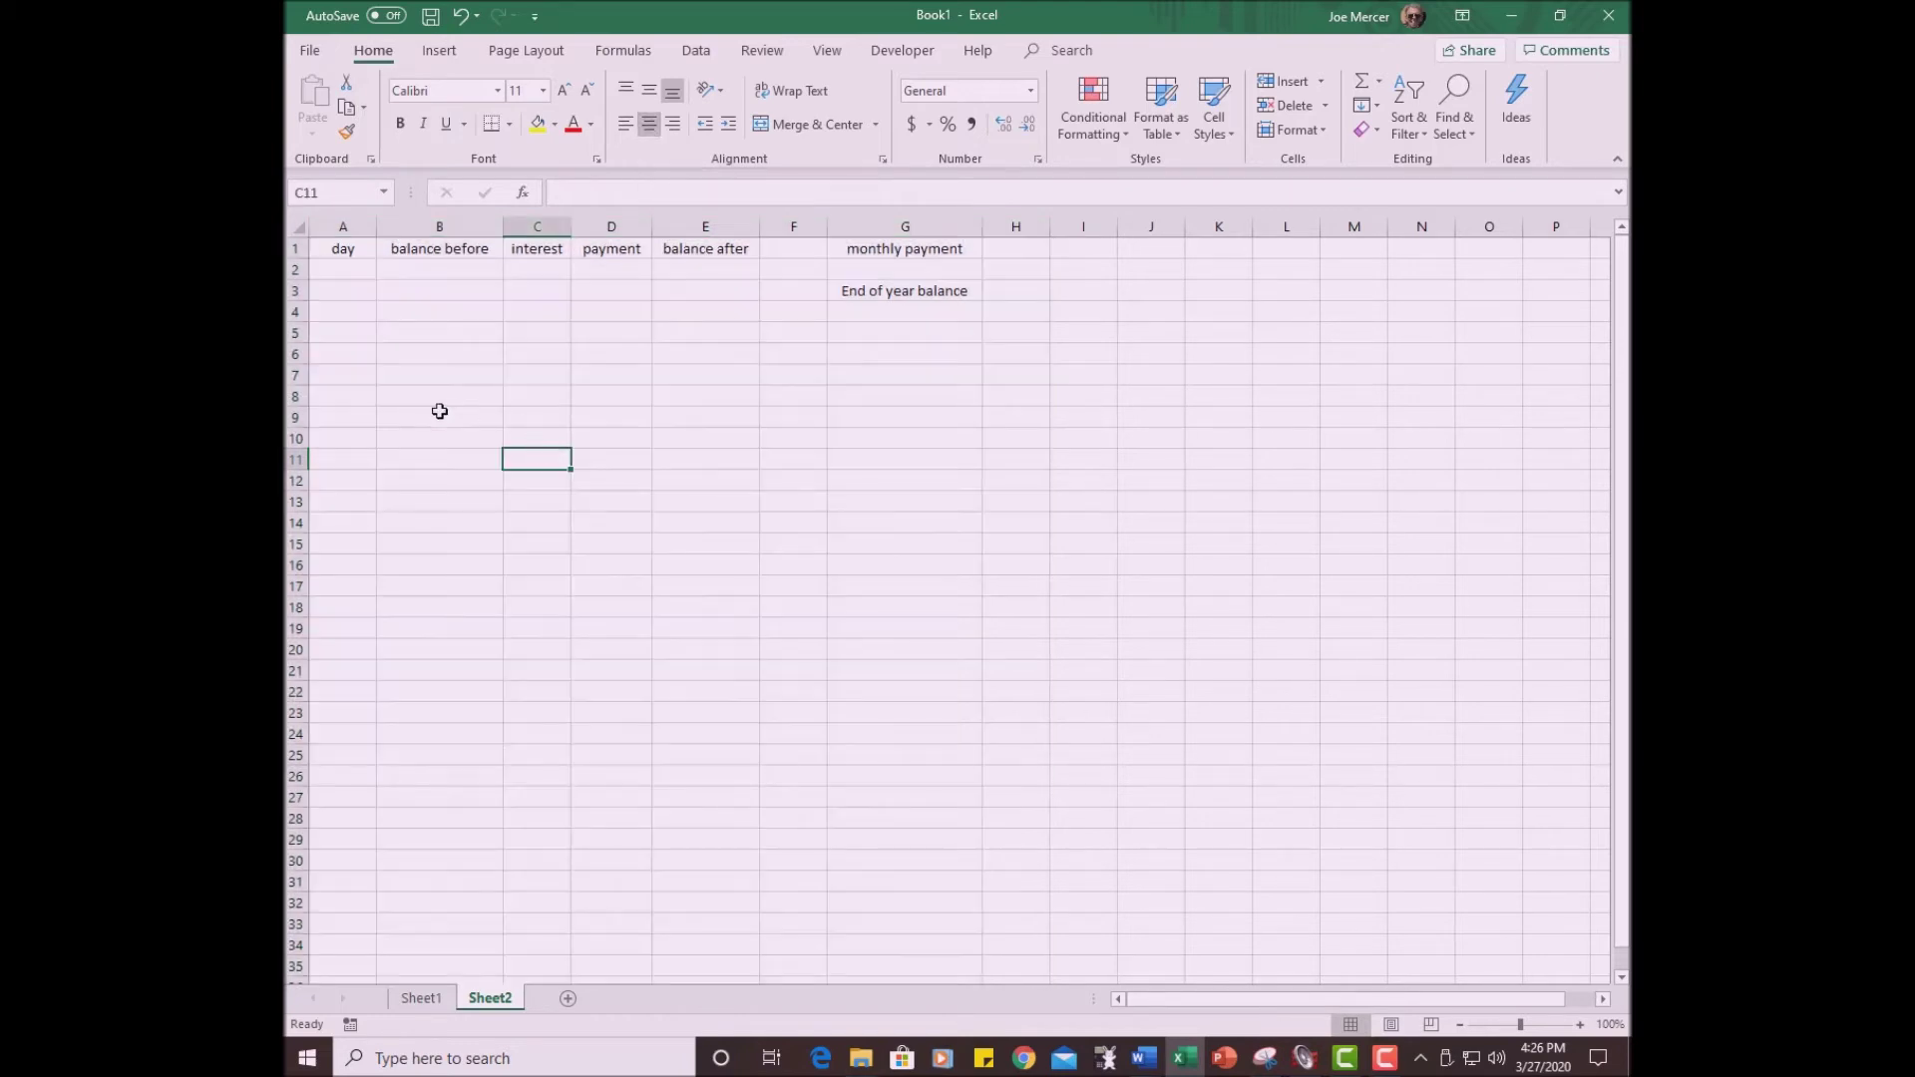
{"action": "left_click", "coordinate": [330, 250]}
{"action": "left_click_drag", "start_coordinate": [330, 251], "coordinate": [853, 251]}
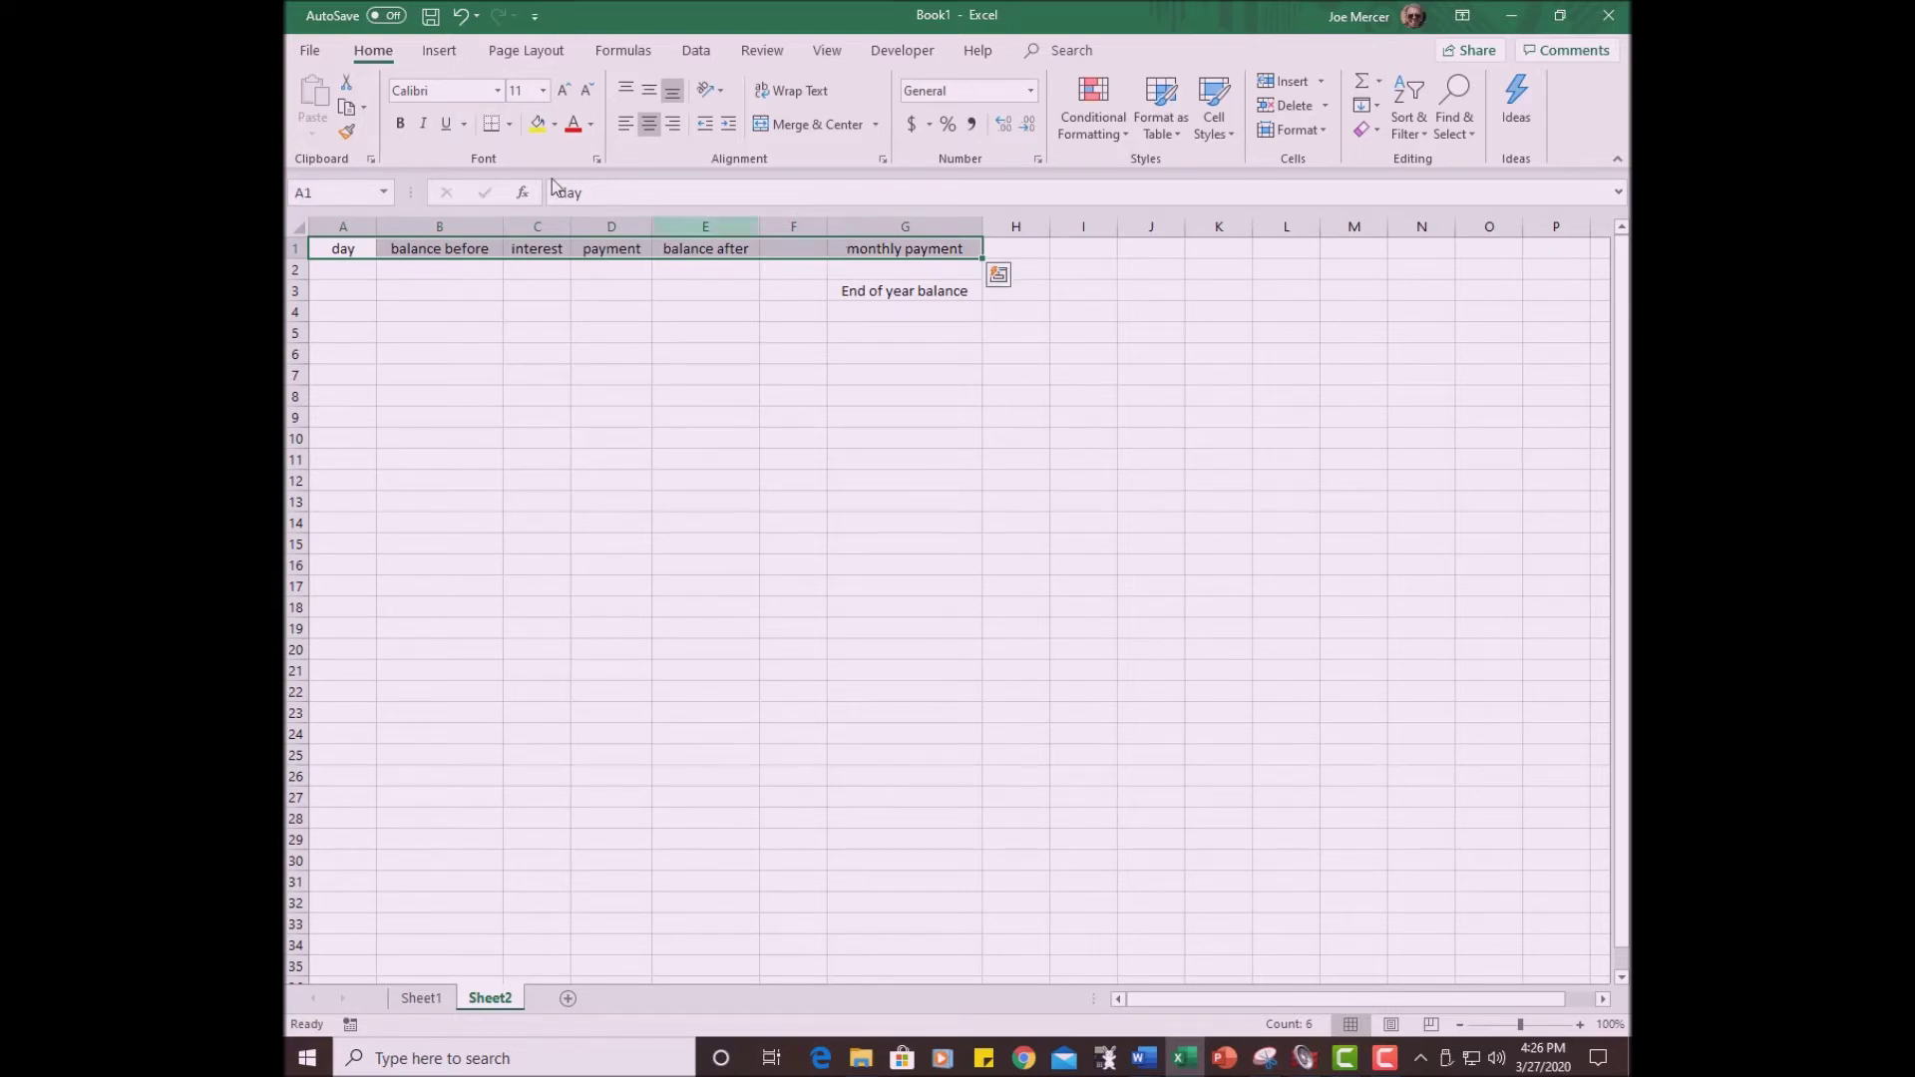
{"action": "left_click", "coordinate": [401, 127]}
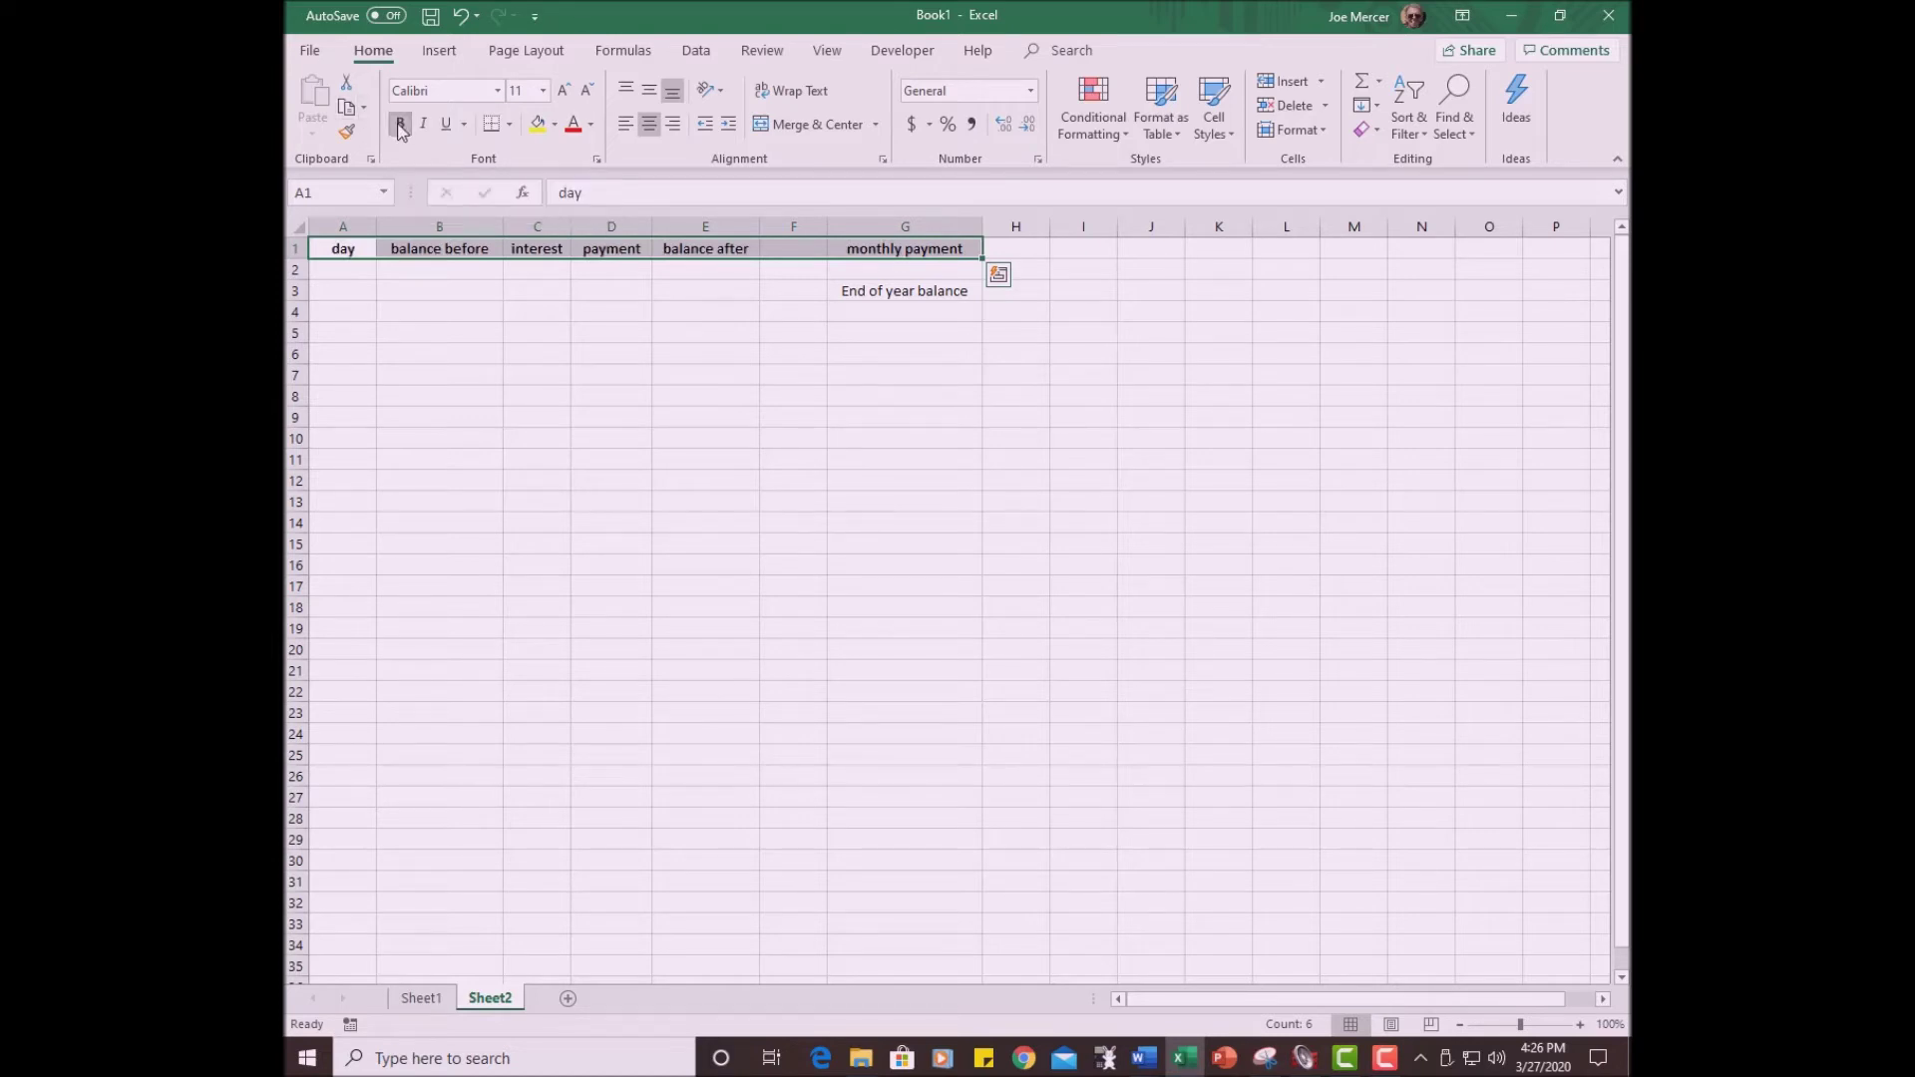
{"action": "left_click", "coordinate": [882, 297]}
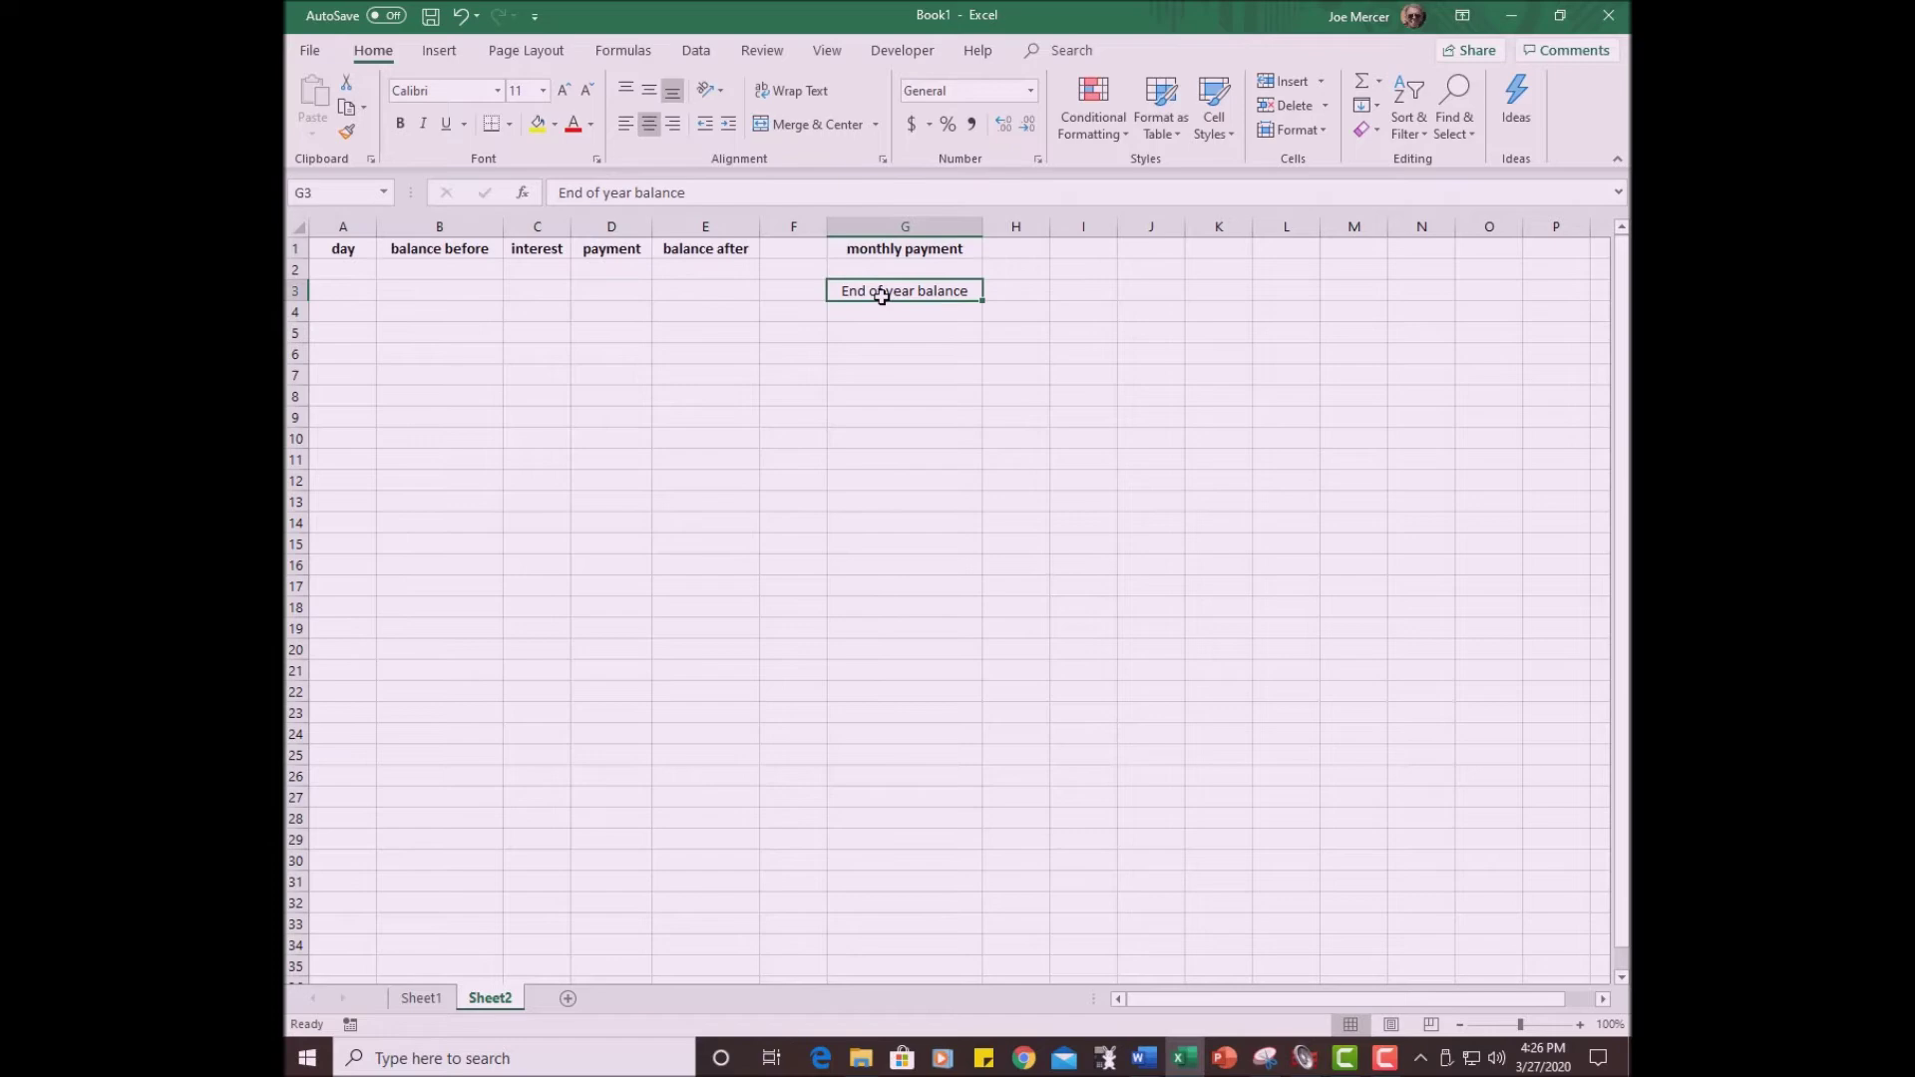
{"action": "left_click", "coordinate": [401, 126]}
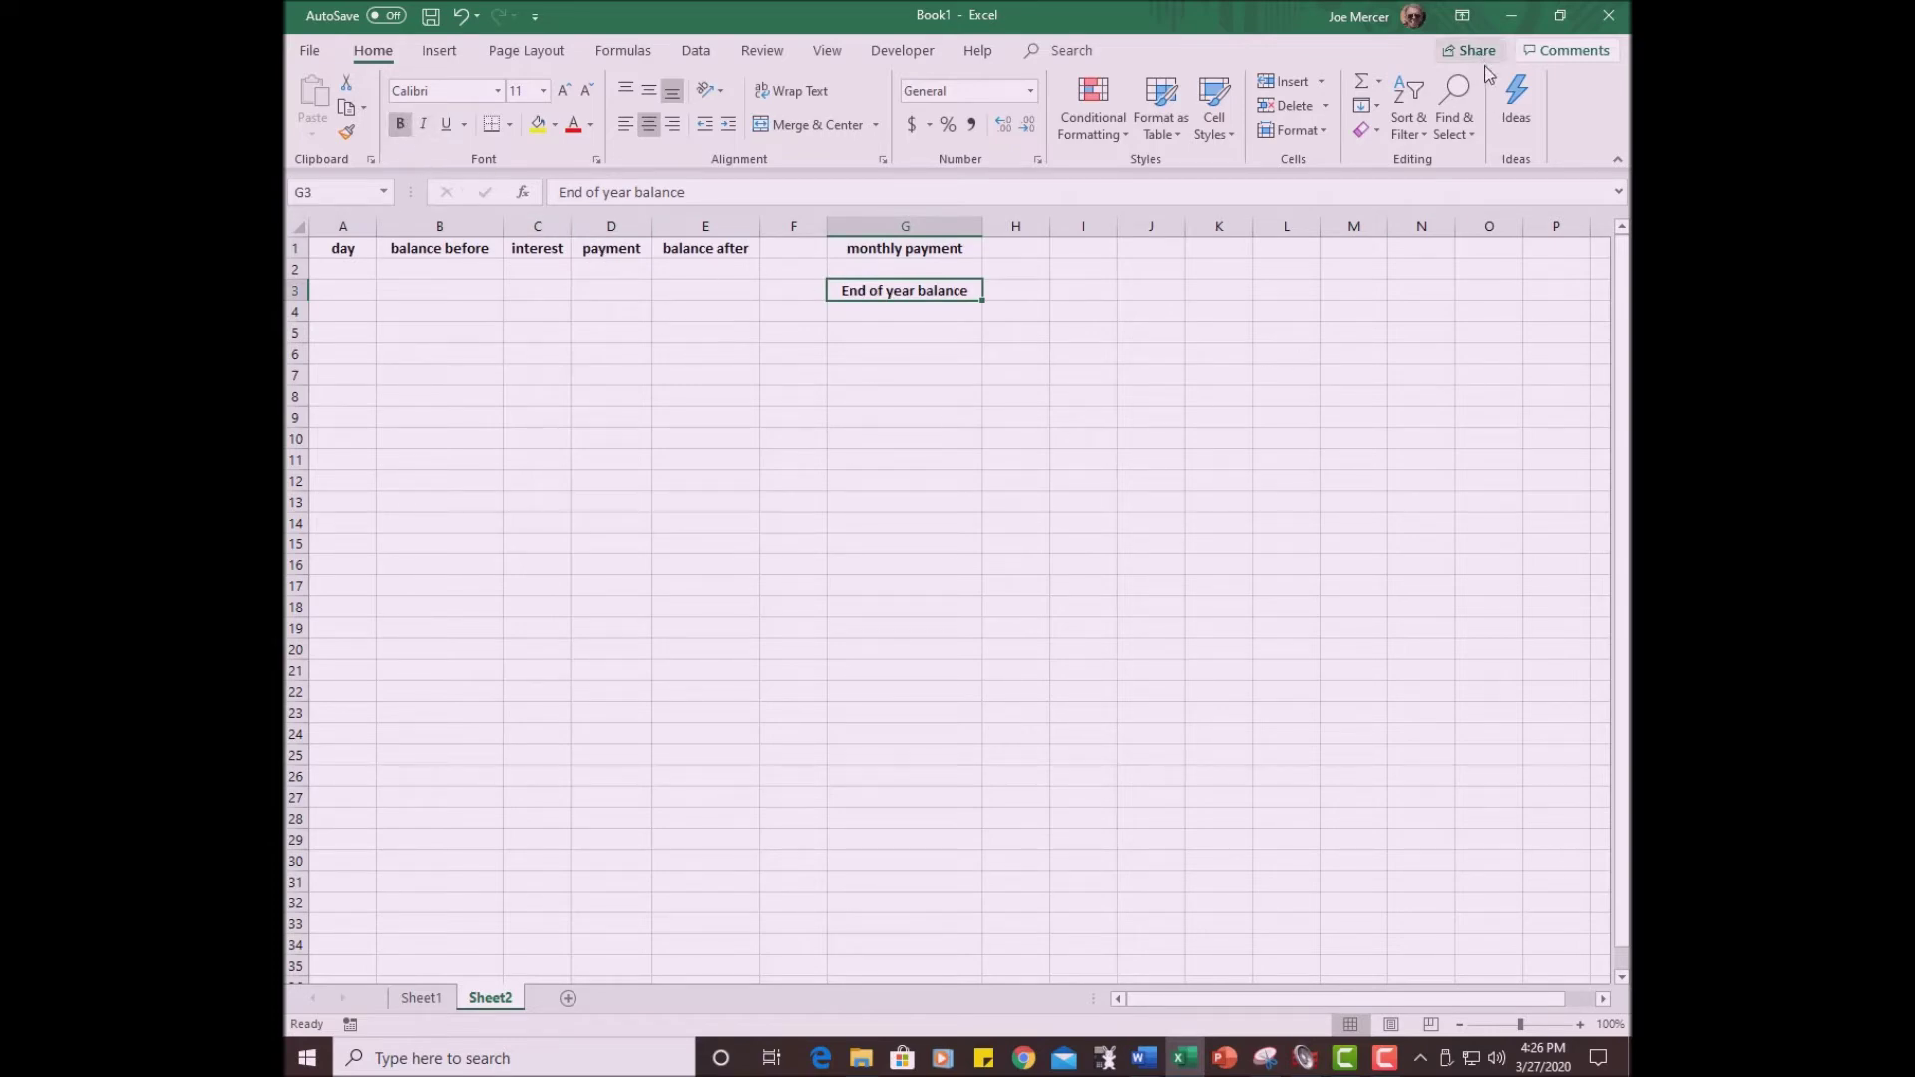
{"action": "left_click", "coordinate": [1559, 15]}
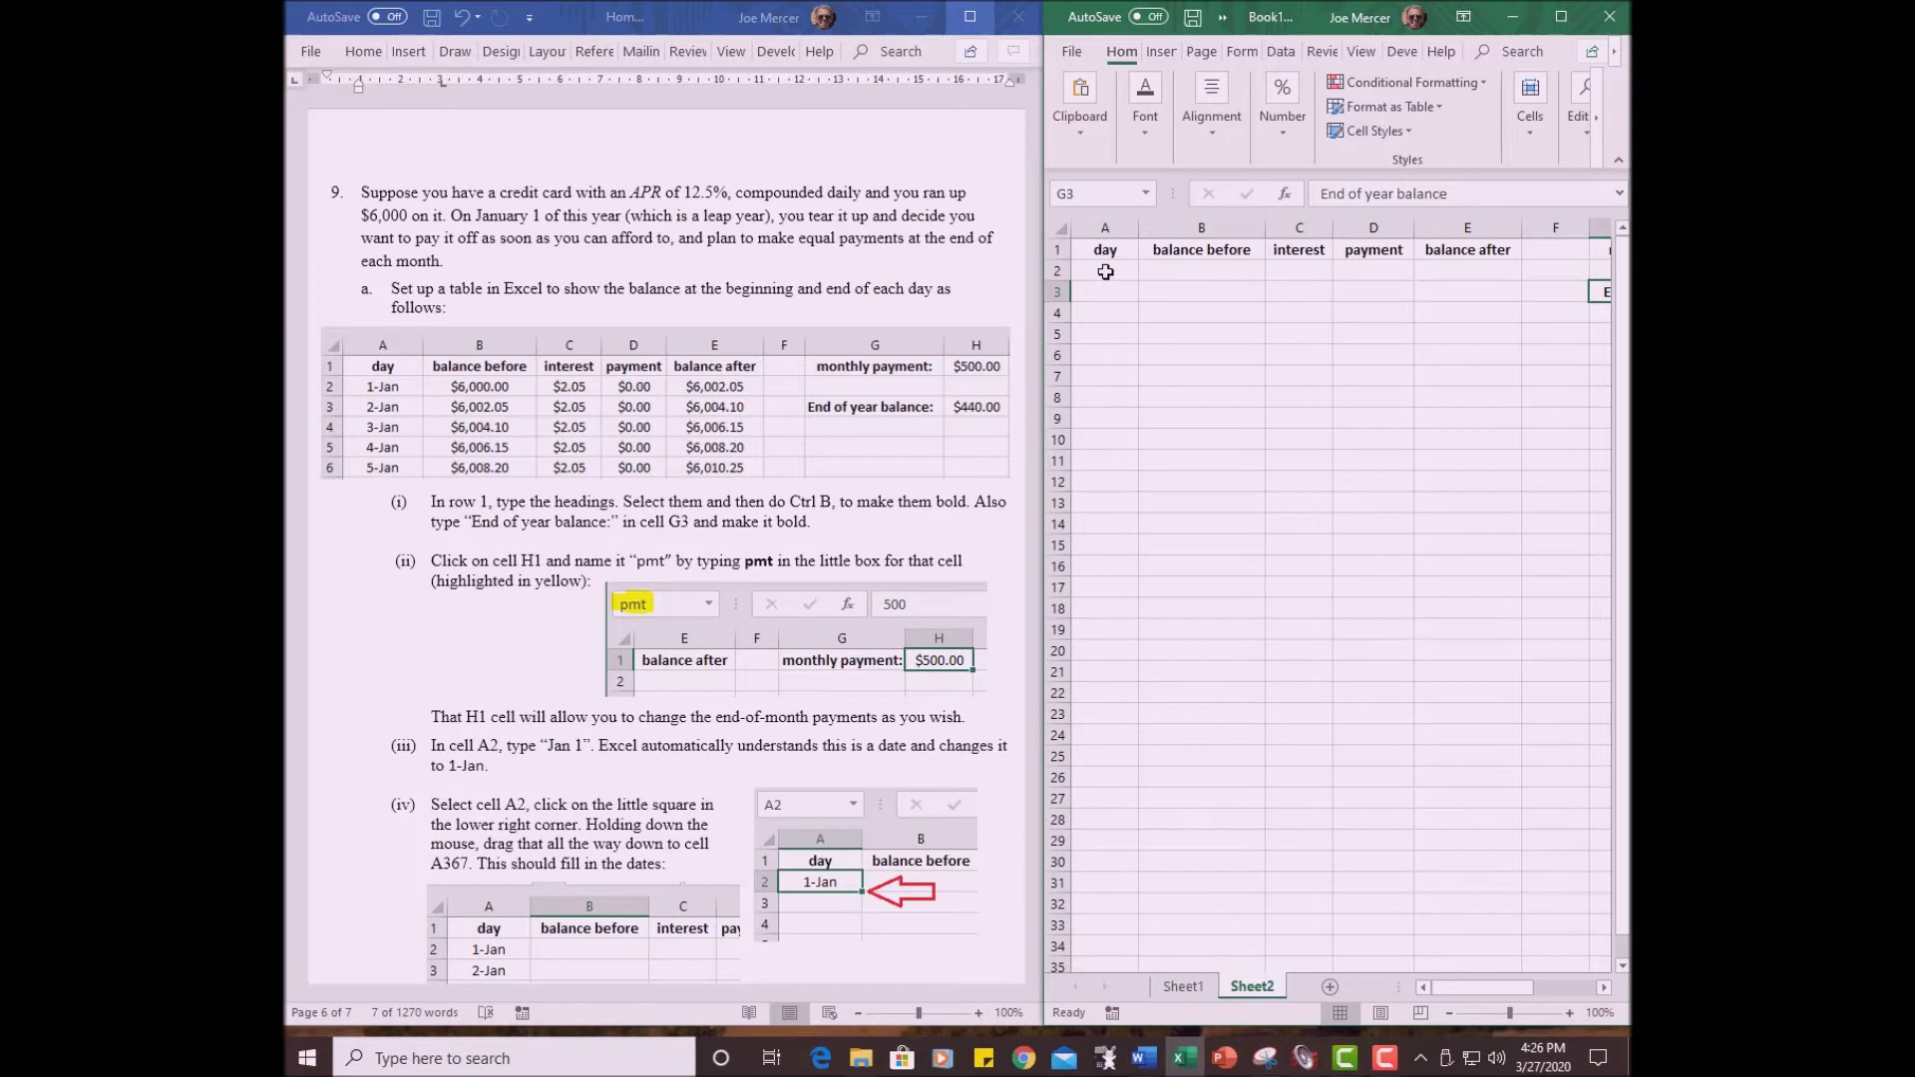
- Enter Jan 1 in A2 and fill the dates 1-Jan through 7-Jan down to A8
{"action": "left_click", "coordinate": [1106, 272]}
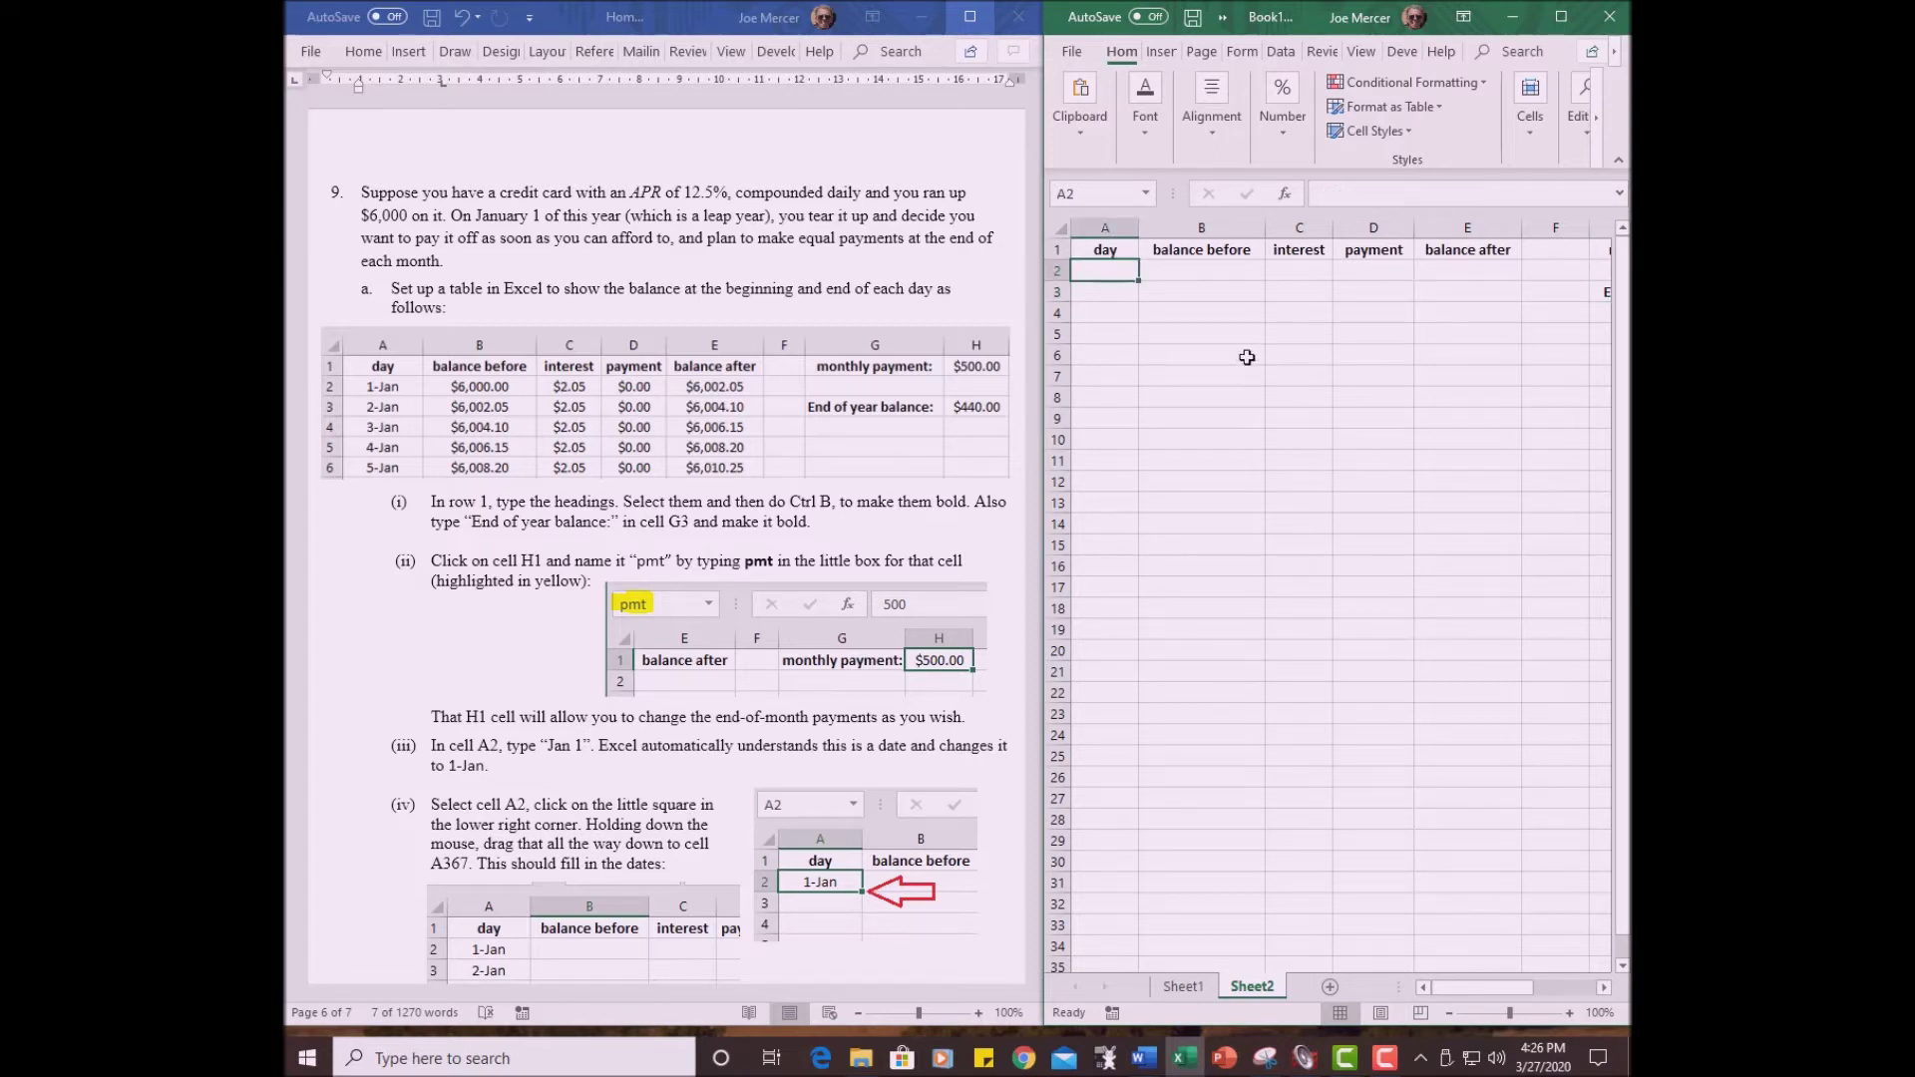
{"action": "type", "text": "J"}
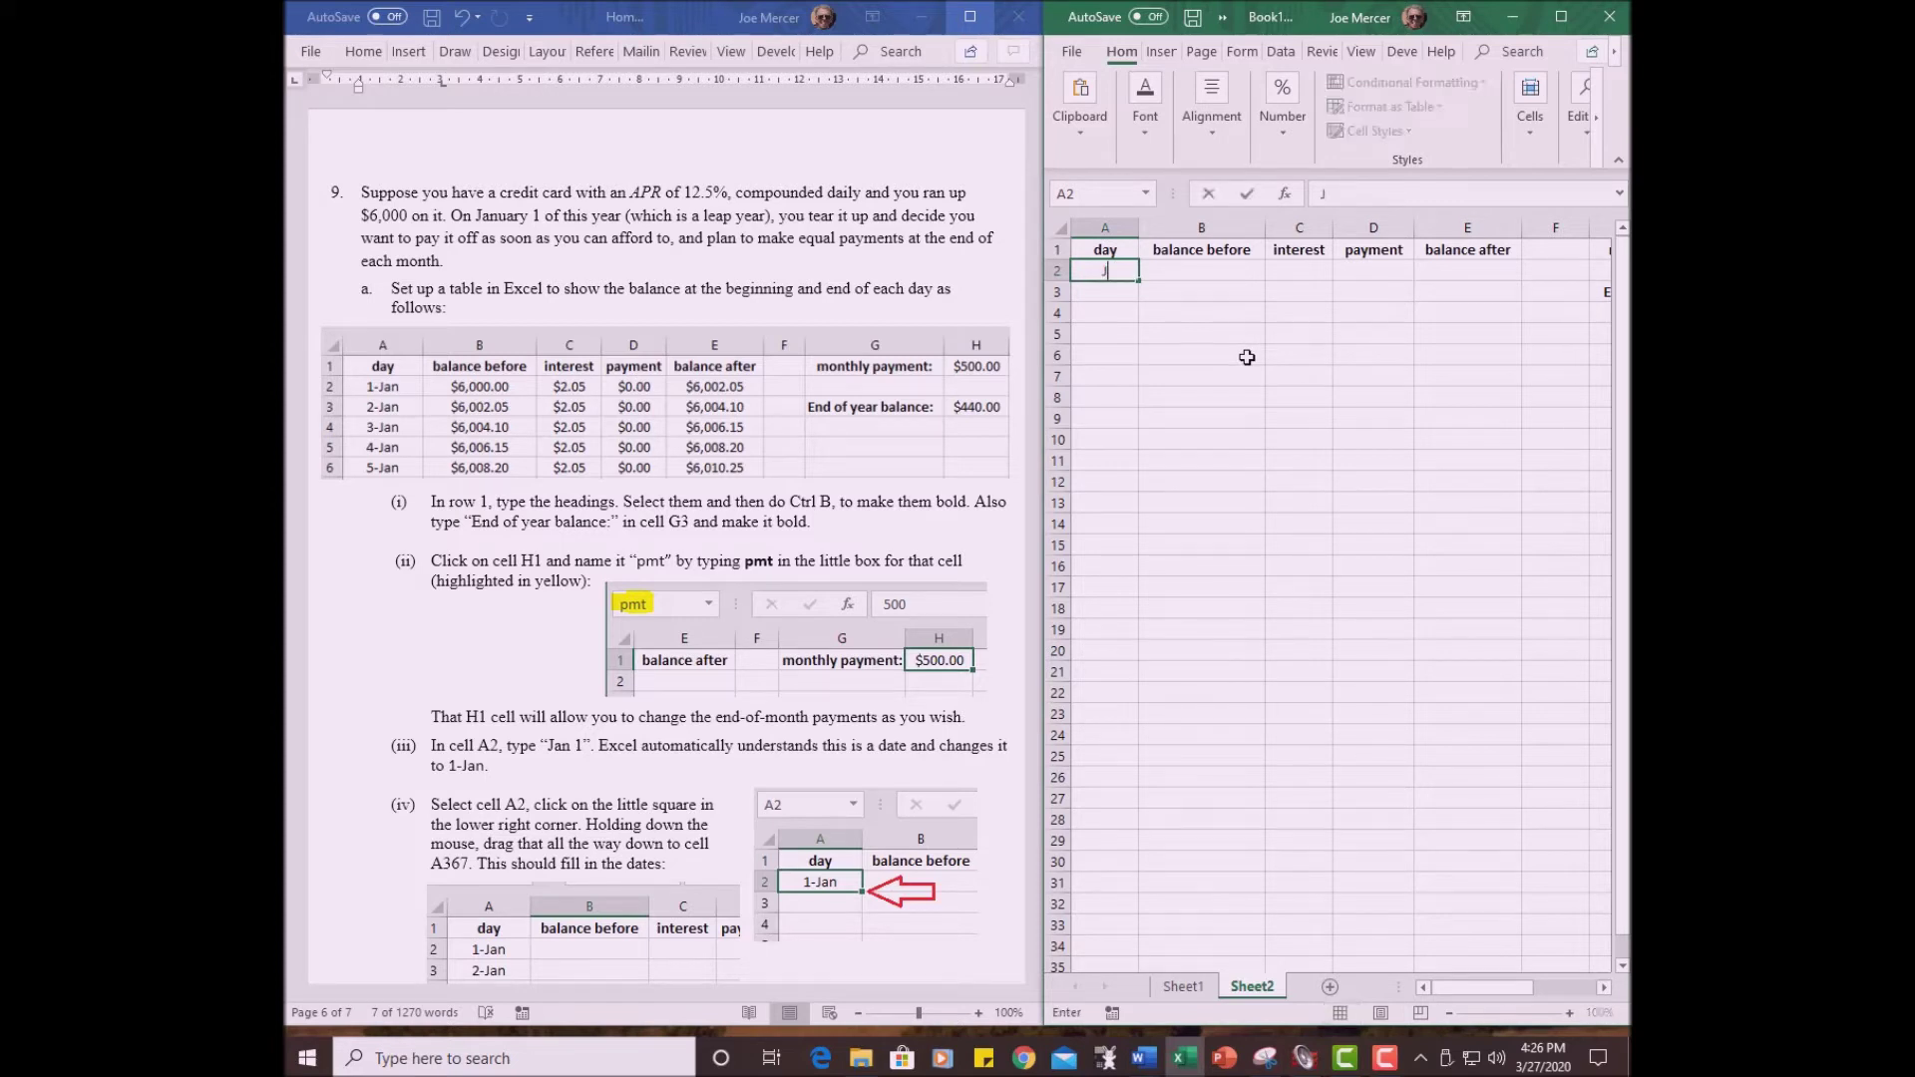
{"action": "type", "text": "an 1"}
{"action": "key", "text": "Return"}
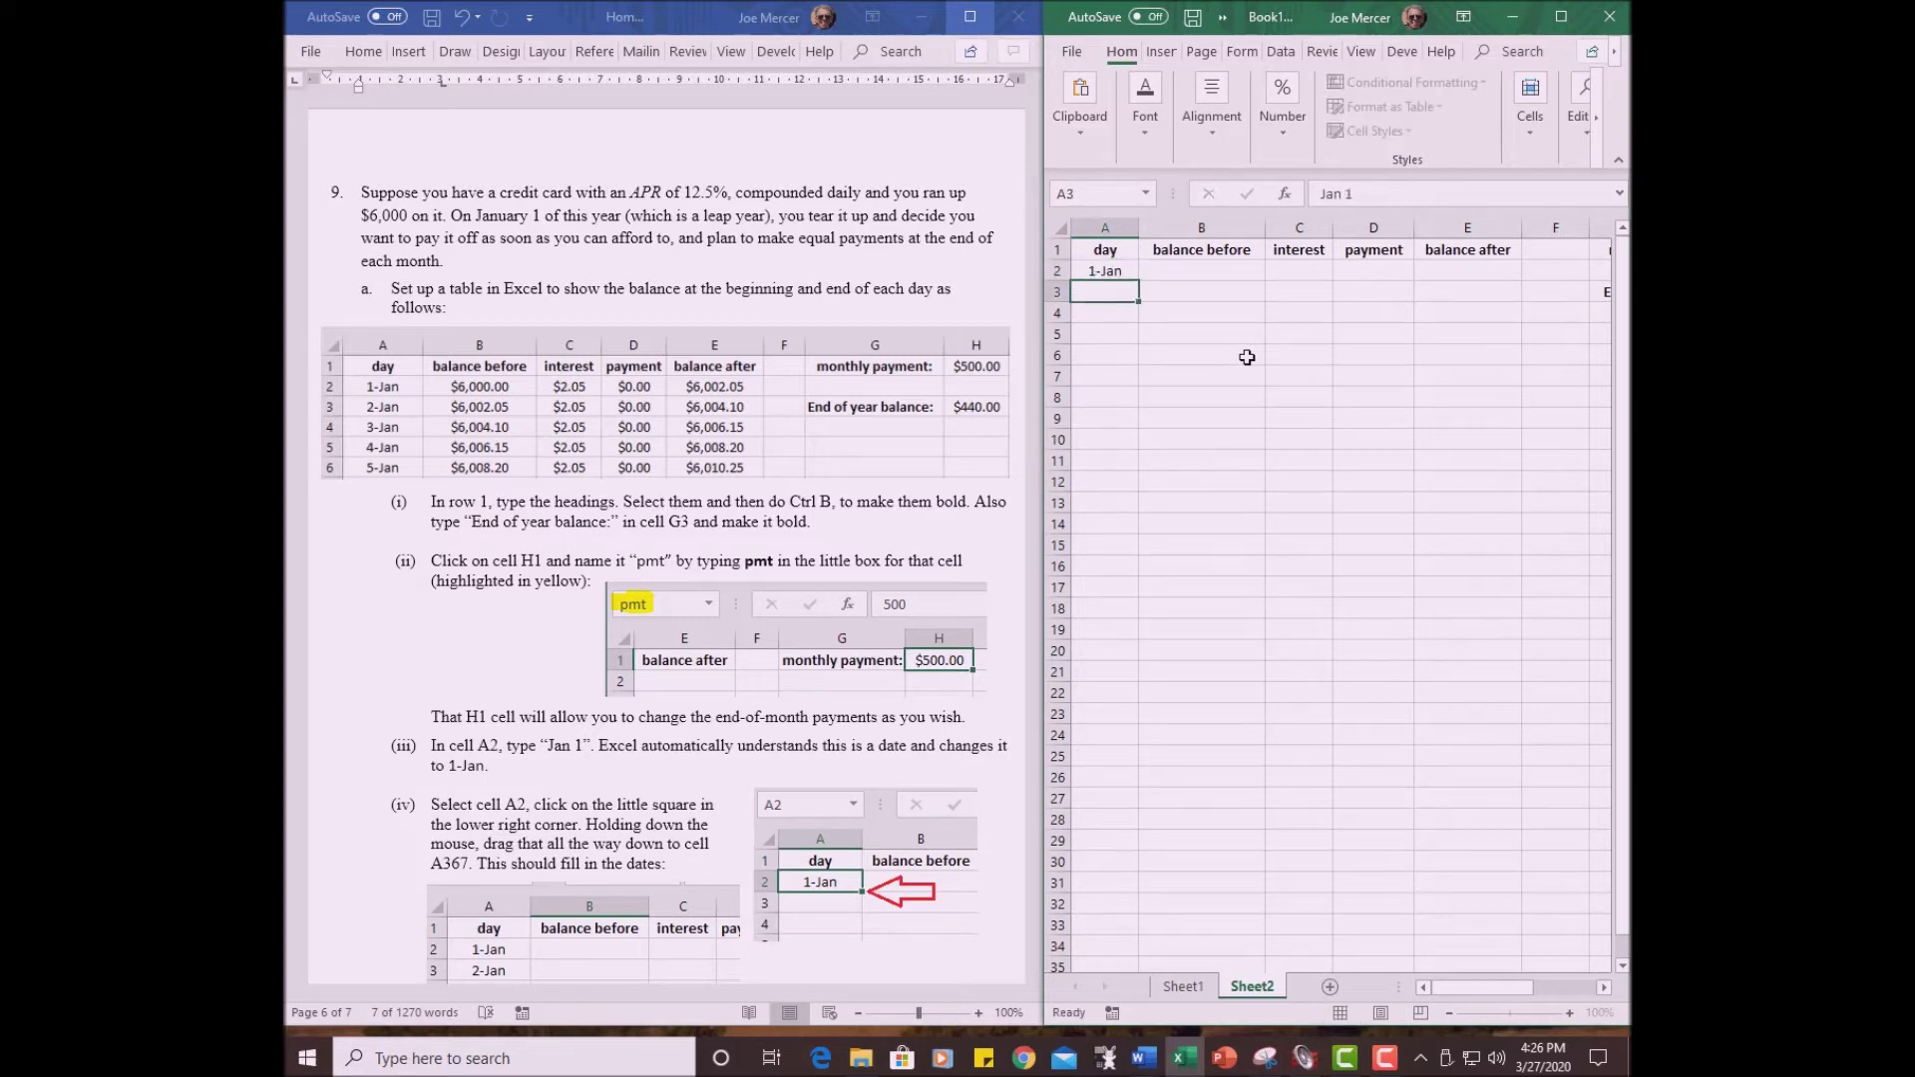
{"action": "left_click", "coordinate": [1115, 273]}
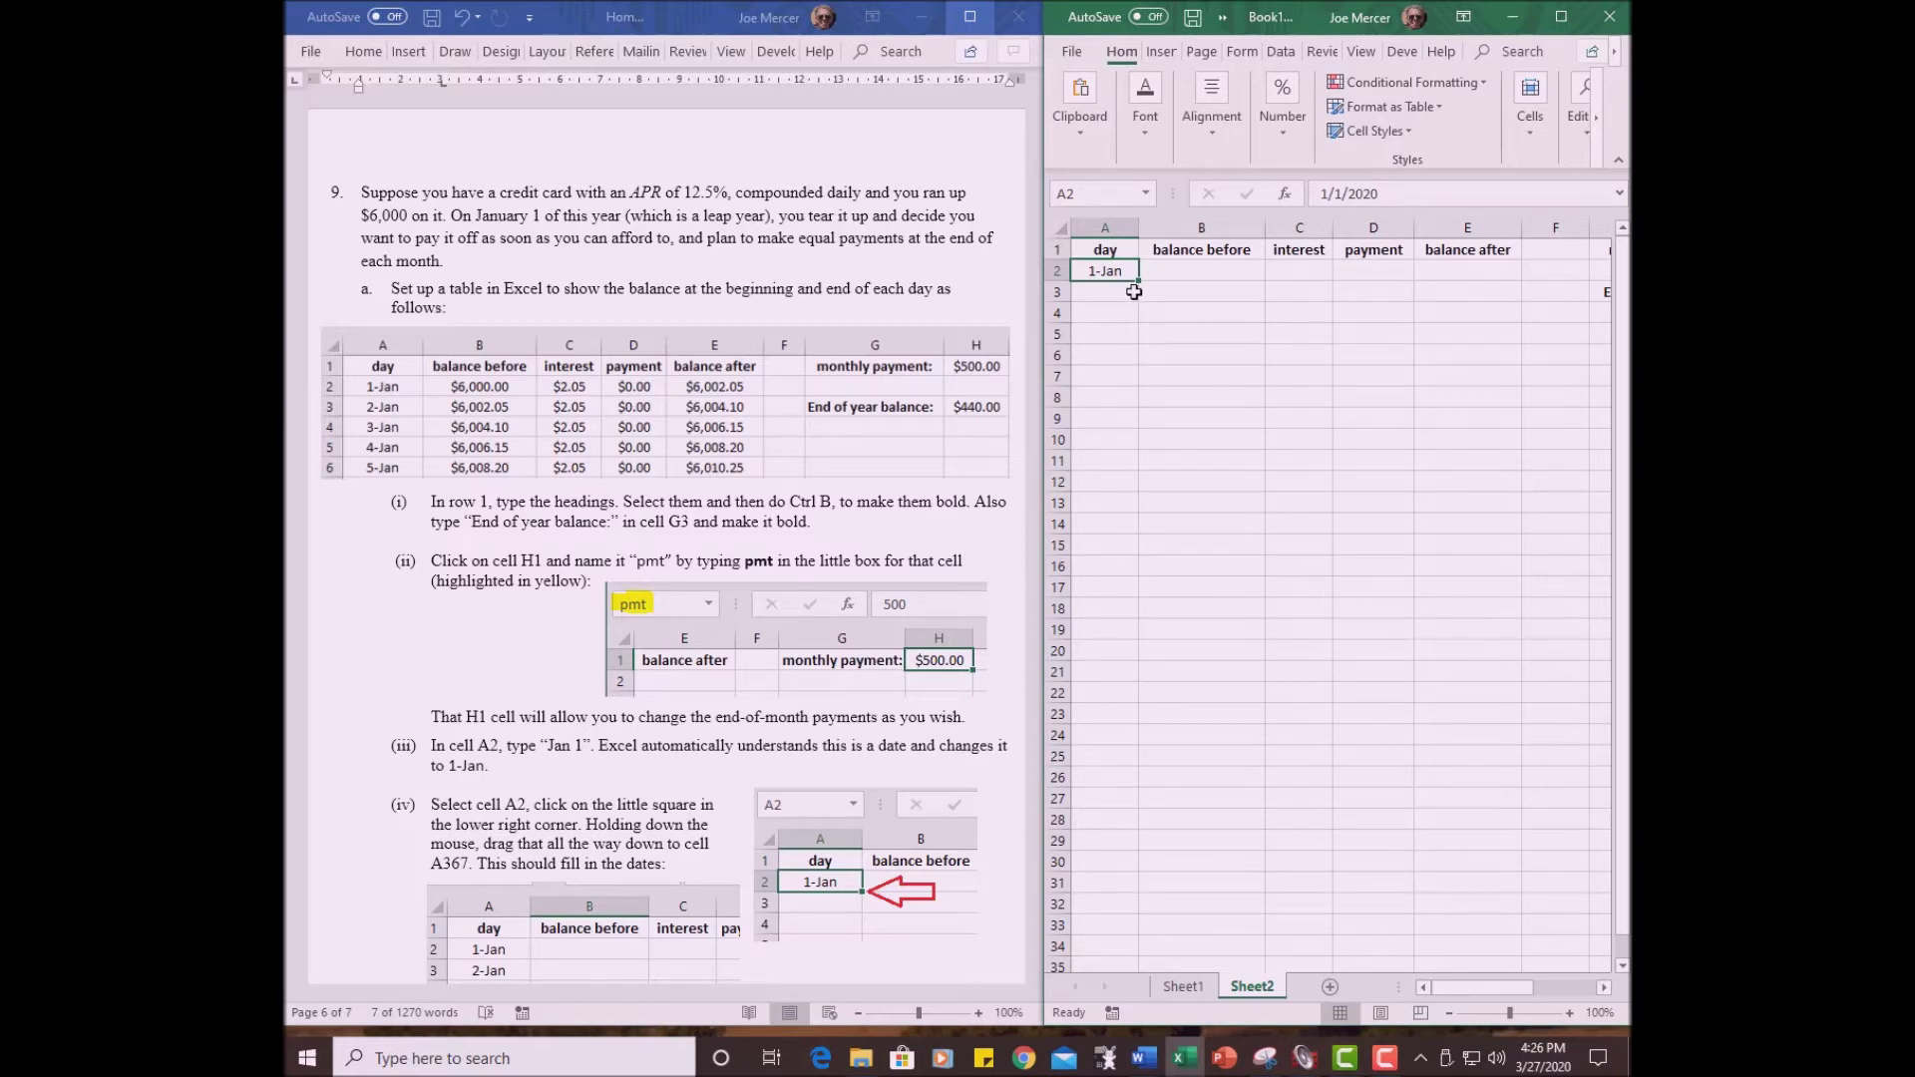
{"action": "left_click_drag", "start_coordinate": [1139, 280], "coordinate": [1140, 408]}
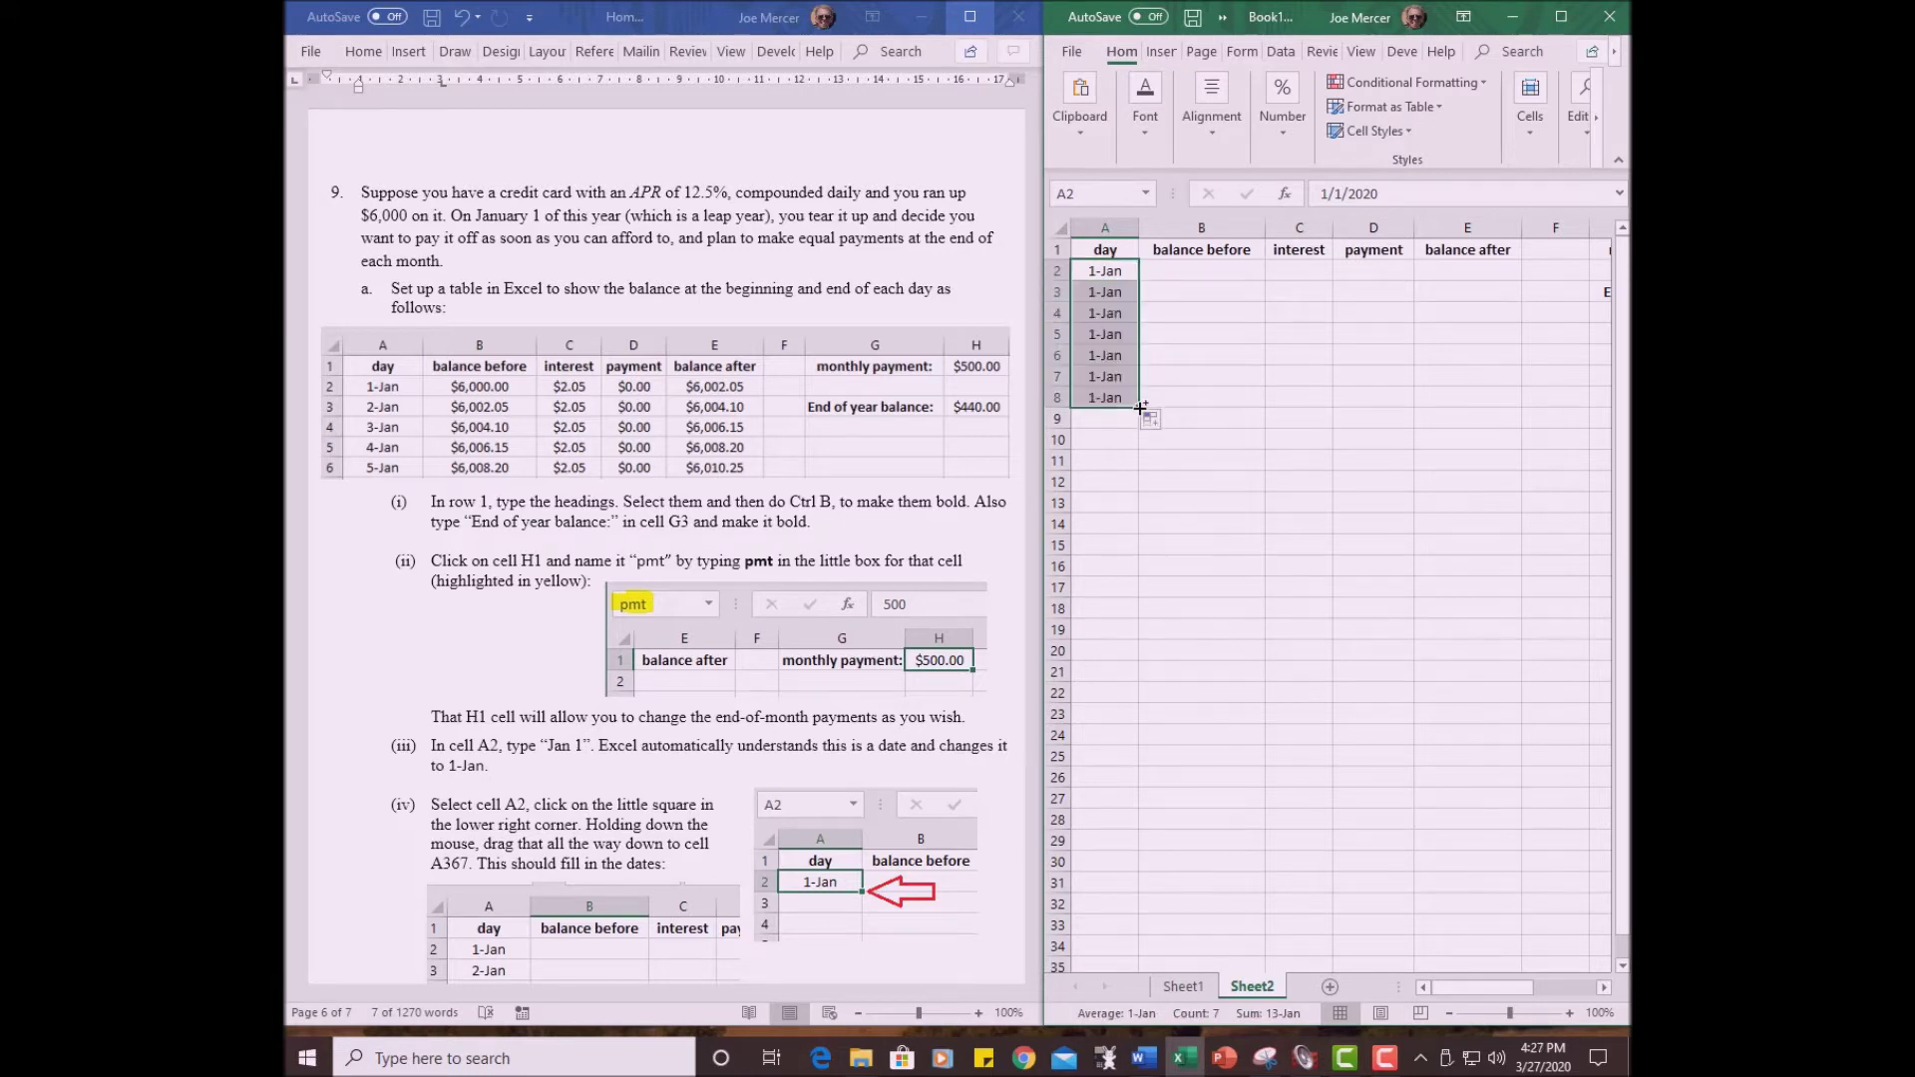
{"action": "left_click", "coordinate": [1094, 333]}
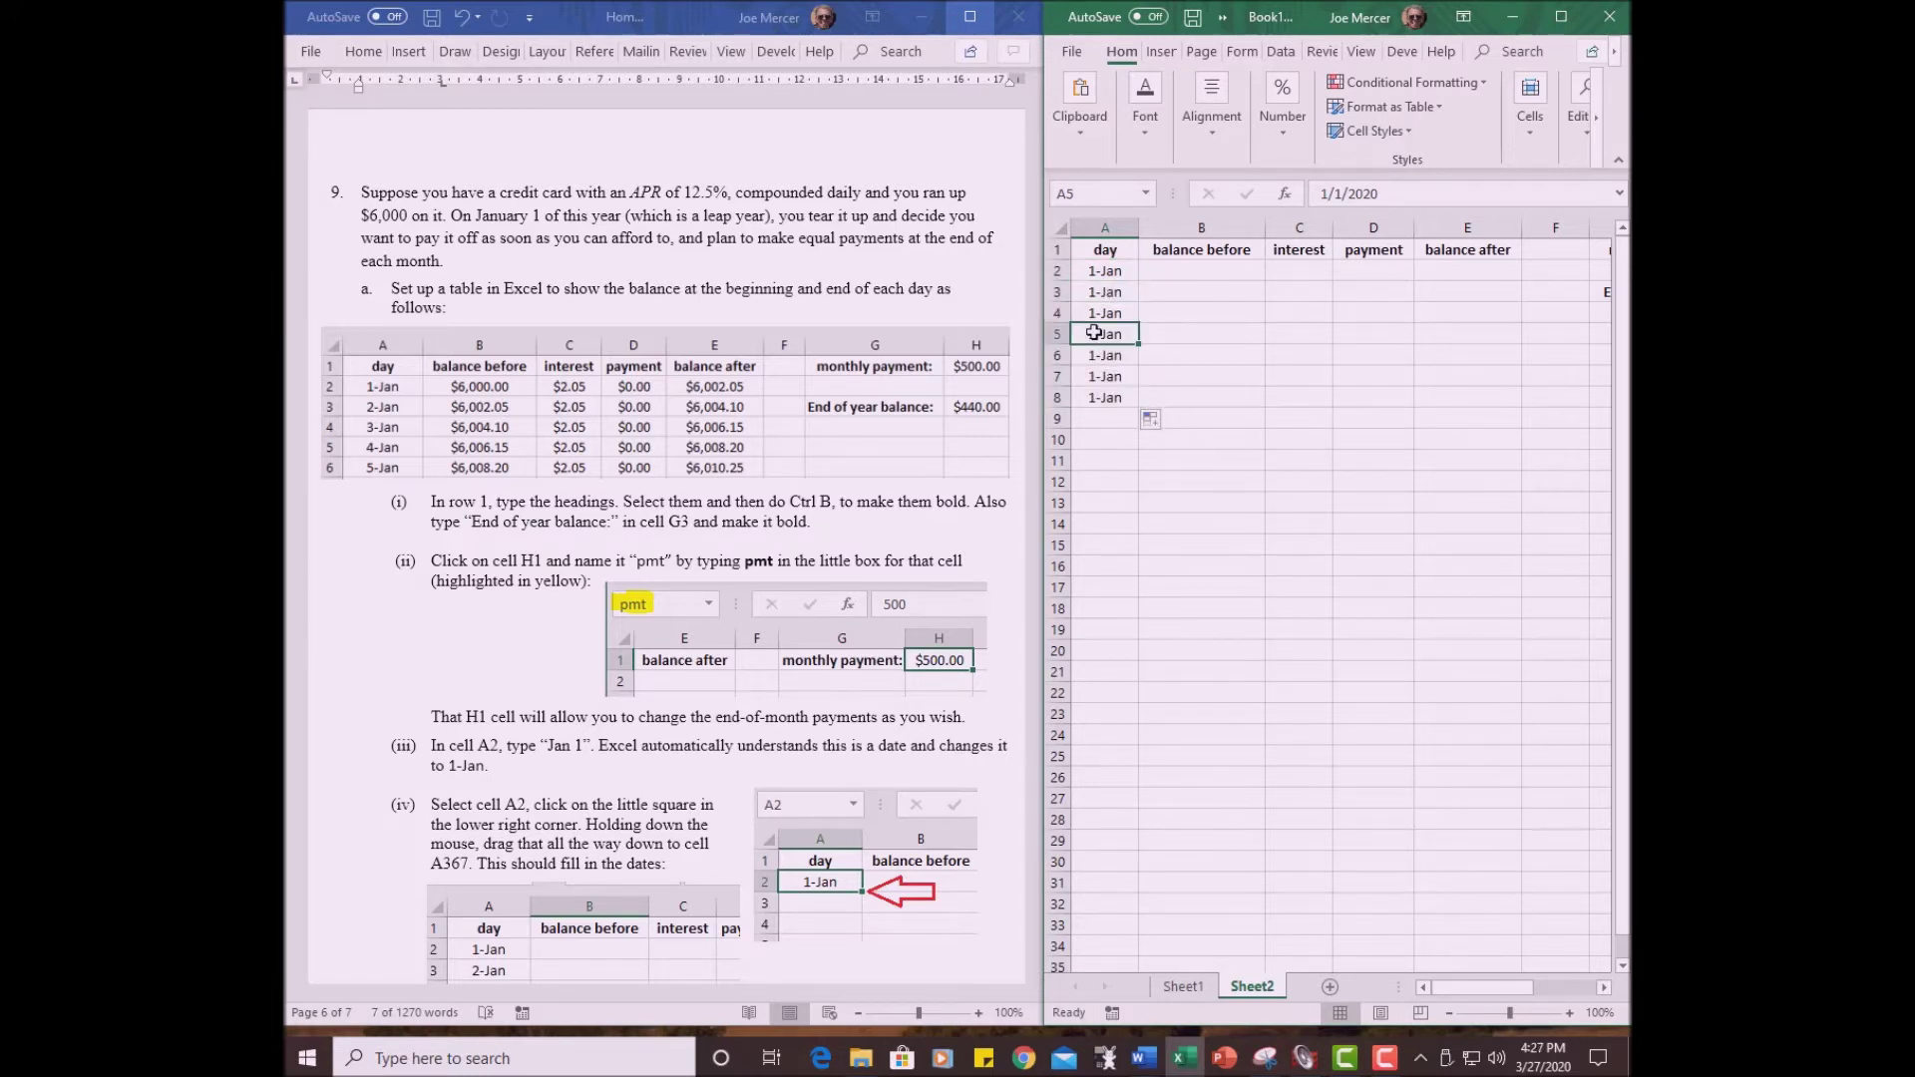
{"action": "left_click", "coordinate": [1109, 271]}
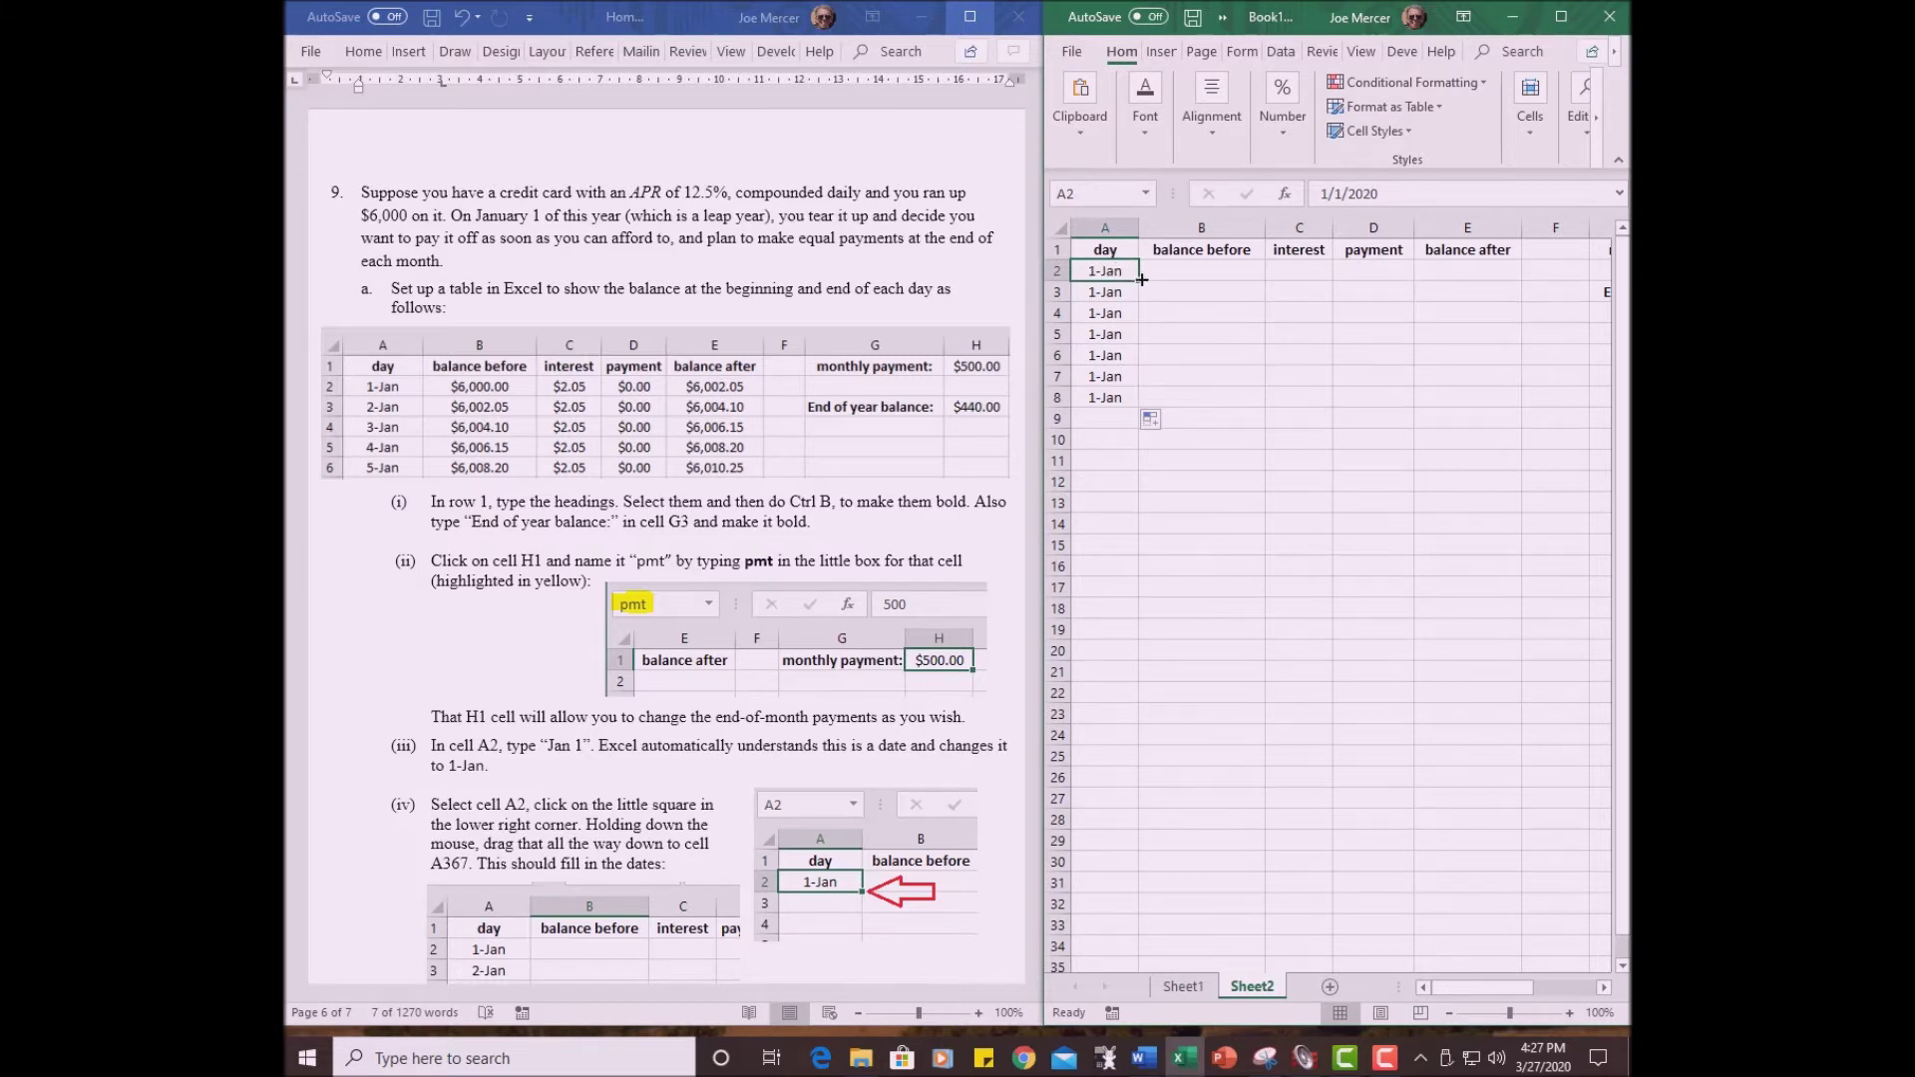
{"action": "left_click_drag", "start_coordinate": [1138, 280], "coordinate": [1134, 410]}
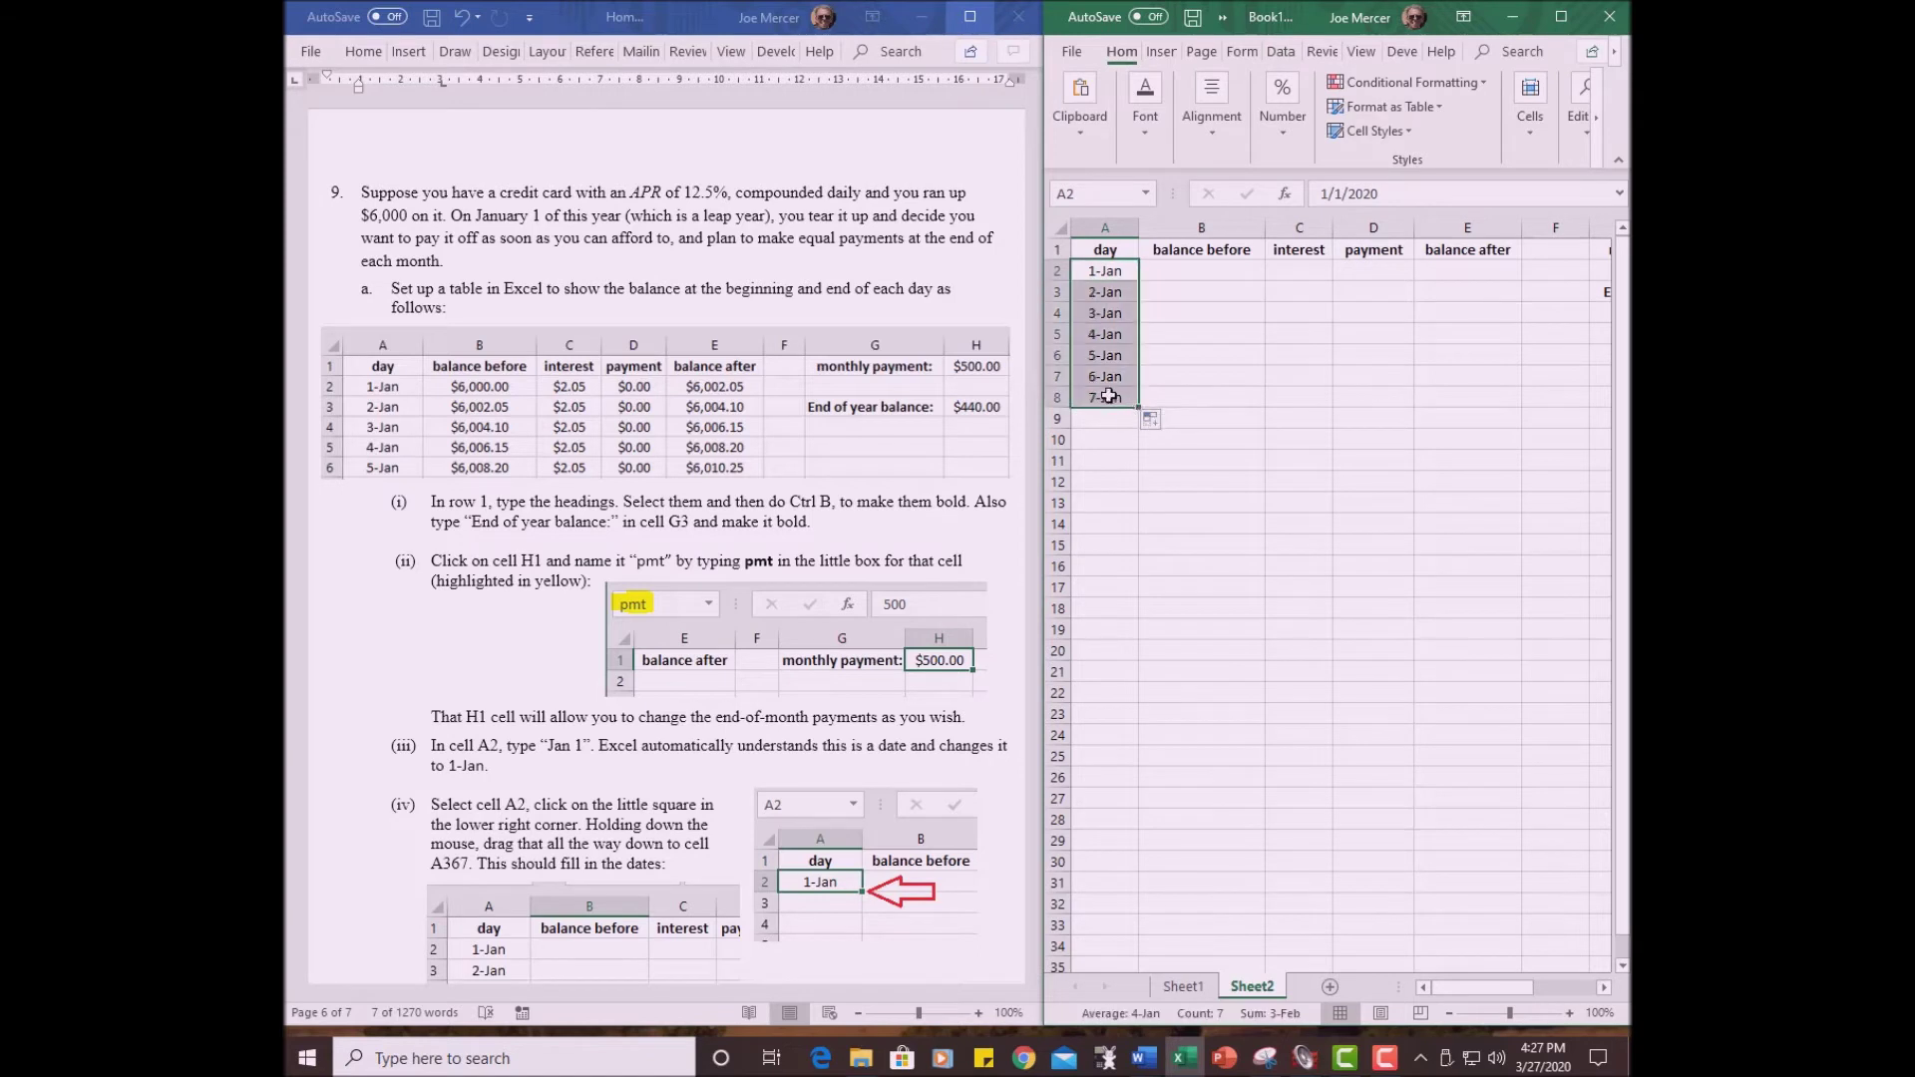
{"action": "left_click", "coordinate": [1112, 397]}
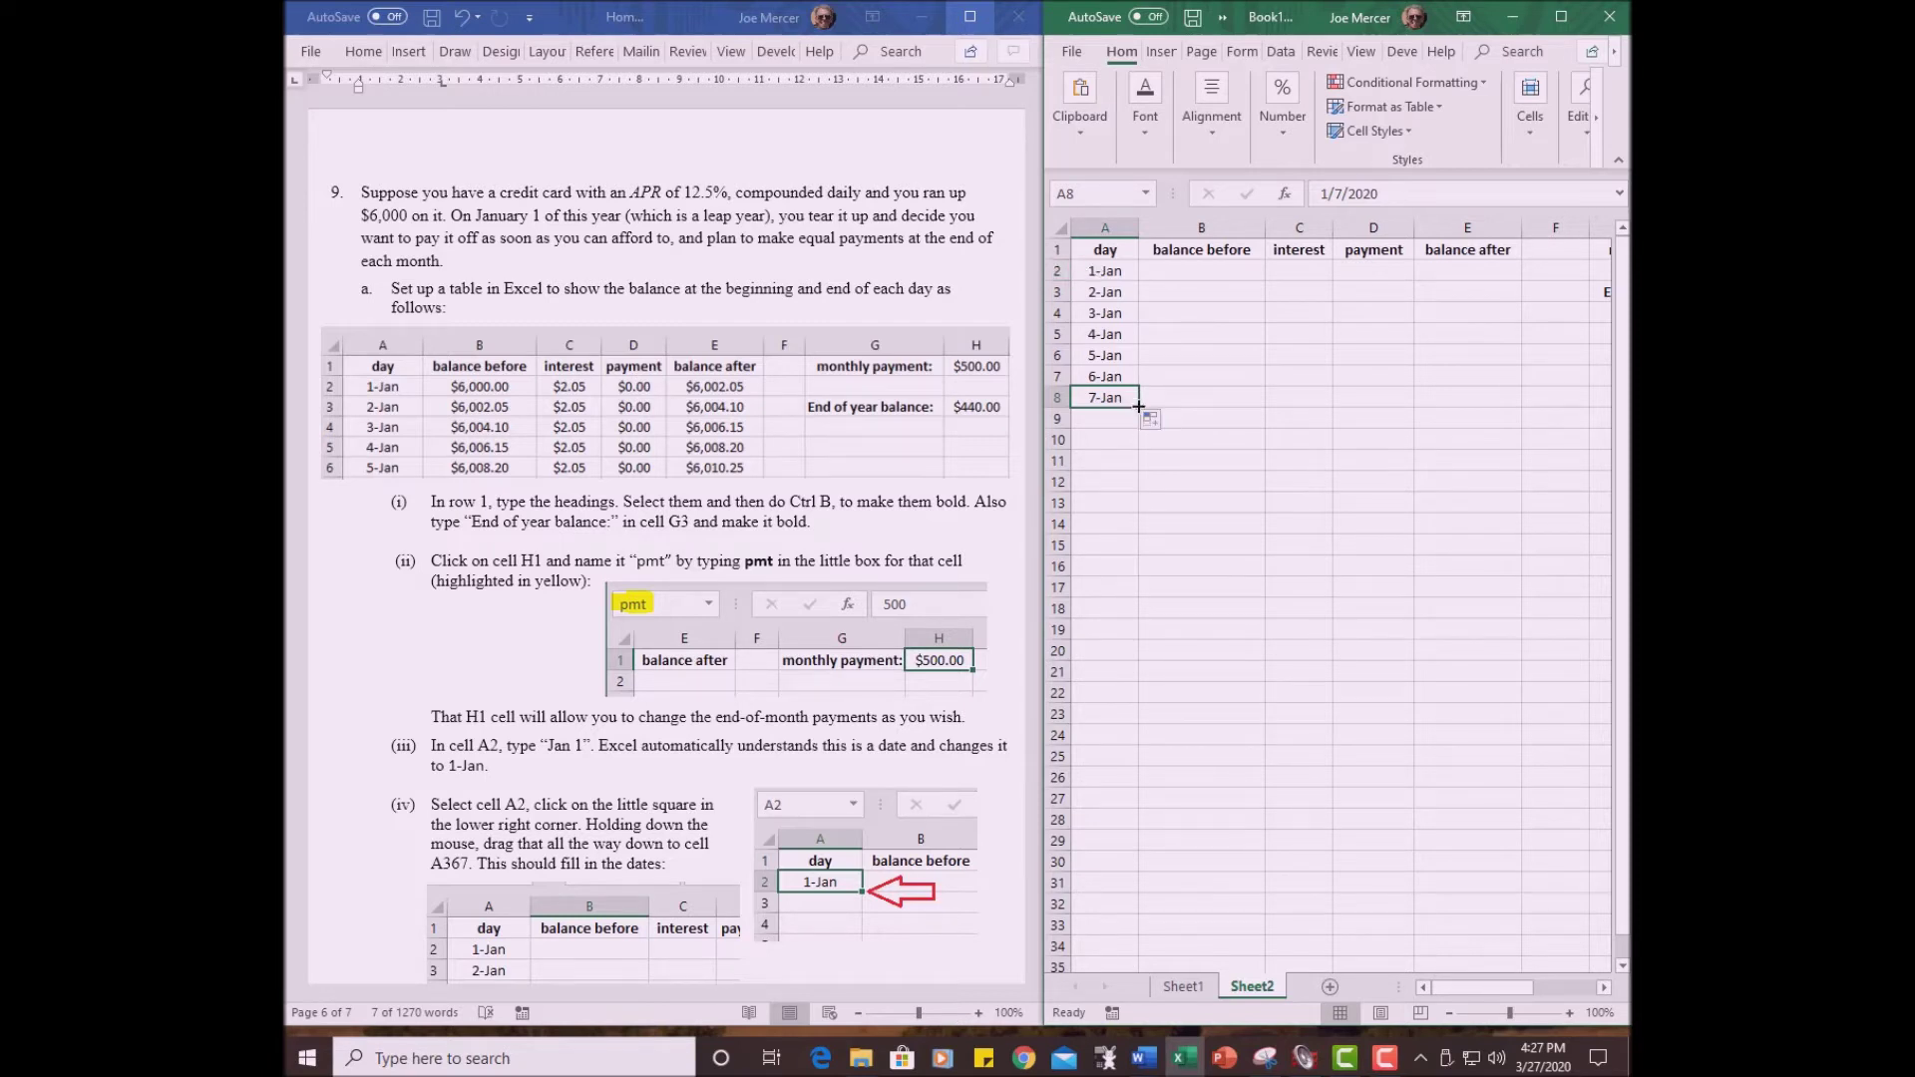
- Fill dates to 31-Dec in row 367 and delete the next-year dates in A368:A371
{"action": "left_click_drag", "start_coordinate": [1138, 406], "coordinate": [1123, 857]}
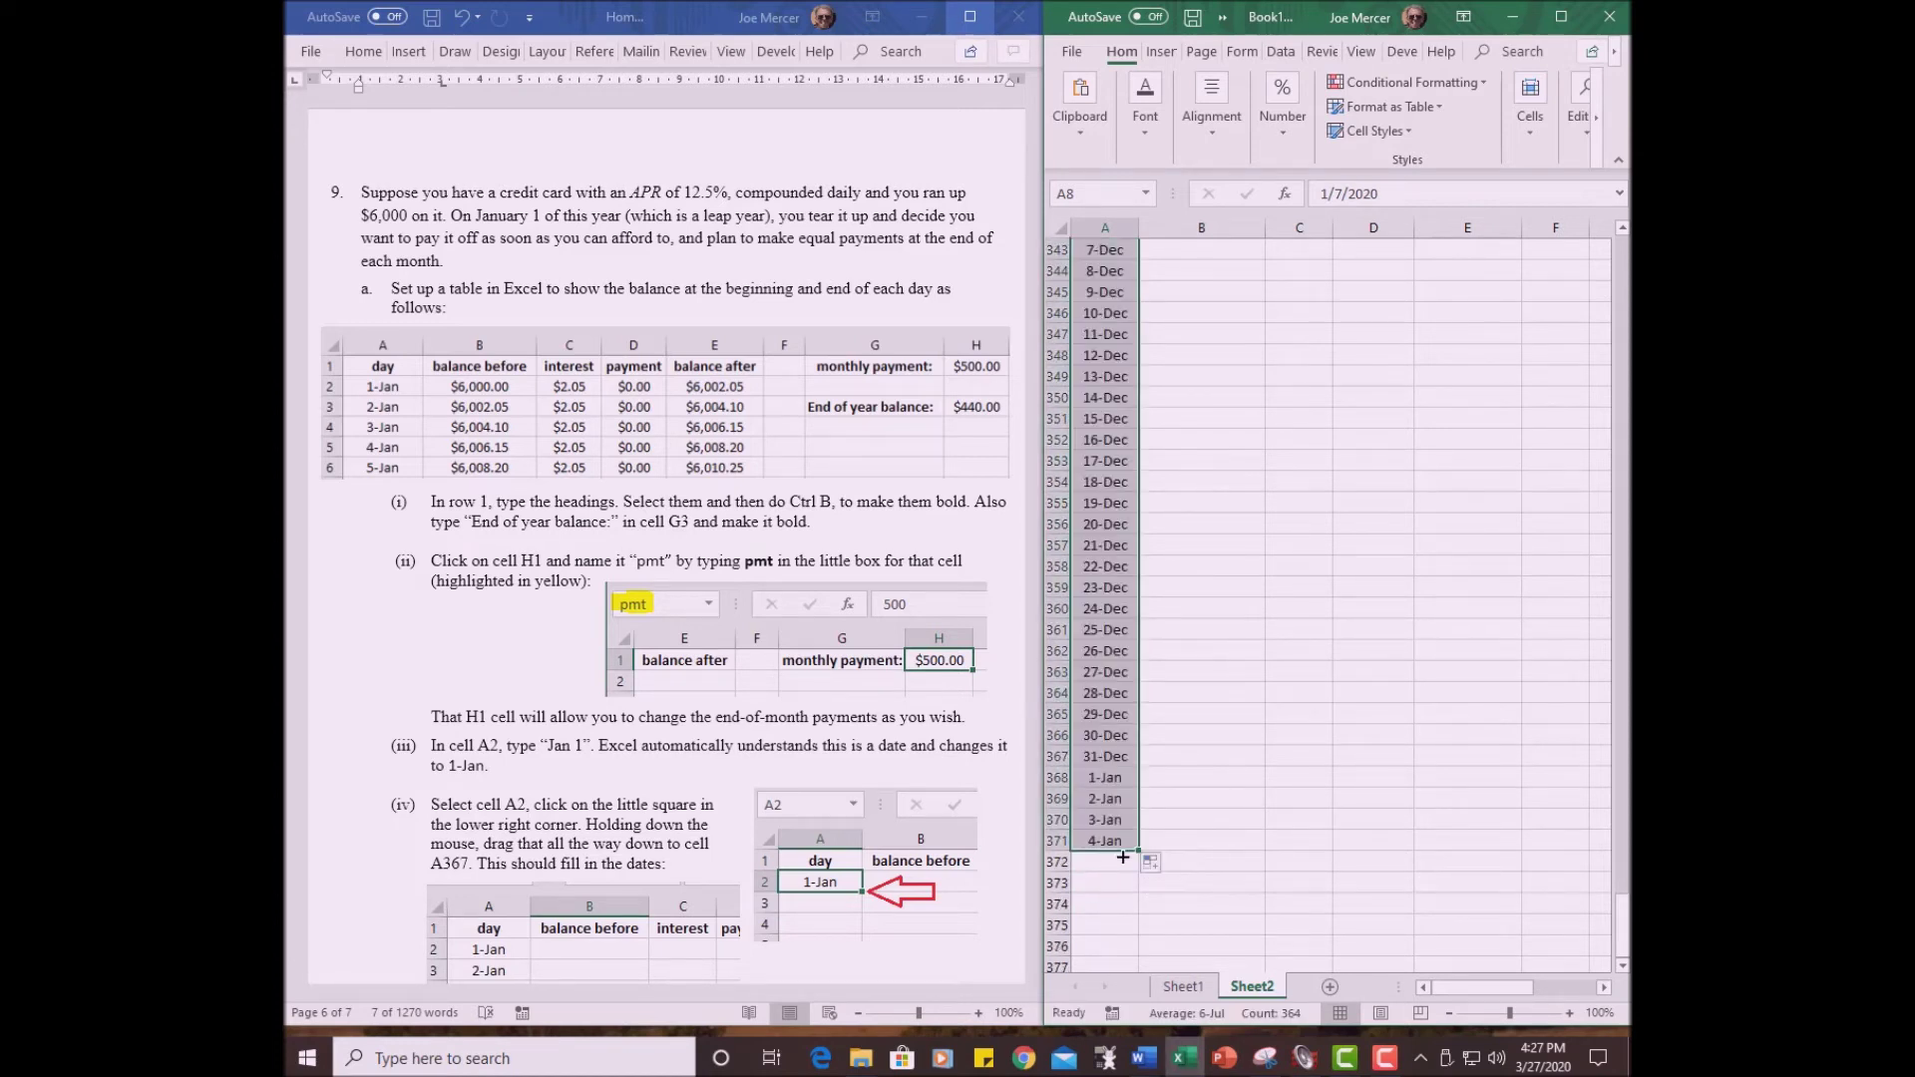
{"action": "left_click", "coordinate": [1106, 775]}
{"action": "double_click", "coordinate": [1105, 775]}
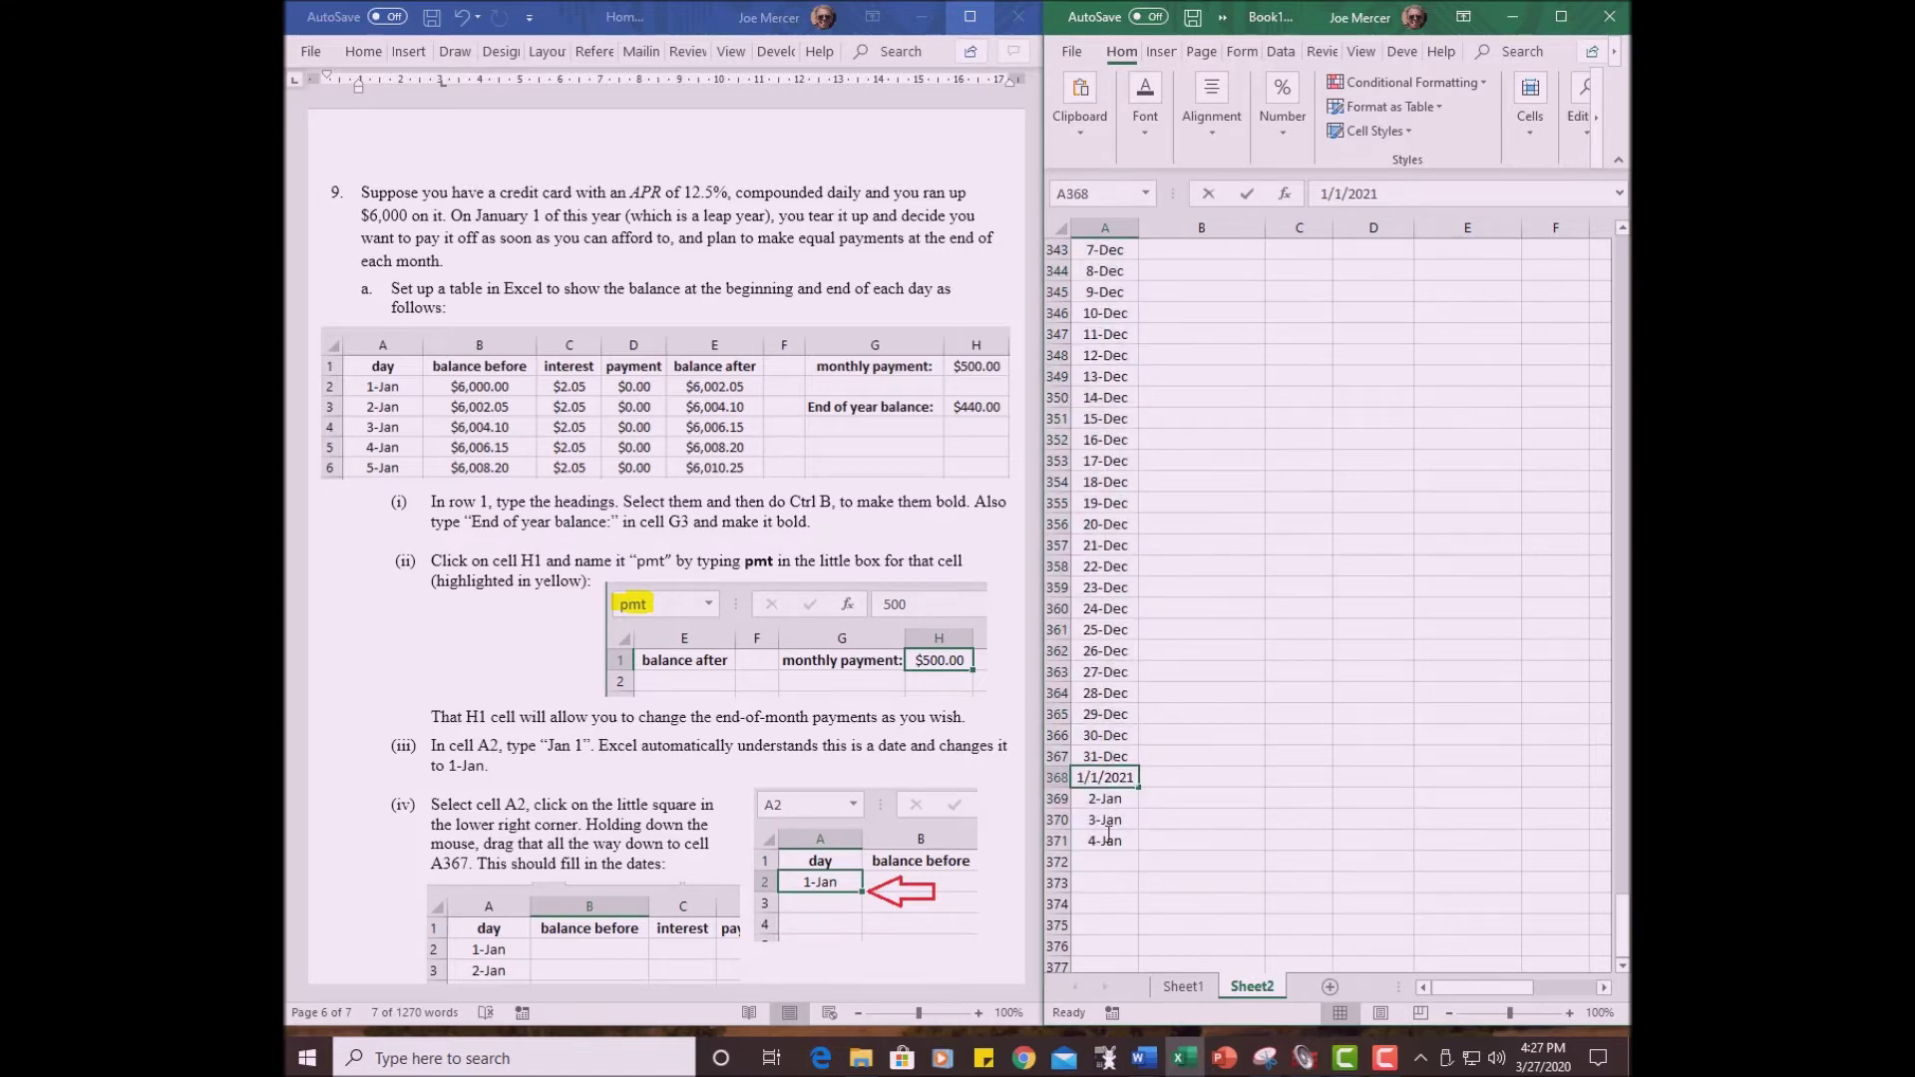
{"action": "left_click", "coordinate": [1167, 779]}
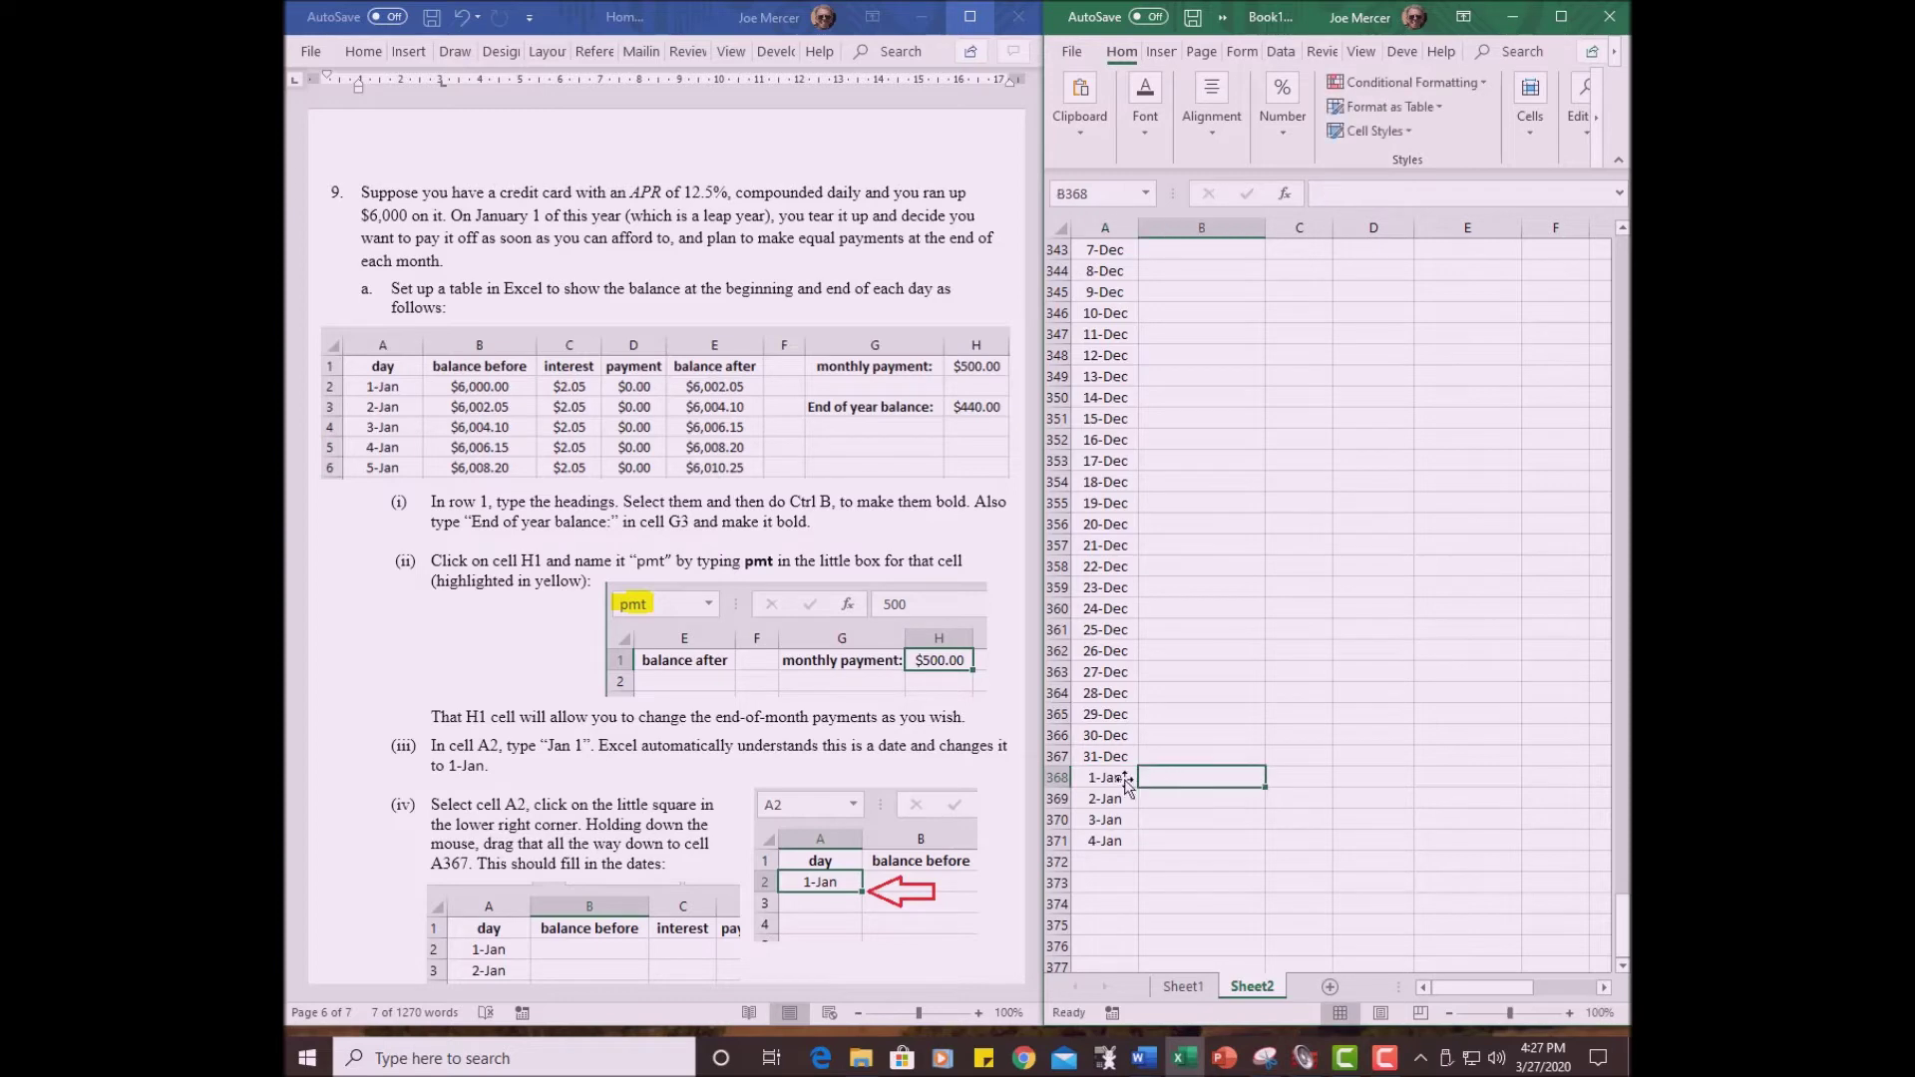
{"action": "left_click_drag", "start_coordinate": [1102, 779], "coordinate": [1093, 848]}
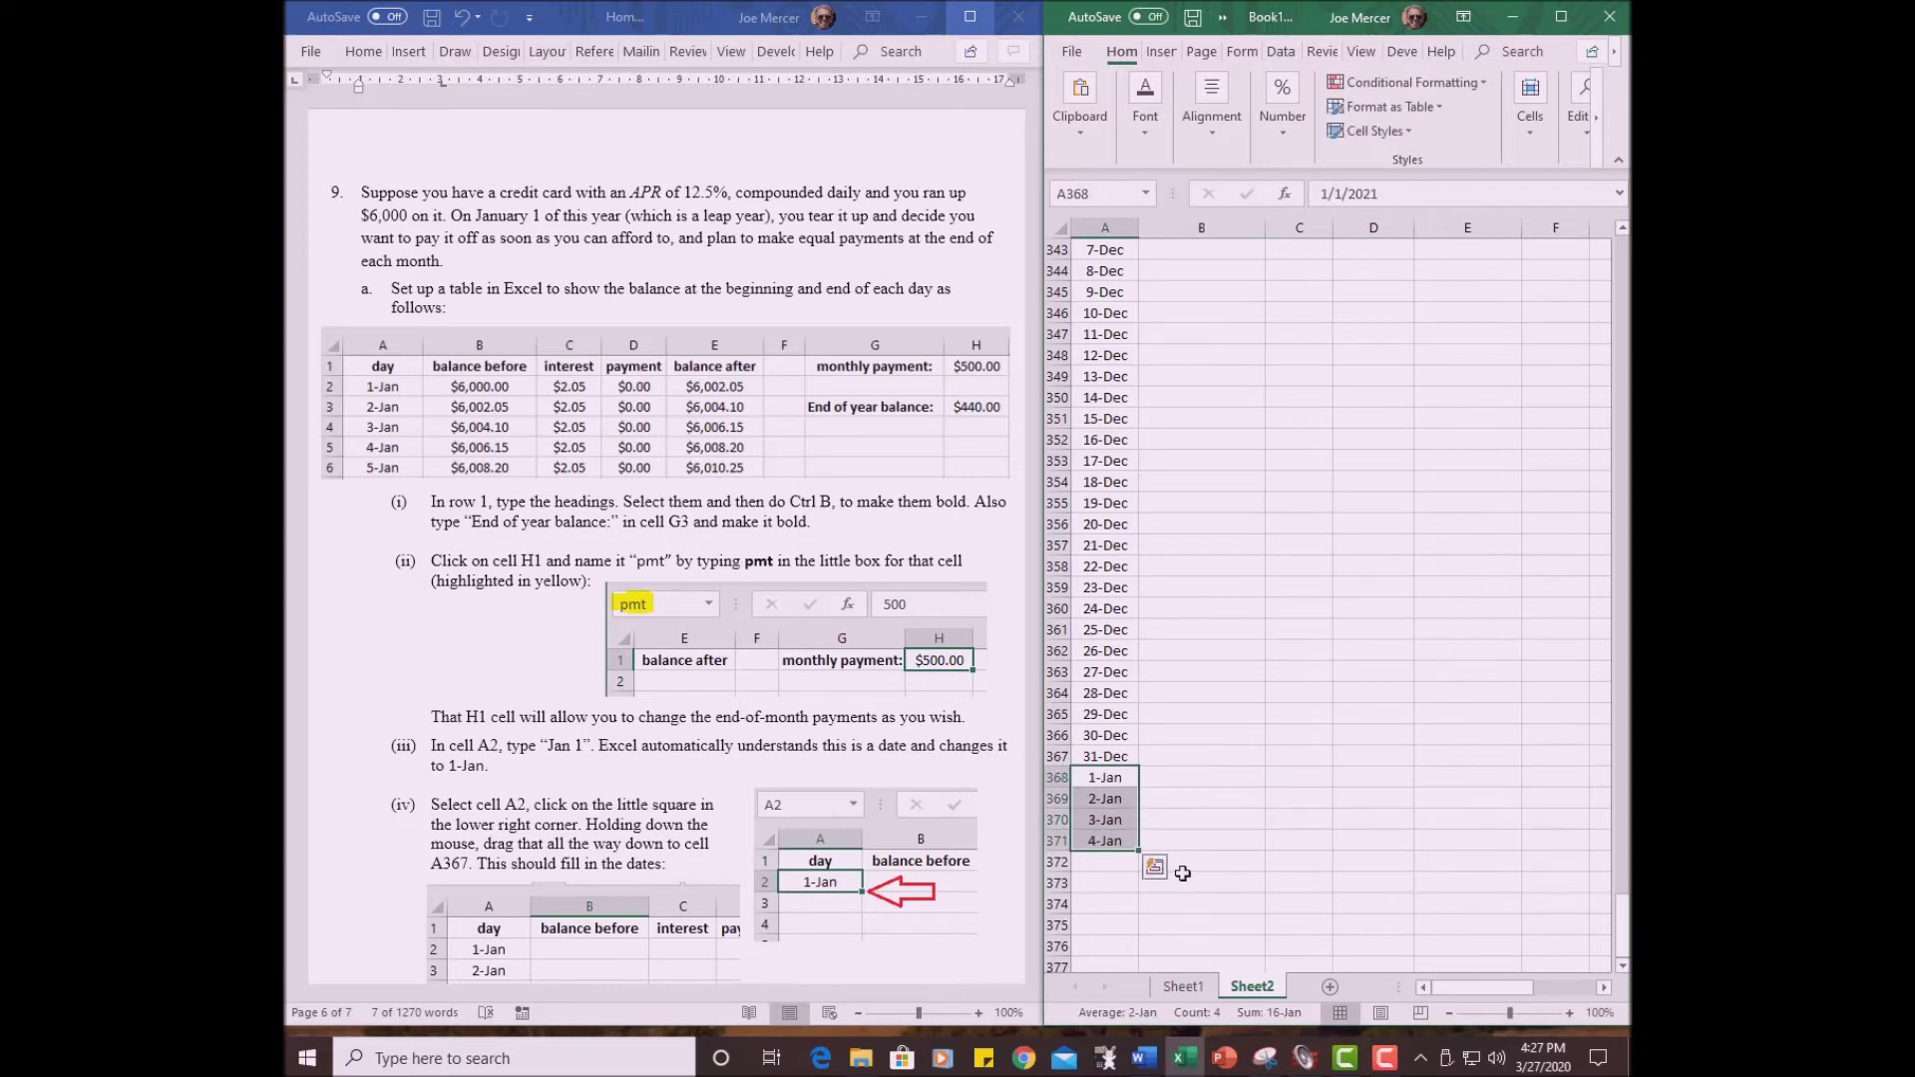
{"action": "key", "text": "Delete"}
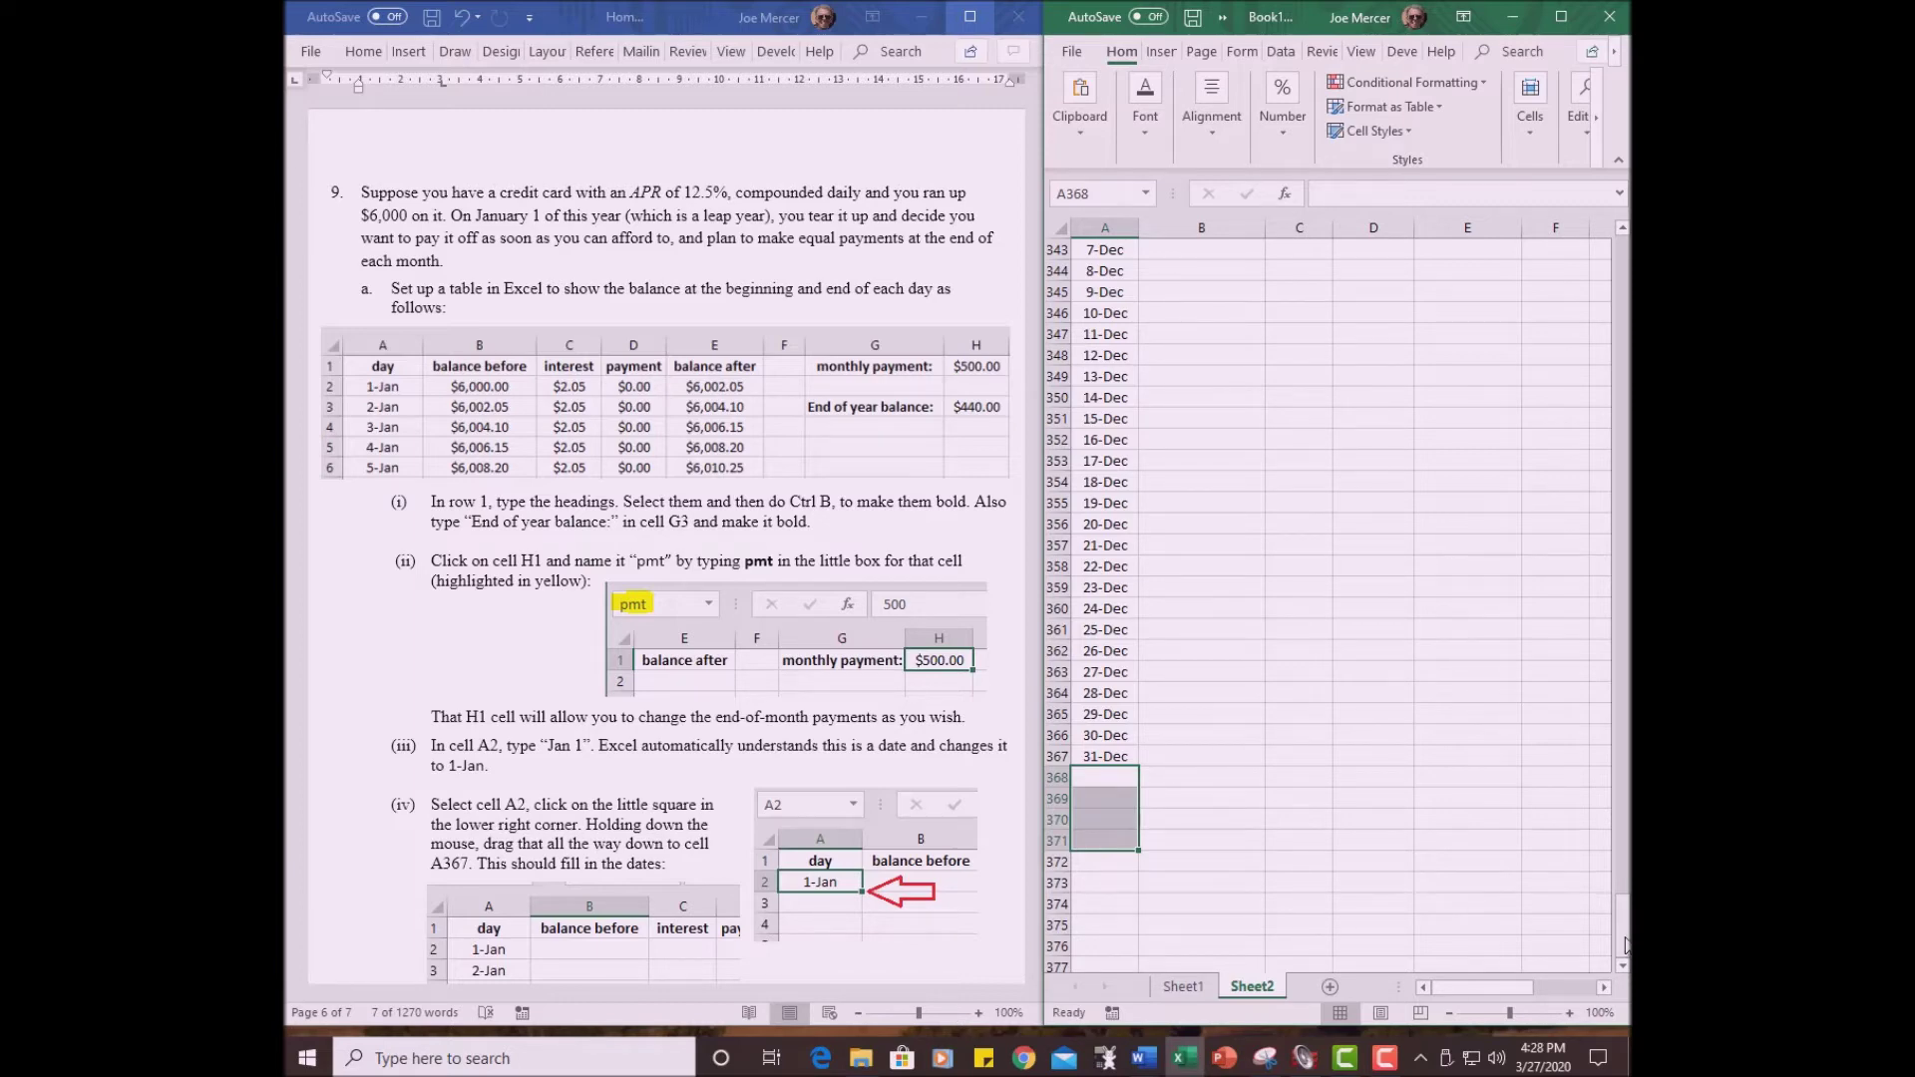
{"action": "left_click_drag", "start_coordinate": [1622, 928], "coordinate": [1594, 244]}
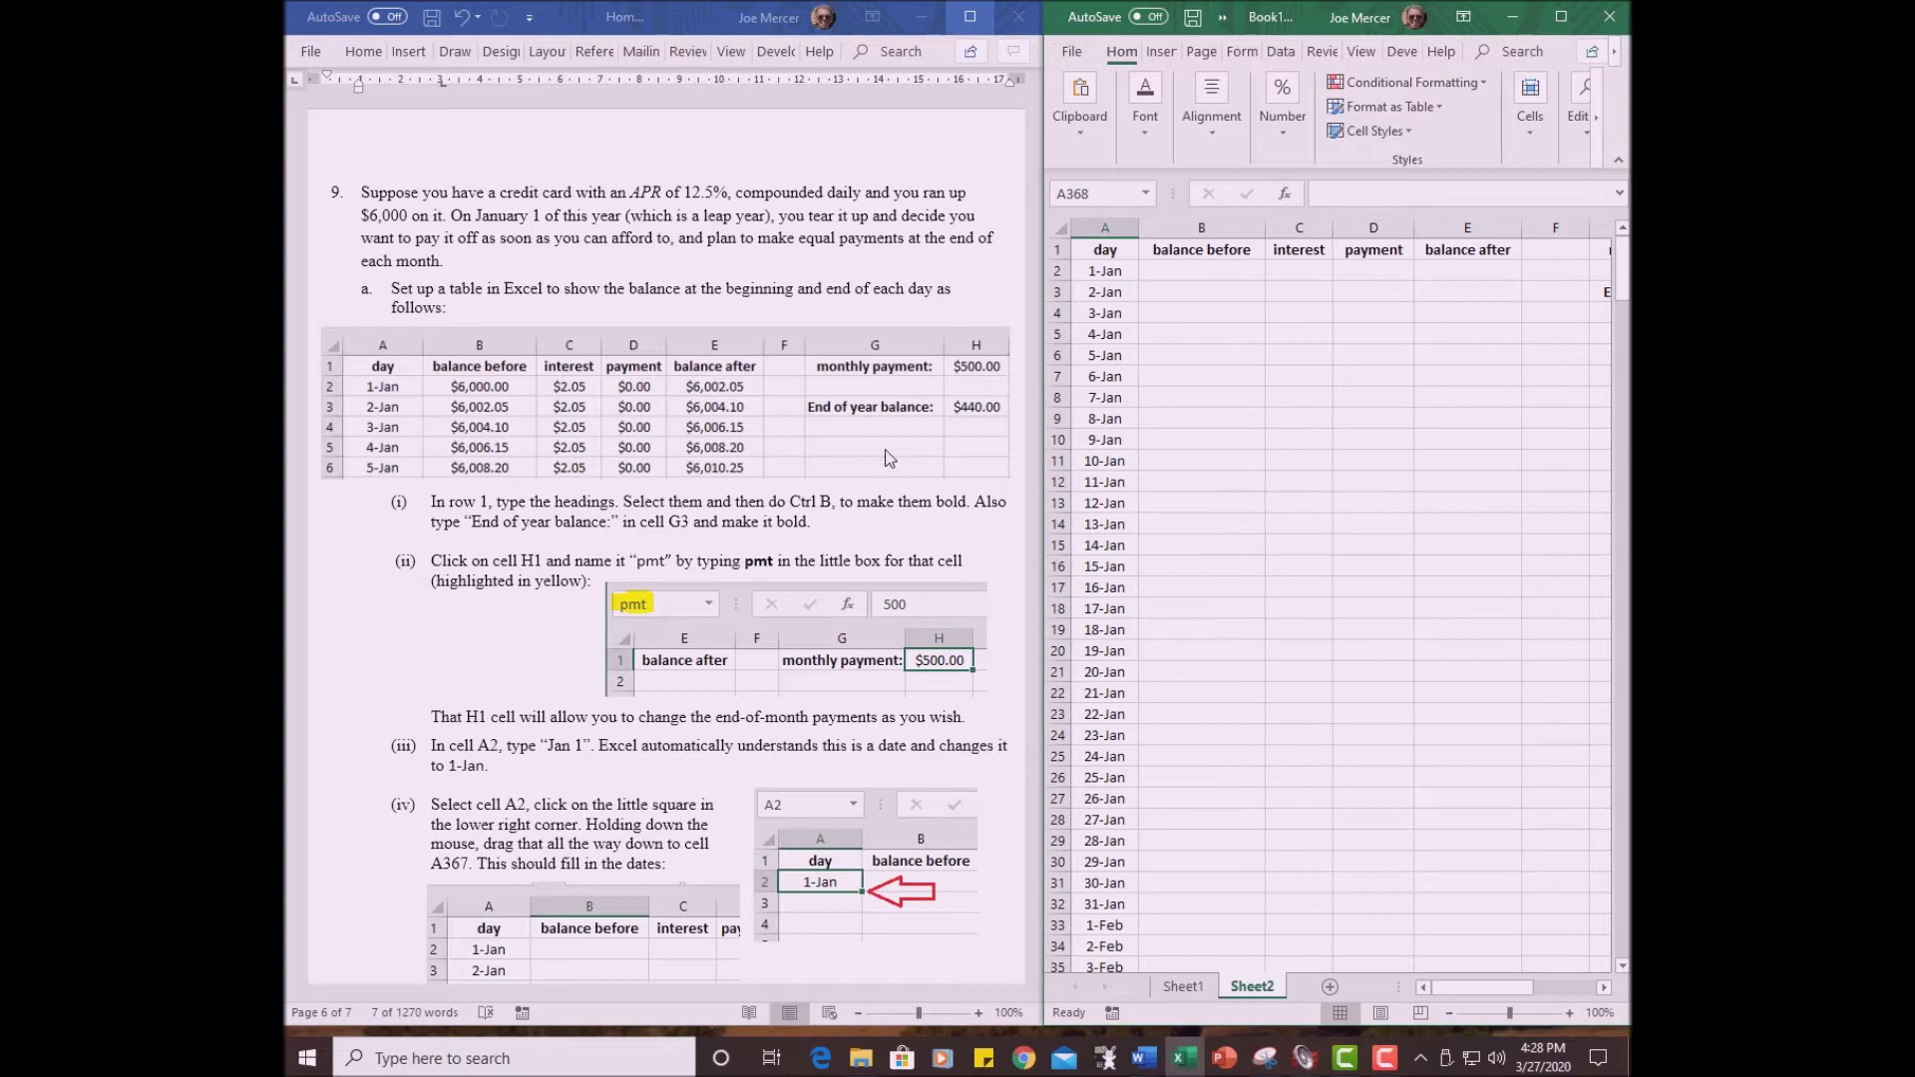
- Apply the Currency number format to columns B through H
{"action": "left_click", "coordinate": [1199, 230]}
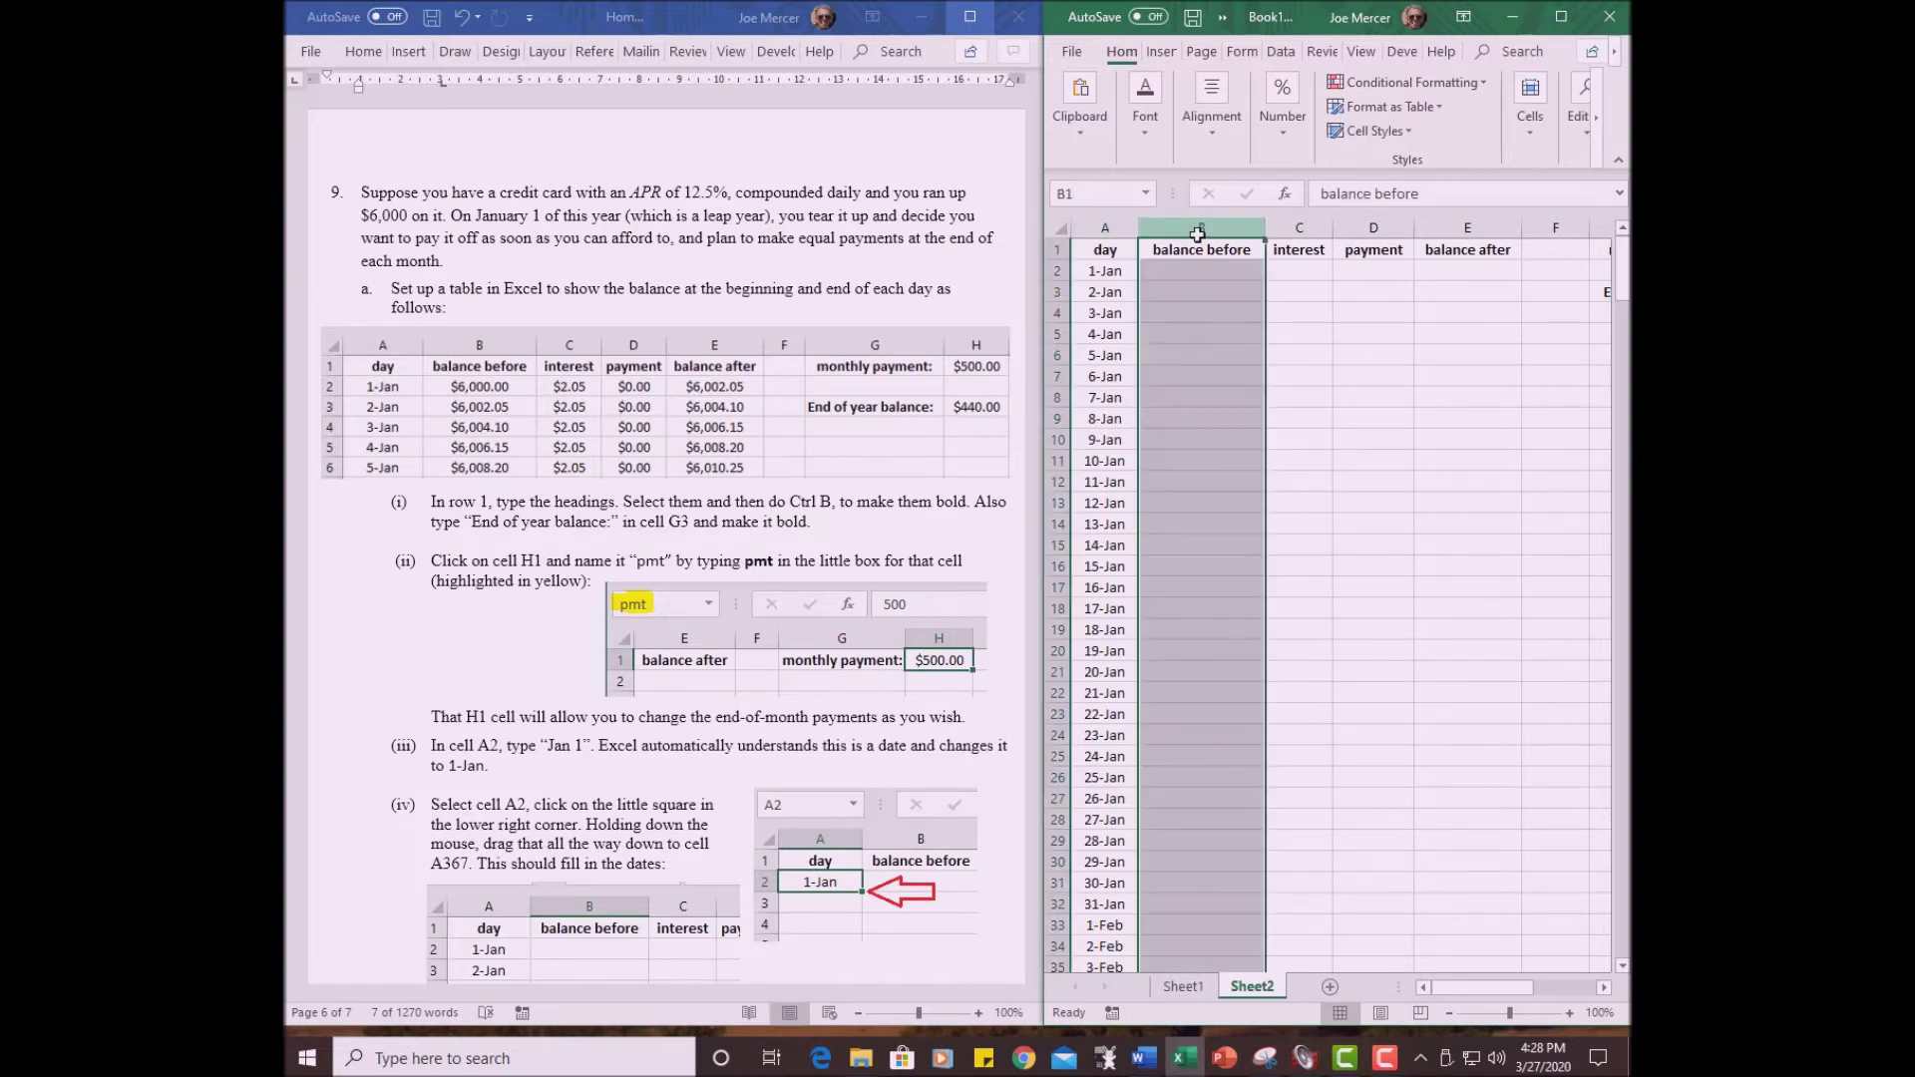
{"action": "left_click_drag", "start_coordinate": [1199, 229], "coordinate": [1462, 234]}
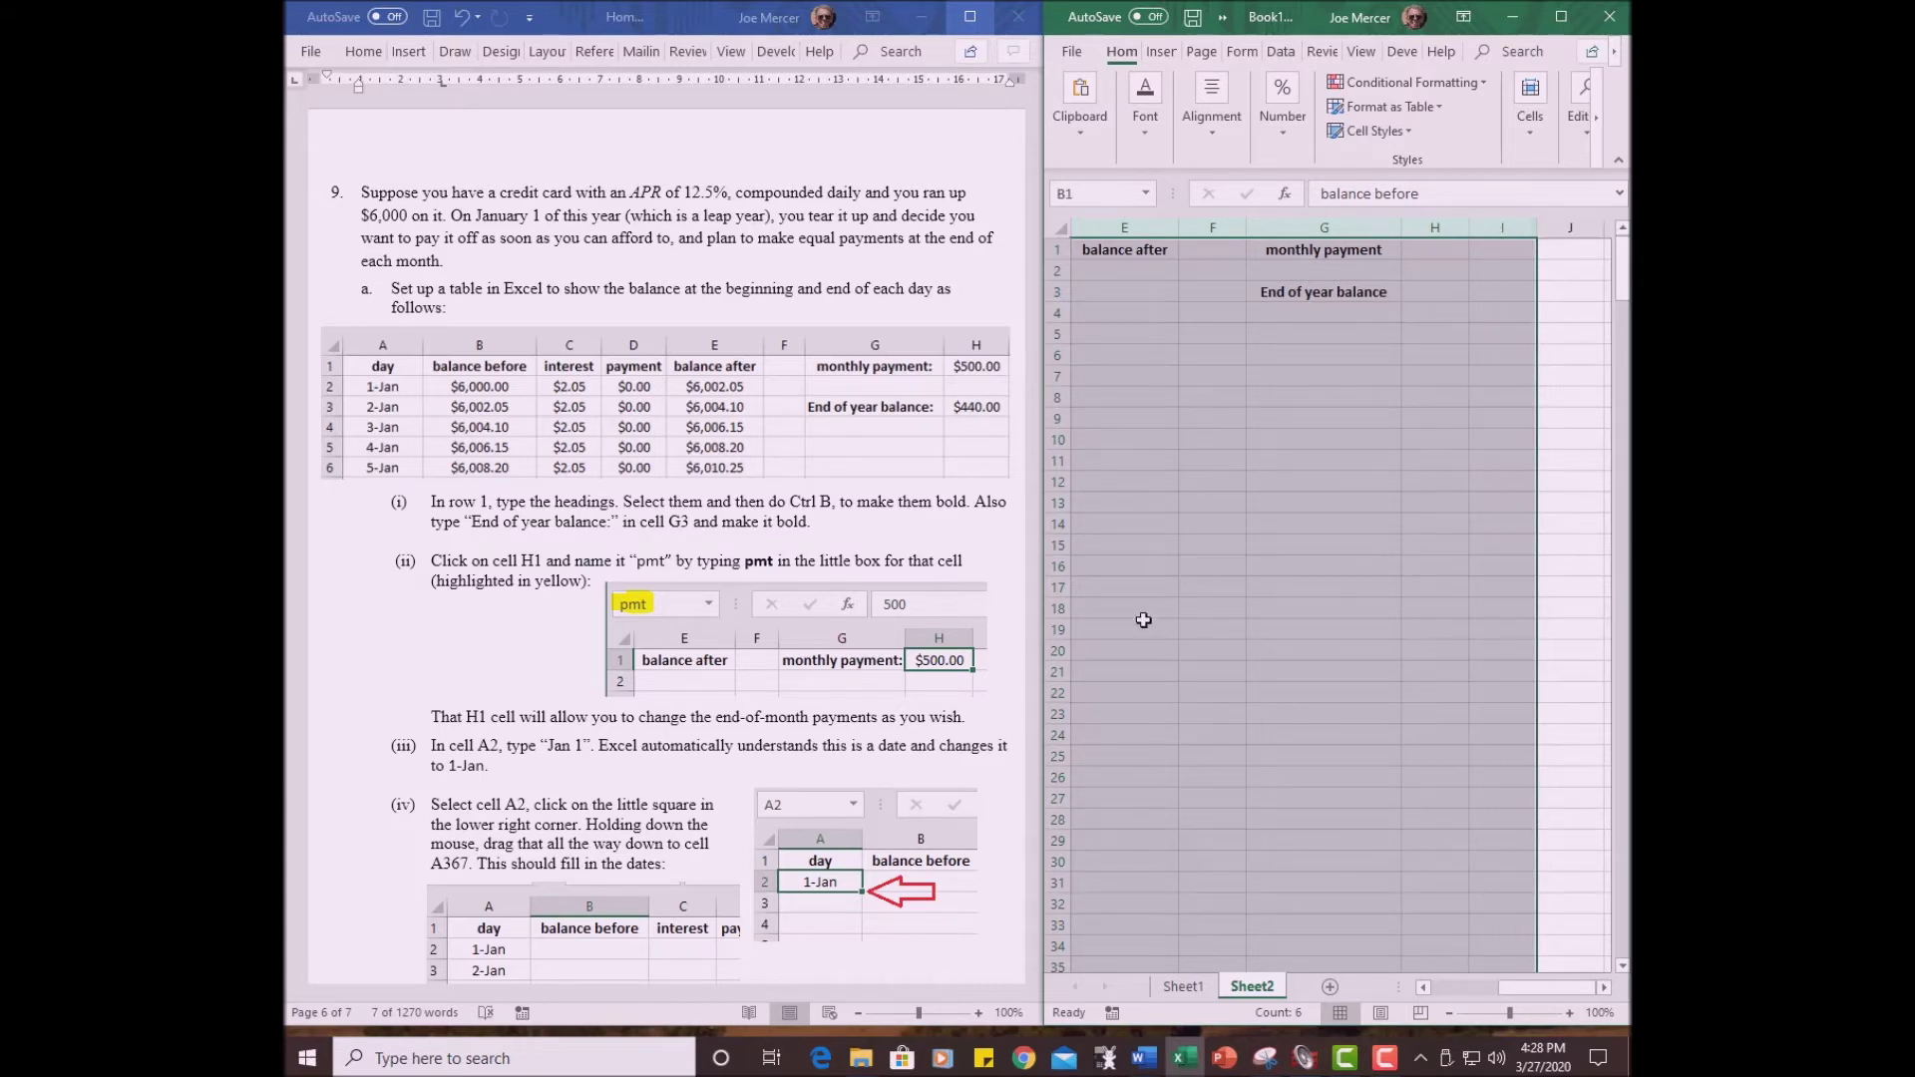
{"action": "right_click", "coordinate": [1247, 458]}
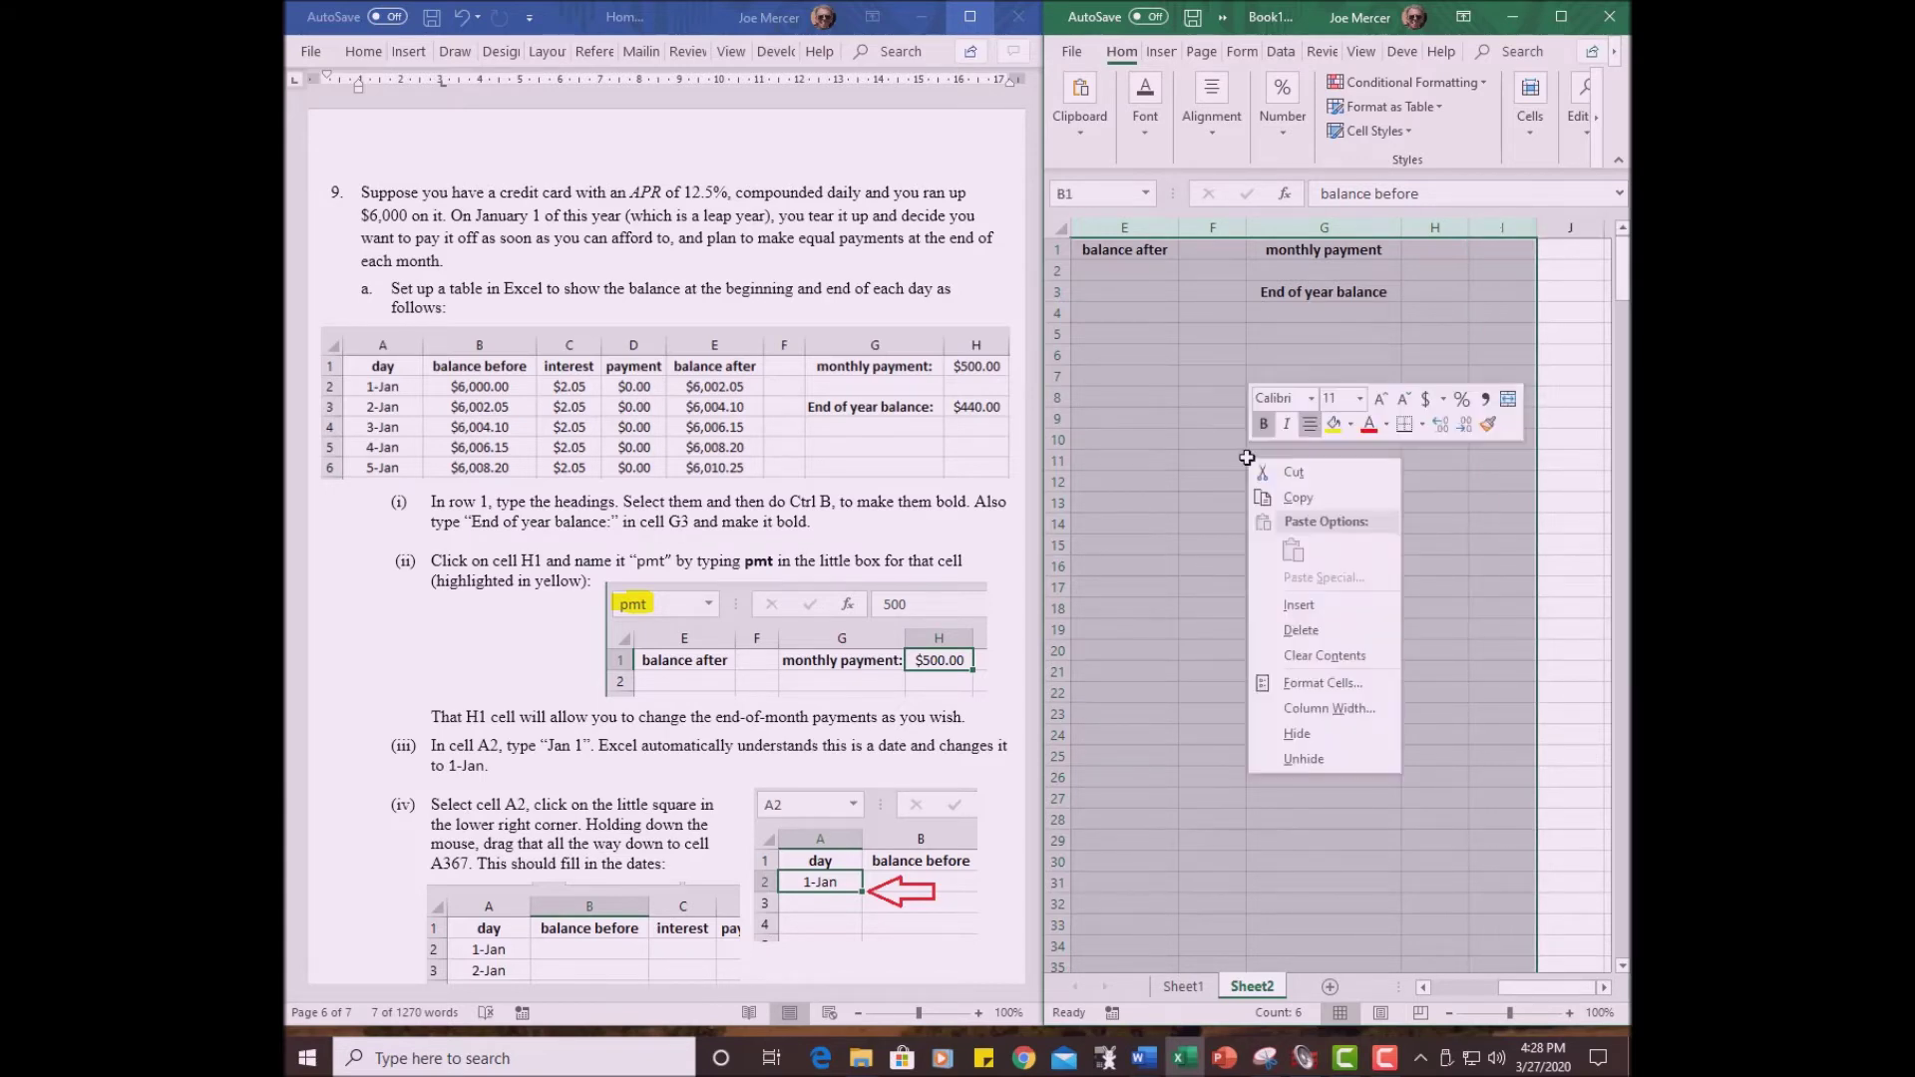
{"action": "left_click", "coordinate": [1320, 680]}
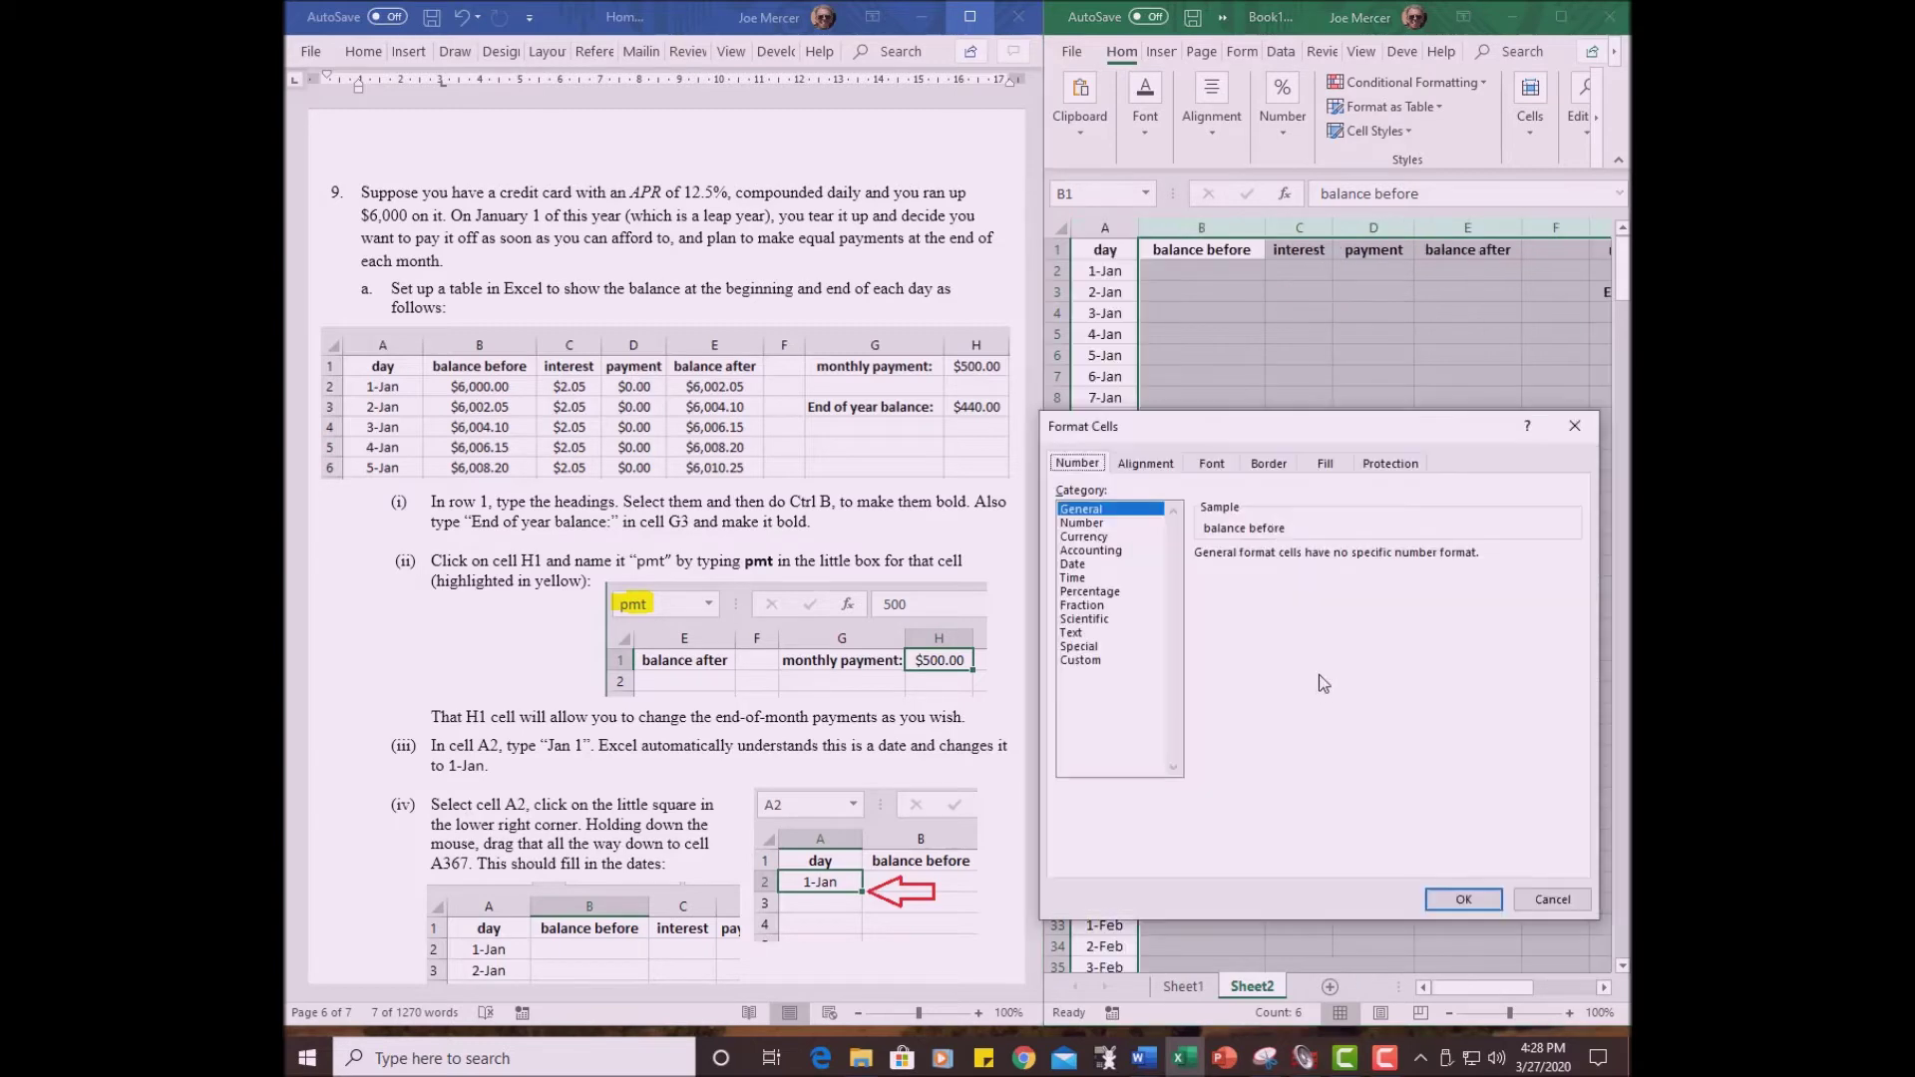
{"action": "left_click", "coordinate": [1095, 538]}
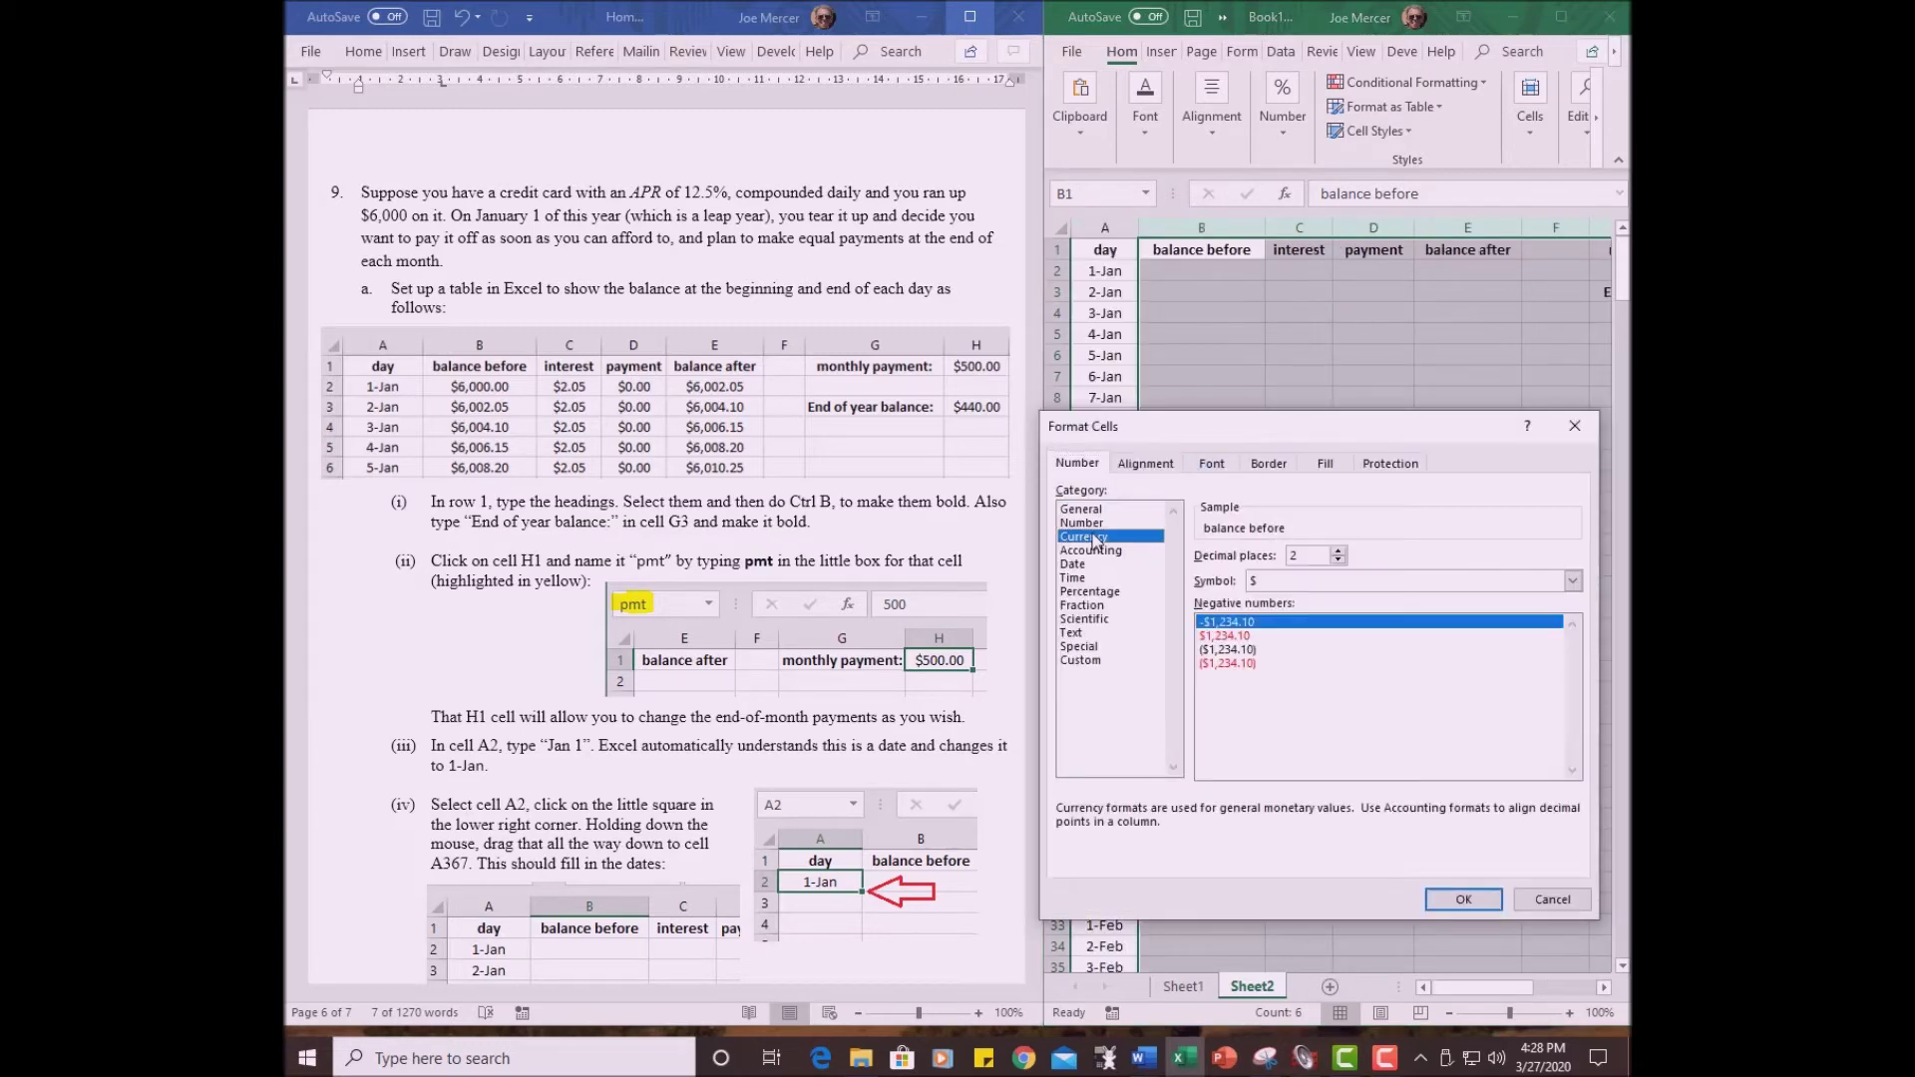
{"action": "left_click", "coordinate": [1446, 903]}
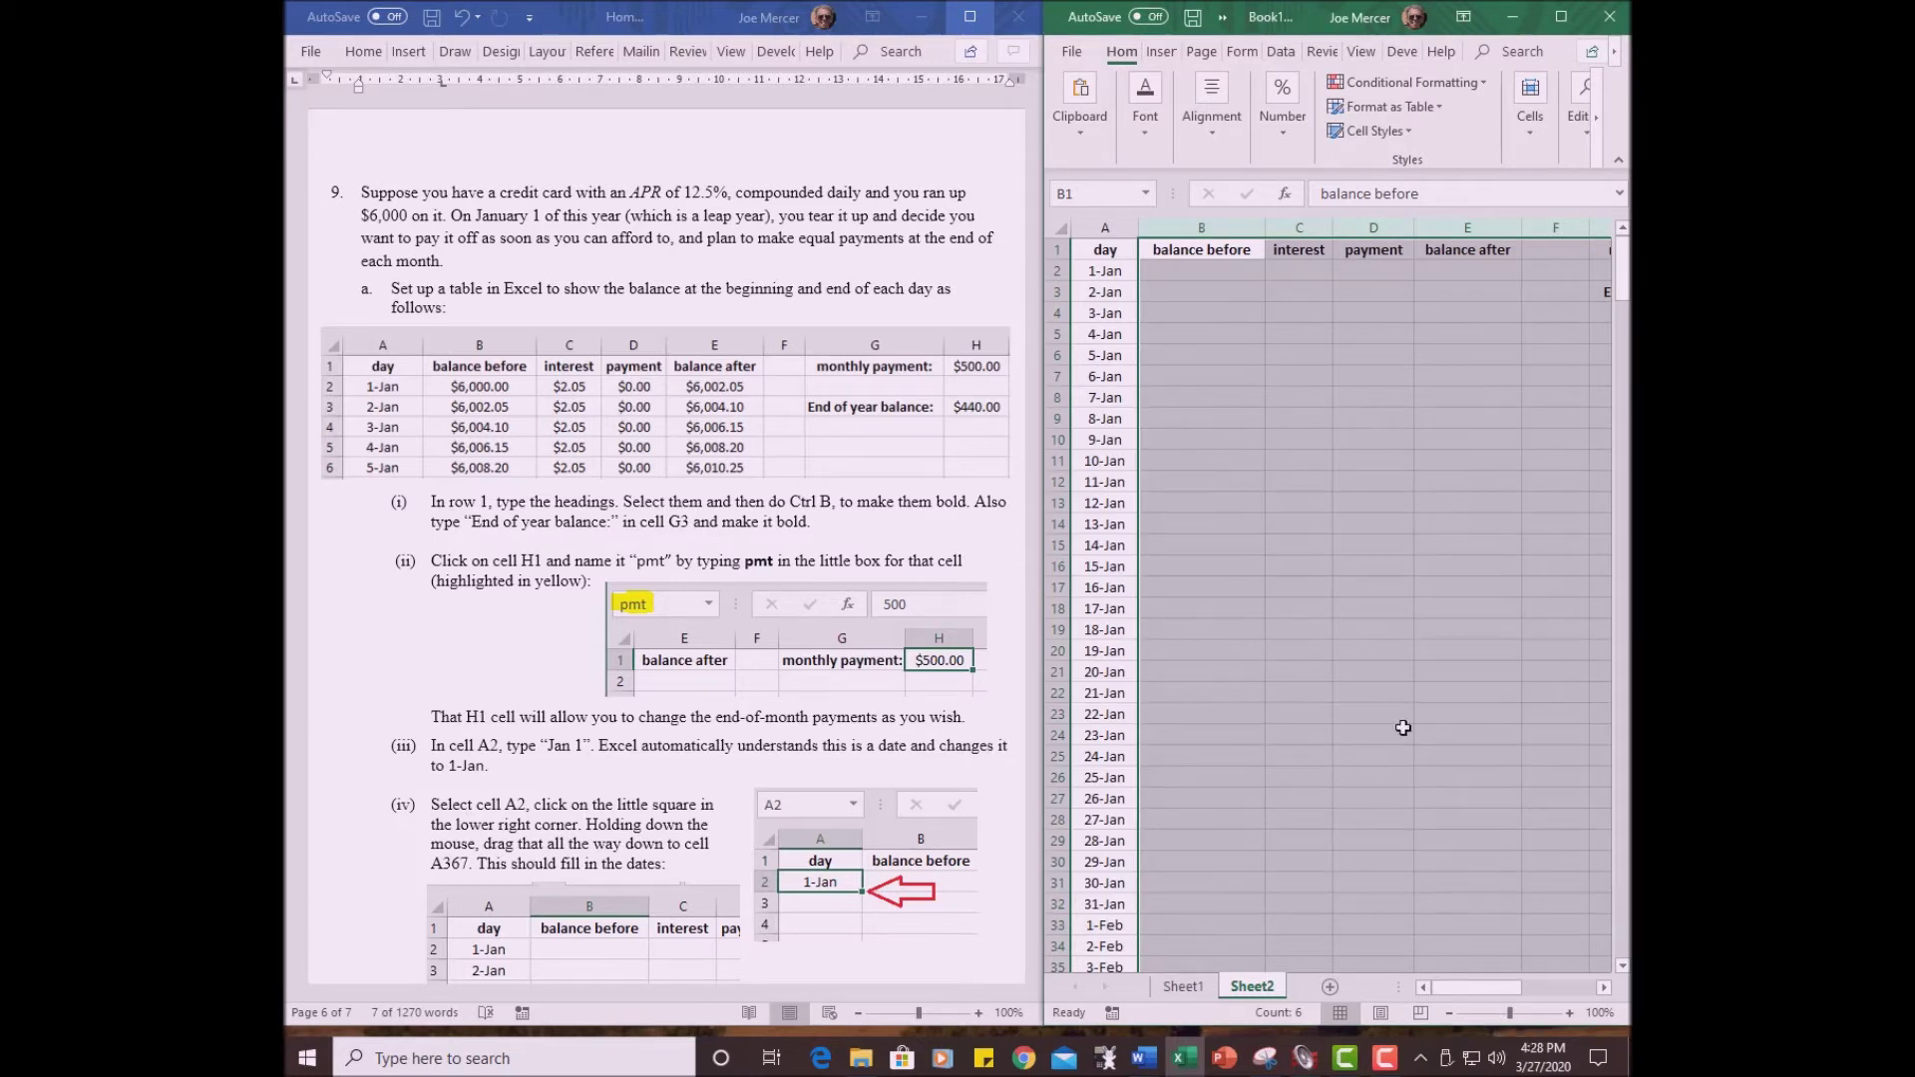
{"action": "left_click", "coordinate": [1221, 679]}
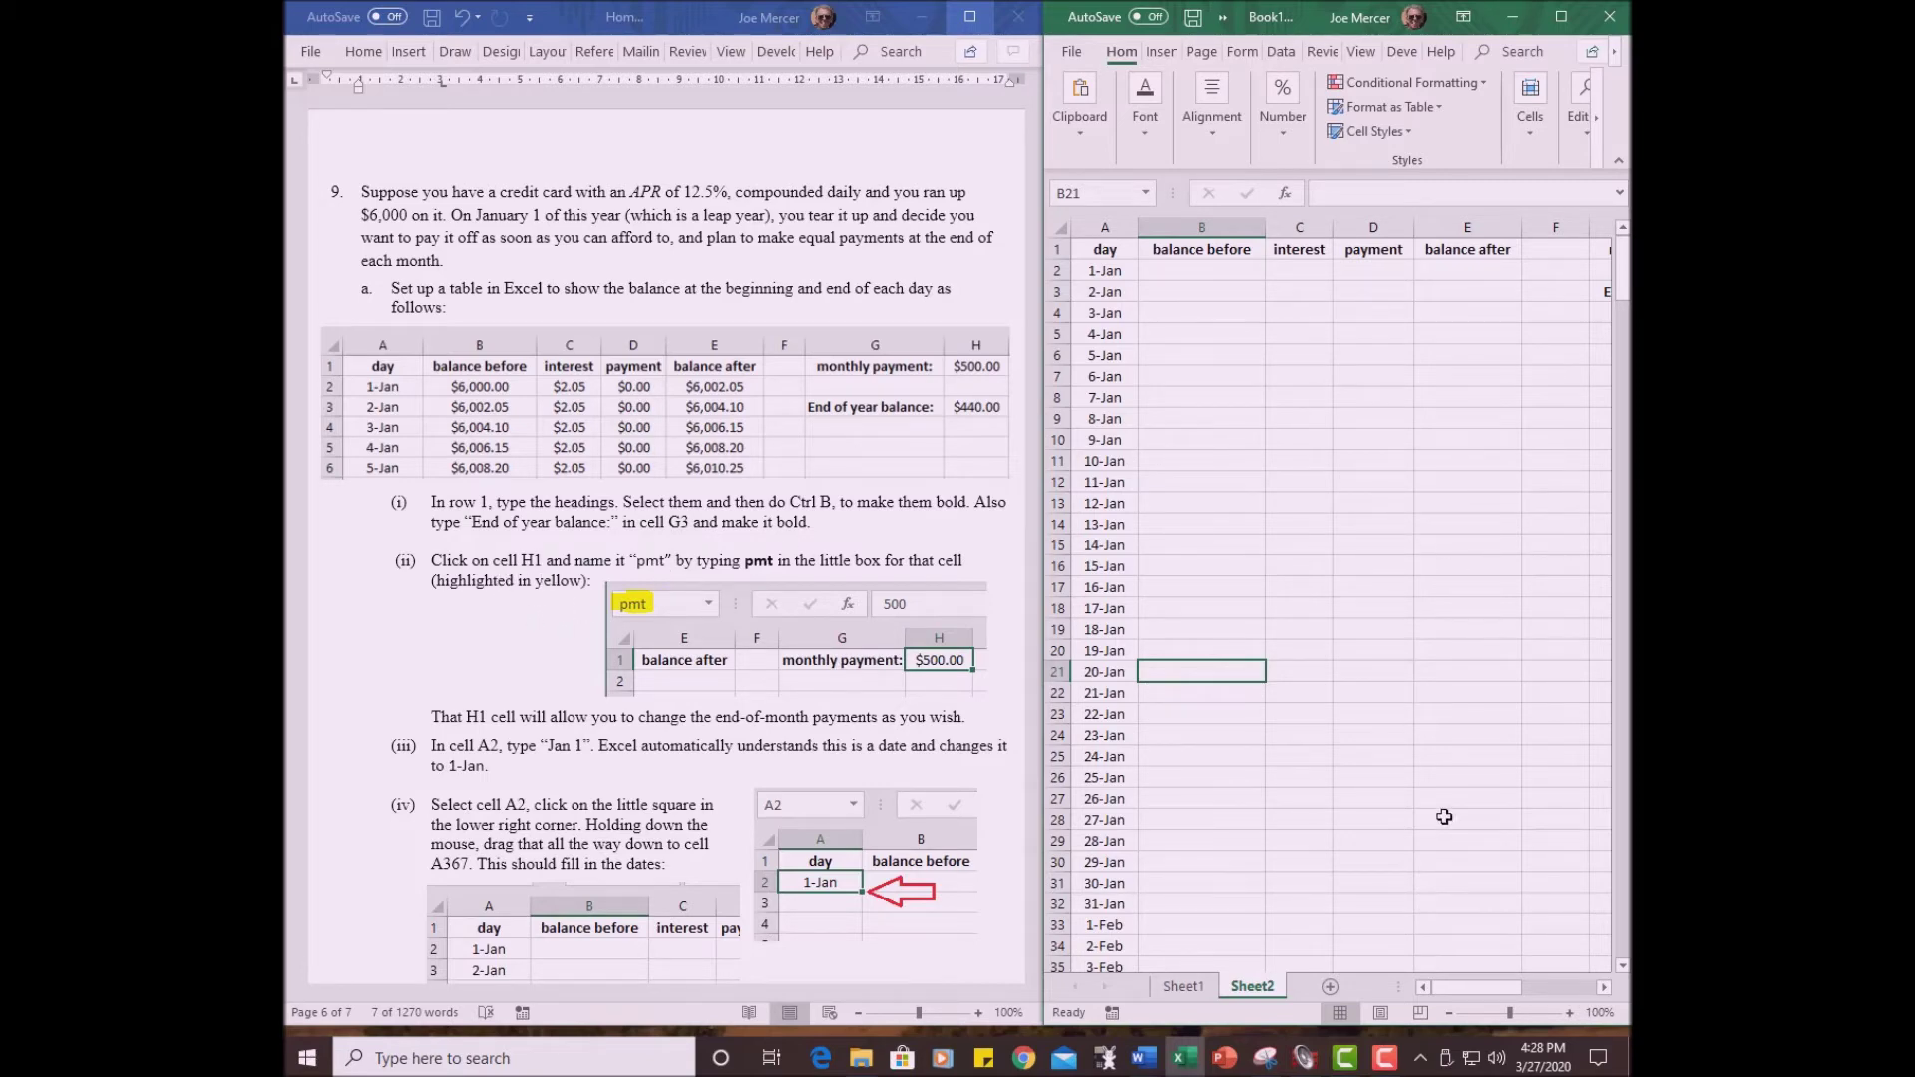
{"action": "left_click", "coordinate": [1606, 987]}
- Define the name pmt for cell H1 on Sheet2 through the Name Box
{"action": "left_click", "coordinate": [1606, 987]}
{"action": "left_click", "coordinate": [1606, 986]}
{"action": "left_click", "coordinate": [1606, 987]}
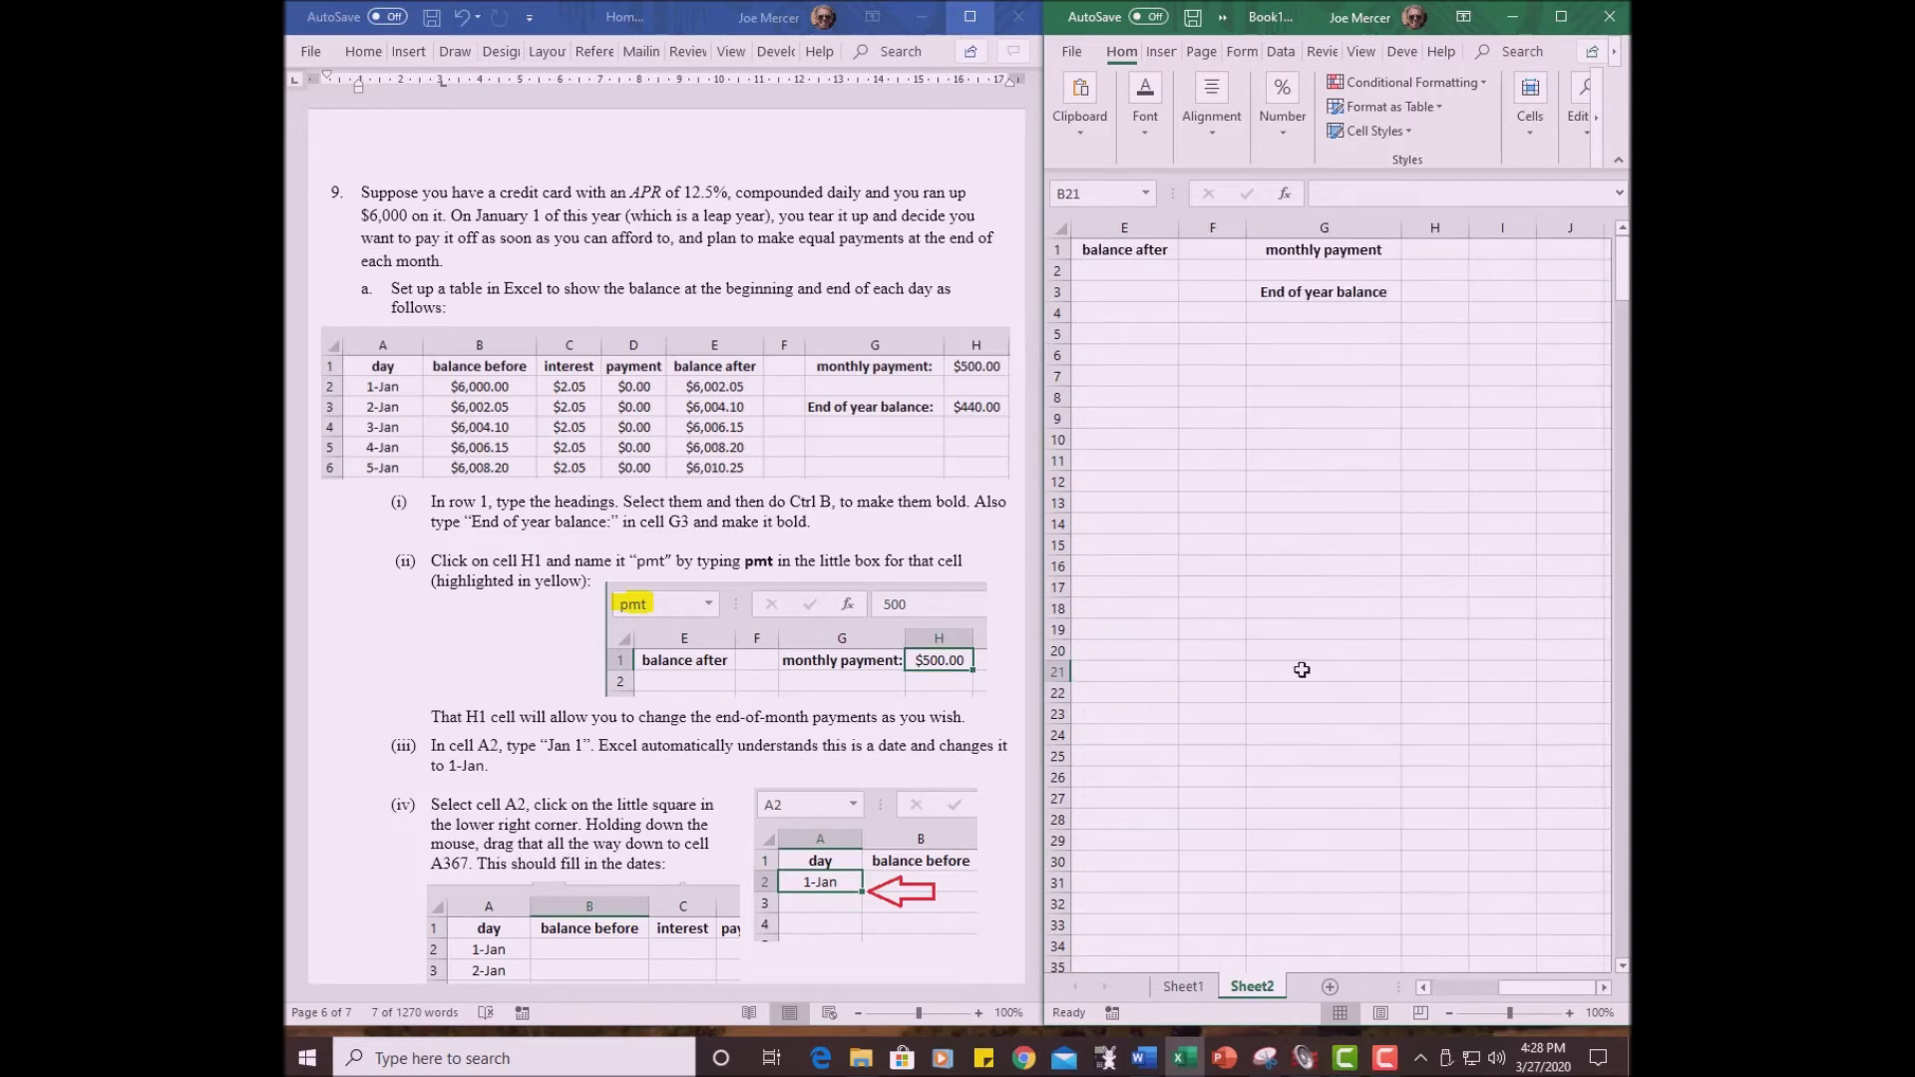
{"action": "left_click", "coordinate": [1423, 251]}
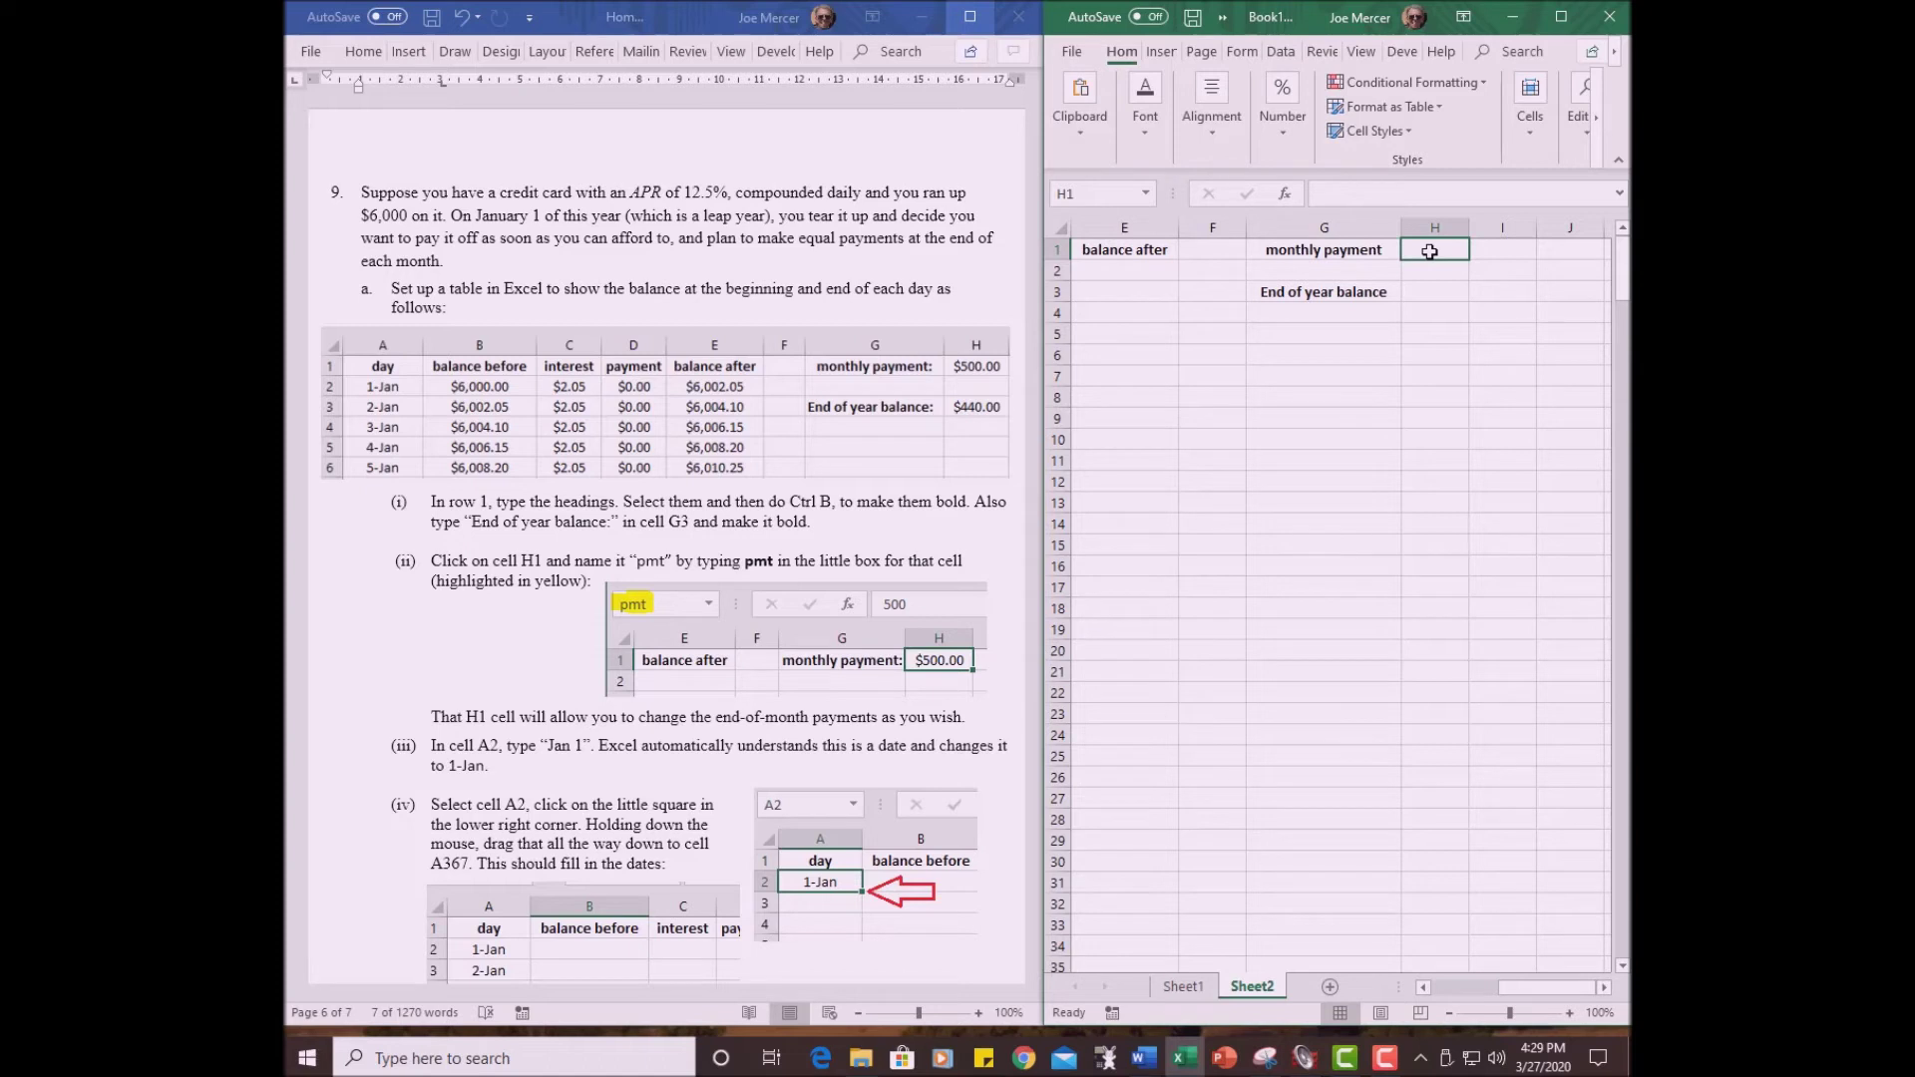
{"action": "left_click", "coordinate": [1087, 194]}
{"action": "type", "text": "pmt"}
{"action": "key", "text": "Return"}
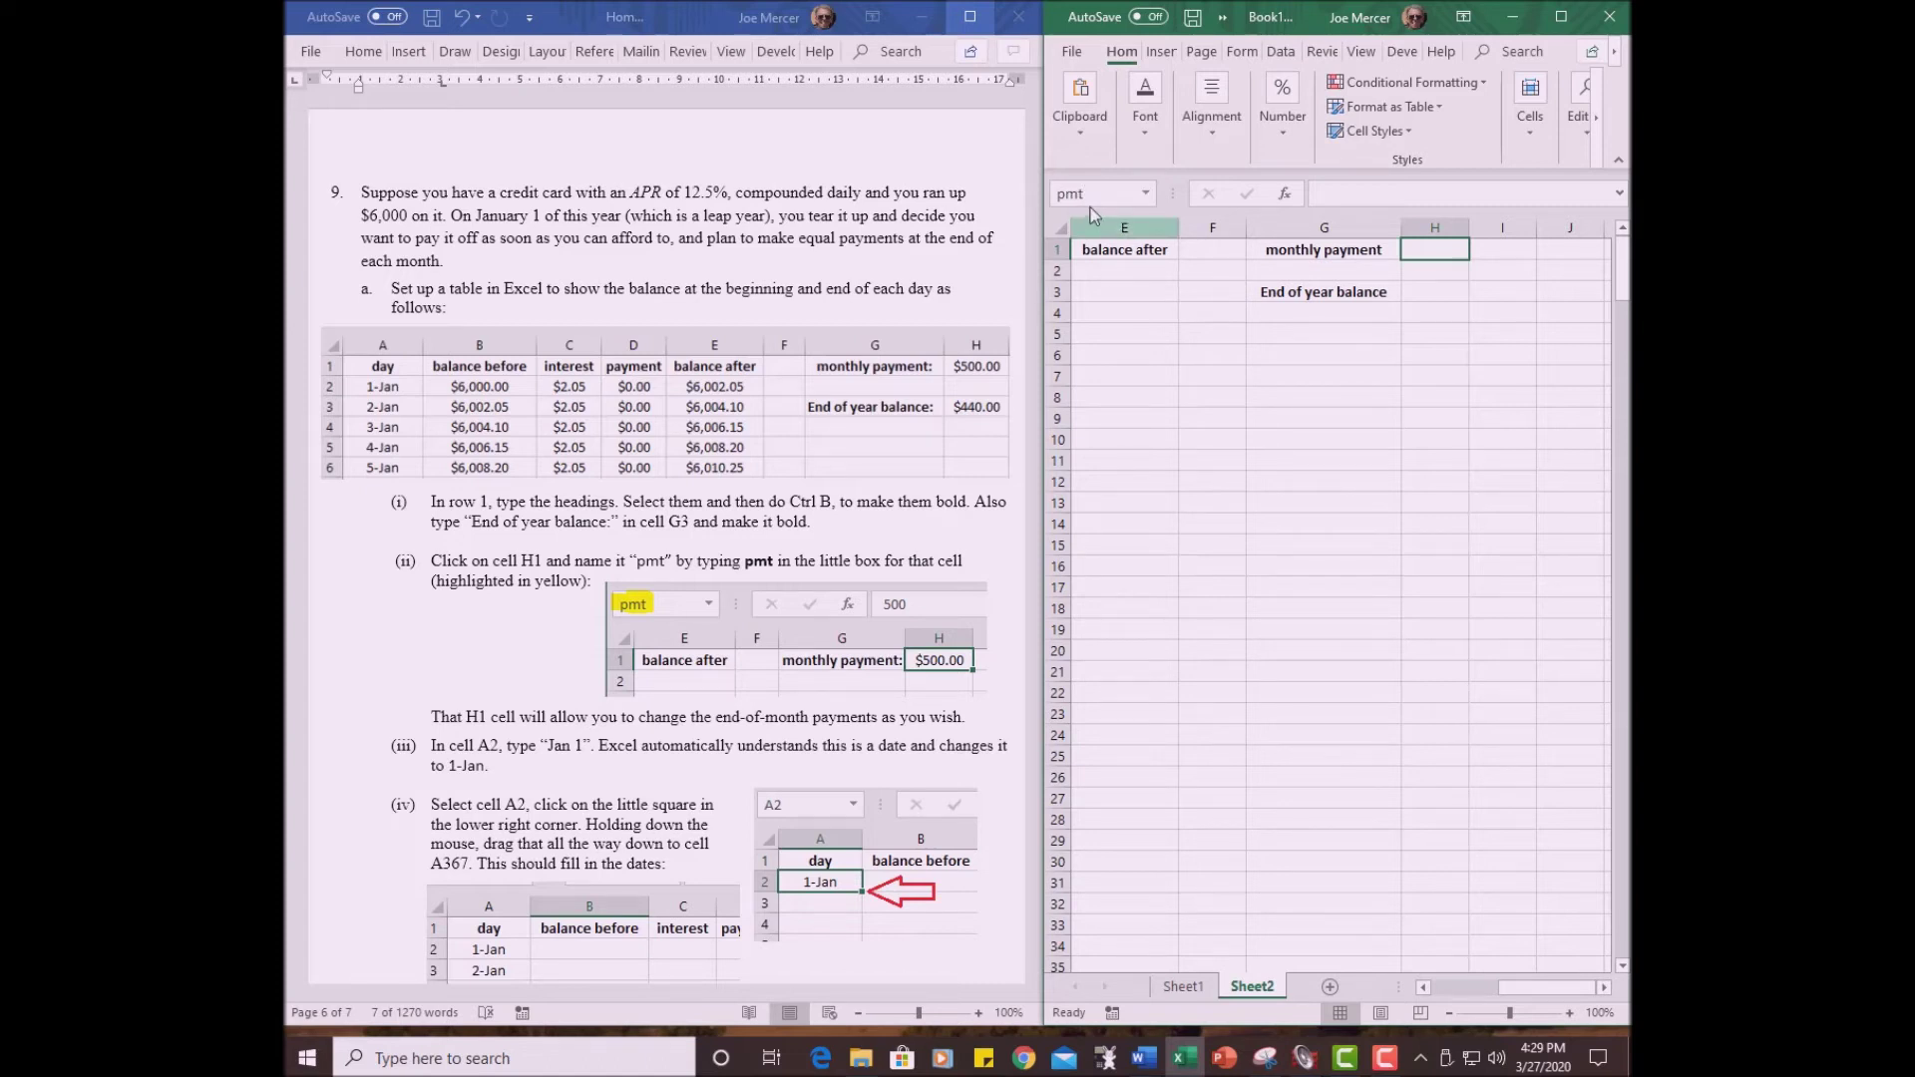
{"action": "left_click", "coordinate": [1442, 276]}
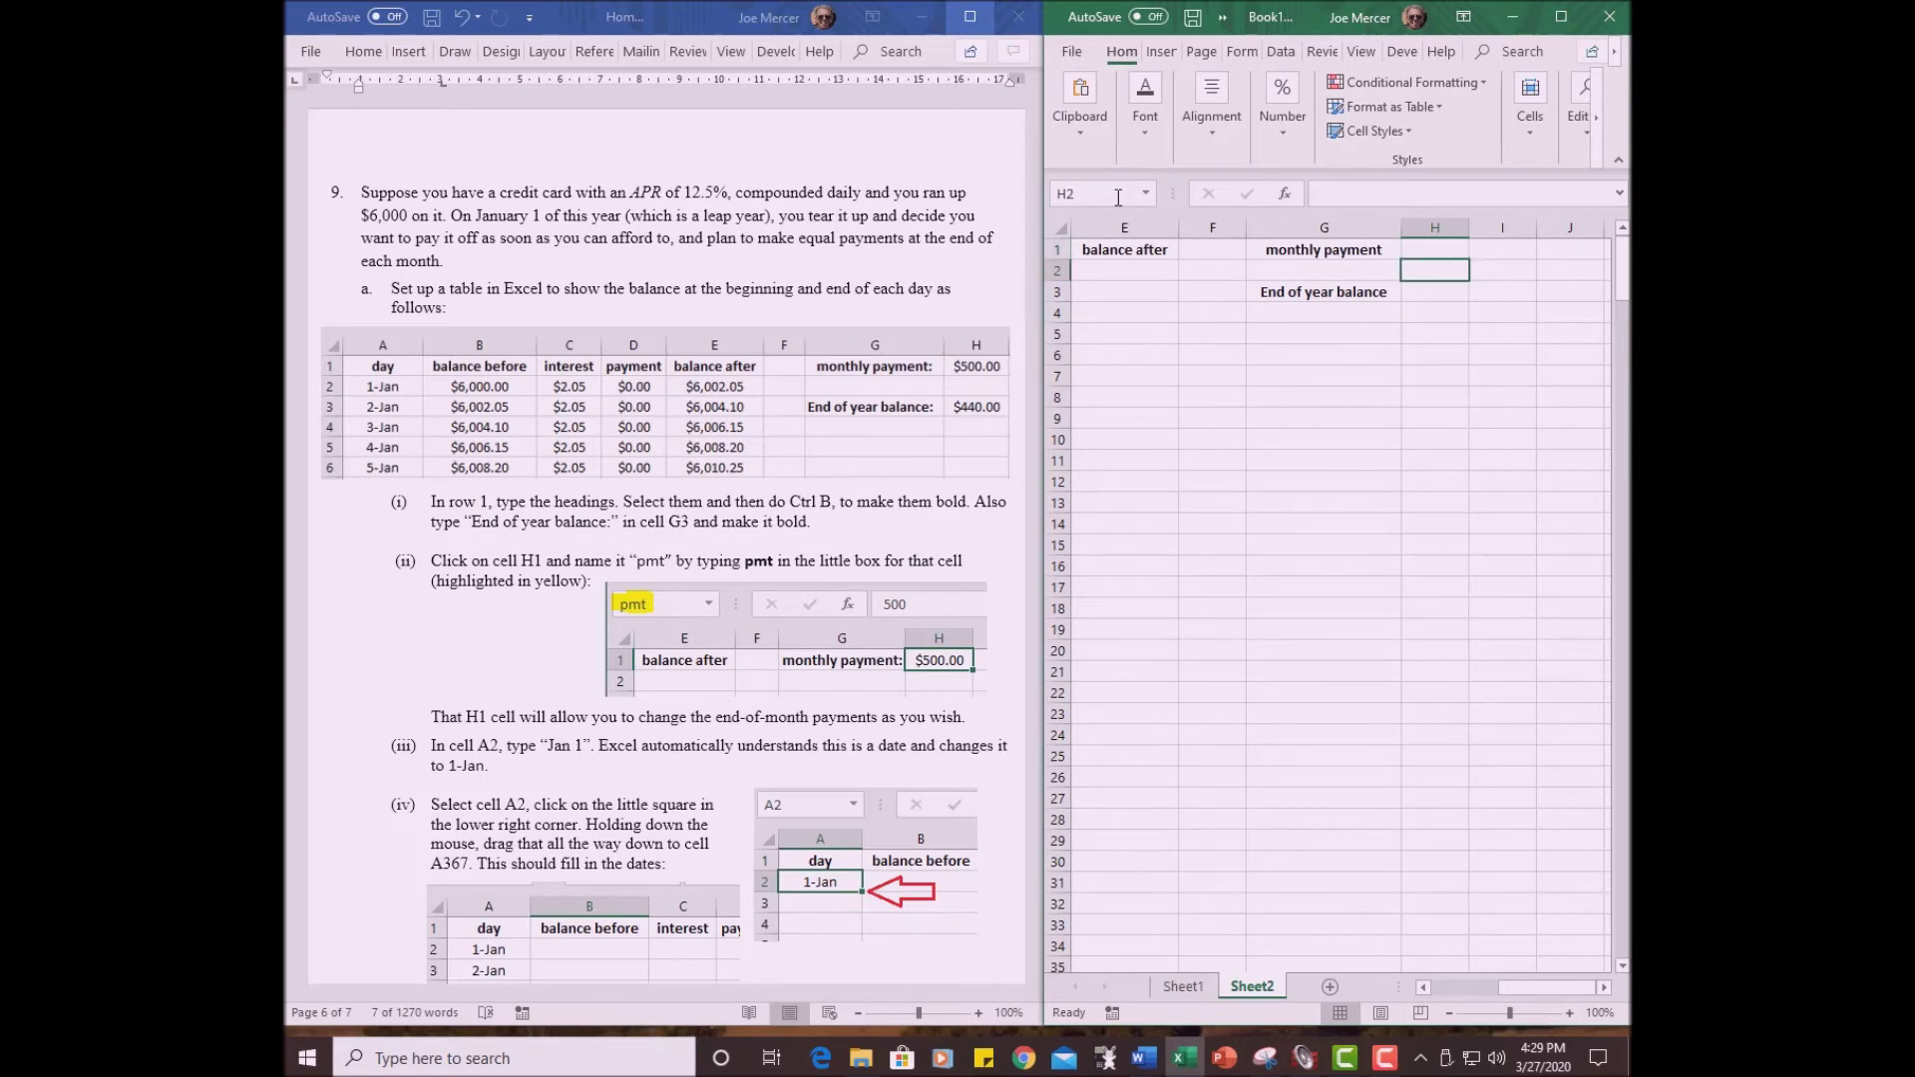
{"action": "left_click", "coordinate": [1443, 250]}
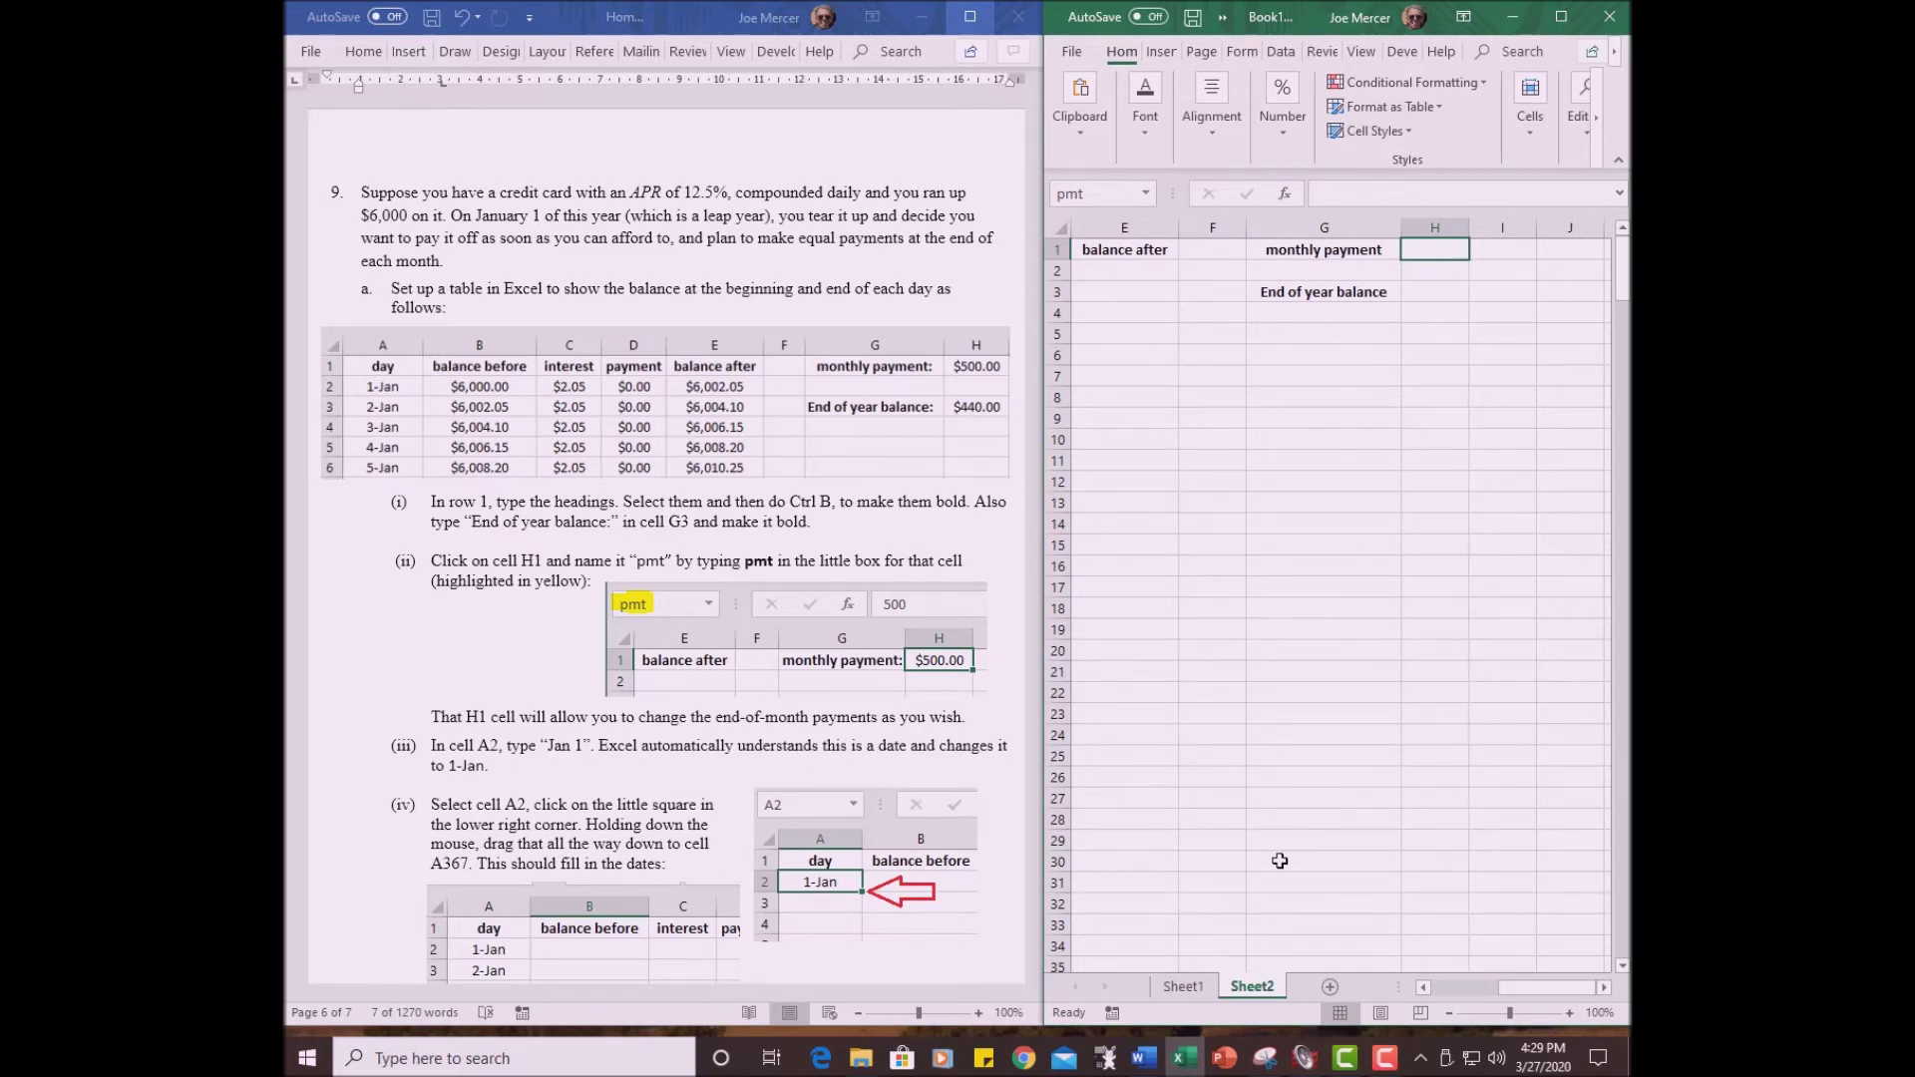
- Scroll Excel back to column A and bring Word's steps (v)–(x) into view
{"action": "left_click_drag", "start_coordinate": [1541, 988], "coordinate": [1467, 988]}
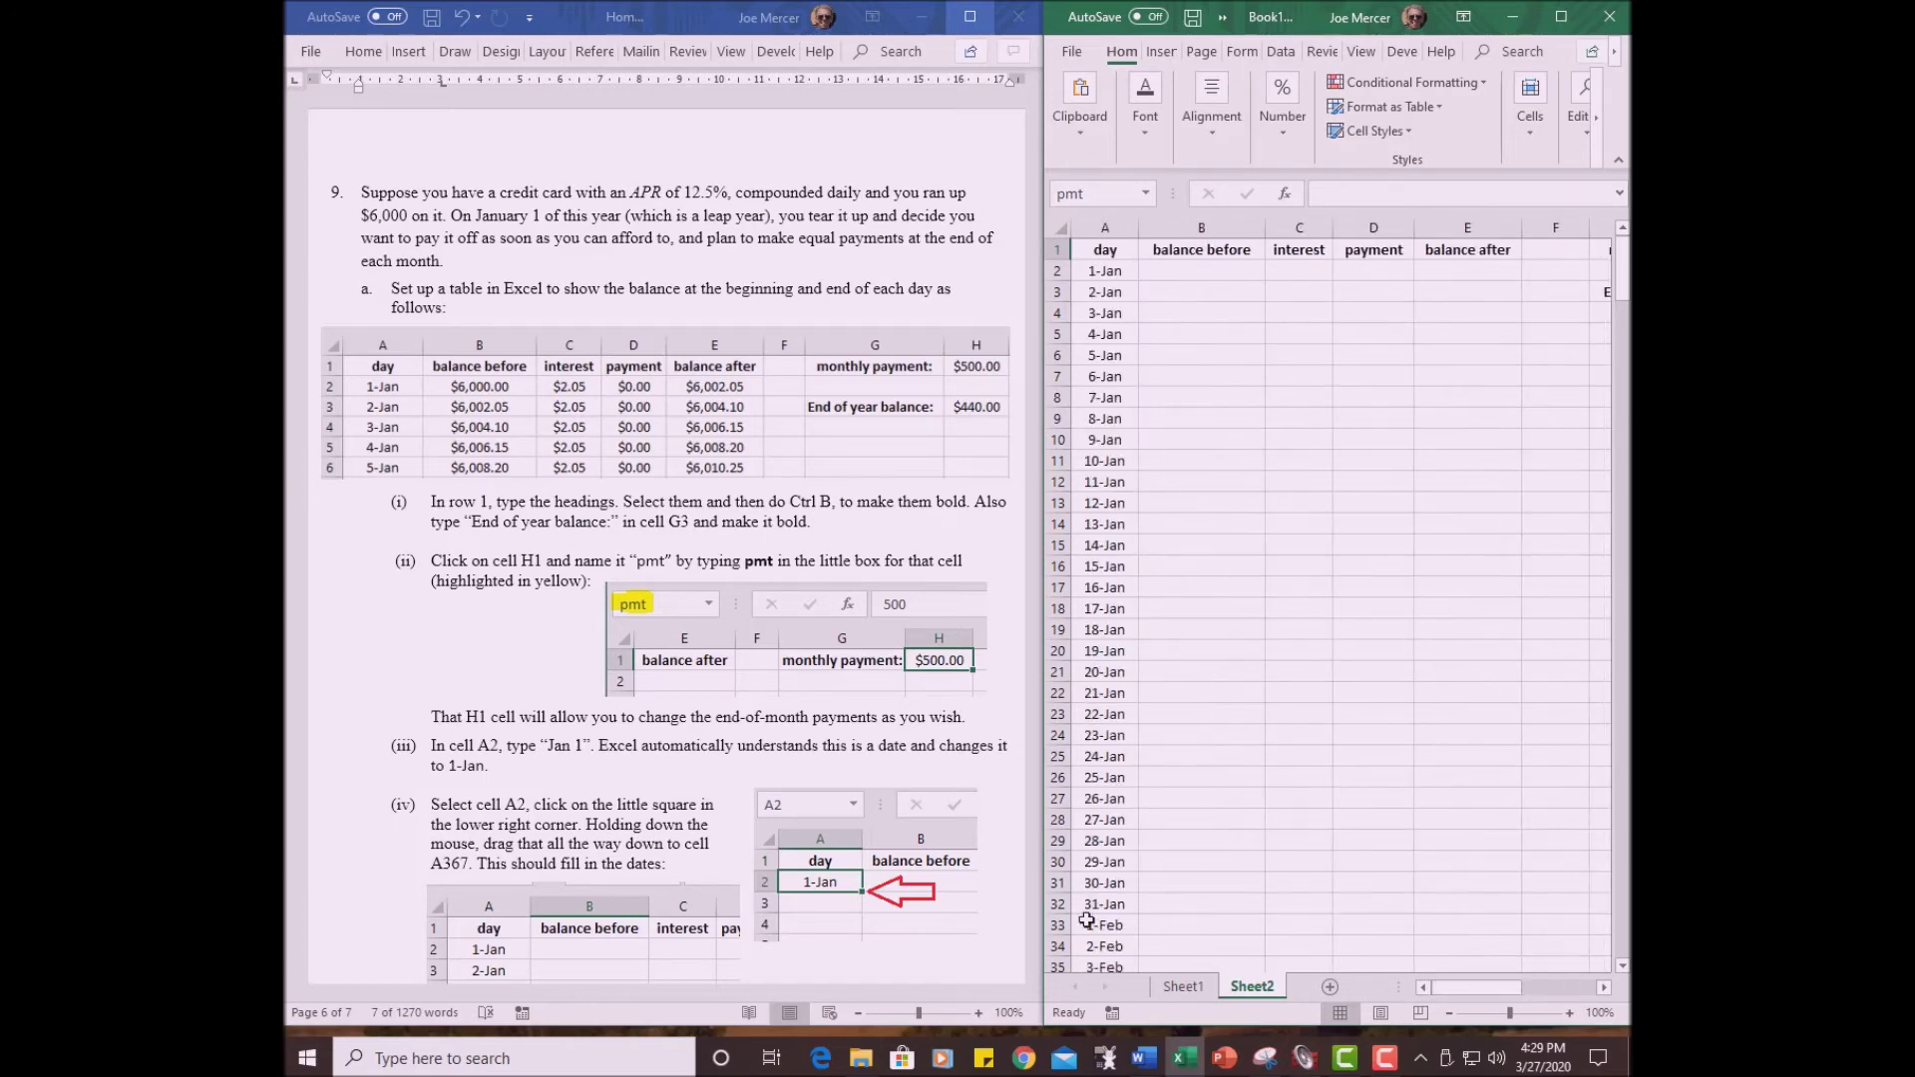
{"action": "left_click", "coordinate": [596, 831]}
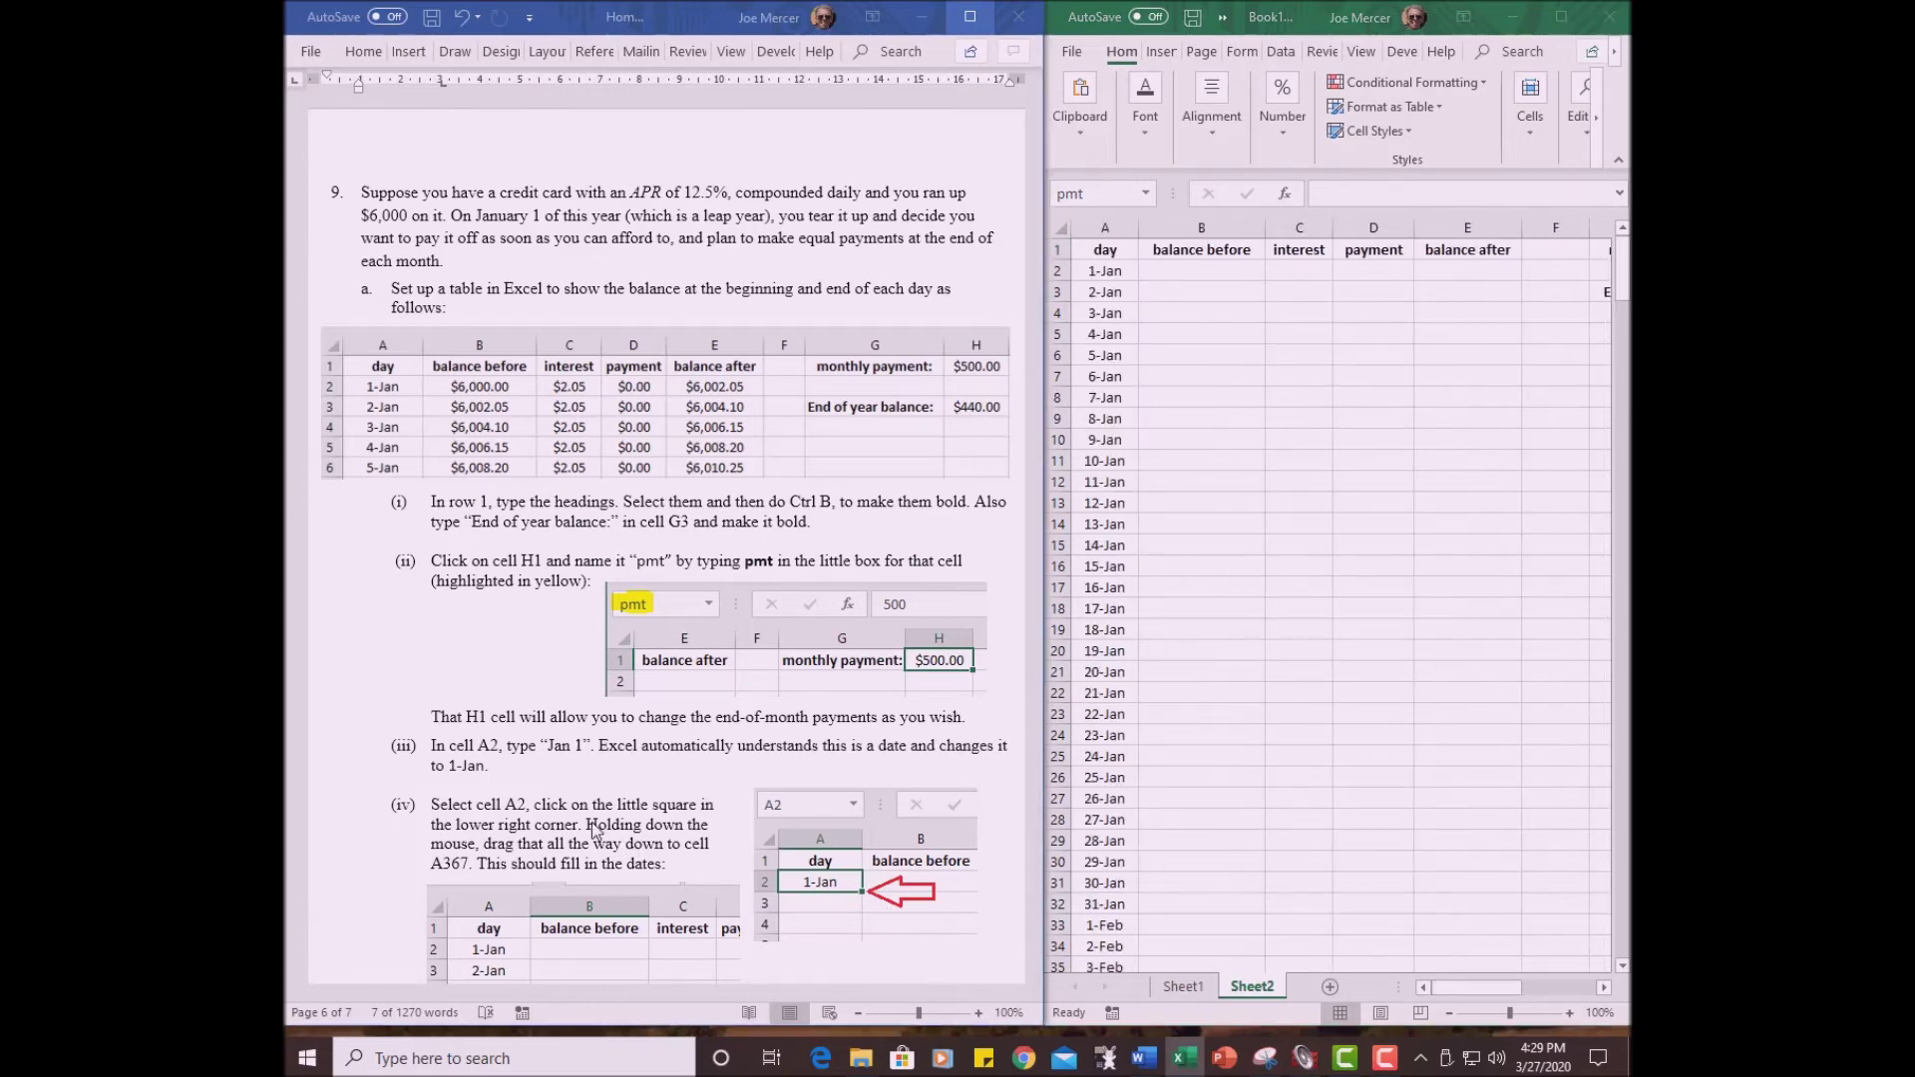
{"action": "scroll", "coordinate": [596, 831], "scroll_direction": "down", "scroll_amount": 8}
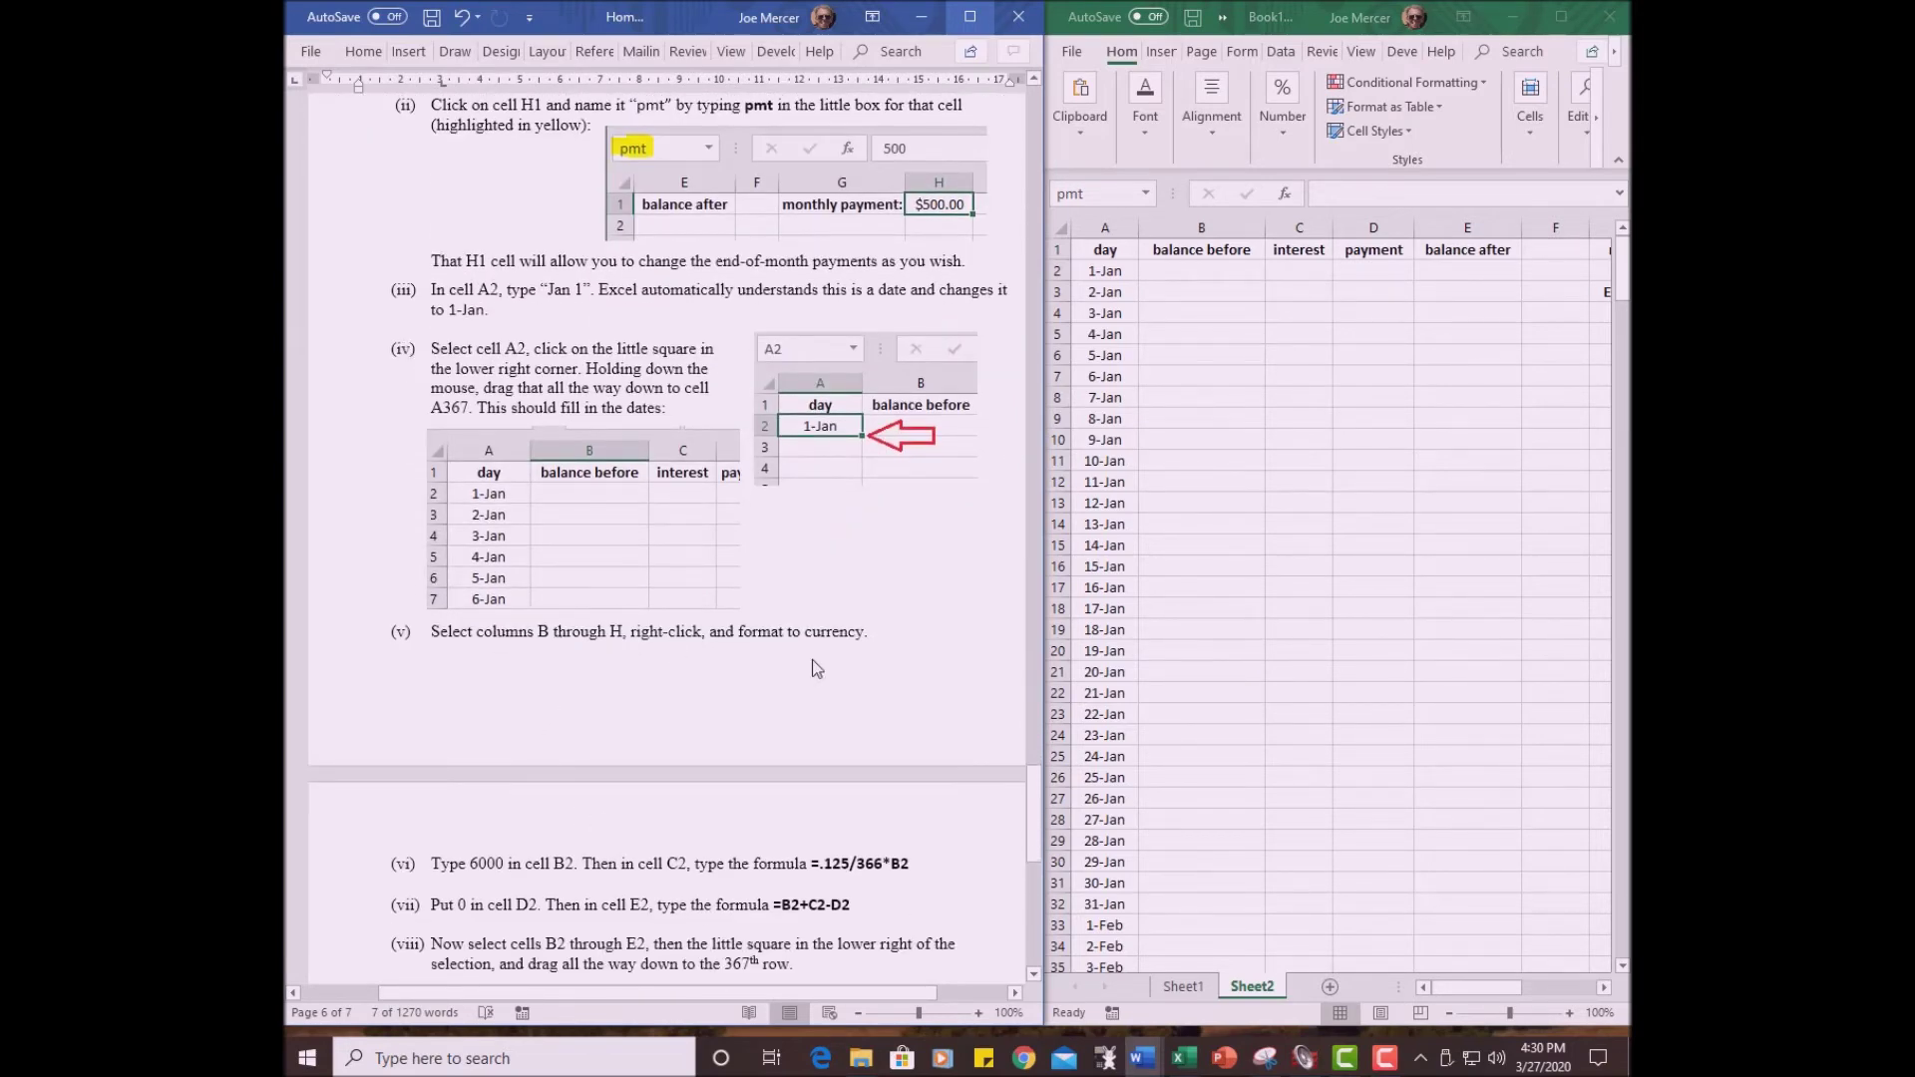
{"action": "scroll", "coordinate": [817, 668], "scroll_direction": "down", "scroll_amount": 4}
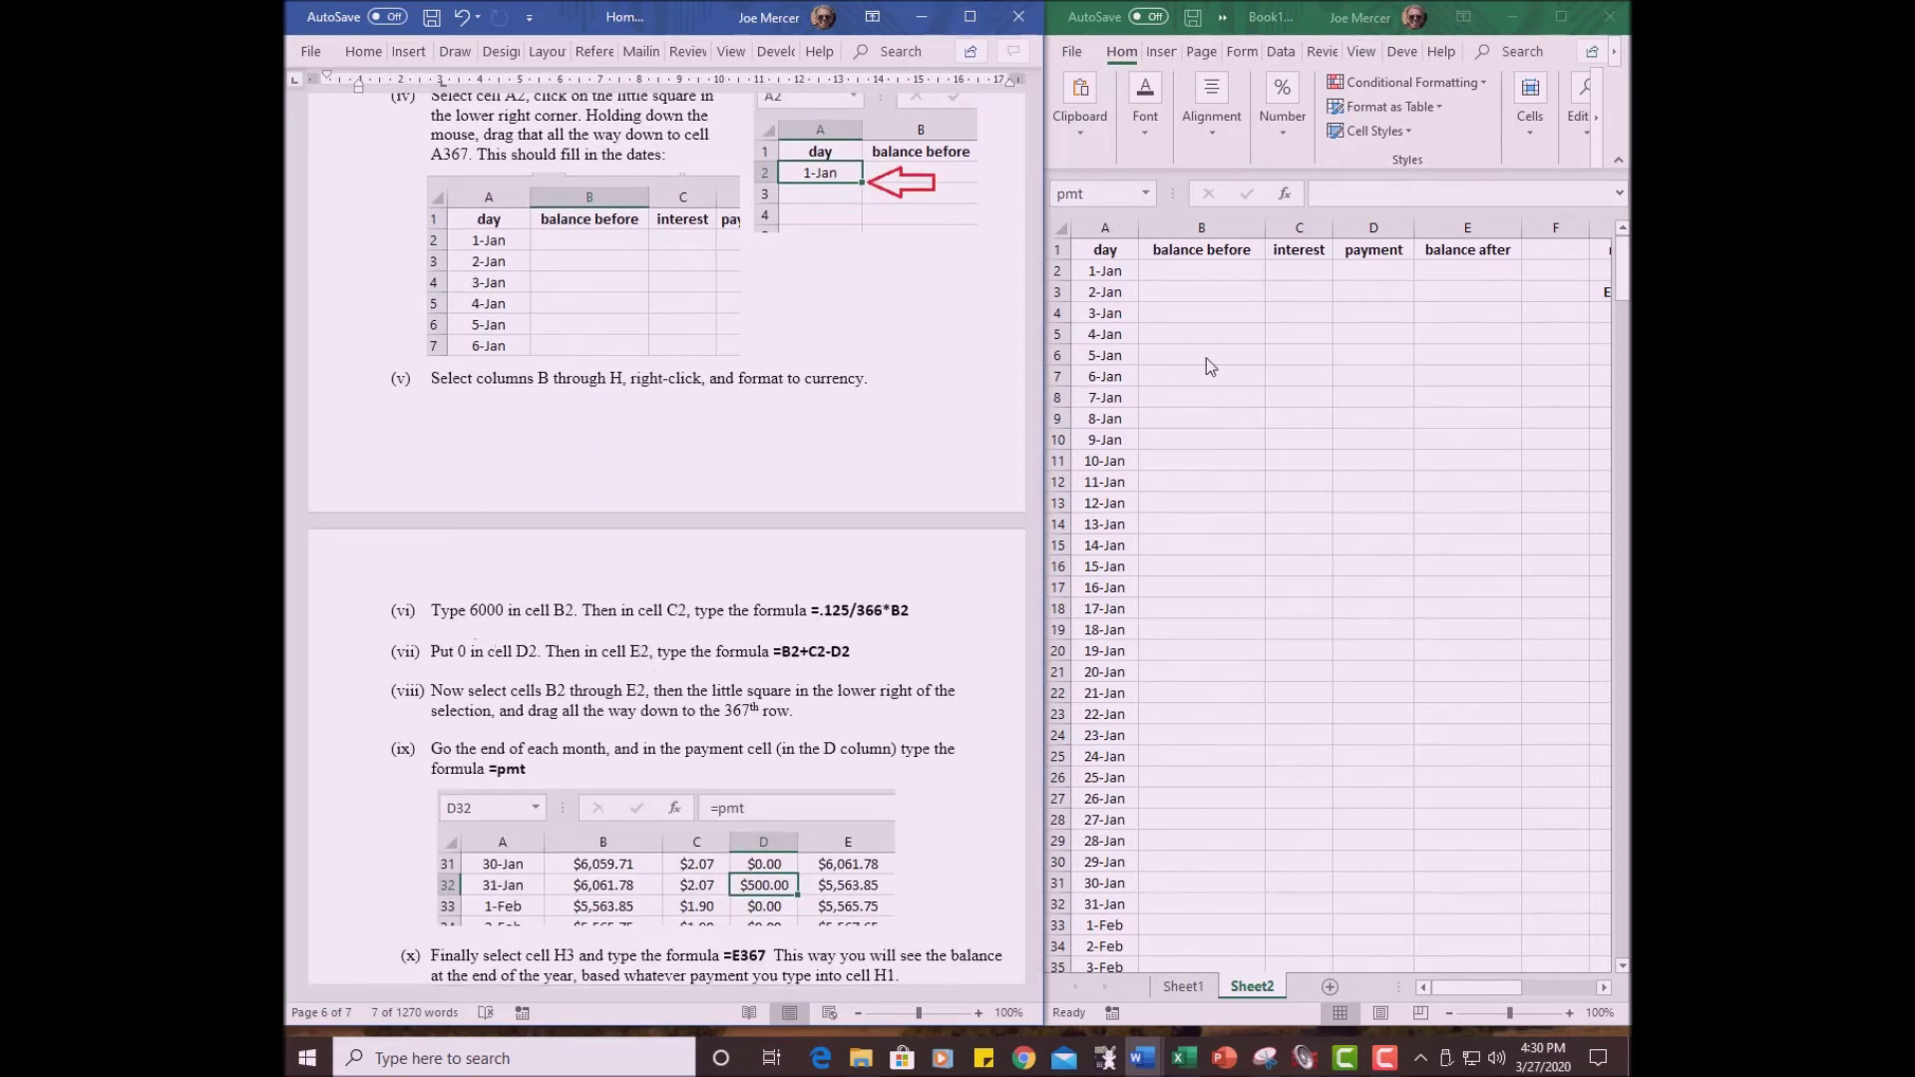
{"action": "left_click", "coordinate": [1195, 270]}
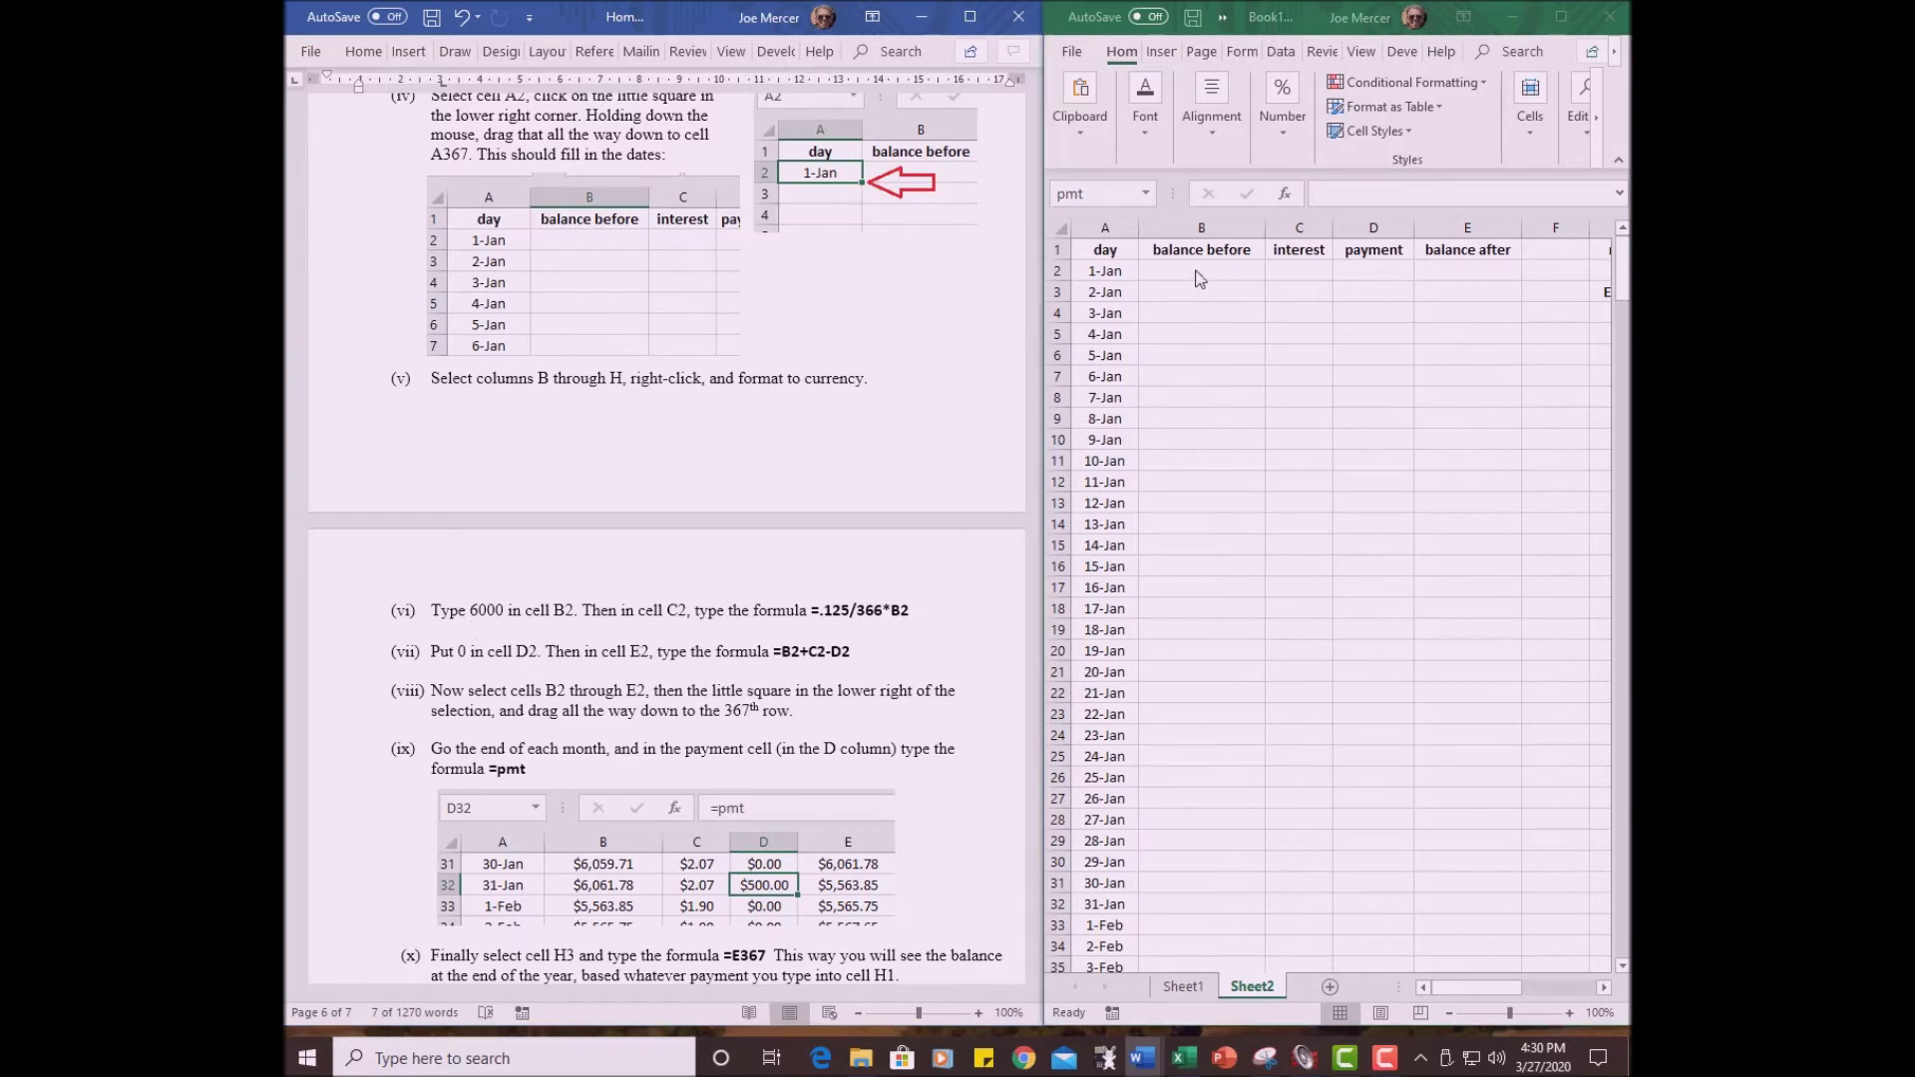
{"action": "left_click", "coordinate": [1195, 270]}
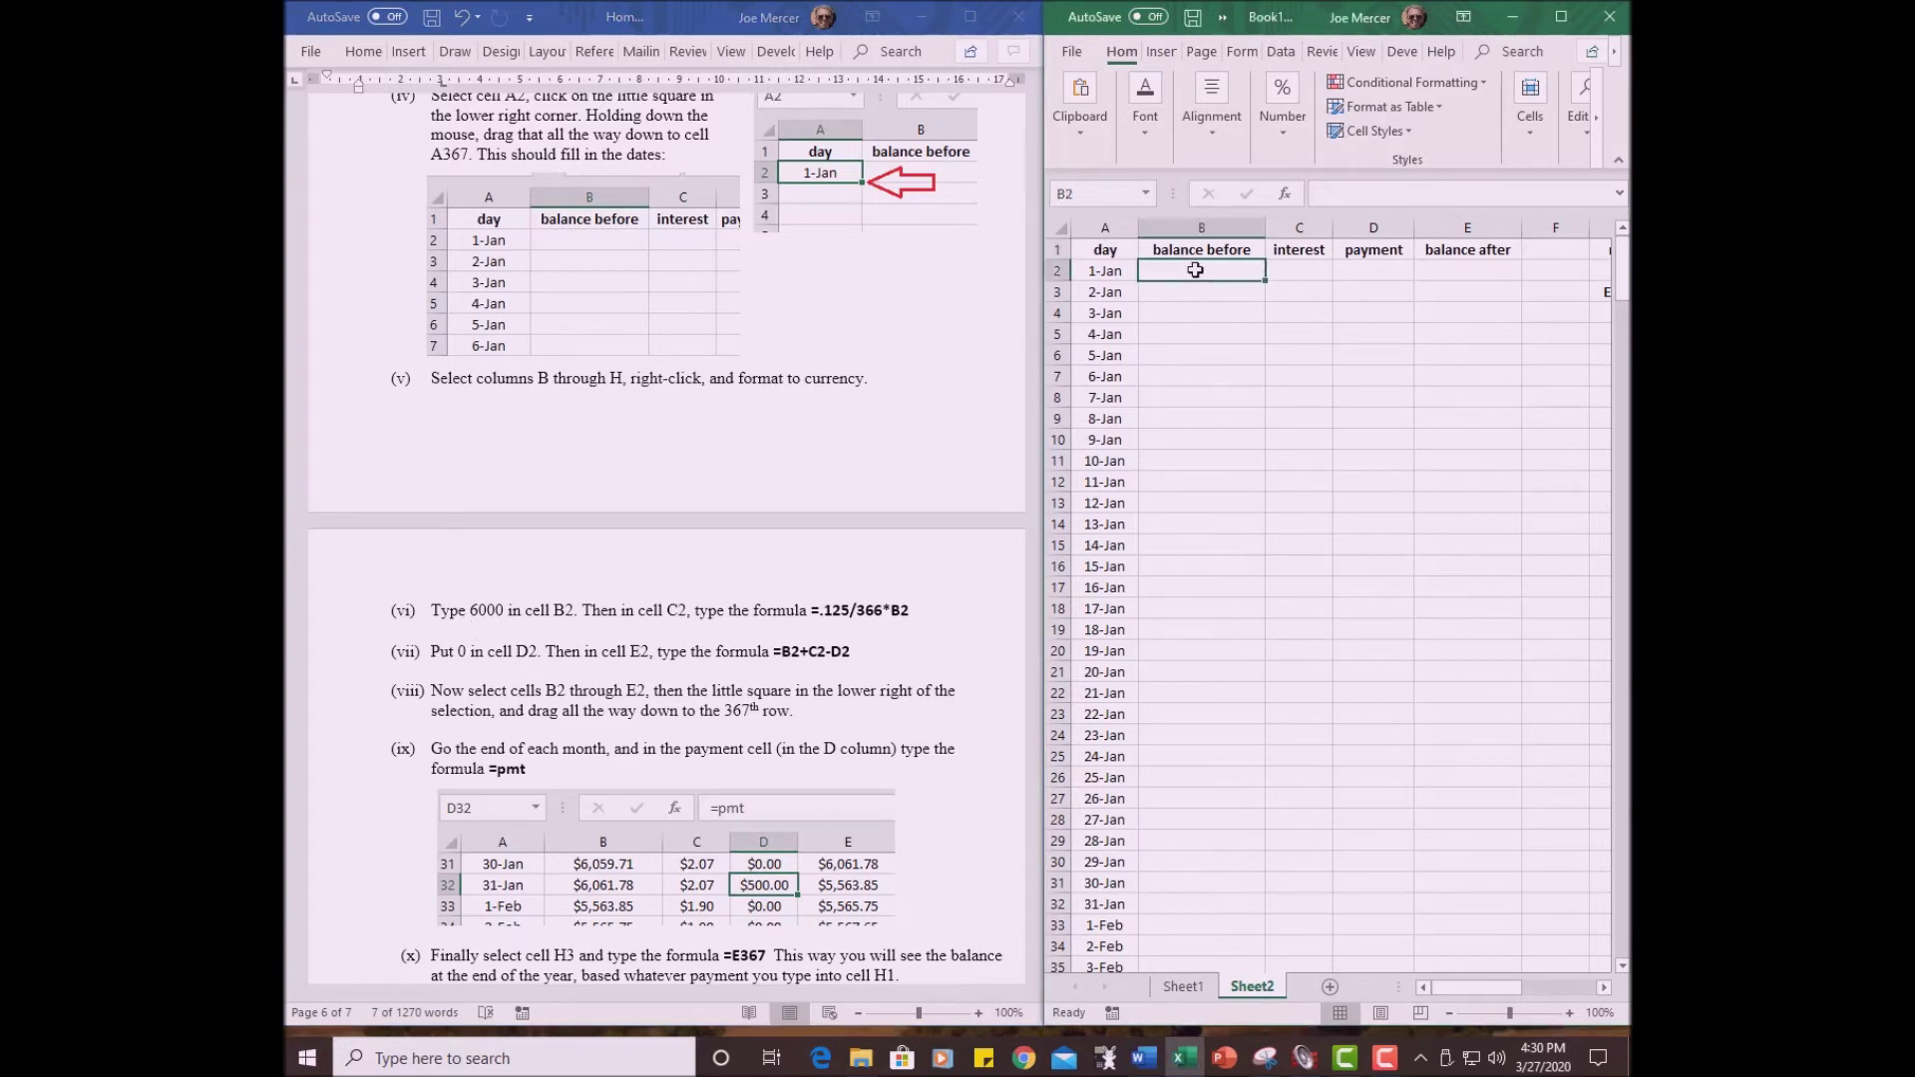
- Enter a 6000 starting balance in B2 and the interest formula =.125/366*B2 in C2
{"action": "type", "text": "6000"}
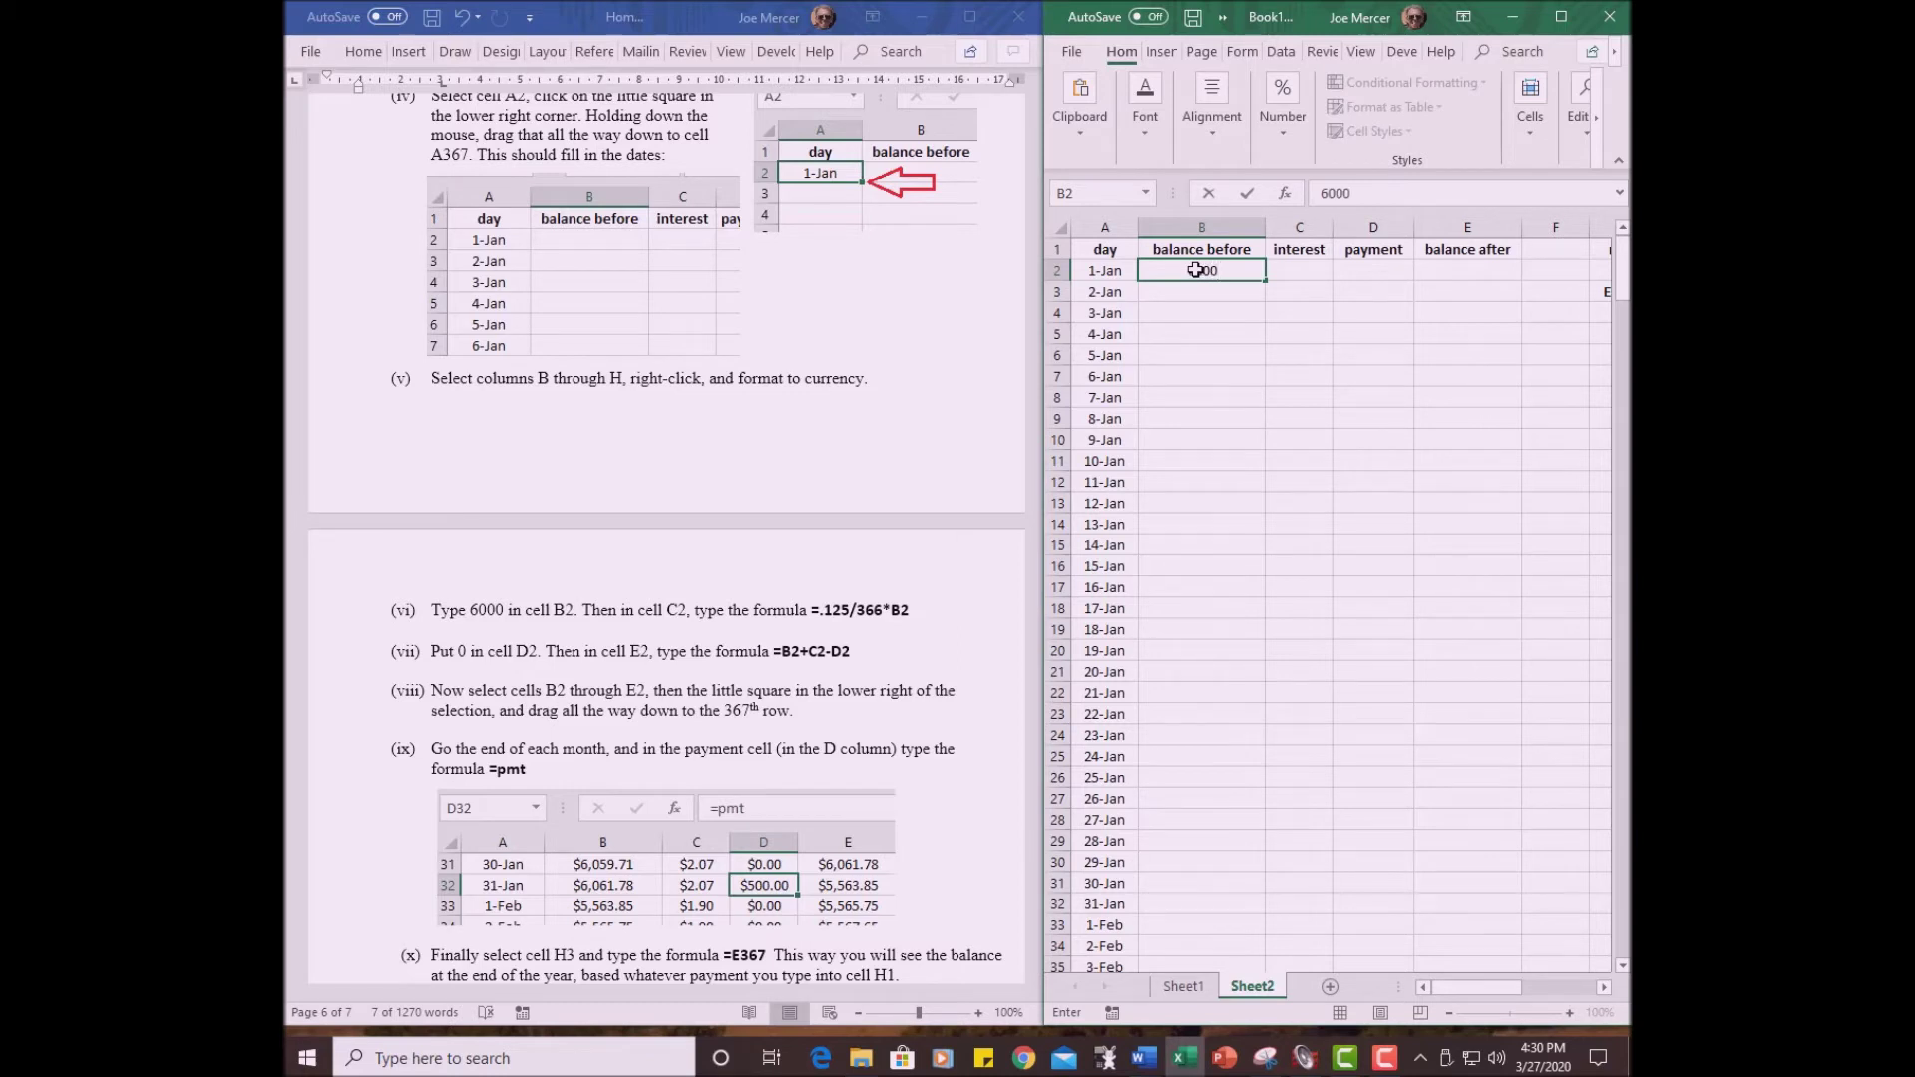
{"action": "key", "text": "Return"}
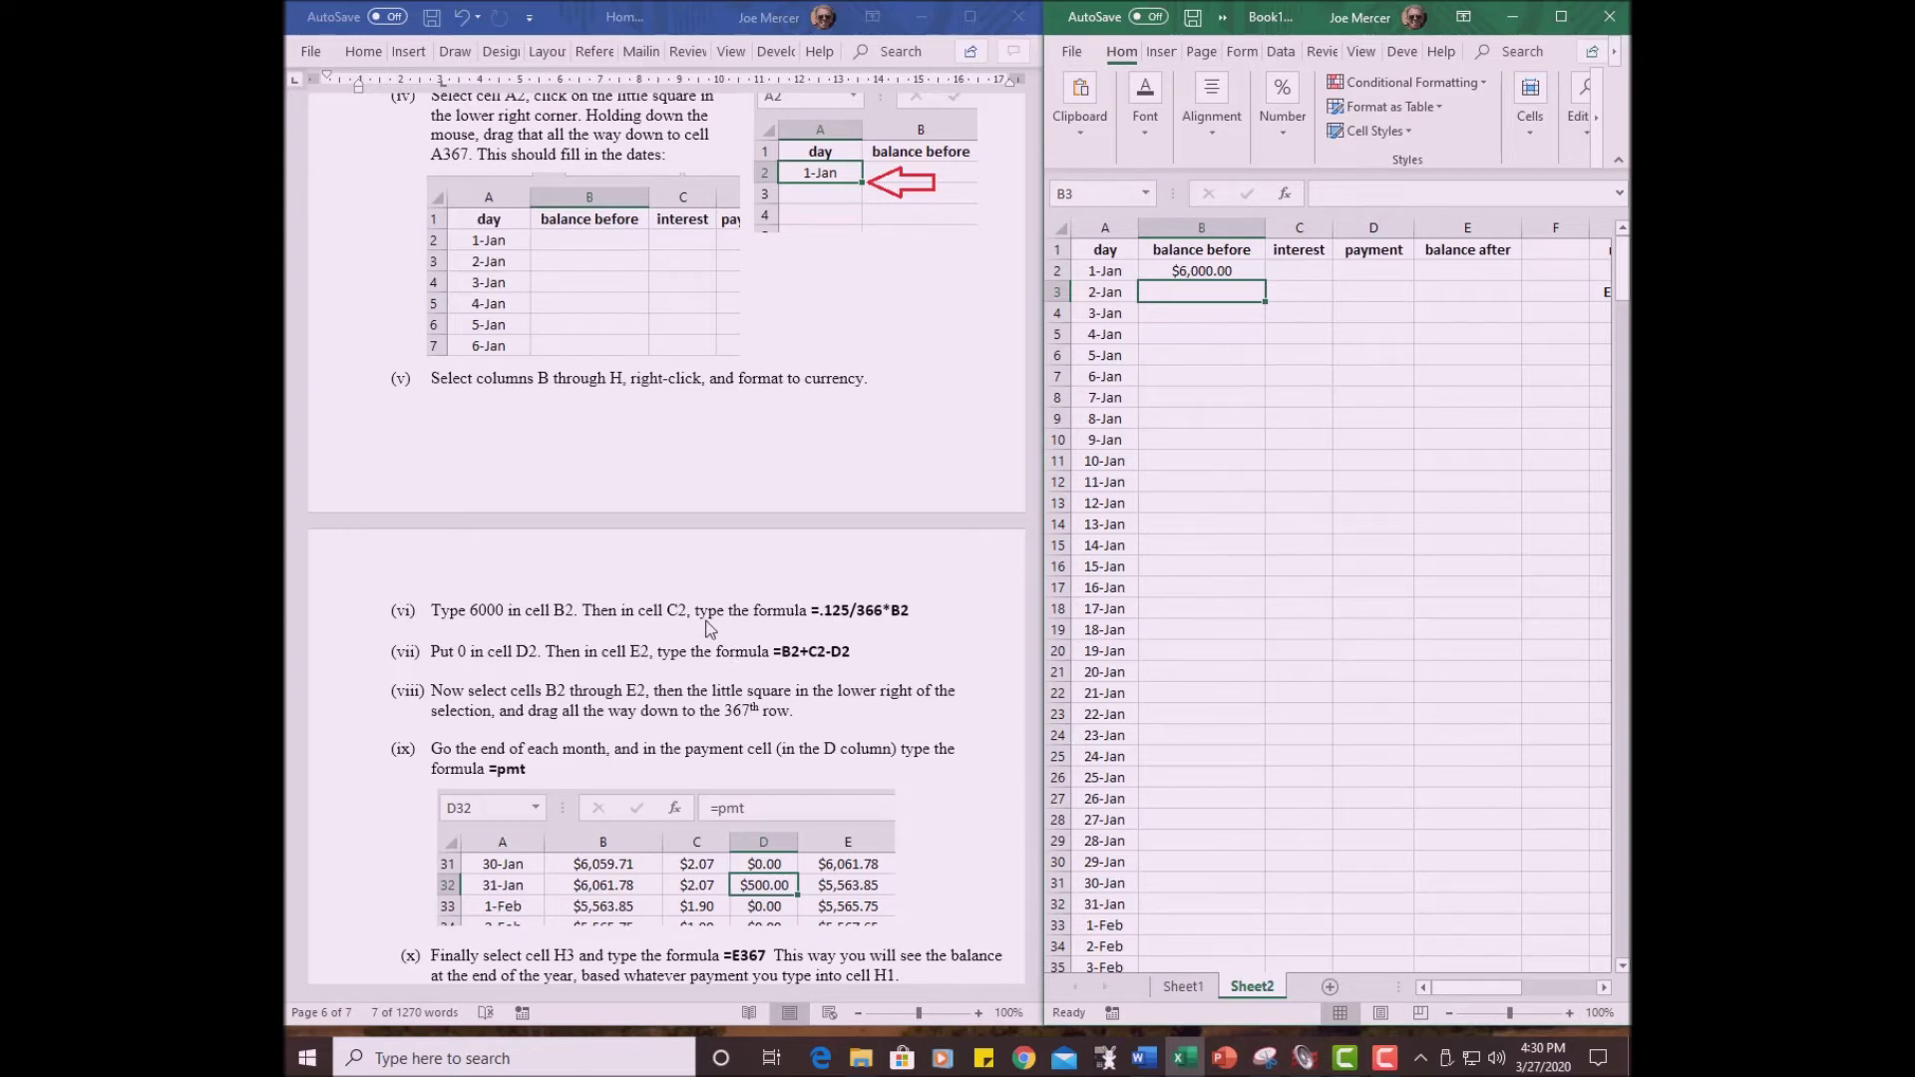
{"action": "left_click", "coordinate": [1301, 270]}
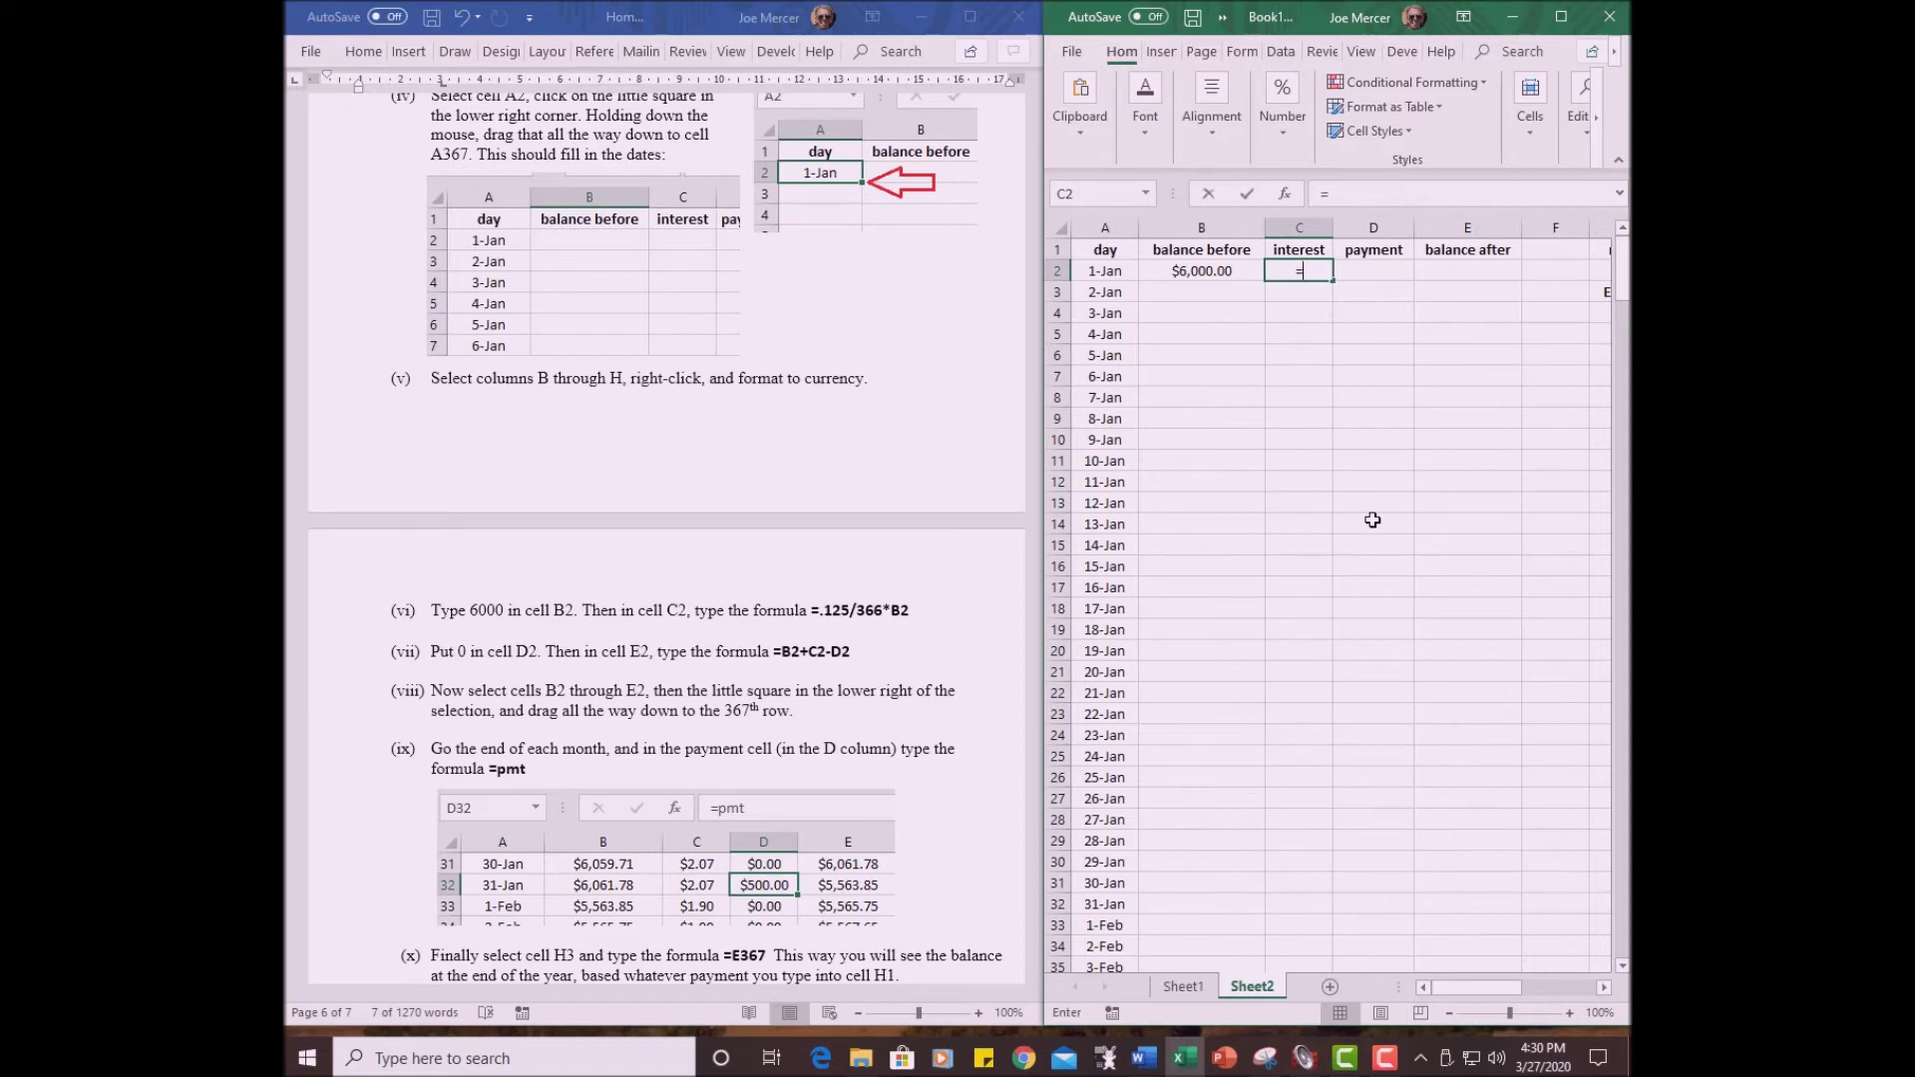
{"action": "type", "text": "="}
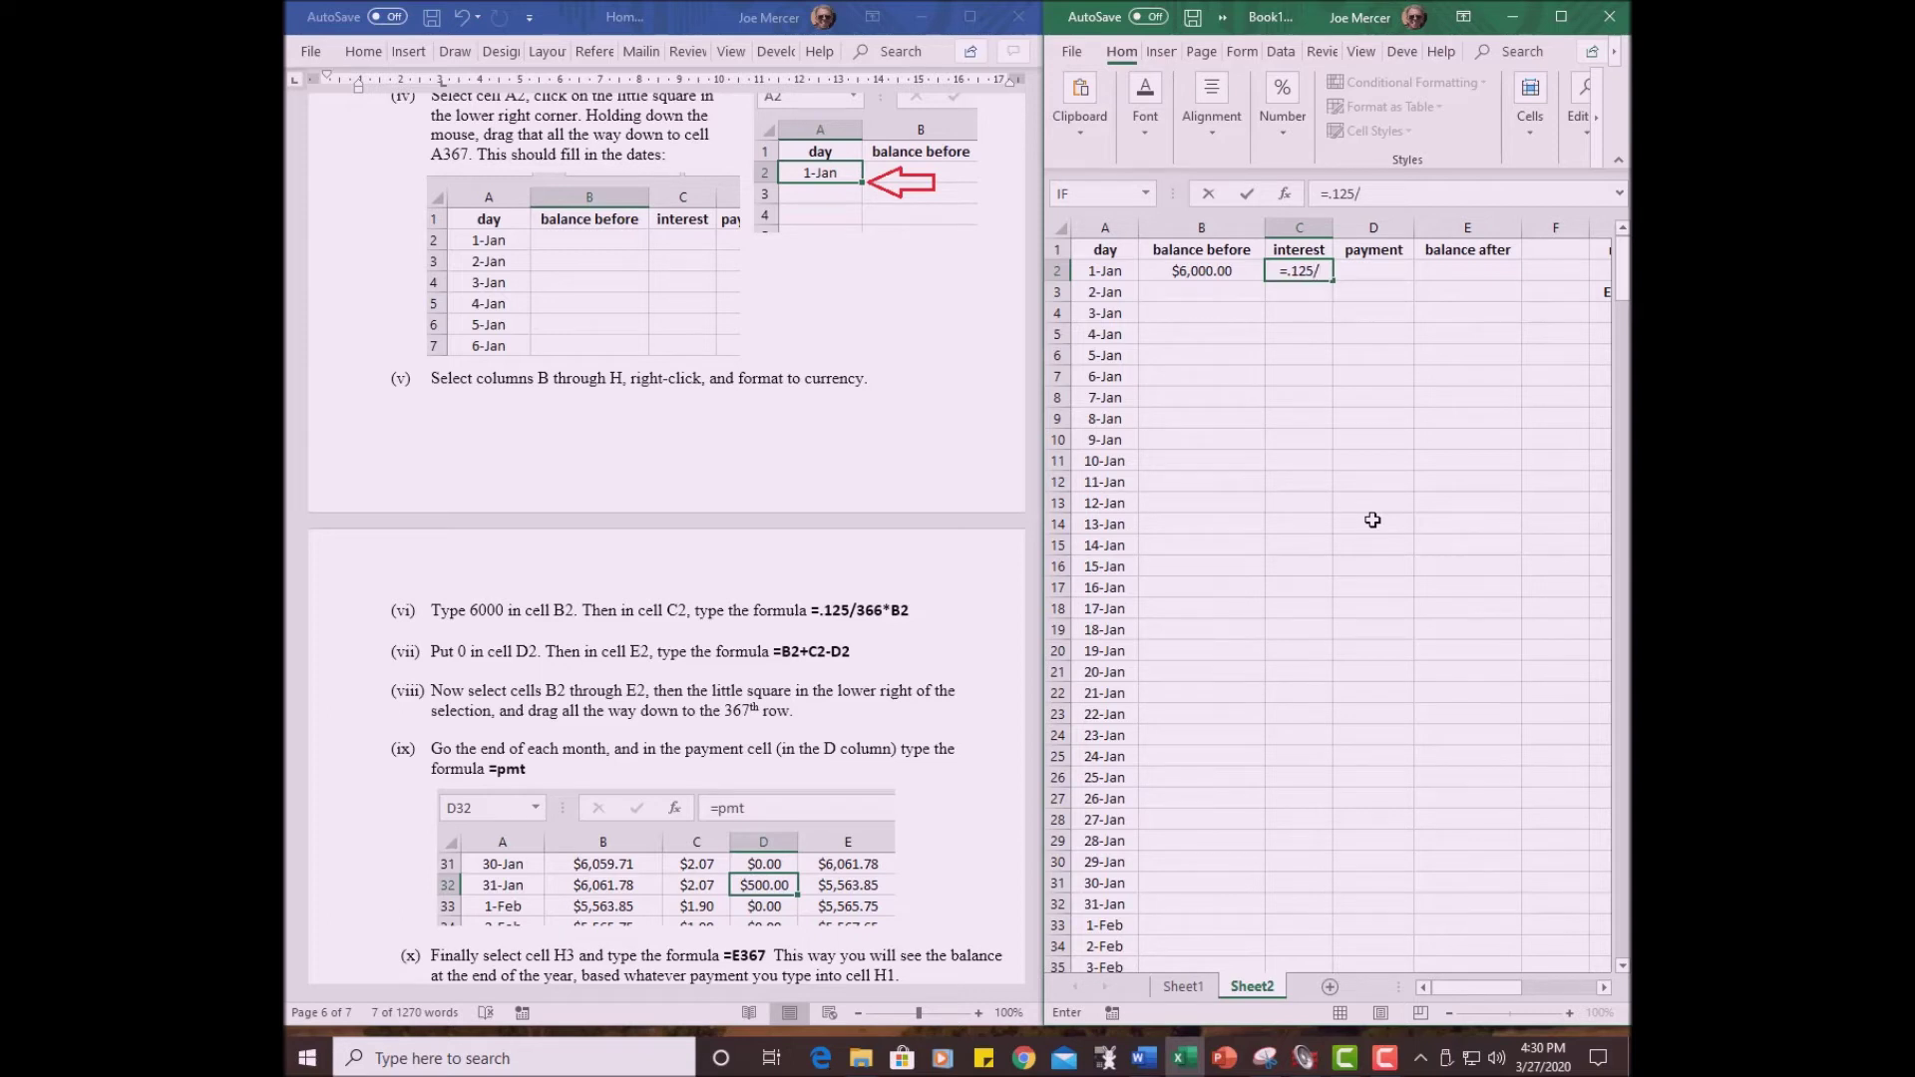
{"action": "type", "text": "366"}
{"action": "type", "text": "*"}
{"action": "type", "text": "B2"}
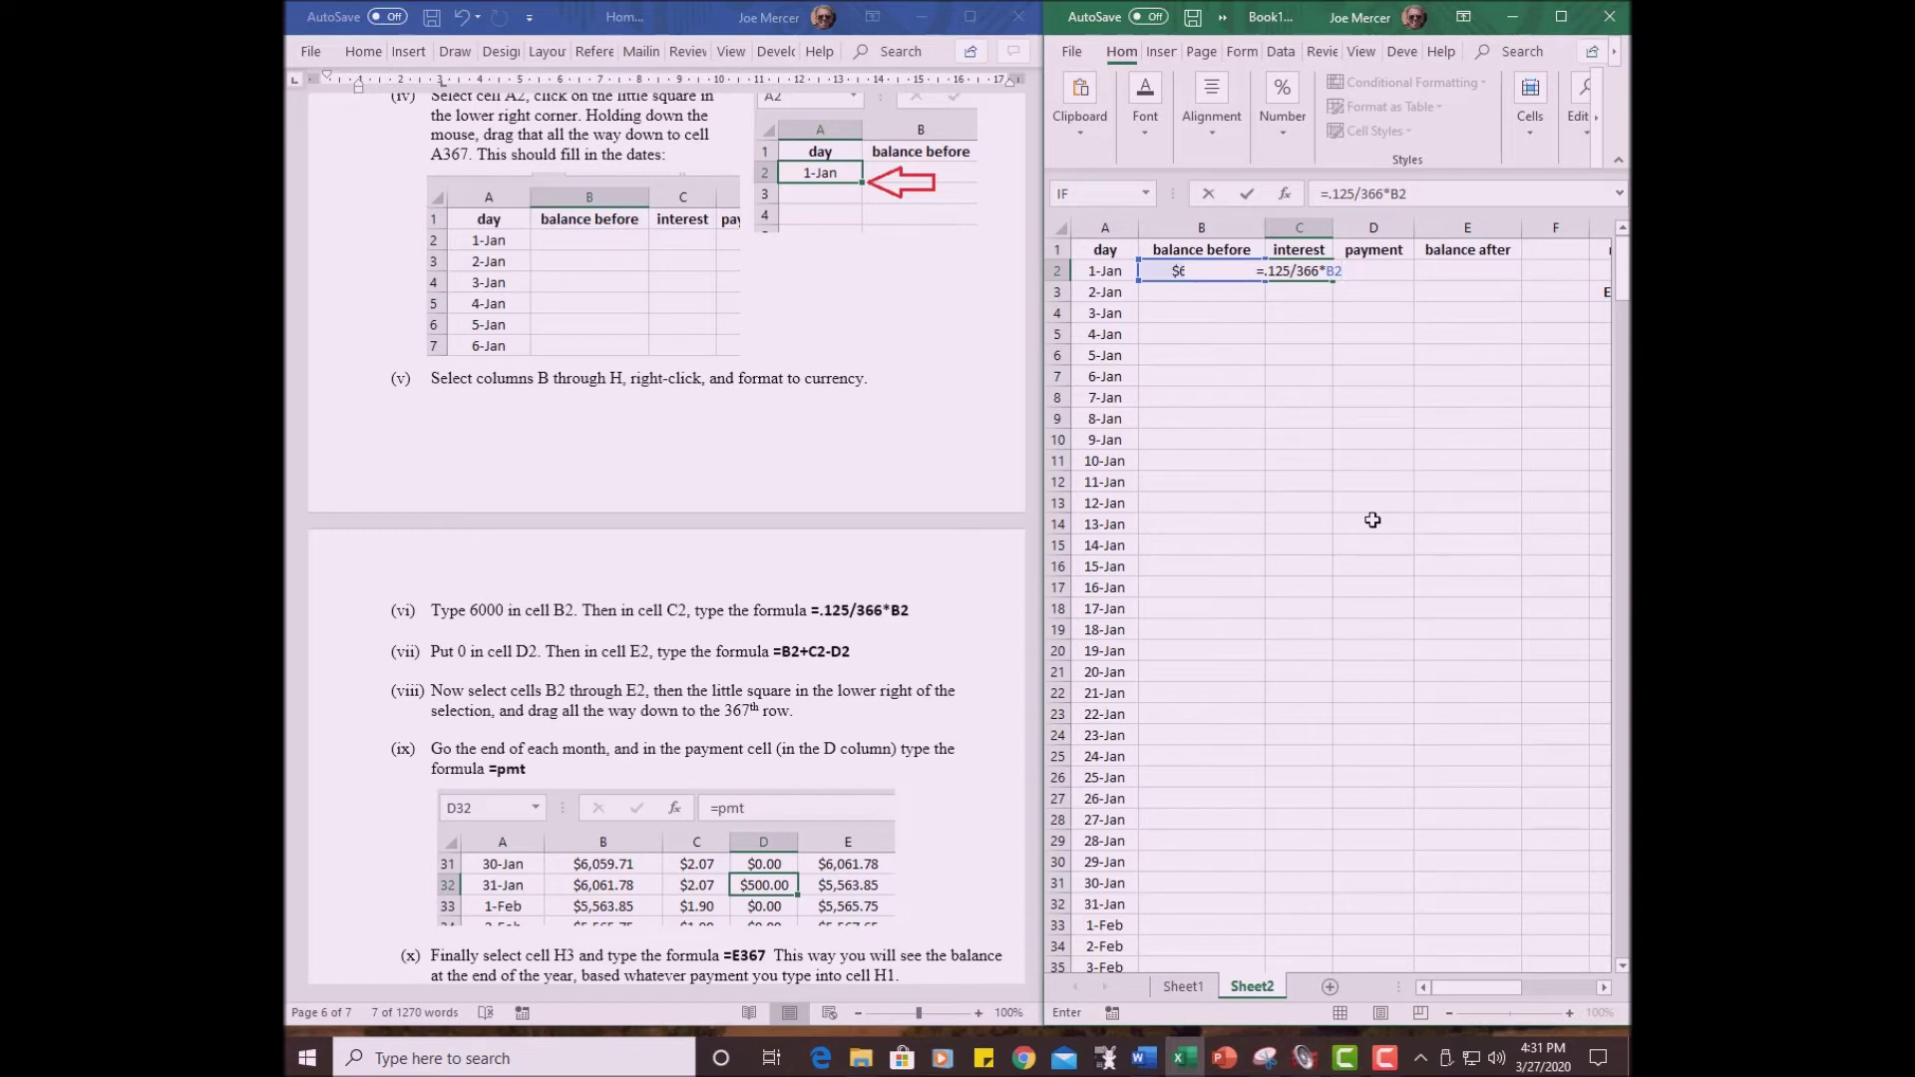
{"action": "key", "text": "Return"}
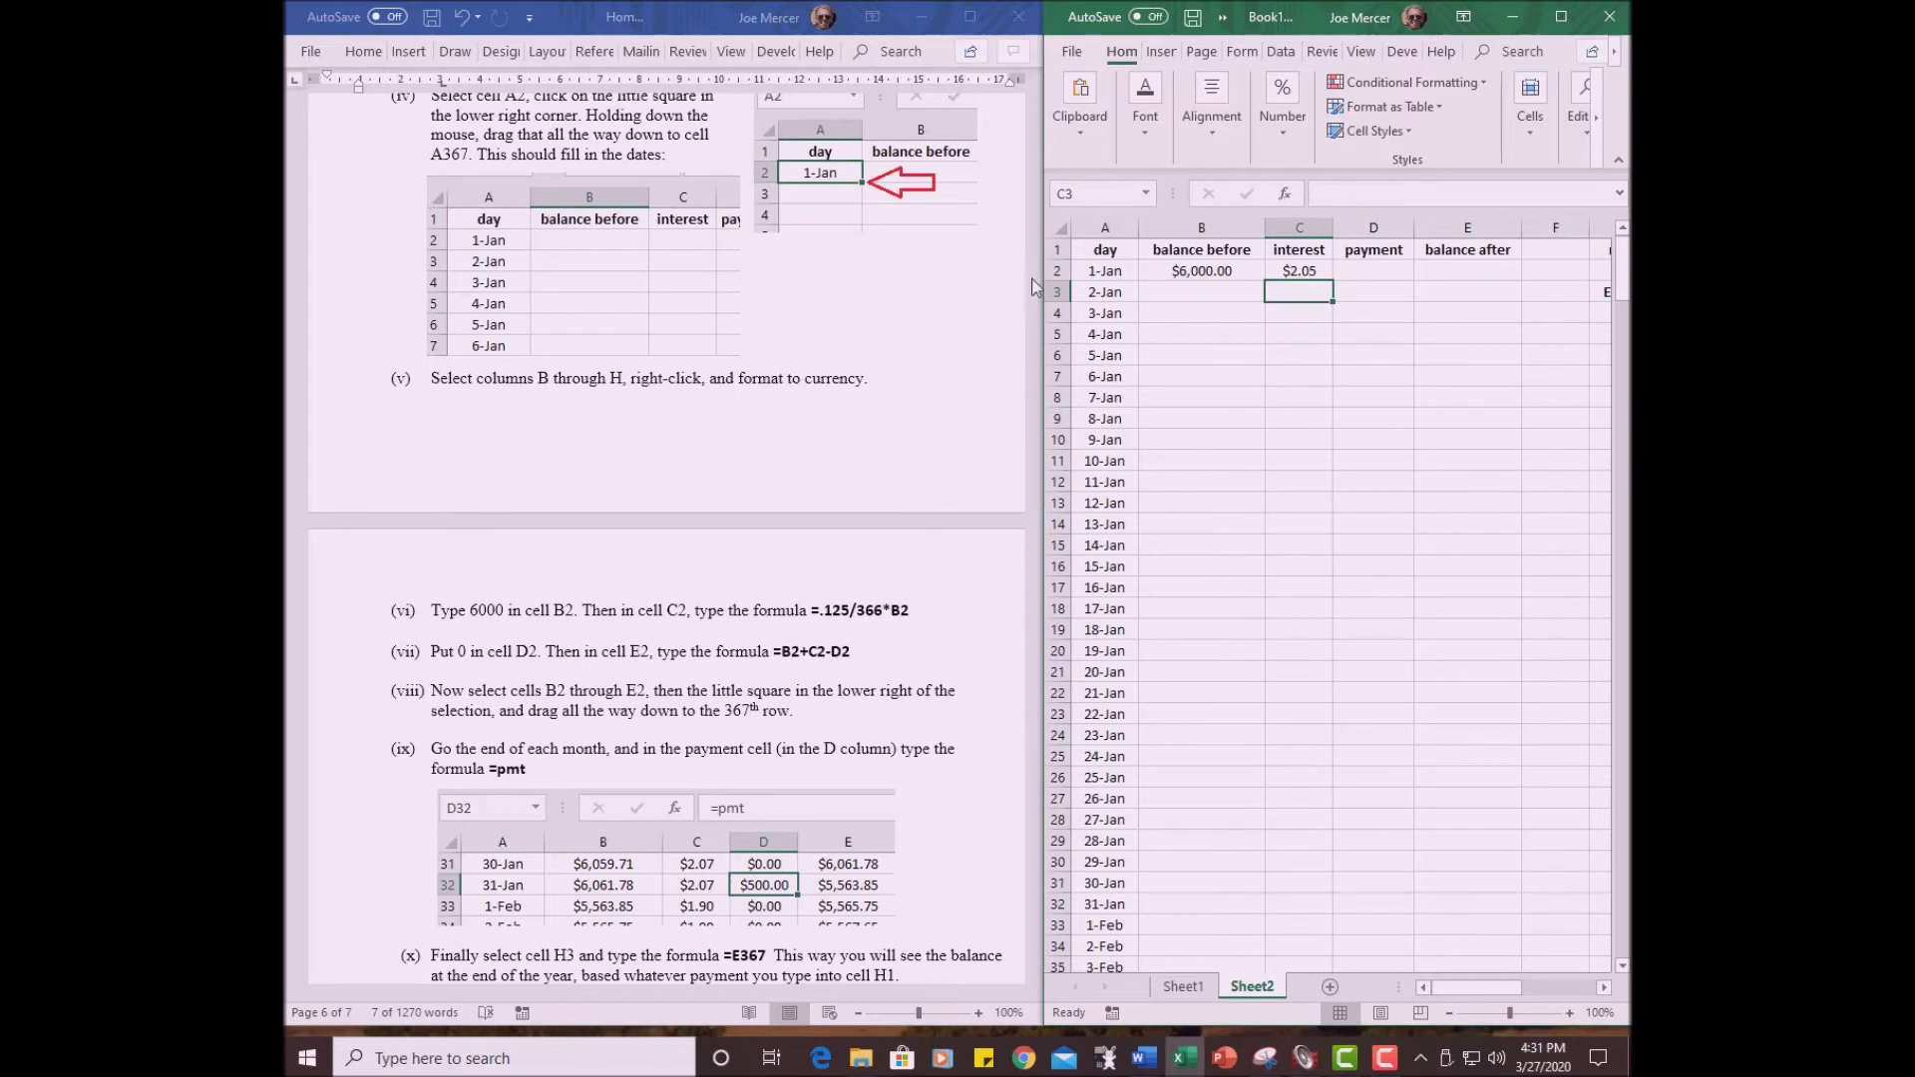
- Check the Word instructions and enter a 0 payment for 1-Jan in D2
{"action": "left_click", "coordinate": [964, 268]}
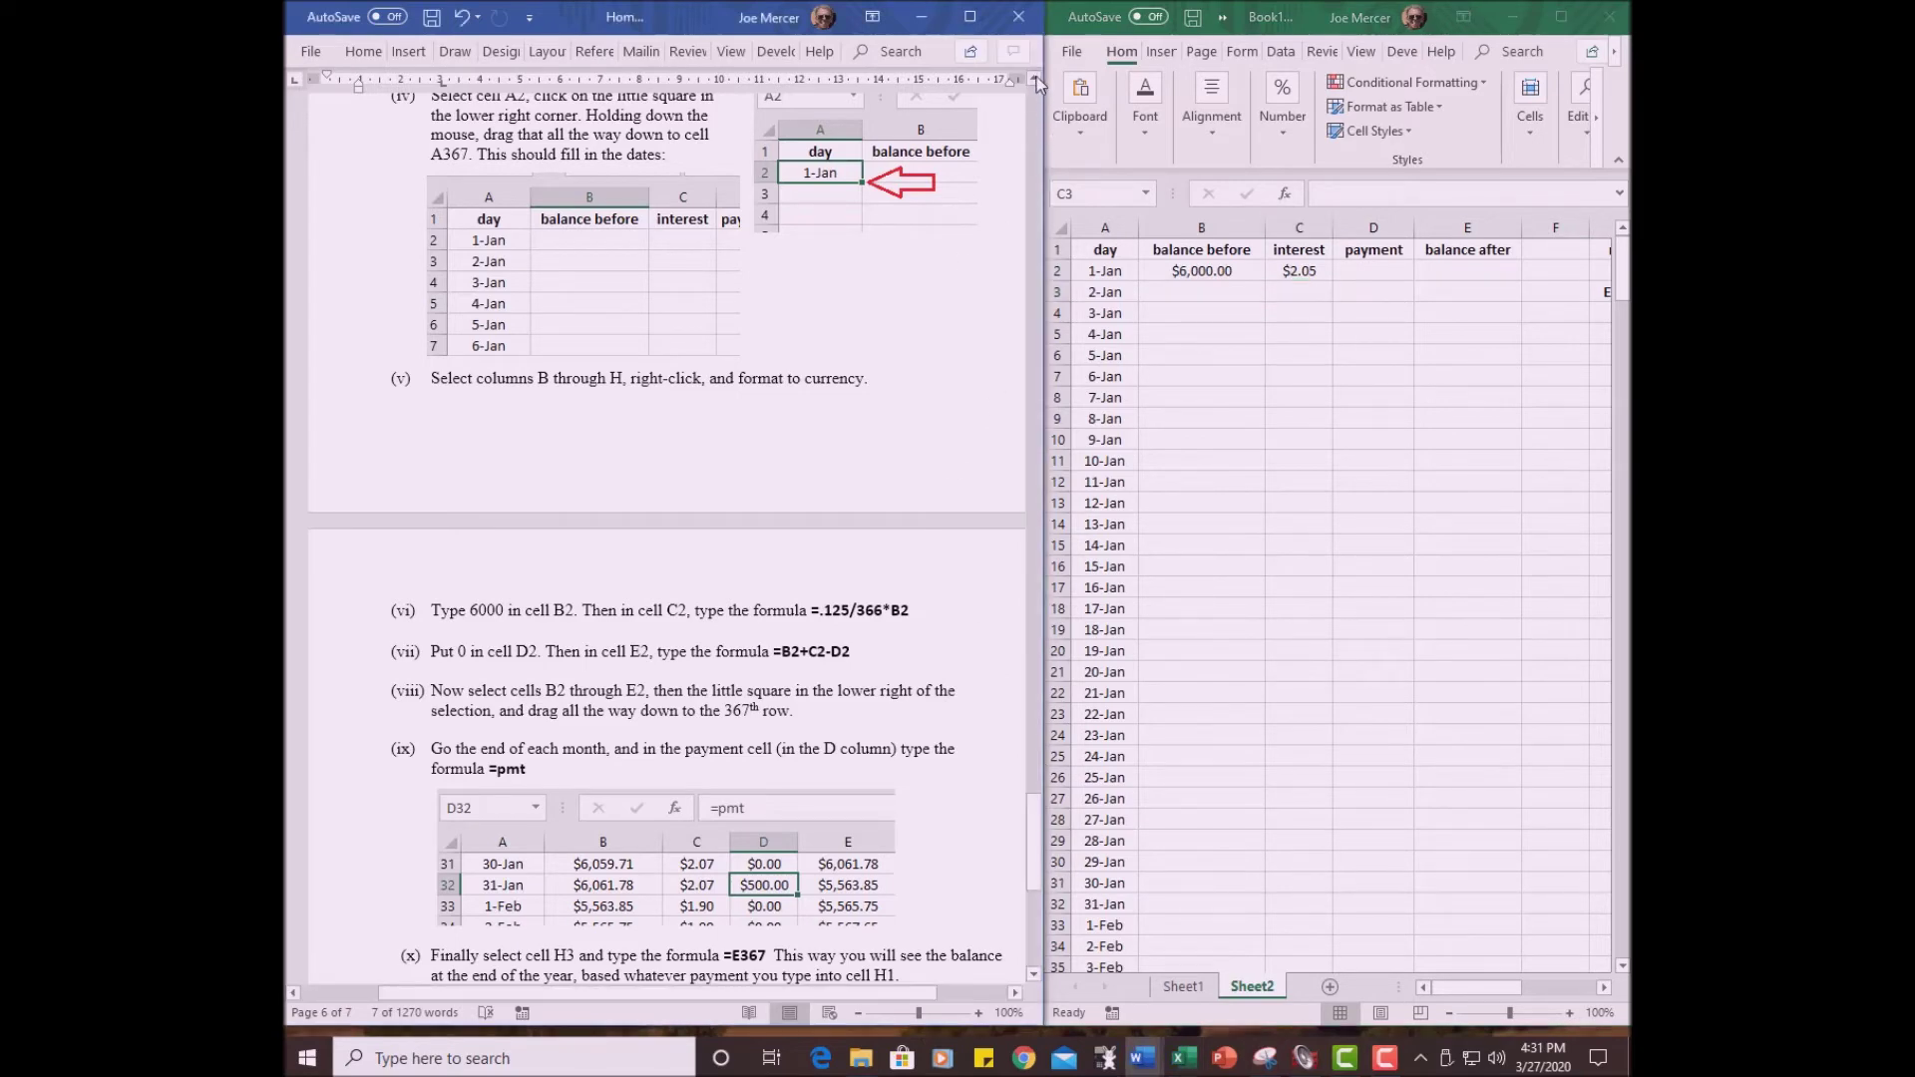
{"action": "left_click_drag", "start_coordinate": [1037, 824], "coordinate": [1049, 761]}
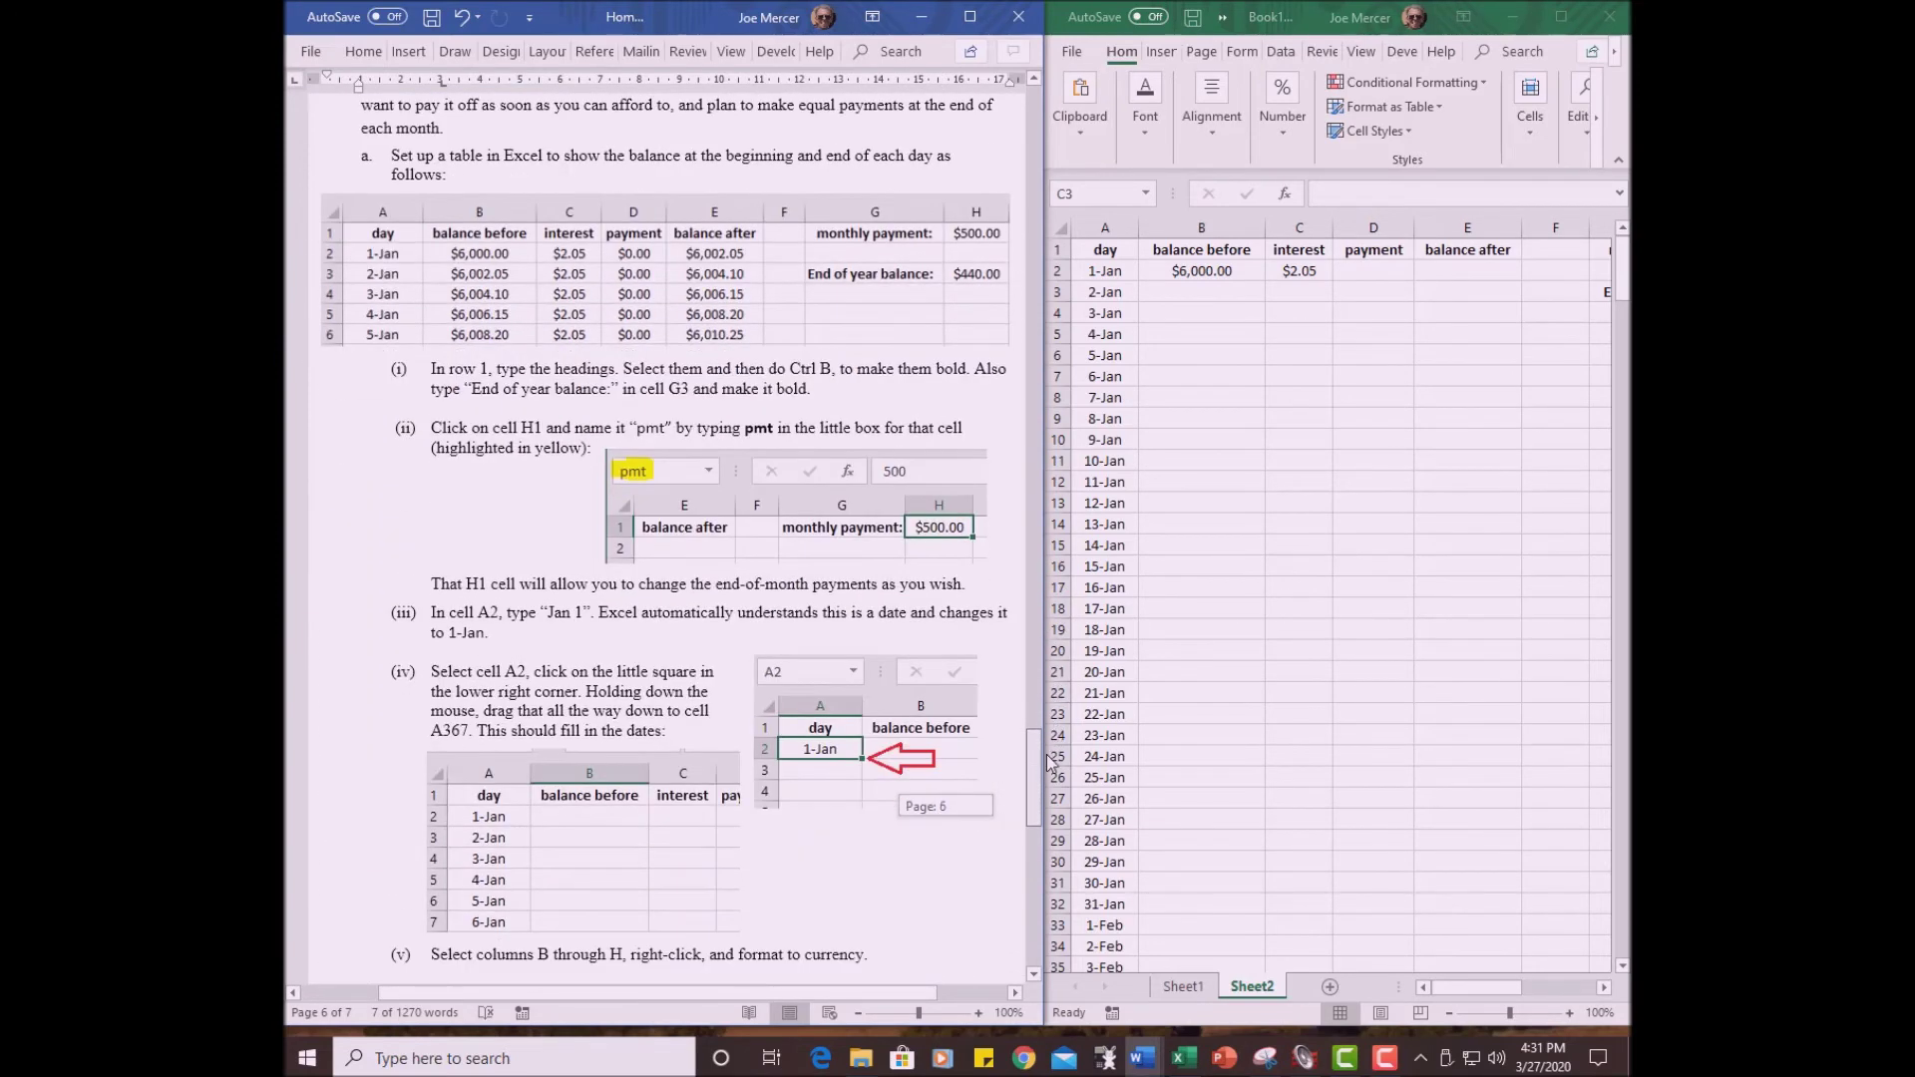
{"action": "left_click_drag", "start_coordinate": [1049, 763], "coordinate": [1044, 840]}
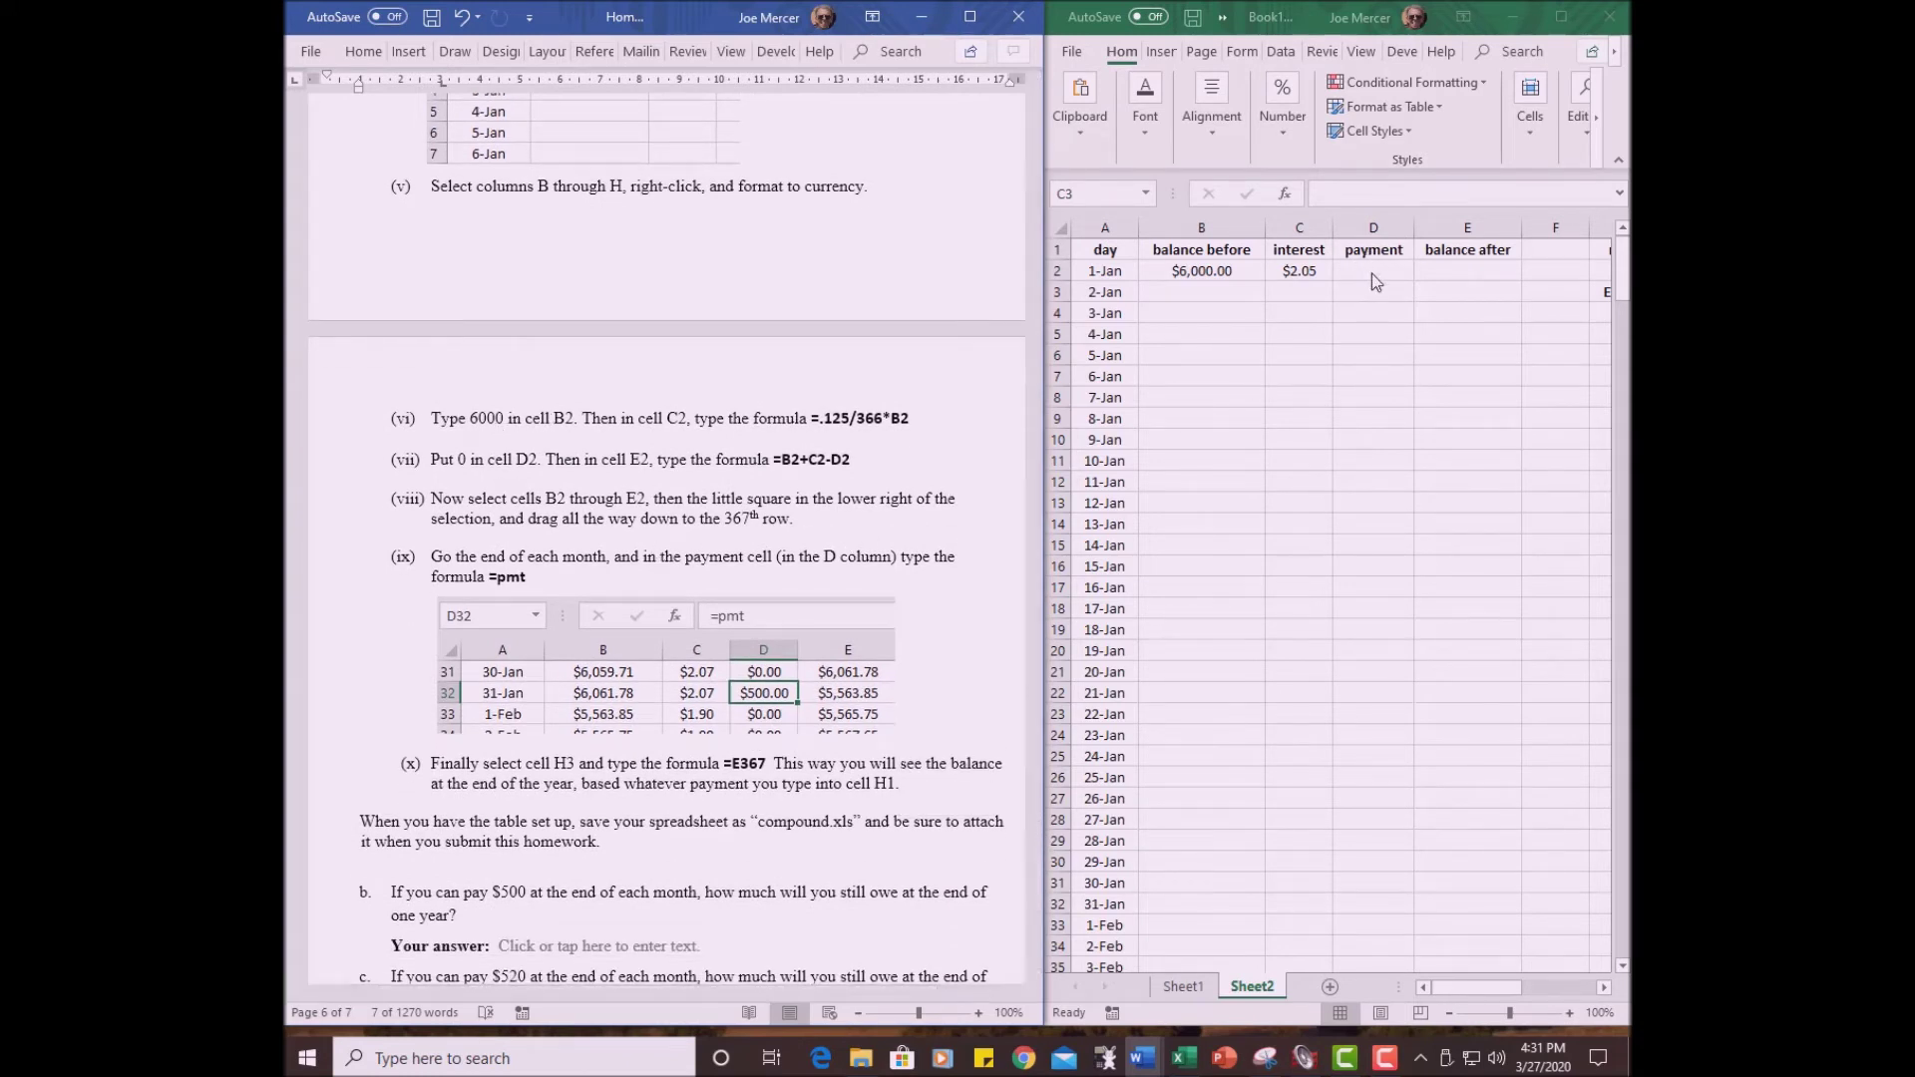
{"action": "key", "text": "alt+Tab"}
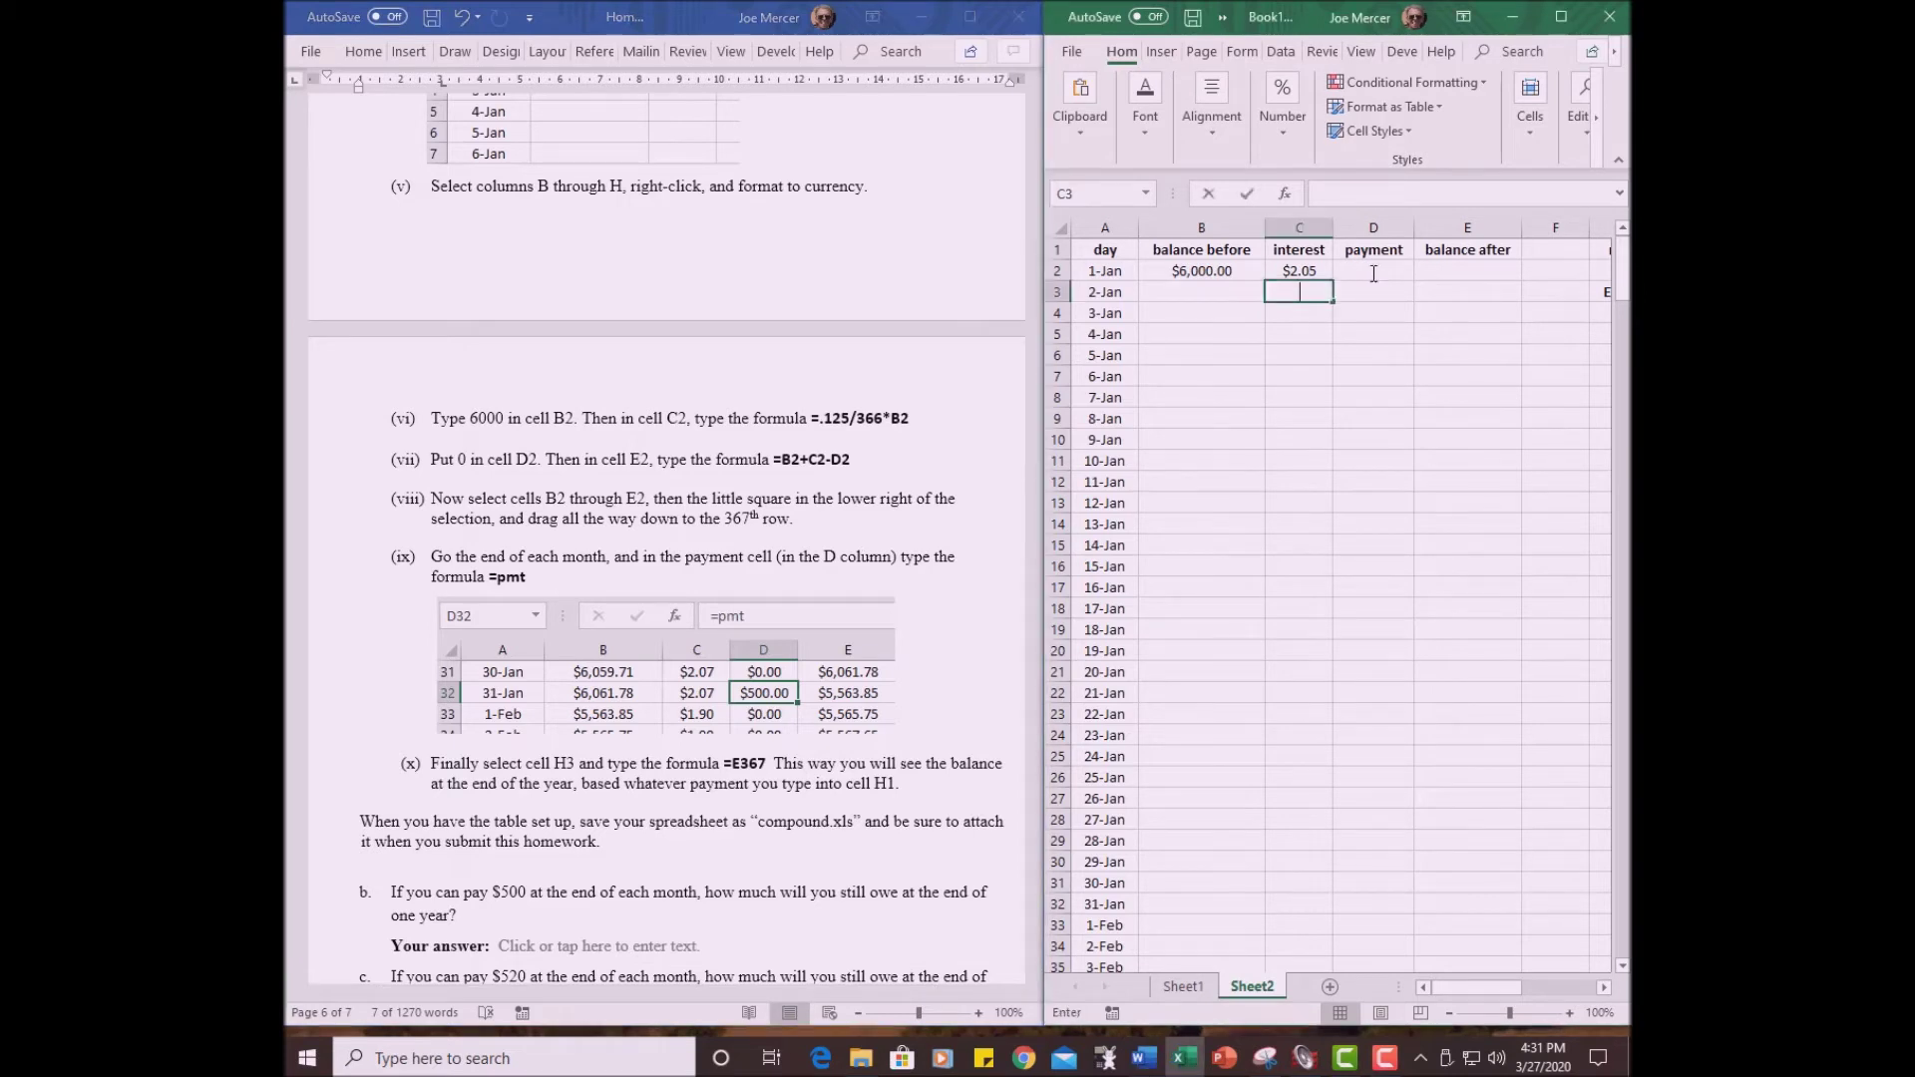
{"action": "left_click", "coordinate": [1374, 271]}
{"action": "type", "text": "0"}
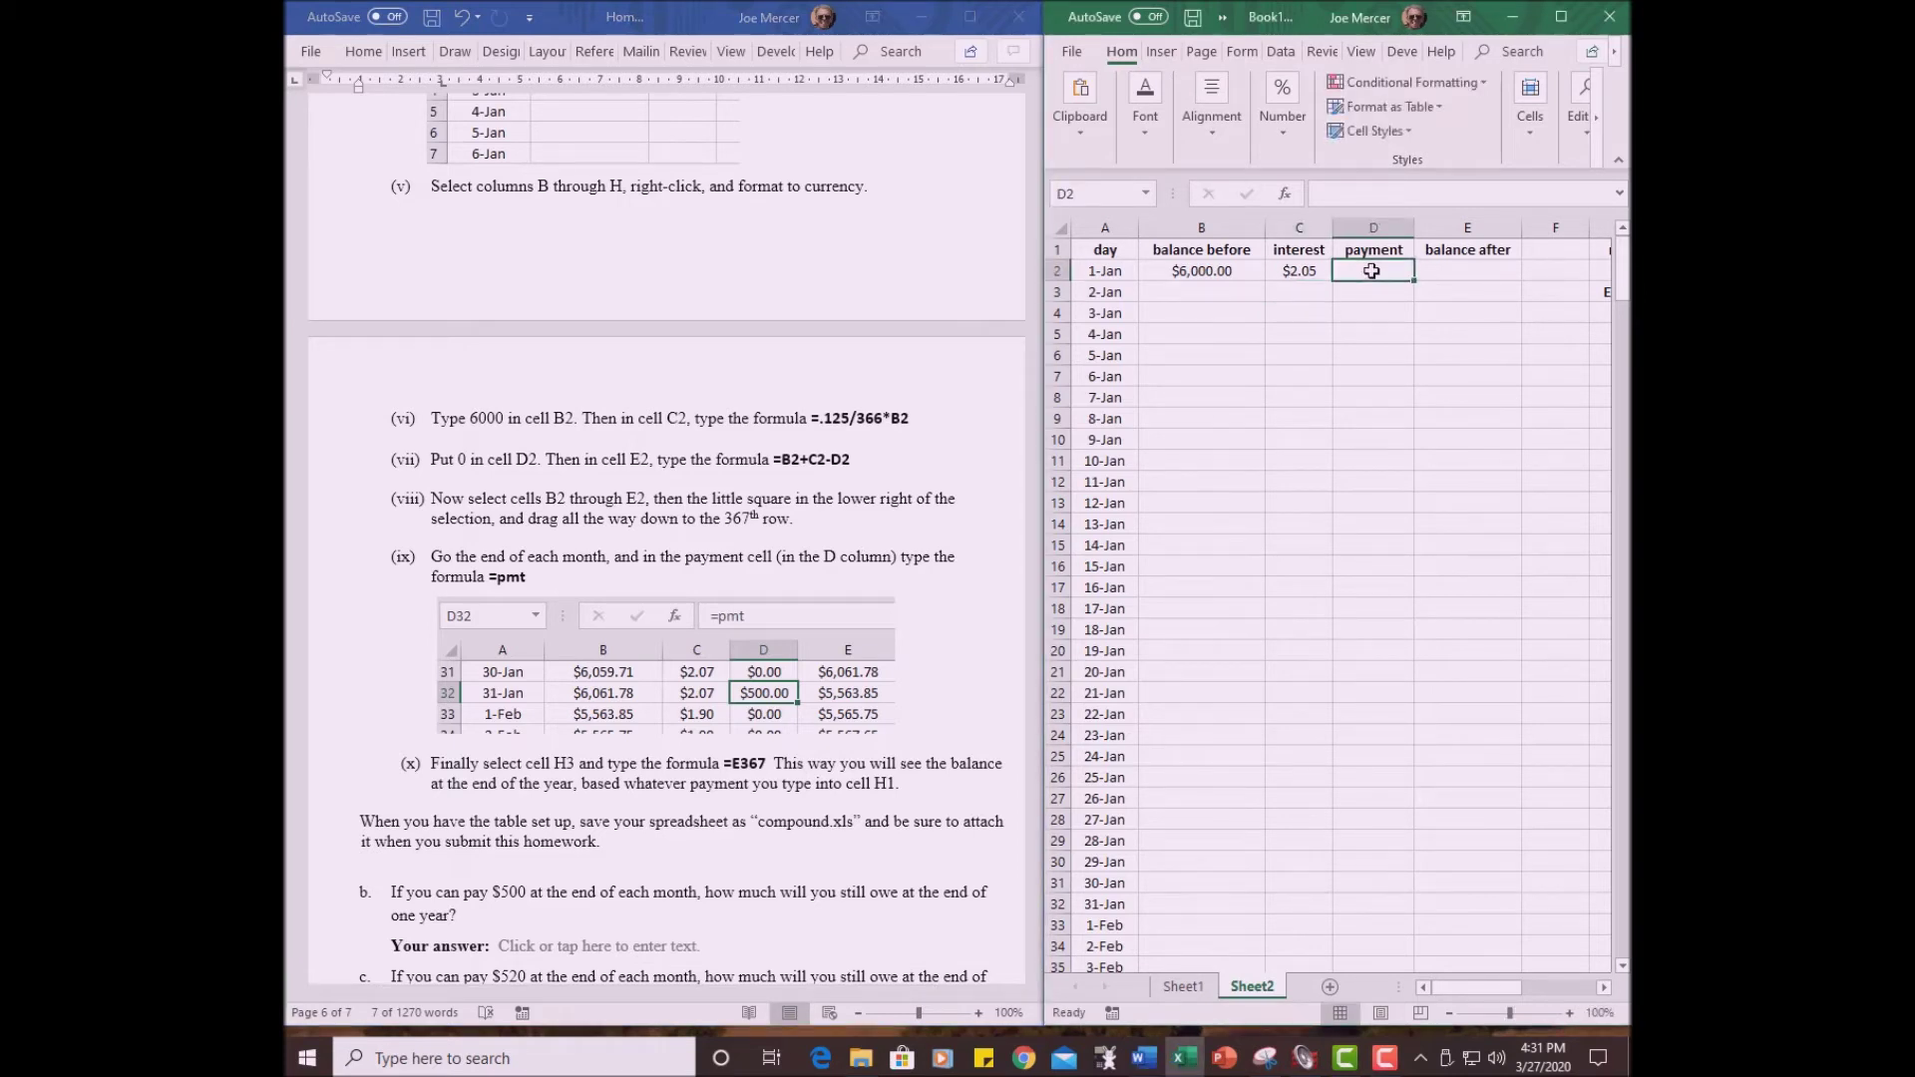
{"action": "key", "text": "Return"}
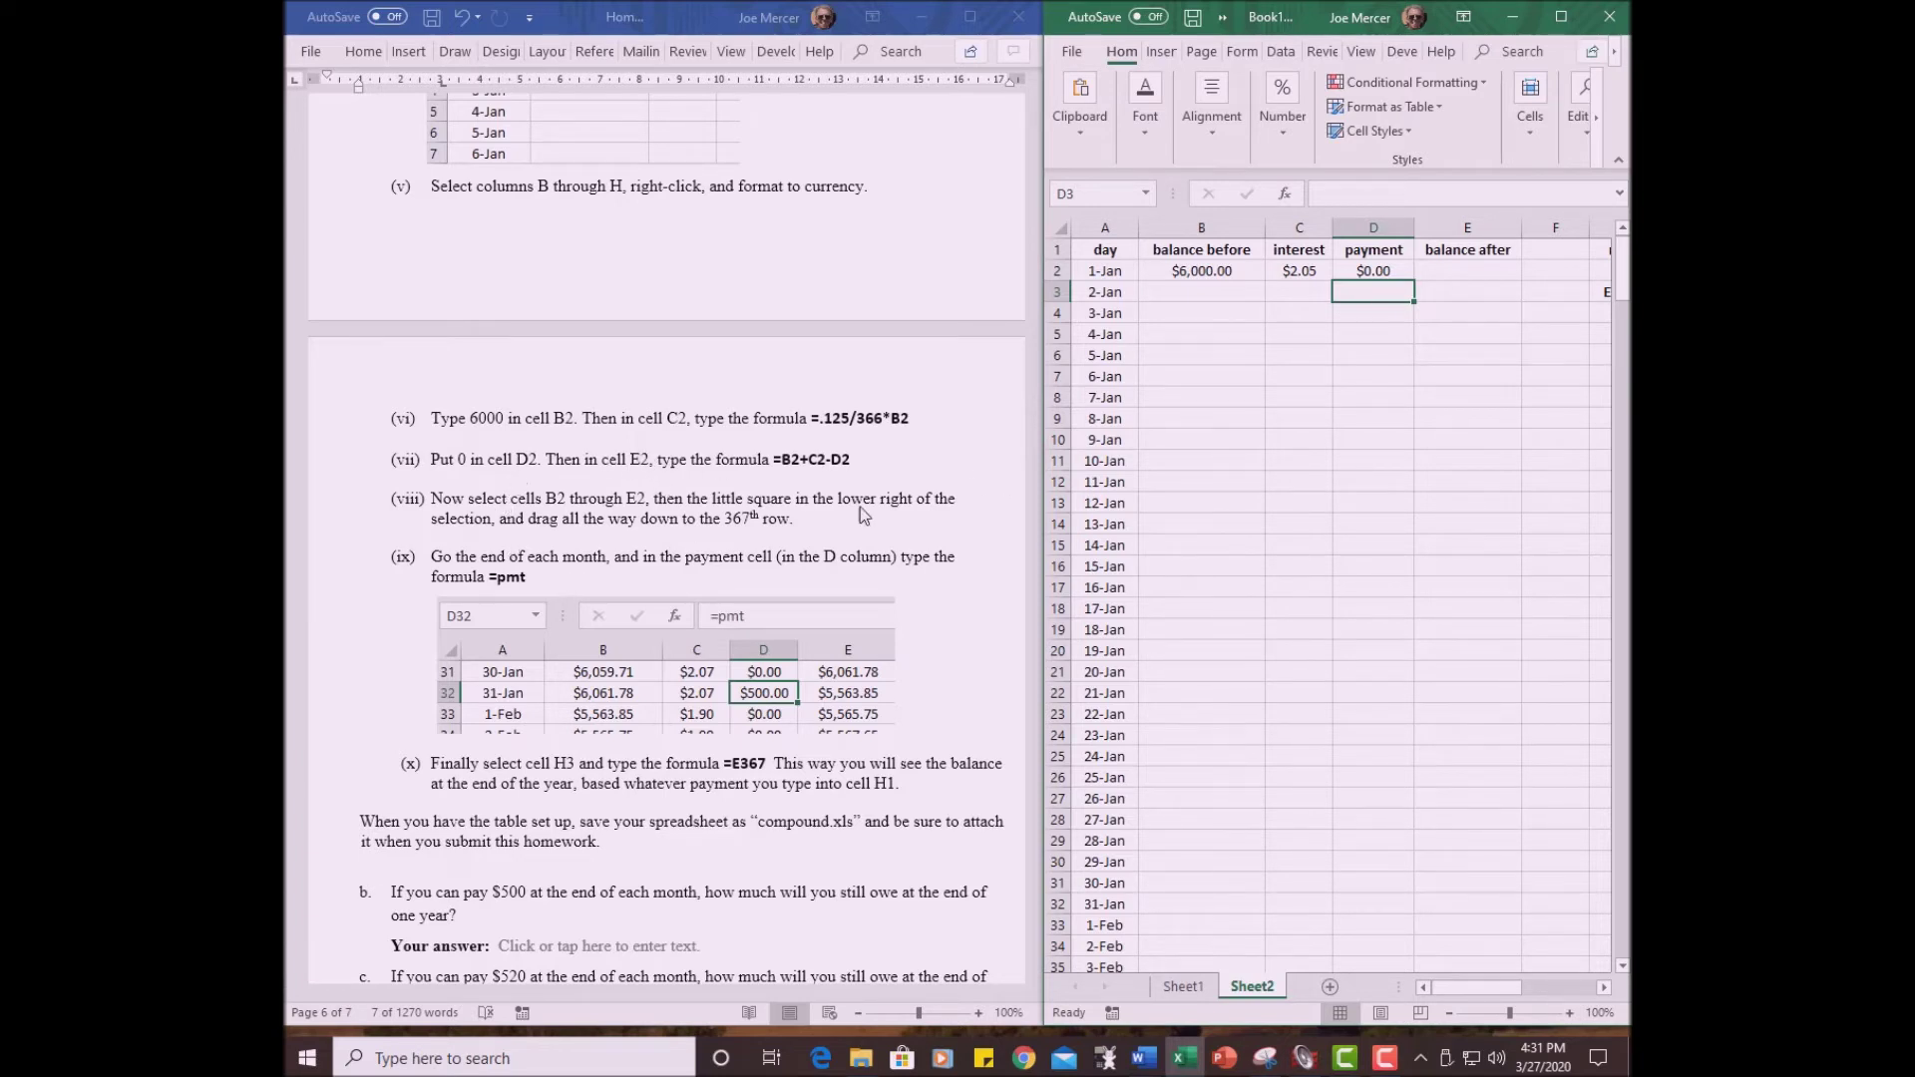
- Give E2 the balance-after formula =B2+C2-D2, showing $6,002.05
{"action": "left_click", "coordinate": [1469, 269]}
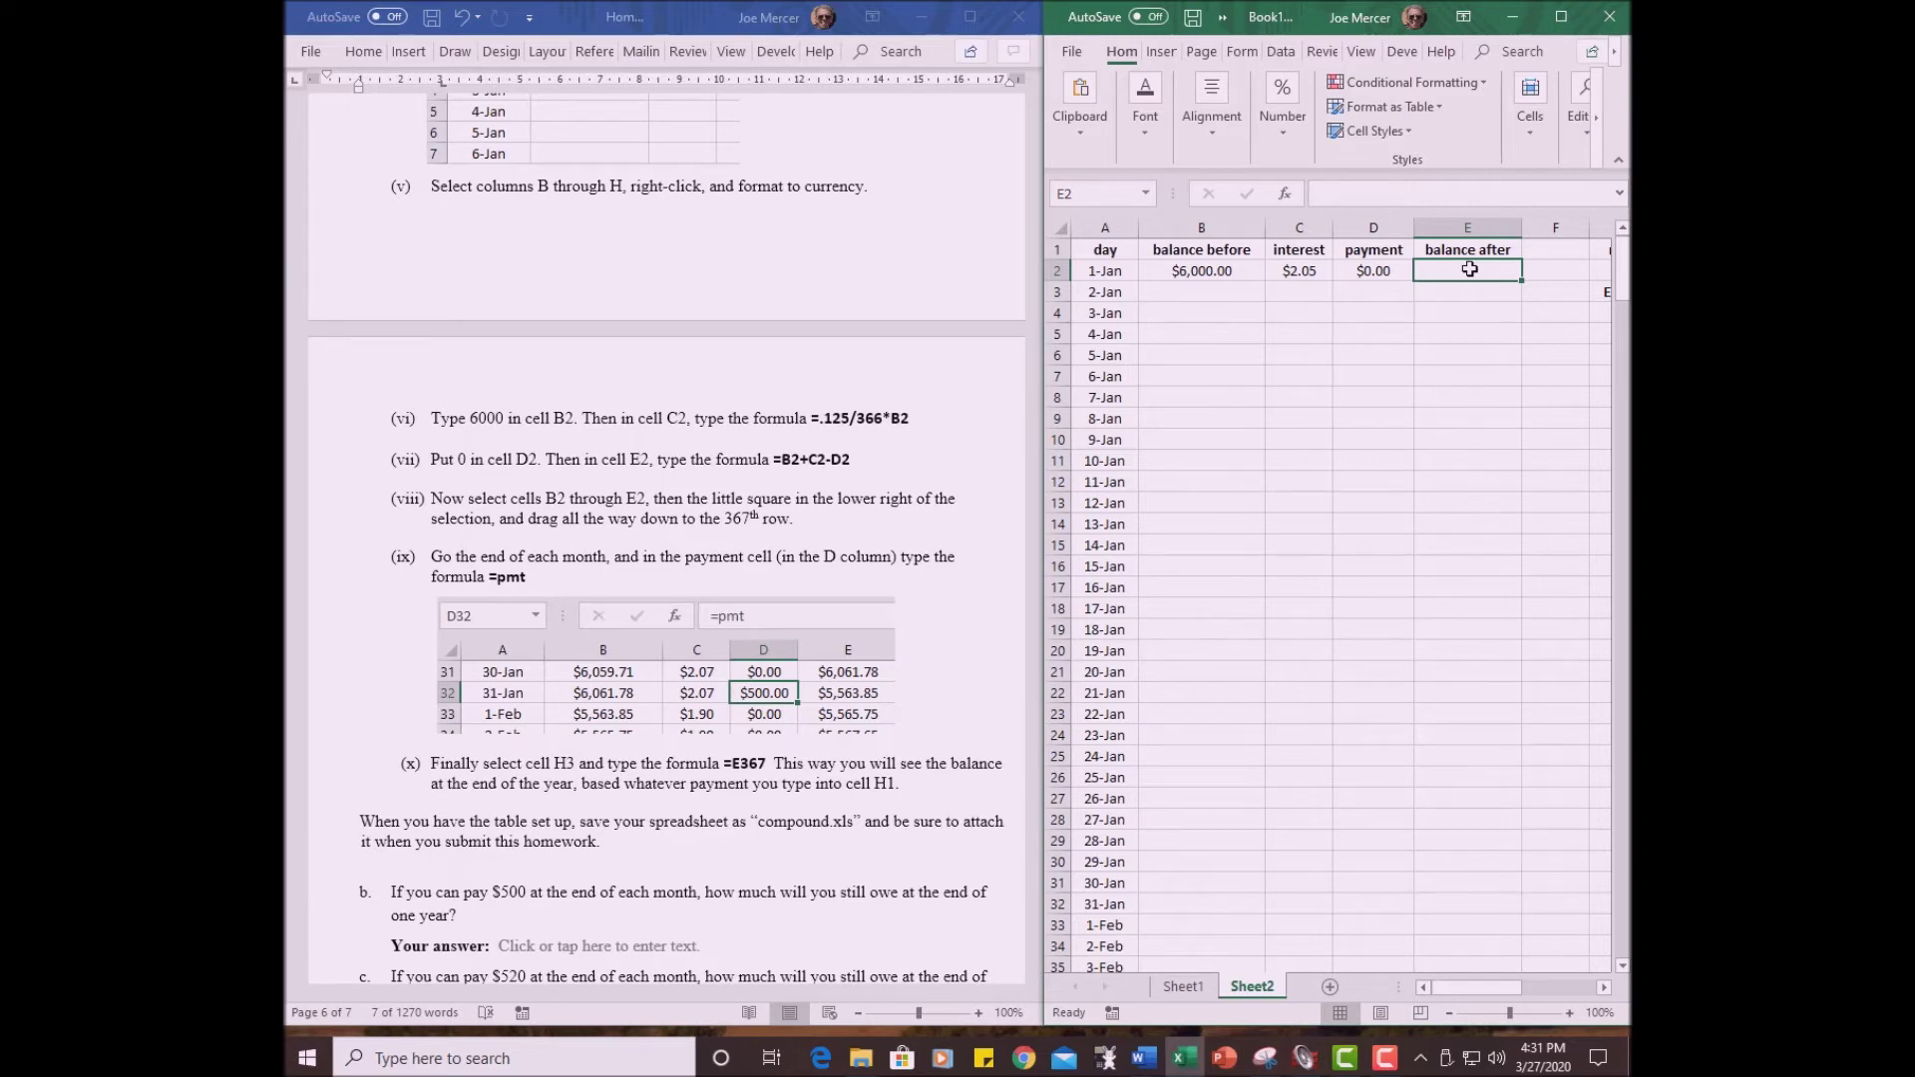
{"action": "type", "text": "="}
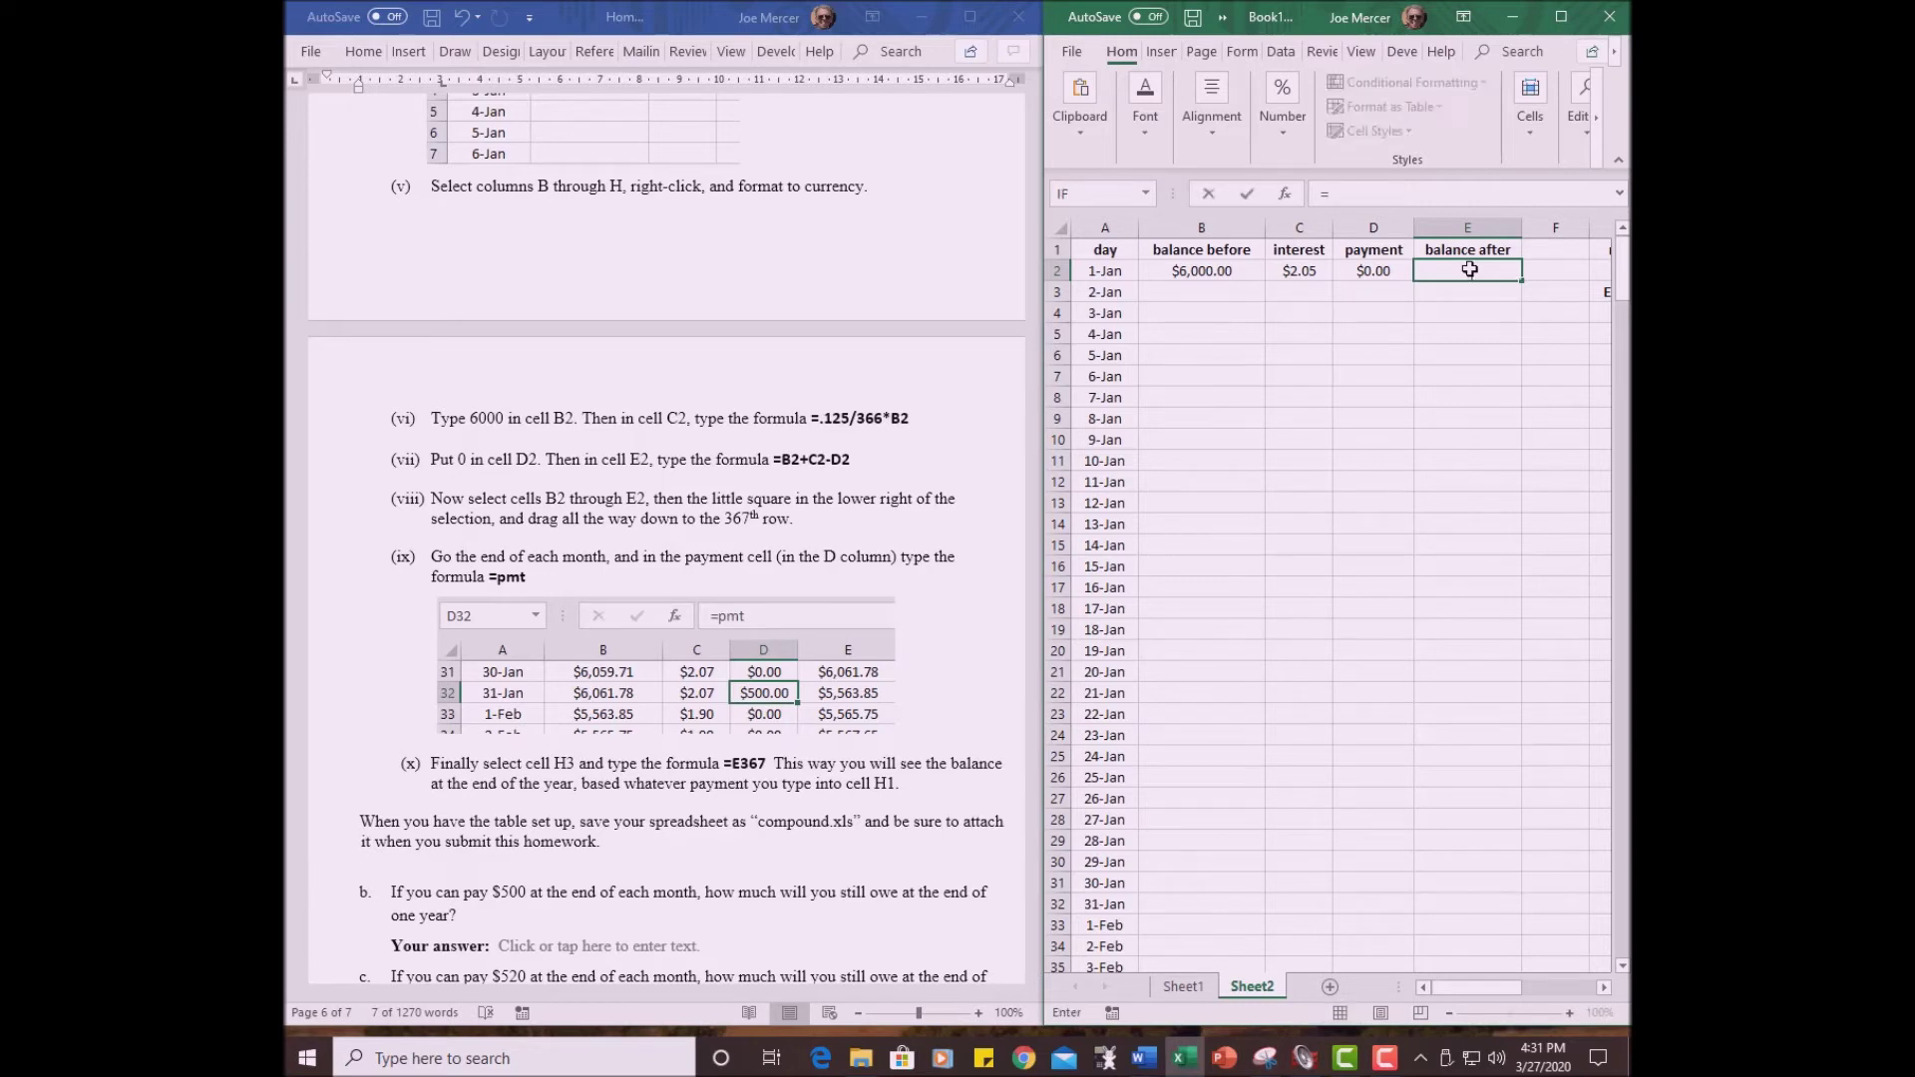
{"action": "left_click", "coordinate": [1219, 271]}
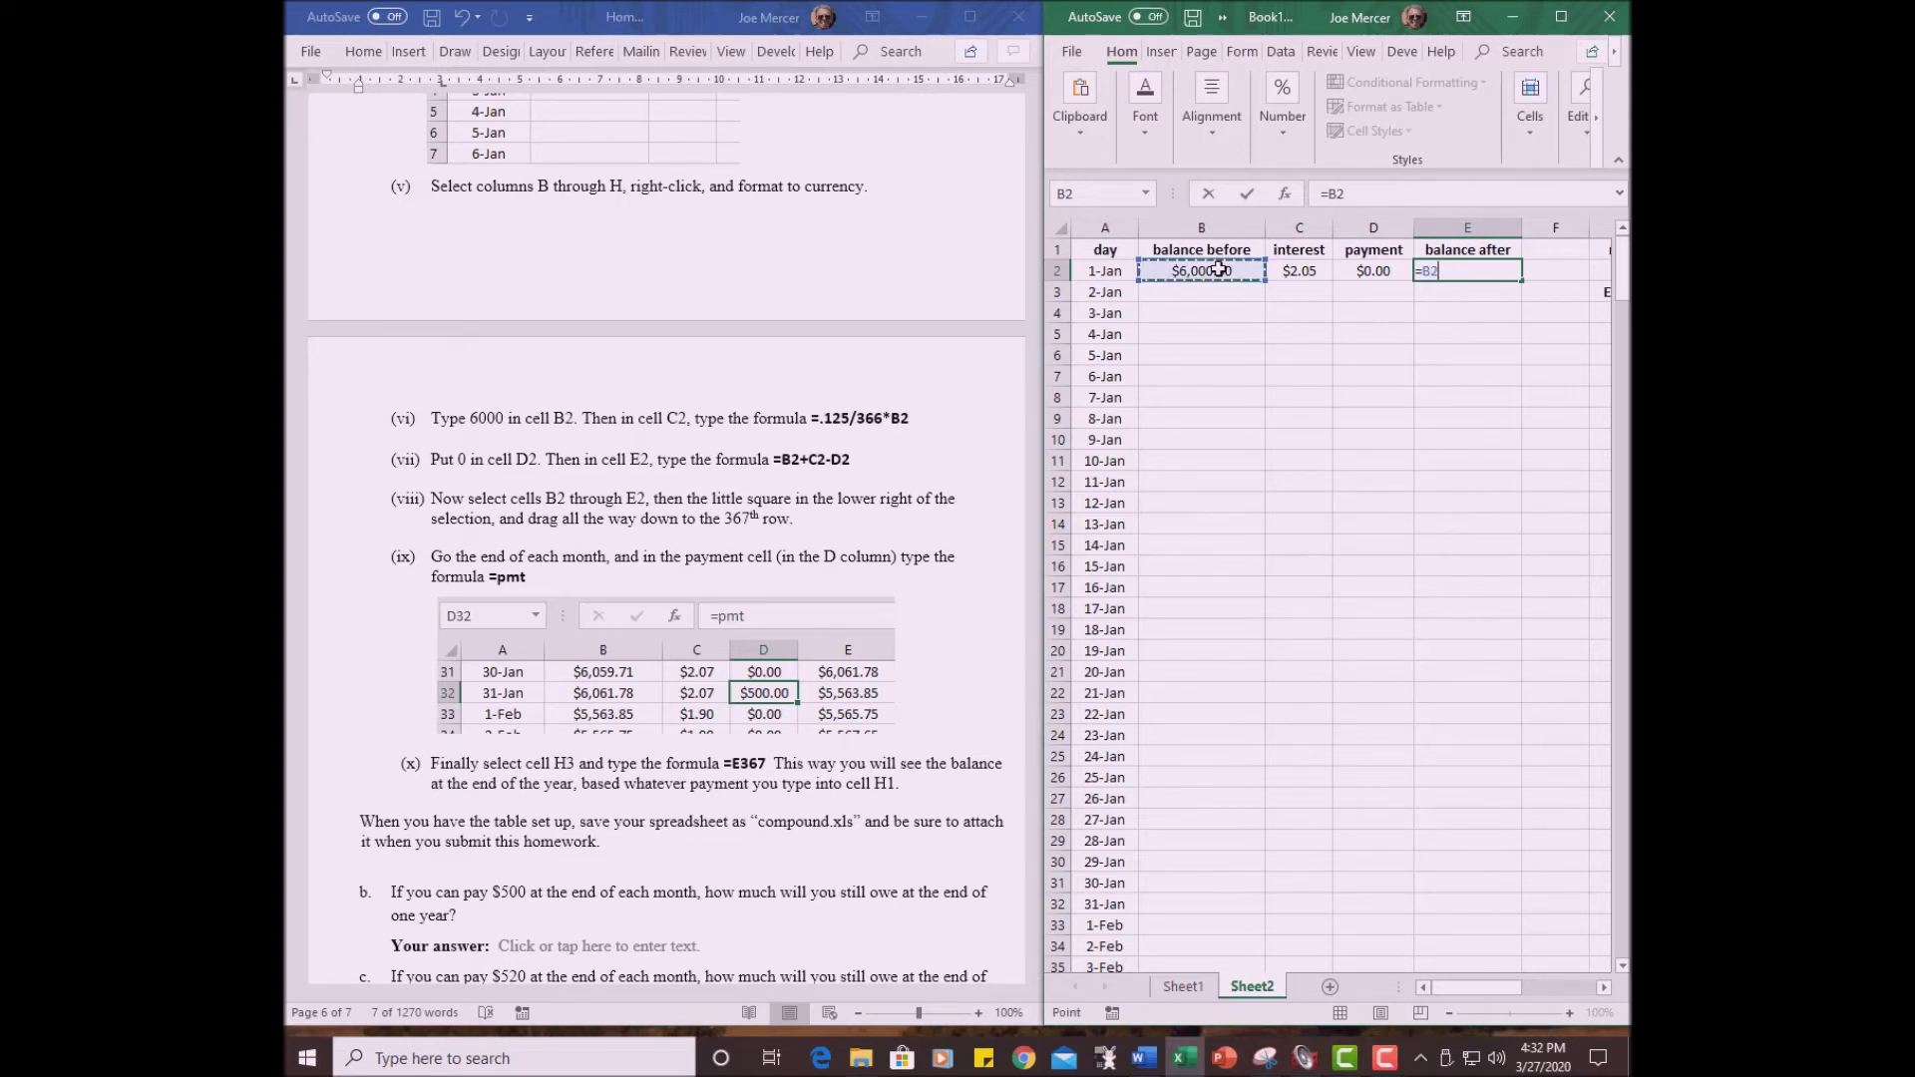
{"action": "type", "text": "+"}
{"action": "left_click", "coordinate": [1293, 272]}
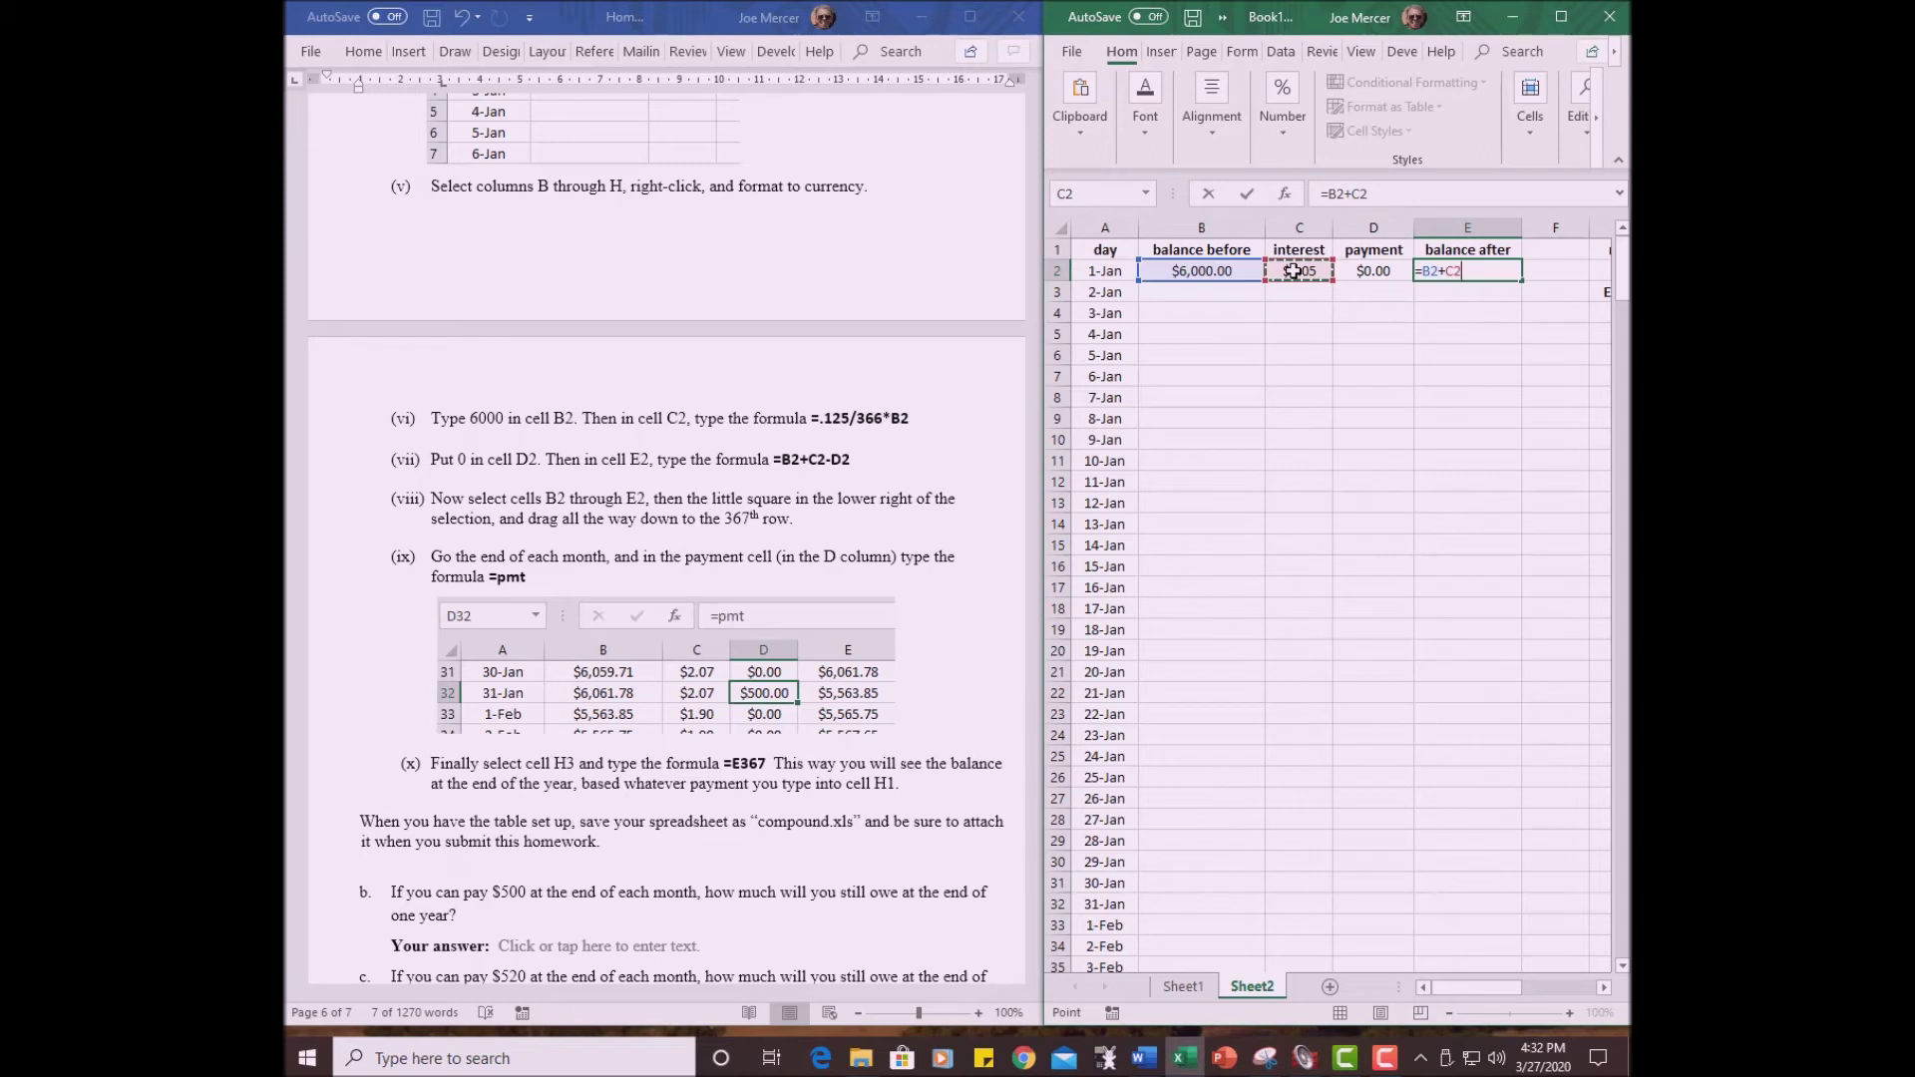
{"action": "type", "text": "-"}
{"action": "left_click", "coordinate": [1372, 271]}
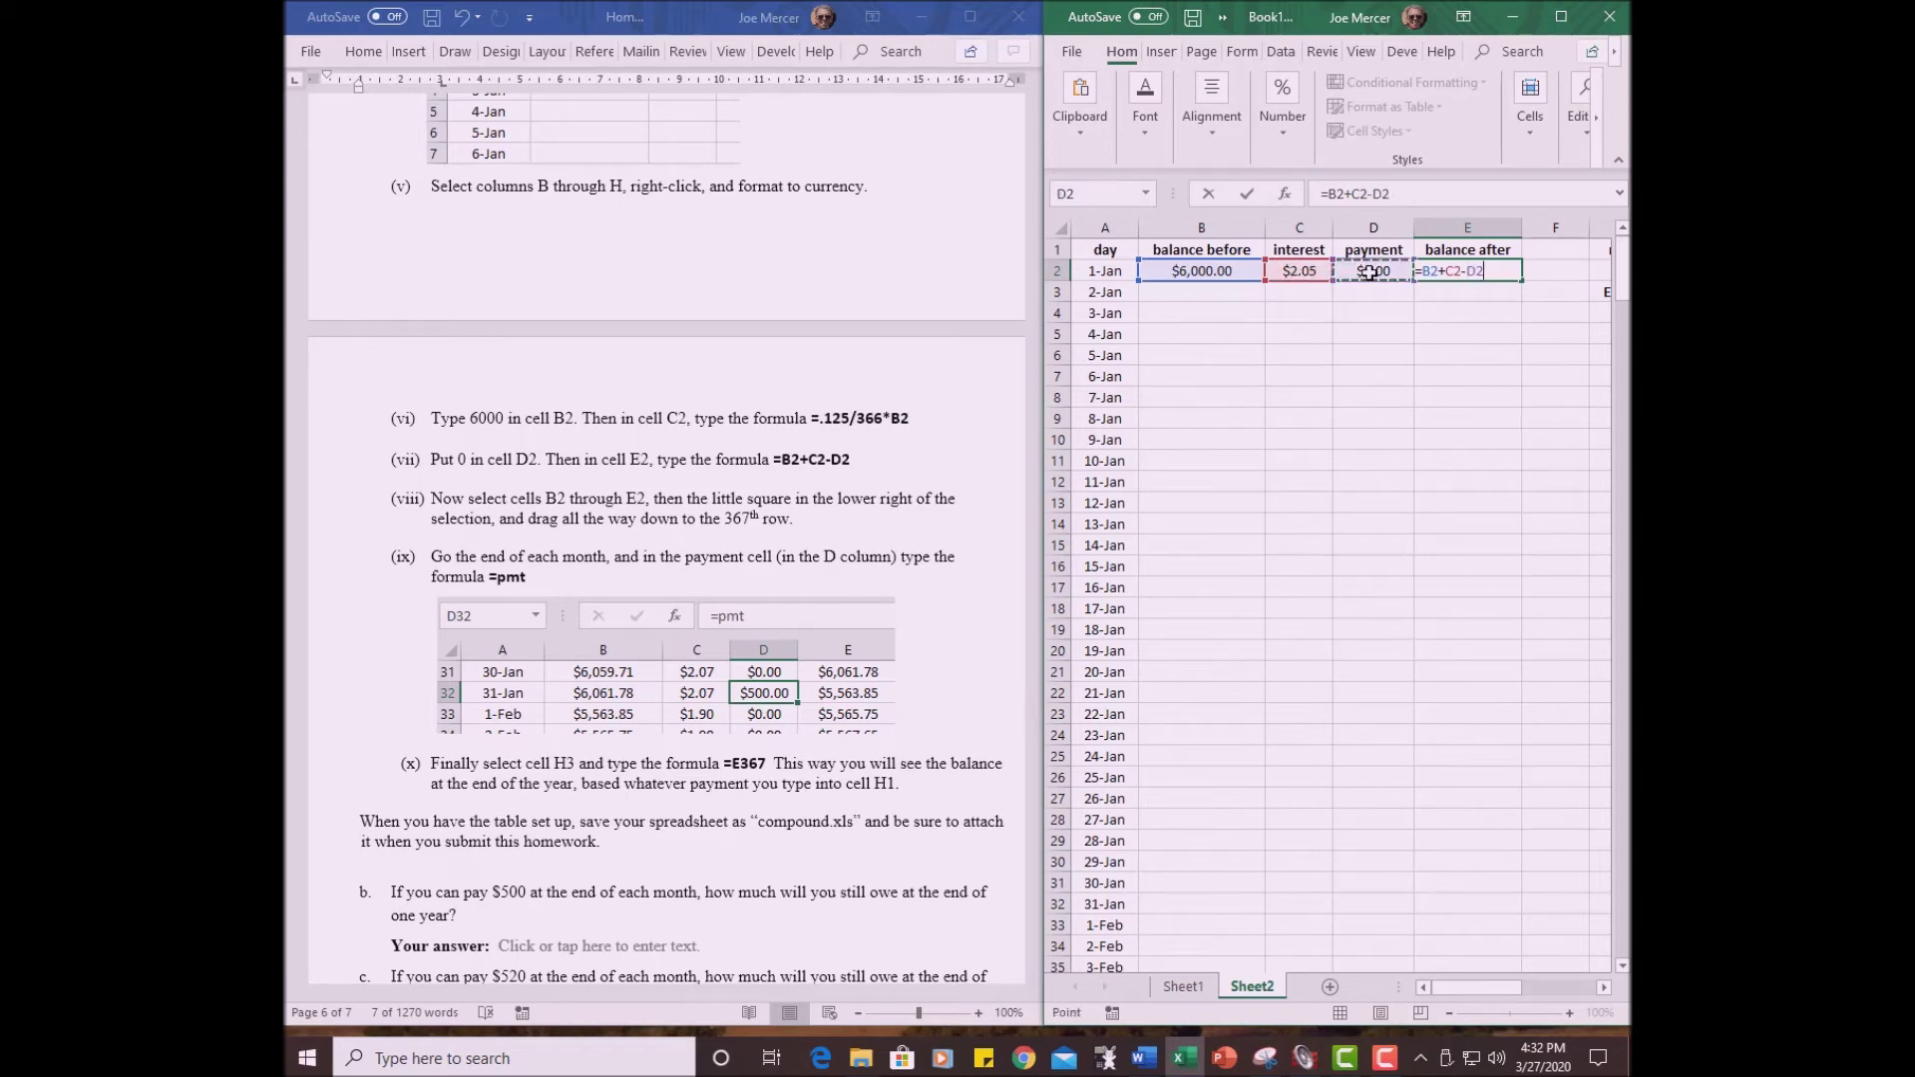
{"action": "key", "text": "Return"}
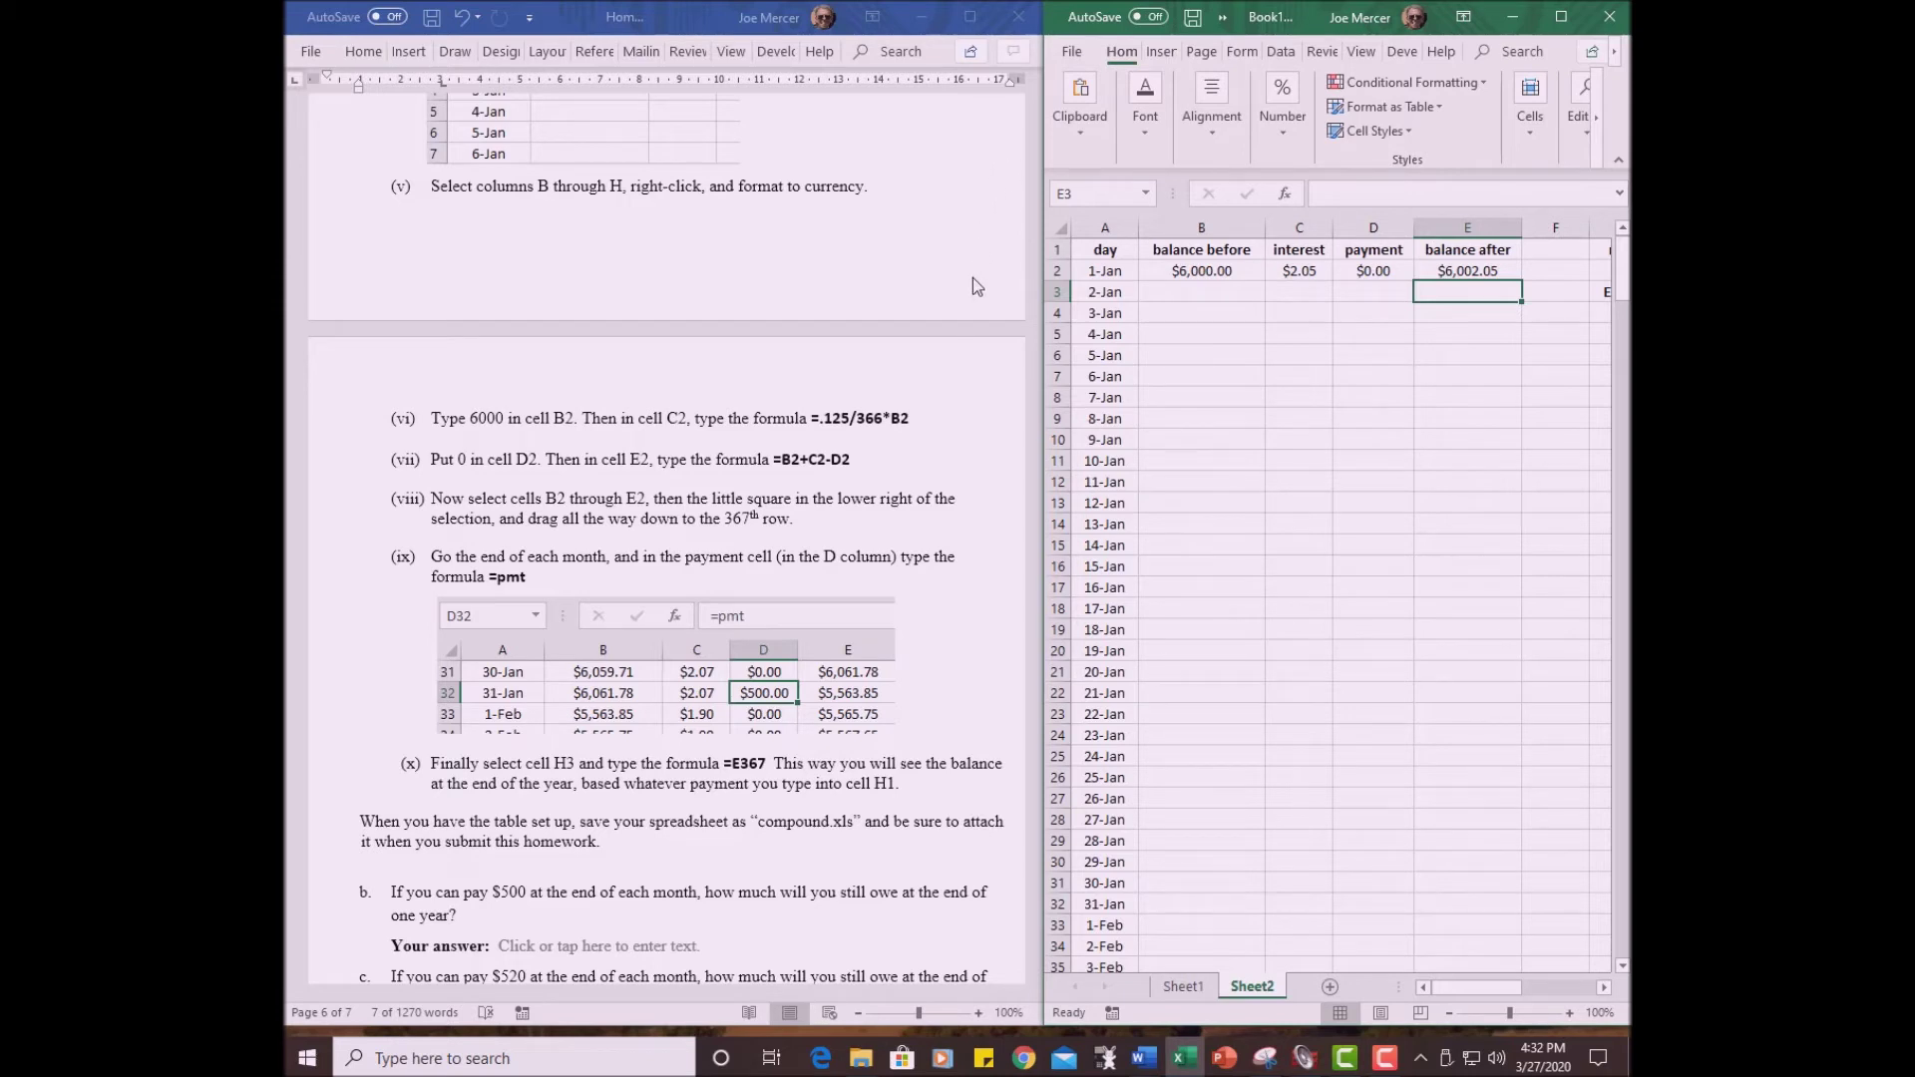
- Fill the 1-Jan values B2:E2 down through row 11 for 10-Jan
{"action": "left_click", "coordinate": [1003, 287]}
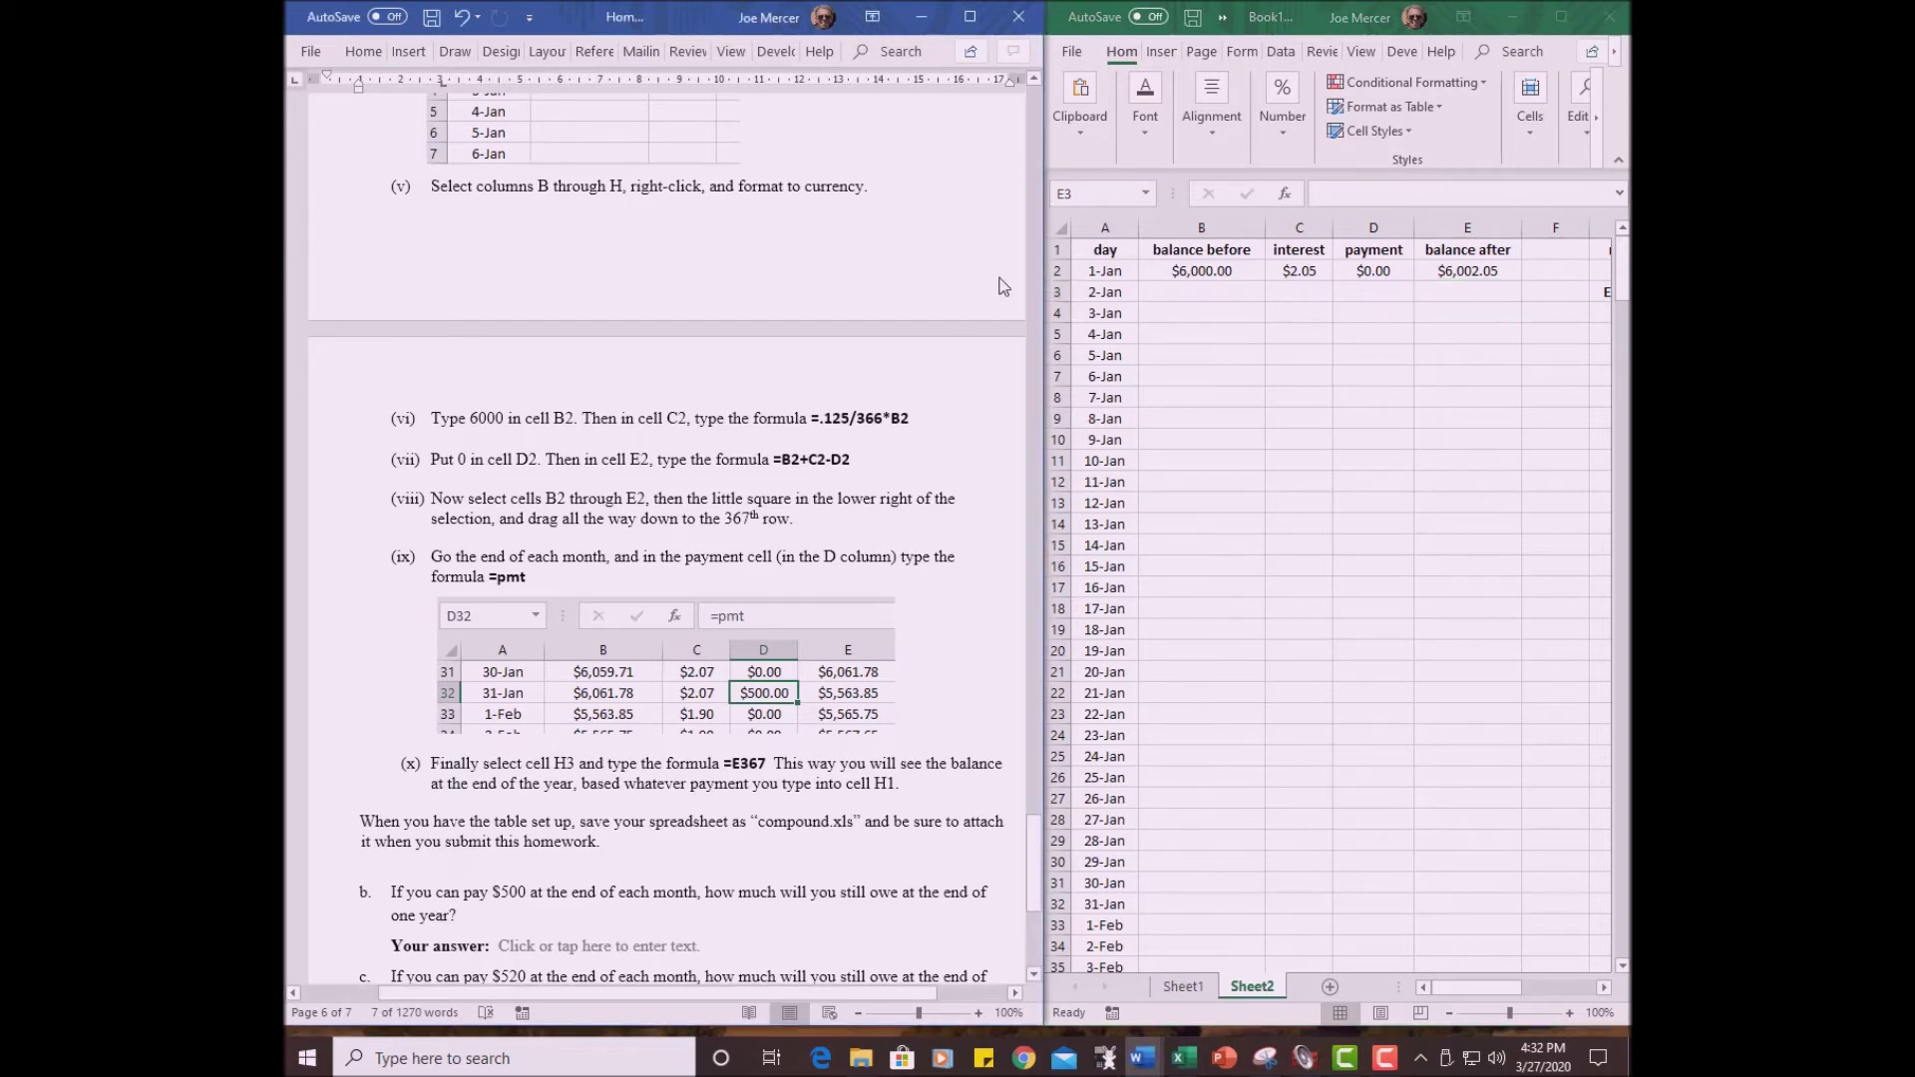
{"action": "scroll", "coordinate": [1003, 286], "scroll_direction": "up", "scroll_amount": 6}
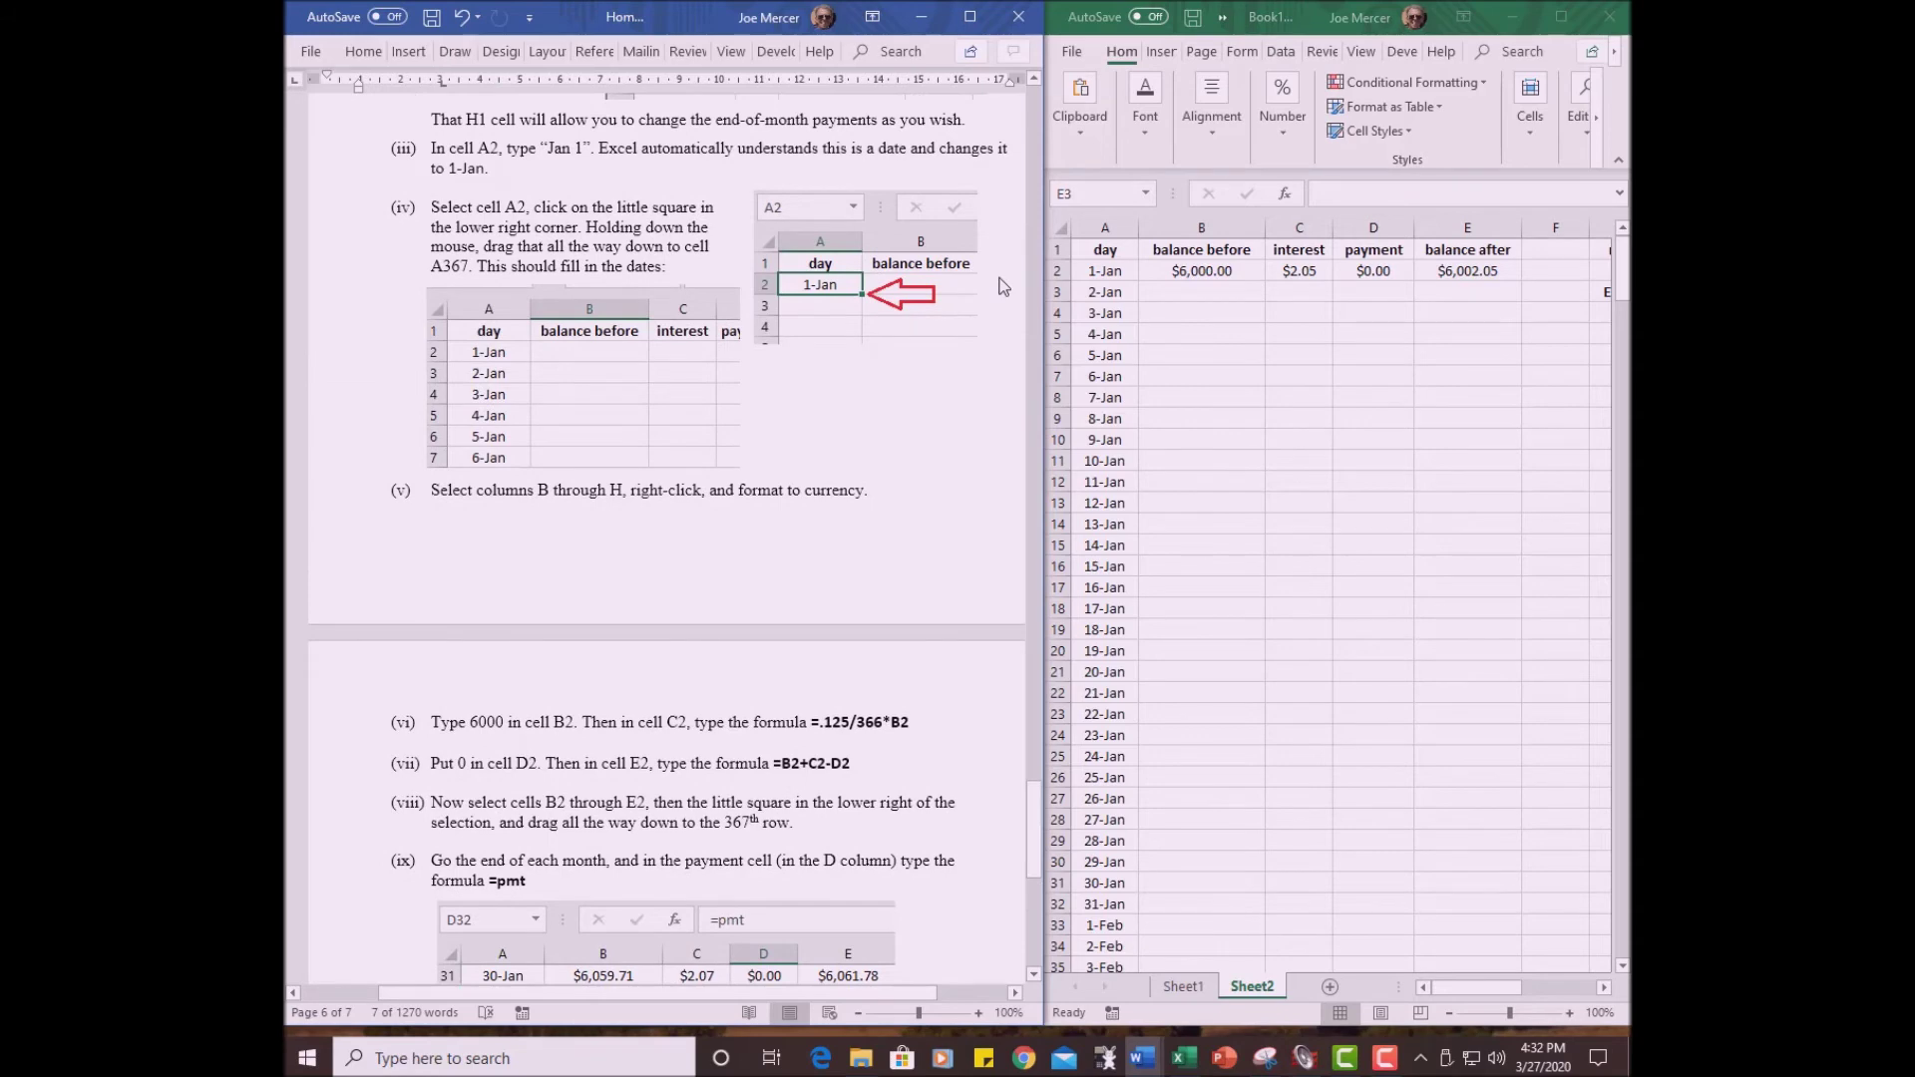
{"action": "scroll", "coordinate": [1003, 286], "scroll_direction": "up", "scroll_amount": 7}
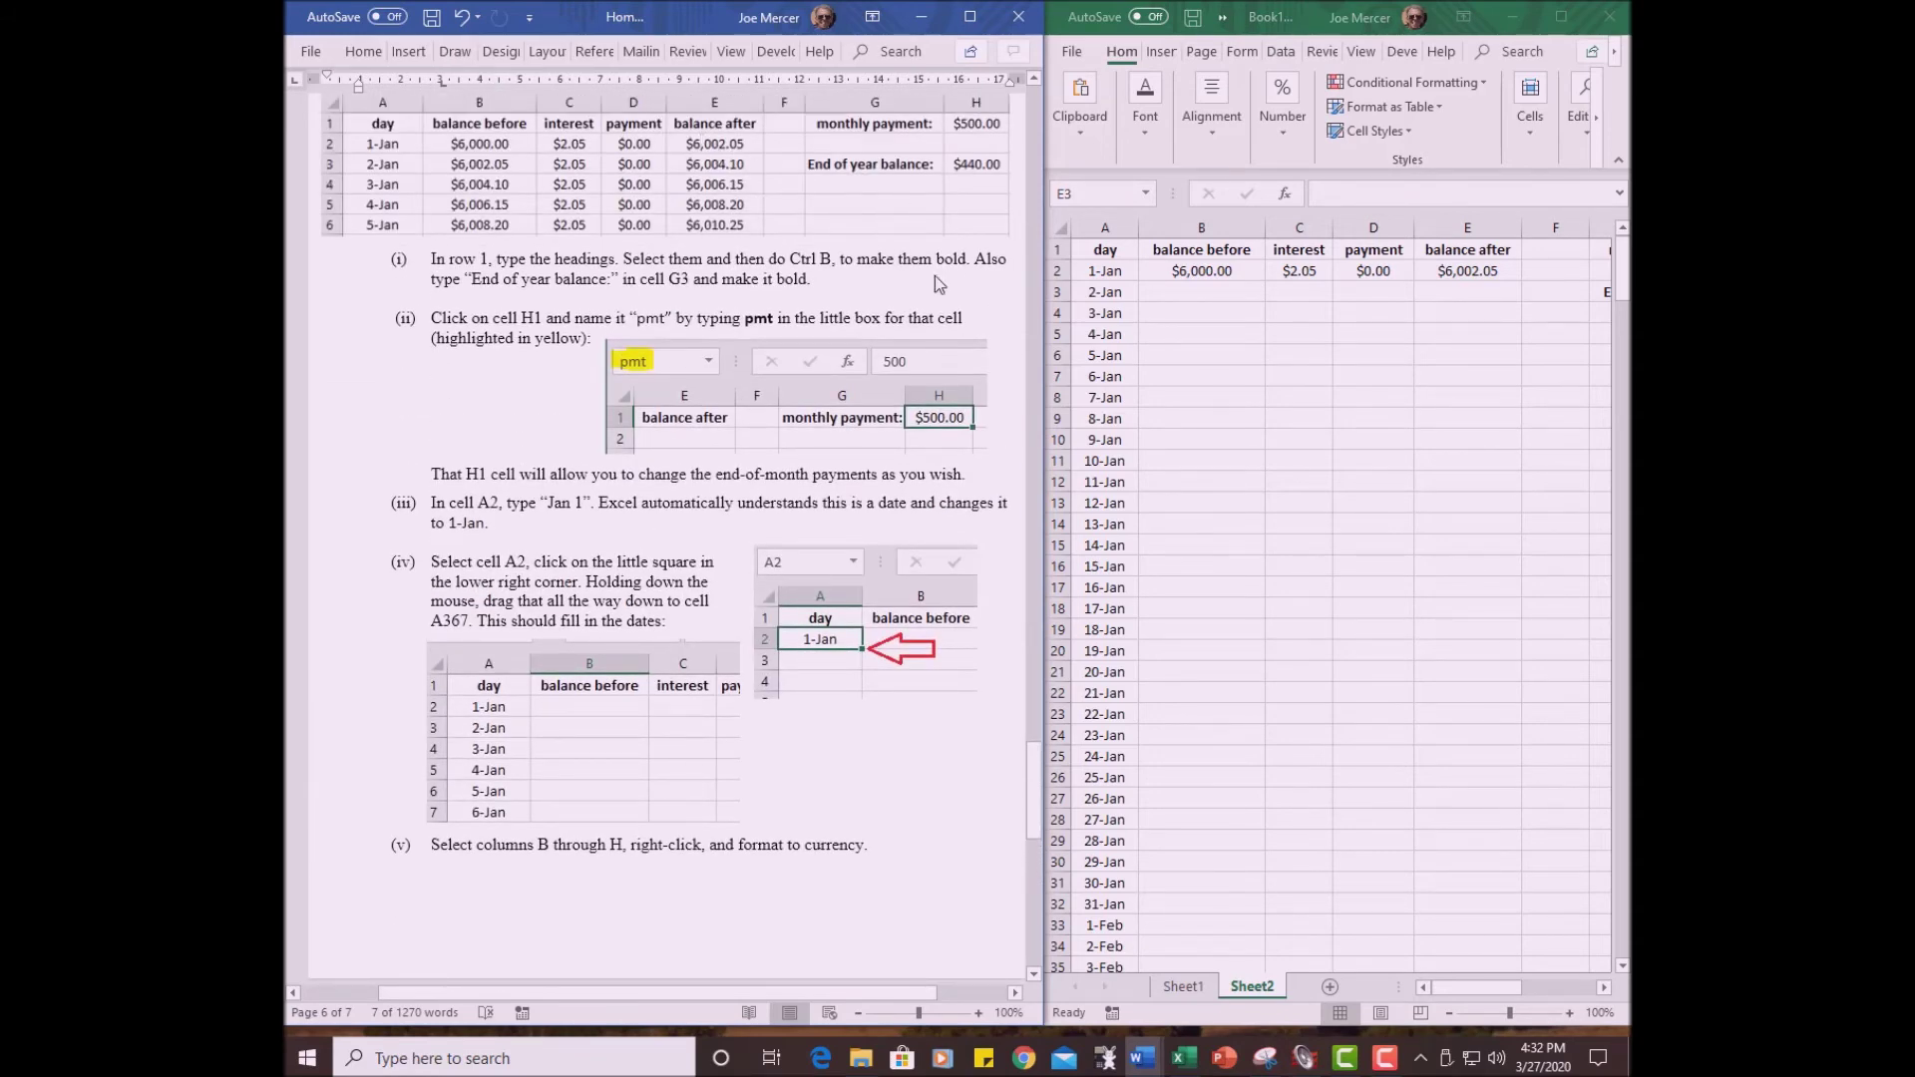
{"action": "scroll", "coordinate": [935, 275], "scroll_direction": "down", "scroll_amount": 11}
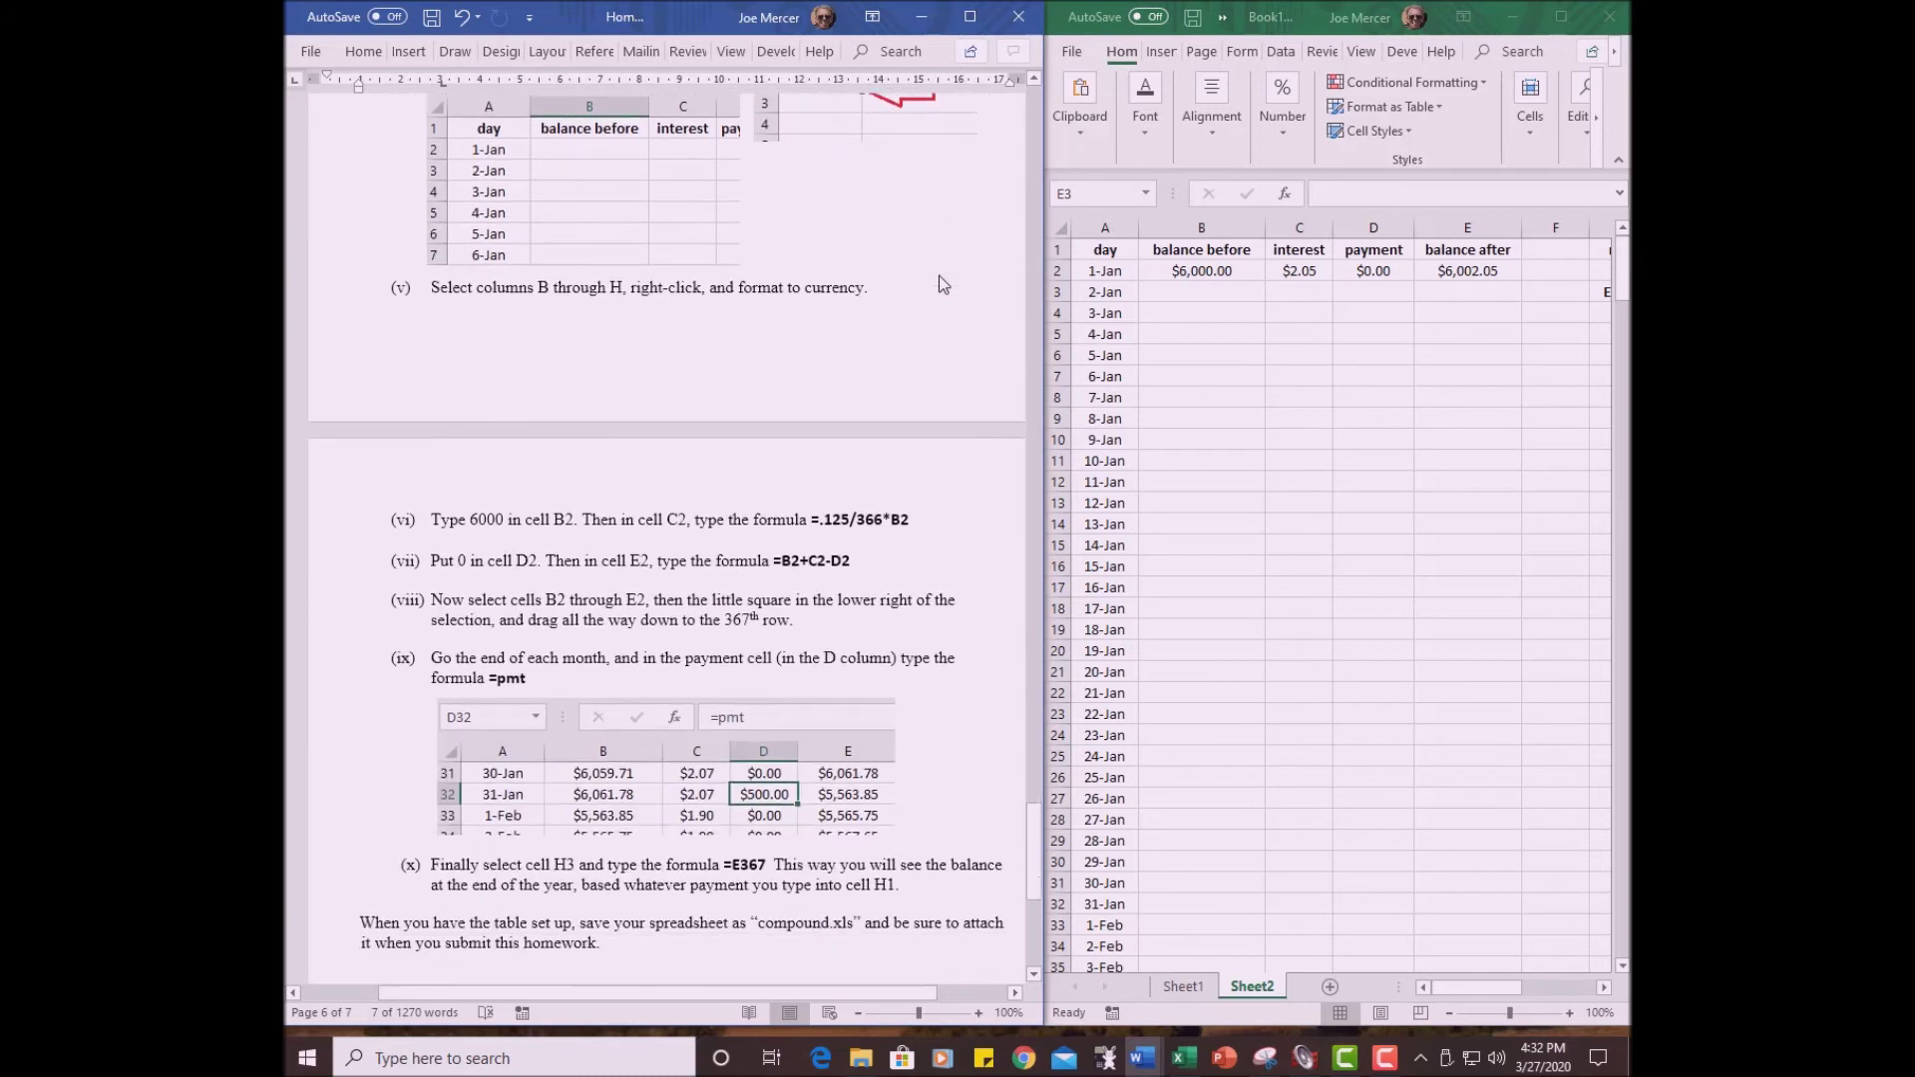
{"action": "scroll", "coordinate": [938, 275], "scroll_direction": "down", "scroll_amount": 2}
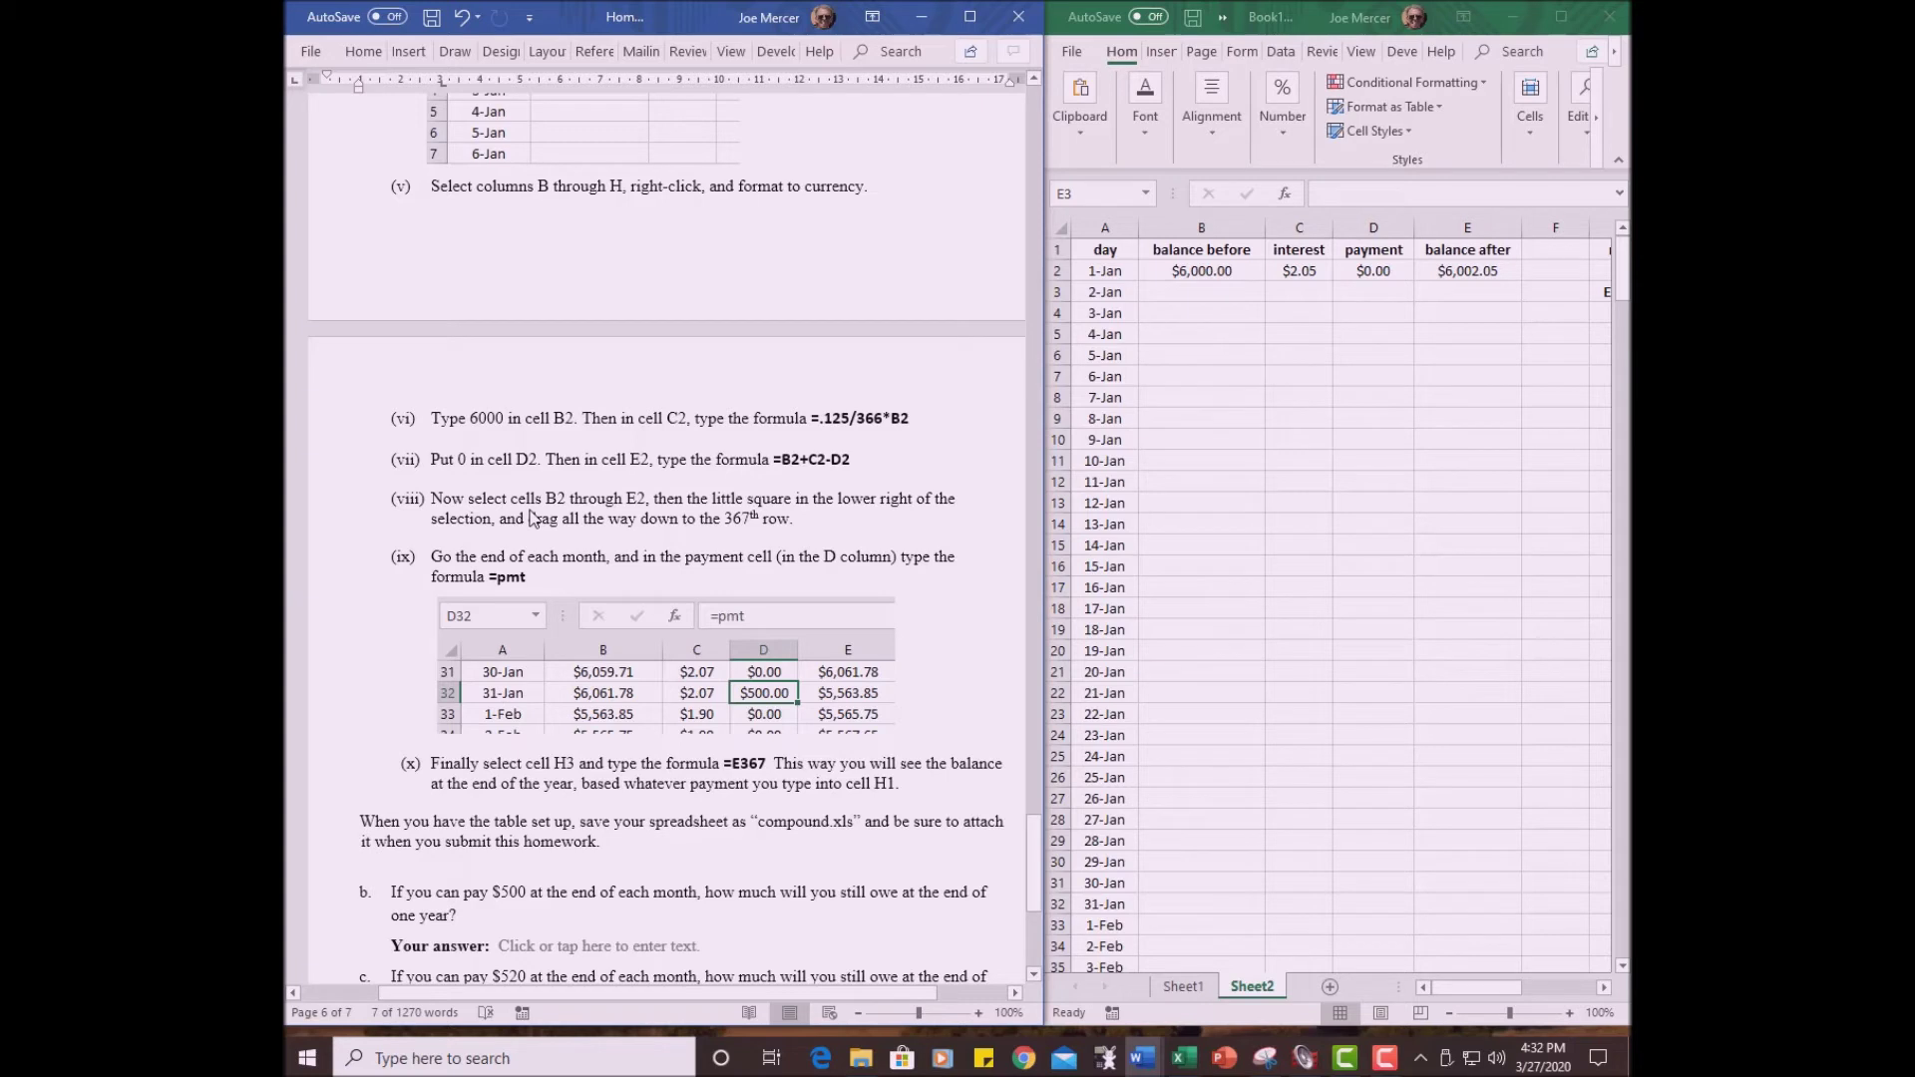
{"action": "left_click", "coordinate": [1190, 271]}
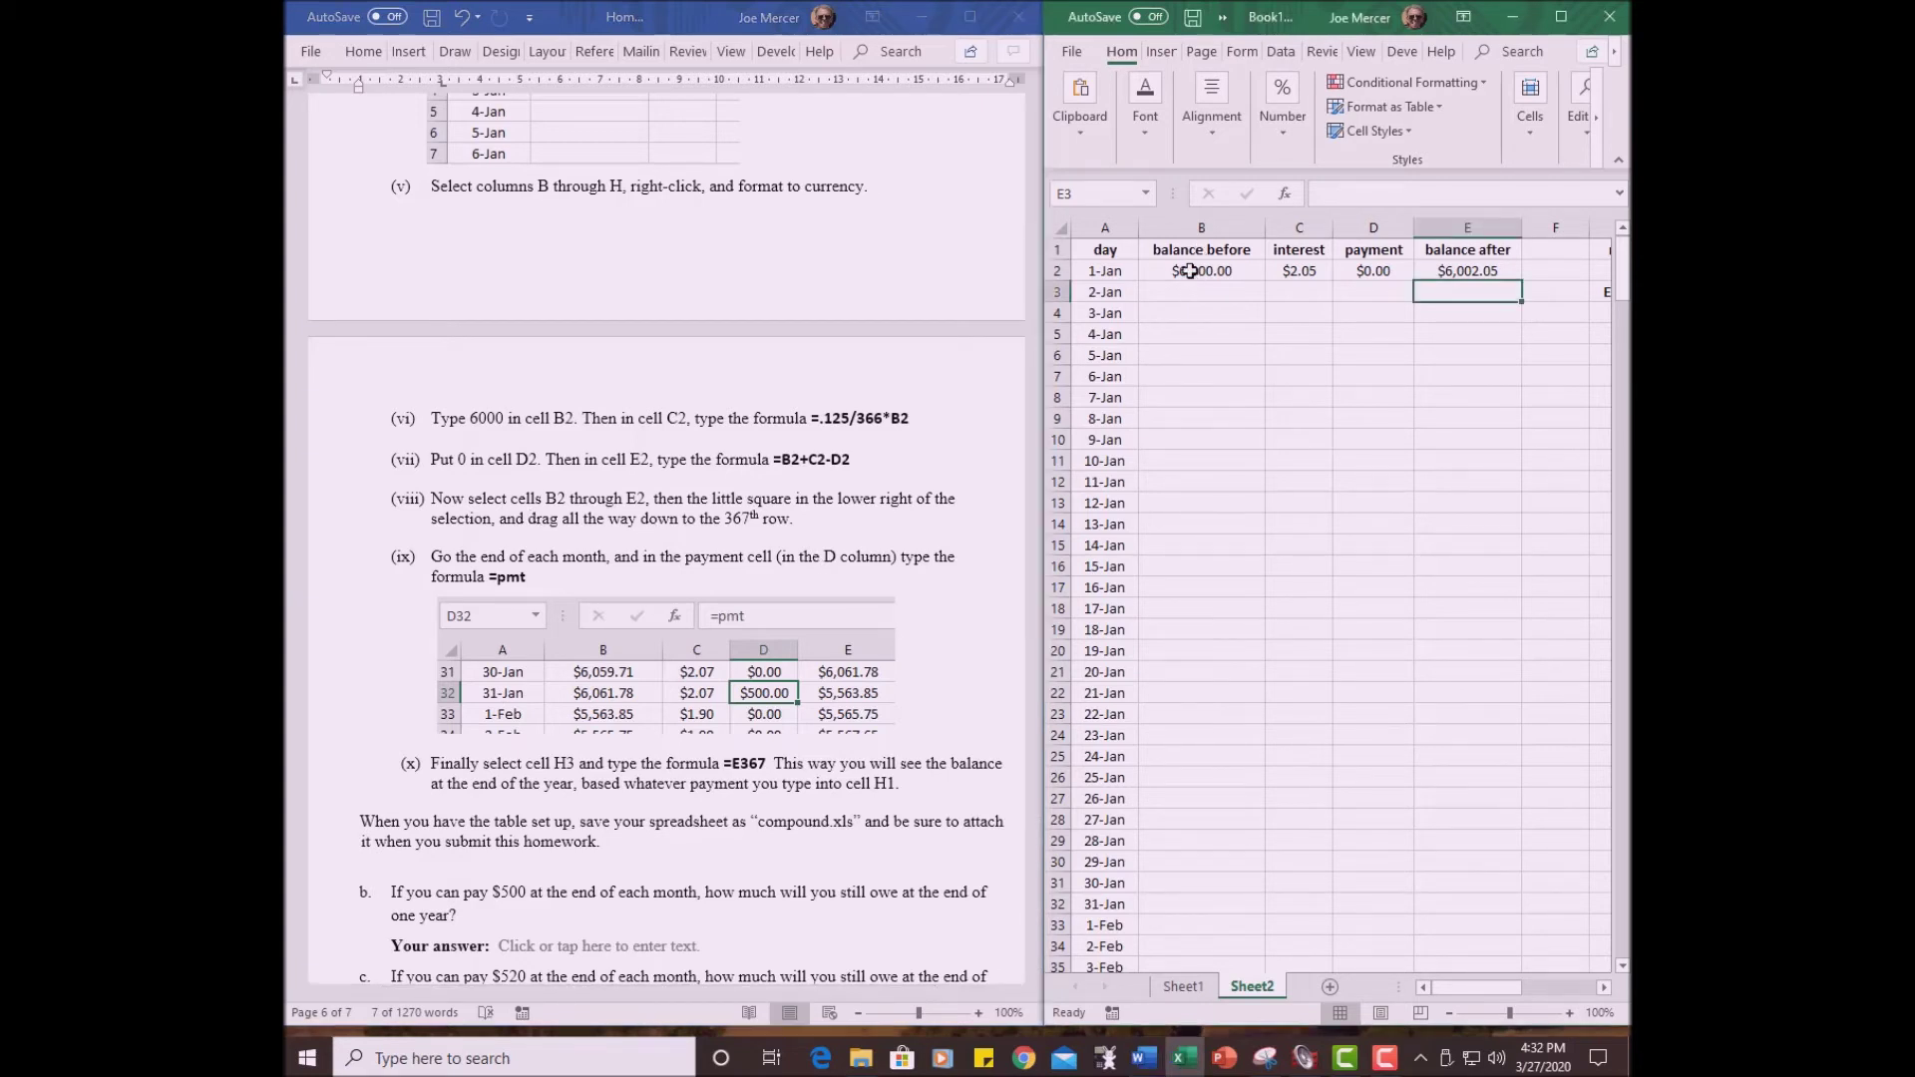
{"action": "left_click", "coordinate": [1191, 271]}
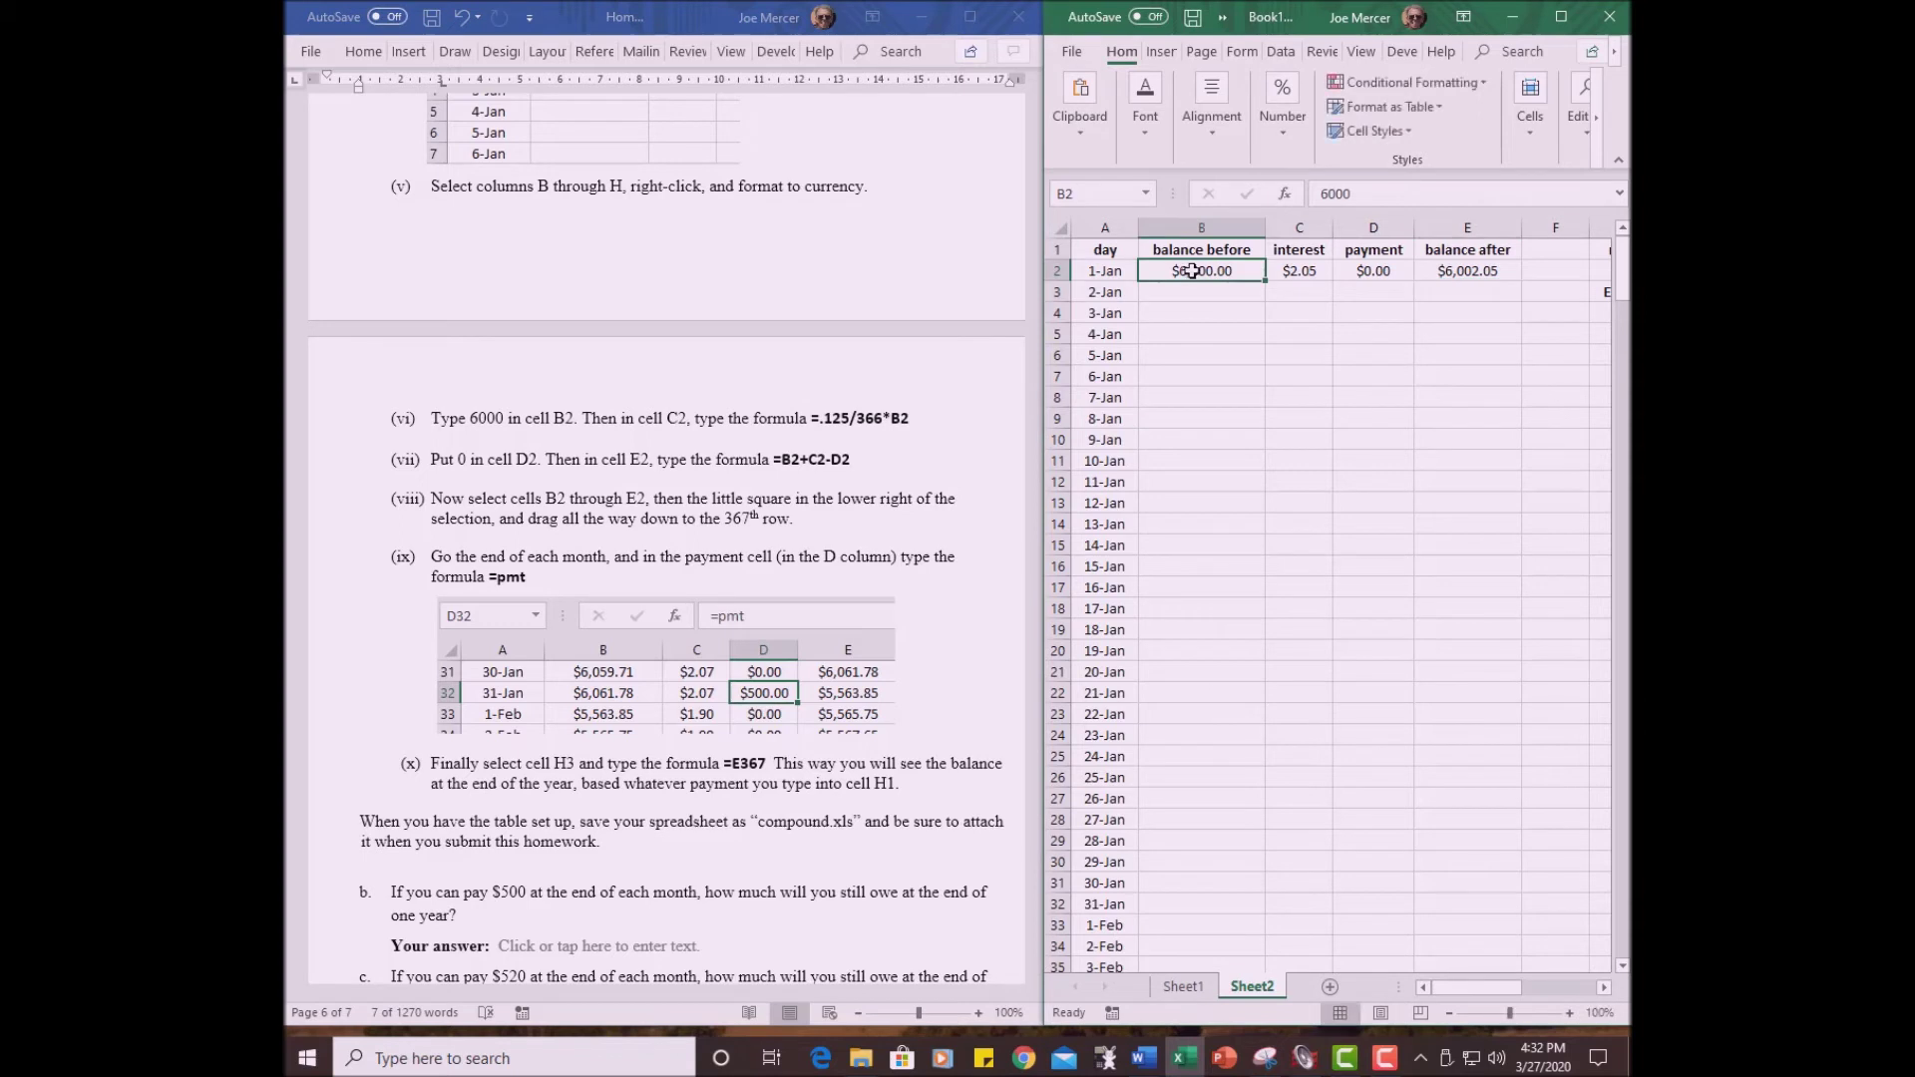
{"action": "left_click_drag", "start_coordinate": [1192, 271], "coordinate": [1430, 264]}
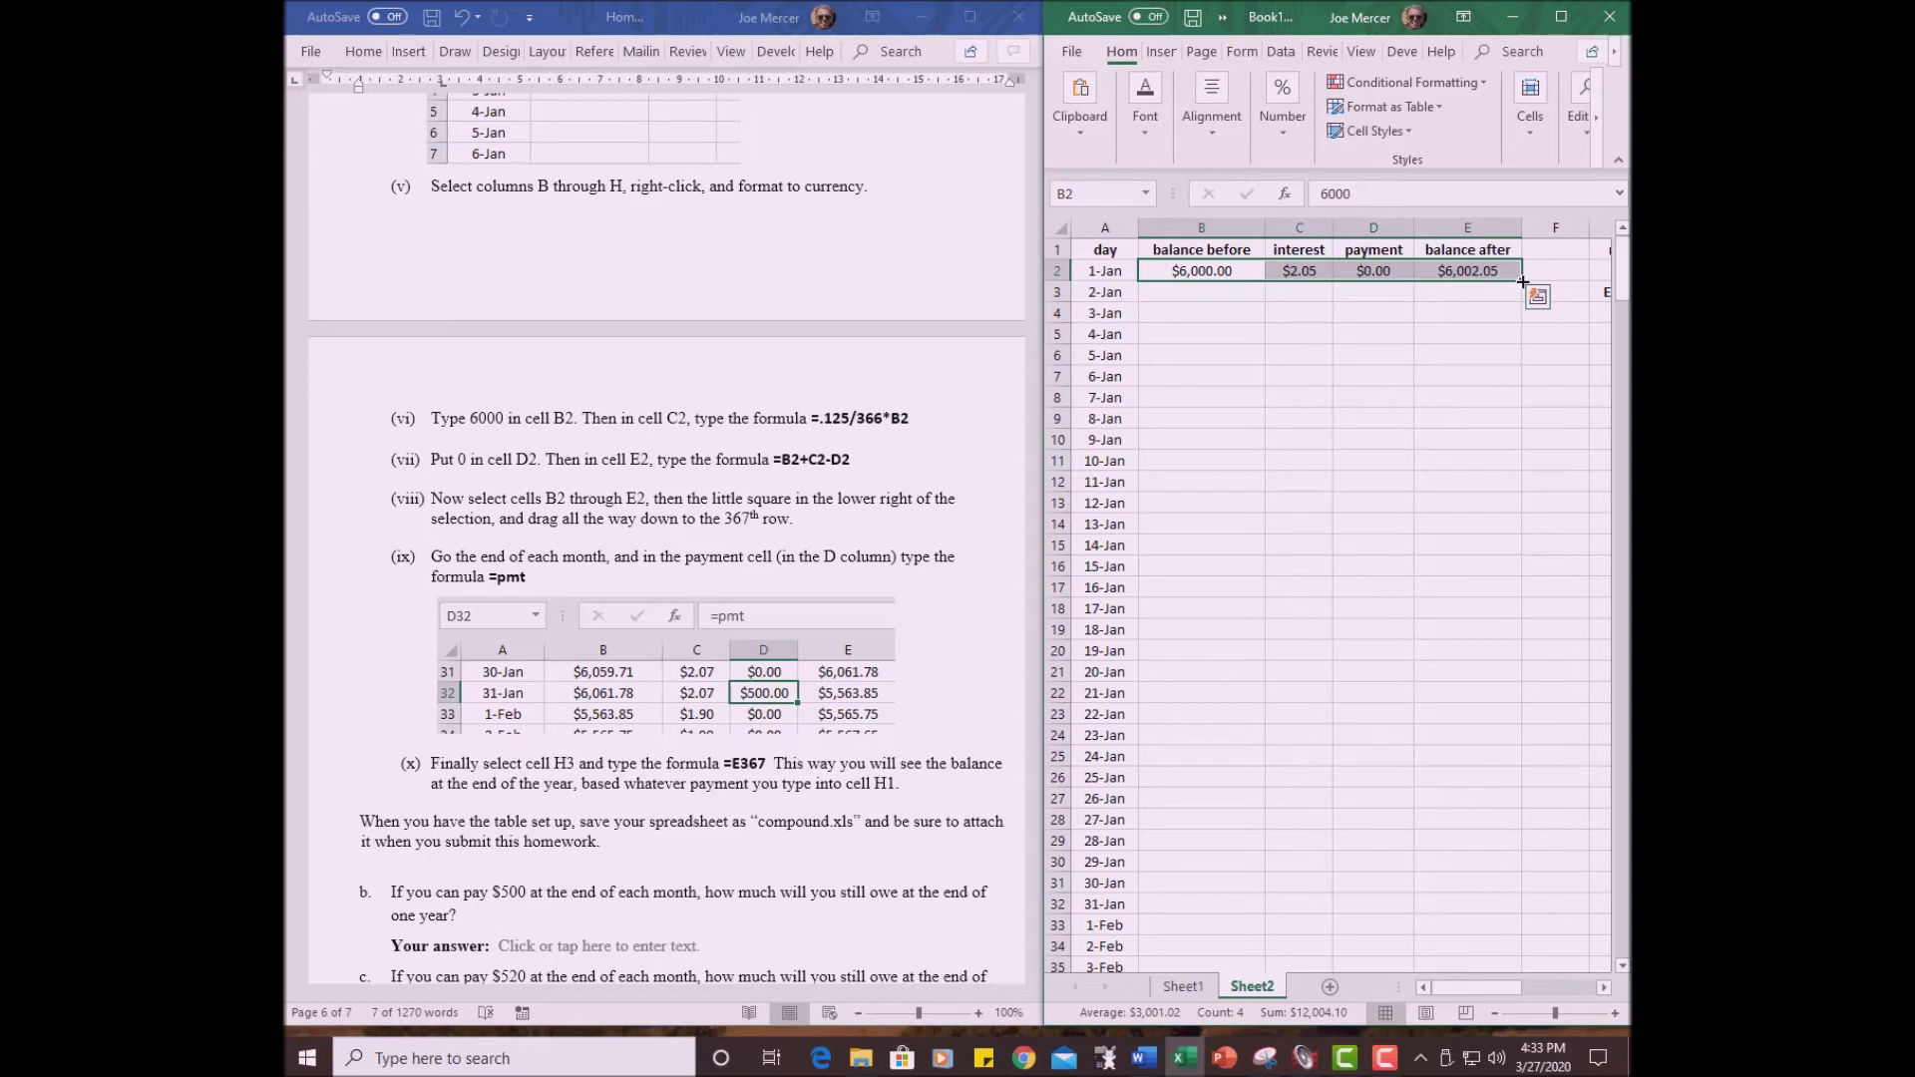
{"action": "left_click_drag", "start_coordinate": [1522, 279], "coordinate": [1514, 476]}
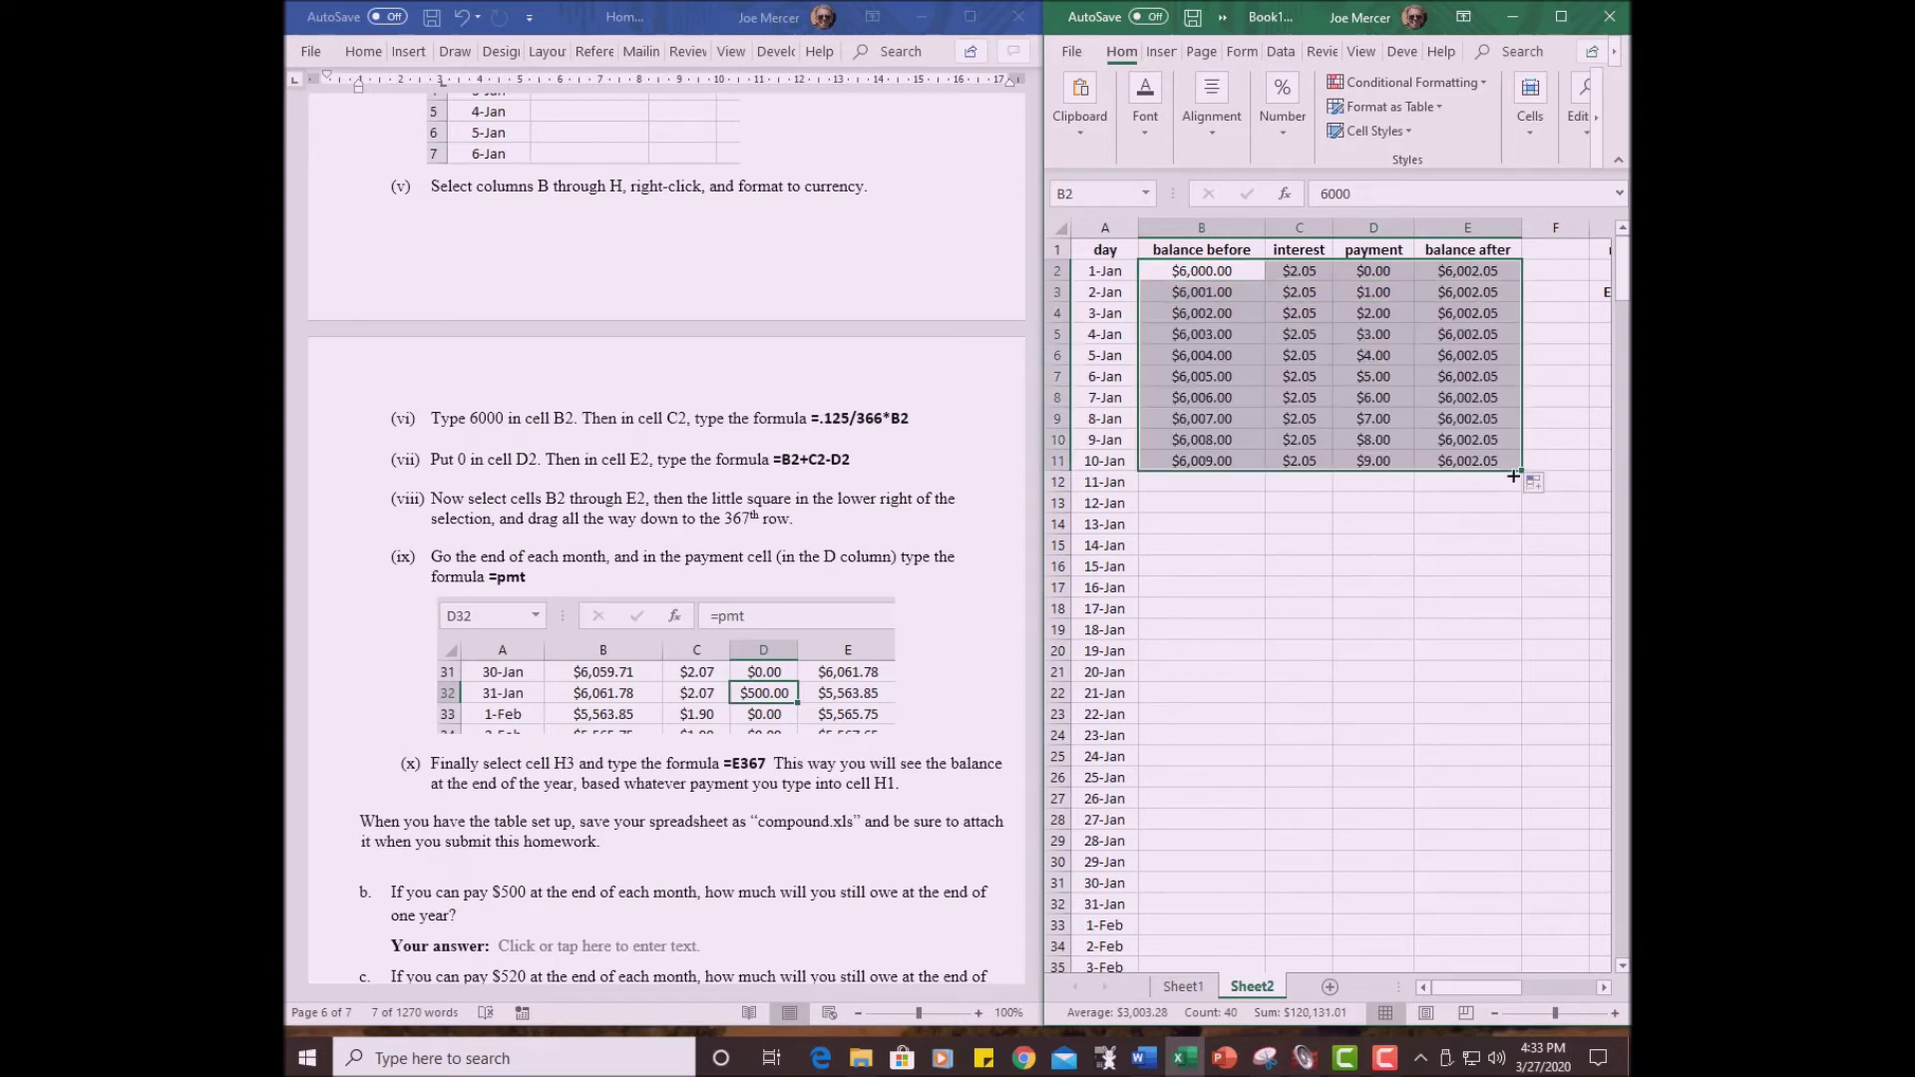
- Set B3 to =E2 so the 2-Jan balance before reads $6,002.05
{"action": "left_click", "coordinate": [1198, 297]}
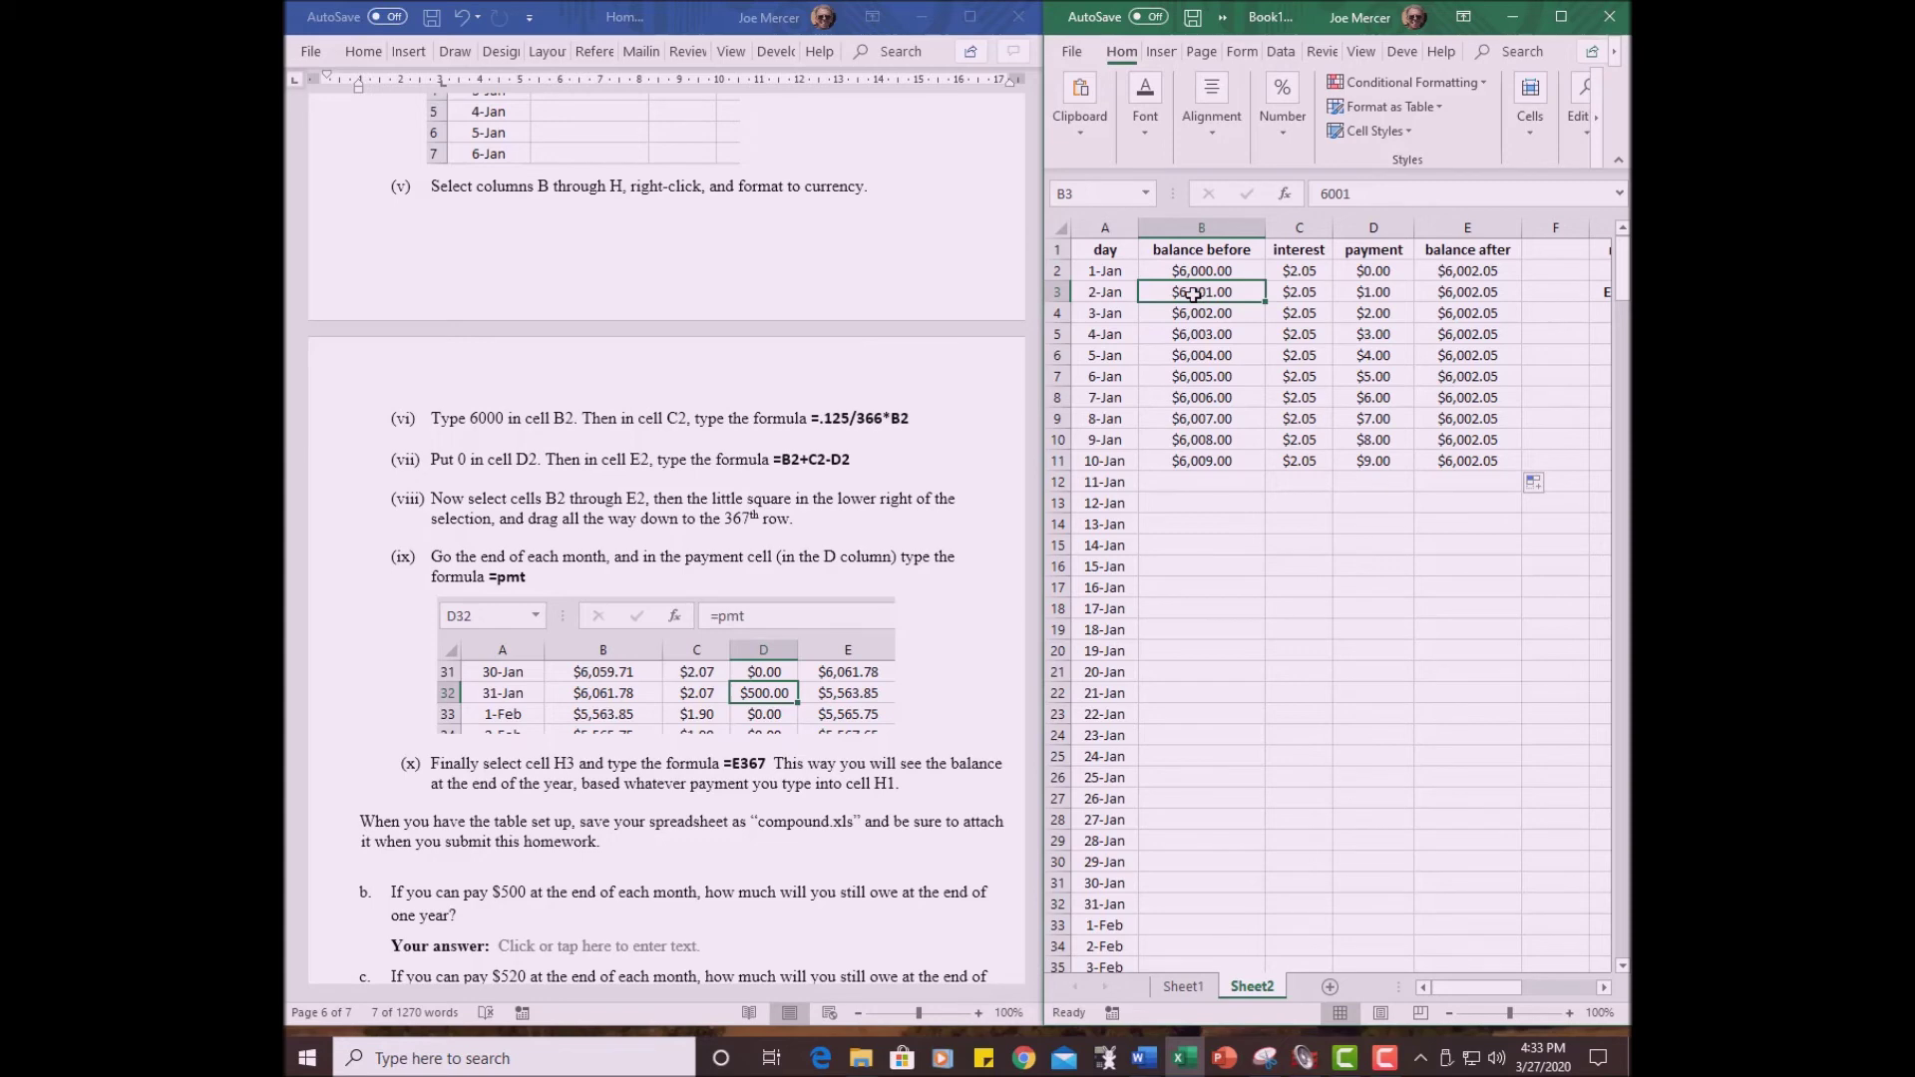
{"action": "left_click", "coordinate": [1202, 271]}
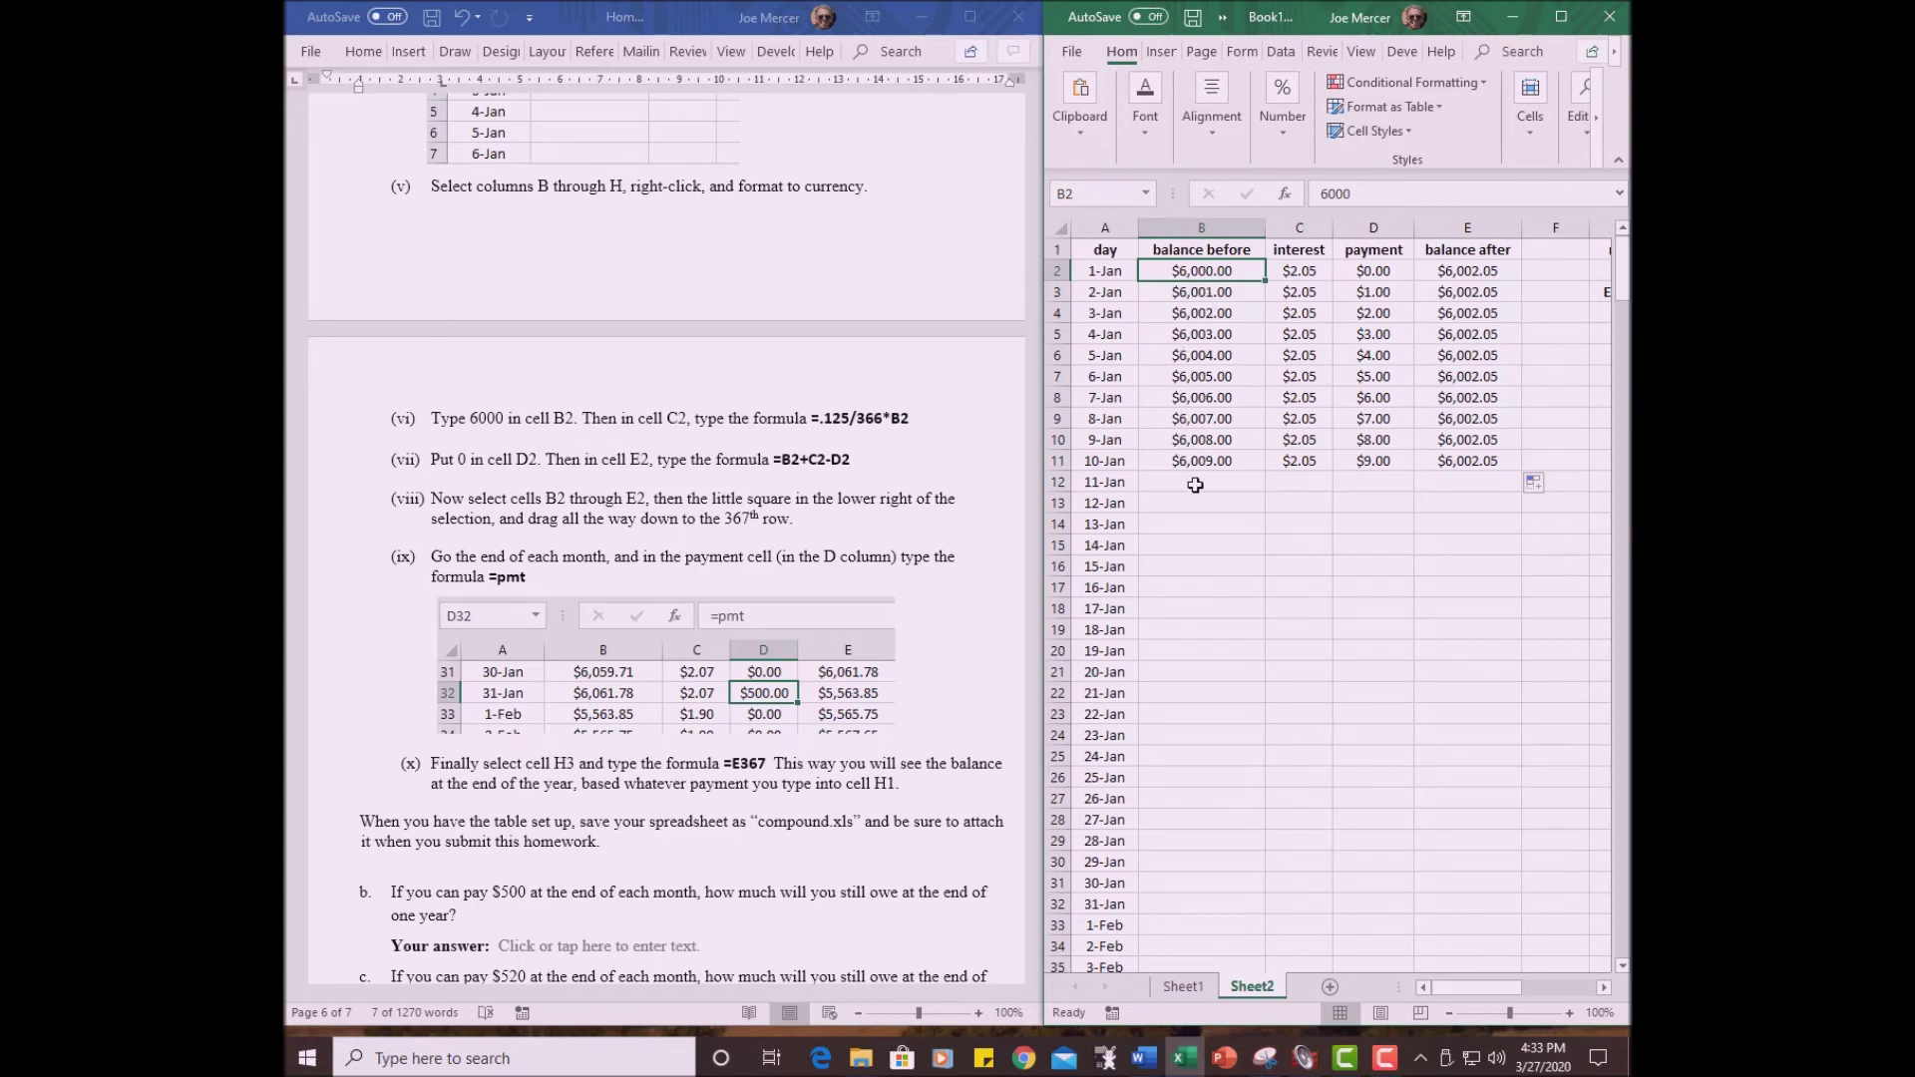
{"action": "left_click", "coordinate": [1198, 295]}
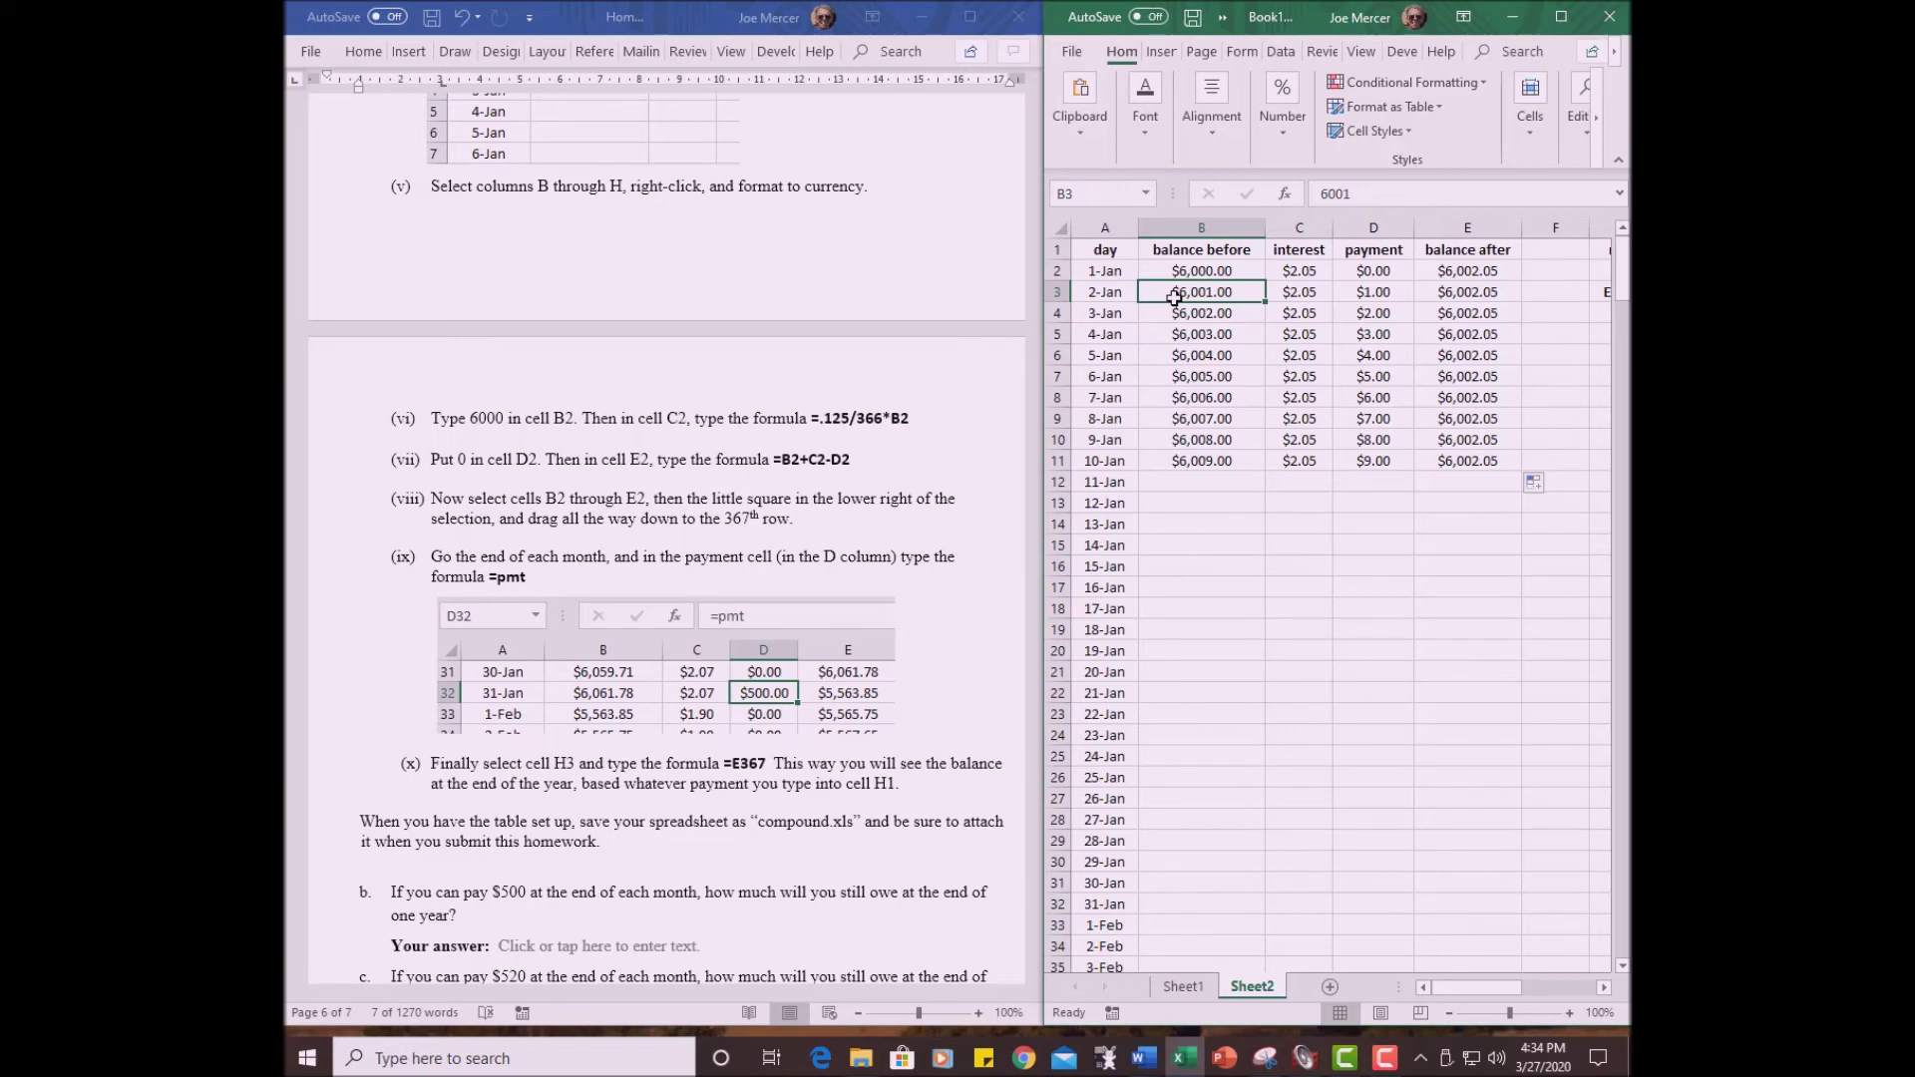
{"action": "type", "text": "="}
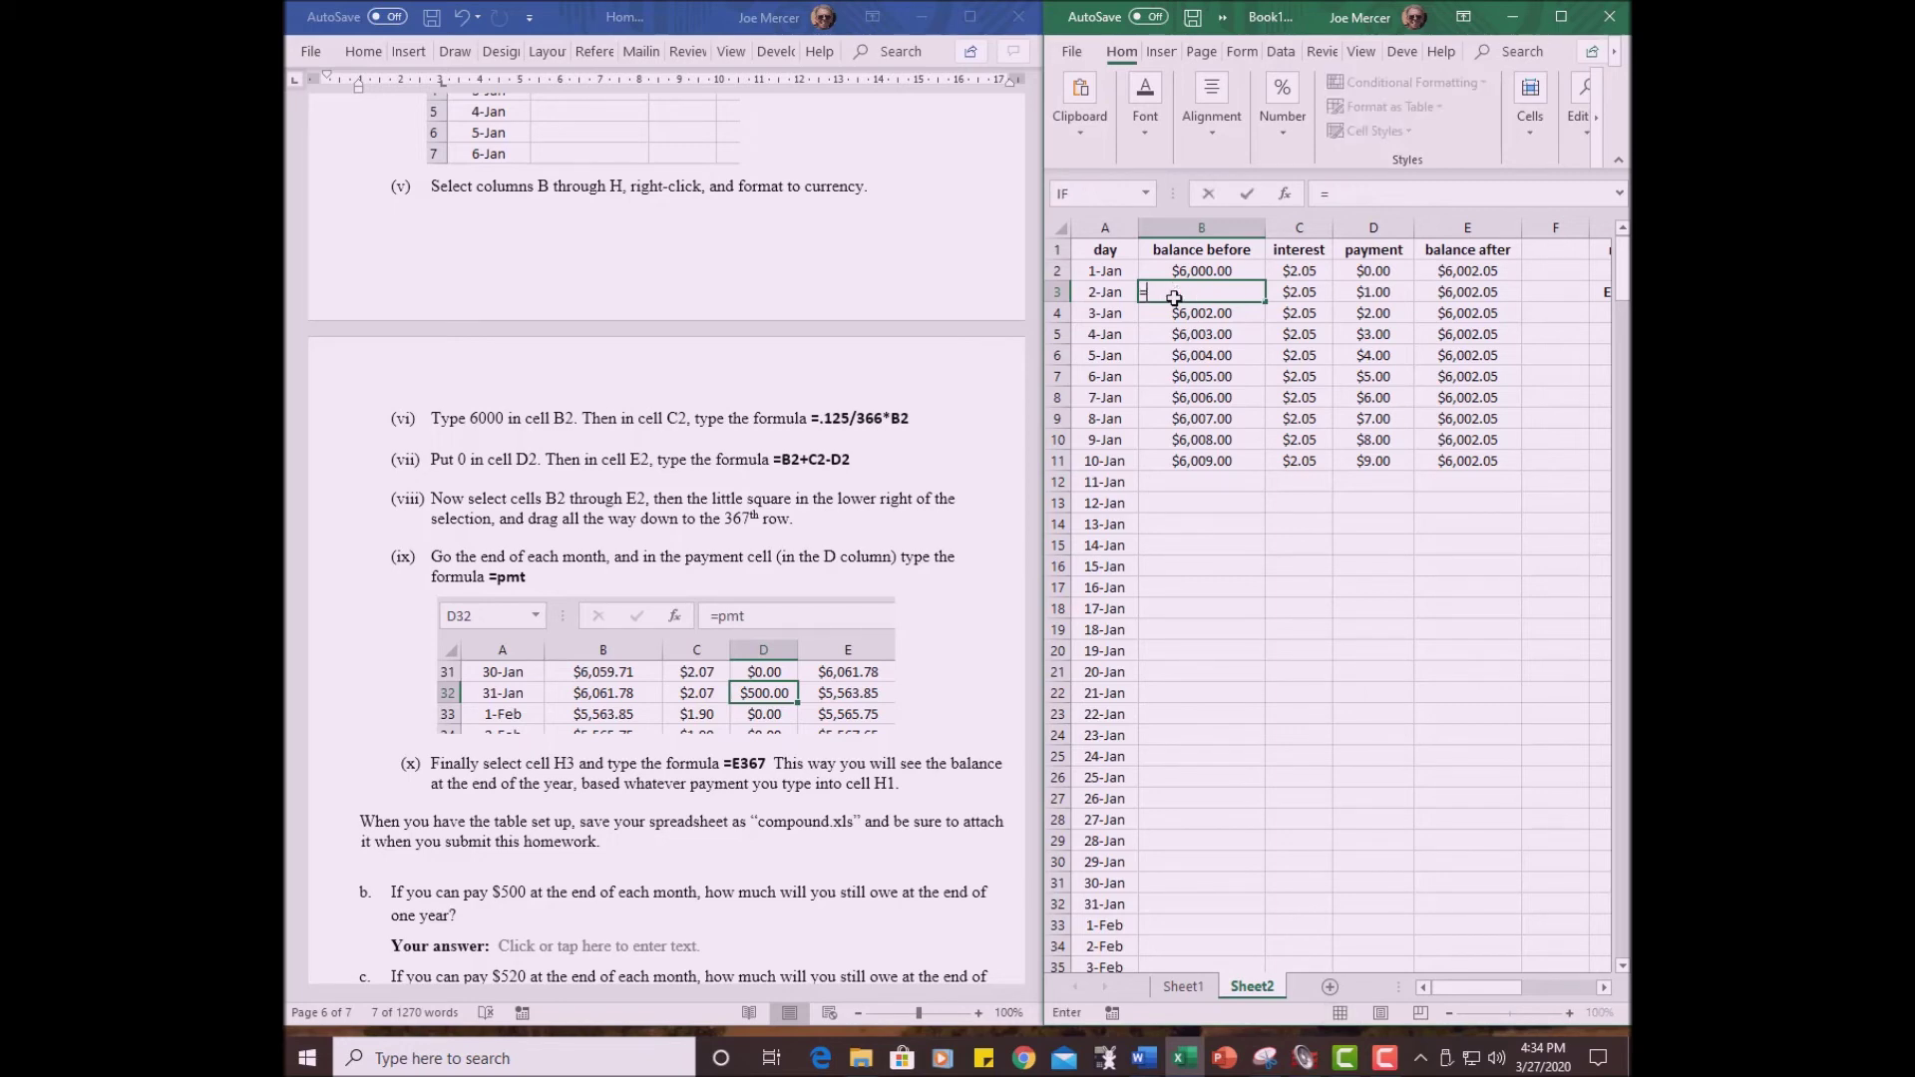
{"action": "left_click", "coordinate": [1467, 270]}
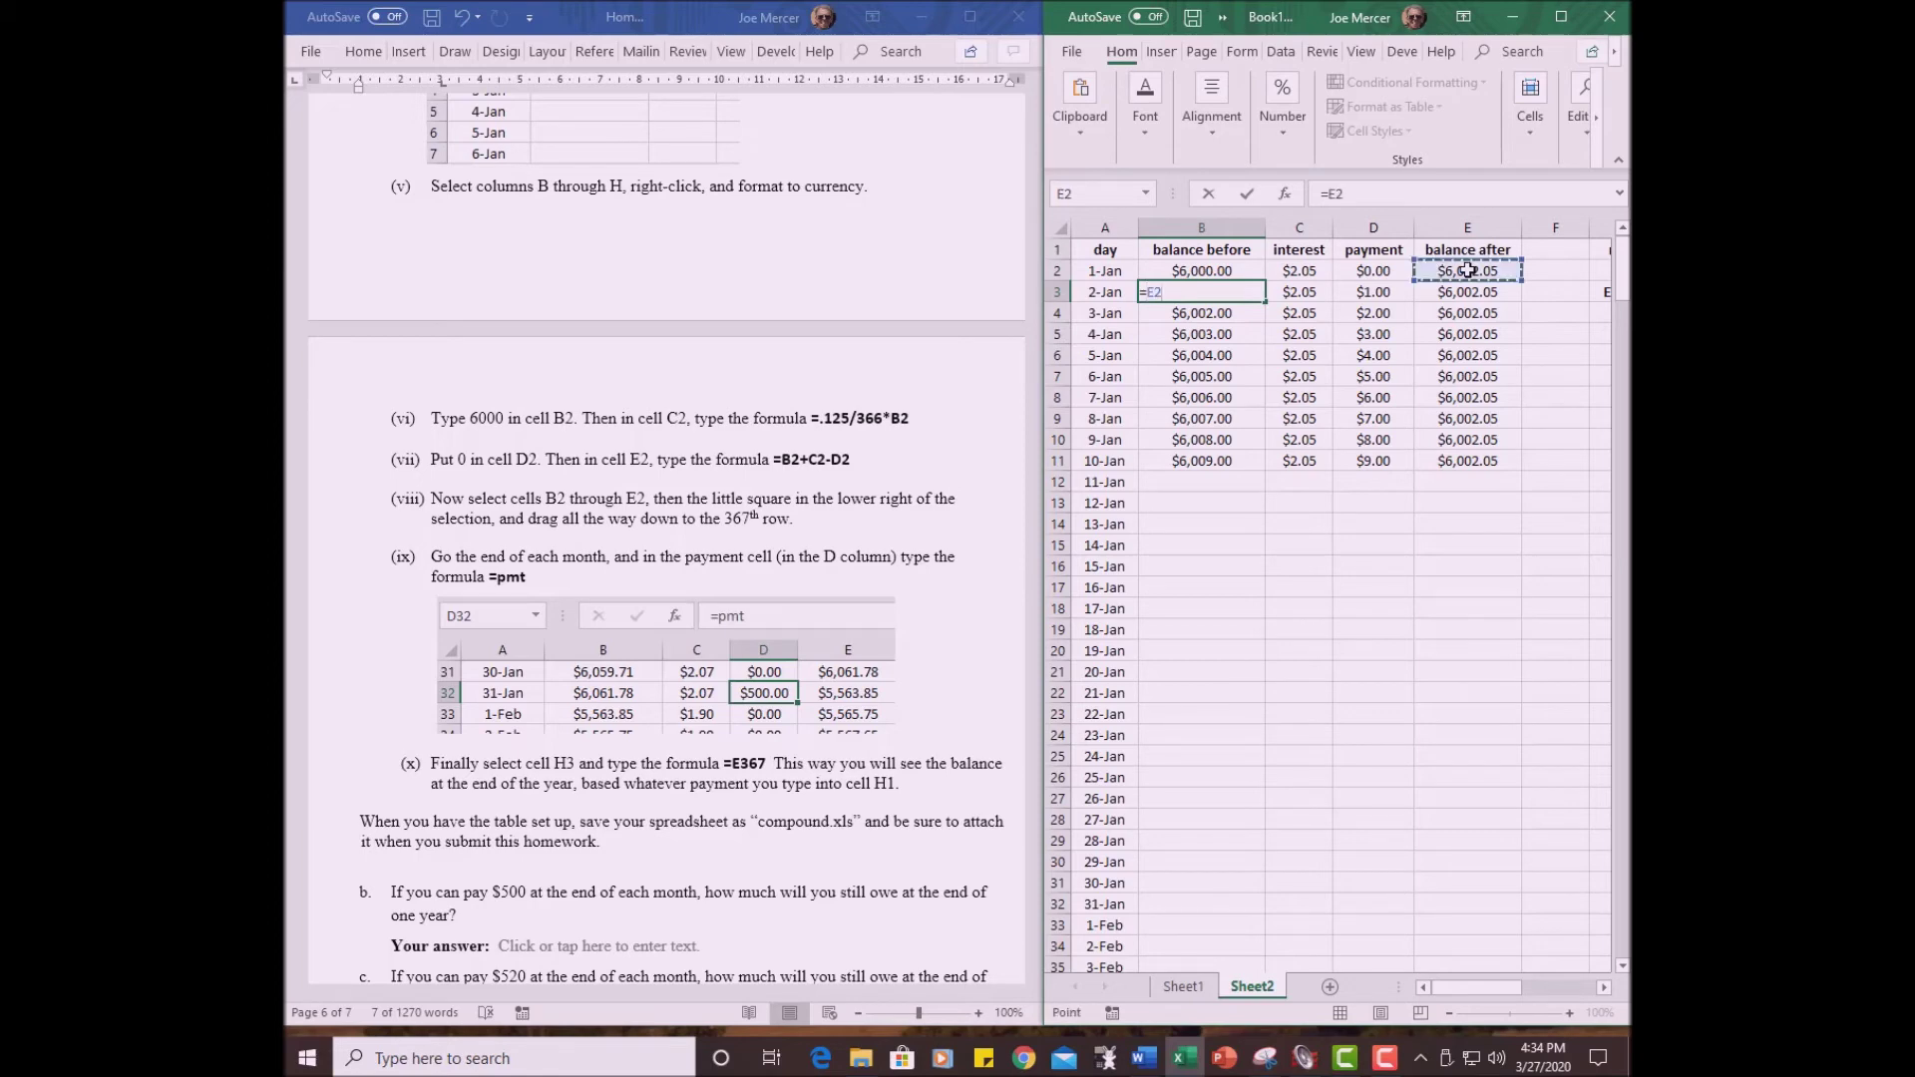
{"action": "key", "text": "Return"}
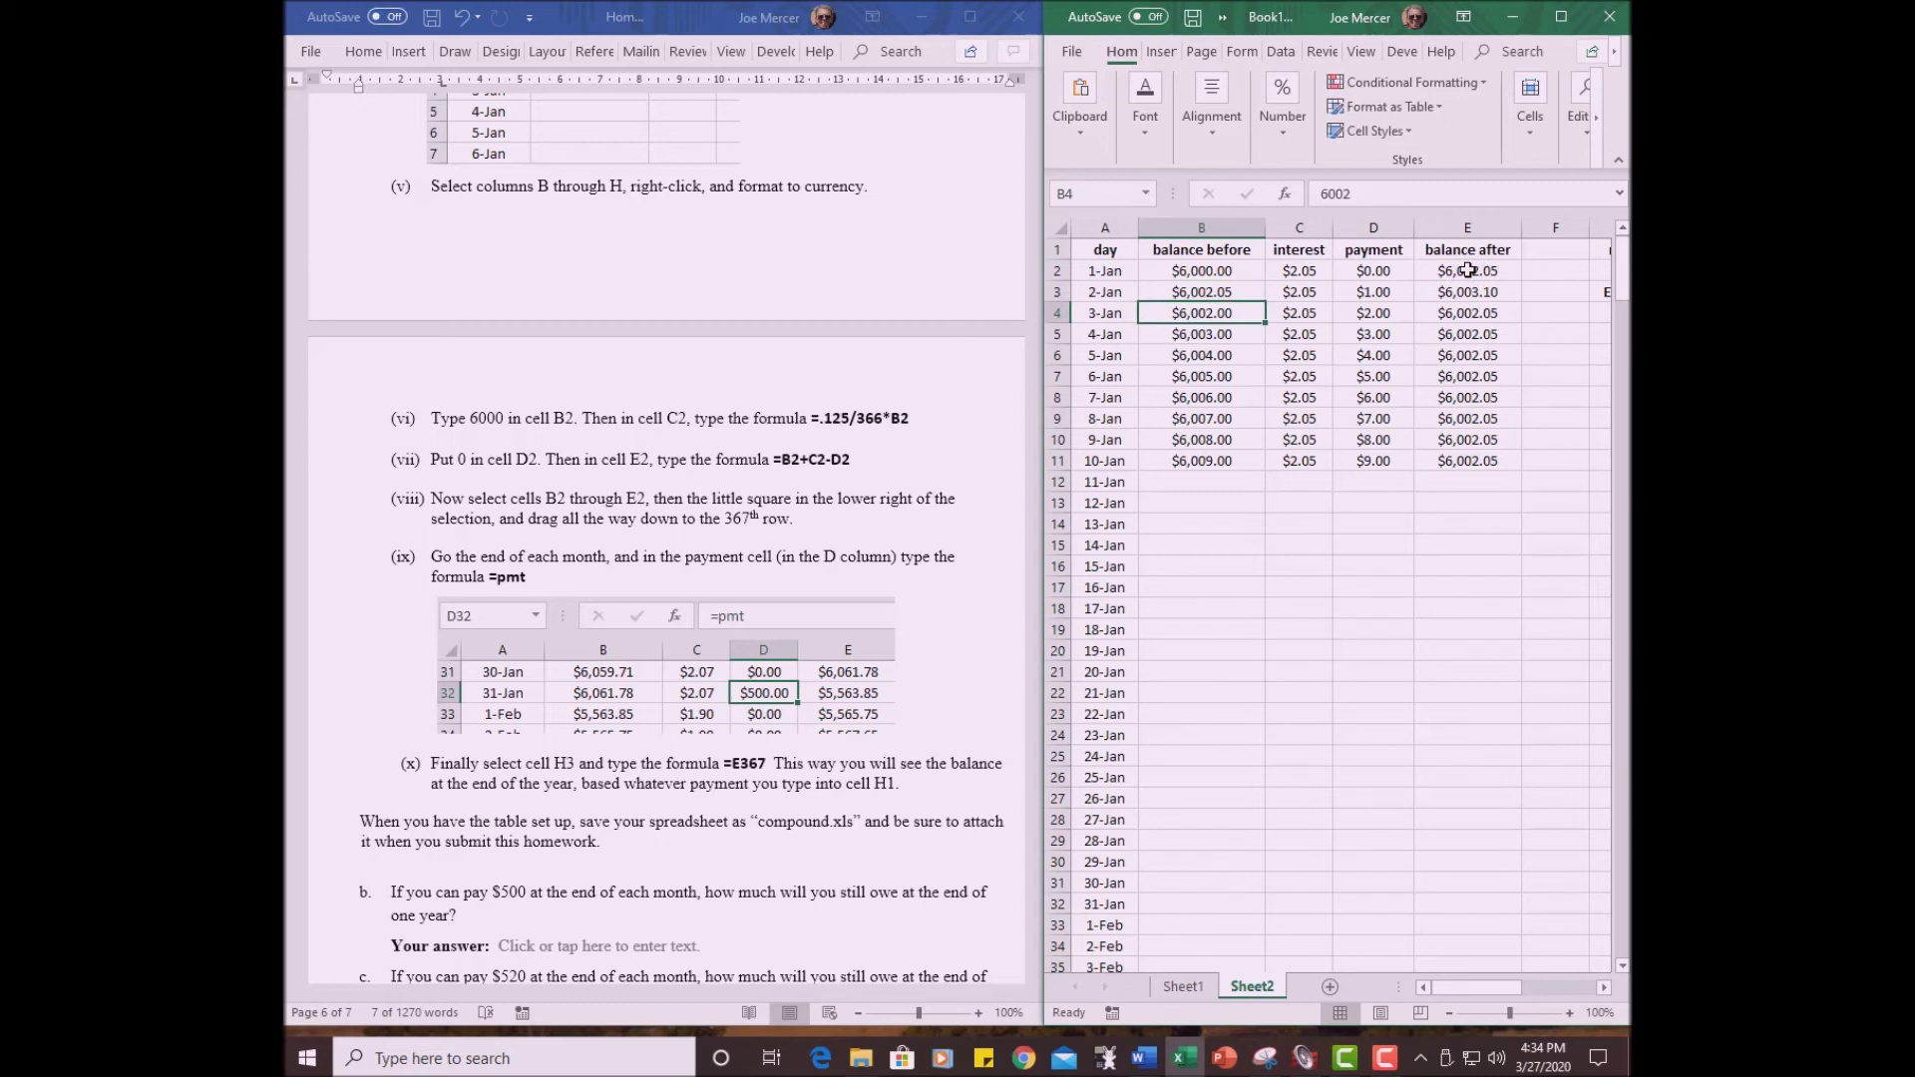
- Fill the B3:E3 formulas down to row 11 and scroll Word to question 9's table
{"action": "left_click", "coordinate": [1187, 292]}
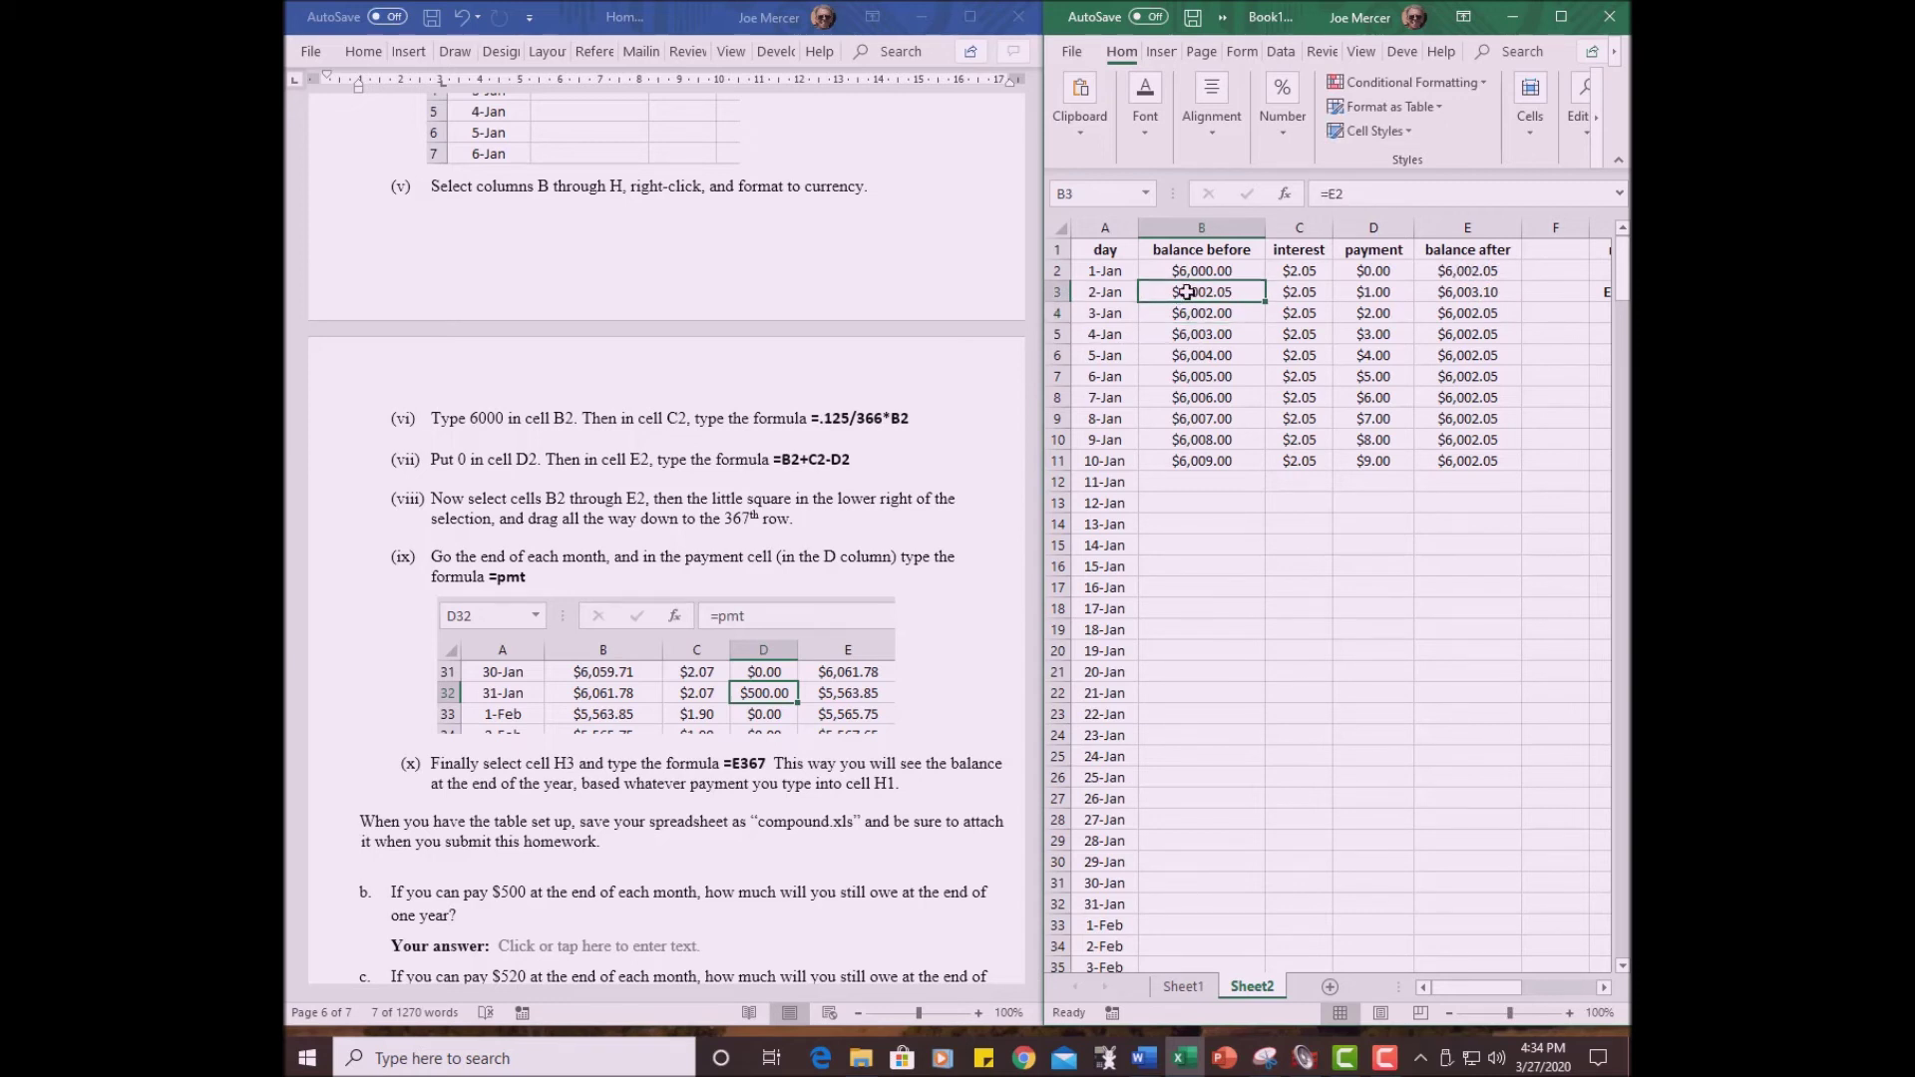
{"action": "left_click_drag", "start_coordinate": [1187, 292], "coordinate": [1441, 296]}
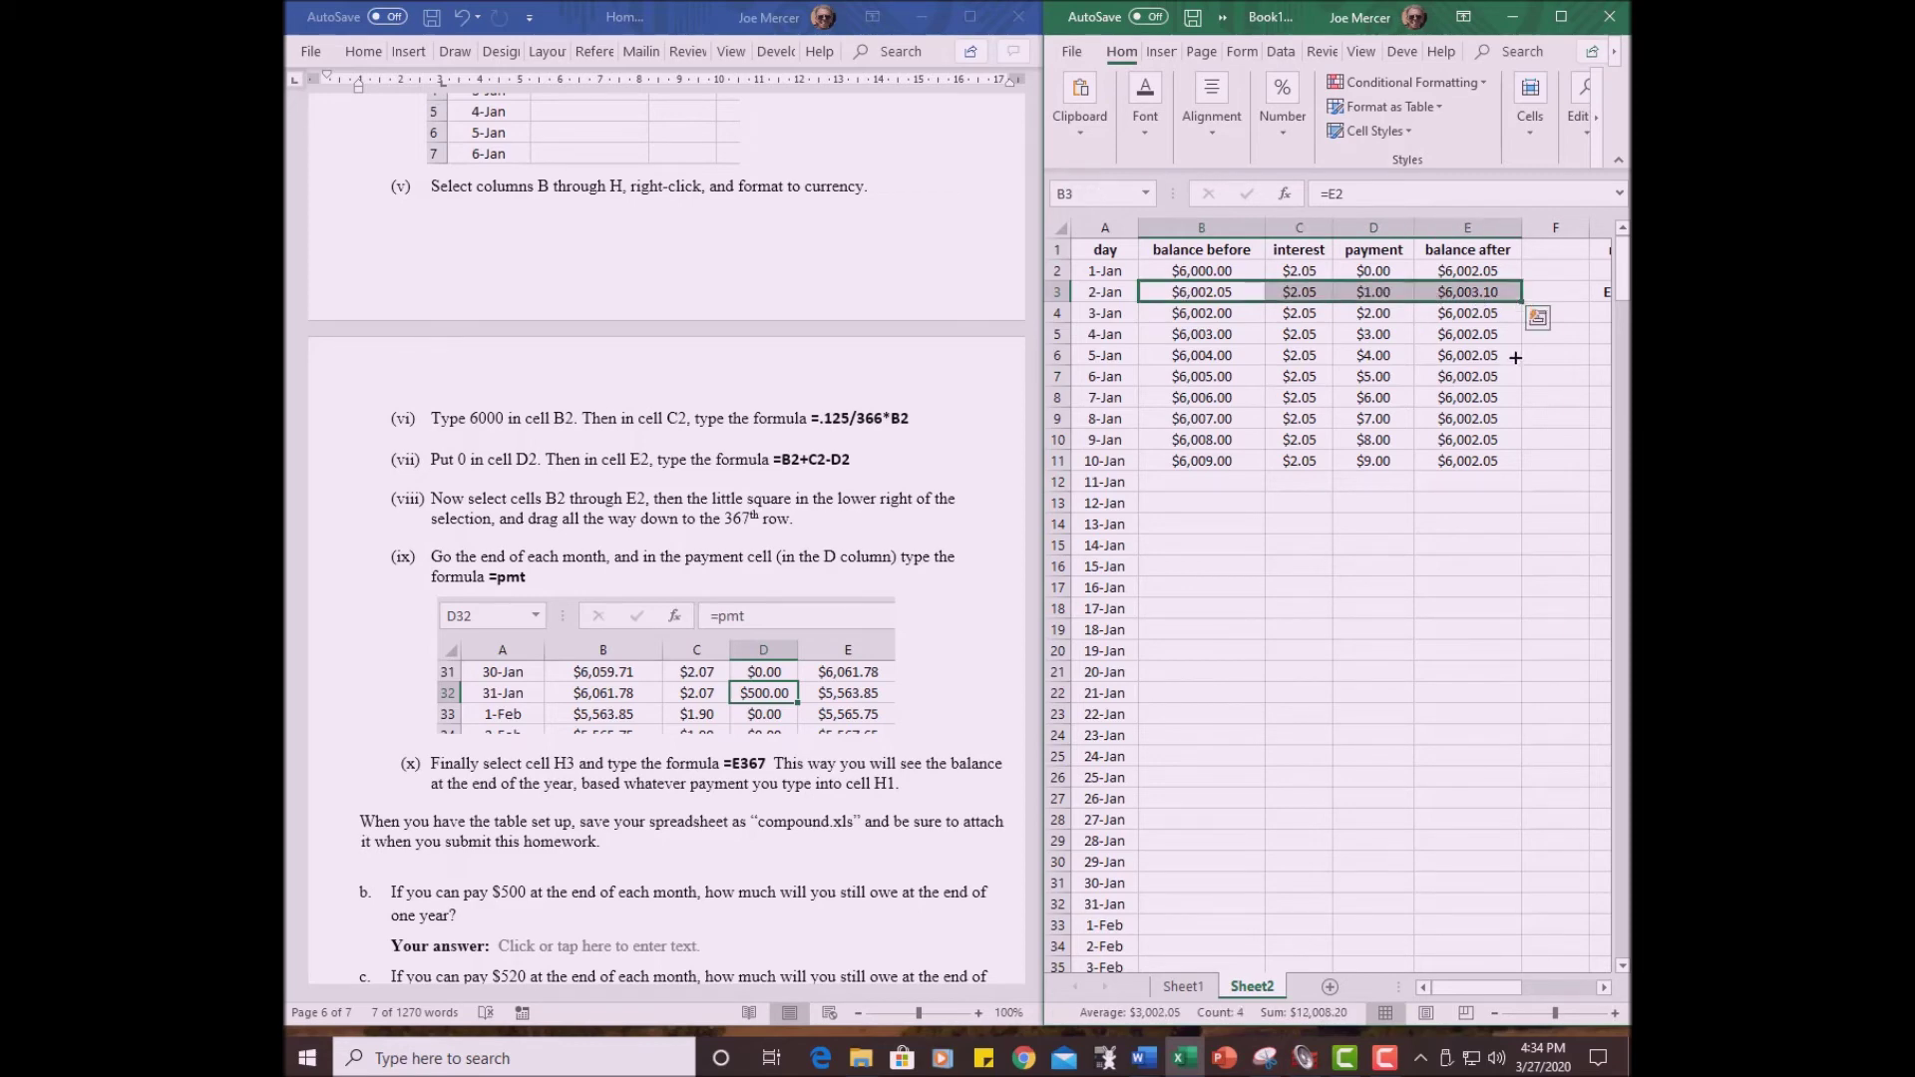
{"action": "left_click_drag", "start_coordinate": [1516, 357], "coordinate": [1511, 470]}
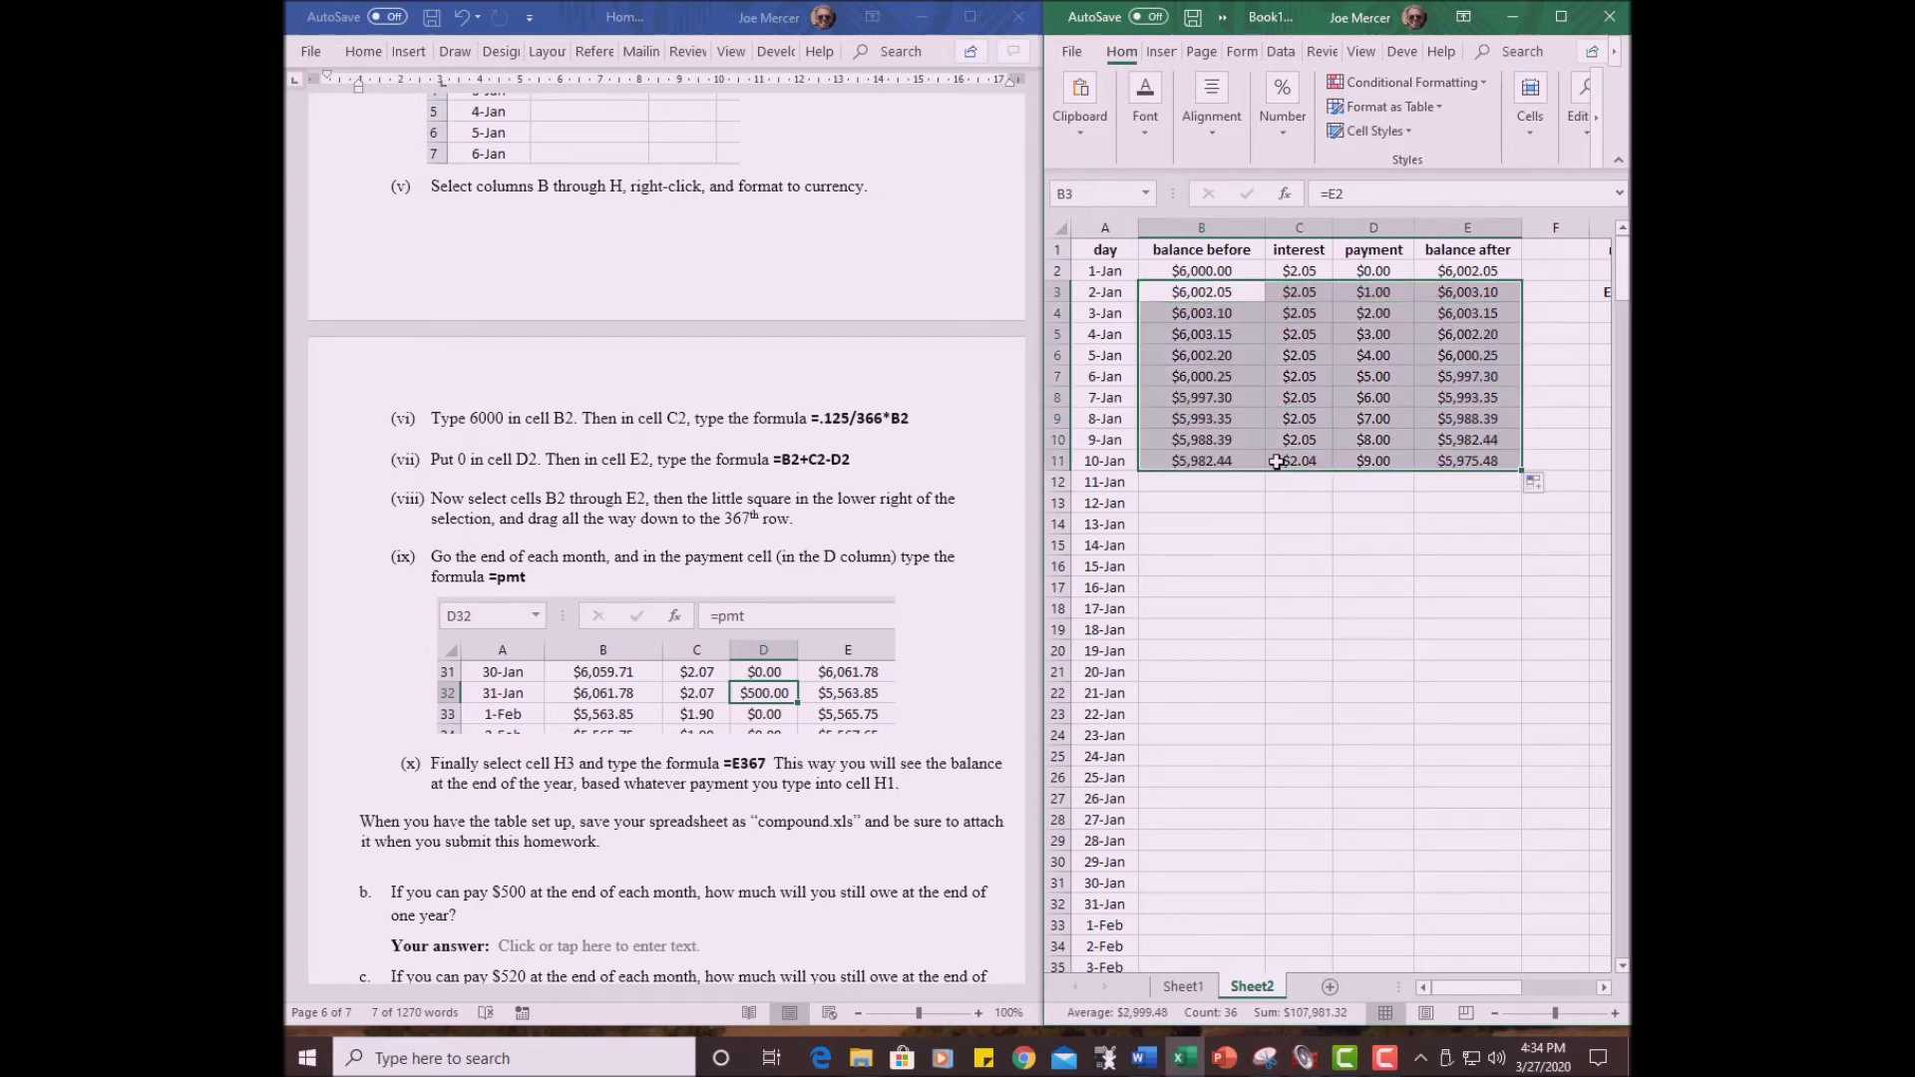
{"action": "left_click", "coordinate": [1249, 381]}
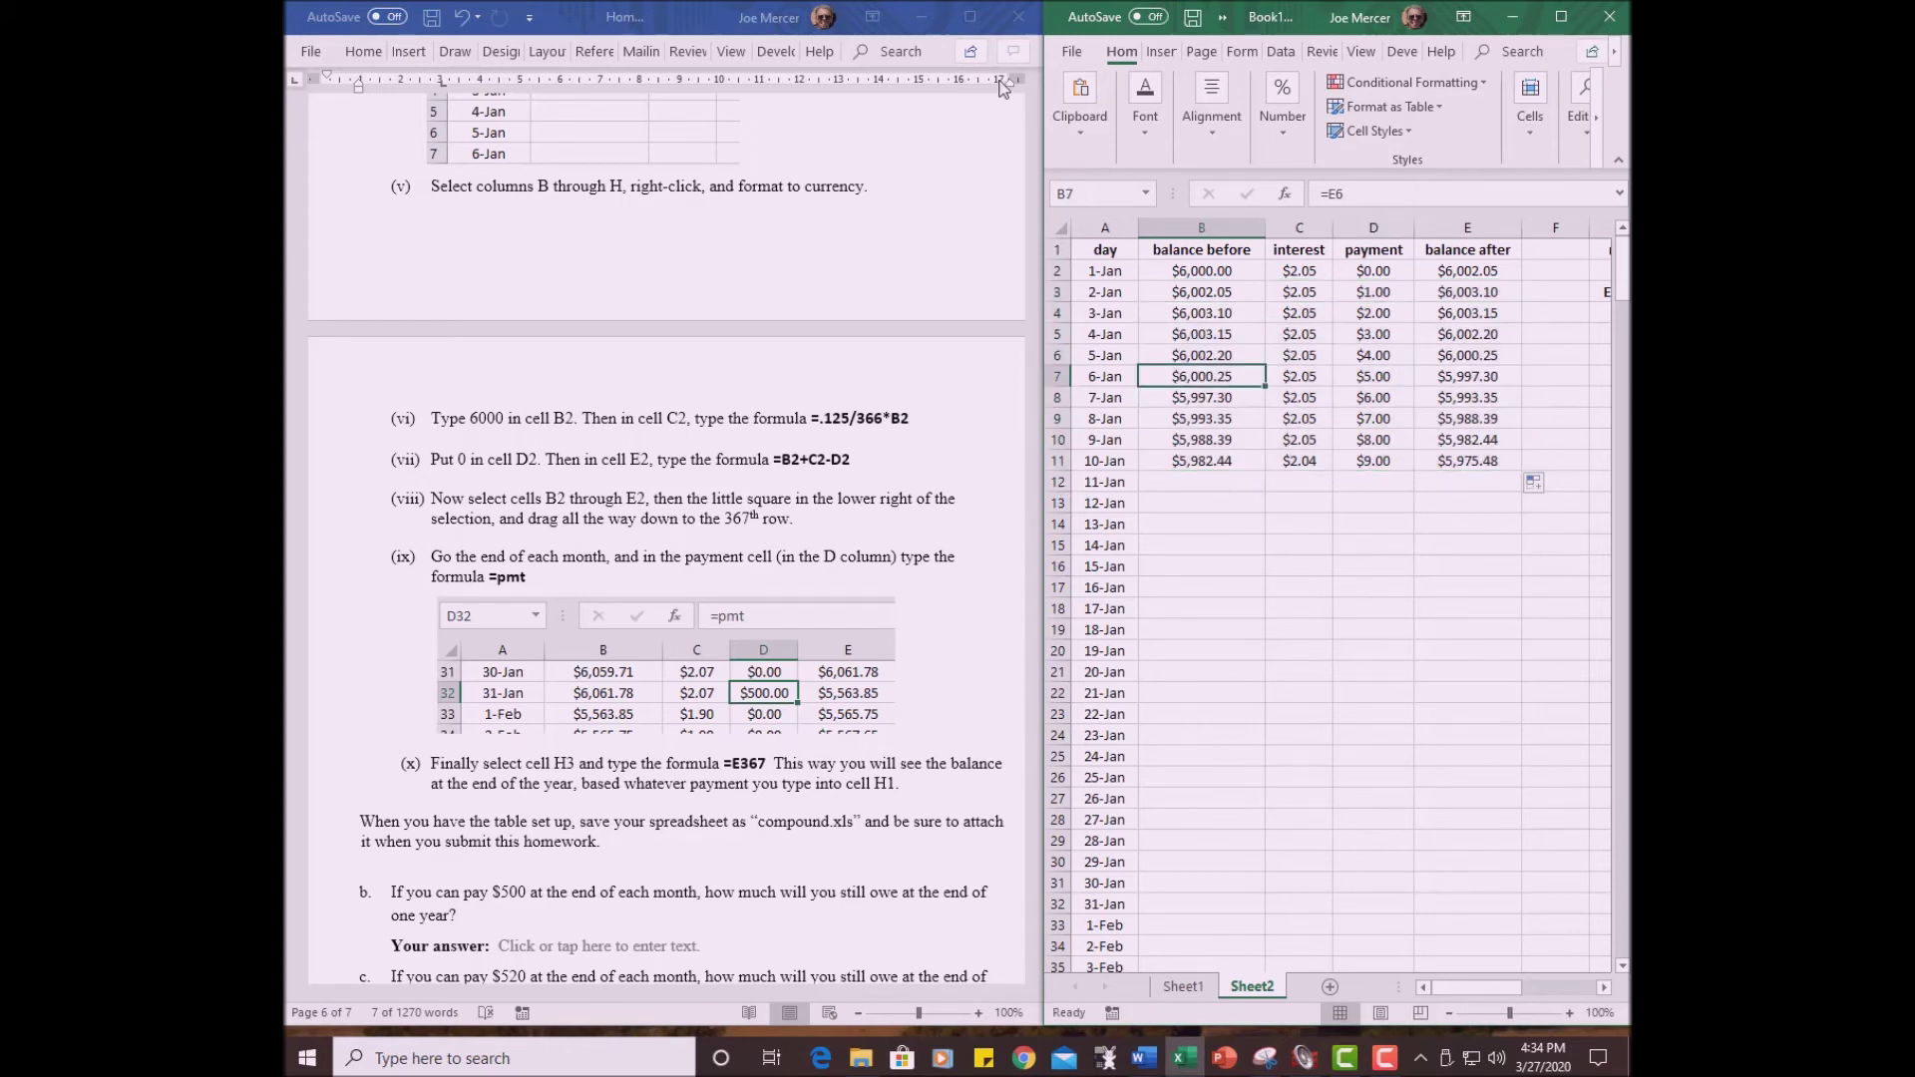
{"action": "left_click", "coordinate": [964, 195]}
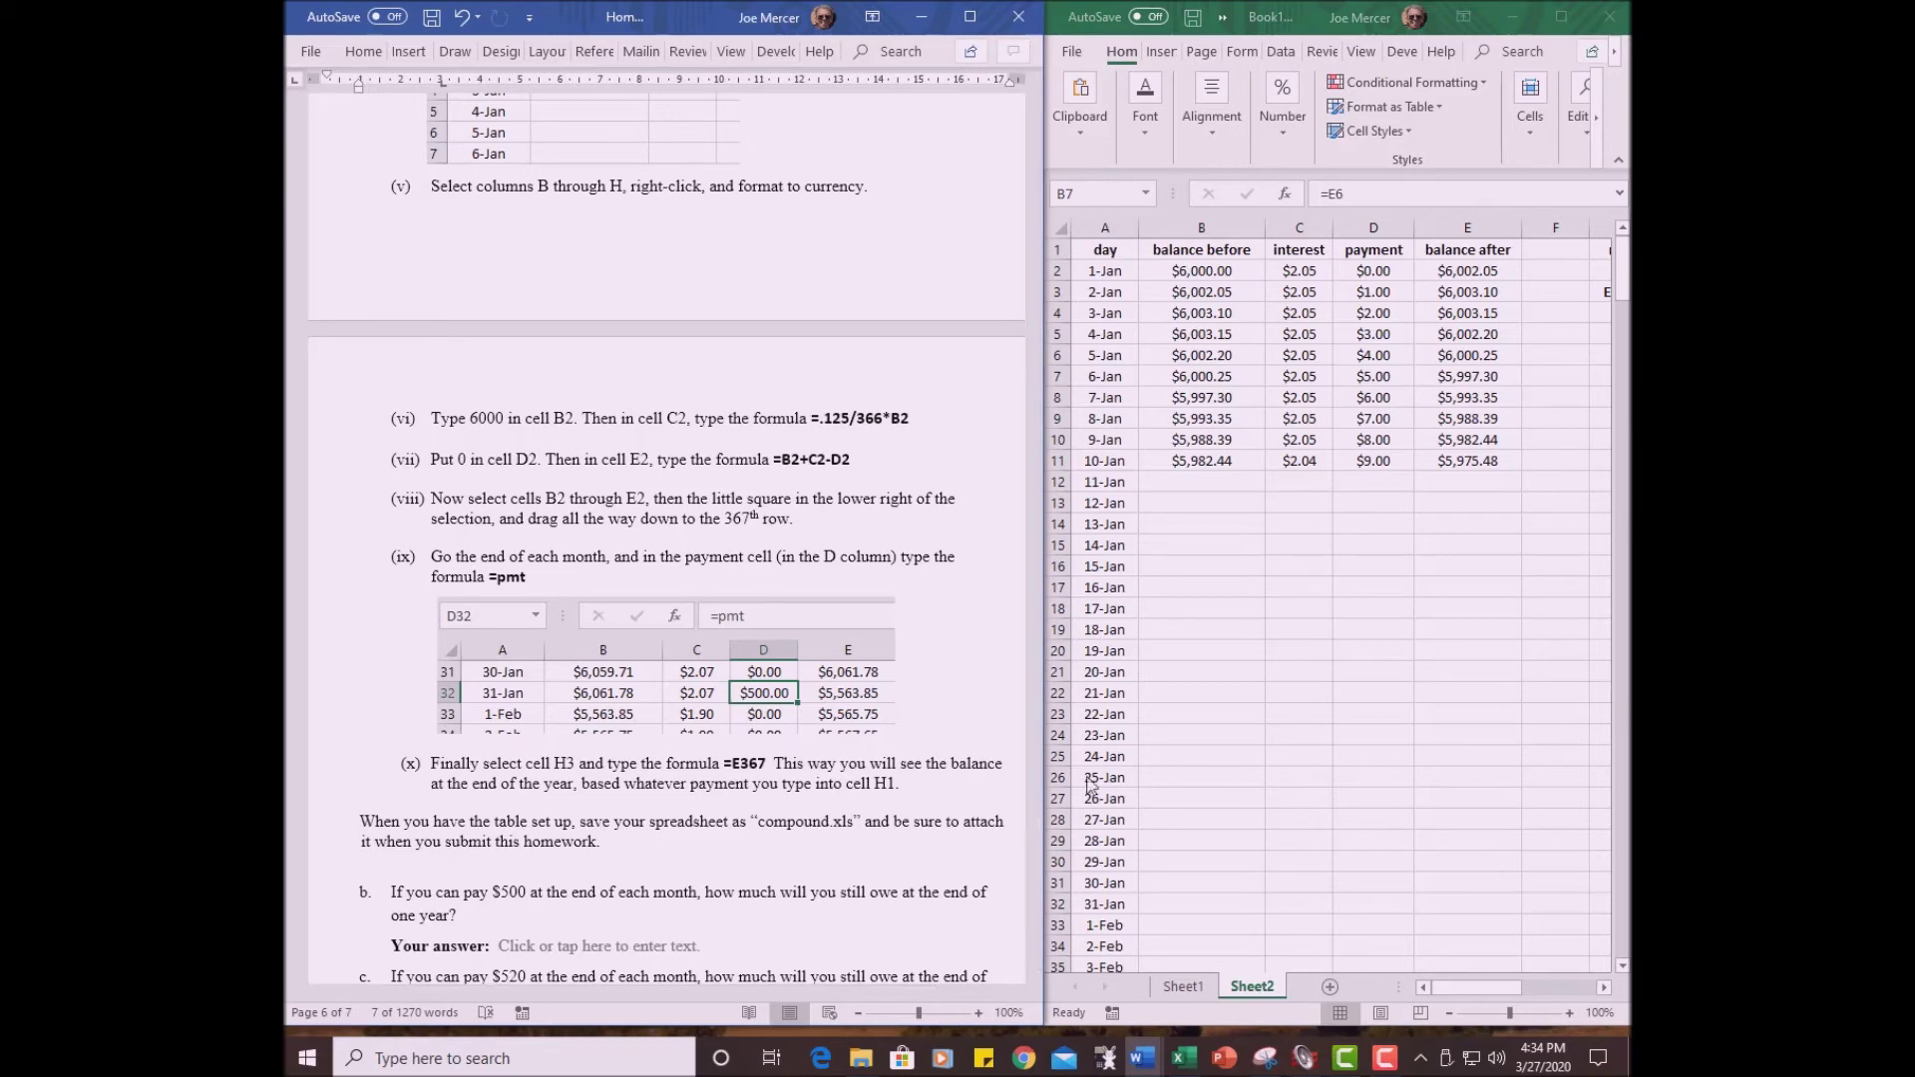
{"action": "left_click_drag", "start_coordinate": [1031, 820], "coordinate": [1037, 729]}
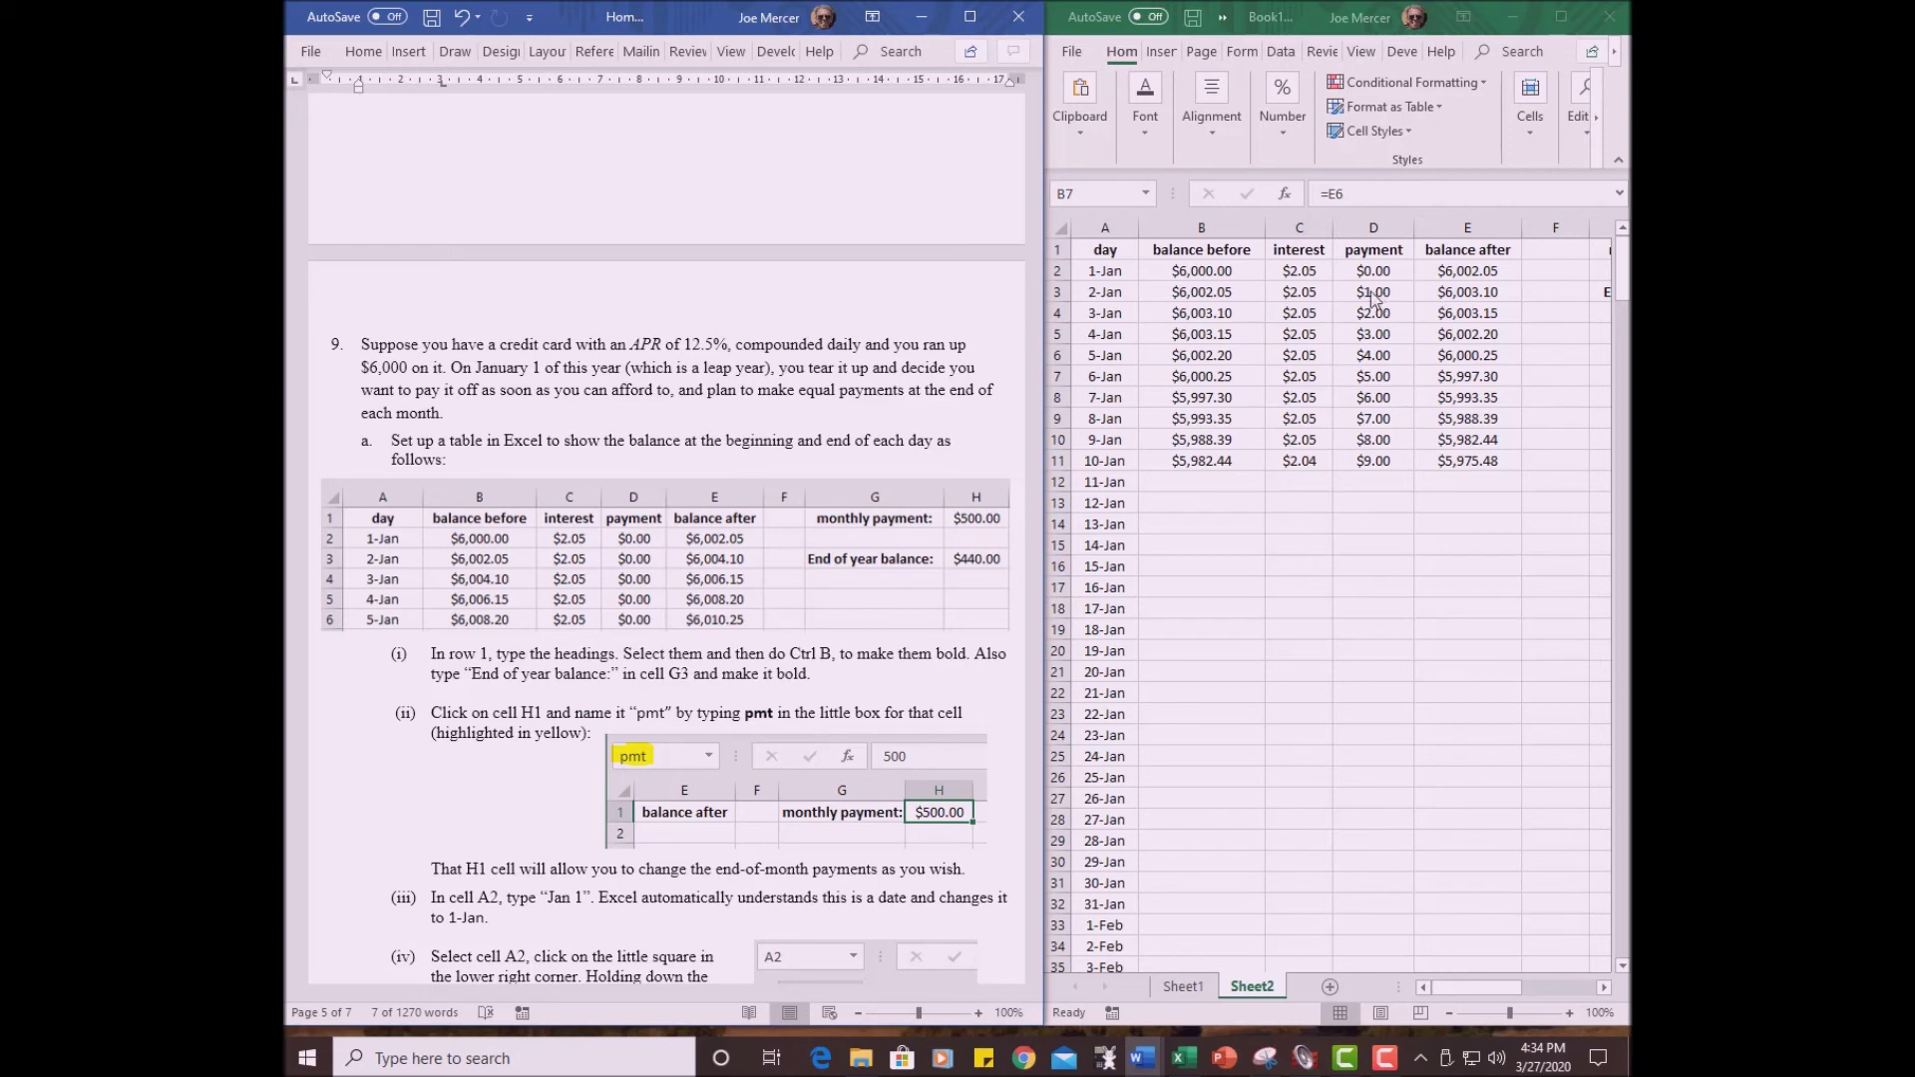
- Enter 0 in D3 and fill zero payments down D2:D11 for 1-Jan through 10-Jan
{"action": "key", "text": "alt+Tab"}
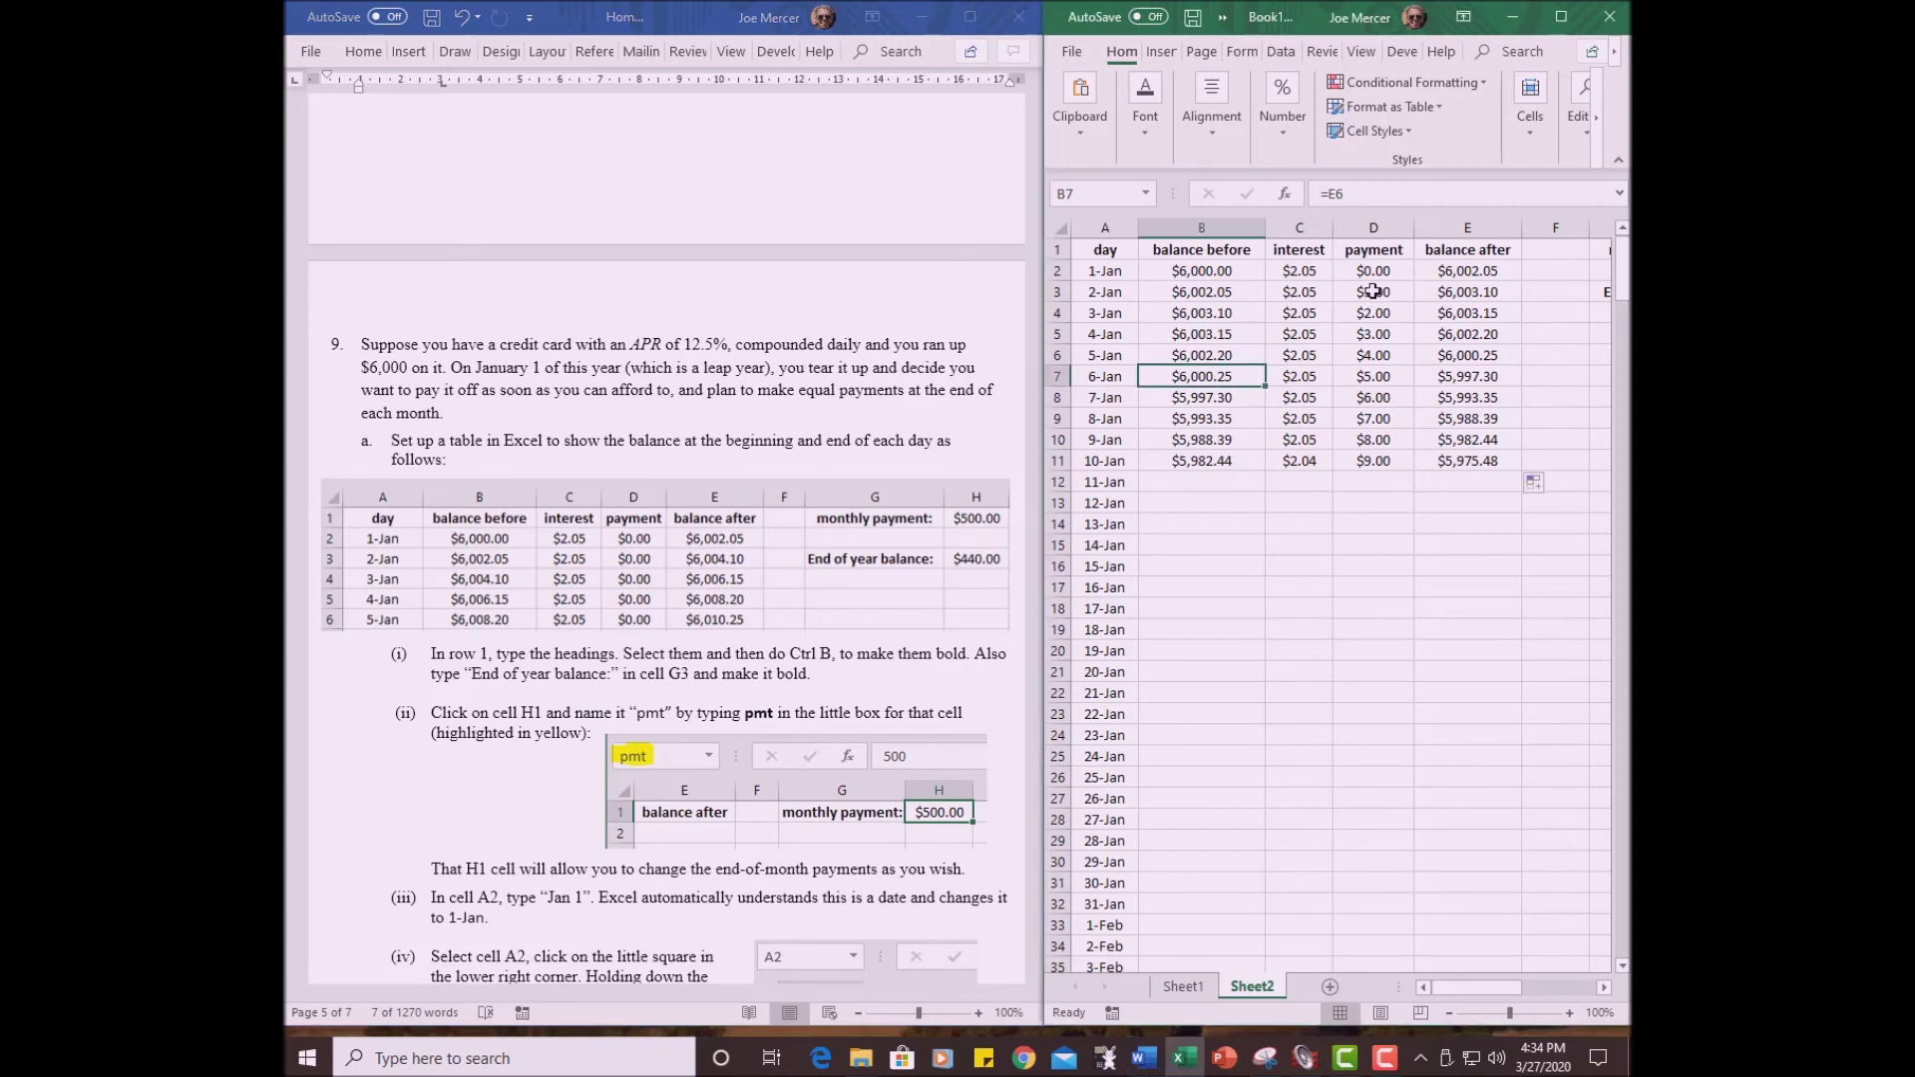
{"action": "left_click", "coordinate": [1374, 291]}
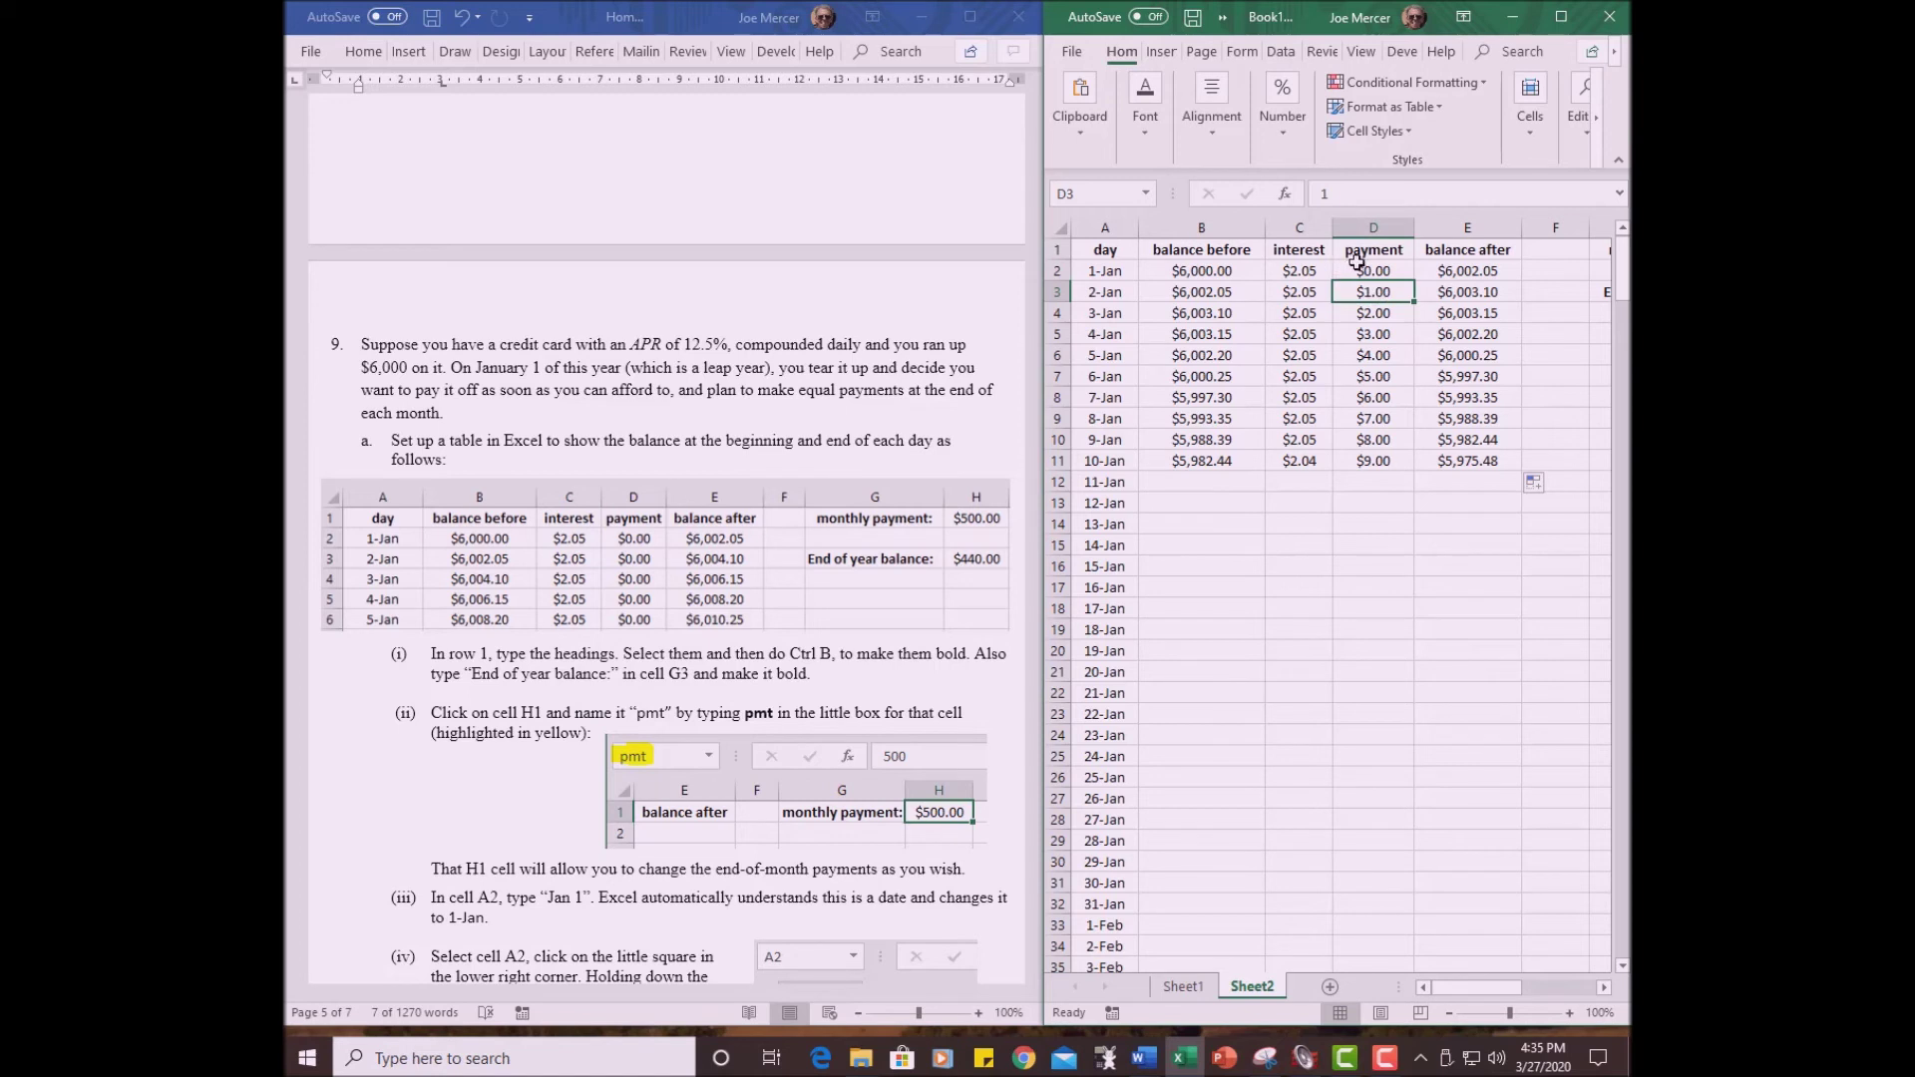
{"action": "left_click", "coordinate": [1362, 269]}
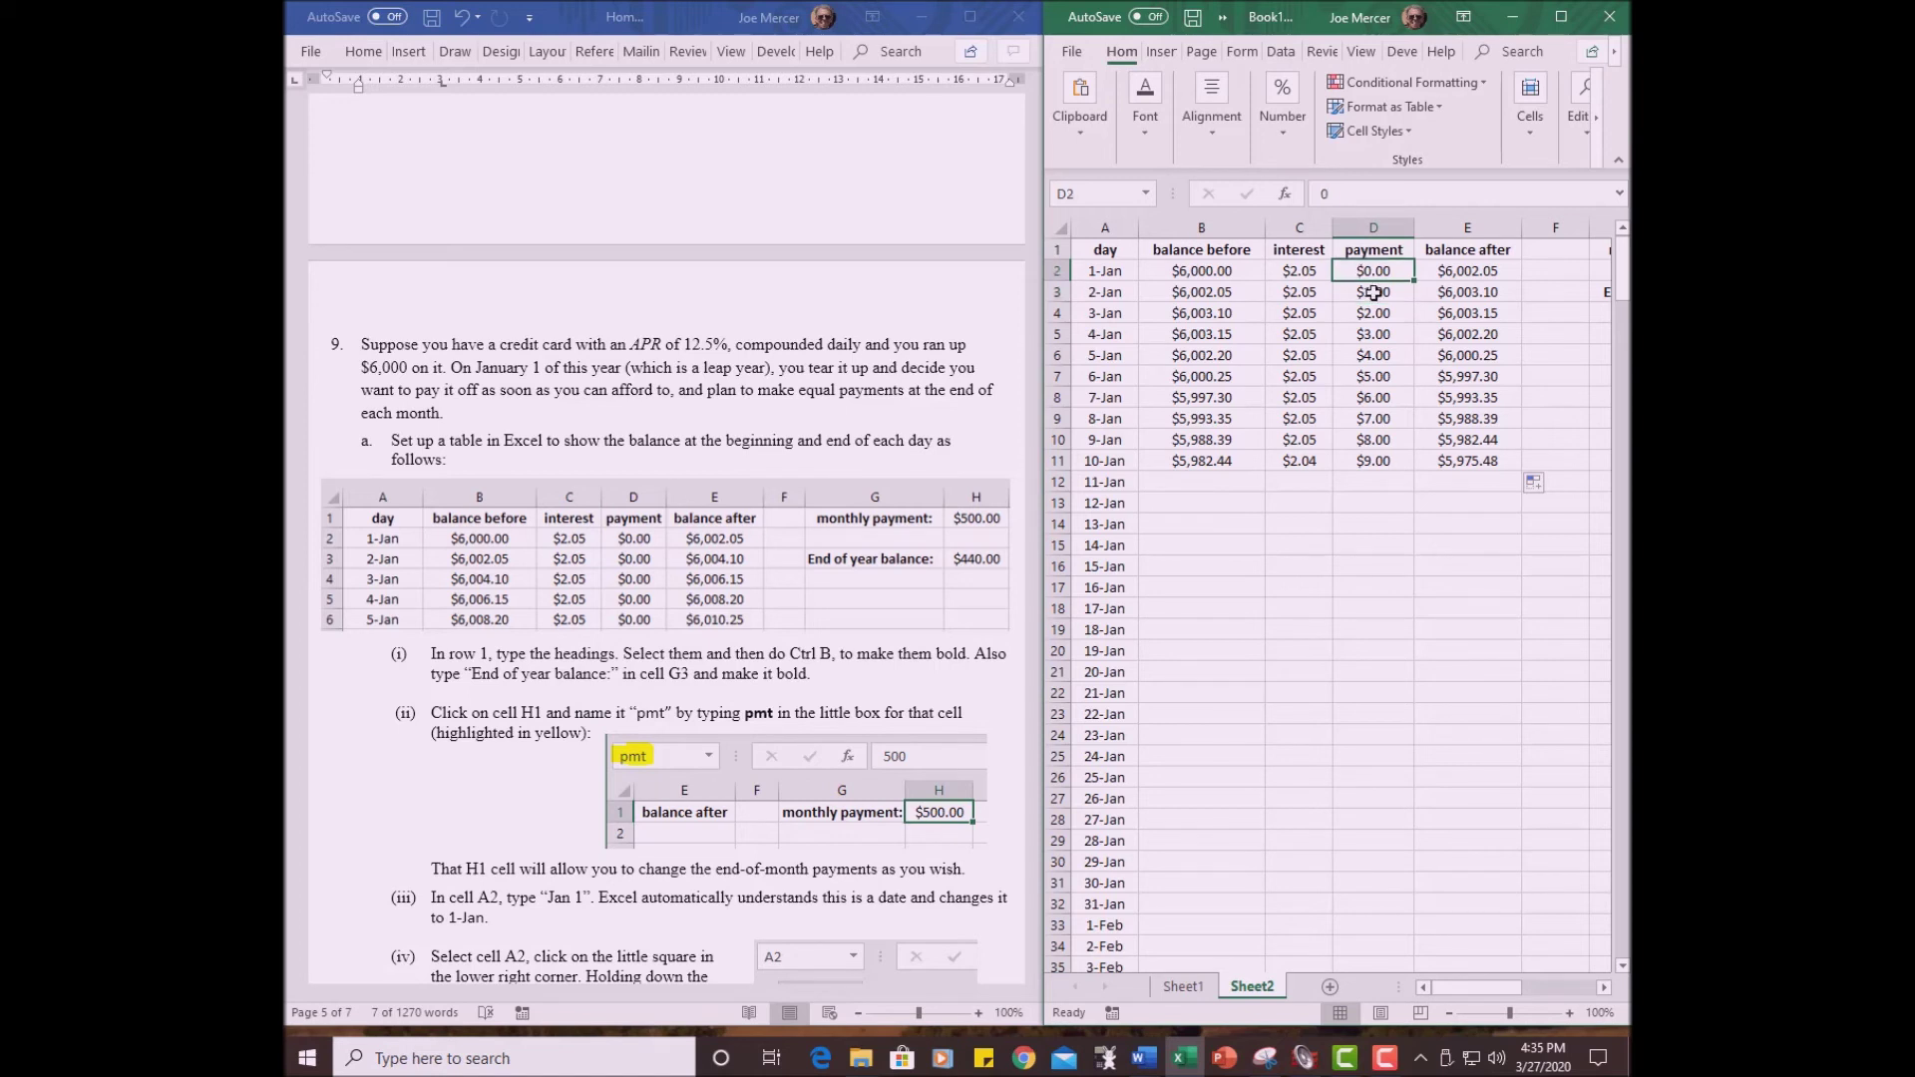
{"action": "left_click", "coordinate": [1375, 292]}
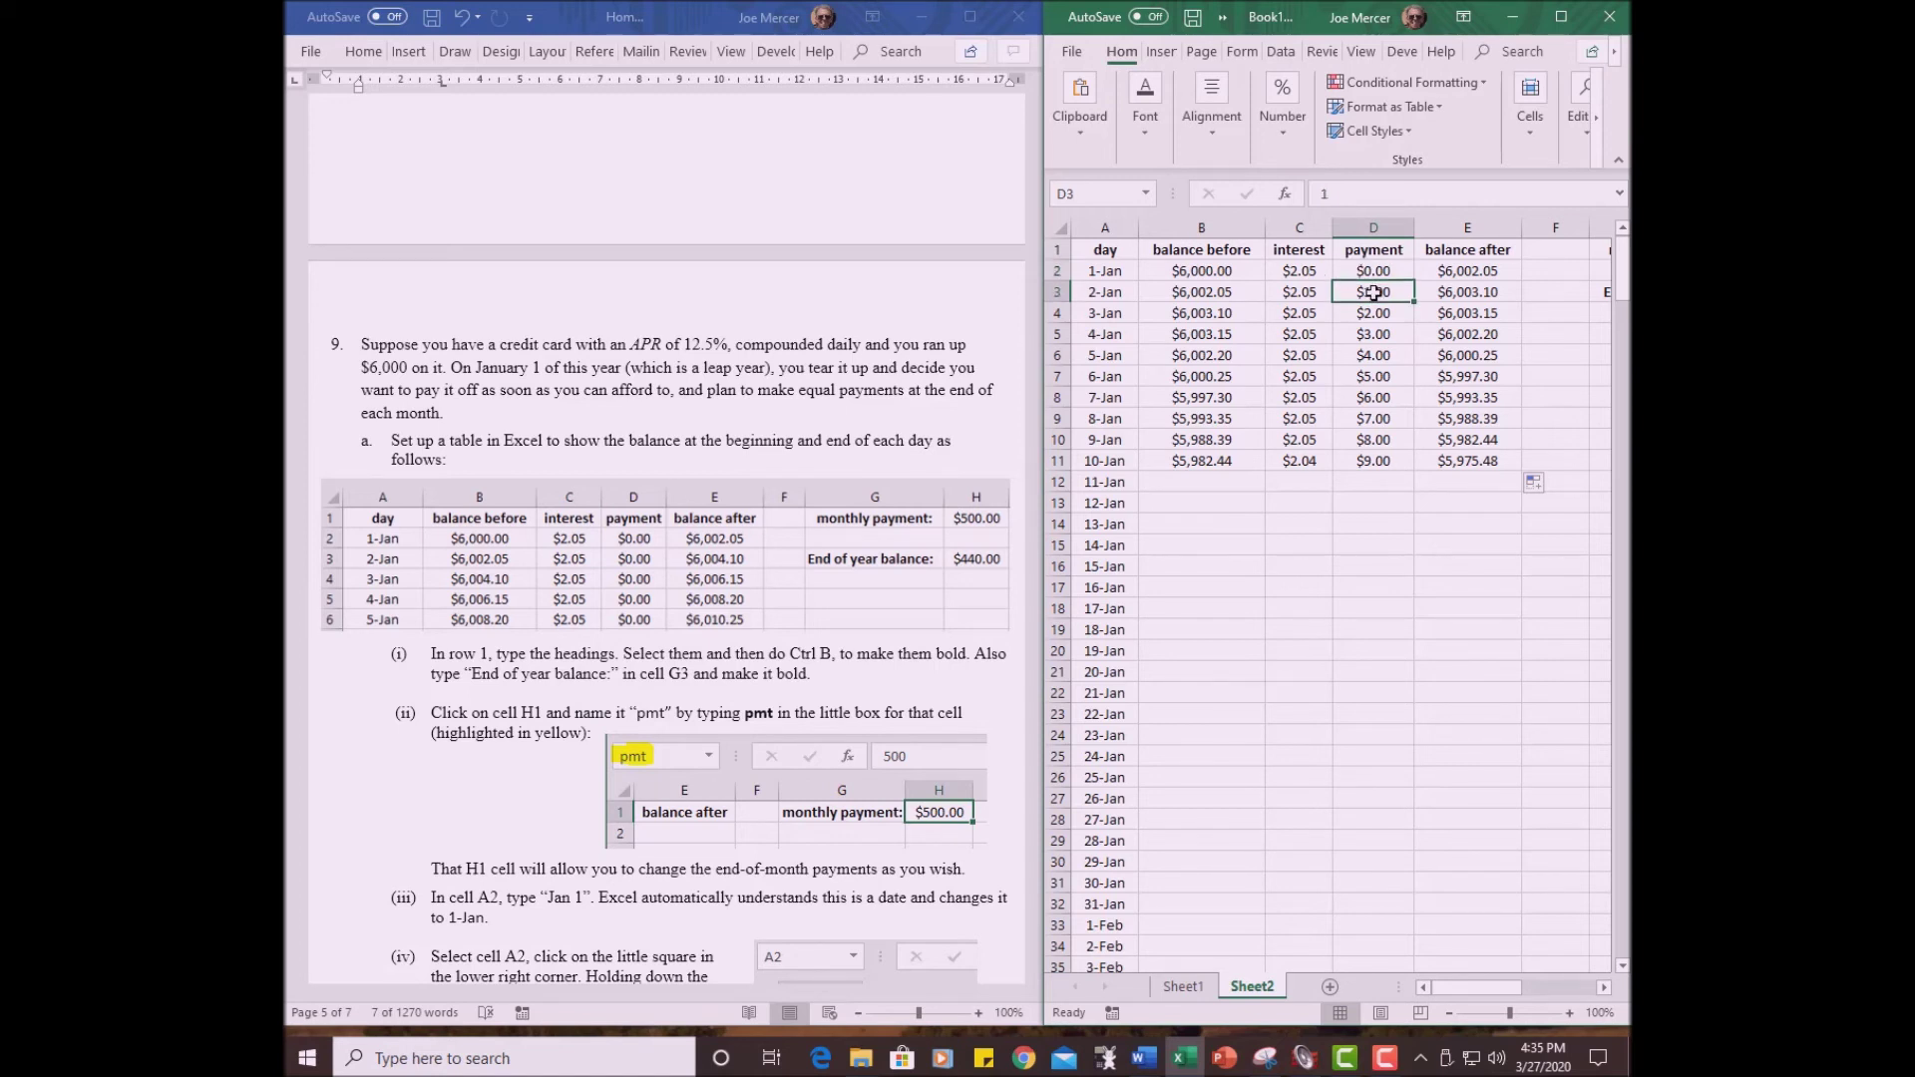
{"action": "type", "text": "0"}
{"action": "key", "text": "Return"}
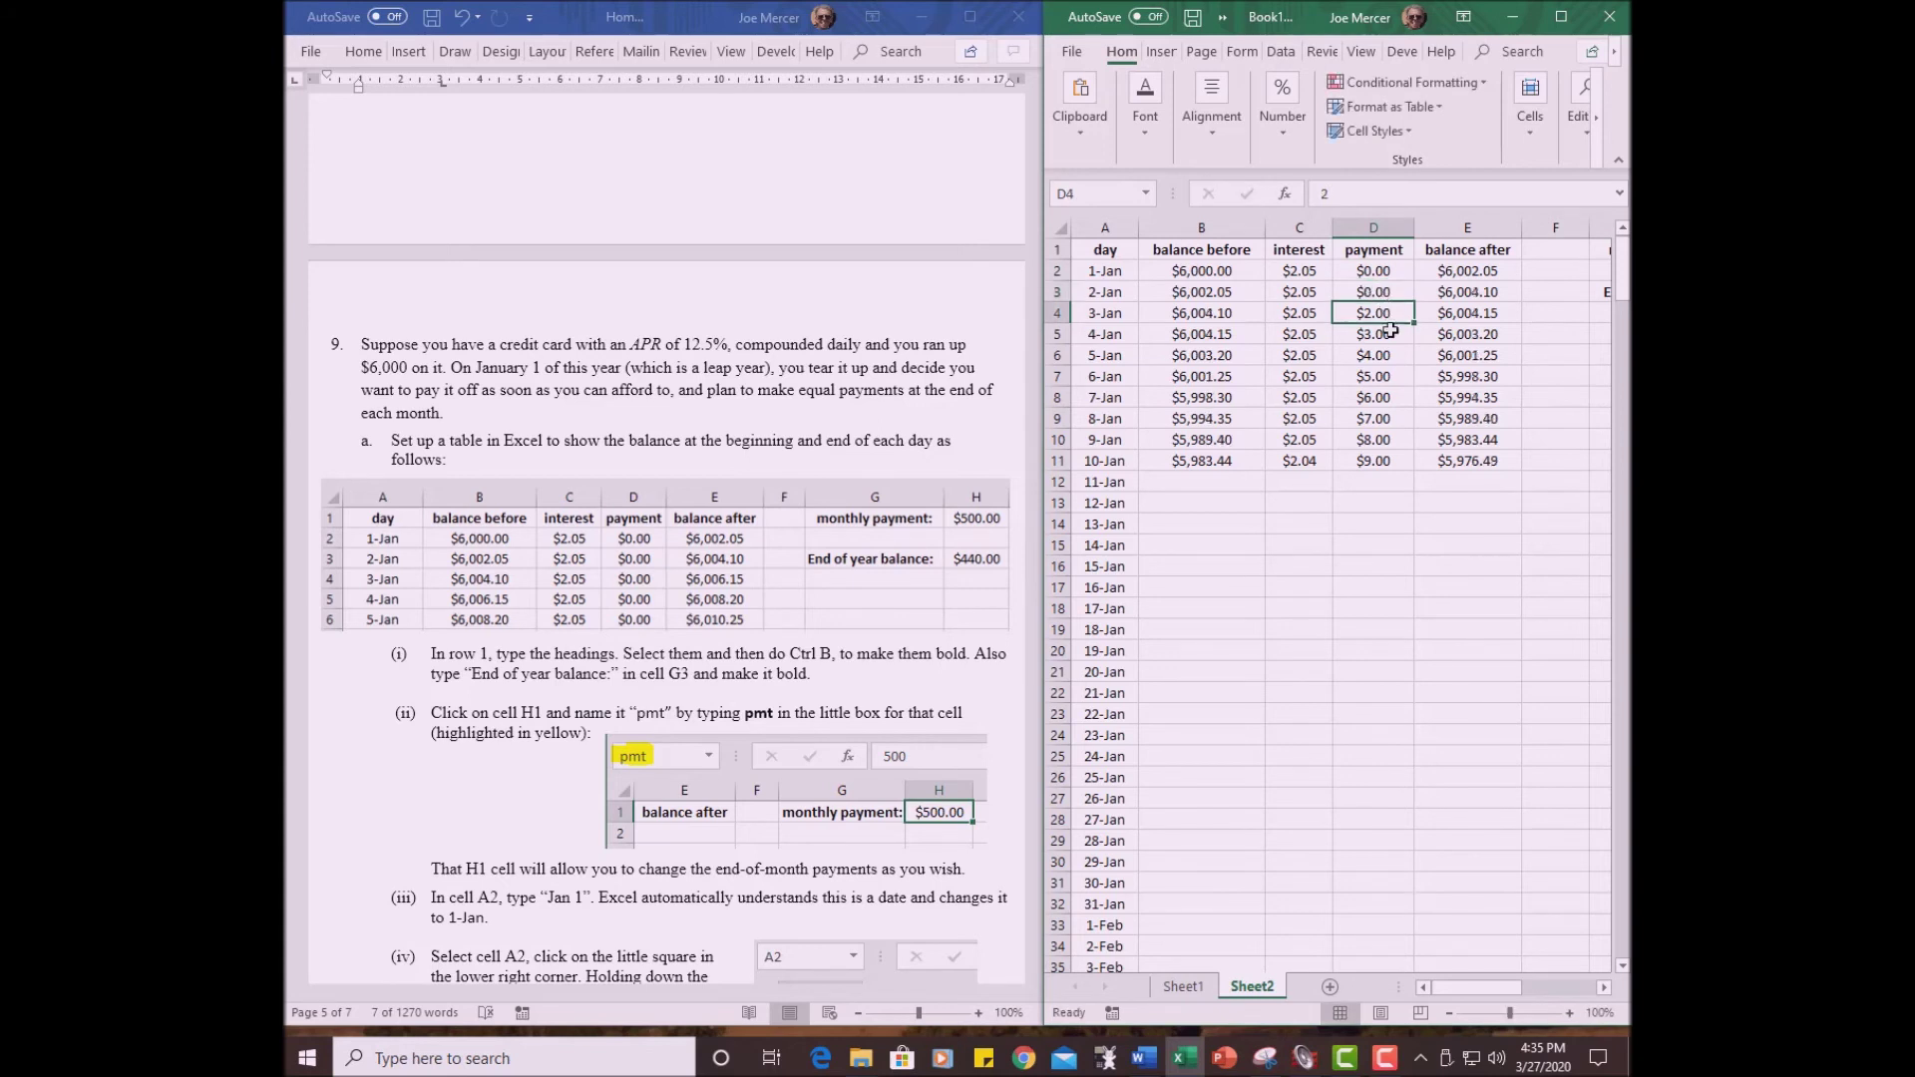
{"action": "left_click", "coordinate": [1377, 268]}
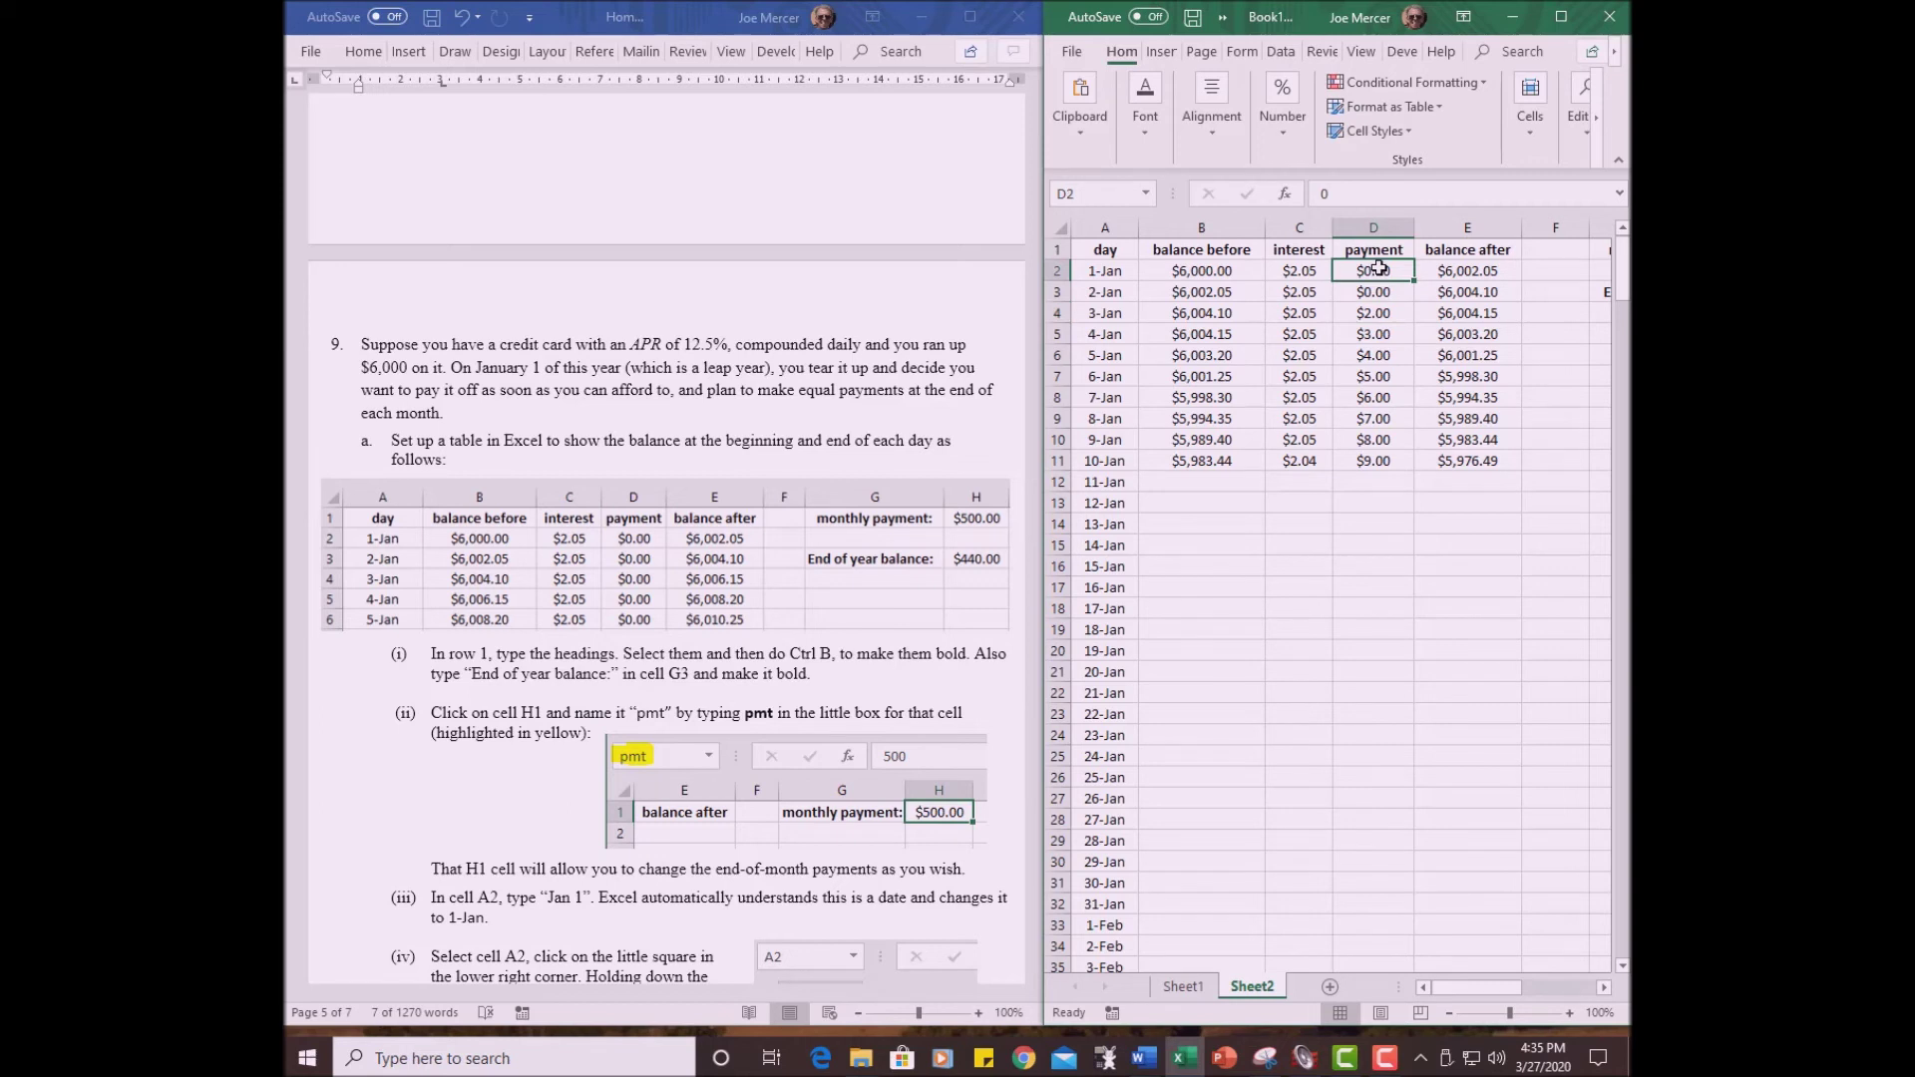
{"action": "left_click_drag", "start_coordinate": [1378, 271], "coordinate": [1396, 472]}
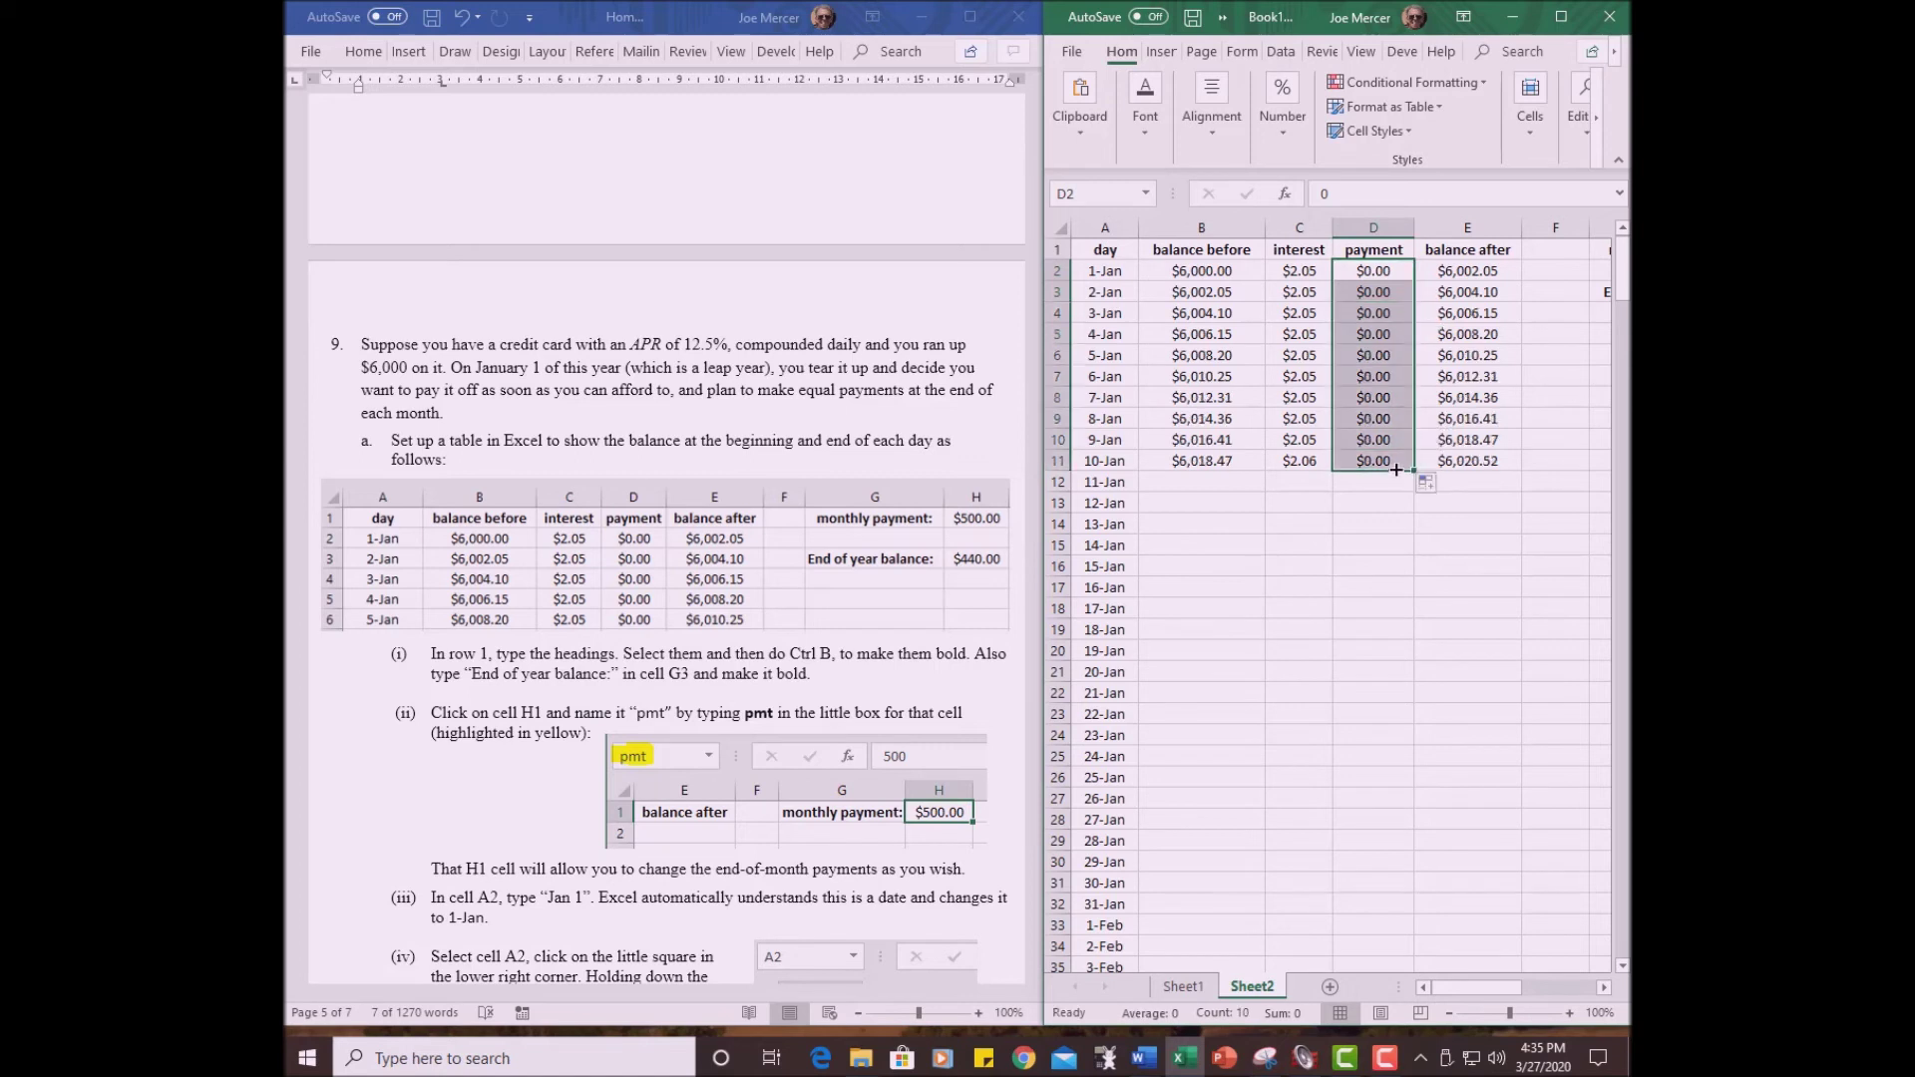
{"action": "left_click", "coordinate": [1350, 629]}
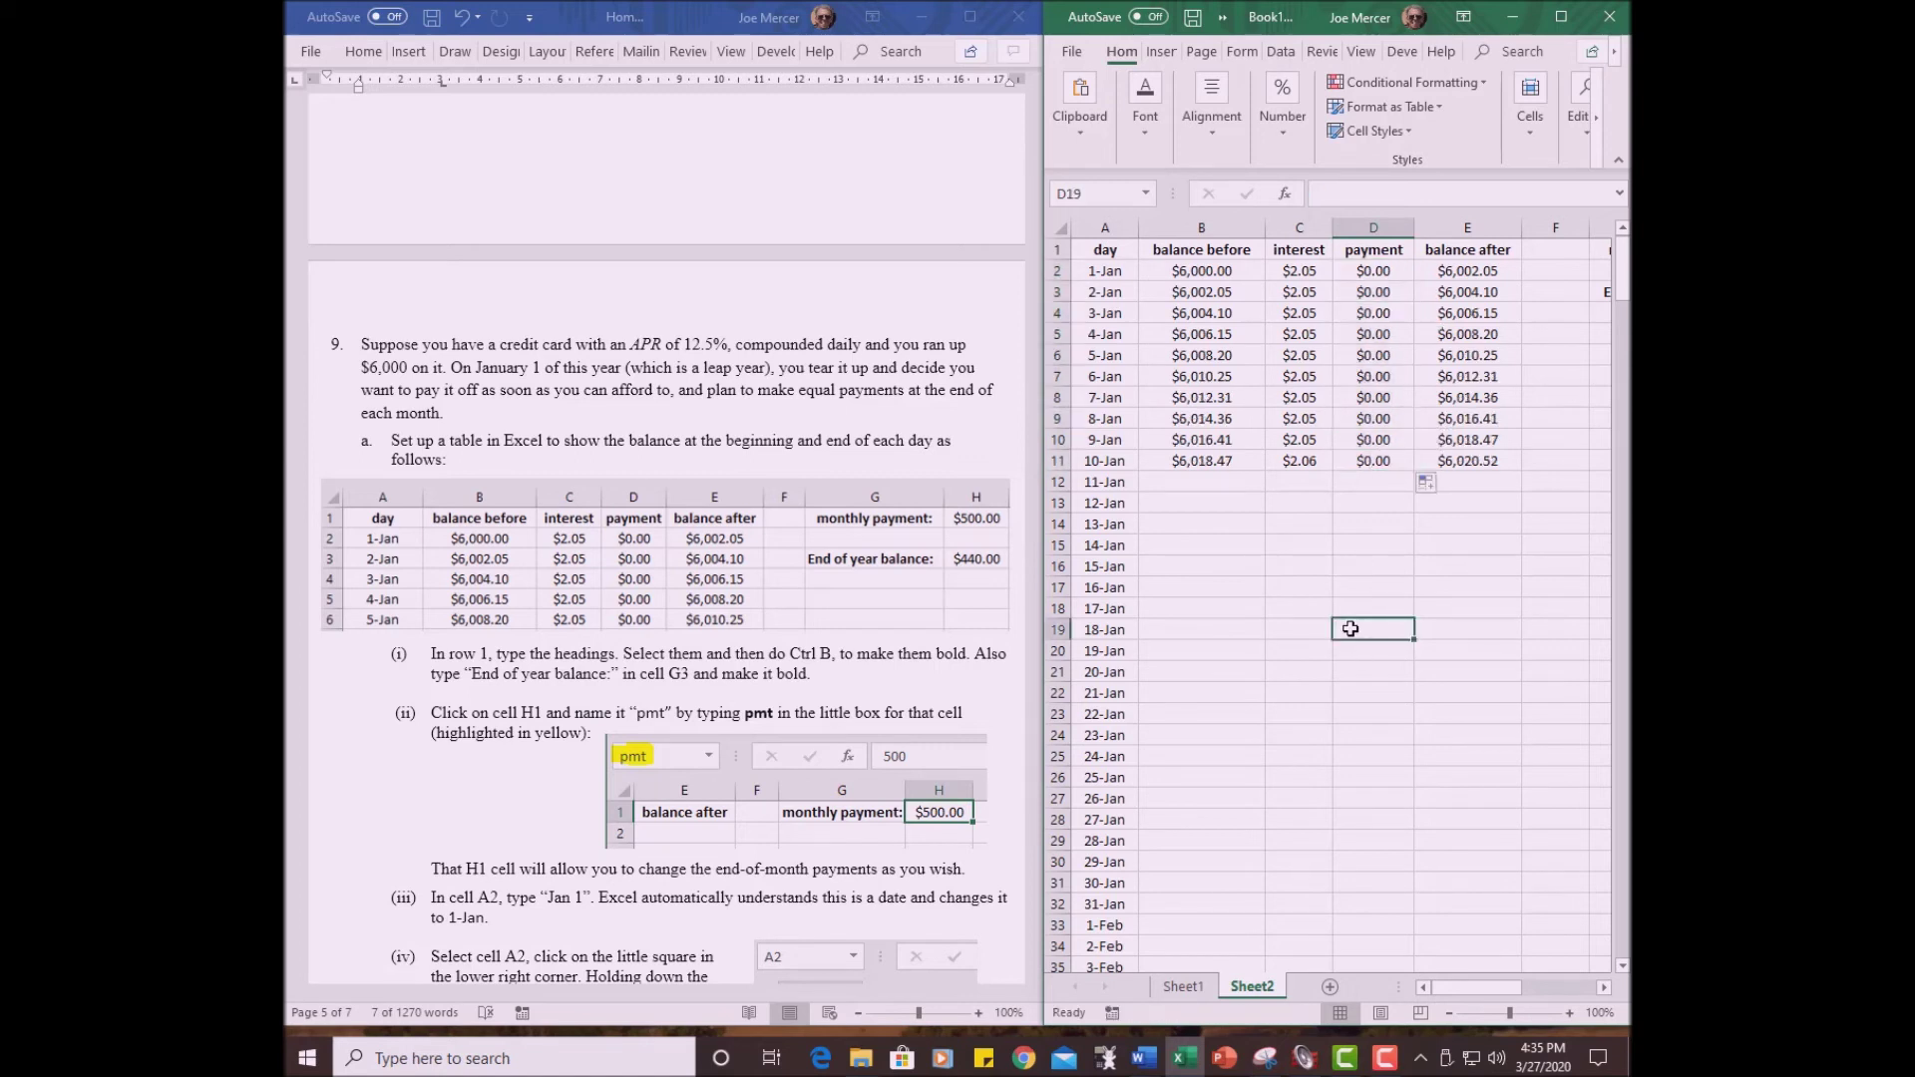
- Fill B10:E11 down to row 367 so 31-Dec's balance after reaches $6,798.75
{"action": "left_click", "coordinate": [1181, 440]}
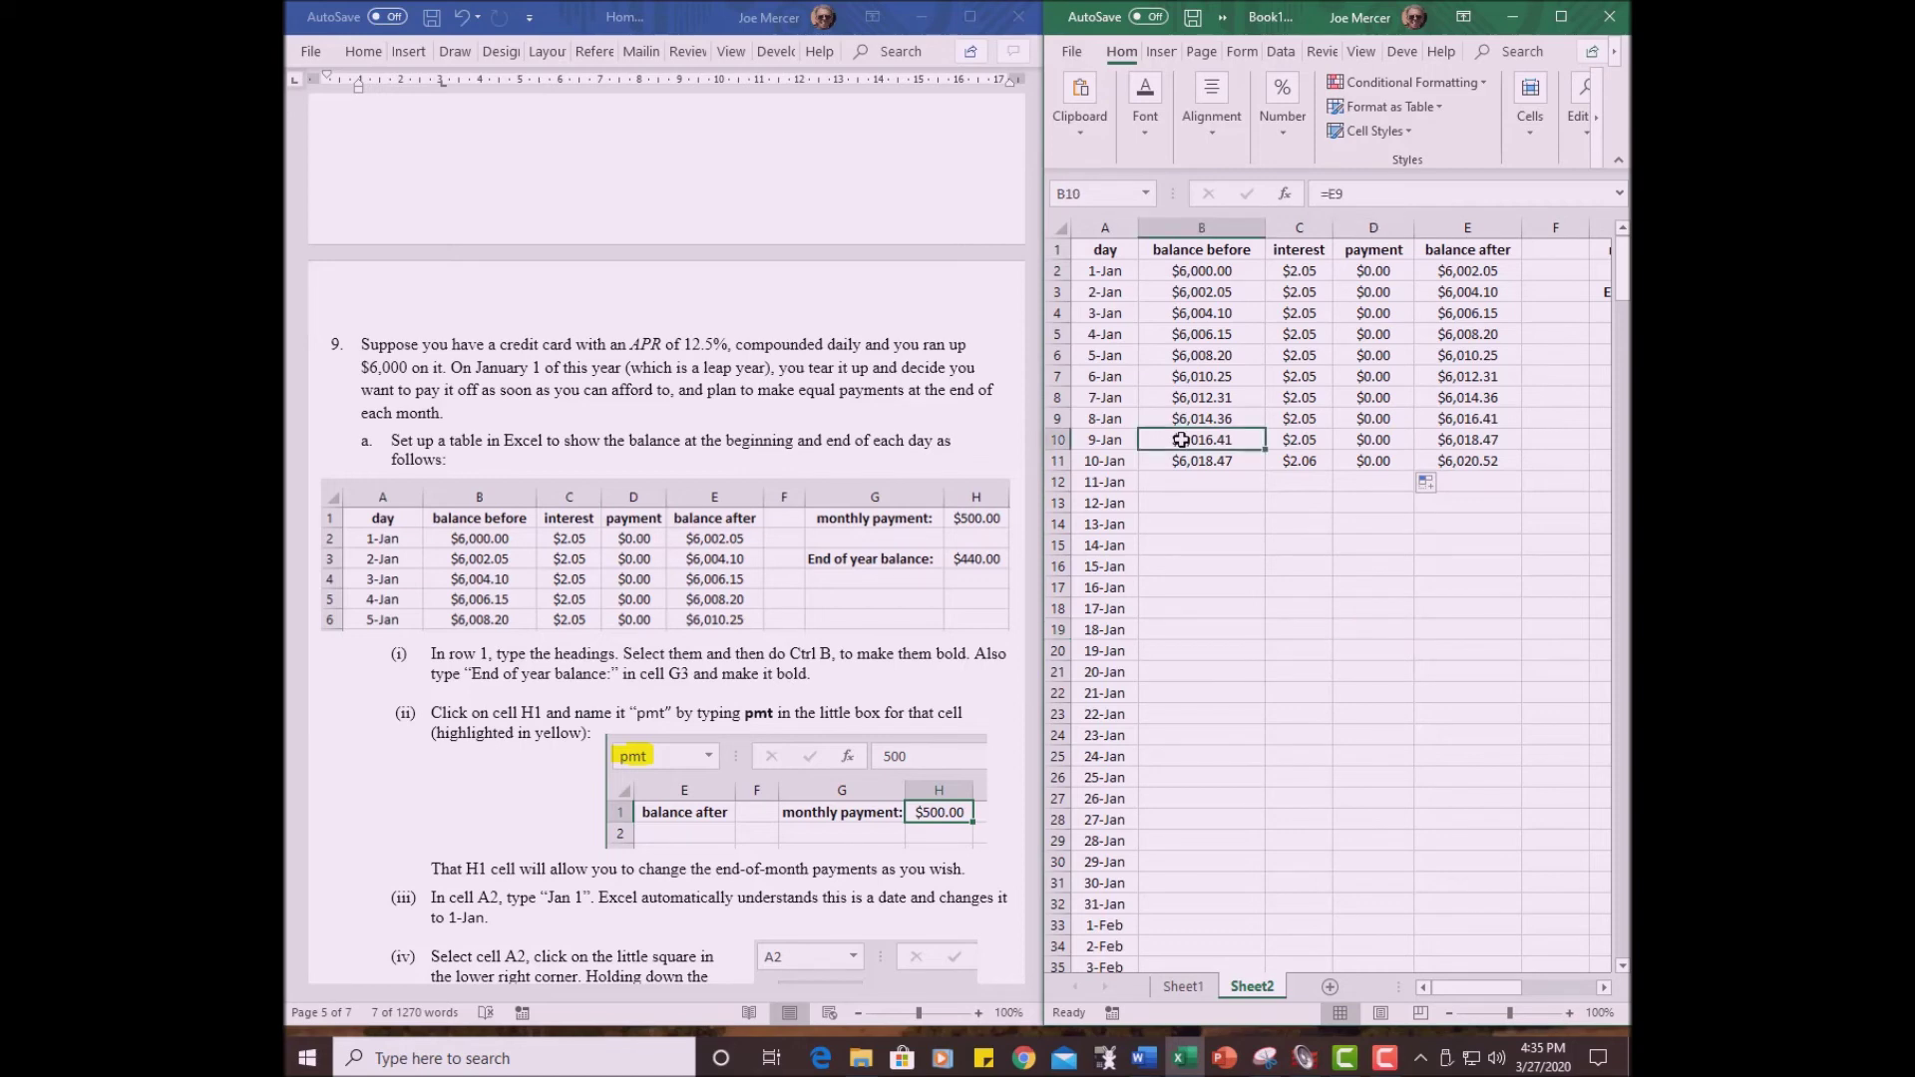
{"action": "left_click_drag", "start_coordinate": [1182, 439], "coordinate": [1442, 458]}
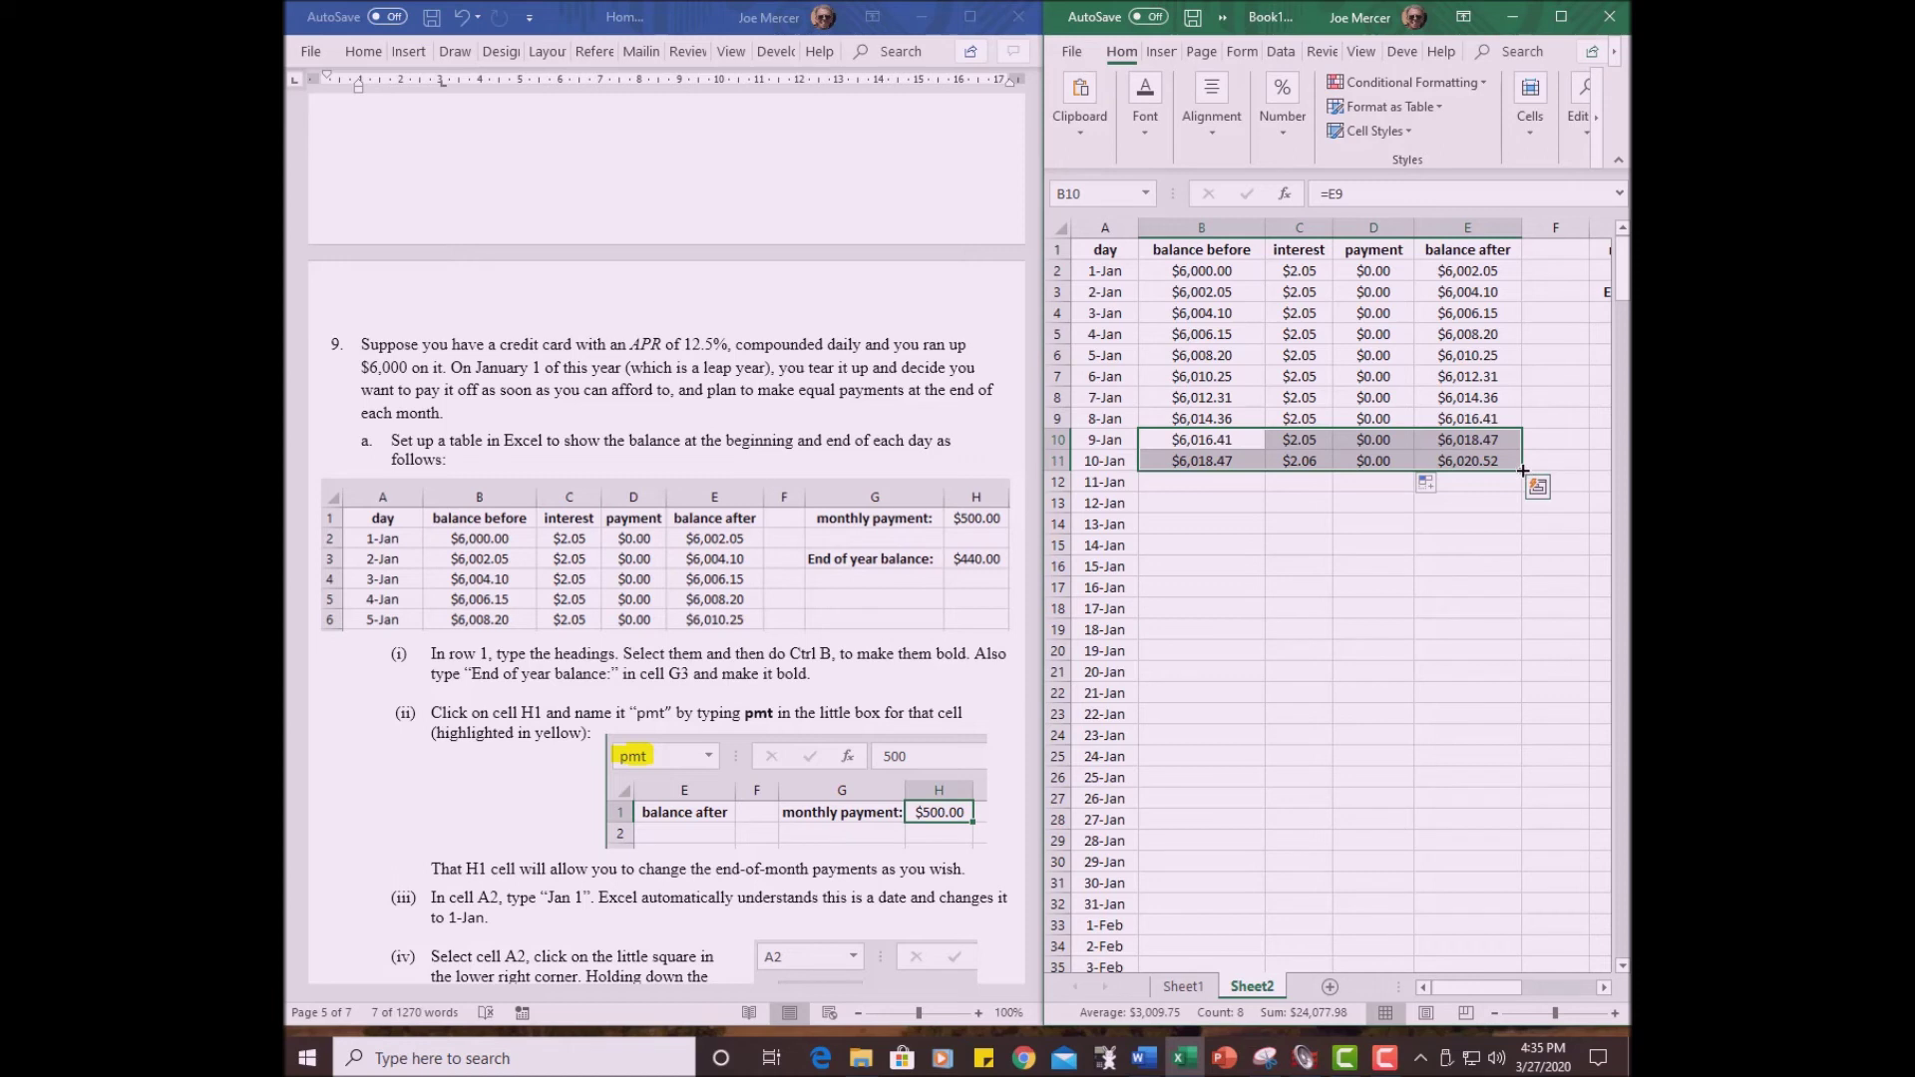
{"action": "left_click_drag", "start_coordinate": [1523, 470], "coordinate": [1535, 654]}
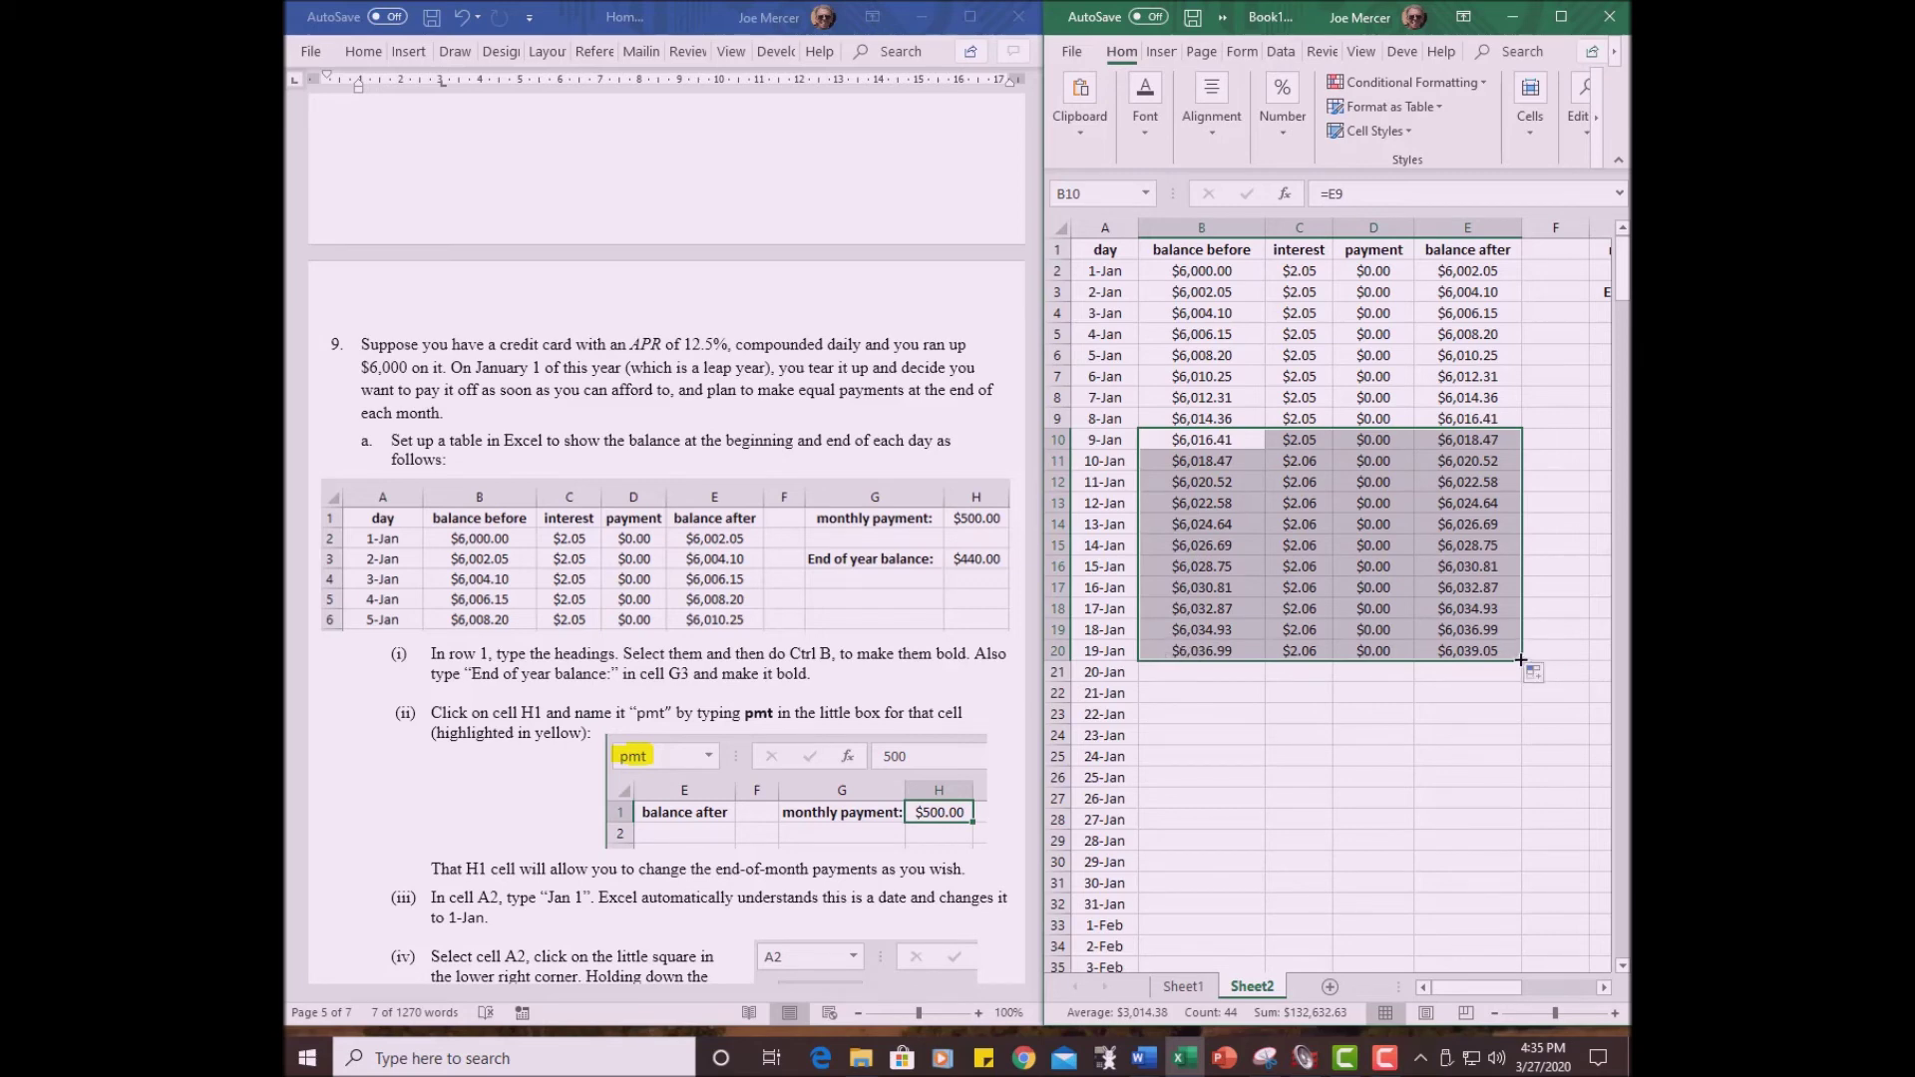
{"action": "mouse_move", "coordinate": [1521, 659]}
{"action": "left_mouse_down"}
{"action": "mouse_move", "coordinate": [1533, 886]}
{"action": "mouse_move", "coordinate": [1513, 1027]}
{"action": "mouse_move", "coordinate": [1489, 869]}
{"action": "left_mouse_up"}
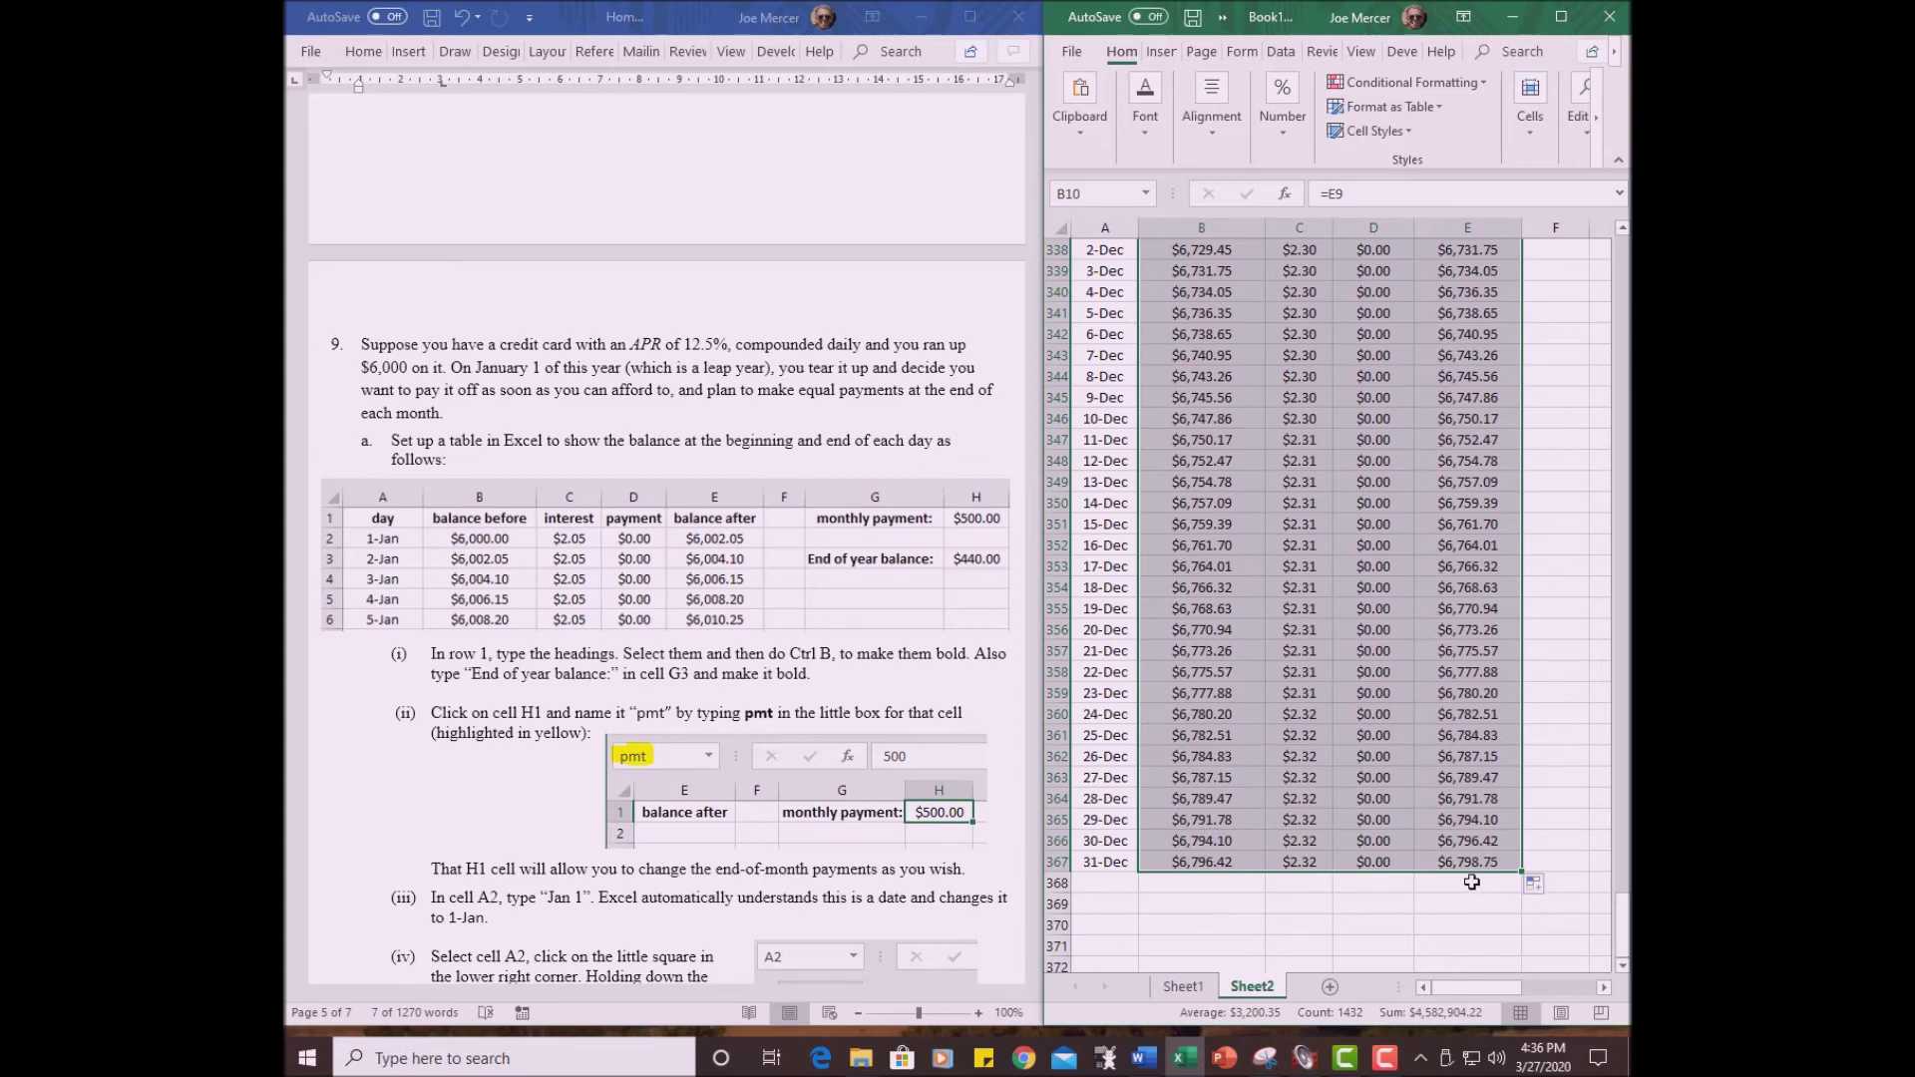
{"action": "left_click_drag", "start_coordinate": [1624, 922], "coordinate": [1626, 261]}
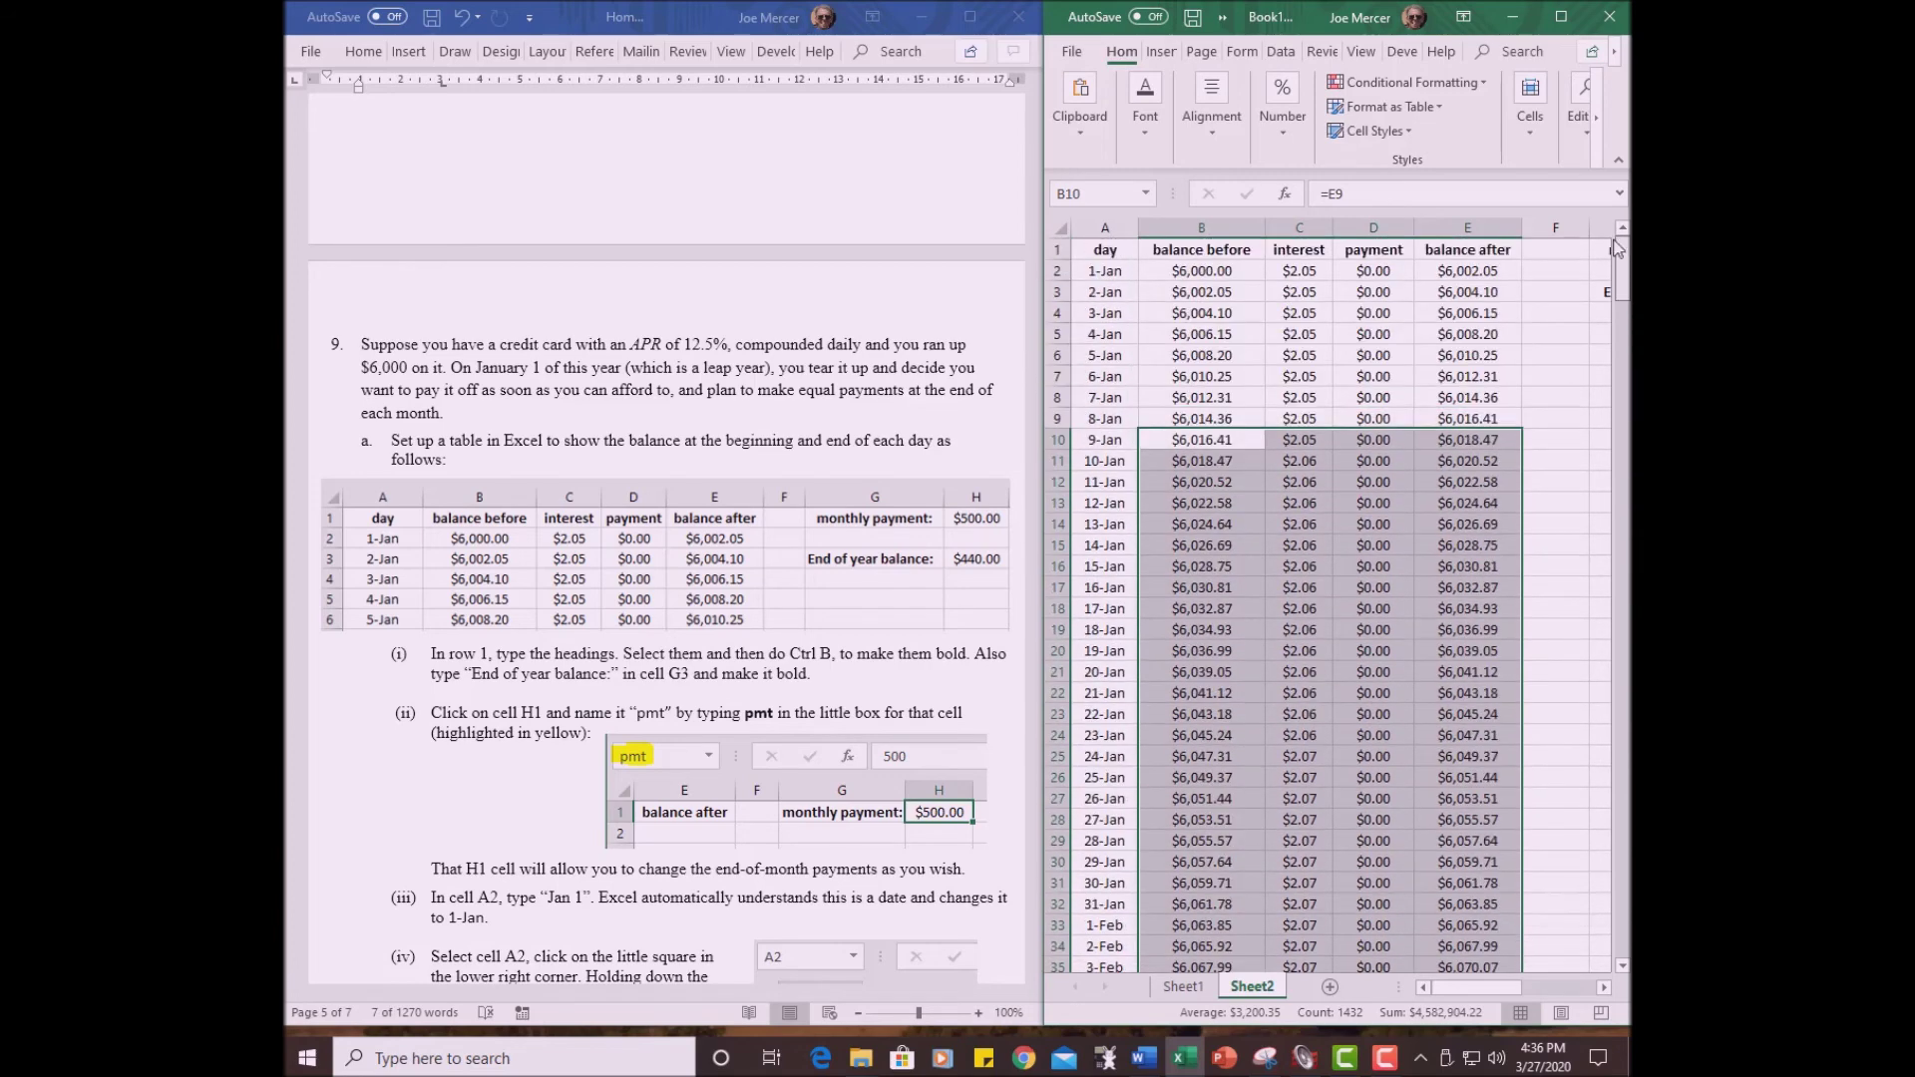
{"action": "left_click", "coordinate": [1342, 521]}
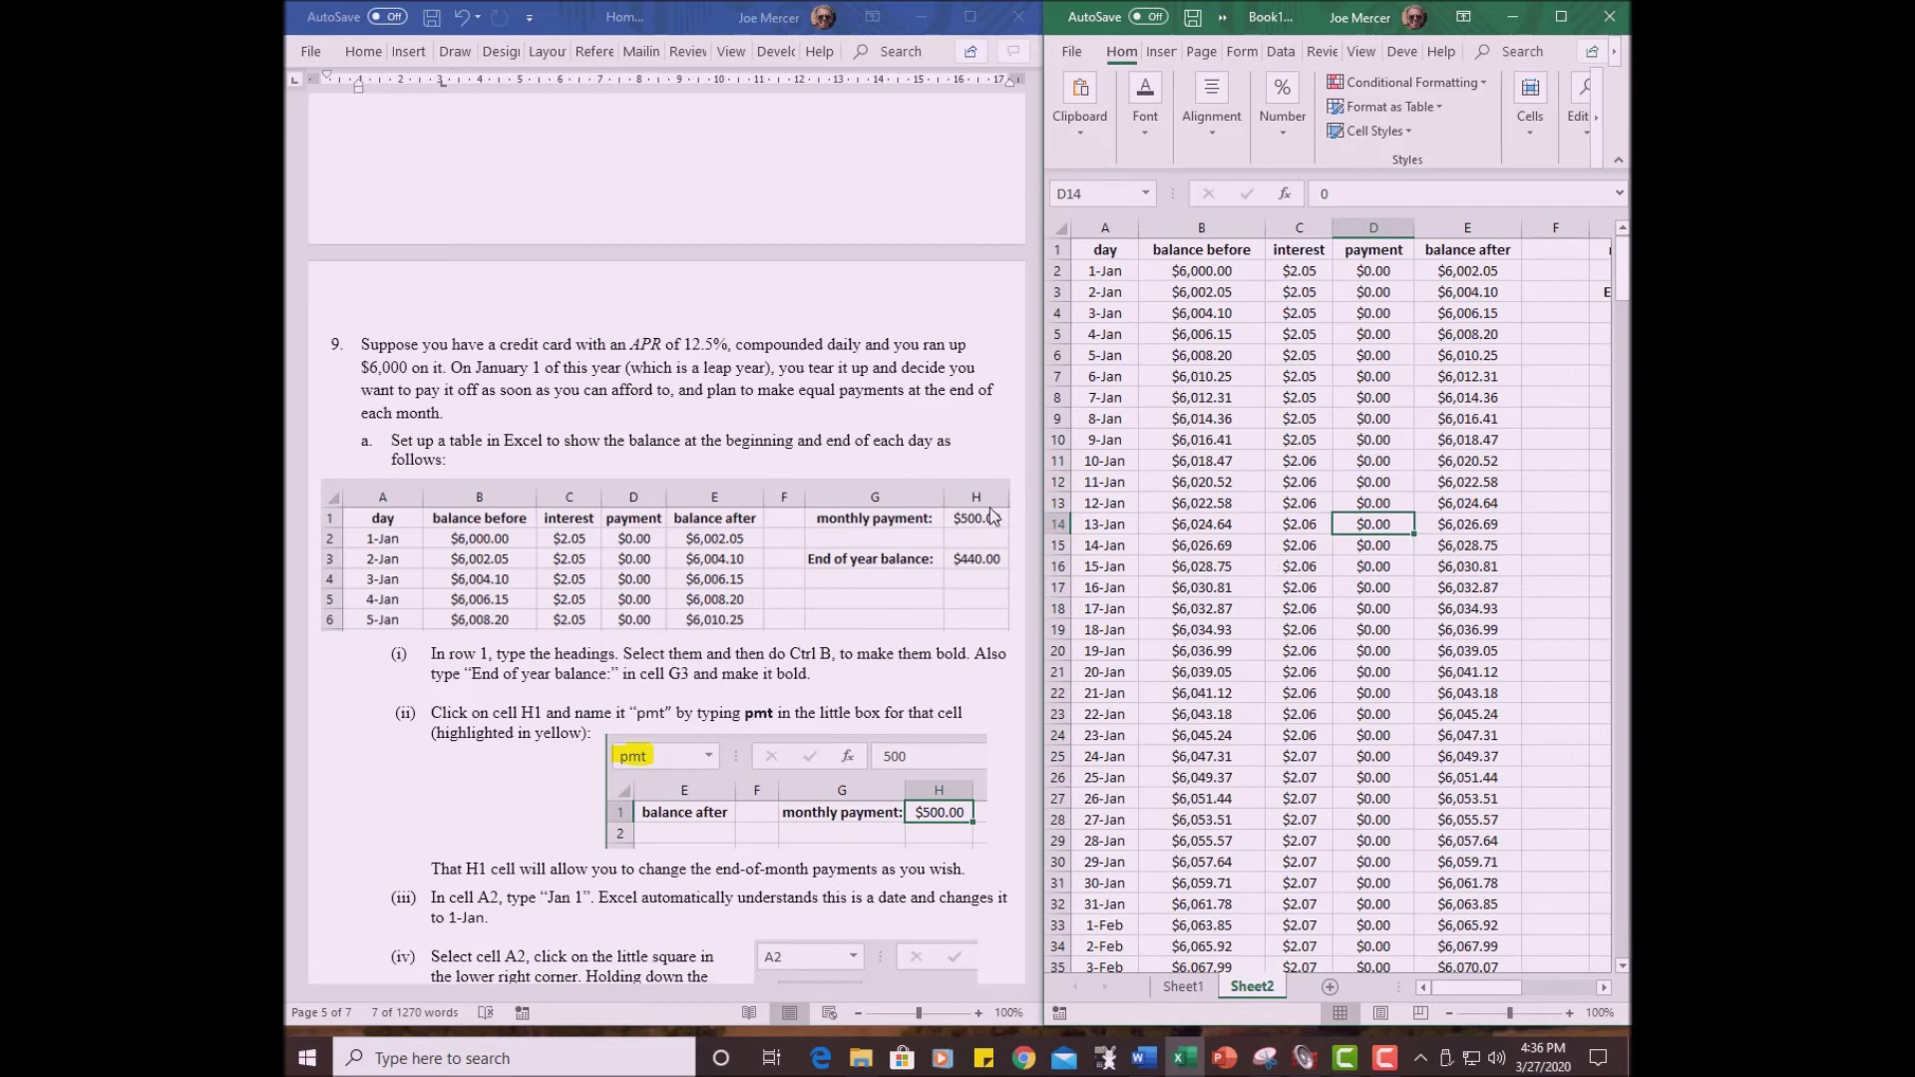
- Enter 500 in H1 (pmt) as the monthly payment, then check the 31-Jan payment cell
{"action": "left_click", "coordinate": [983, 431]}
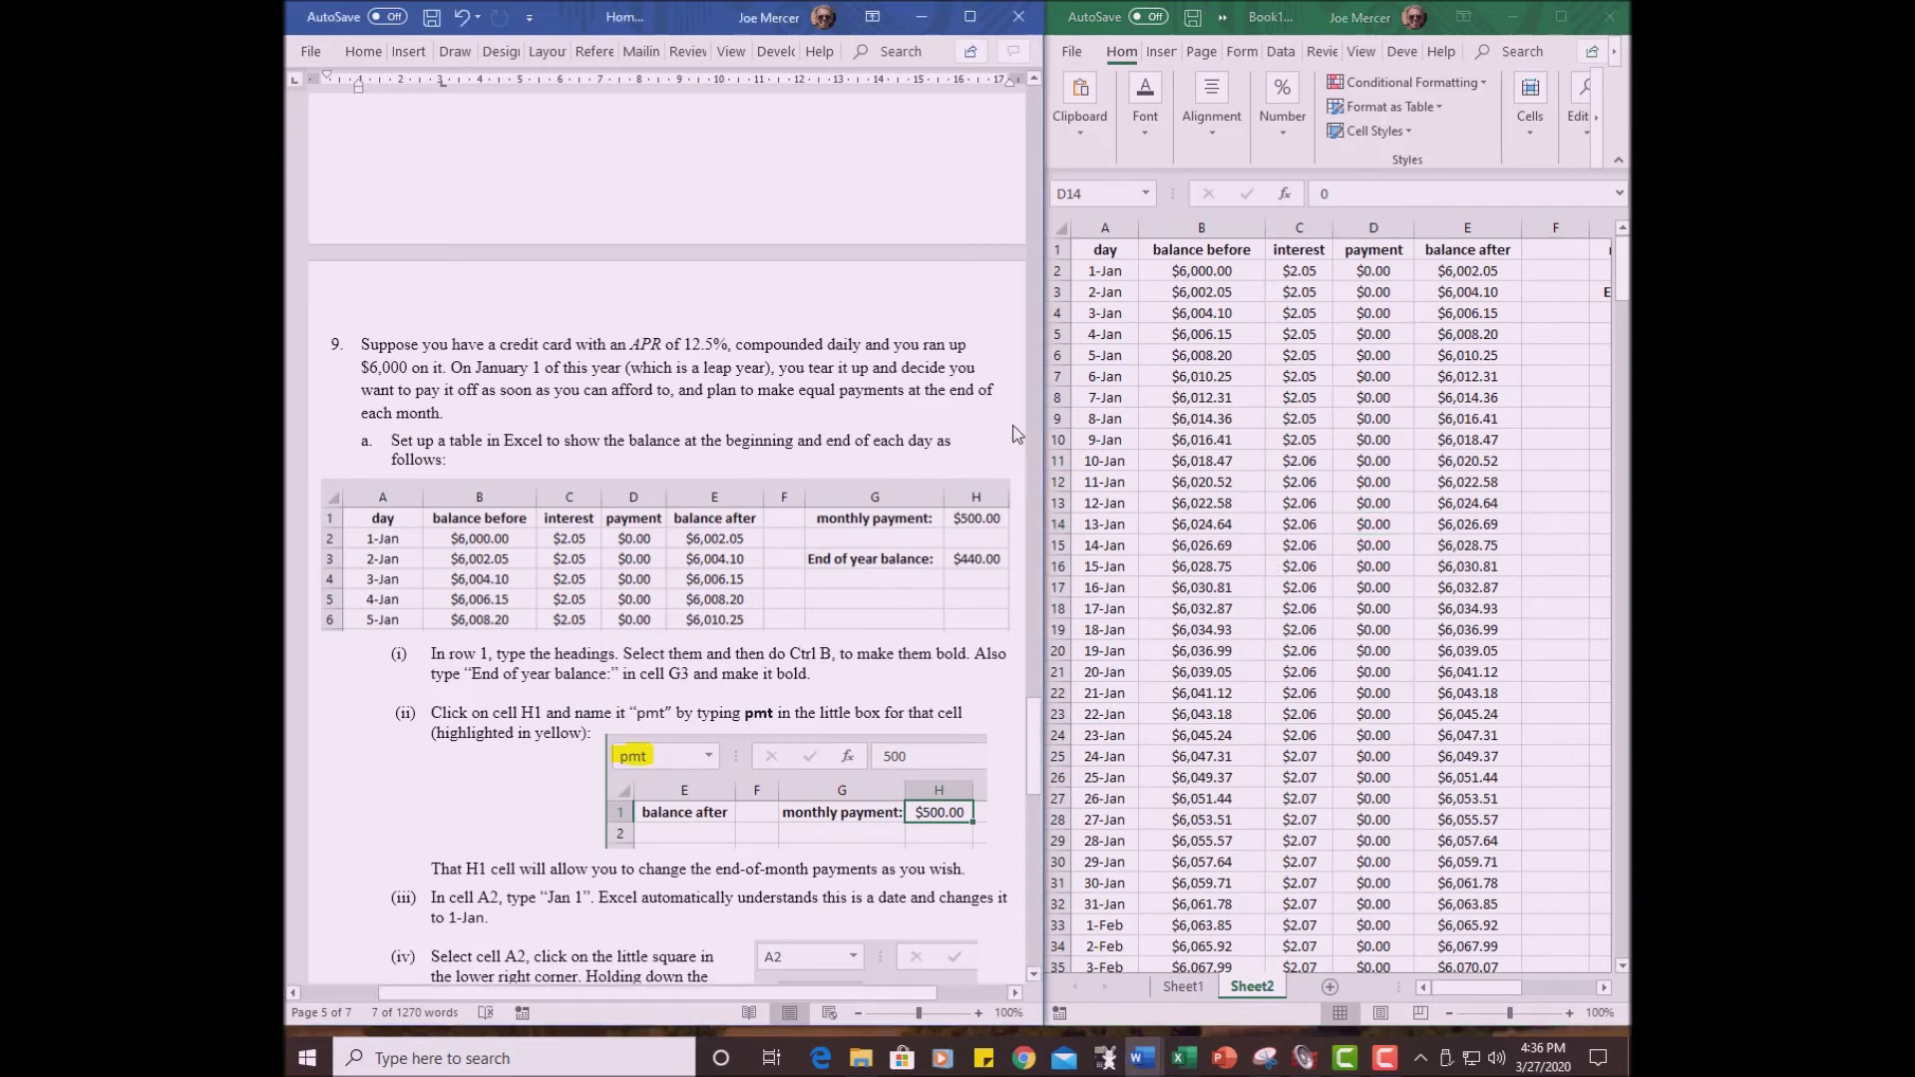
{"action": "left_click_drag", "start_coordinate": [1038, 453], "coordinate": [1031, 862]}
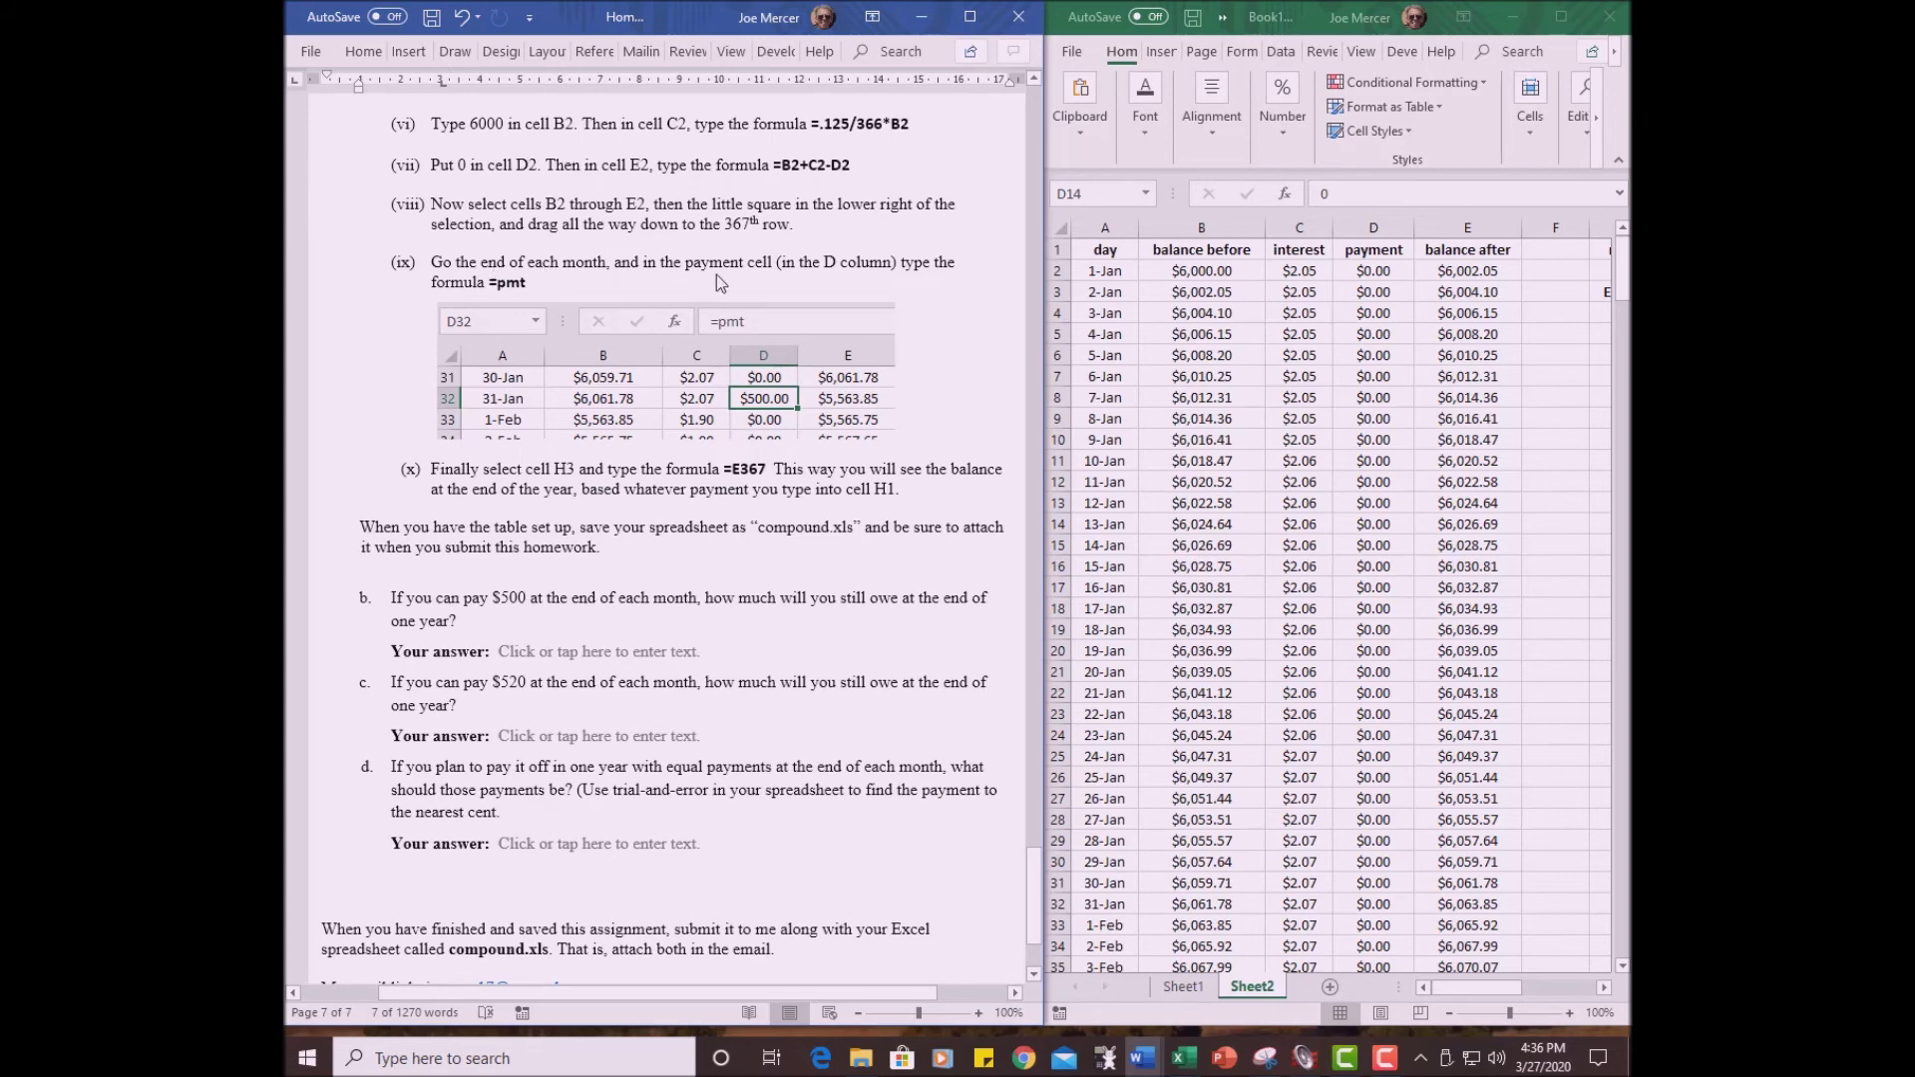
{"action": "left_click", "coordinate": [1374, 229]}
{"action": "left_click", "coordinate": [1374, 228]}
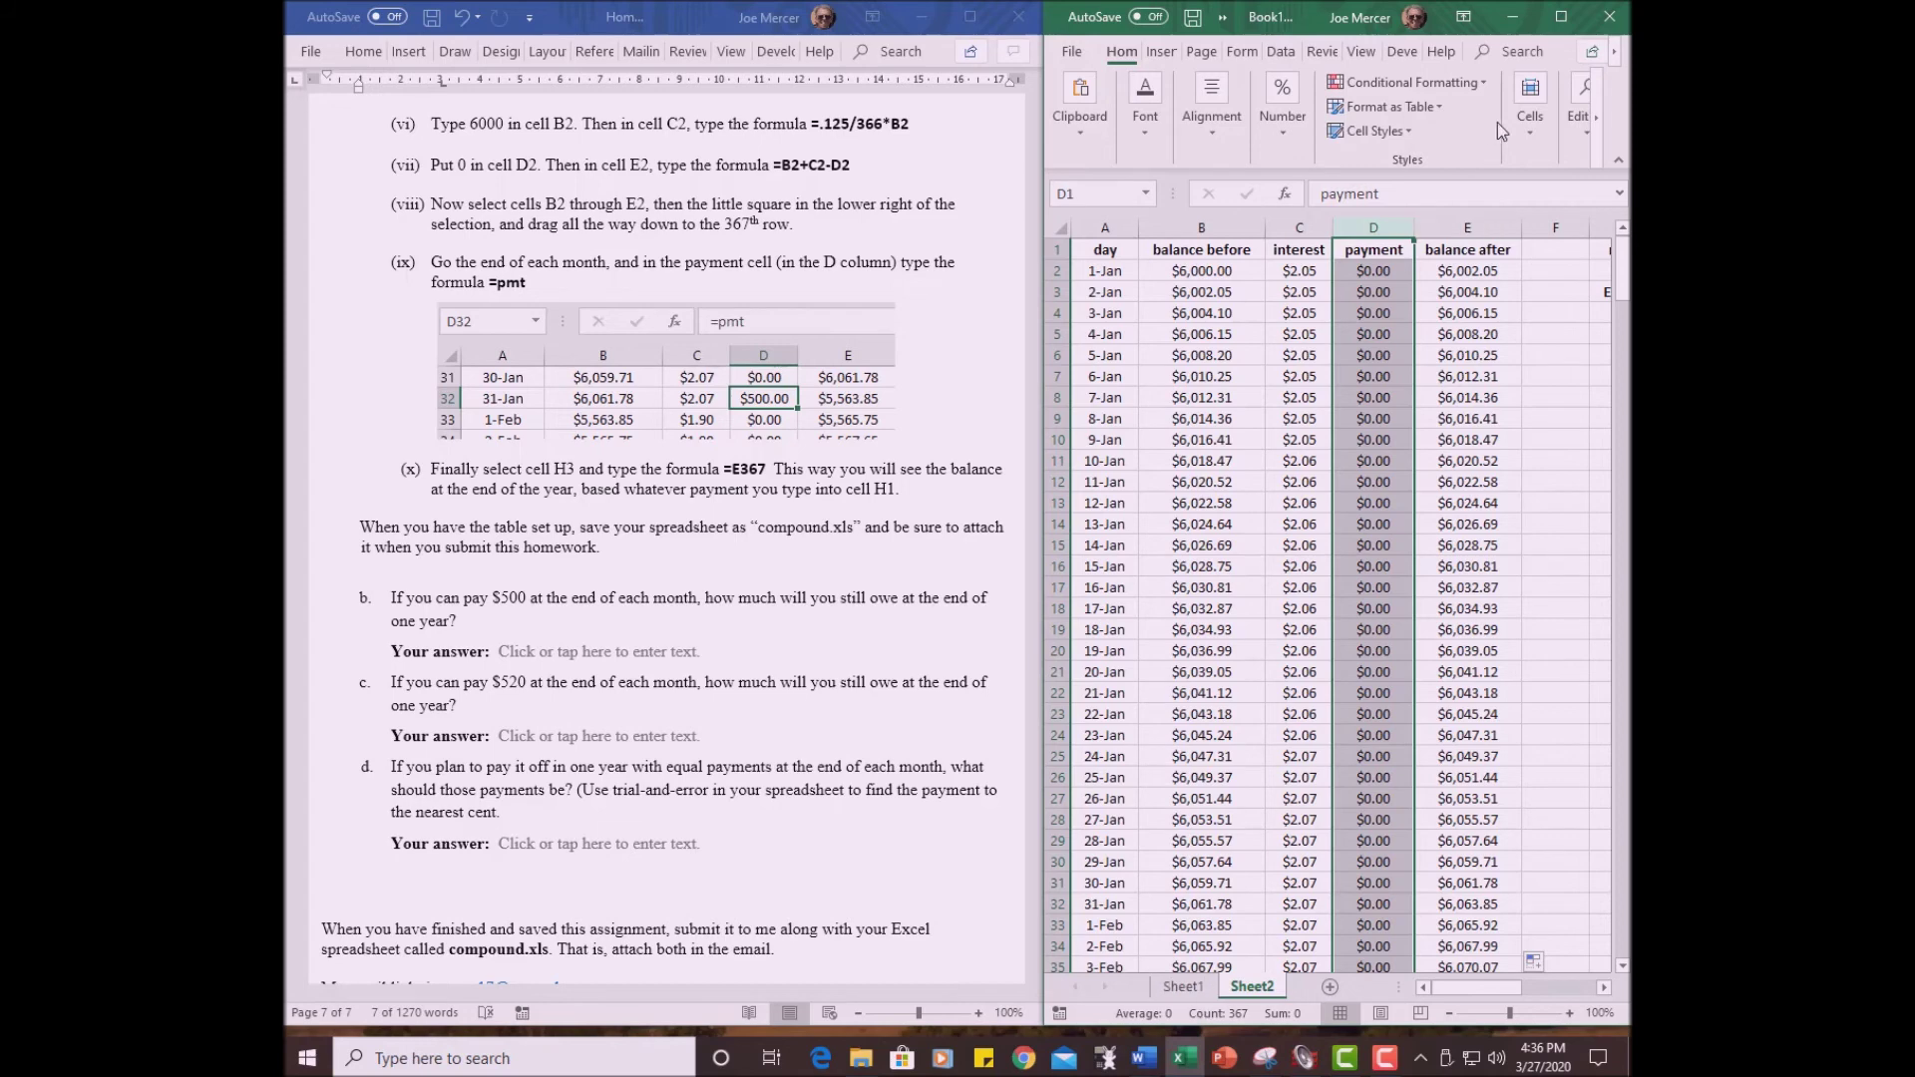
{"action": "left_click", "coordinate": [1562, 18]}
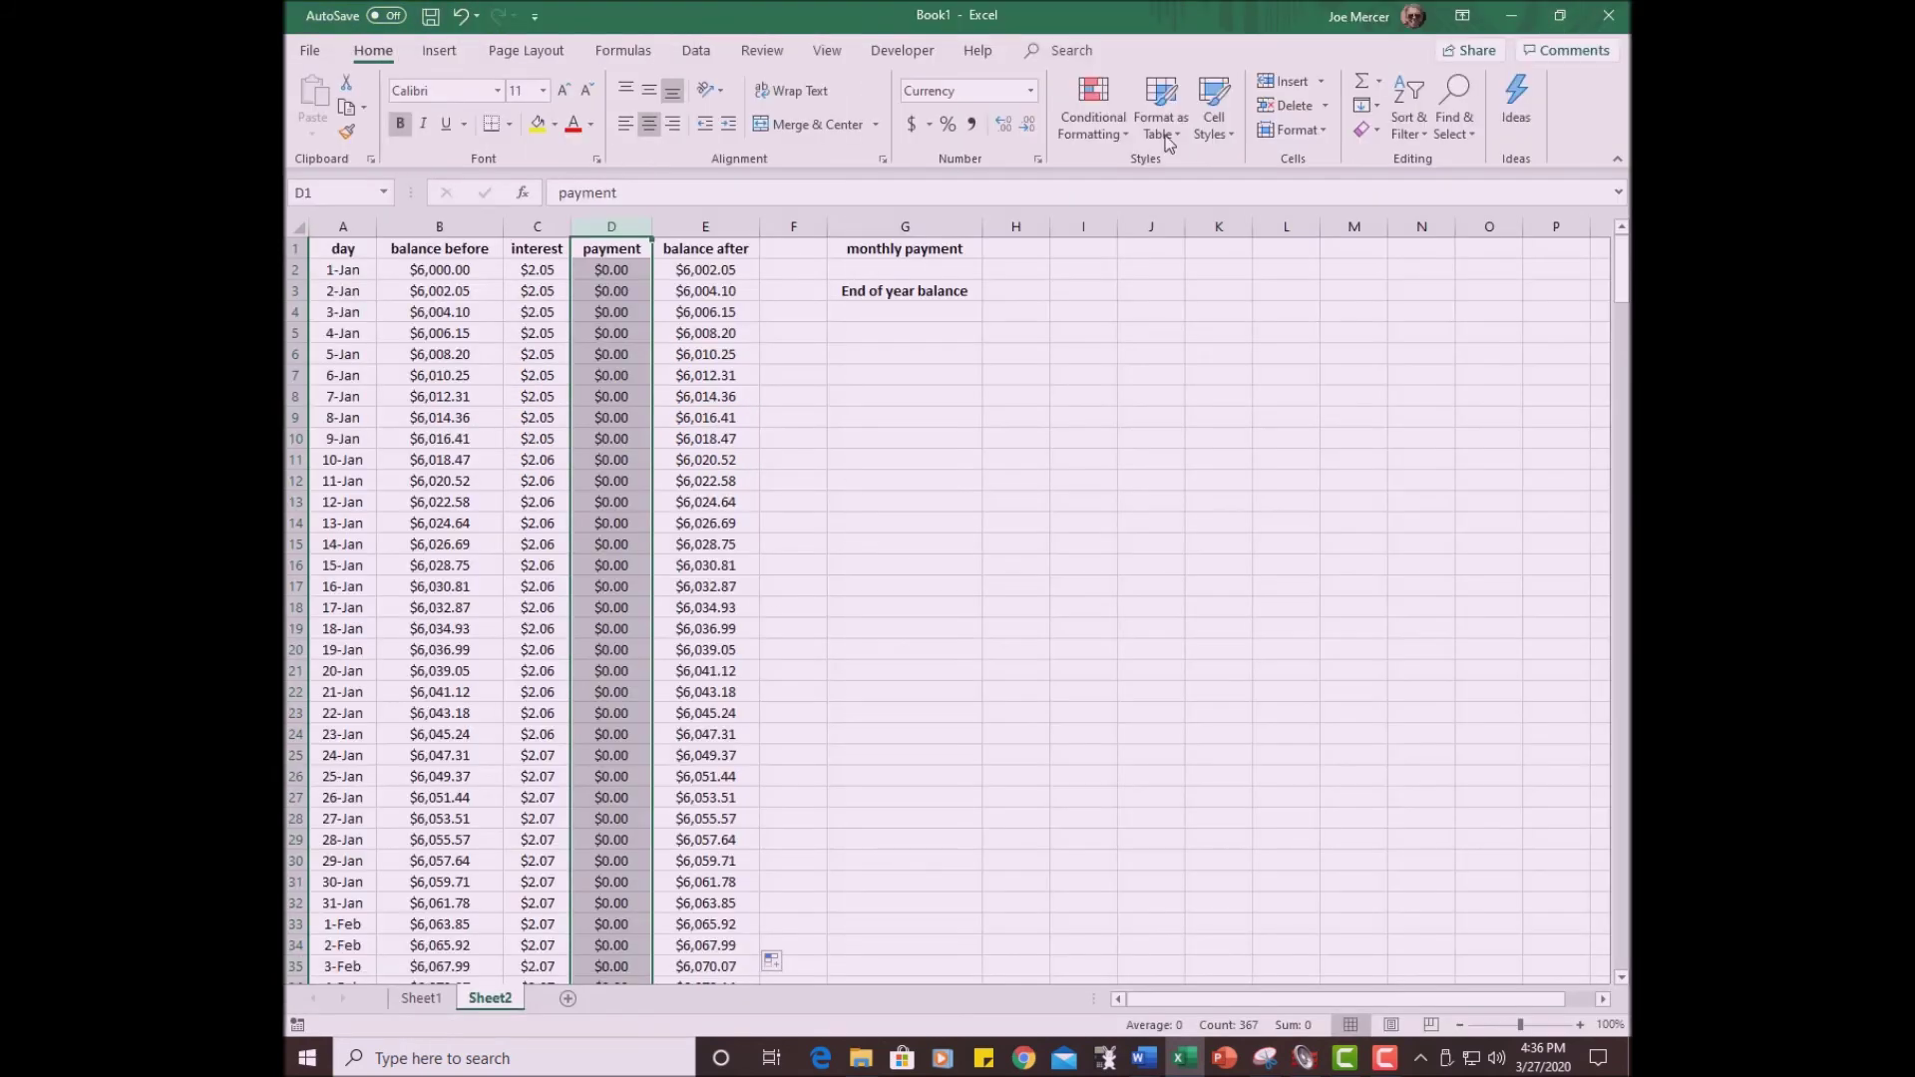
{"action": "left_click", "coordinate": [1011, 251]}
{"action": "type", "text": "500"}
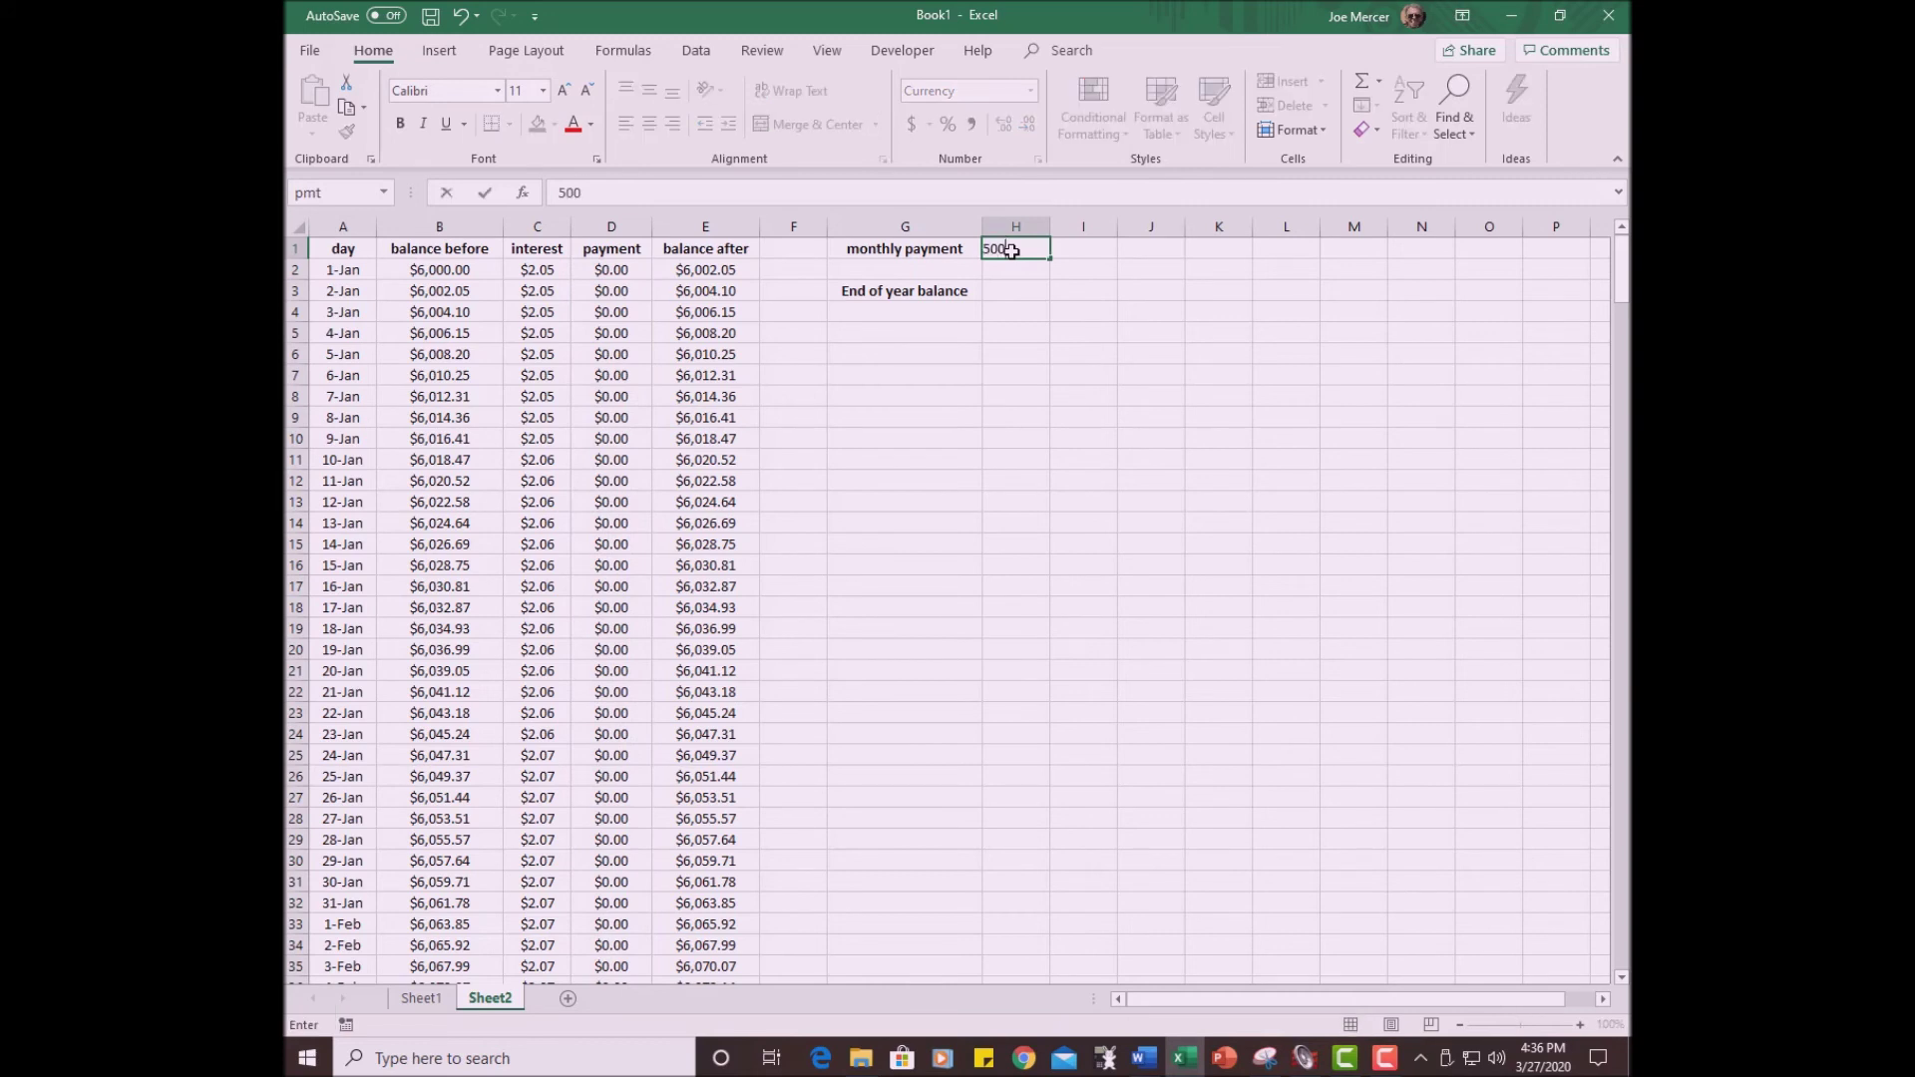
{"action": "key", "text": "Return"}
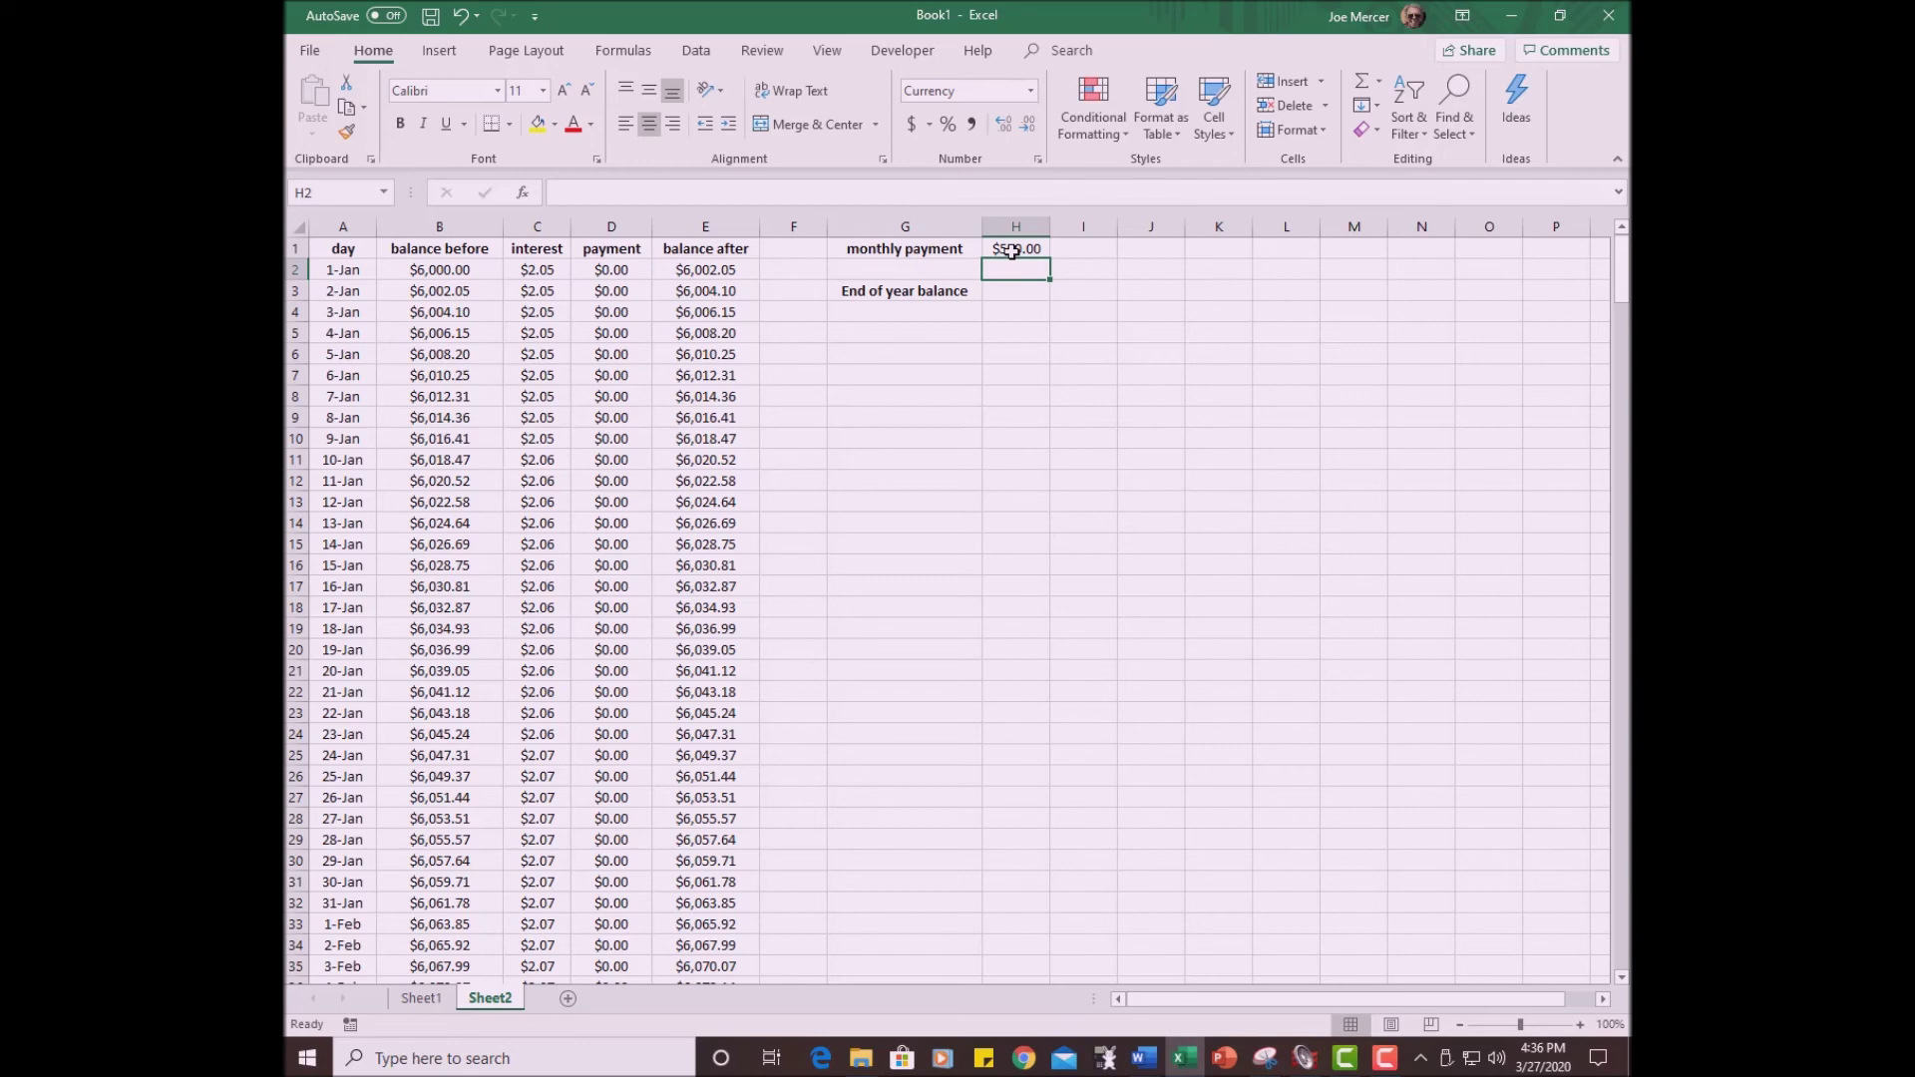
{"action": "left_click", "coordinate": [1561, 17]}
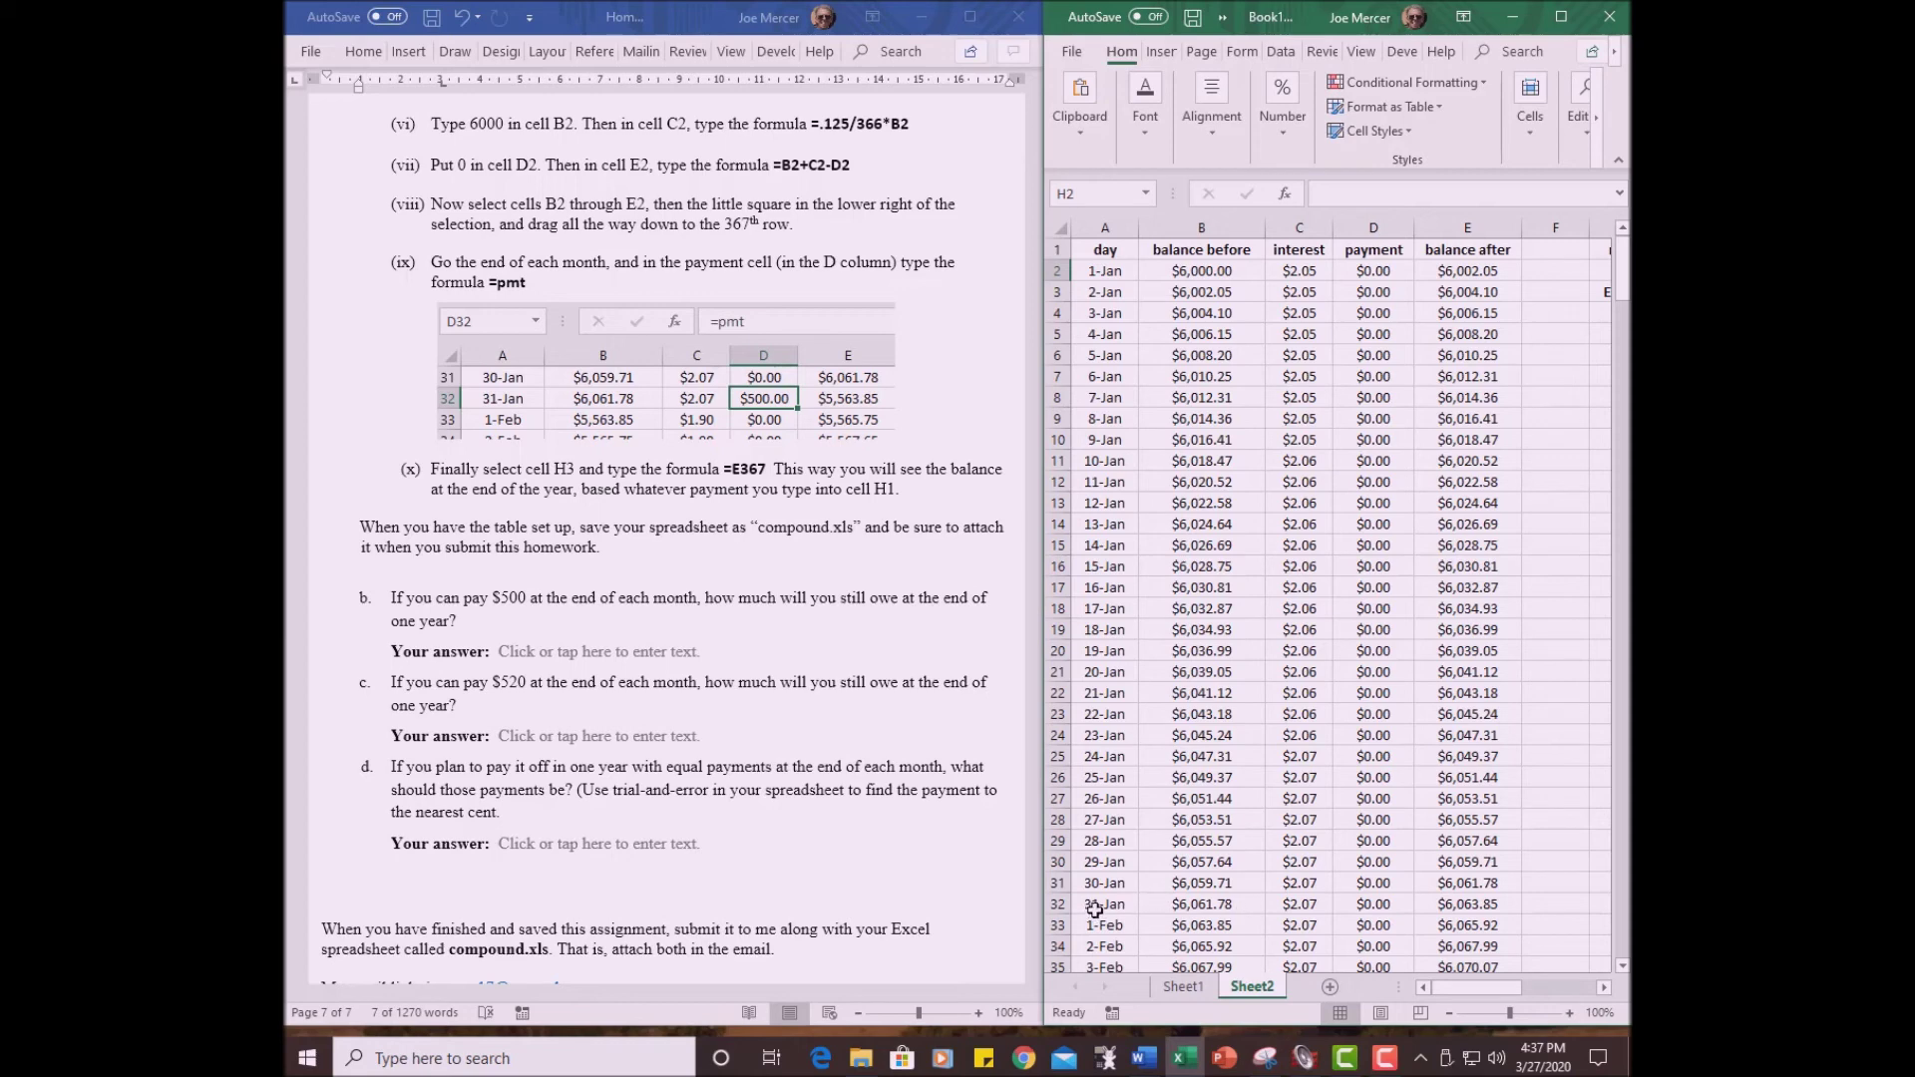
{"action": "left_click", "coordinate": [1373, 906]}
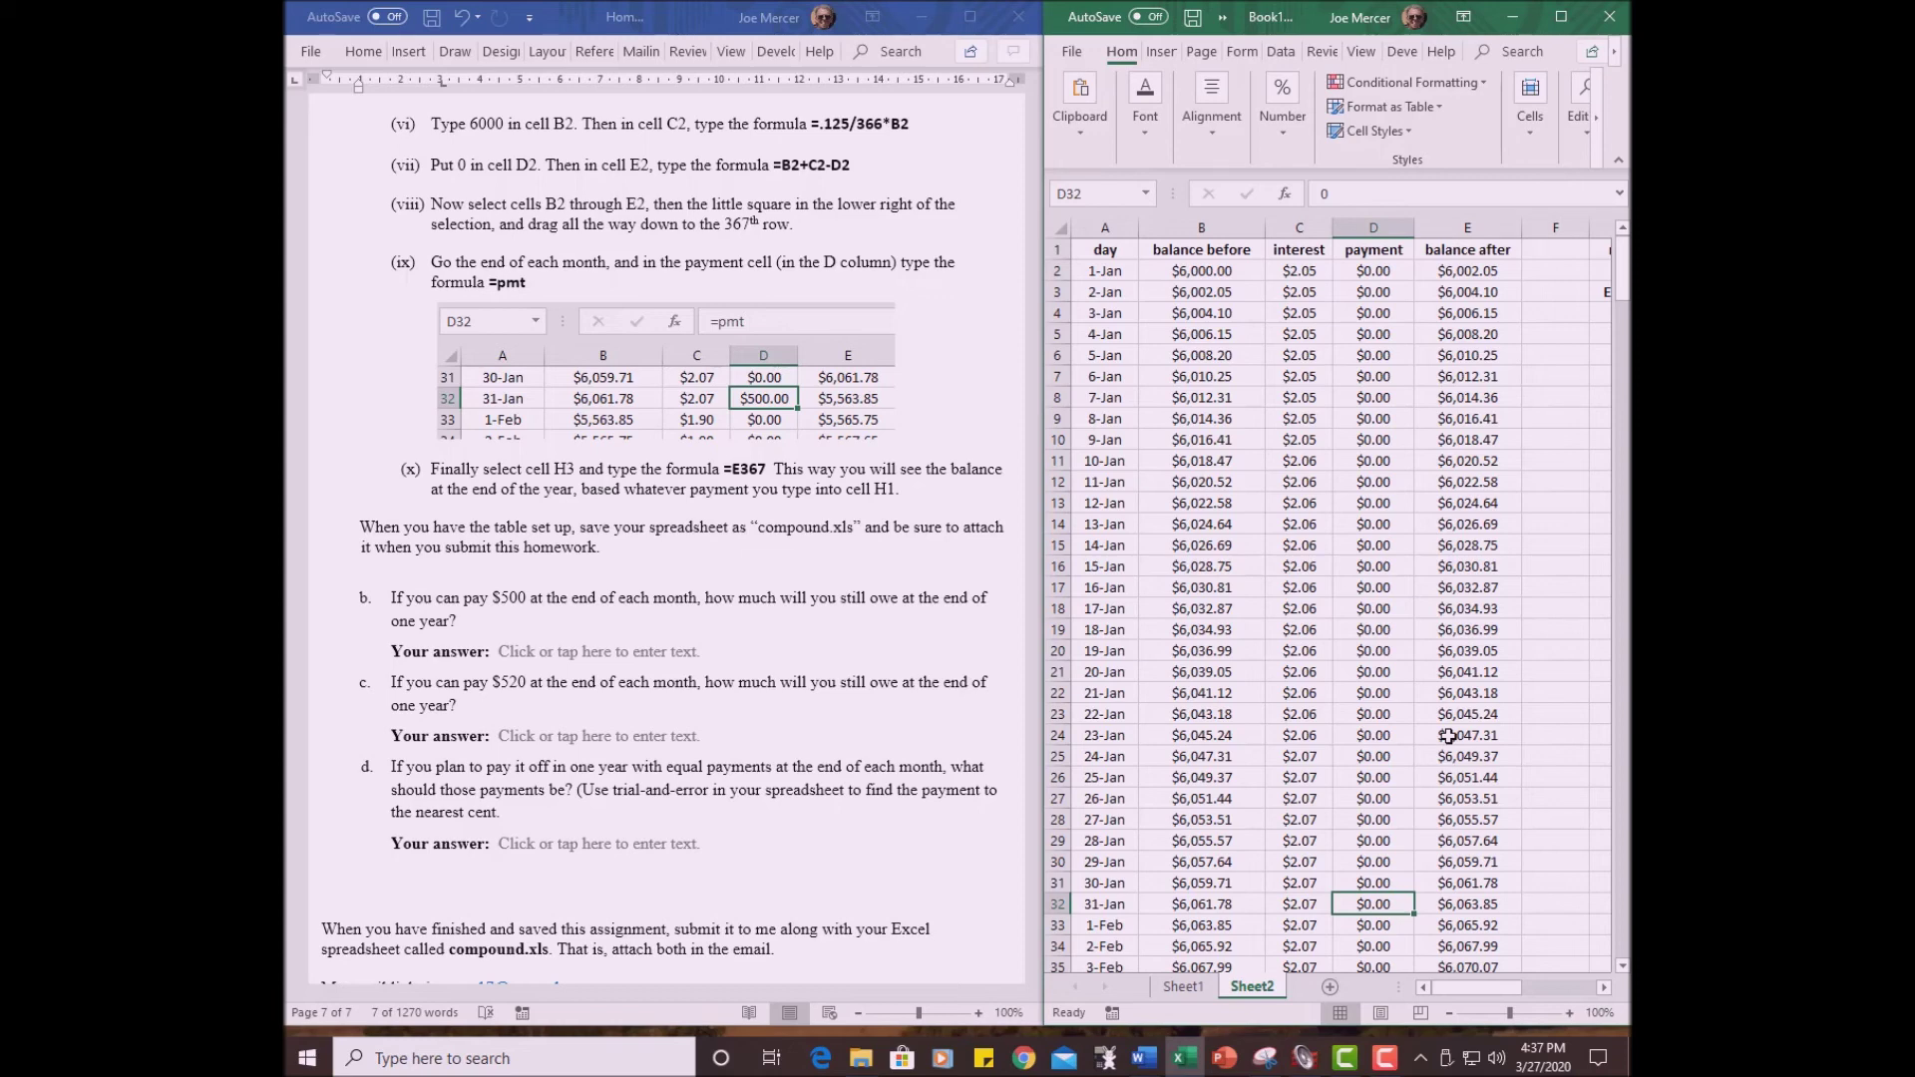
- Enter =pmt as the 31-Jan, 29-Feb (D61) and 31-Mar (D92) payments
{"action": "type", "text": "=p"}
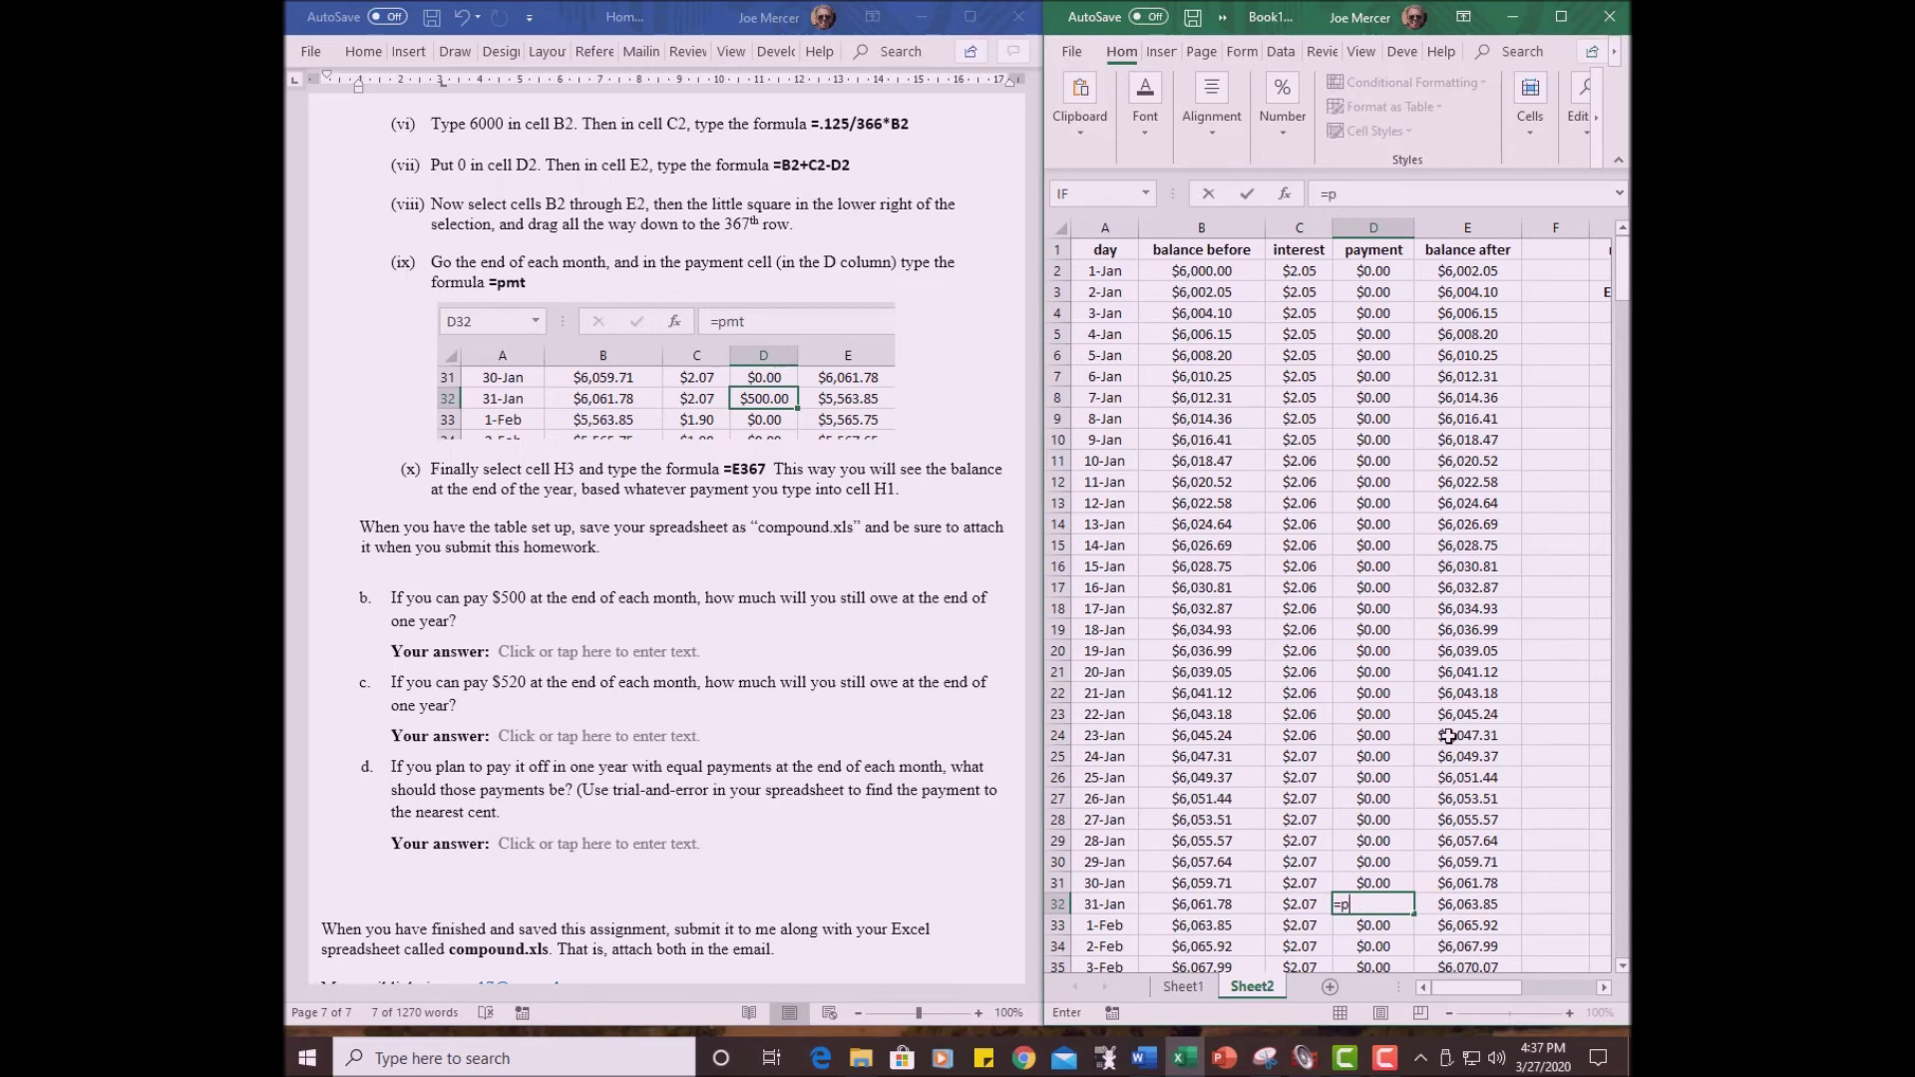
{"action": "type", "text": "mt"}
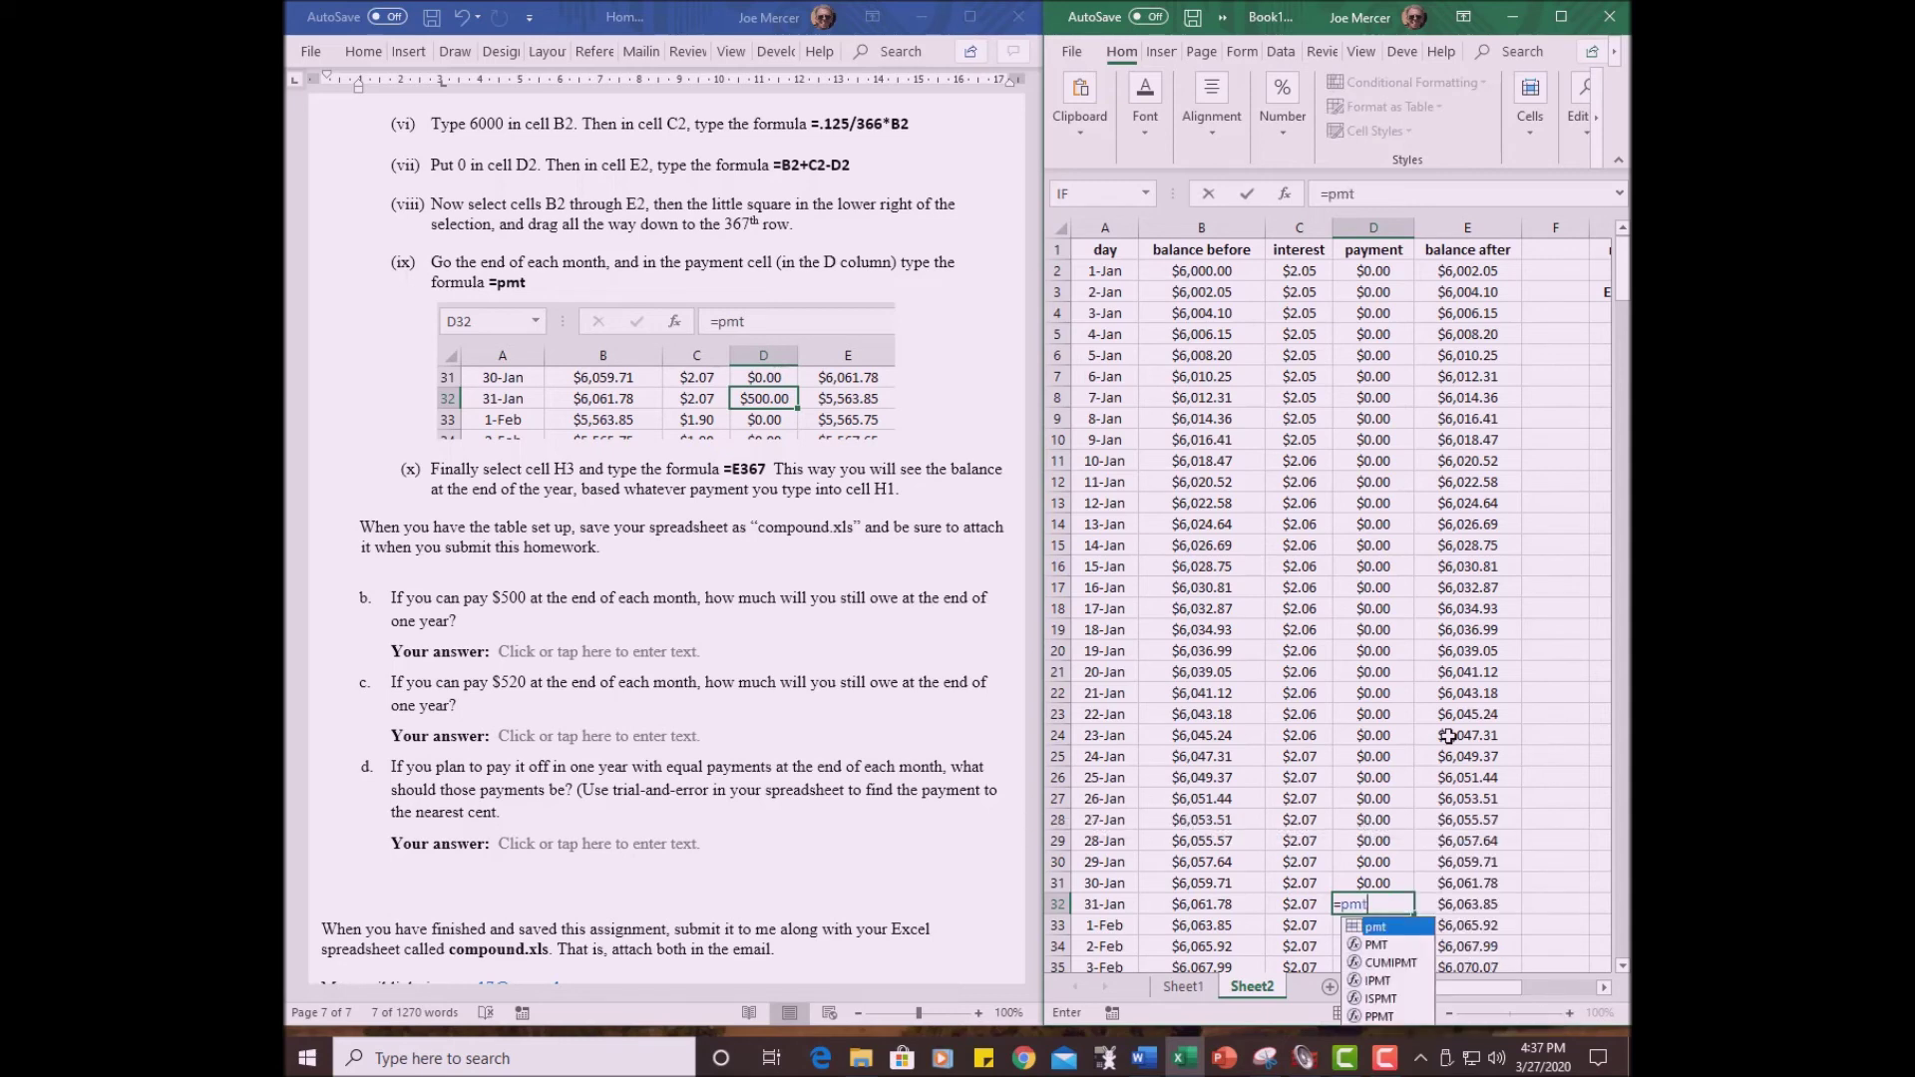
{"action": "key", "text": "Return"}
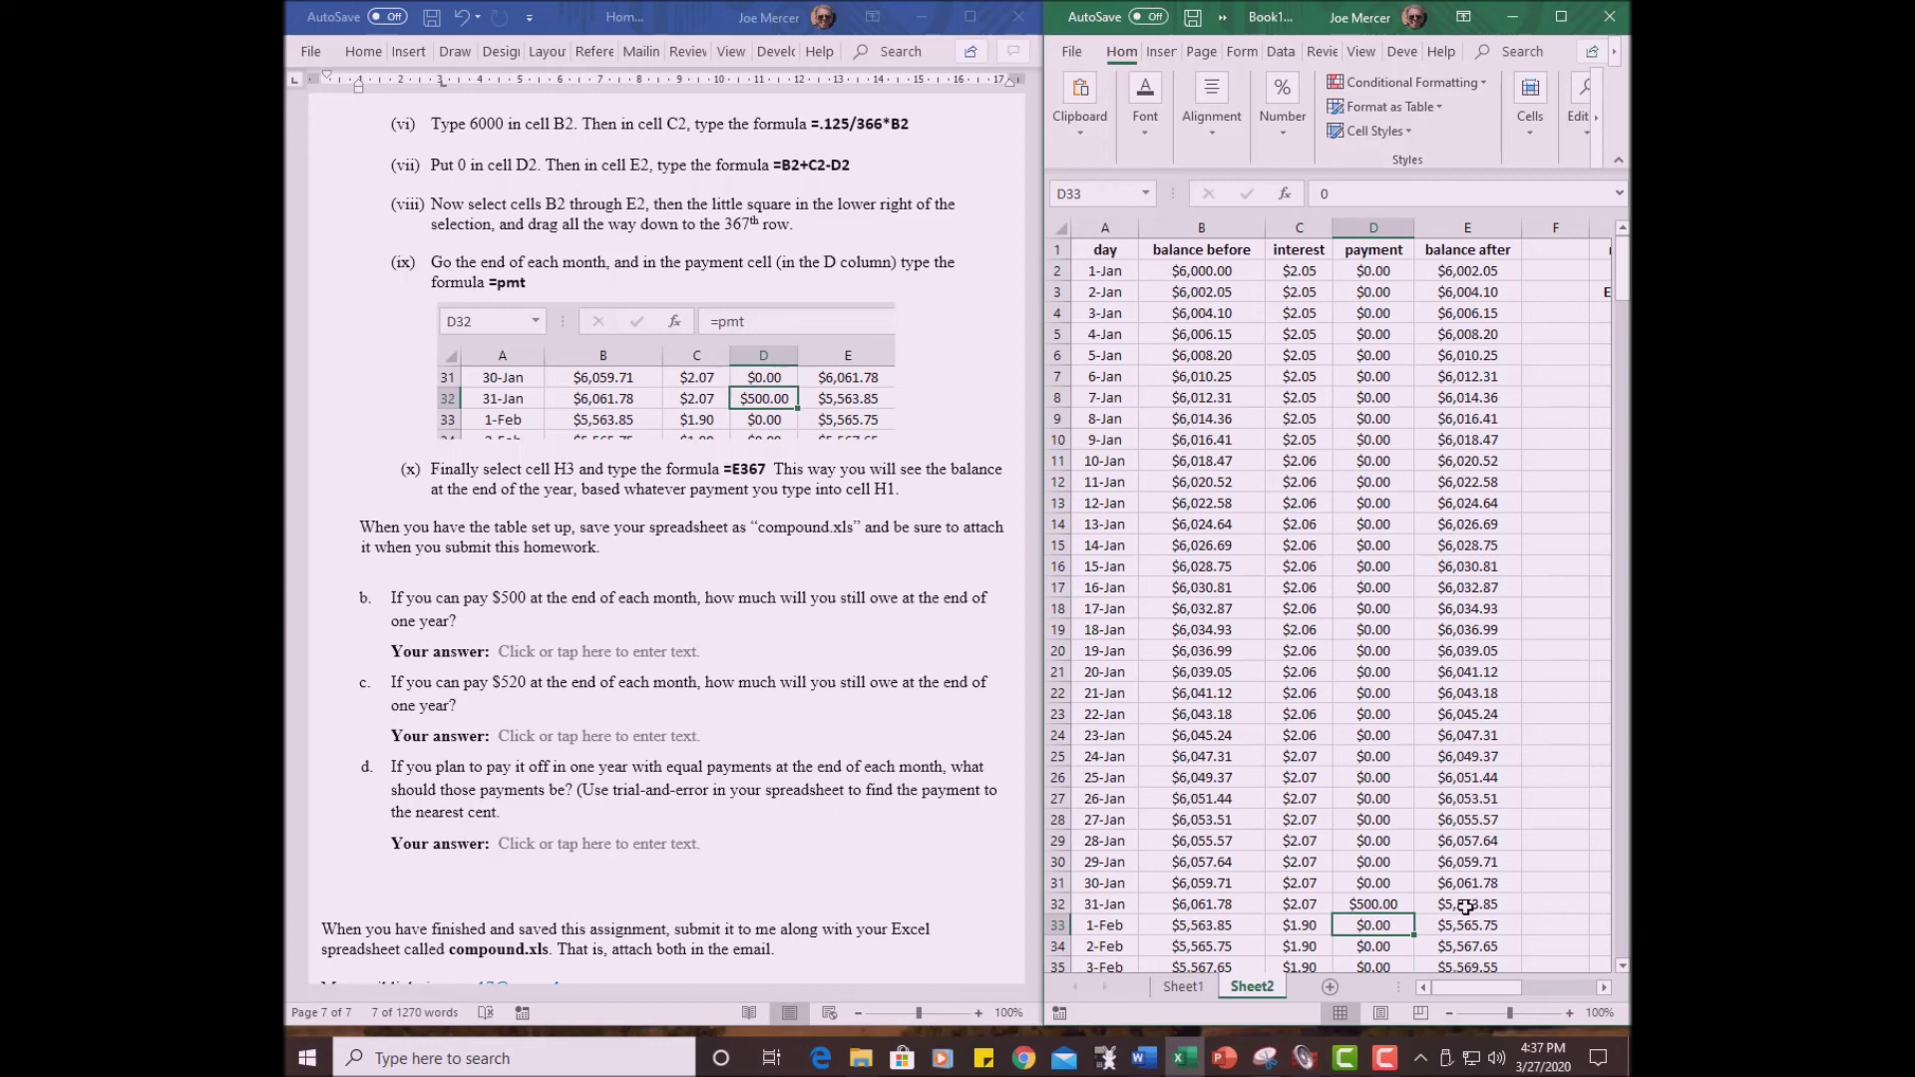
{"action": "scroll", "coordinate": [1464, 906], "scroll_direction": "down", "scroll_amount": 1}
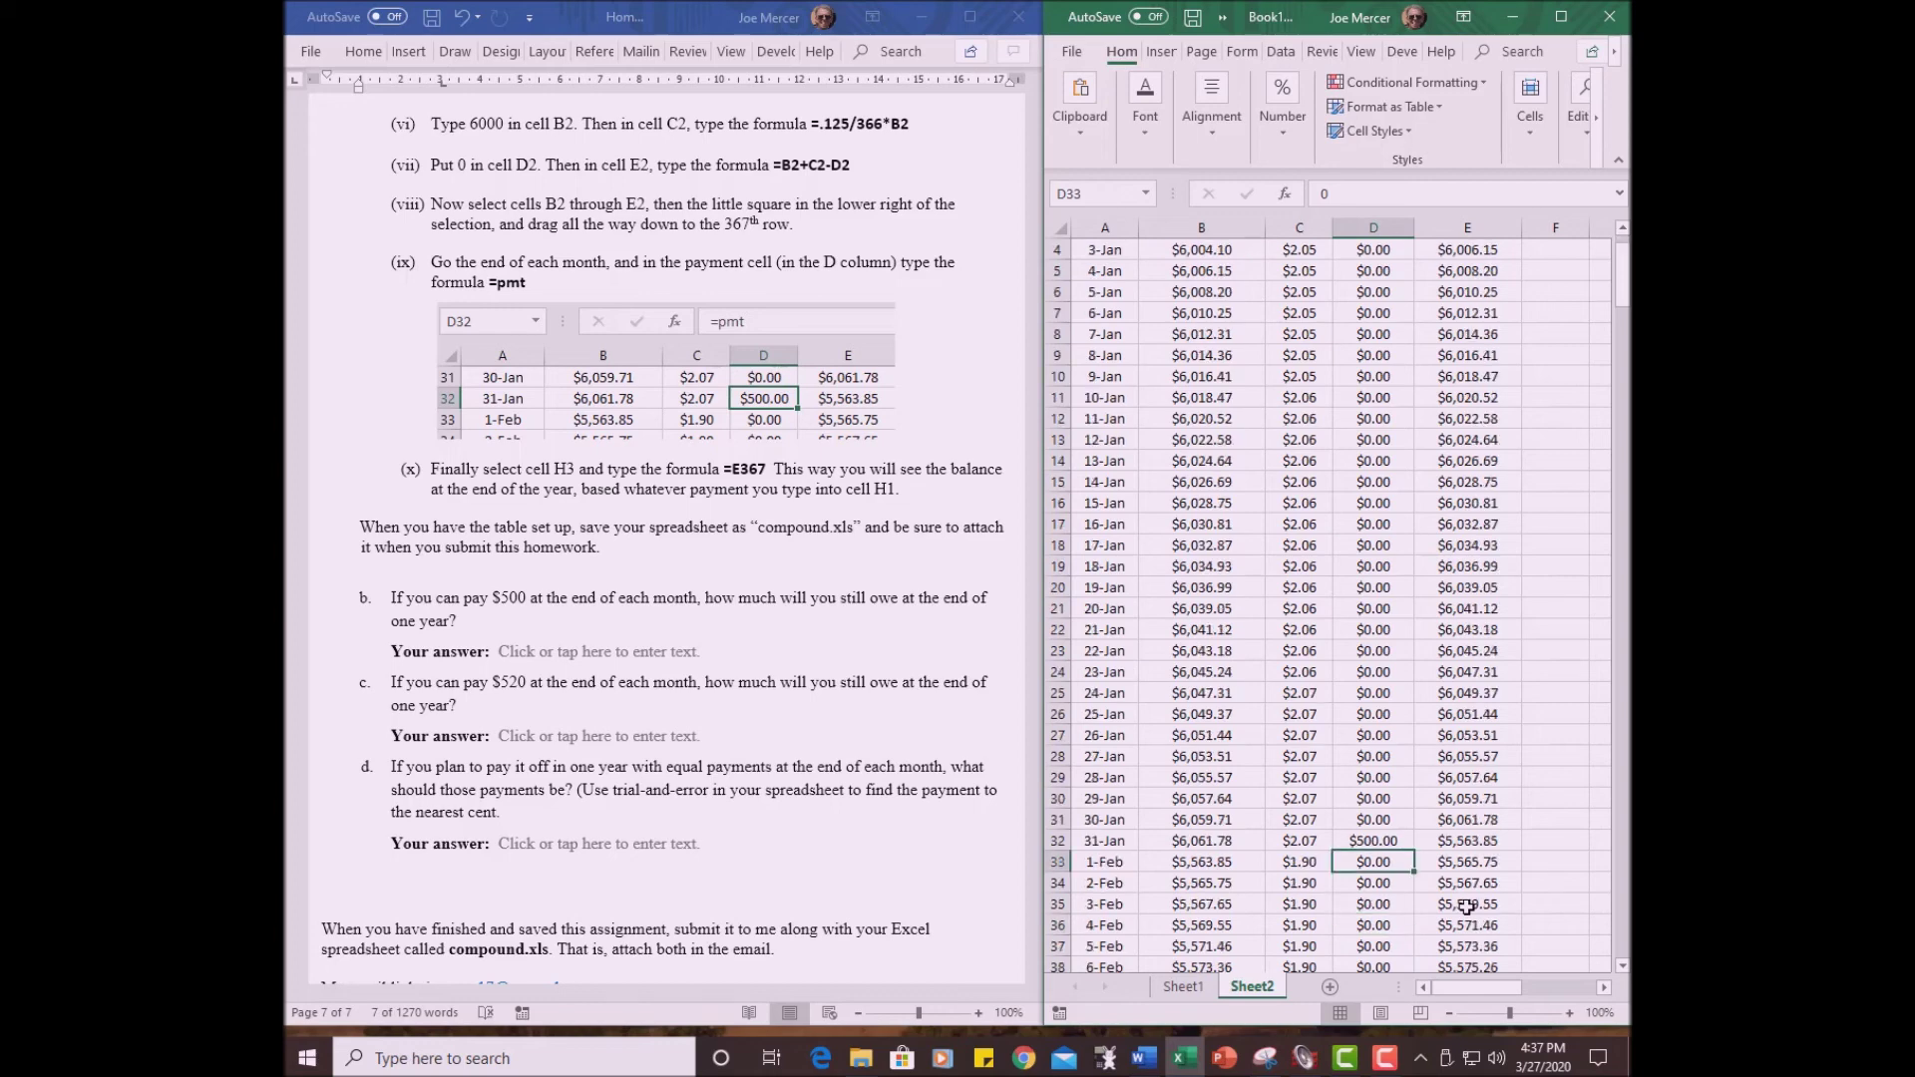
{"action": "scroll", "coordinate": [1464, 906], "scroll_direction": "down", "scroll_amount": 10}
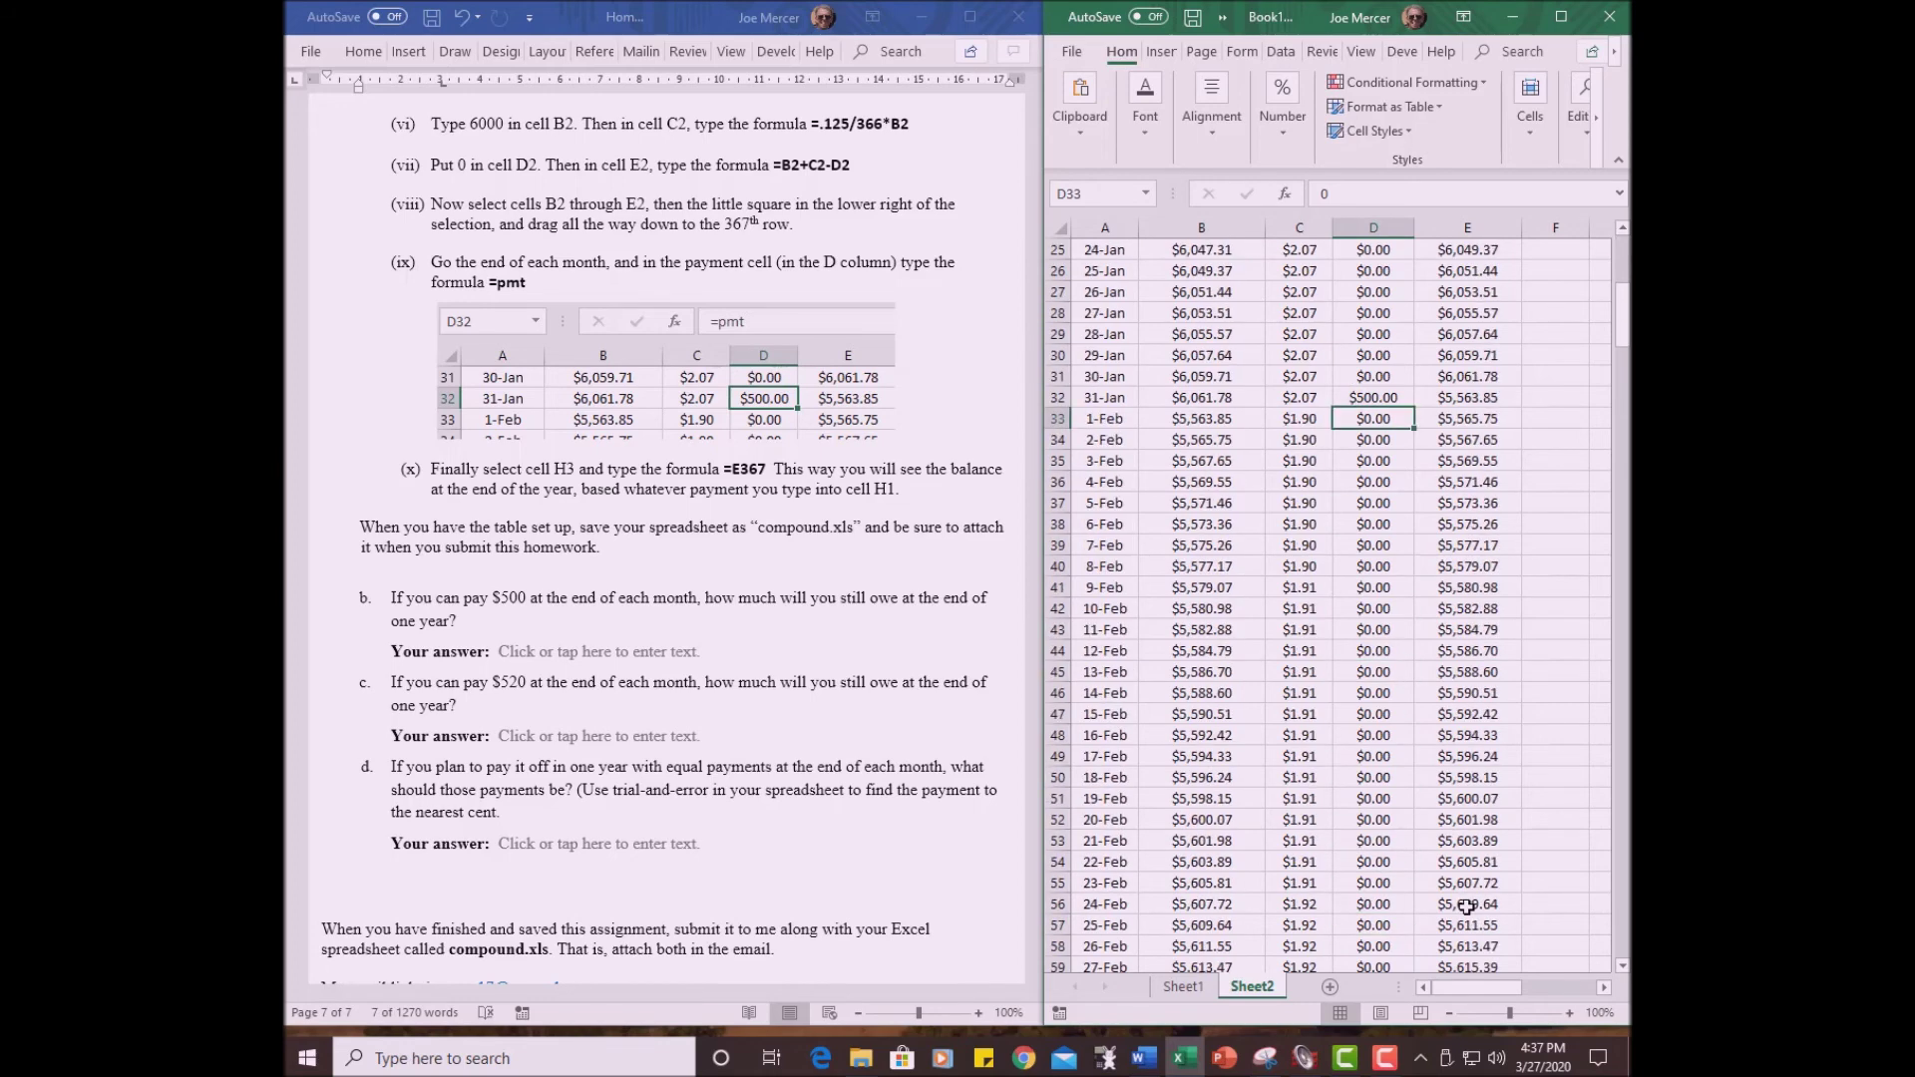
{"action": "scroll", "coordinate": [1465, 907], "scroll_direction": "down", "scroll_amount": 1}
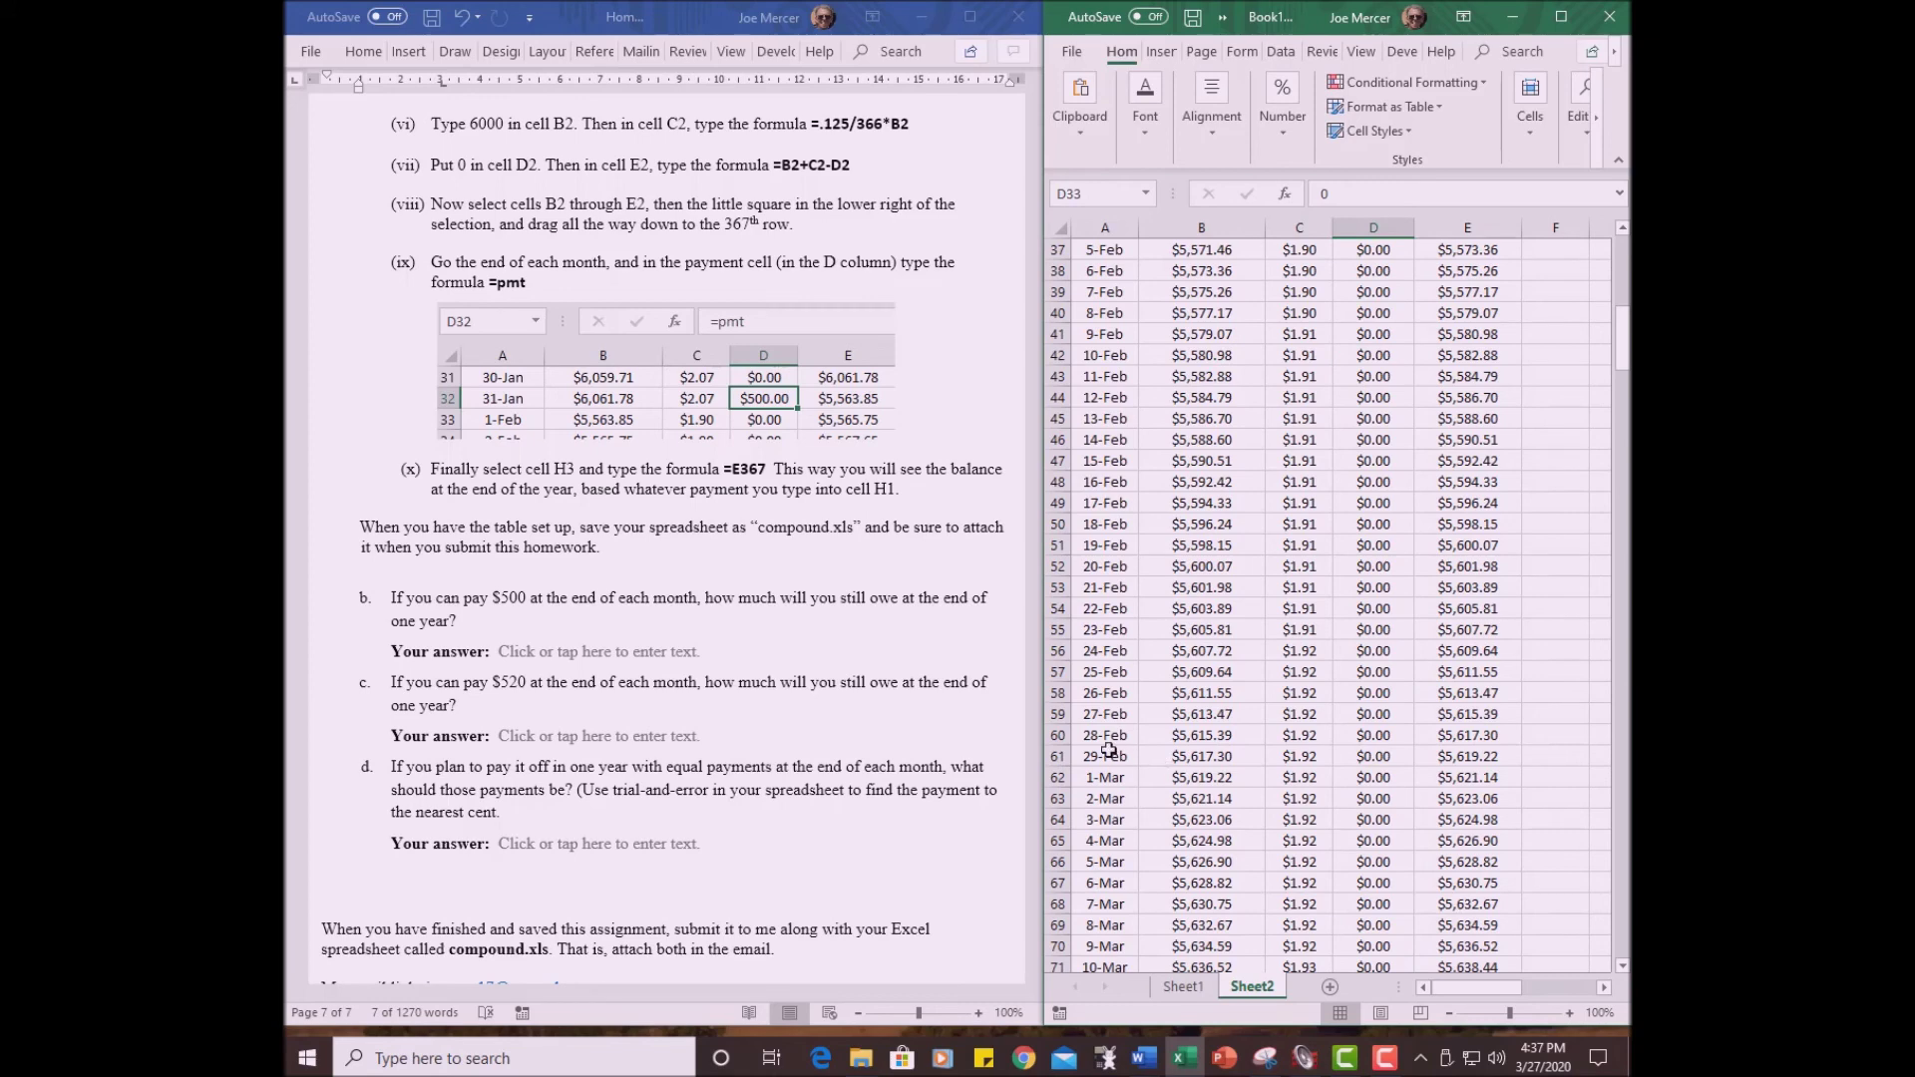
{"action": "left_click", "coordinate": [1374, 757]}
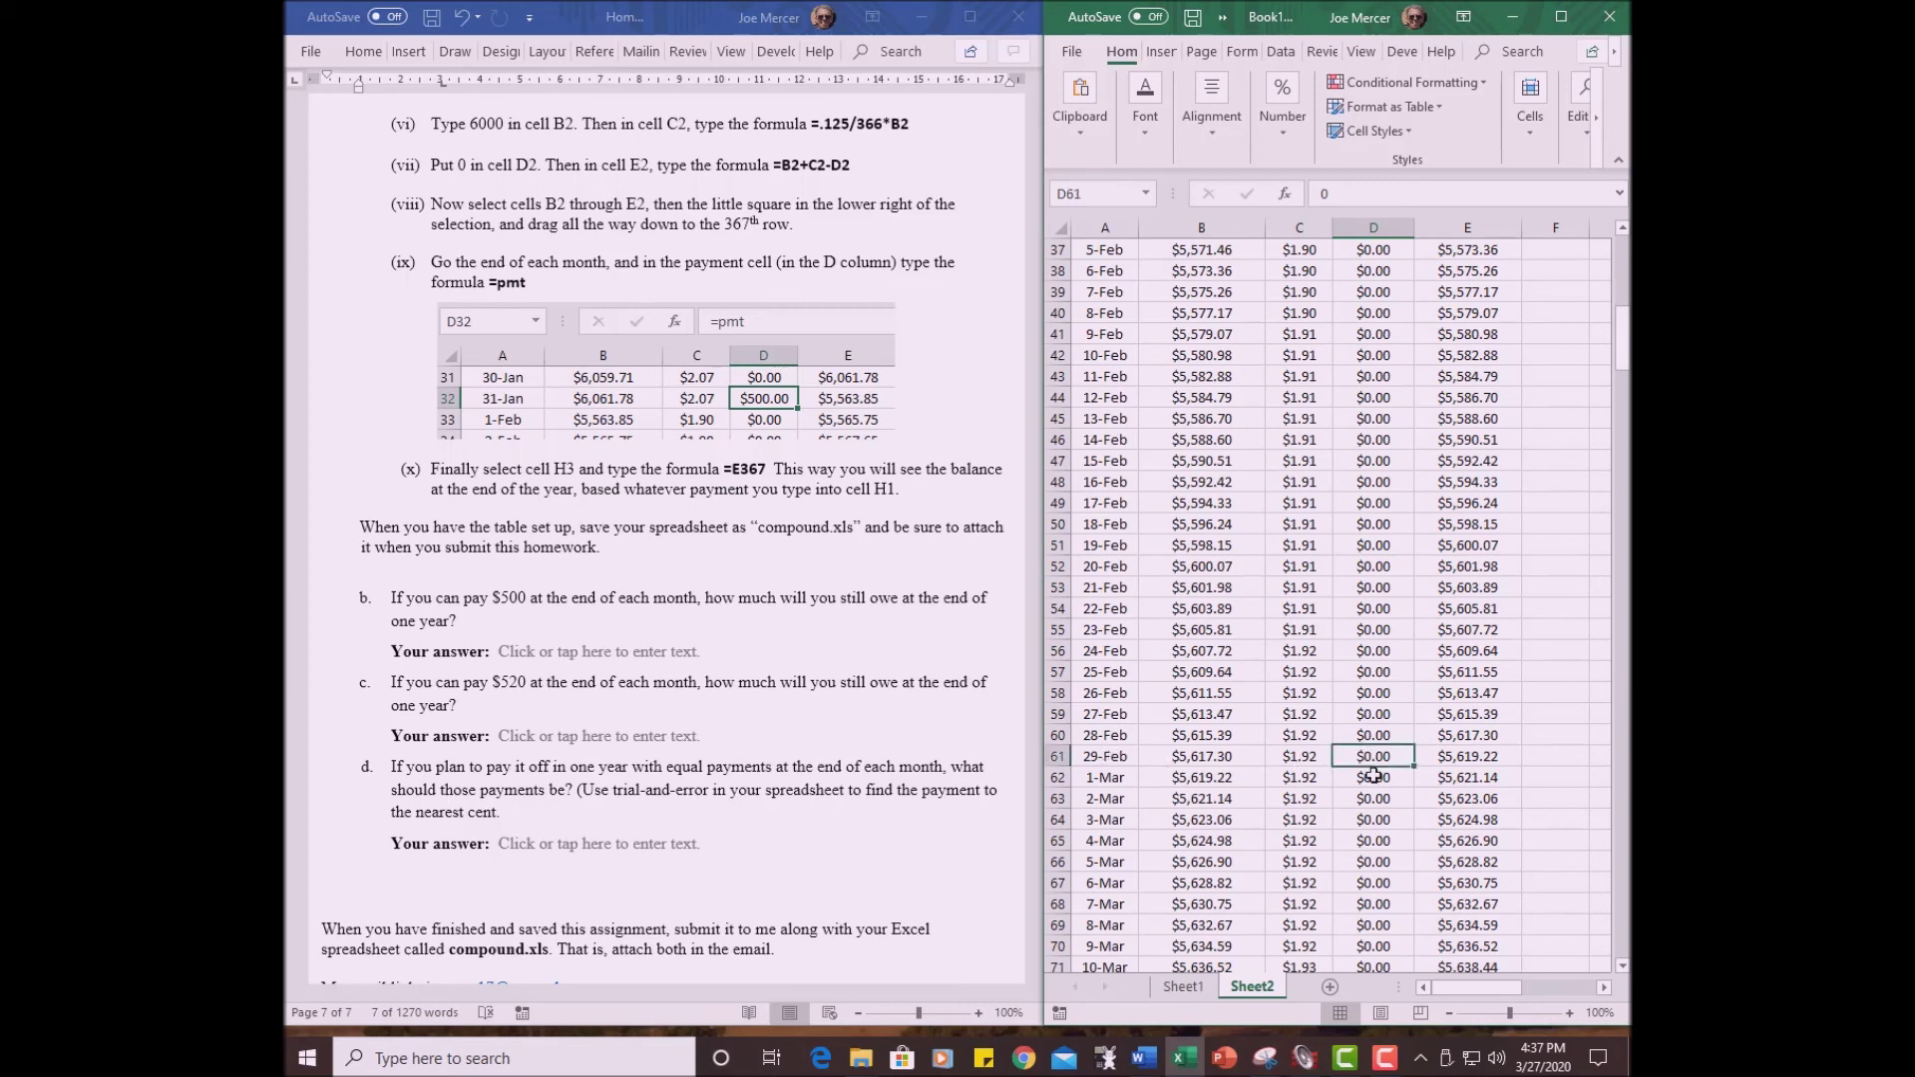
{"action": "type", "text": "="}
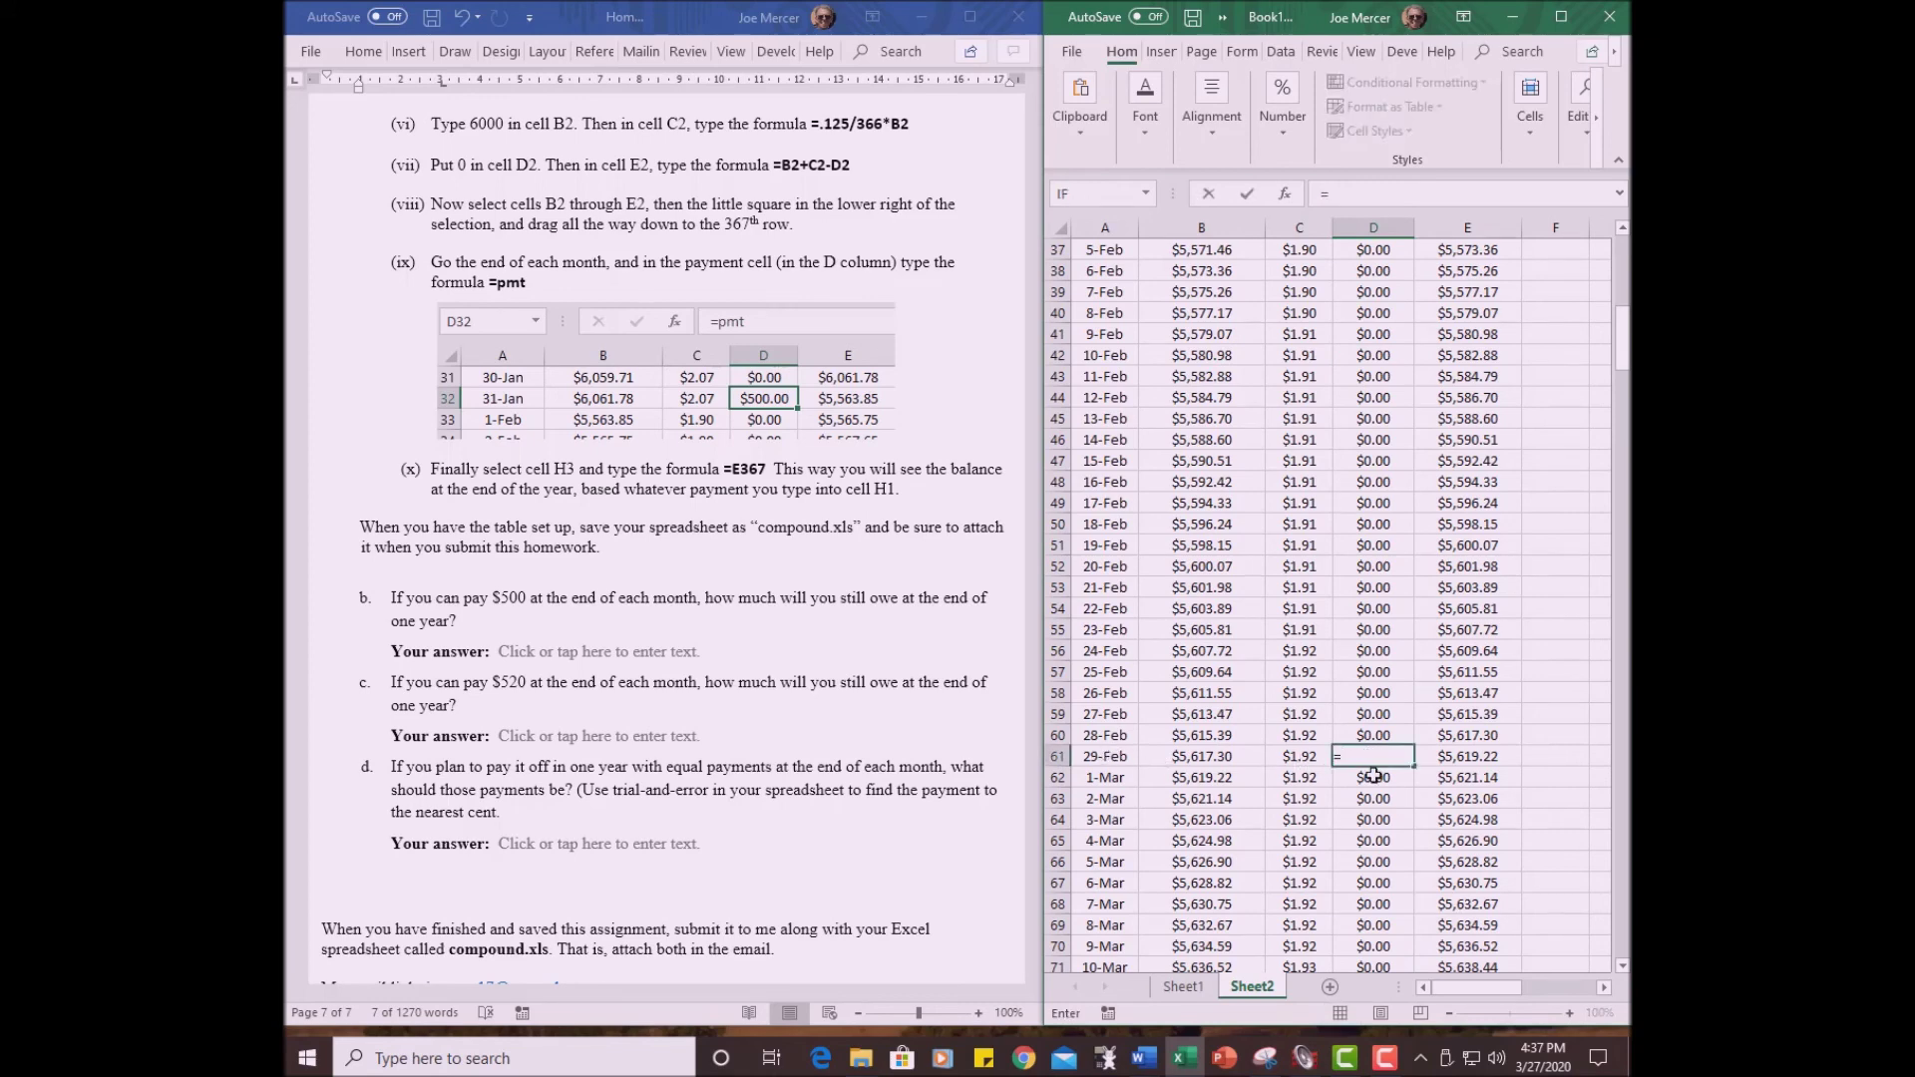
{"action": "type", "text": "pmt"}
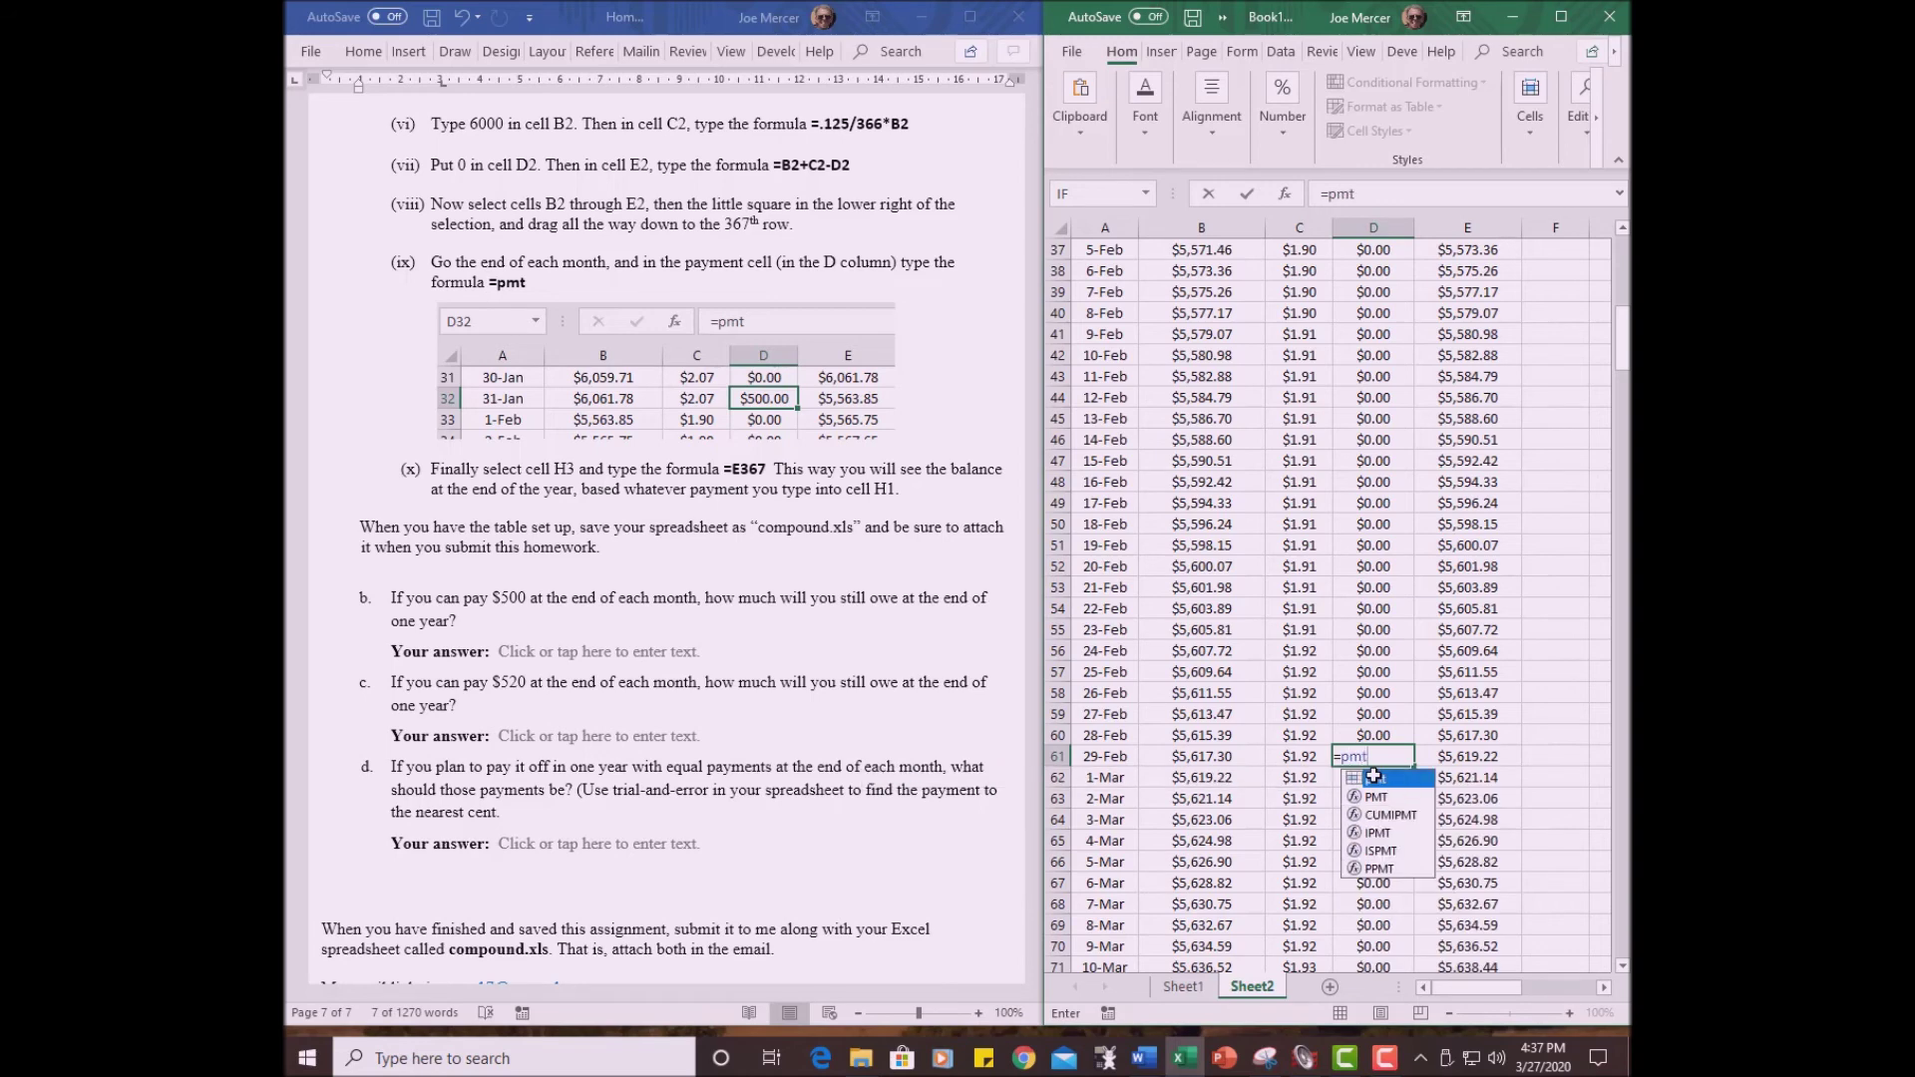
{"action": "key", "text": "Return"}
{"action": "scroll", "coordinate": [1375, 776], "scroll_direction": "down", "scroll_amount": 10}
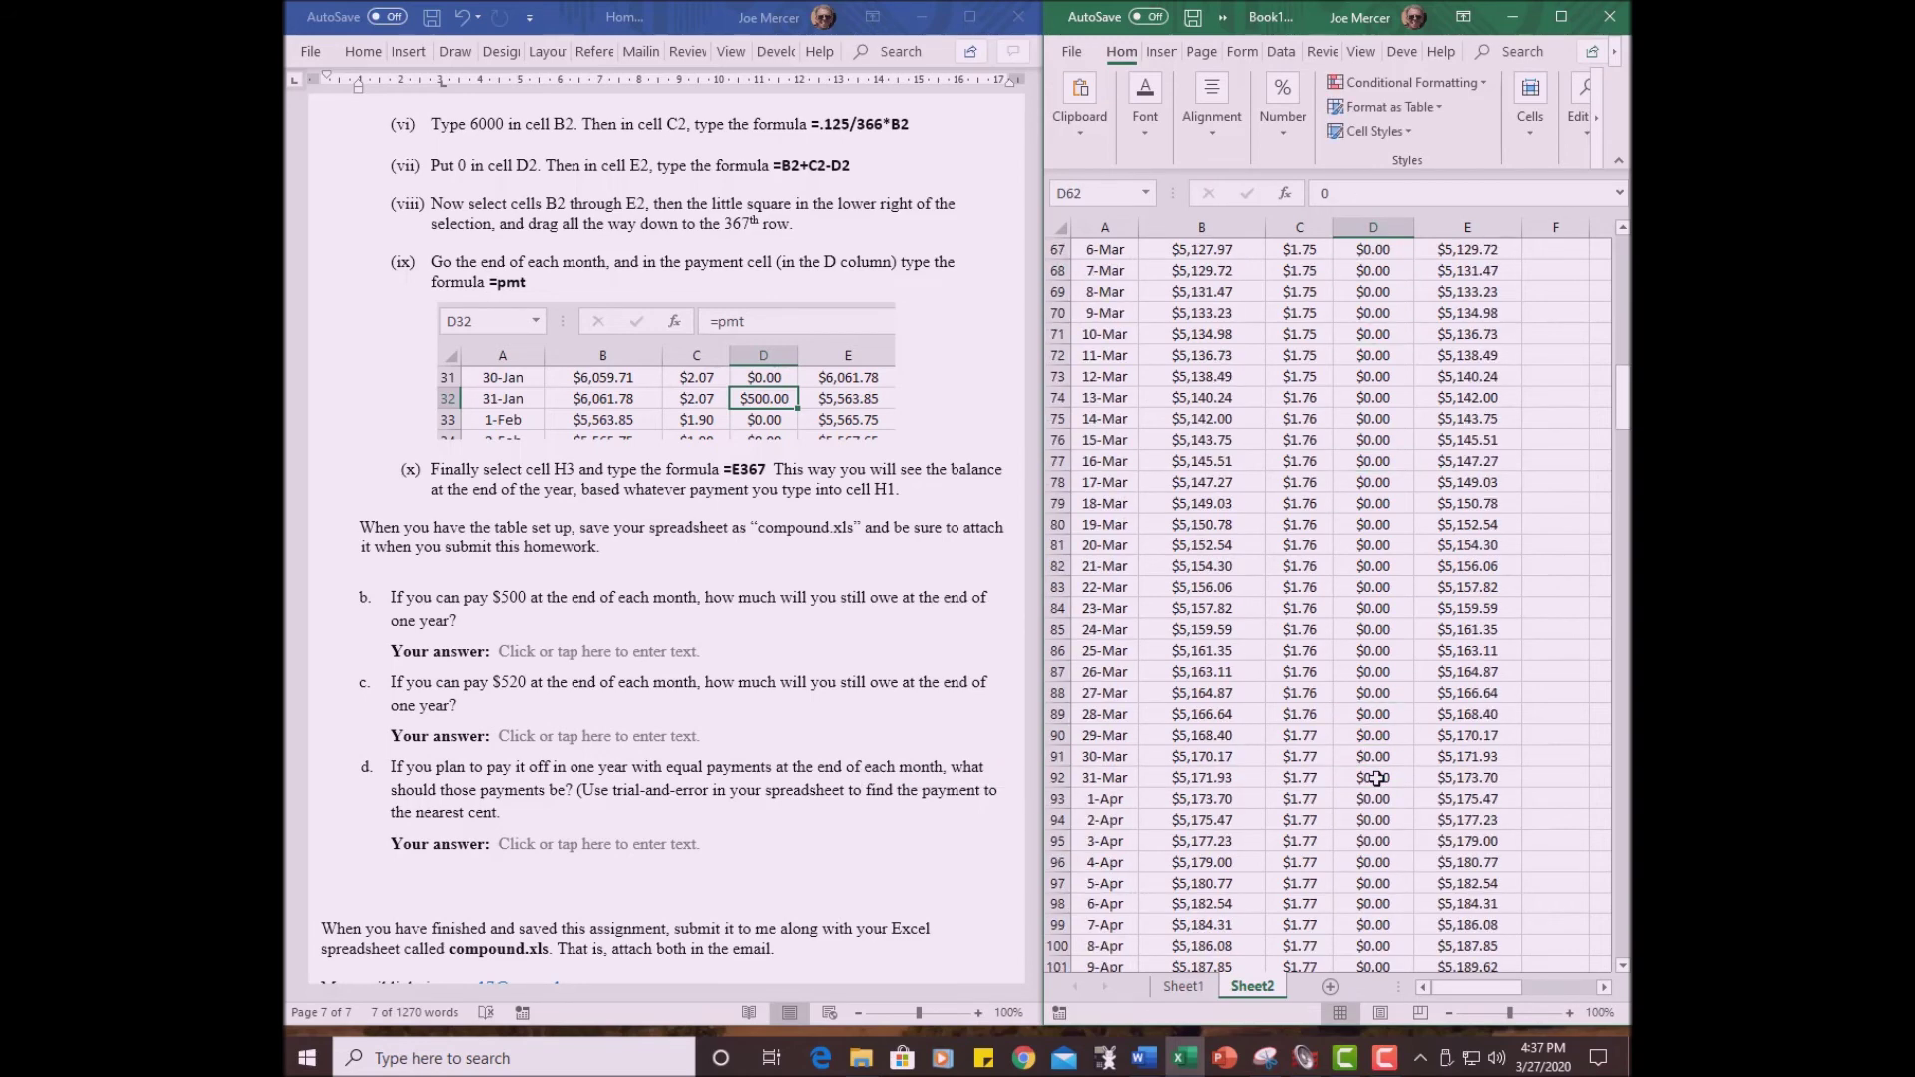
{"action": "left_click", "coordinate": [1386, 778]}
{"action": "type", "text": "=pm"}
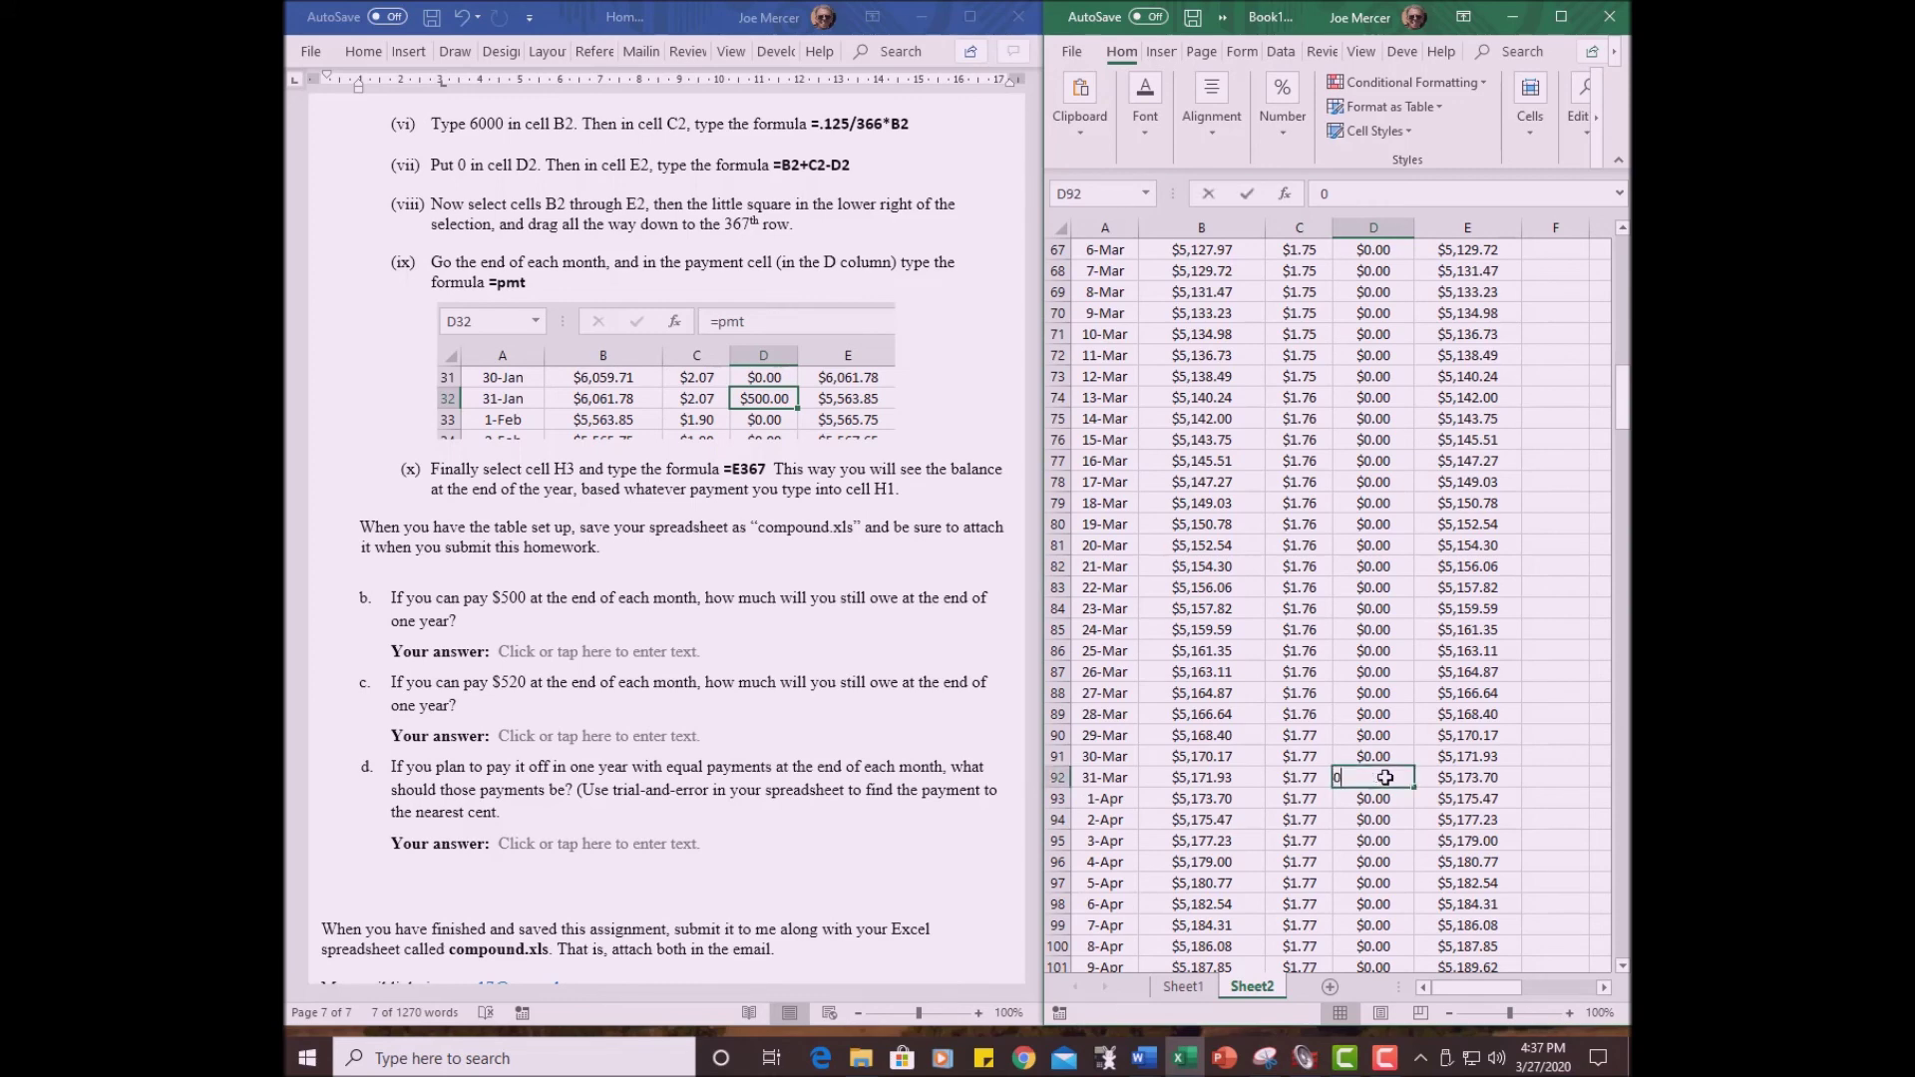
{"action": "type", "text": "t"}
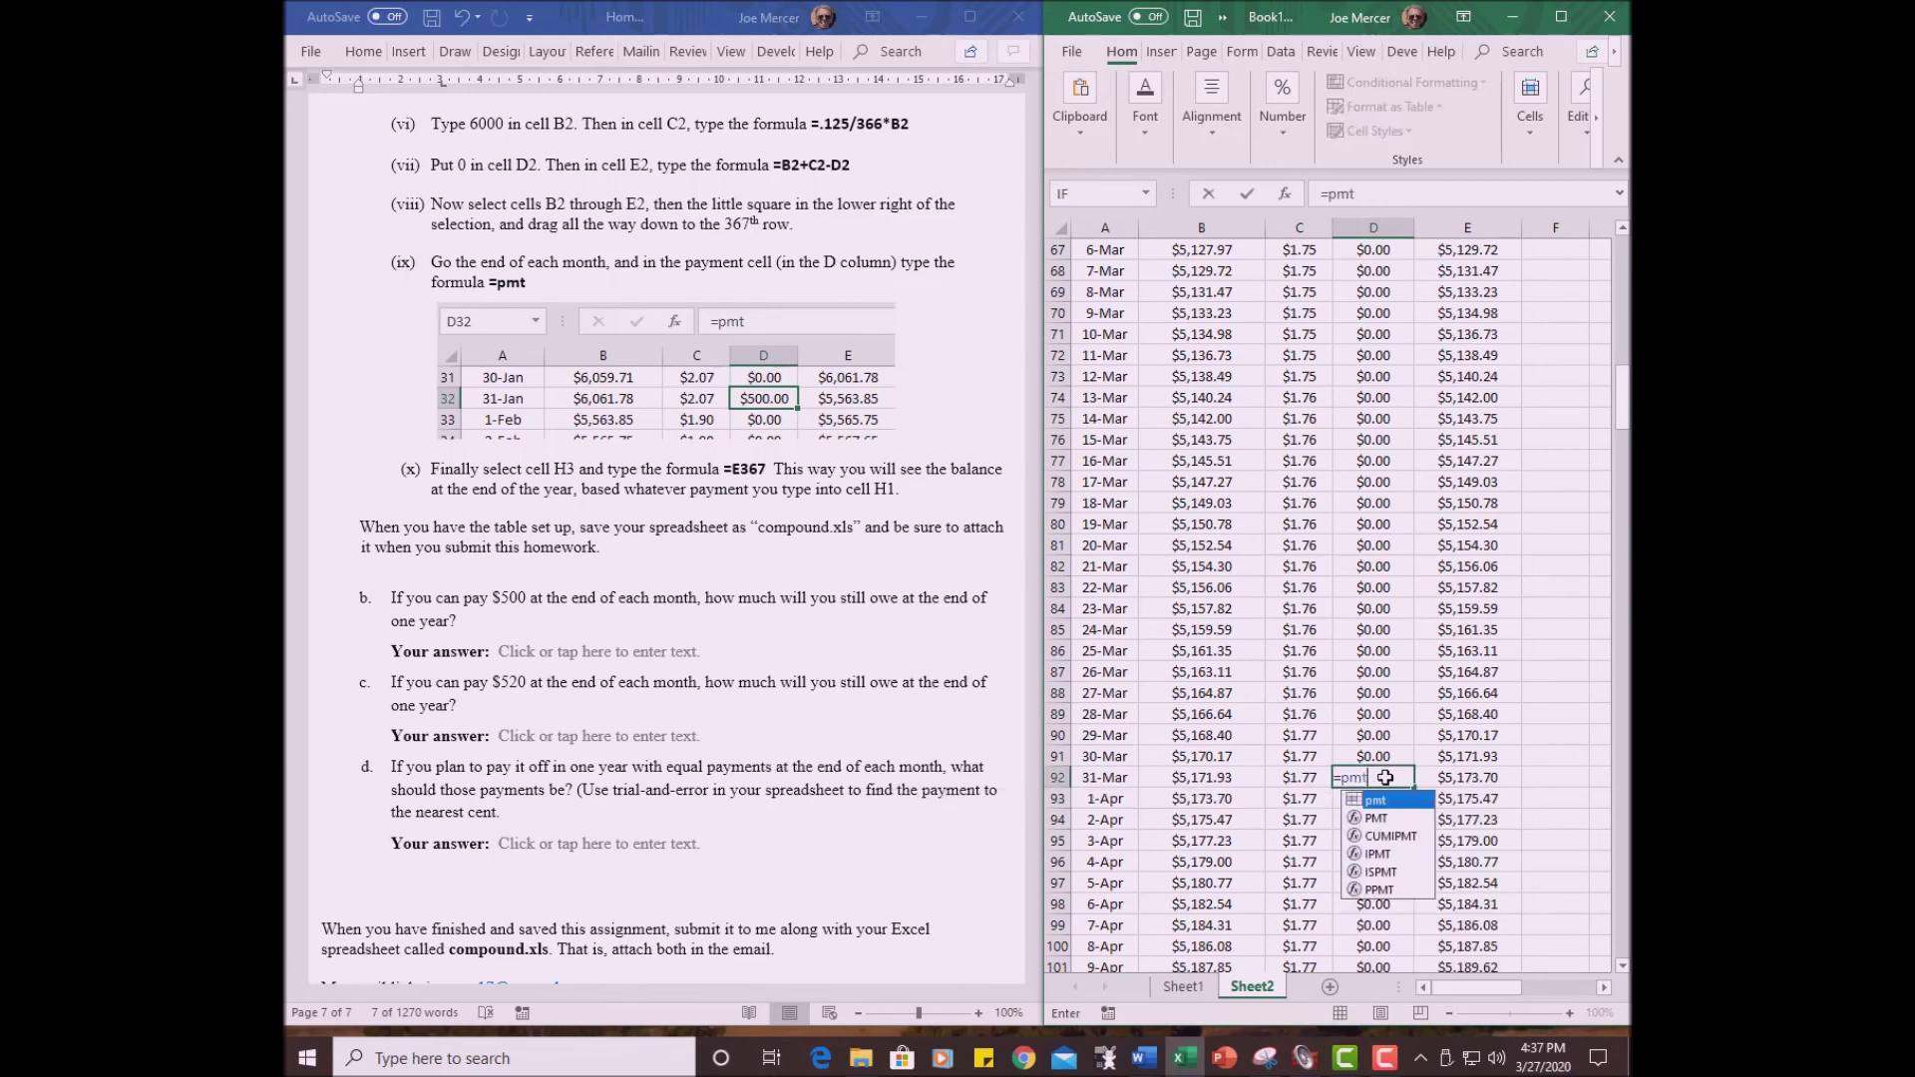
{"action": "key", "text": "Return"}
- Enter =pmt as the 30-Apr (D122), 31-May (D153) and 30-Jun (D183) payments
{"action": "scroll", "coordinate": [1386, 778], "scroll_direction": "down", "scroll_amount": 1}
{"action": "scroll", "coordinate": [1385, 778], "scroll_direction": "down", "scroll_amount": 6}
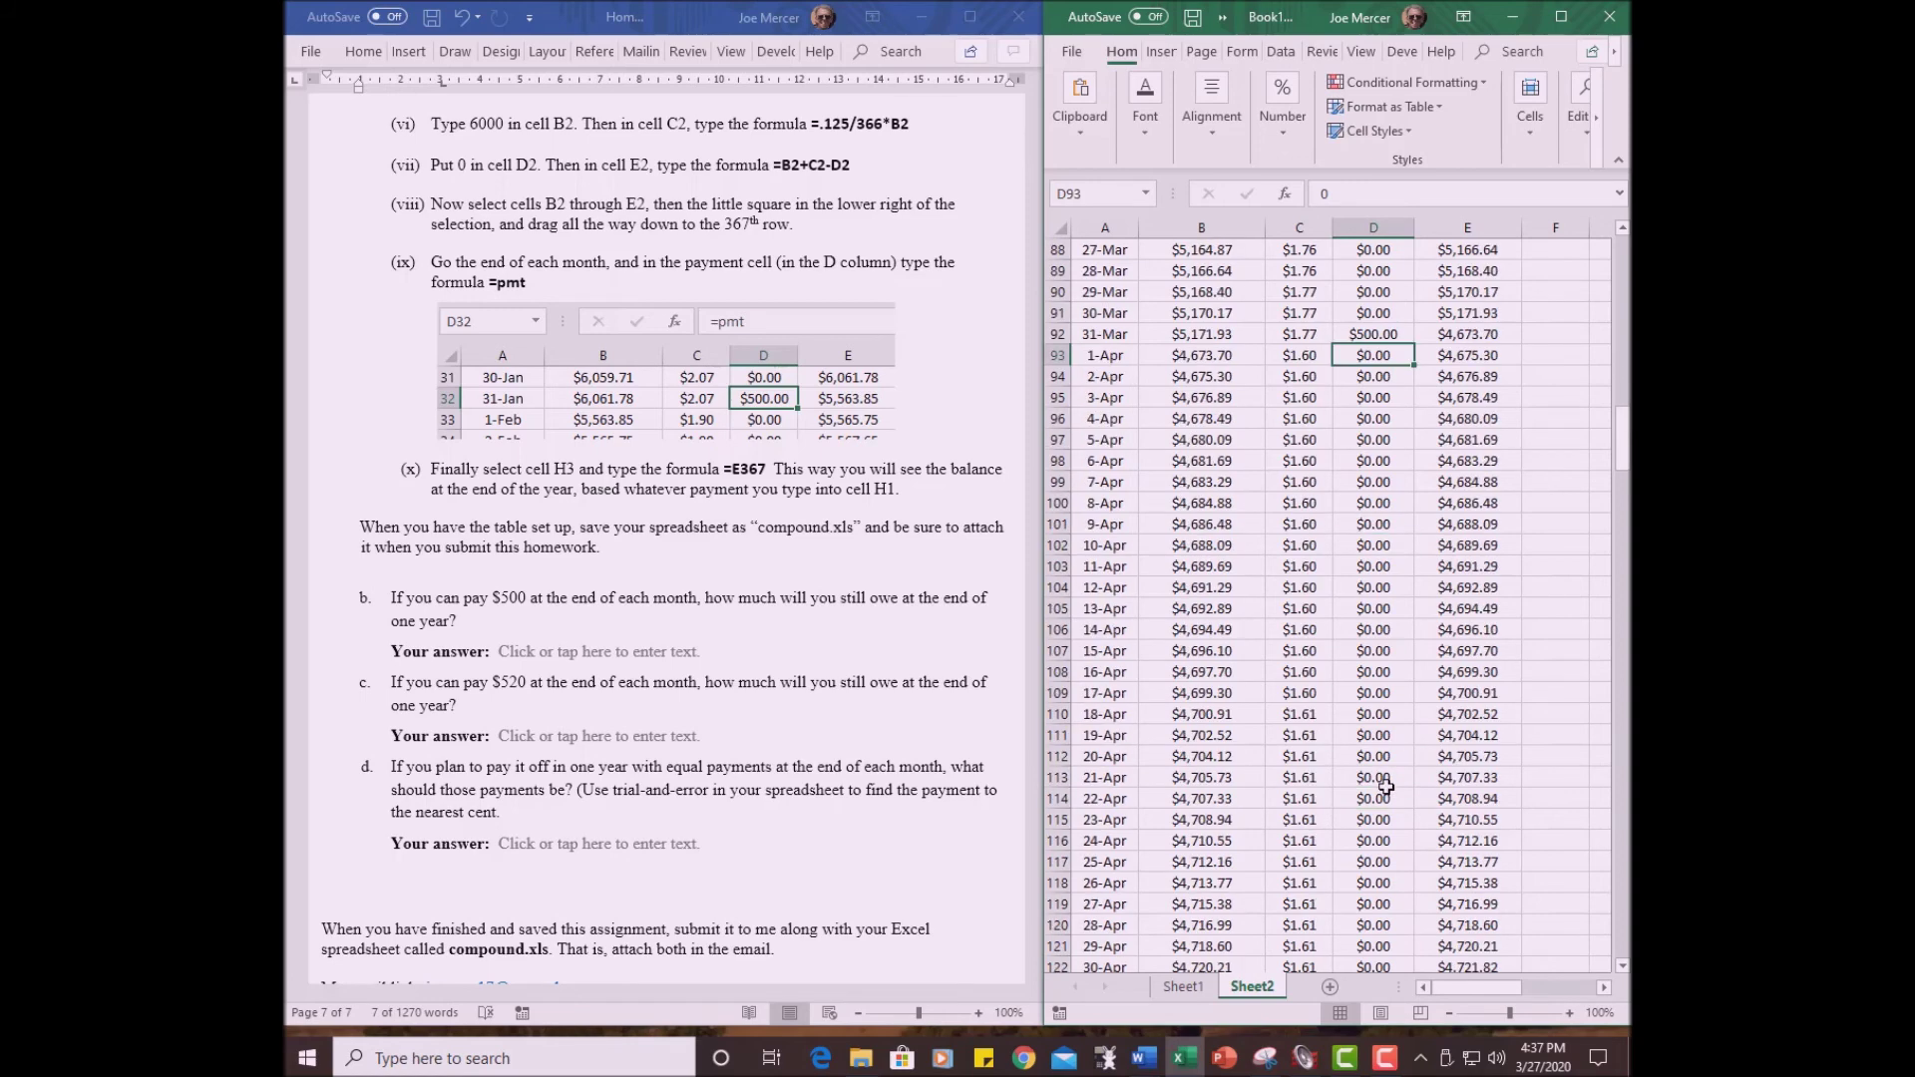
{"action": "scroll", "coordinate": [1385, 787], "scroll_direction": "down", "scroll_amount": 1}
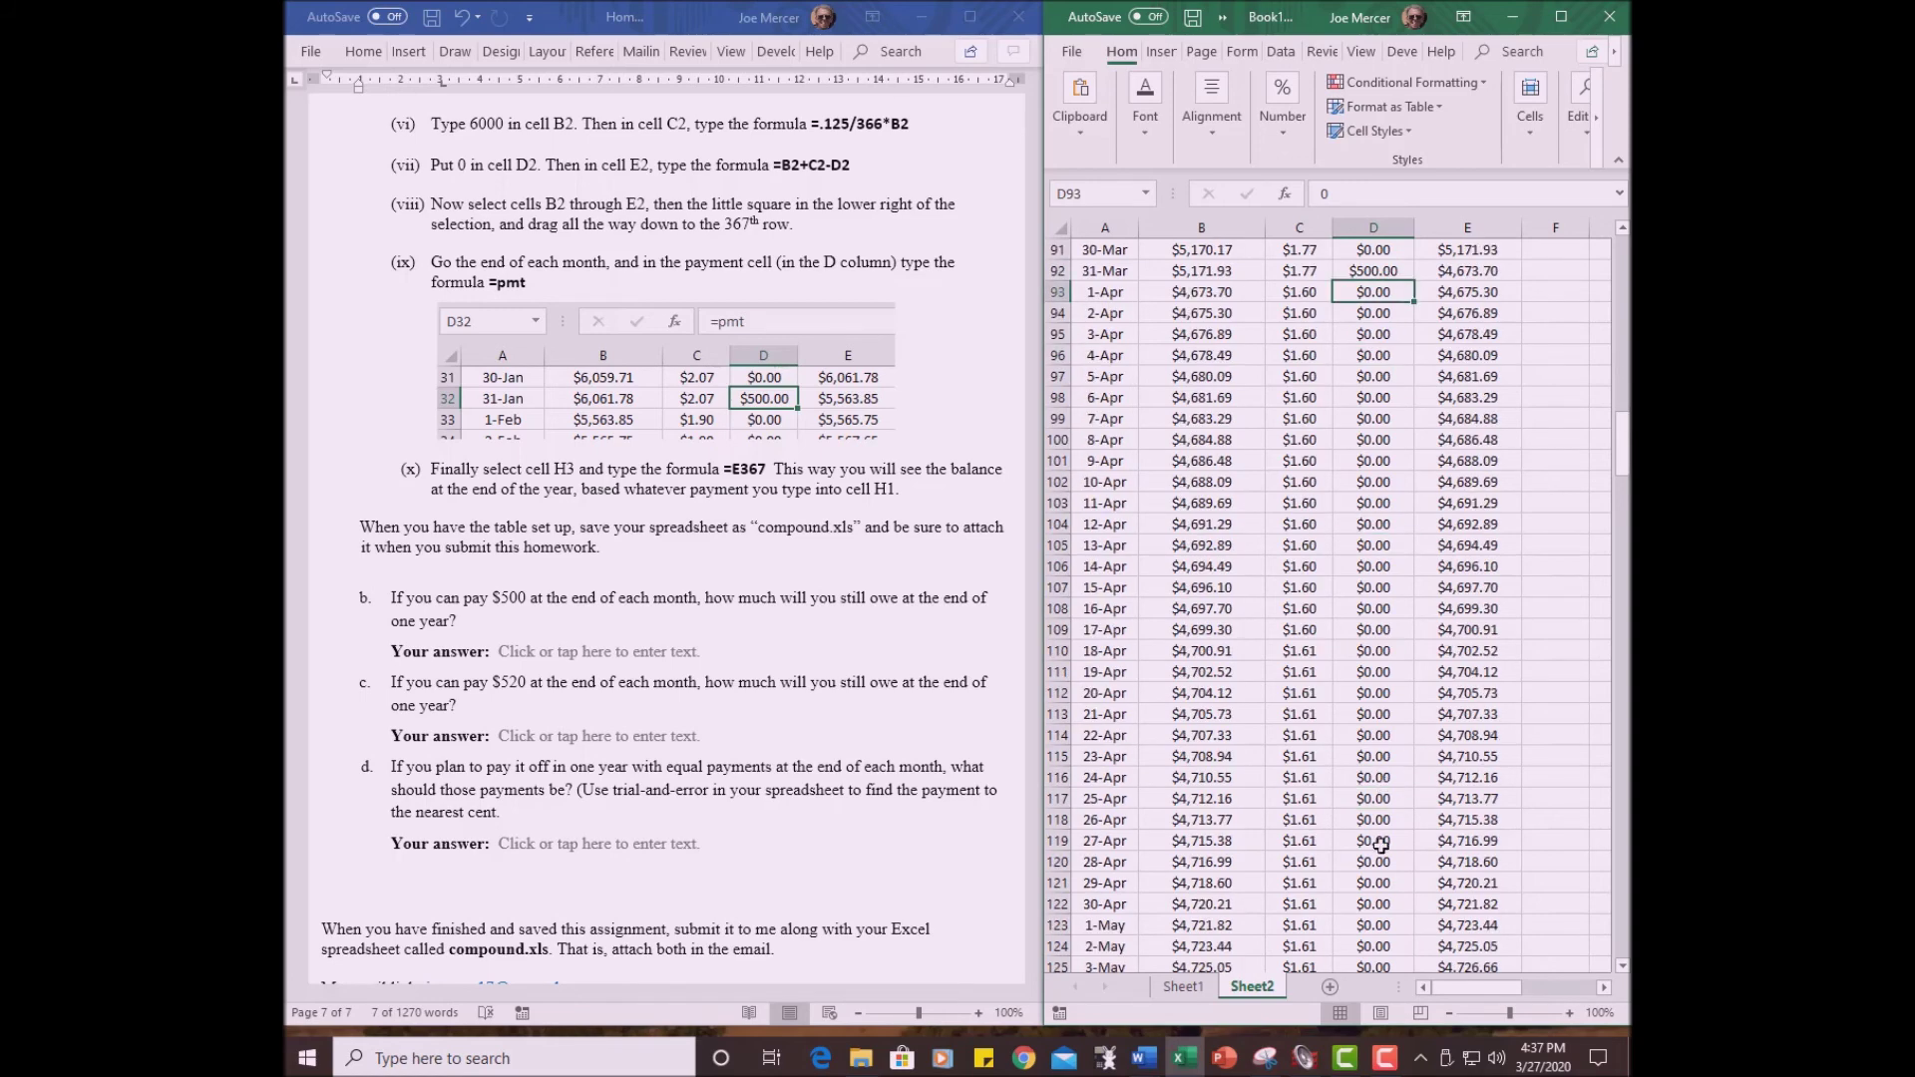
{"action": "left_click", "coordinate": [1373, 903]}
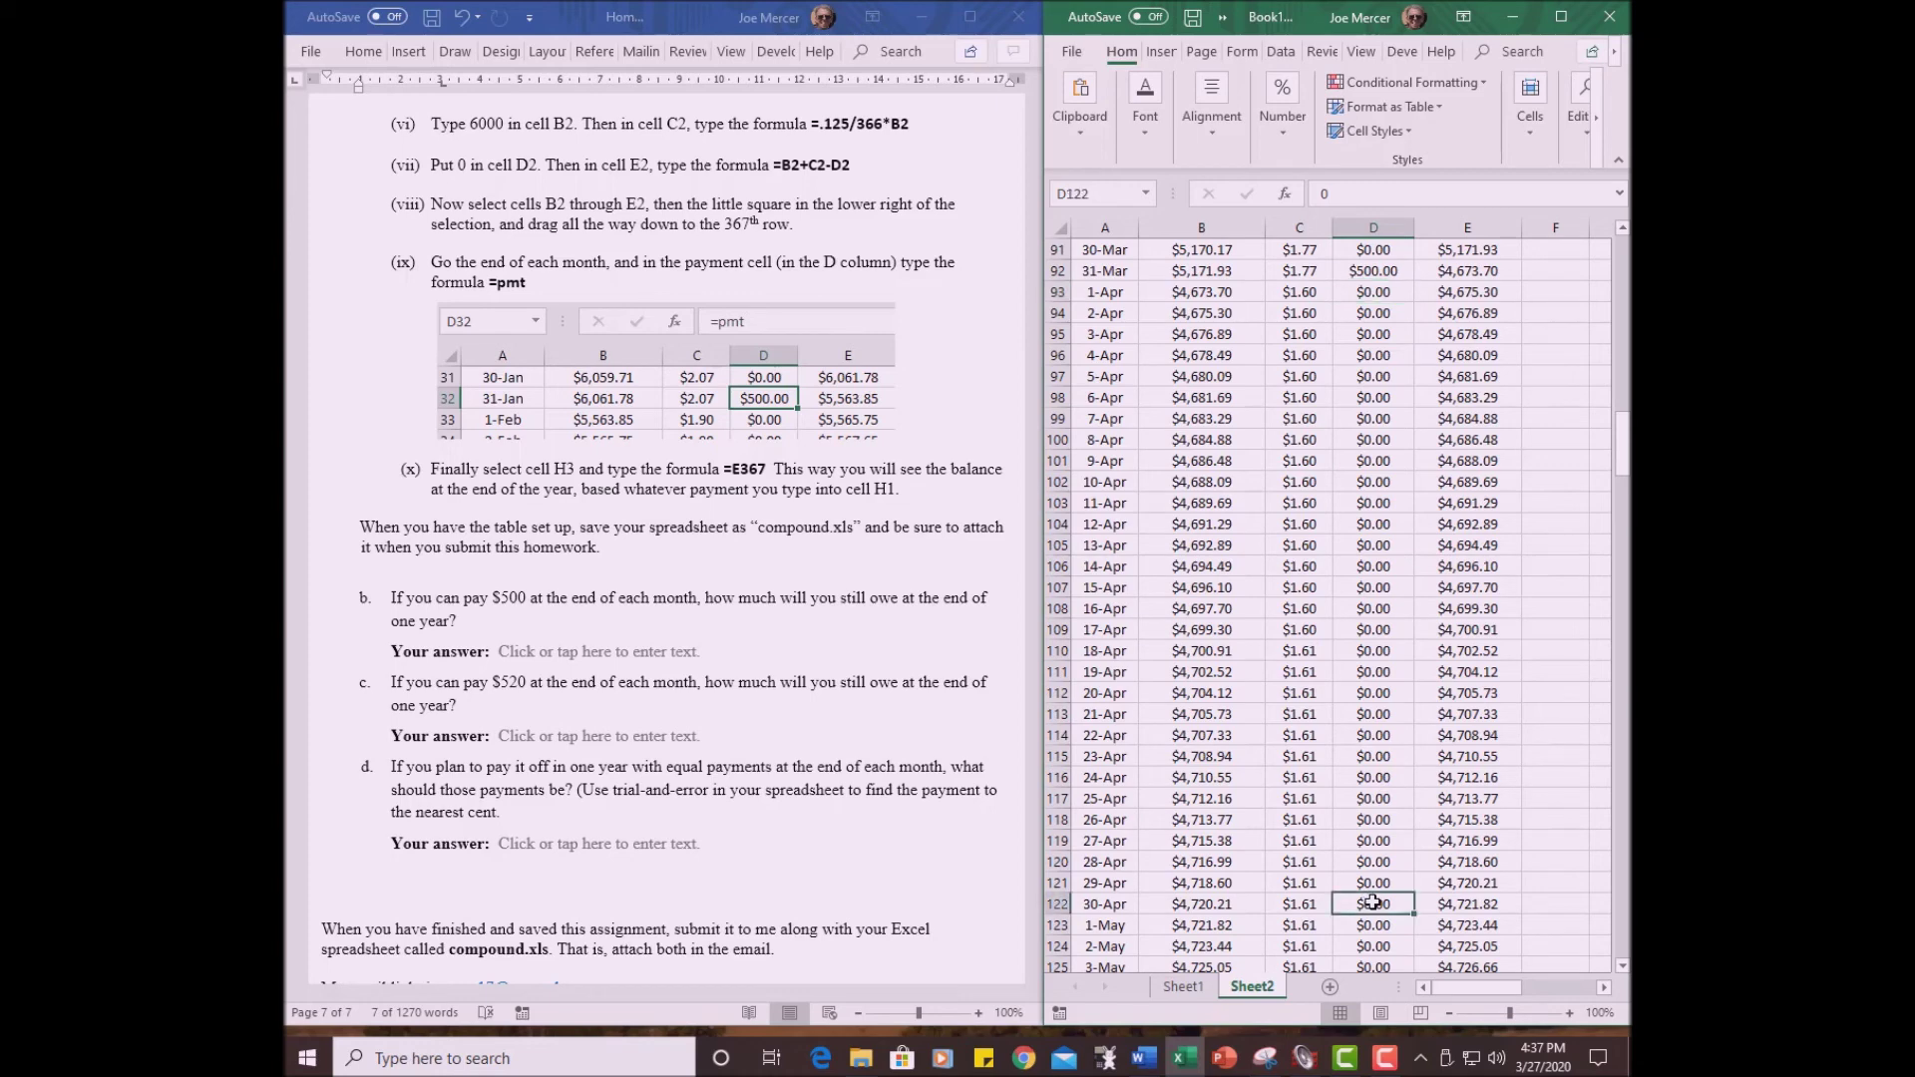
{"action": "type", "text": "=pmt"}
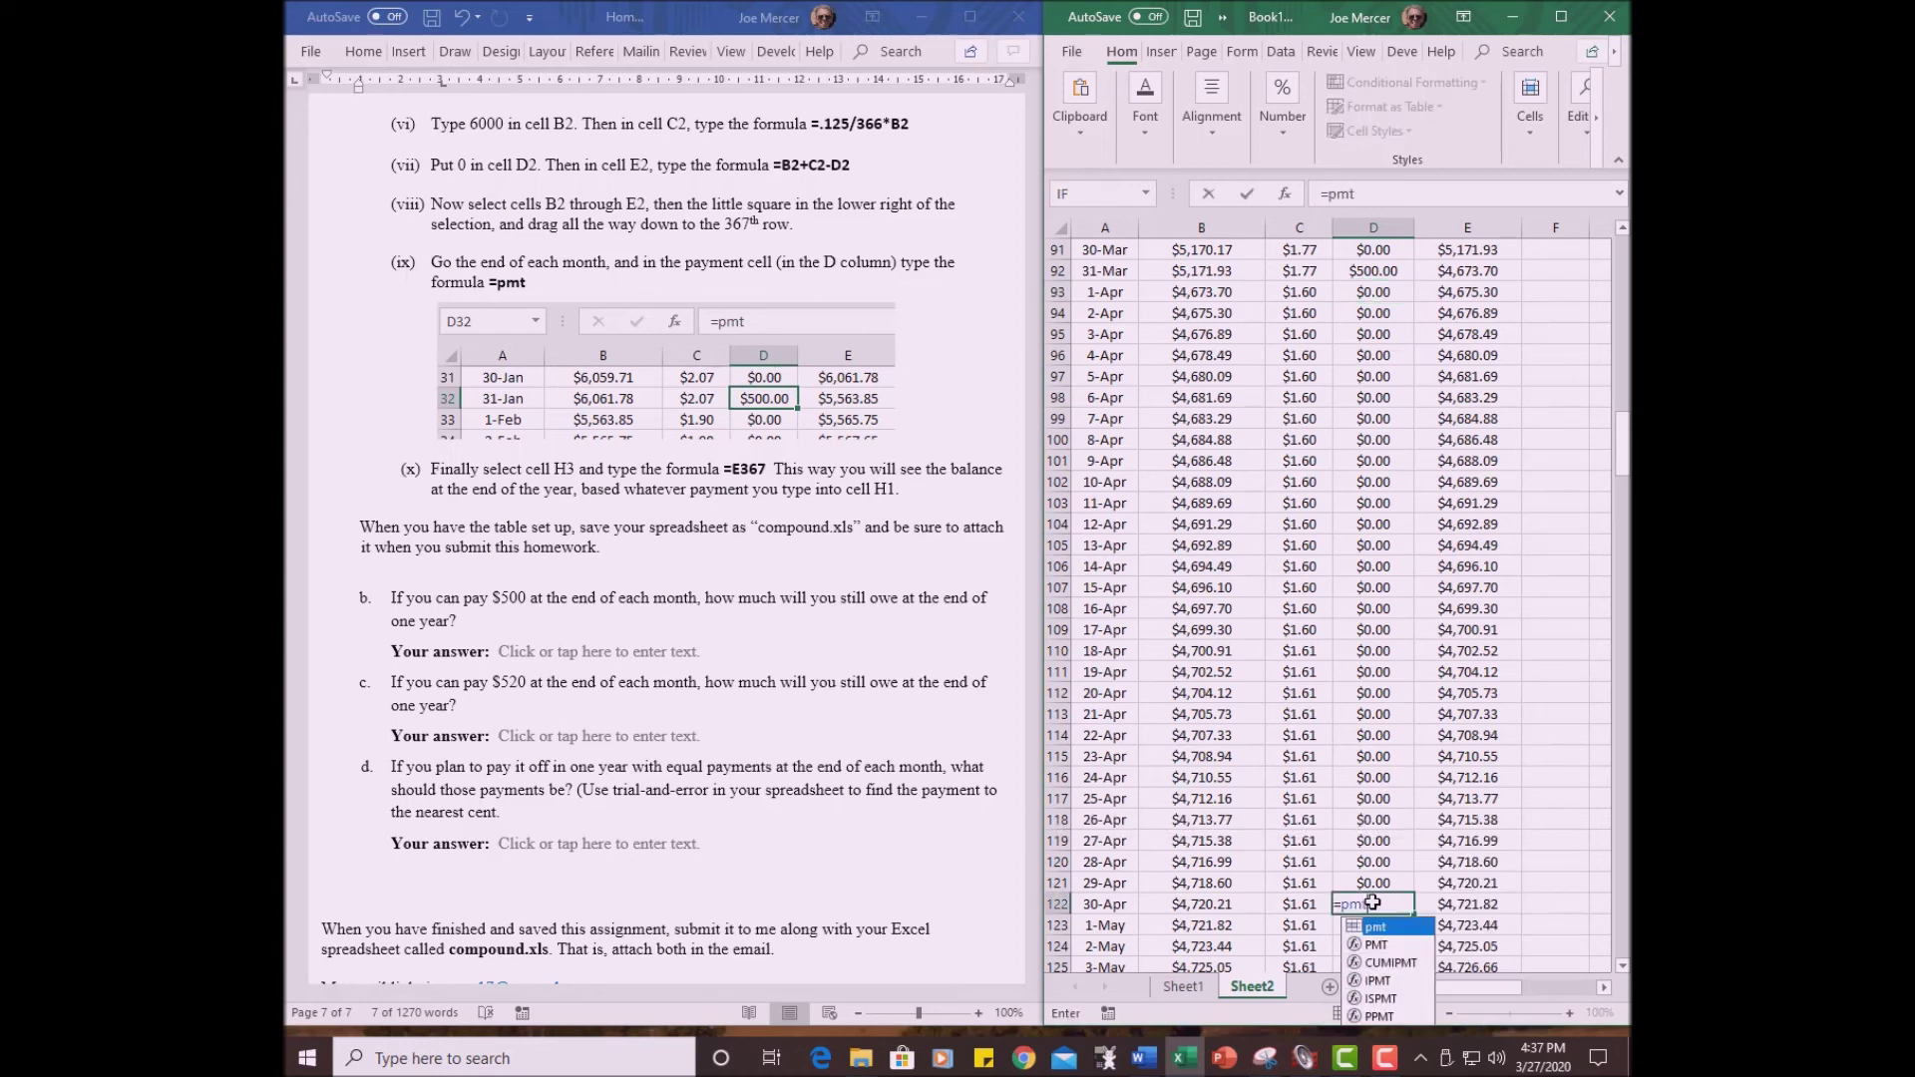
{"action": "key", "text": "Return"}
{"action": "scroll", "coordinate": [1373, 902], "scroll_direction": "down", "scroll_amount": 14}
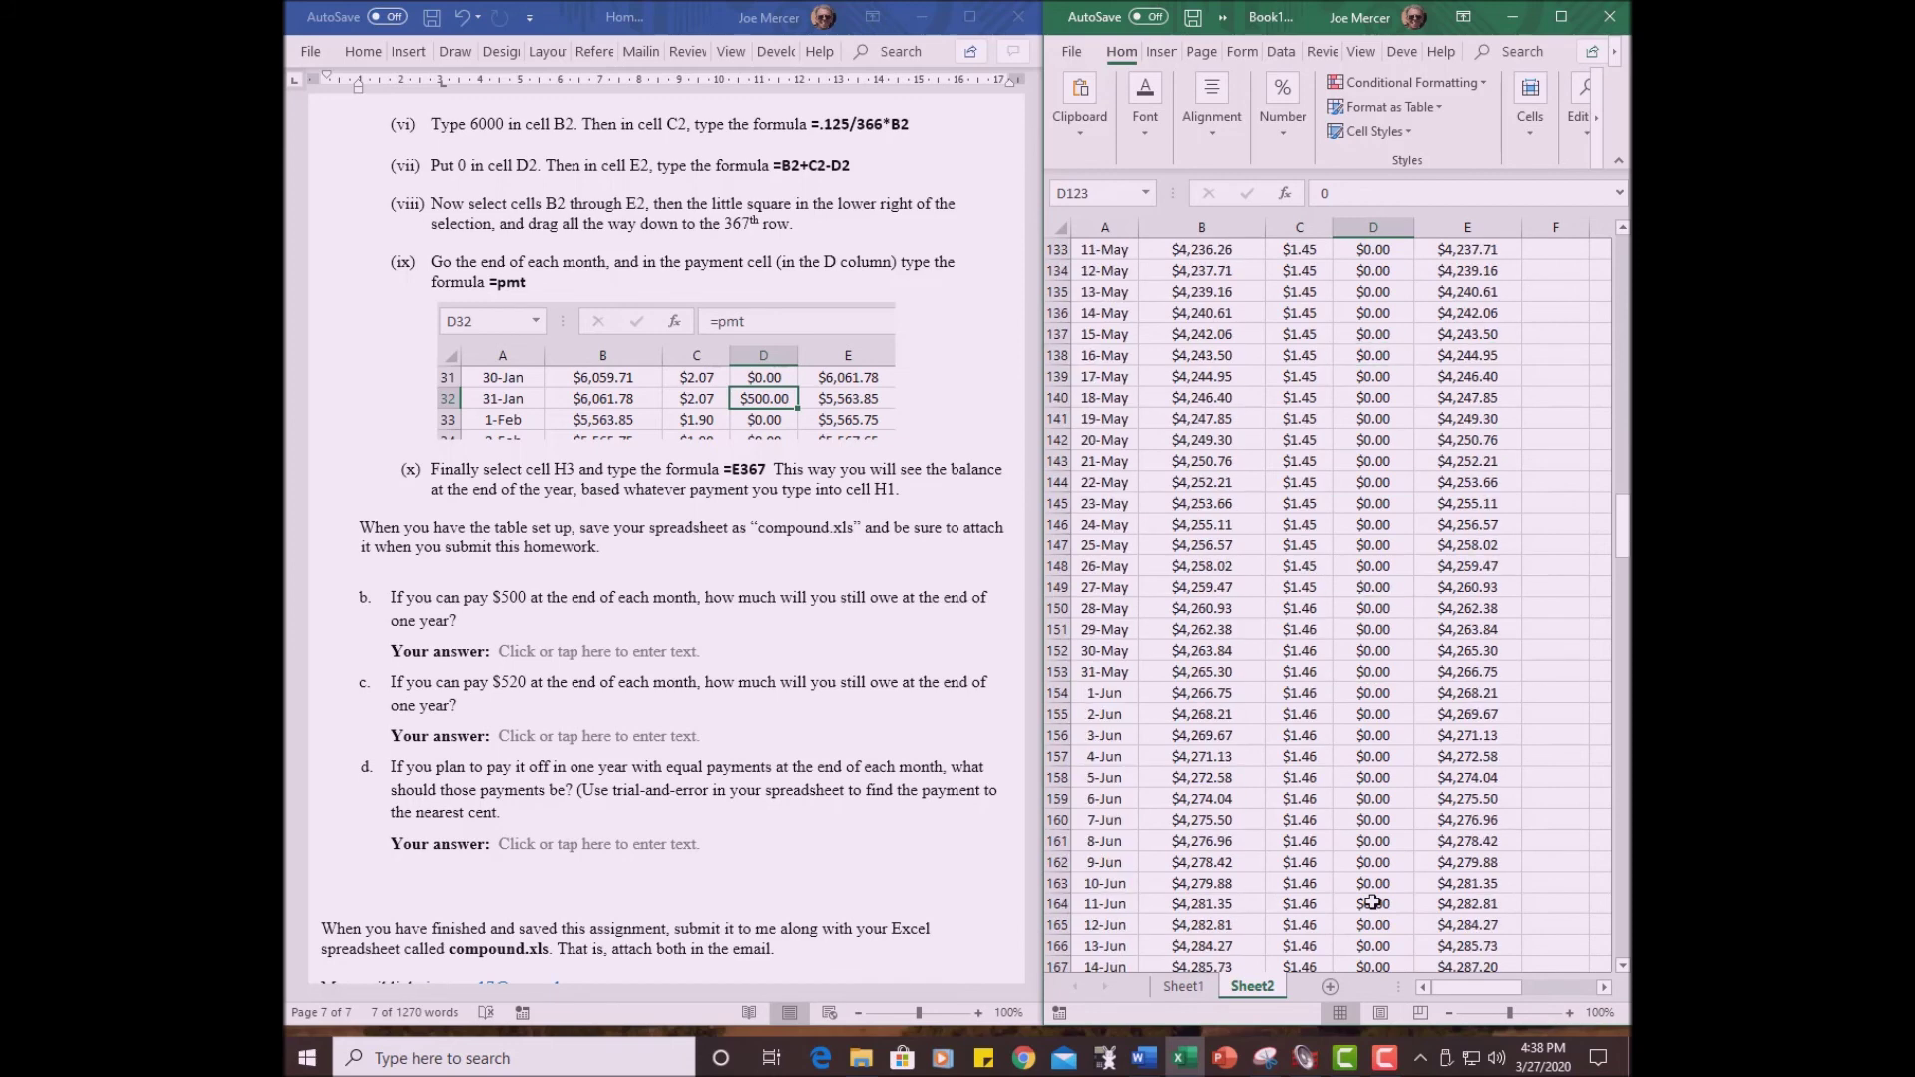
{"action": "left_click", "coordinate": [1374, 671]}
{"action": "type", "text": "=pmt"}
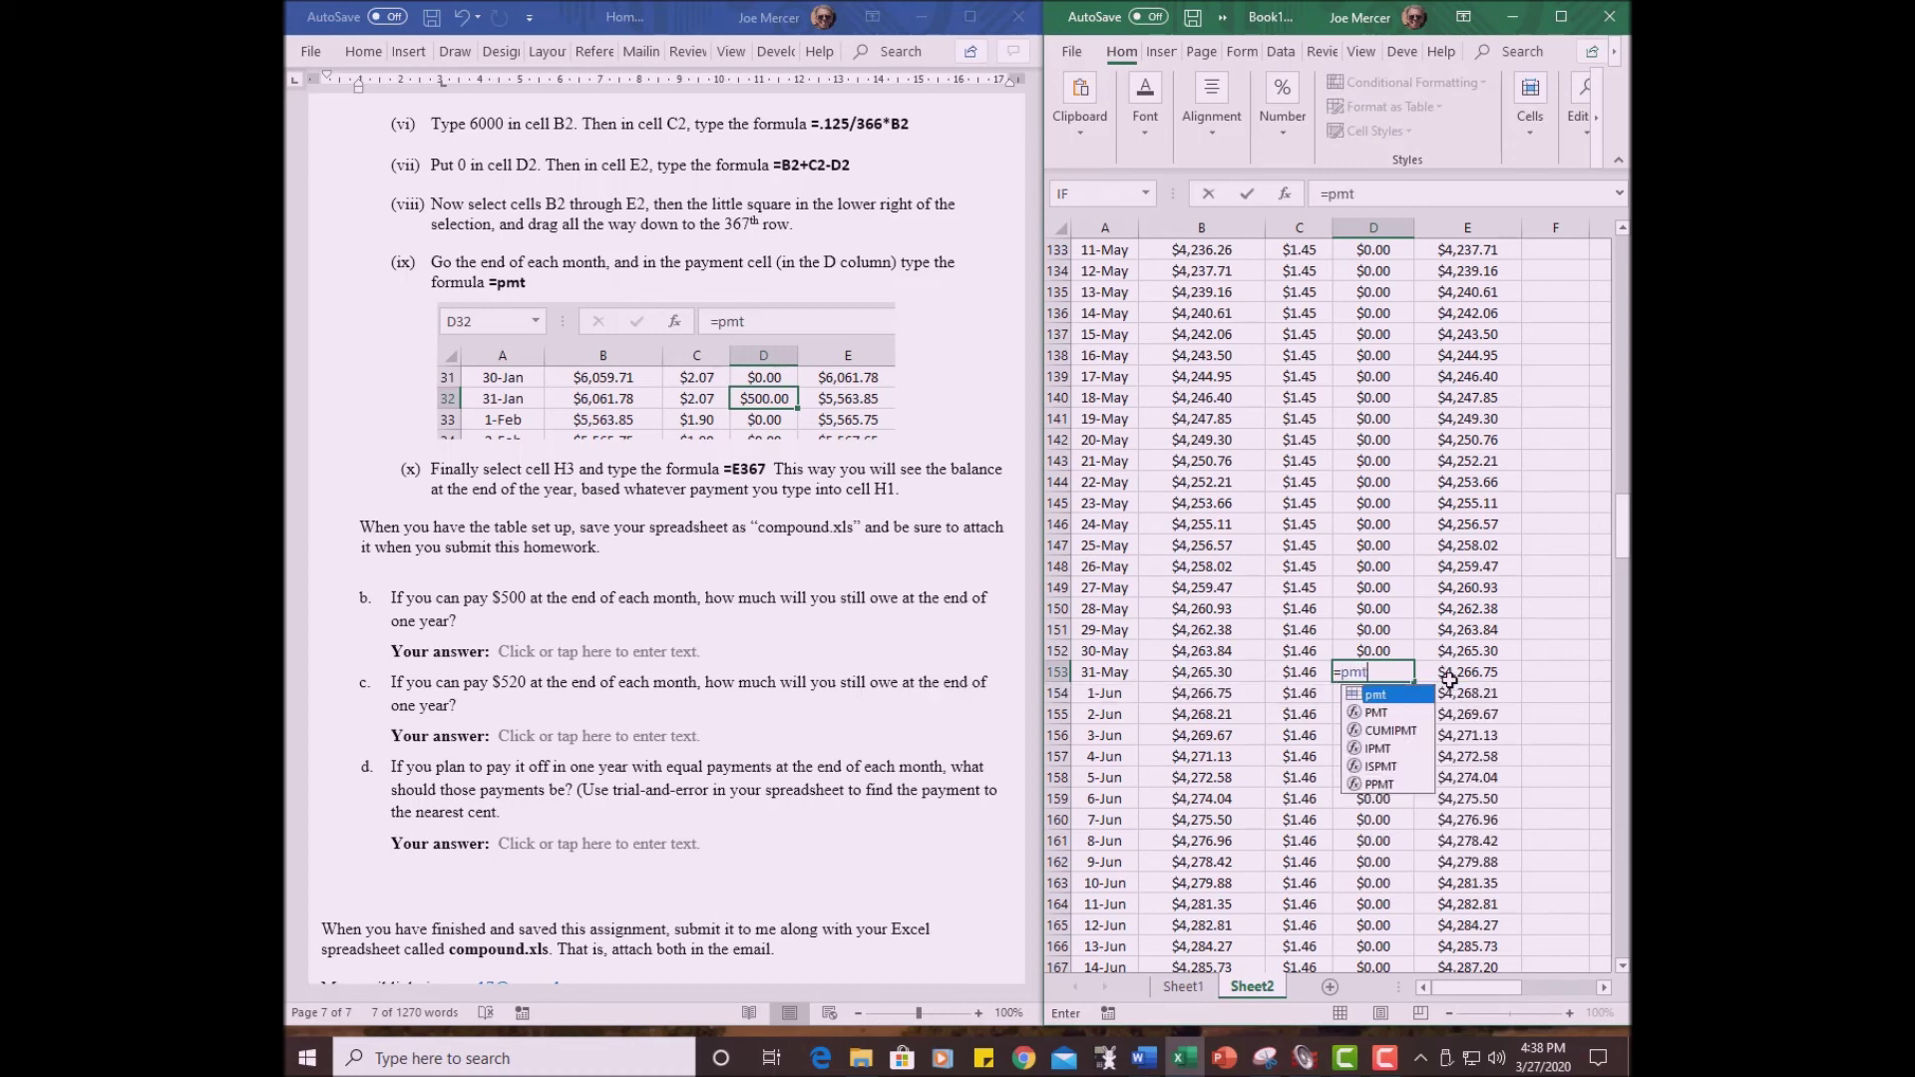
{"action": "key", "text": "Return"}
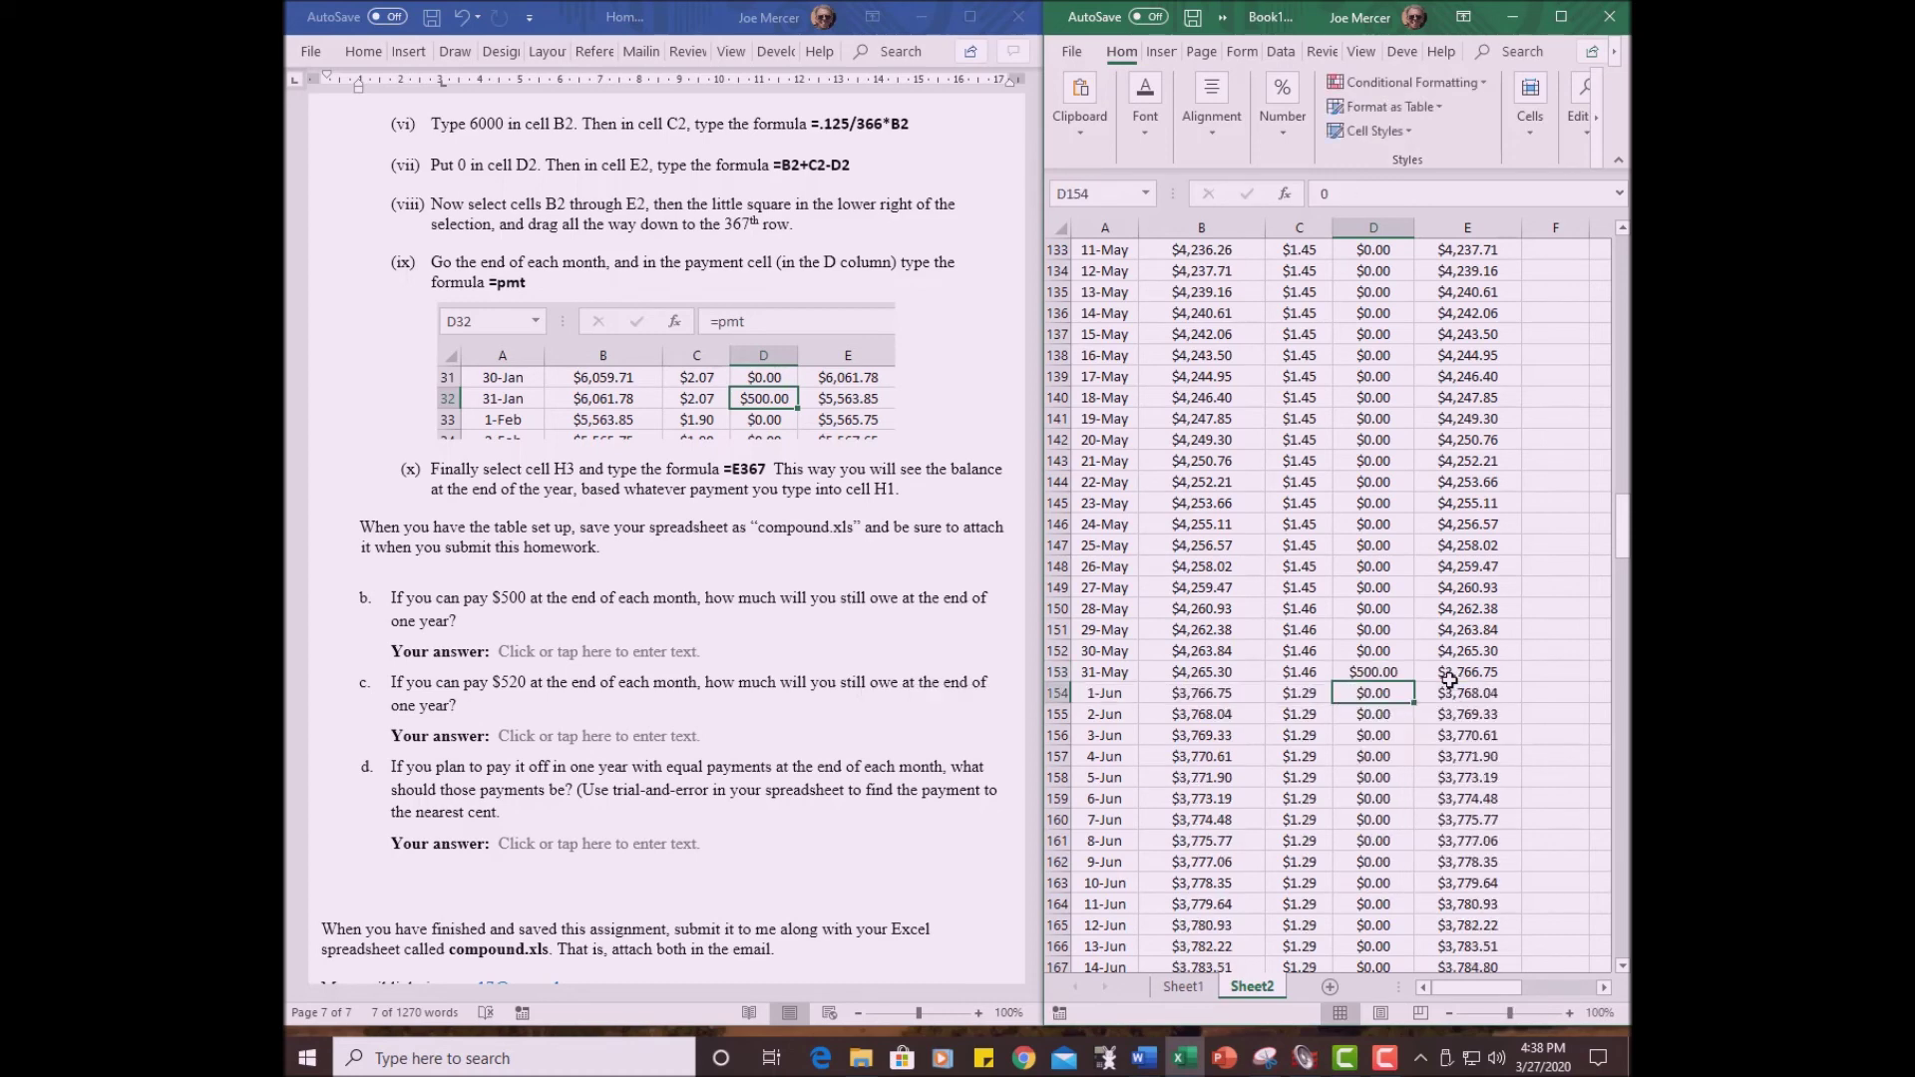
{"action": "scroll", "coordinate": [1449, 679], "scroll_direction": "down", "scroll_amount": 10}
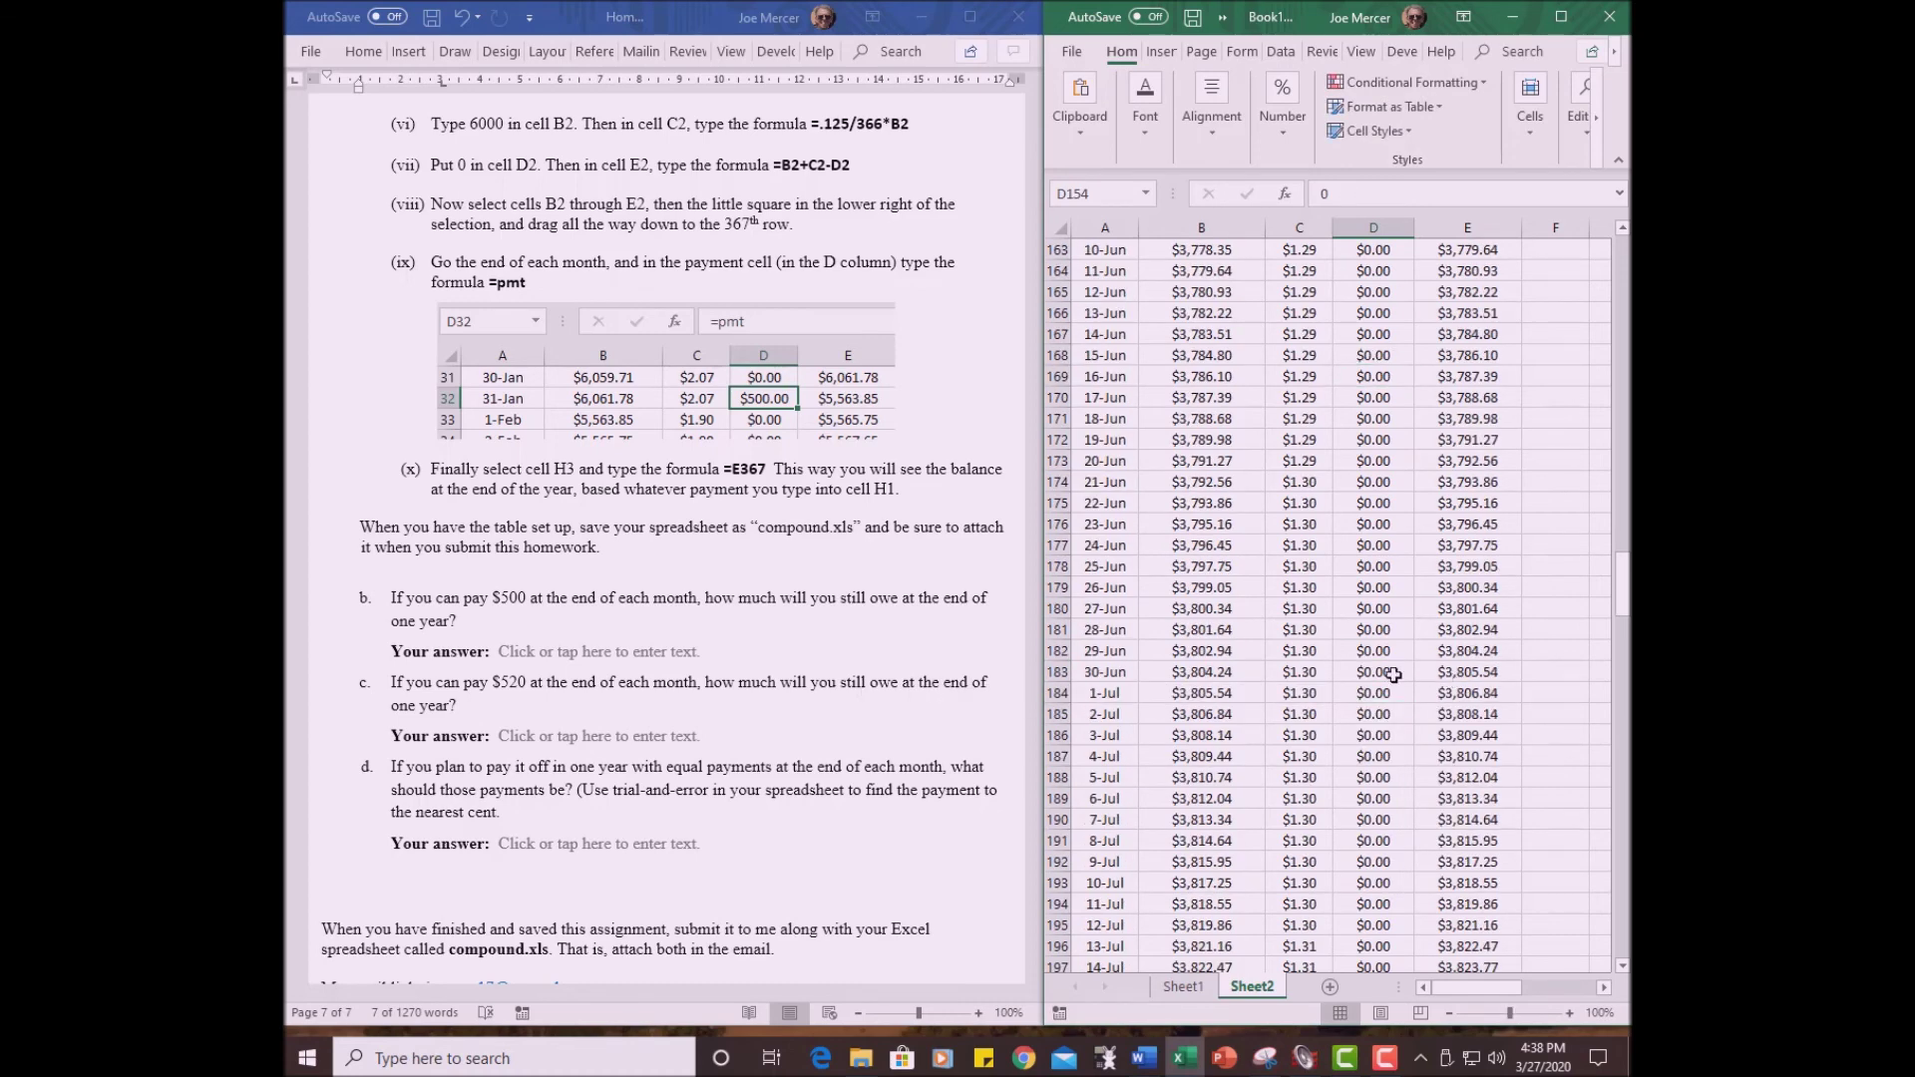
{"action": "left_click", "coordinate": [1392, 675]}
{"action": "type", "text": "=pm"}
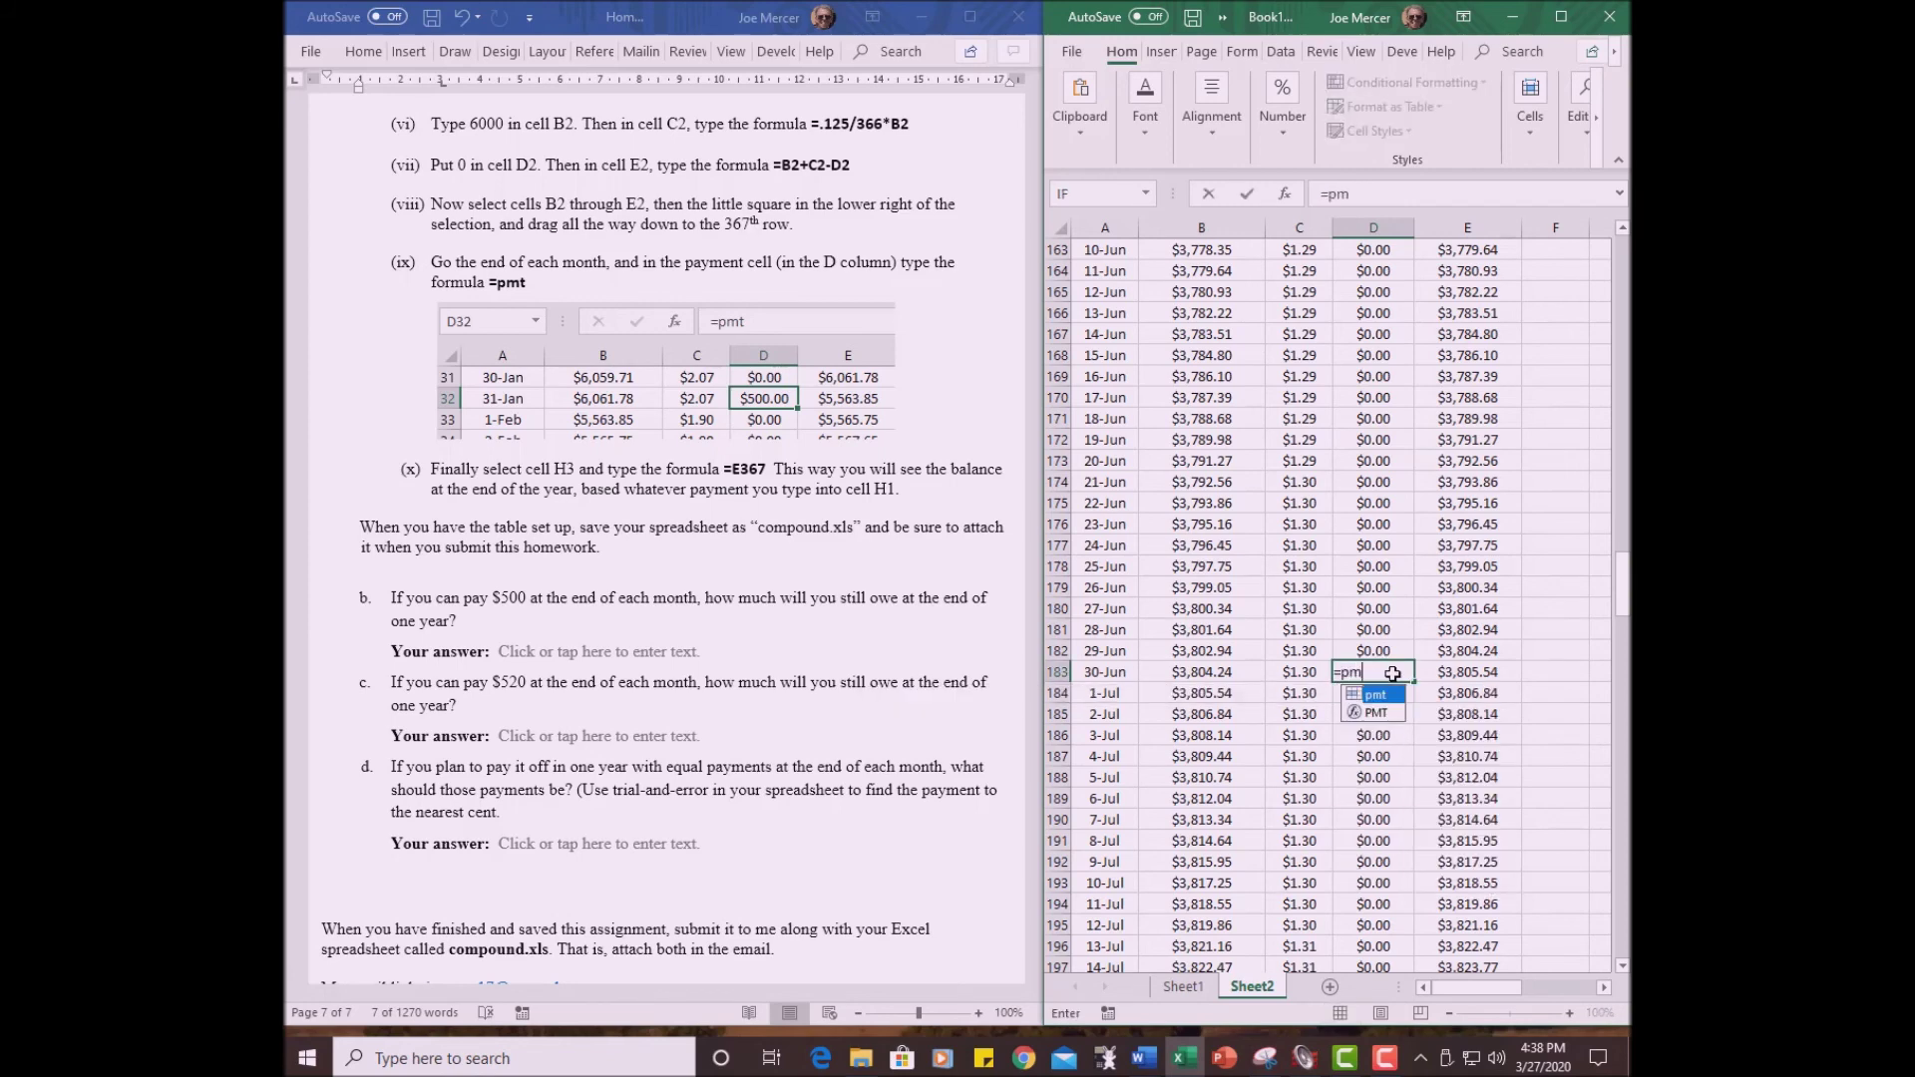
{"action": "type", "text": "t"}
{"action": "key", "text": "Return"}
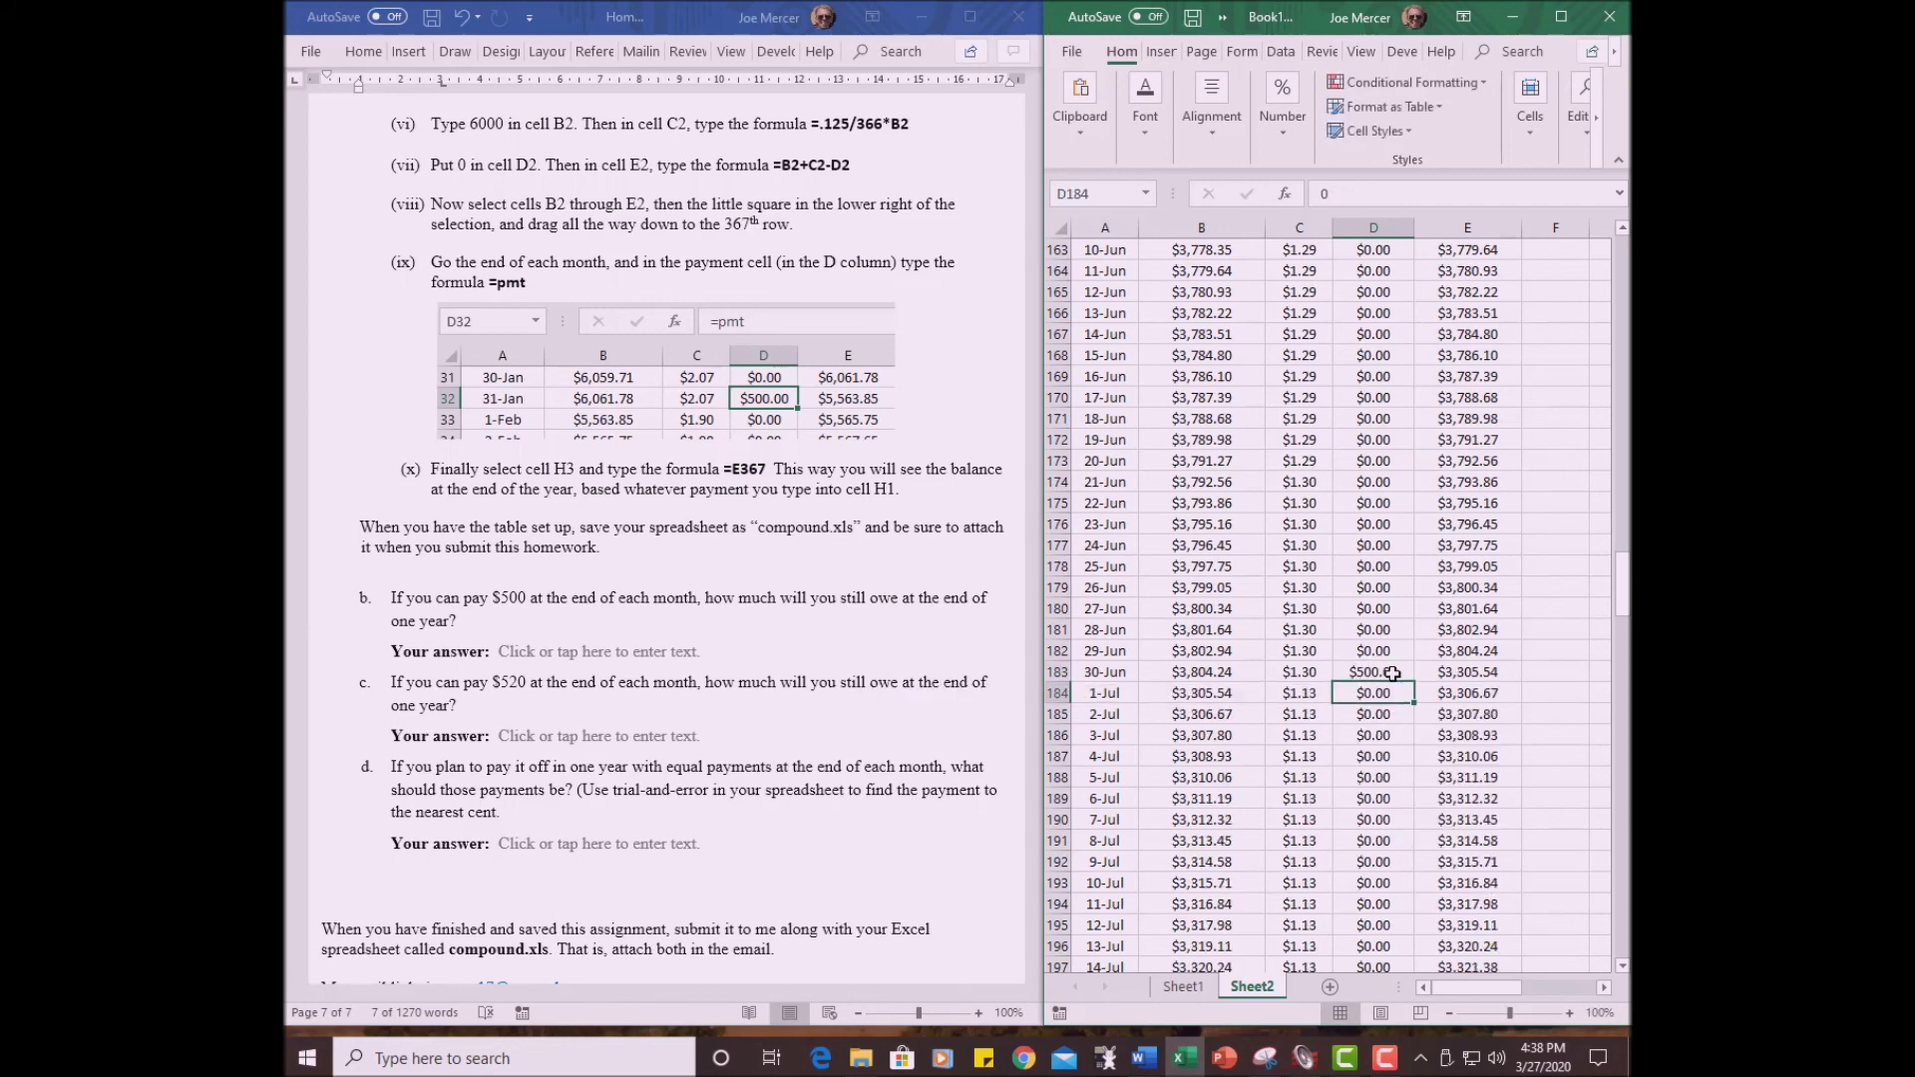
- Enter =pmt as the 31-Jul (D214), 31-Aug (D245) and 30-Sep (D275) payments
{"action": "scroll", "coordinate": [1392, 674], "scroll_direction": "down", "scroll_amount": 10}
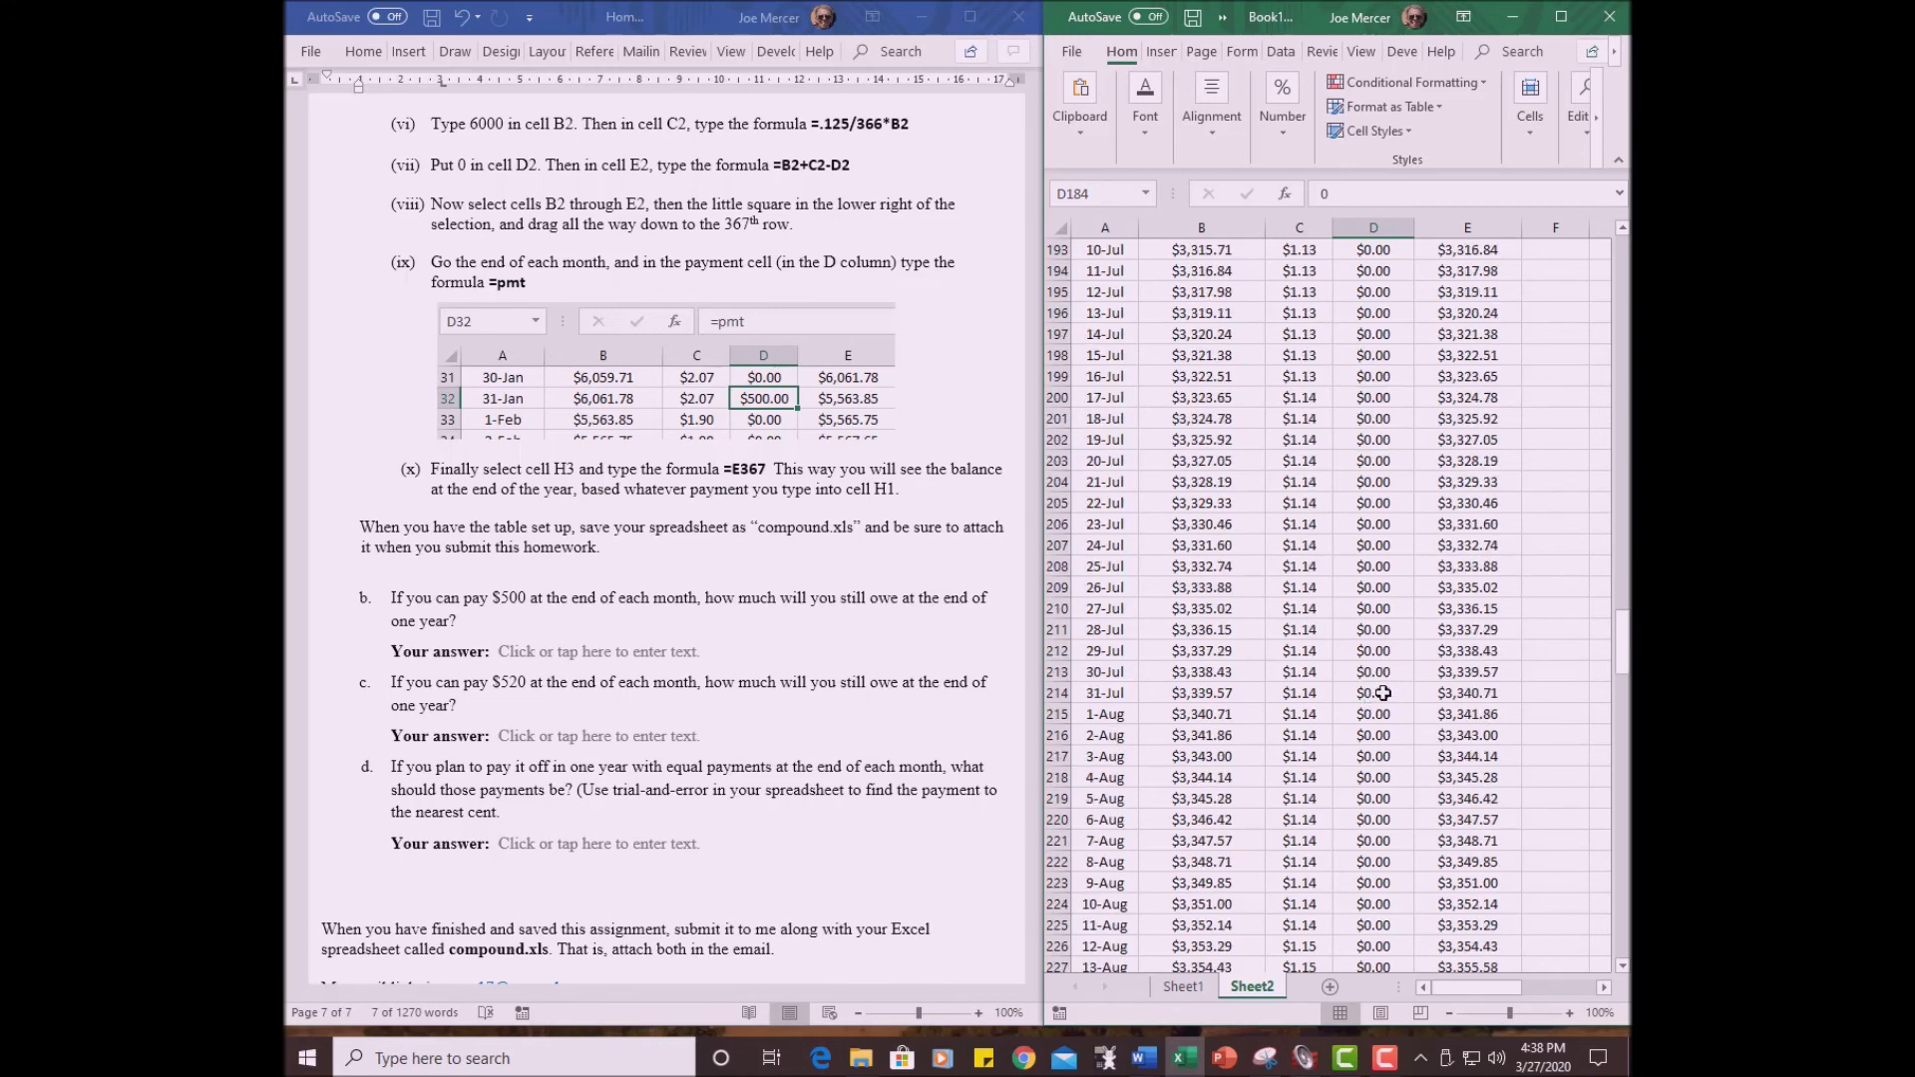
{"action": "left_click", "coordinate": [1384, 694]}
{"action": "type", "text": "=pmt"}
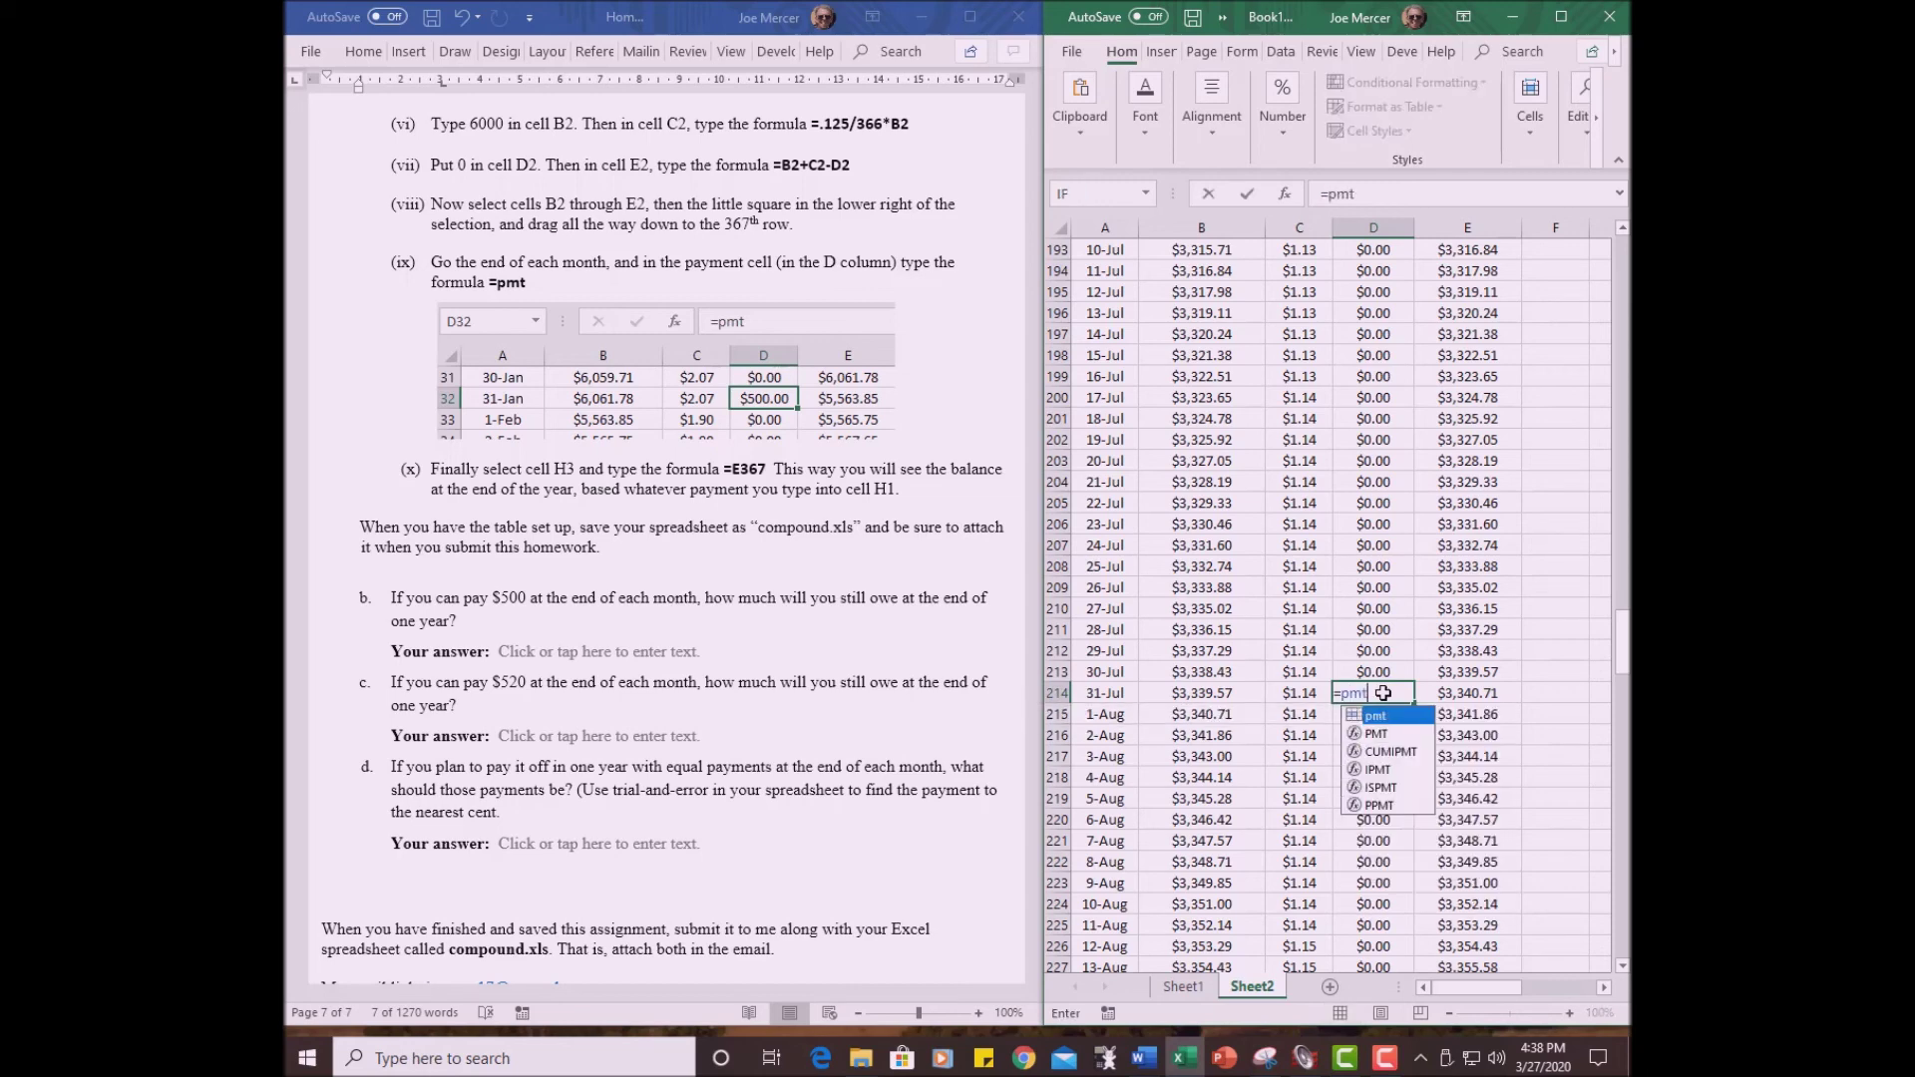
{"action": "key", "text": "Return"}
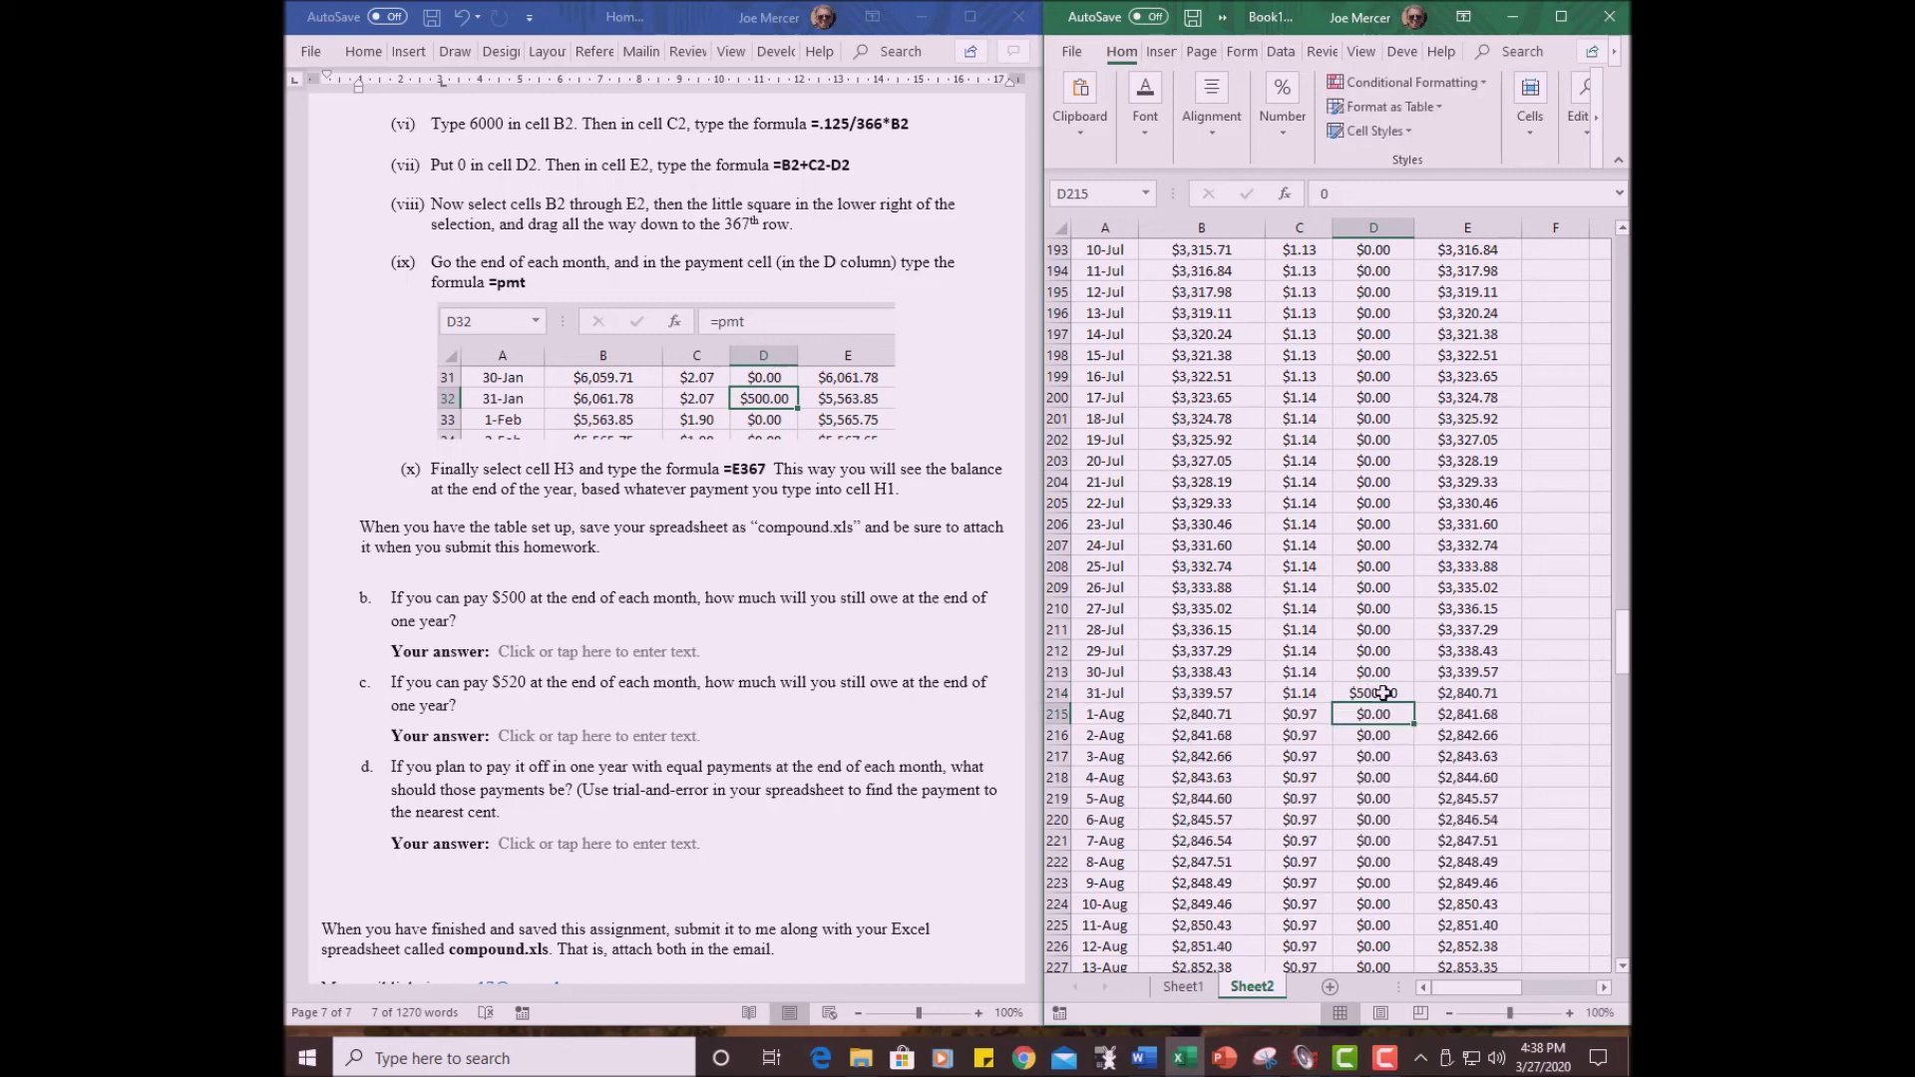
{"action": "scroll", "coordinate": [1383, 693], "scroll_direction": "down", "scroll_amount": 9}
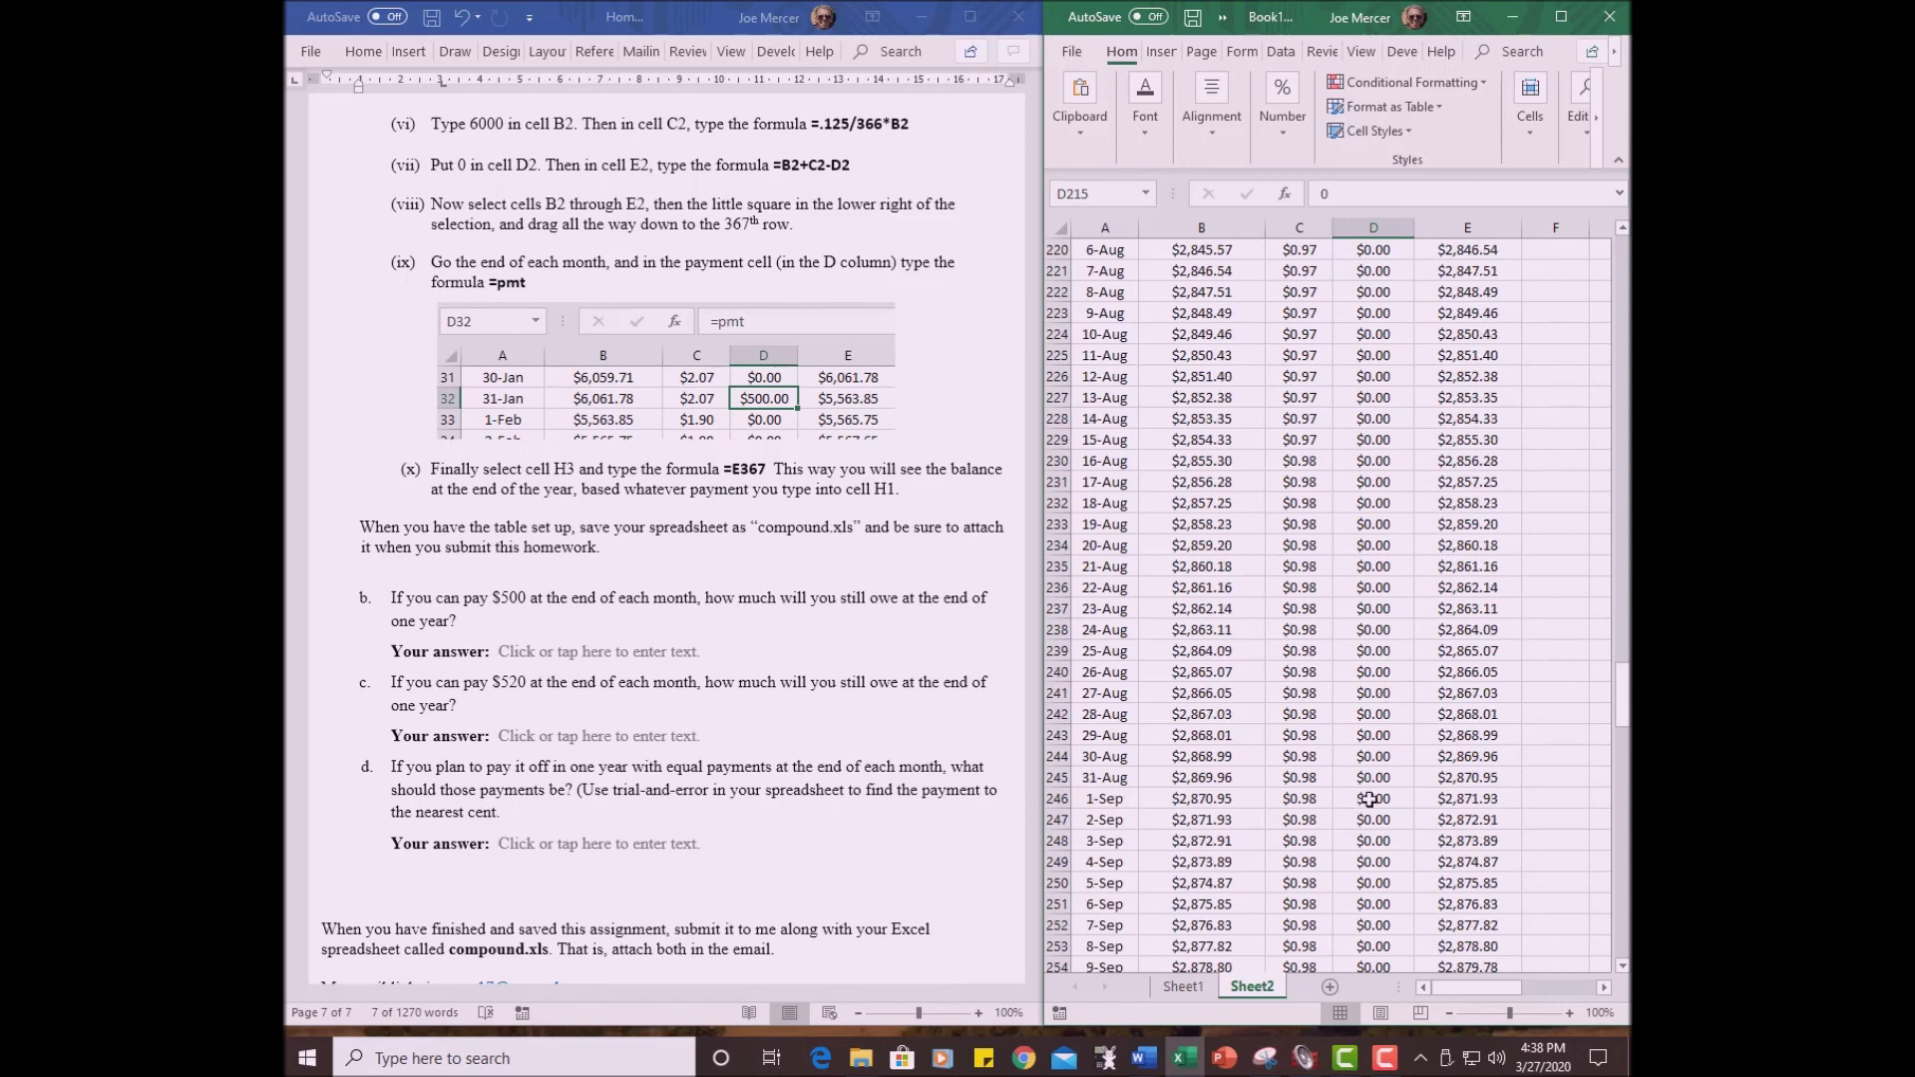
{"action": "left_click", "coordinate": [1383, 778]}
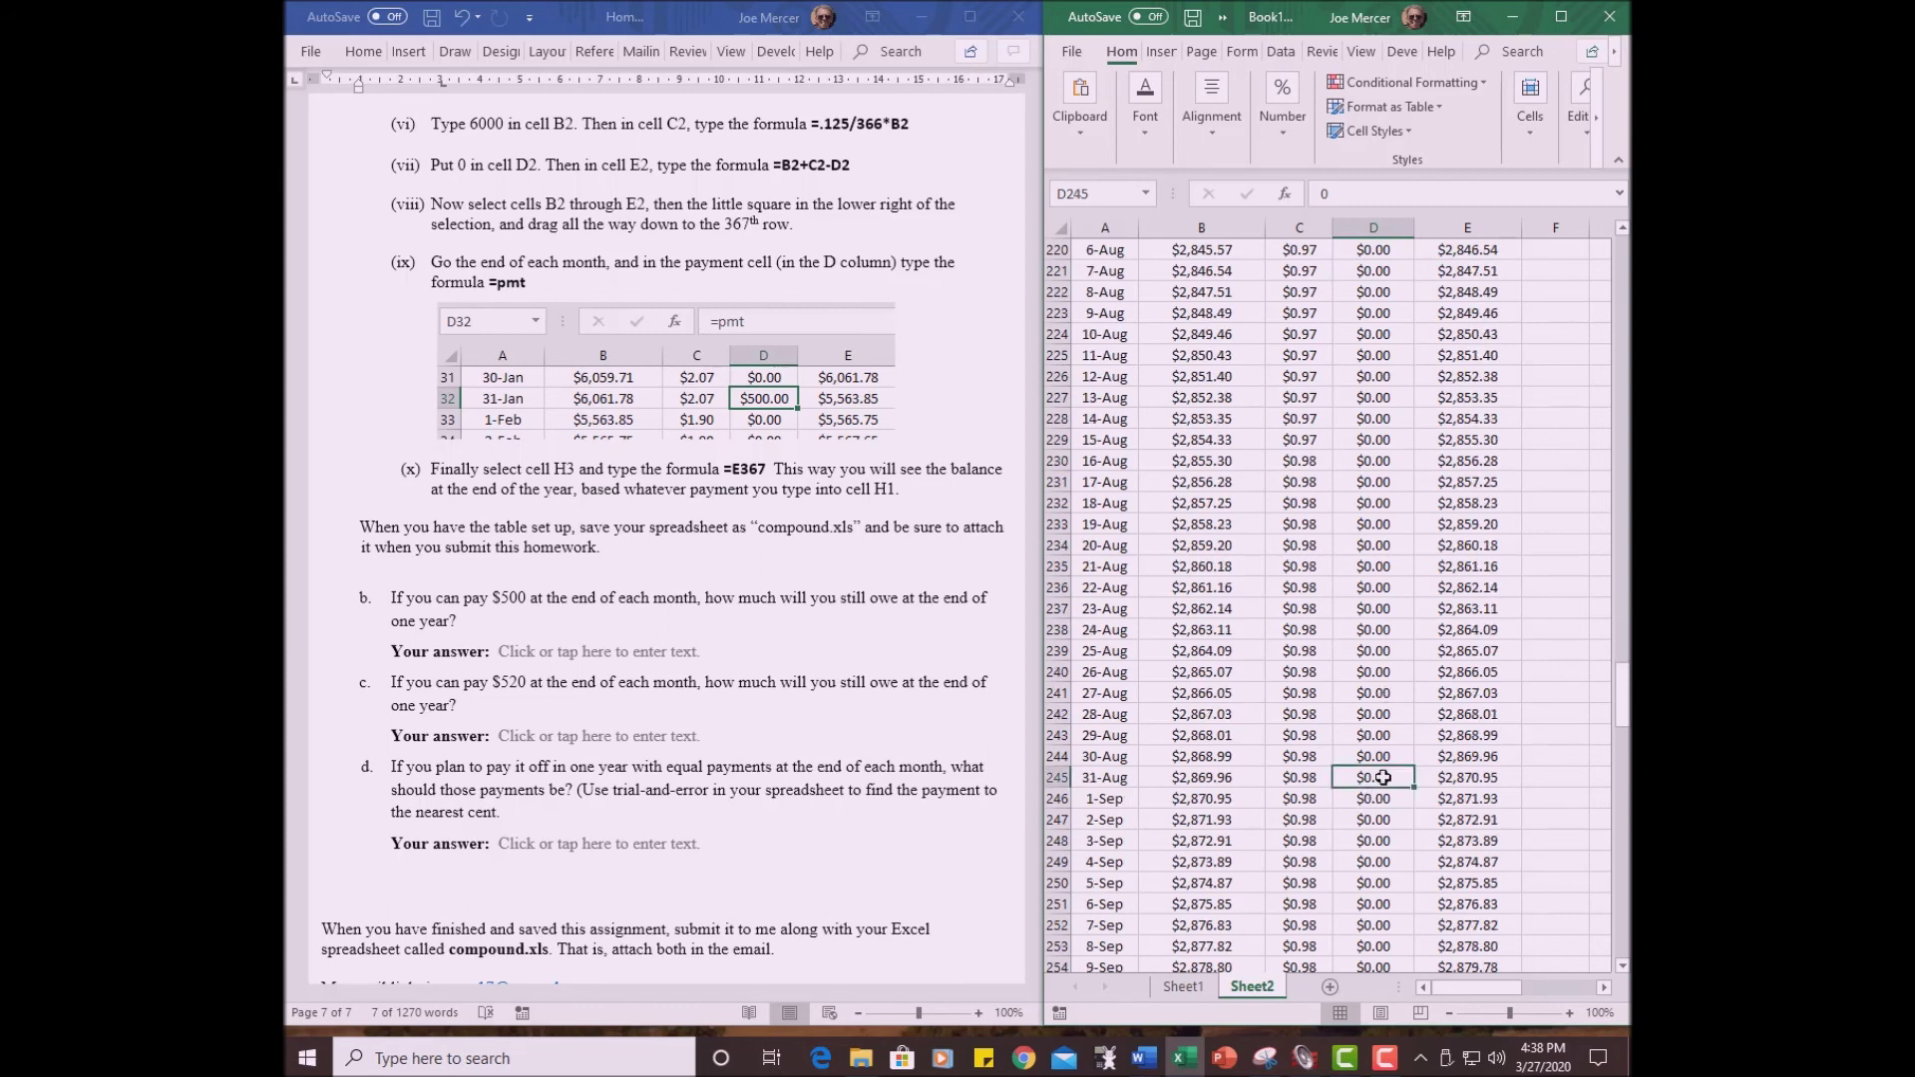
{"action": "type", "text": "=pm"}
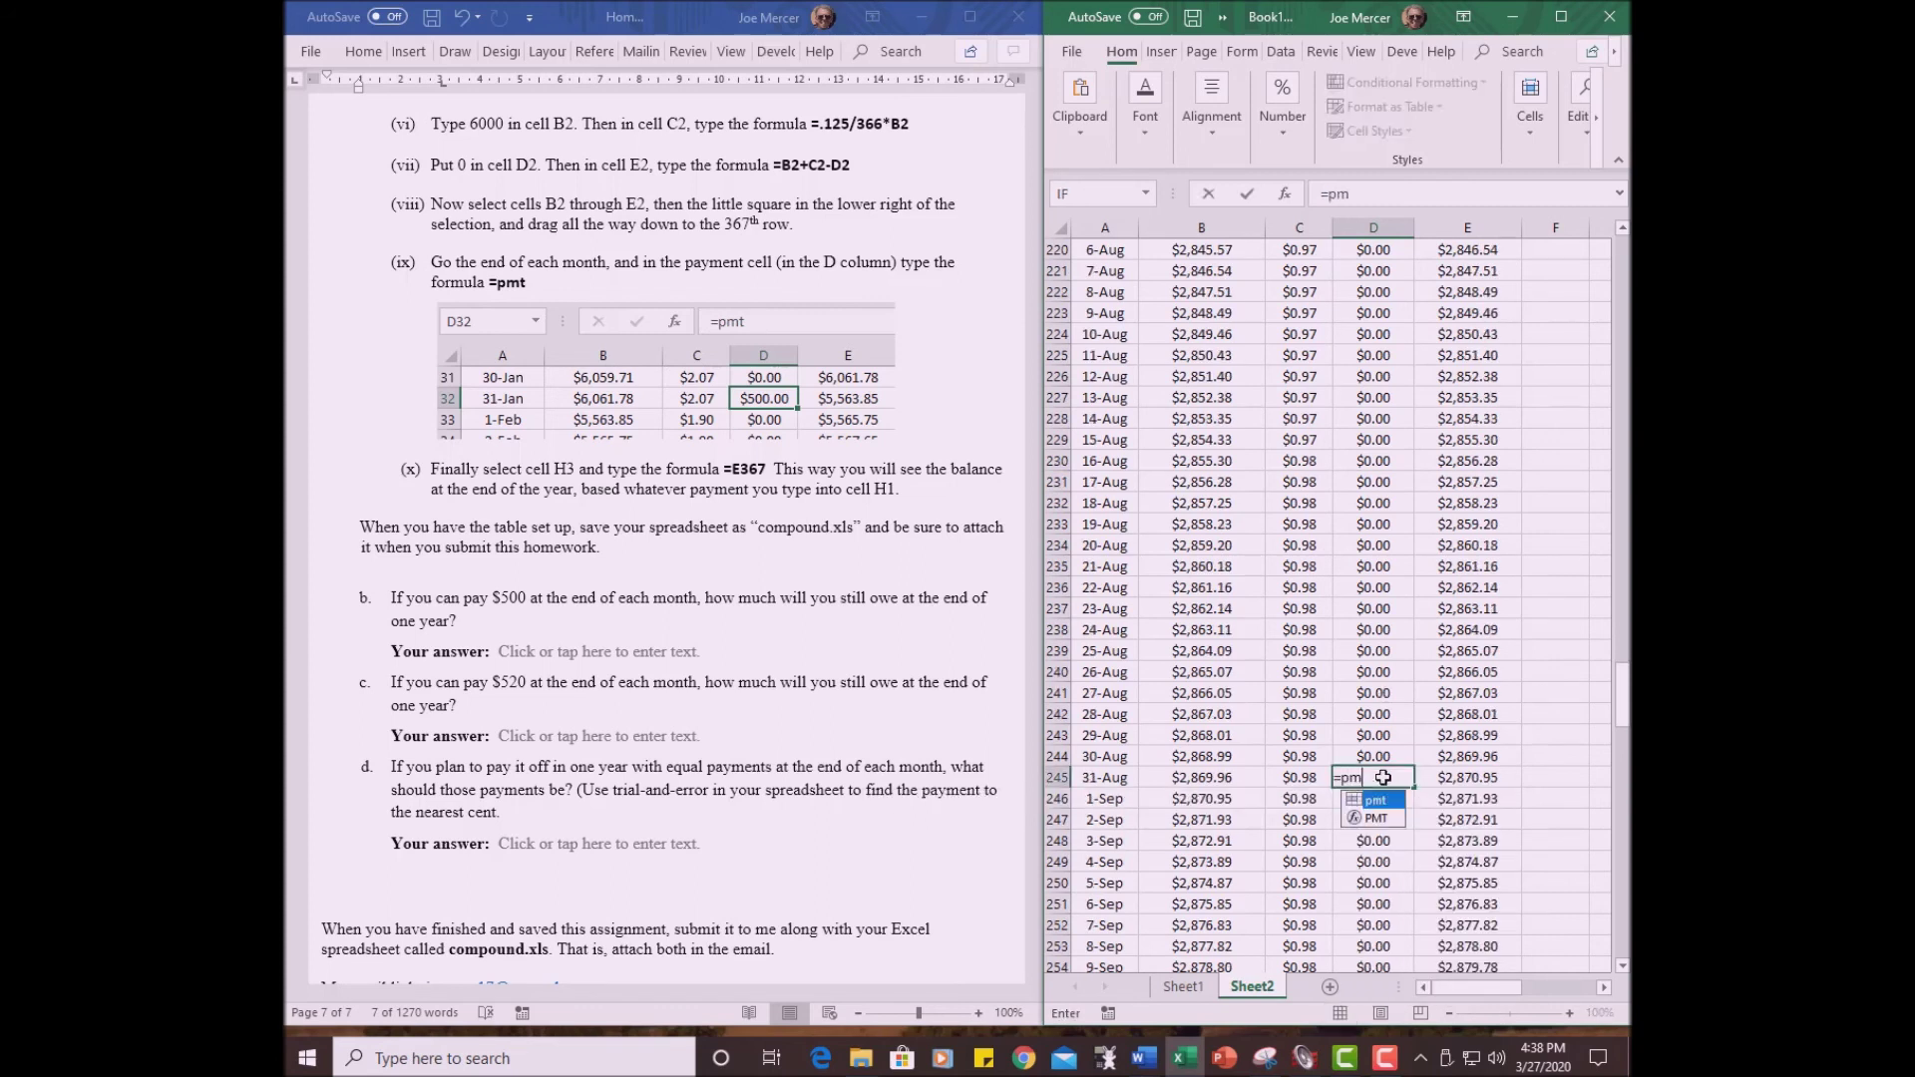
{"action": "type", "text": "t"}
{"action": "key", "text": "Return"}
{"action": "scroll", "coordinate": [1383, 778], "scroll_direction": "down", "scroll_amount": 10}
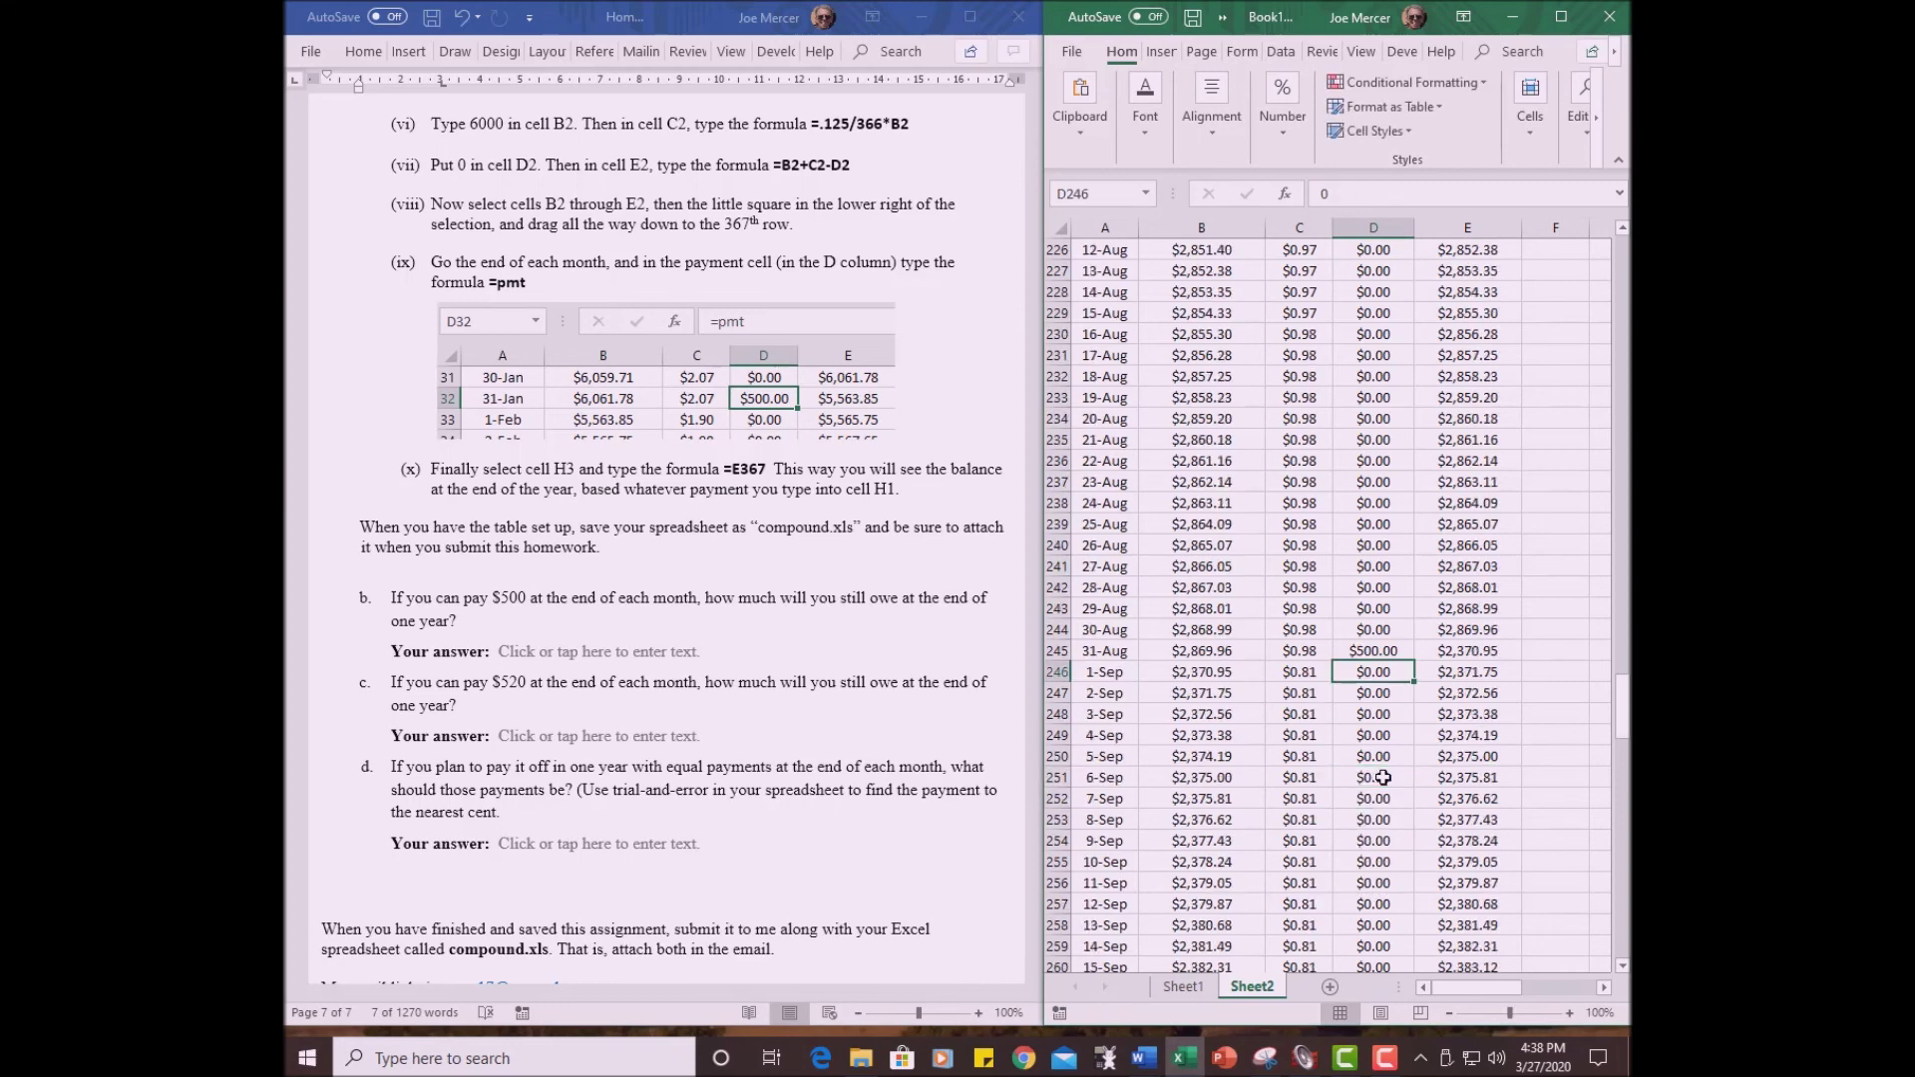
{"action": "scroll", "coordinate": [1383, 779], "scroll_direction": "down", "scroll_amount": 1}
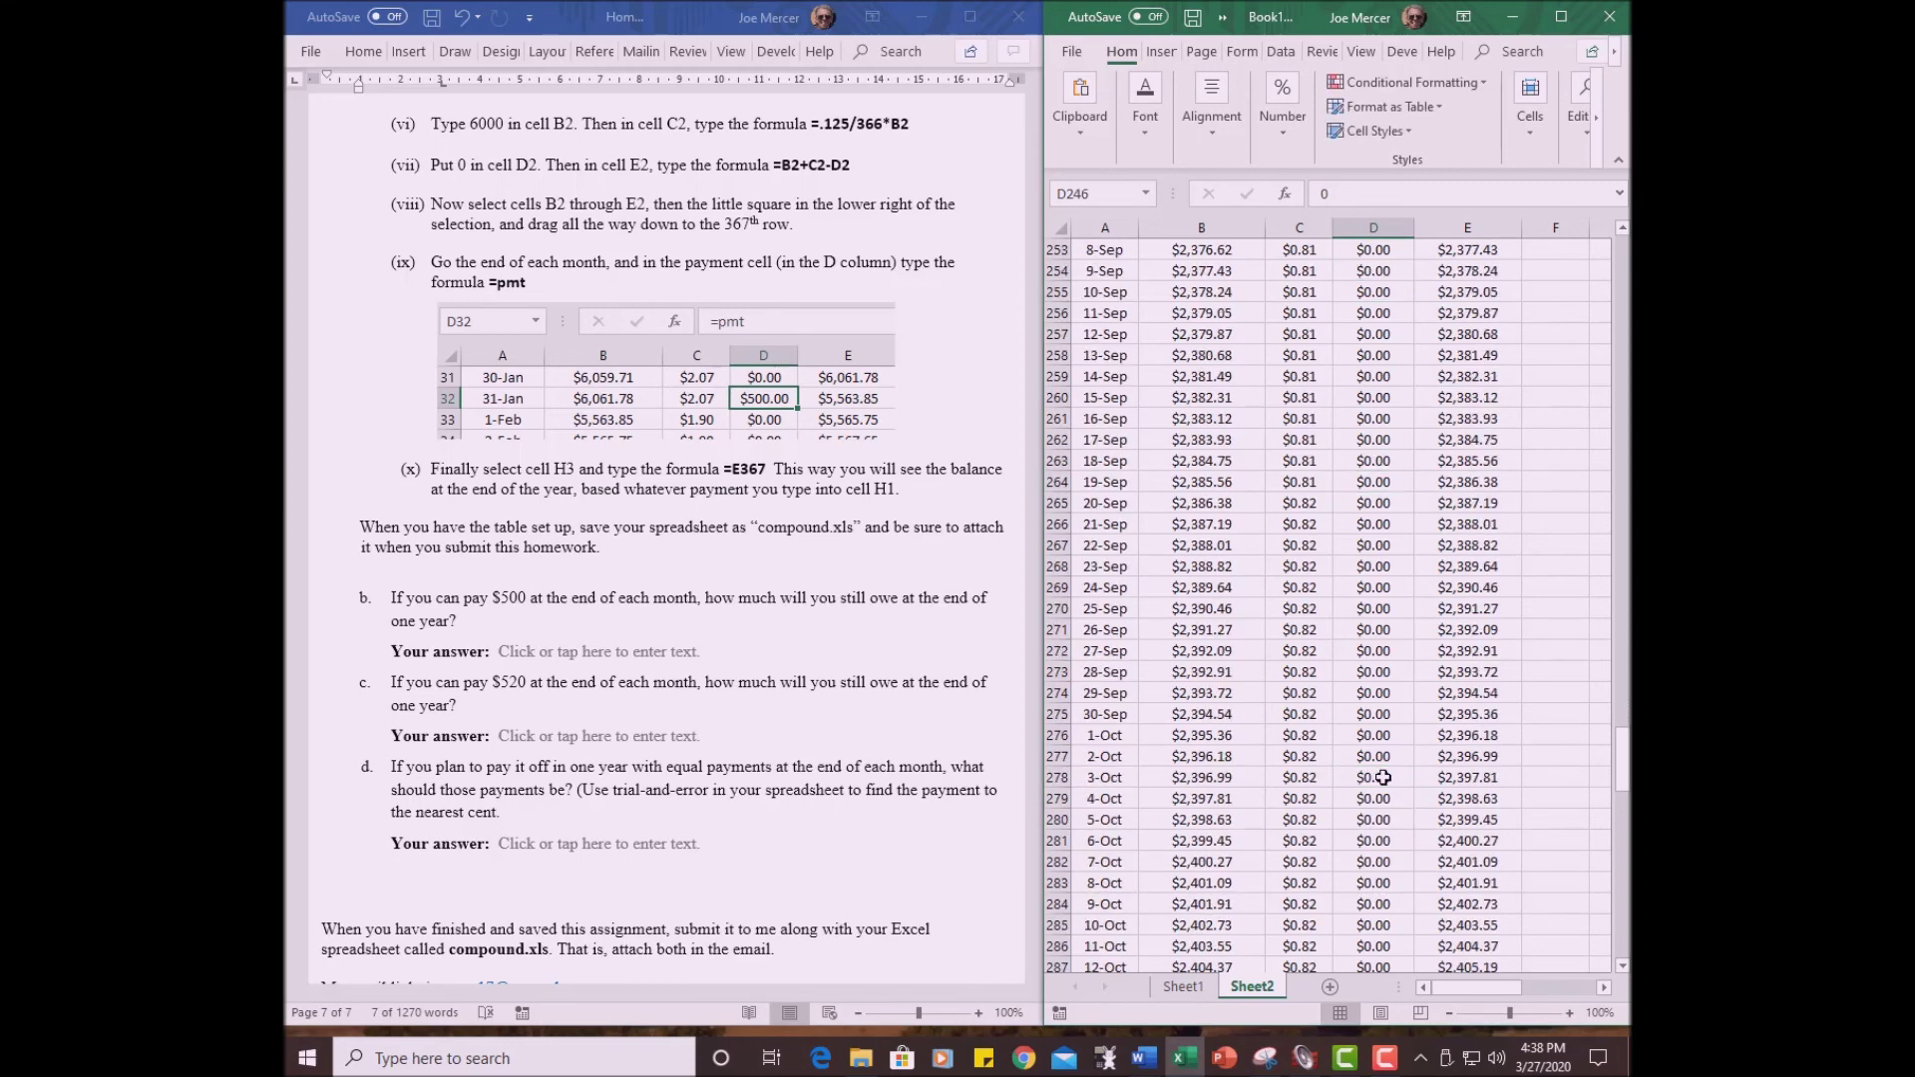
{"action": "left_click", "coordinate": [1383, 715]}
{"action": "type", "text": "=pmt"}
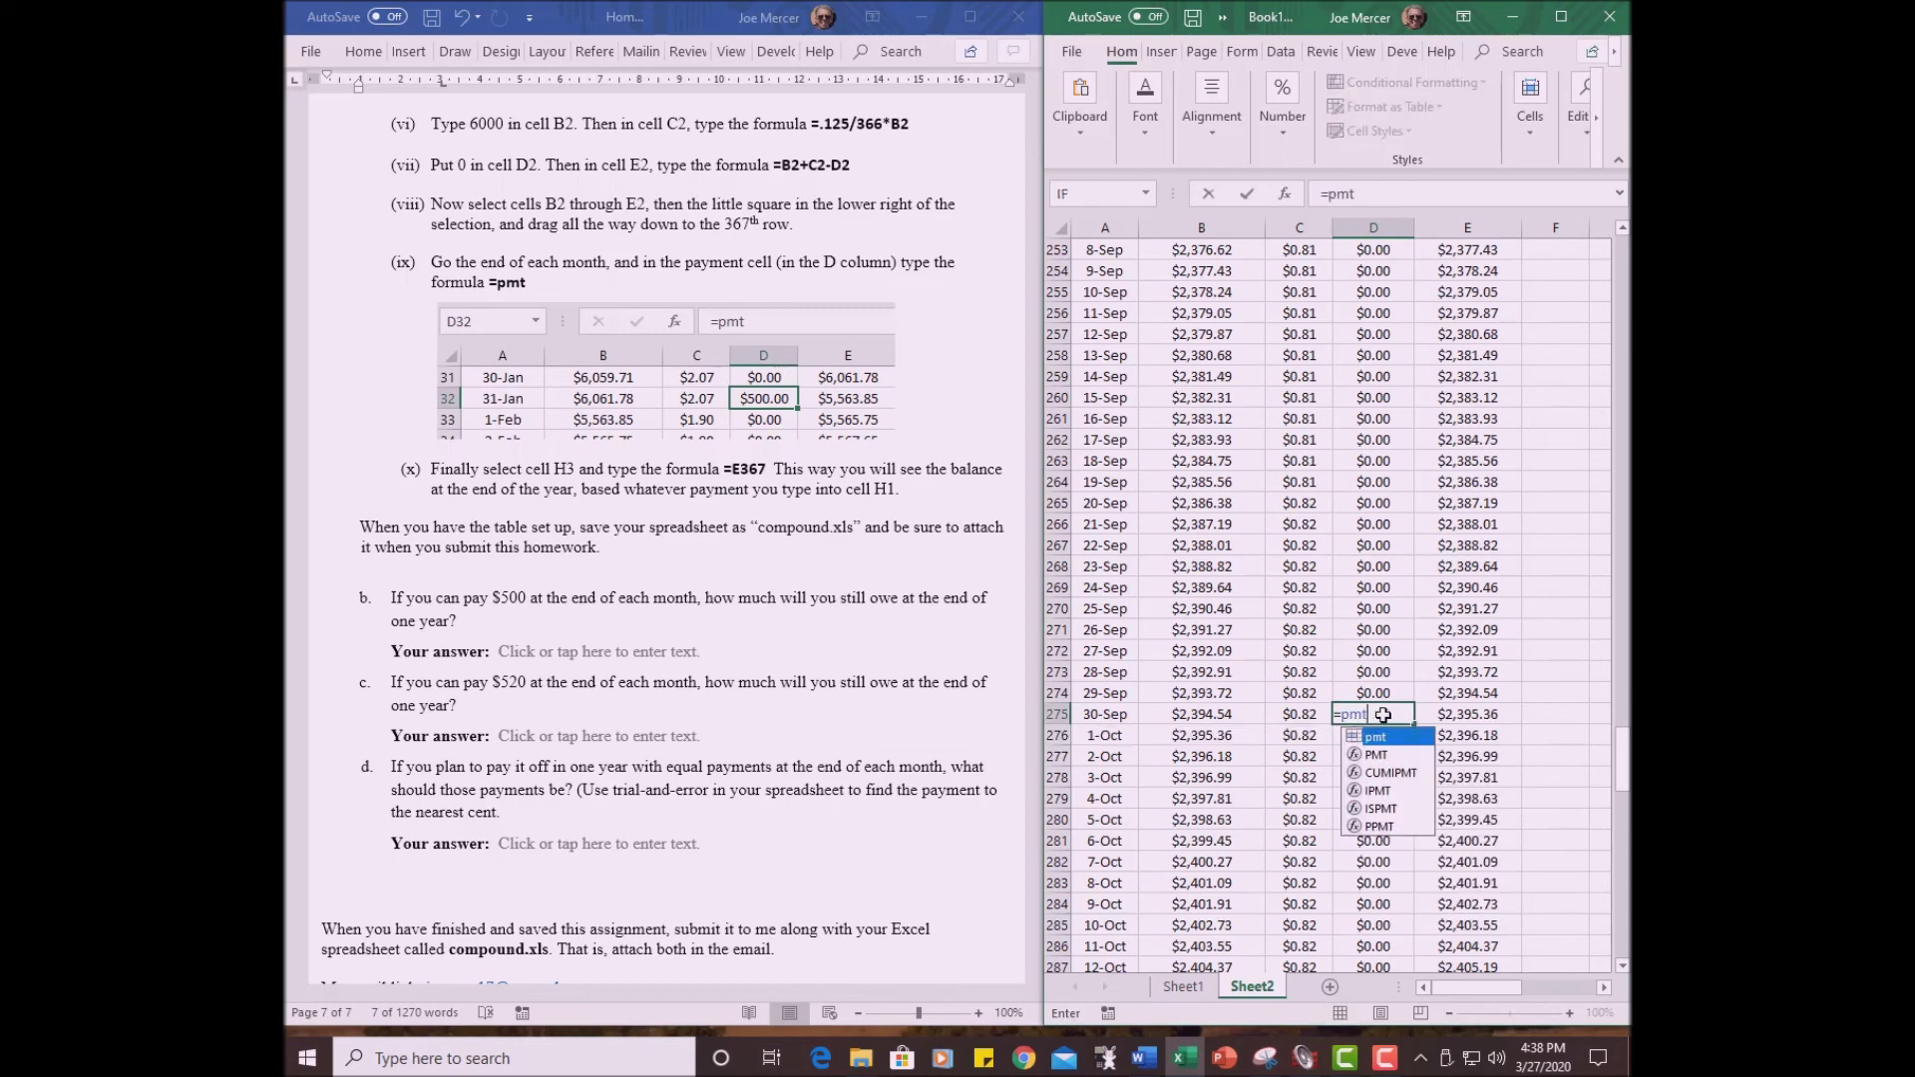
{"action": "key", "text": "Return"}
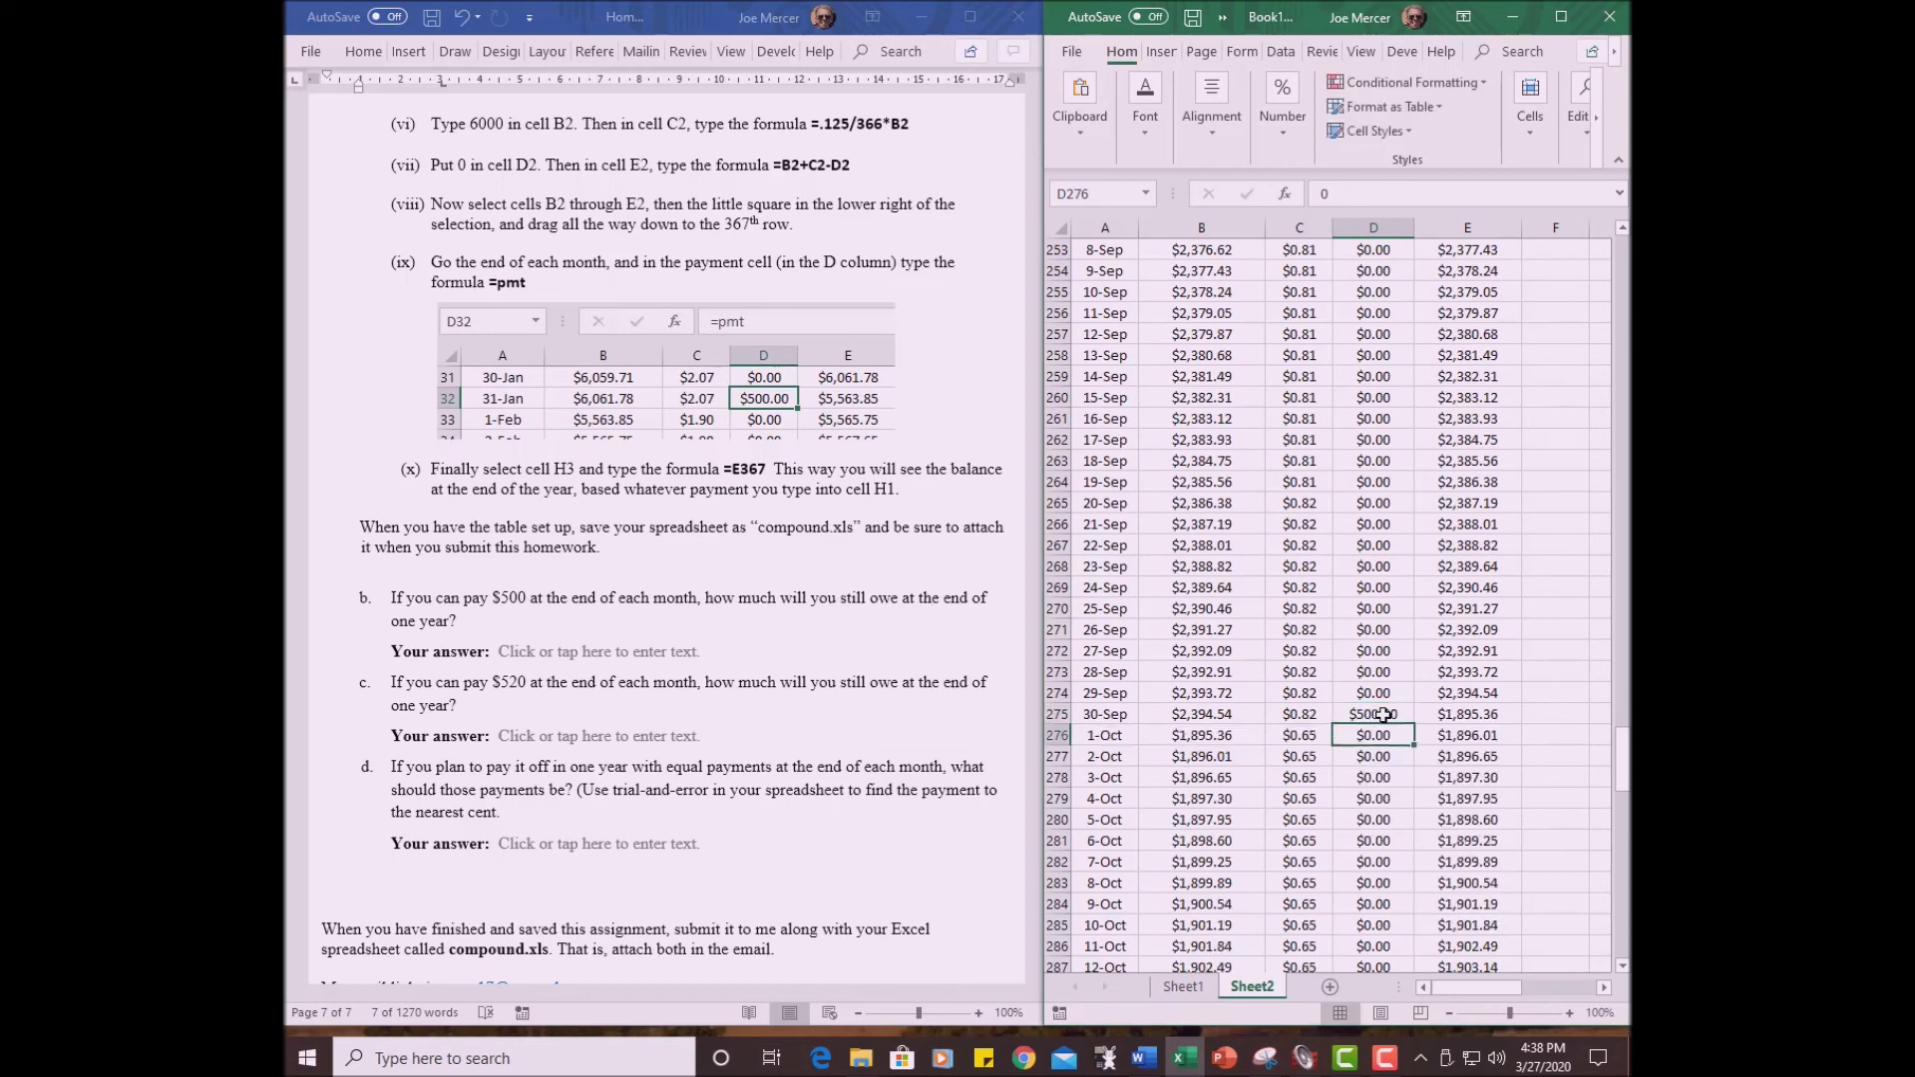
- Enter =pmt as the 31-Oct, 30-Nov and 31-Dec payments, each showing $500.00
{"action": "scroll", "coordinate": [1384, 714], "scroll_direction": "down", "scroll_amount": 10}
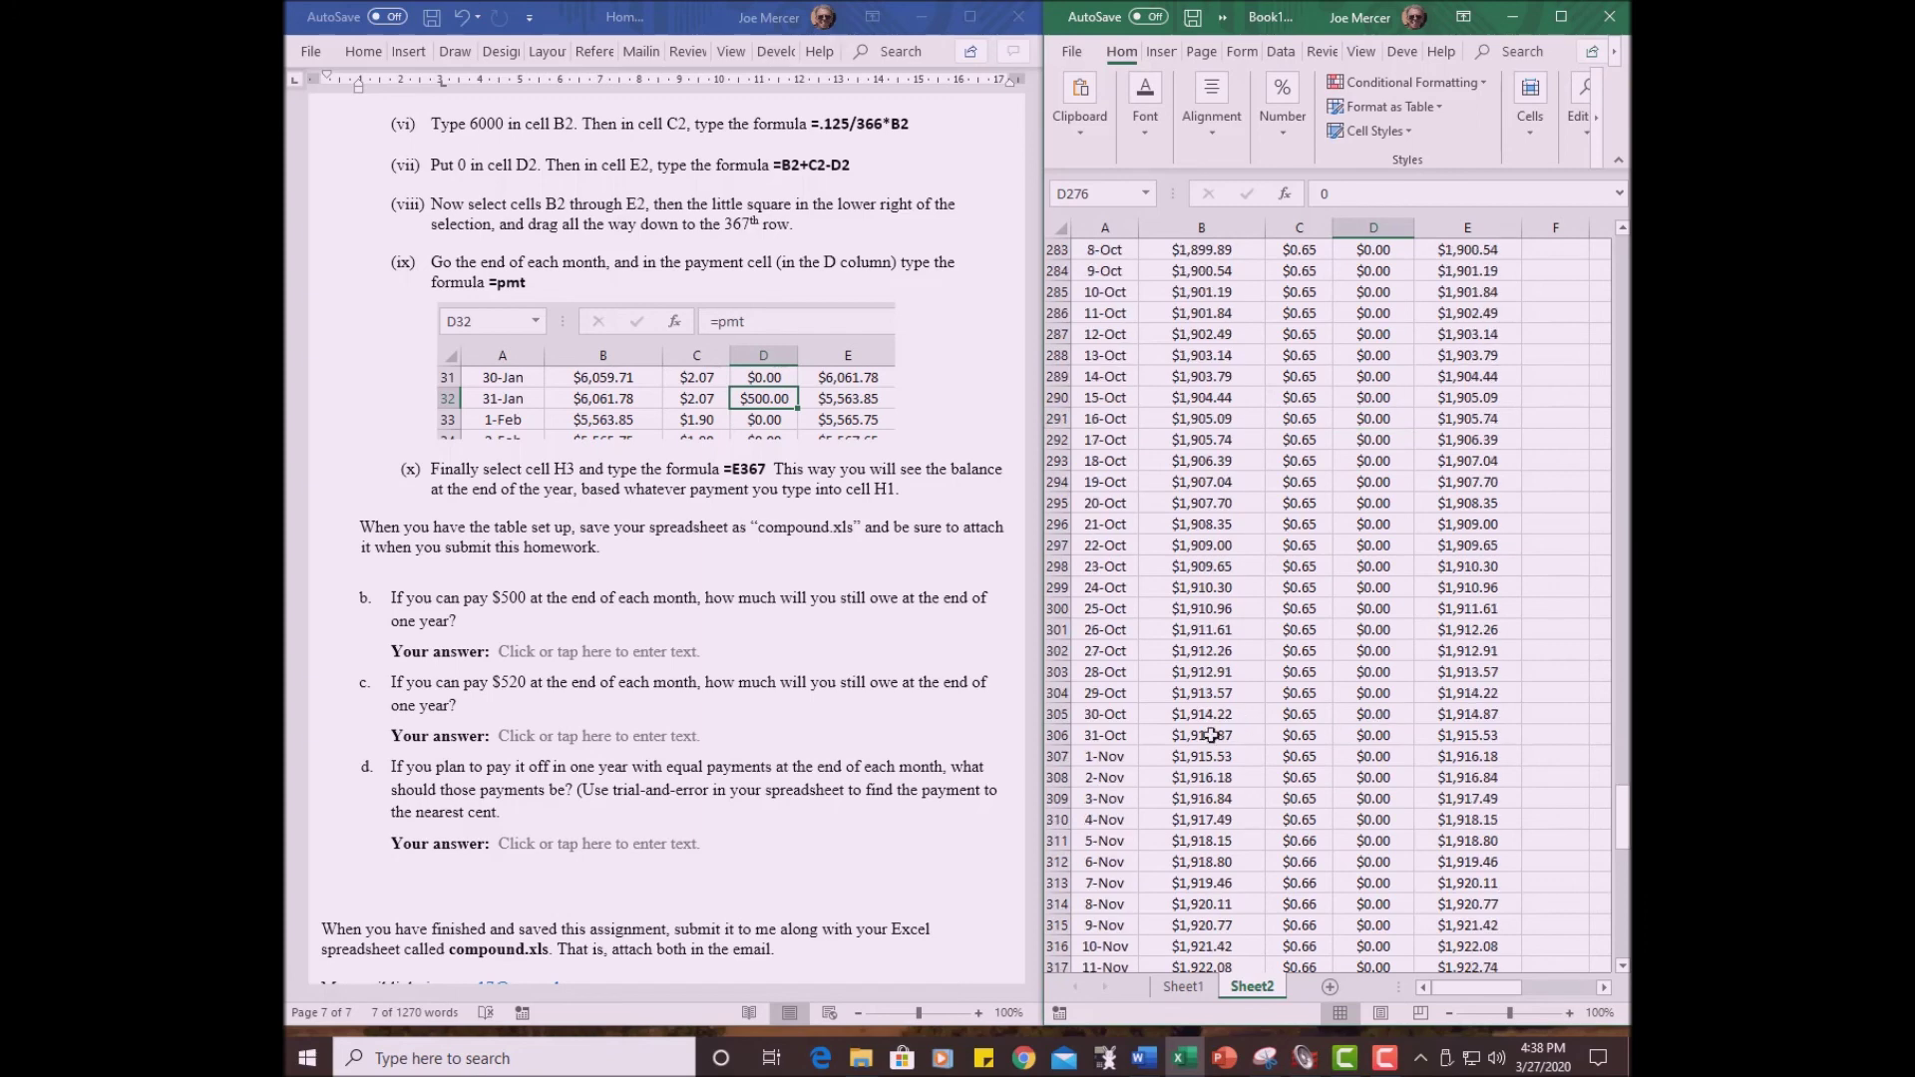
{"action": "left_click", "coordinate": [1387, 735]}
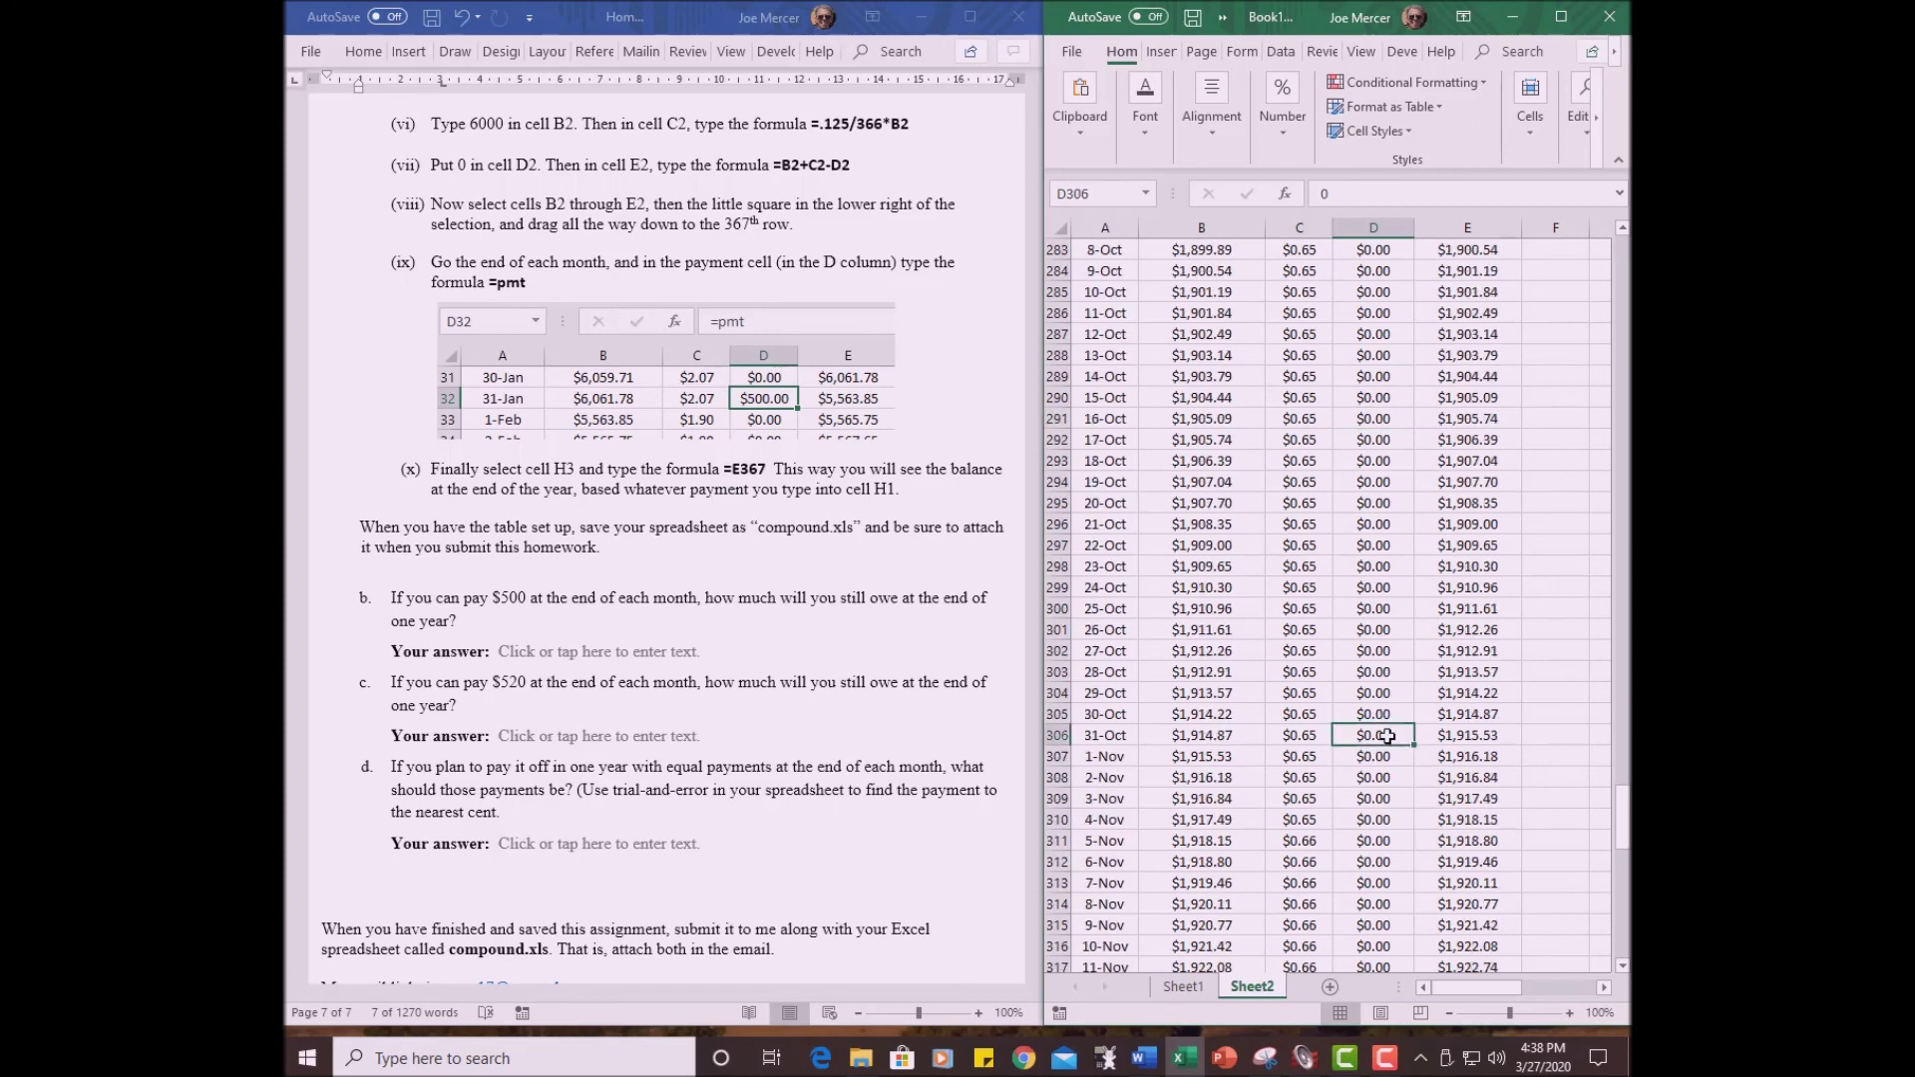
{"action": "type", "text": "=pm"}
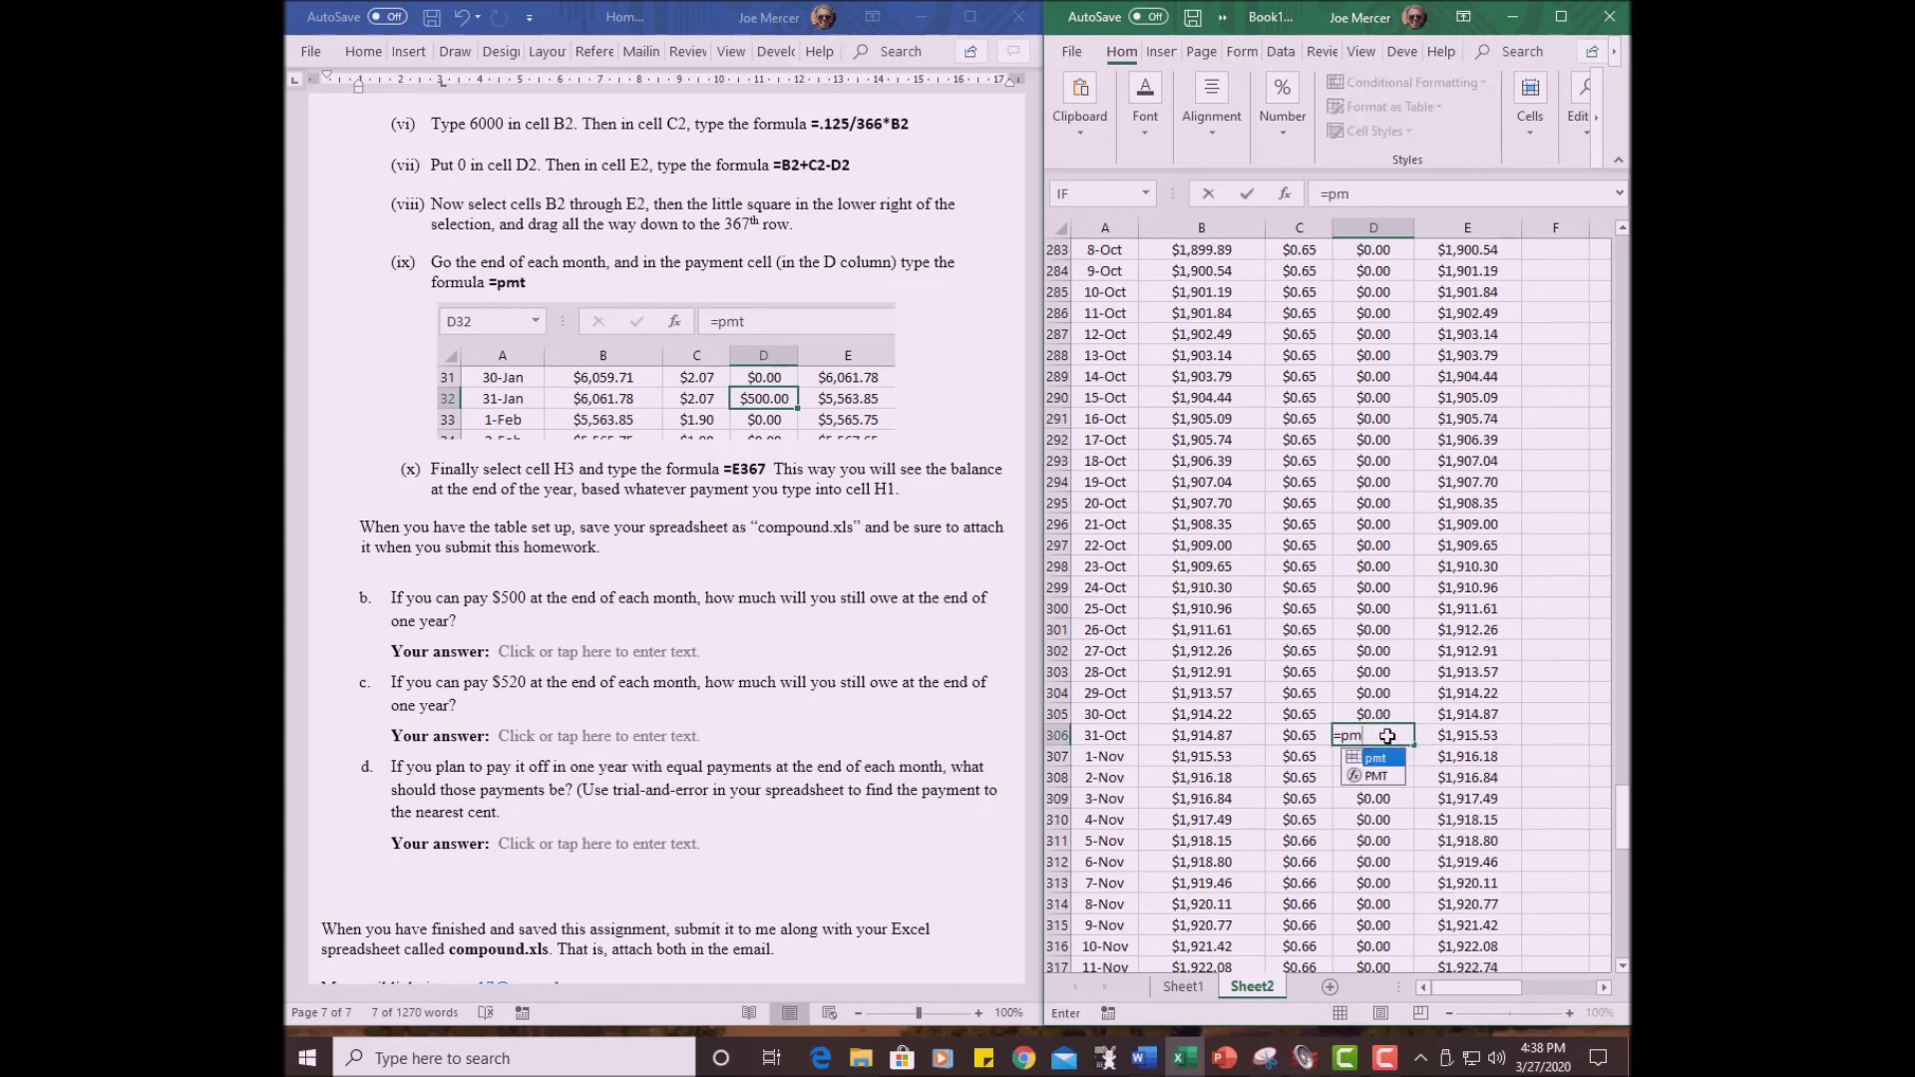
{"action": "type", "text": "t"}
{"action": "key", "text": "Return"}
{"action": "scroll", "coordinate": [1387, 735], "scroll_direction": "down", "scroll_amount": 11}
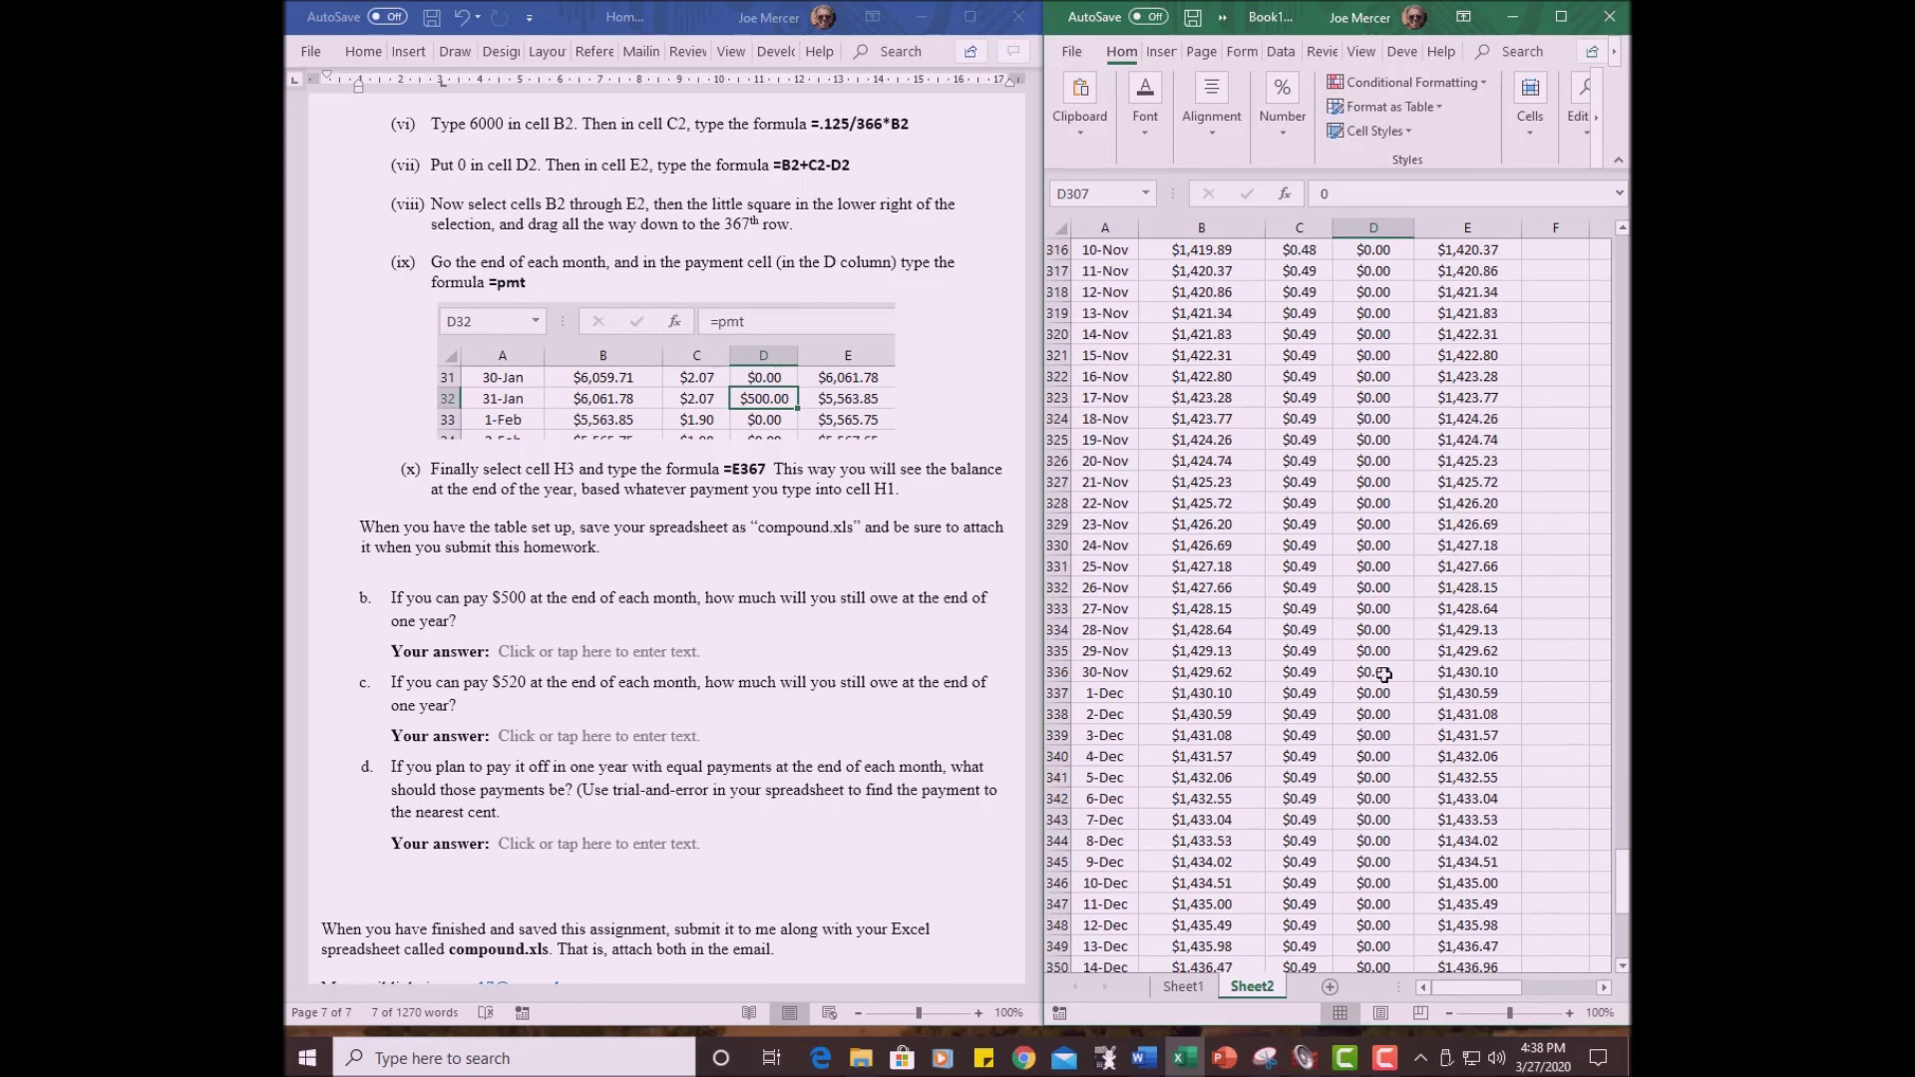
{"action": "left_click", "coordinate": [1375, 672]}
{"action": "type", "text": "="}
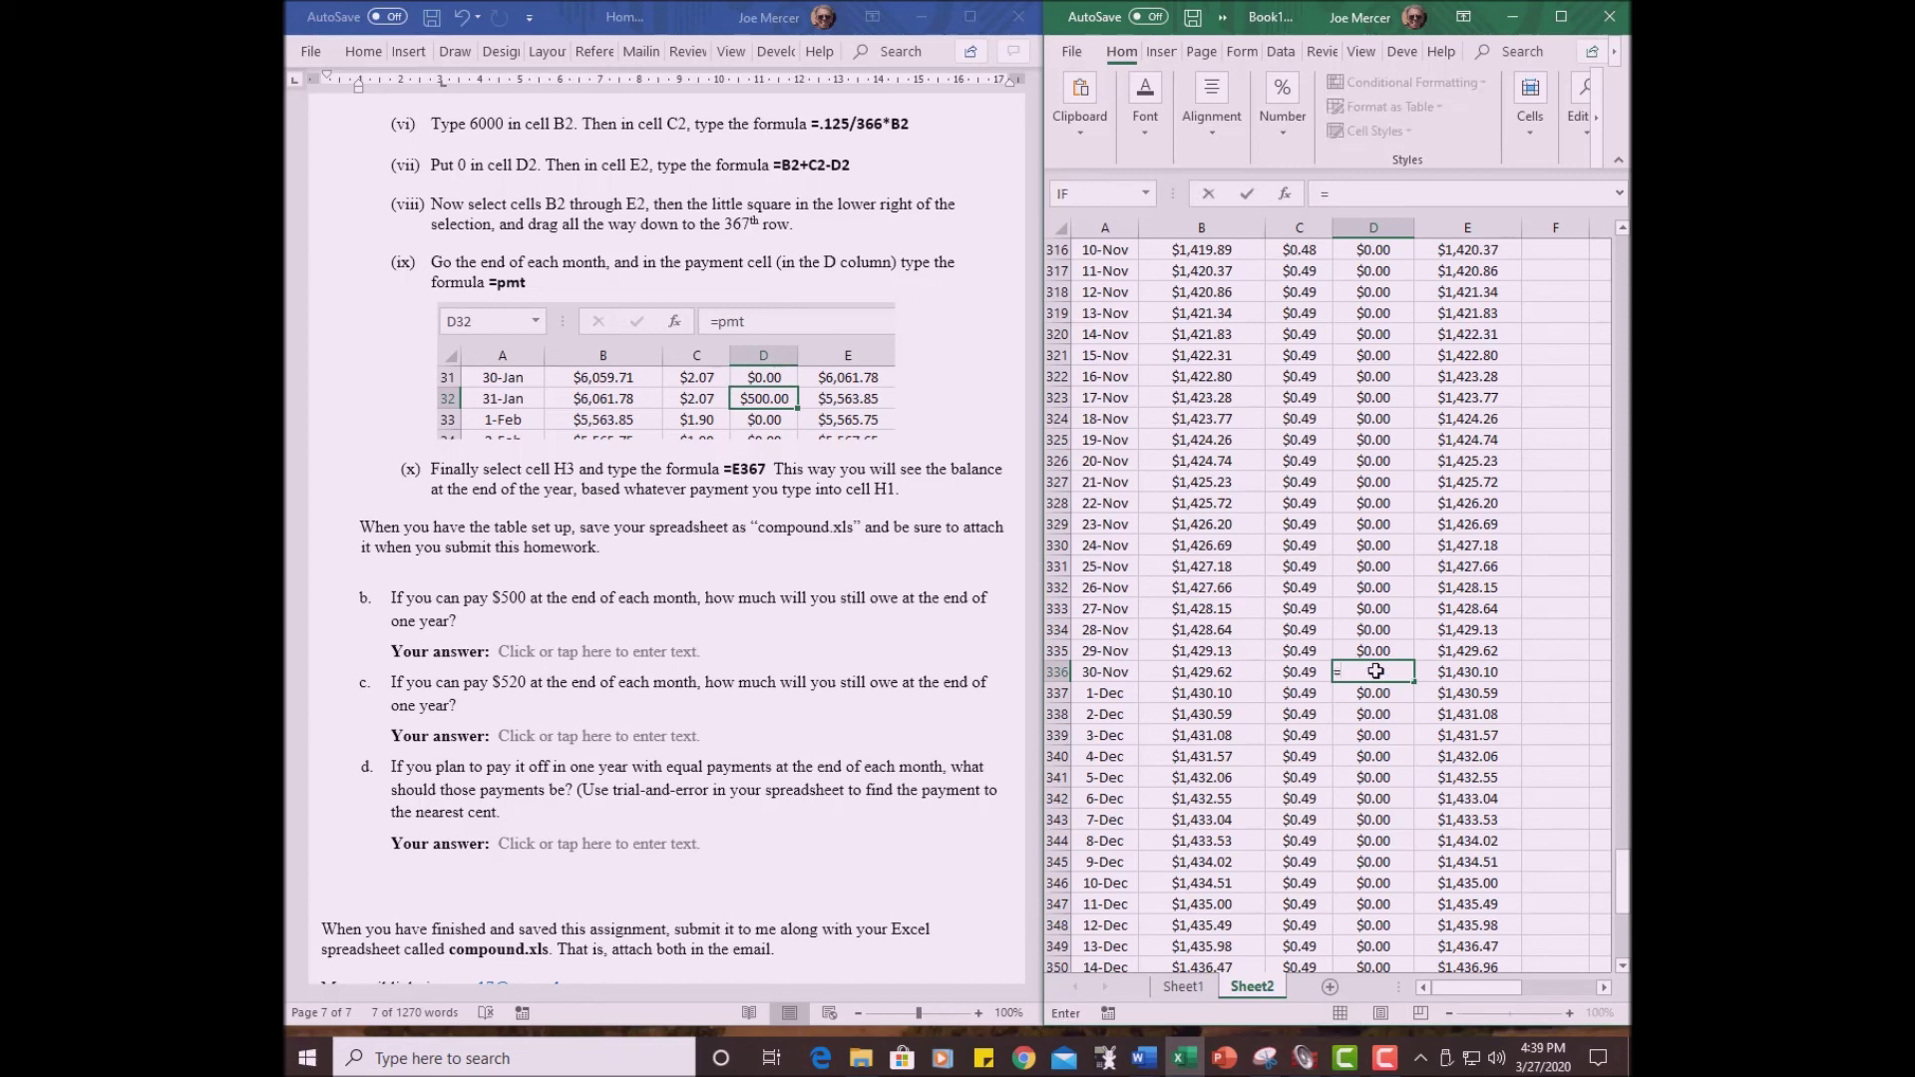
{"action": "type", "text": "pmt"}
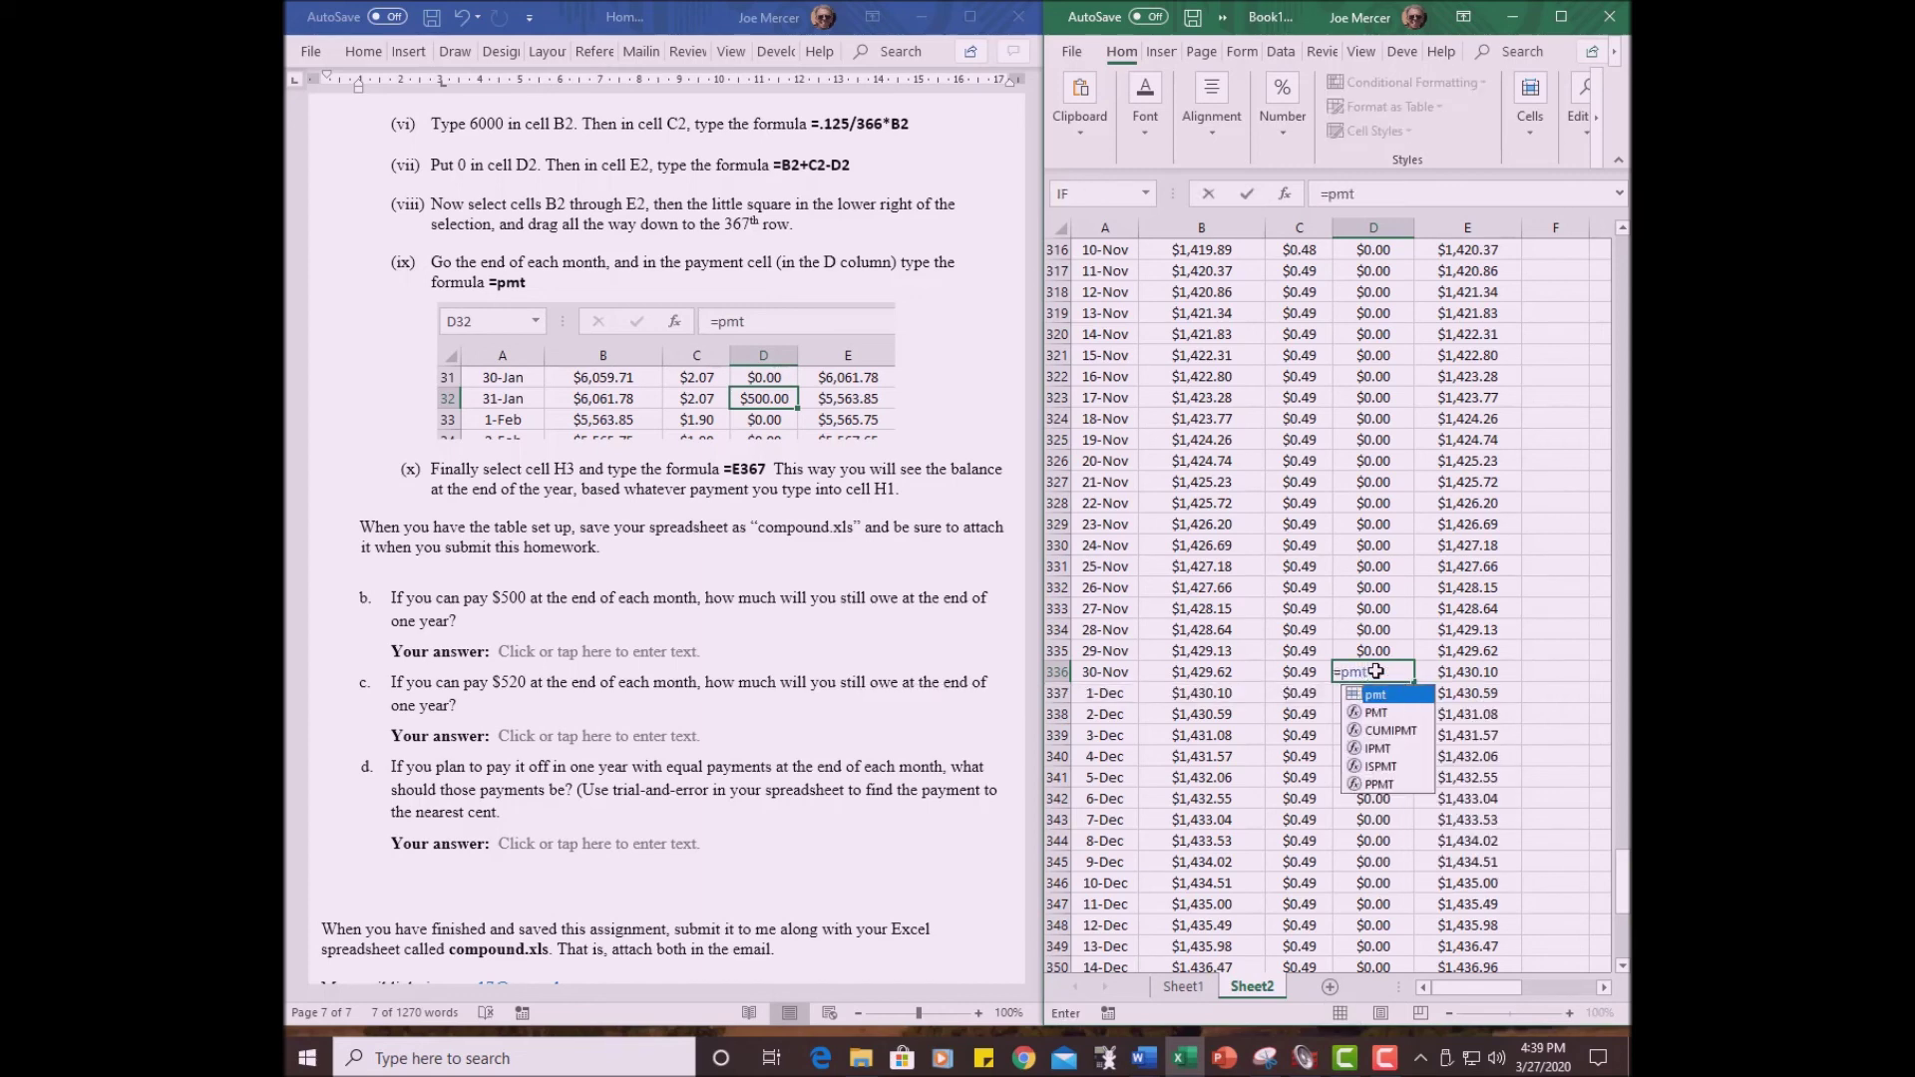
{"action": "key", "text": "Return"}
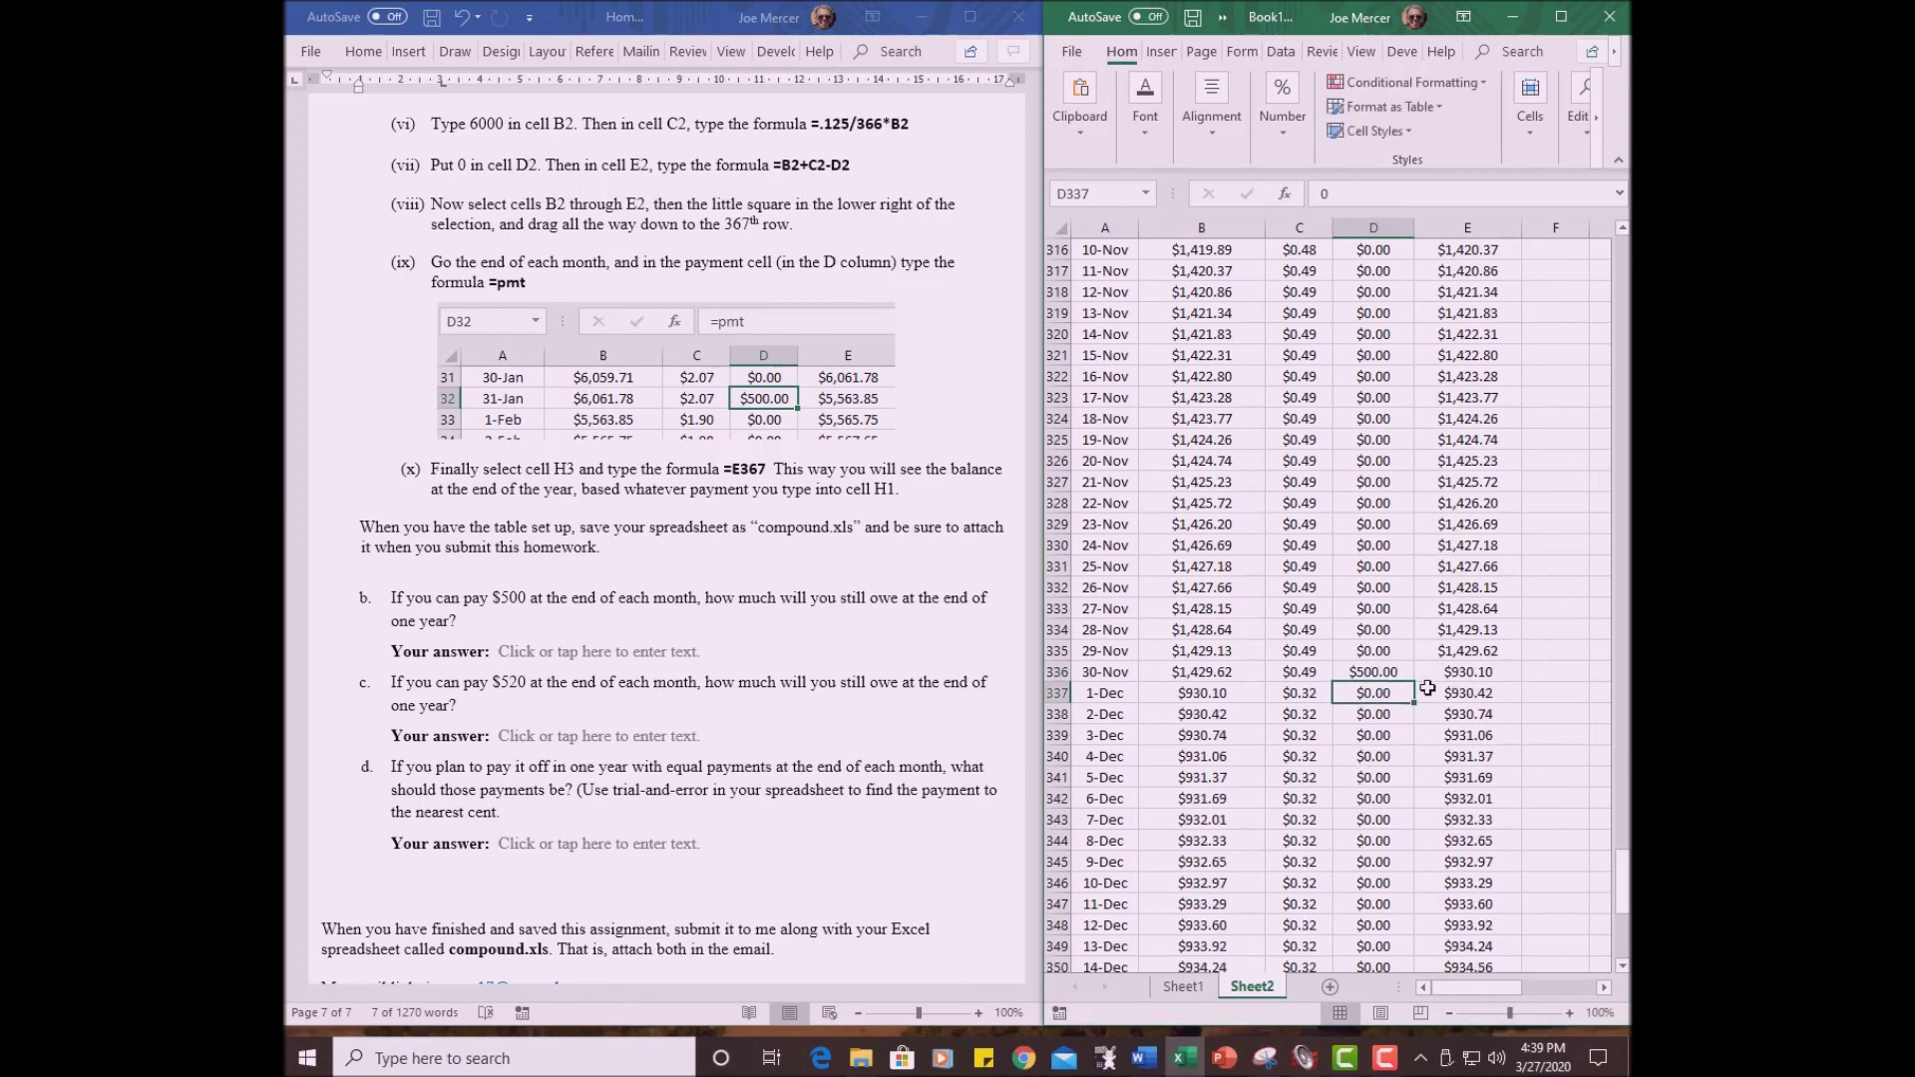
{"action": "scroll", "coordinate": [1428, 688], "scroll_direction": "down", "scroll_amount": 9}
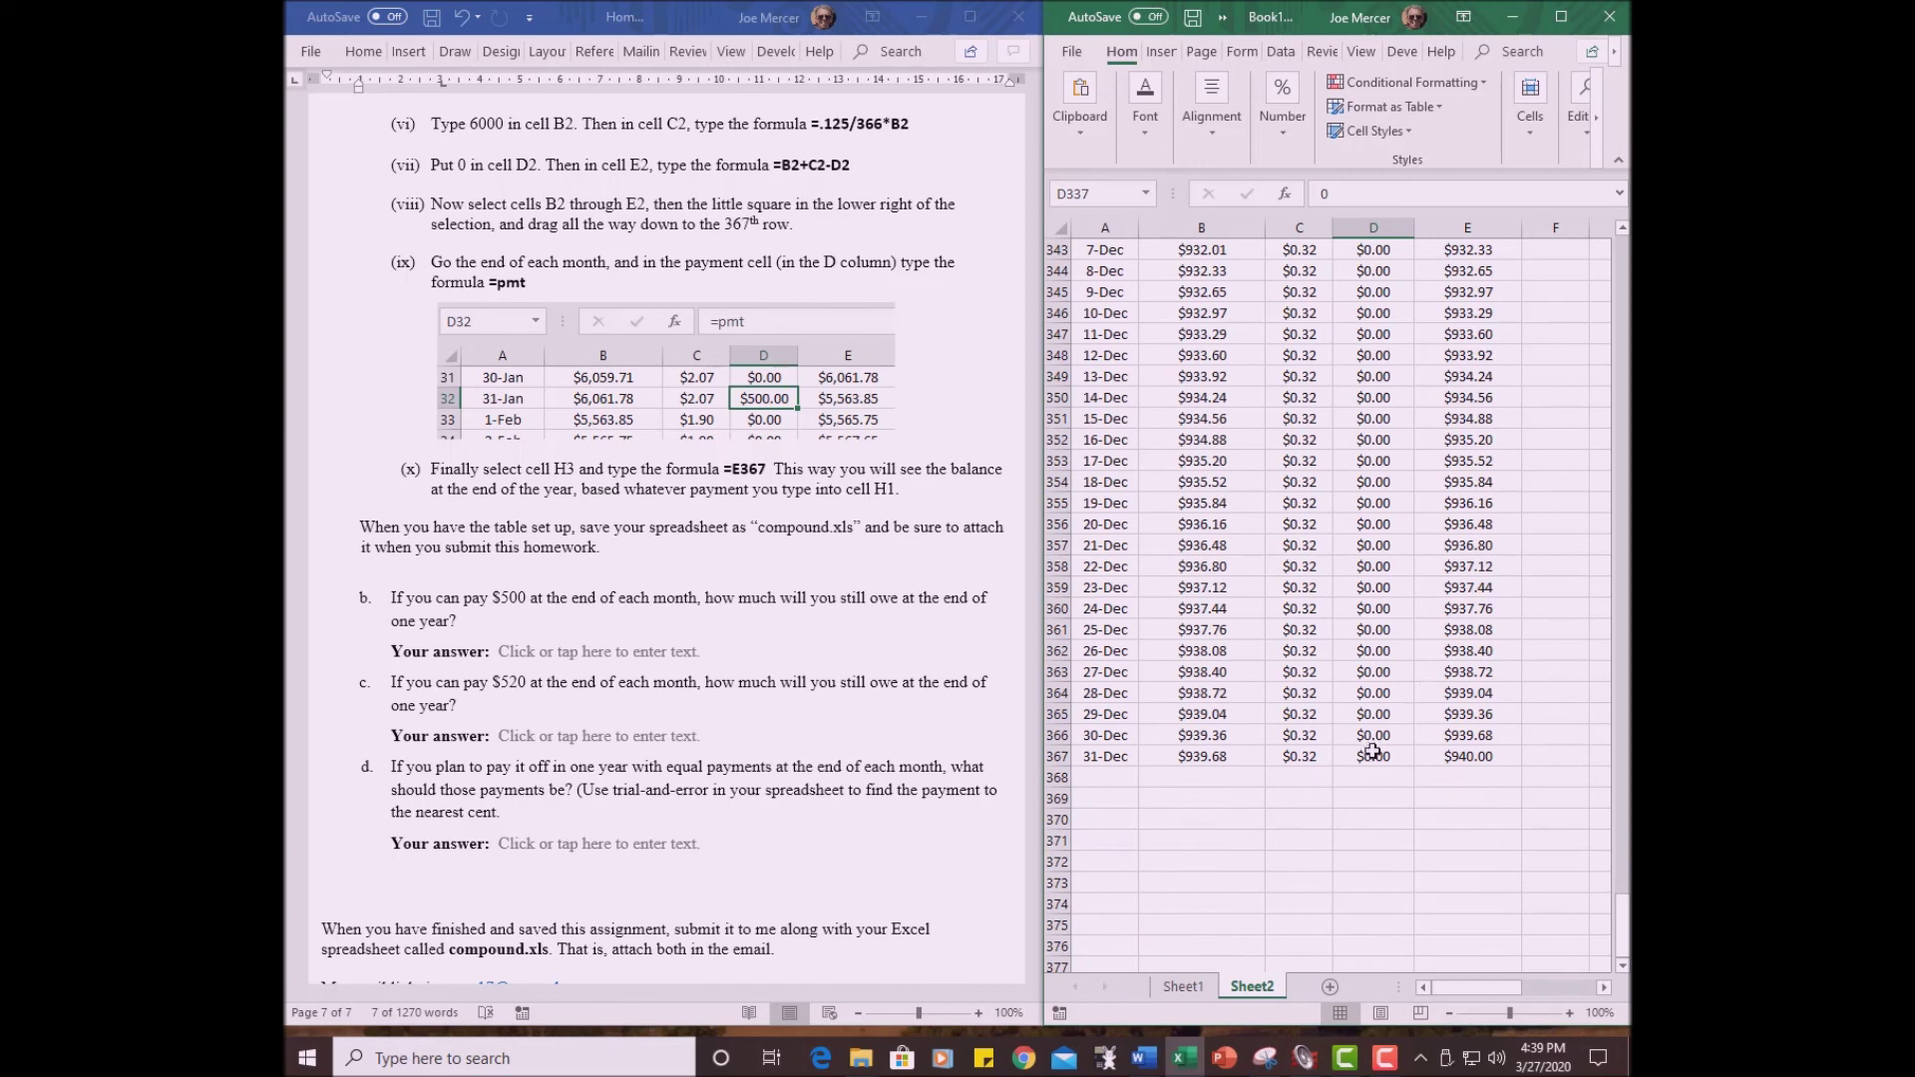
{"action": "left_click", "coordinate": [1372, 755]}
{"action": "type", "text": "=pmt"}
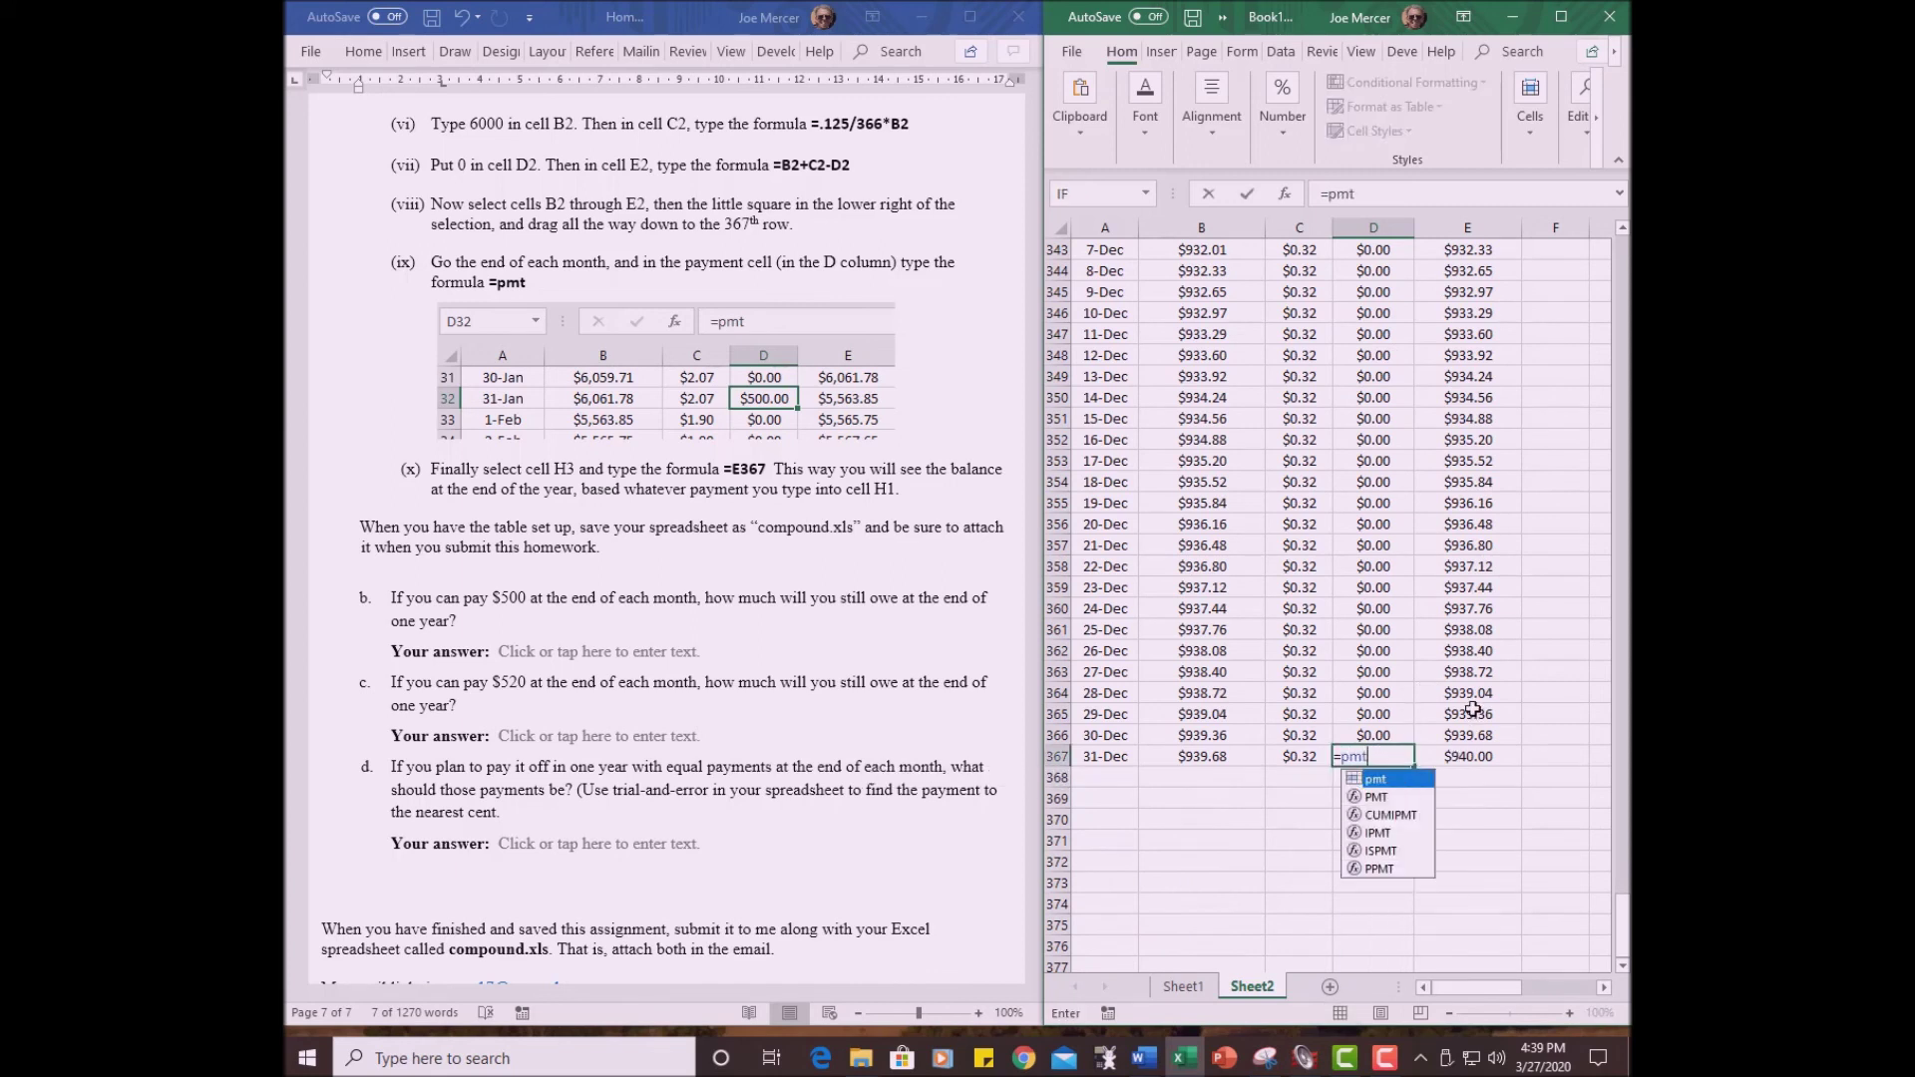
{"action": "key", "text": "Return"}
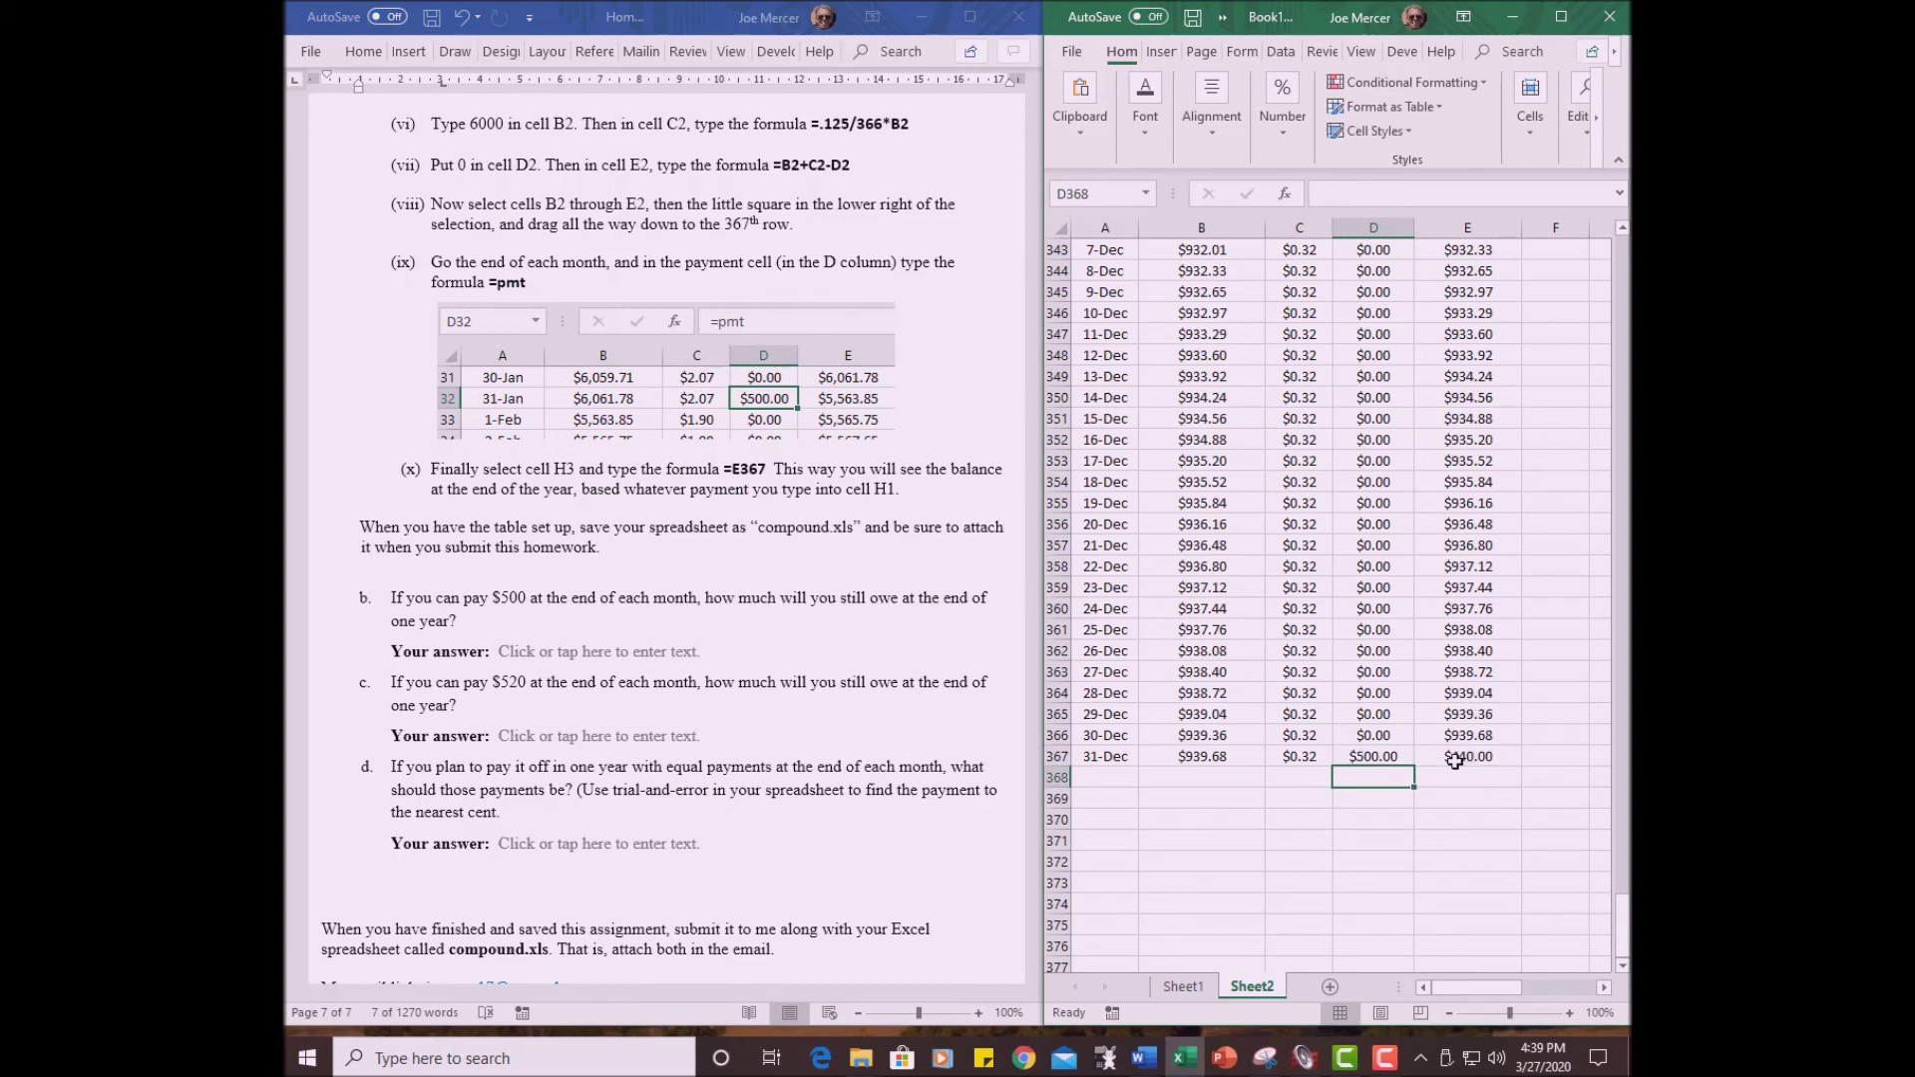
- Put =E367 in H3 so the End of year balance shows $440.00
{"action": "left_click_drag", "start_coordinate": [1621, 908], "coordinate": [1621, 253]}
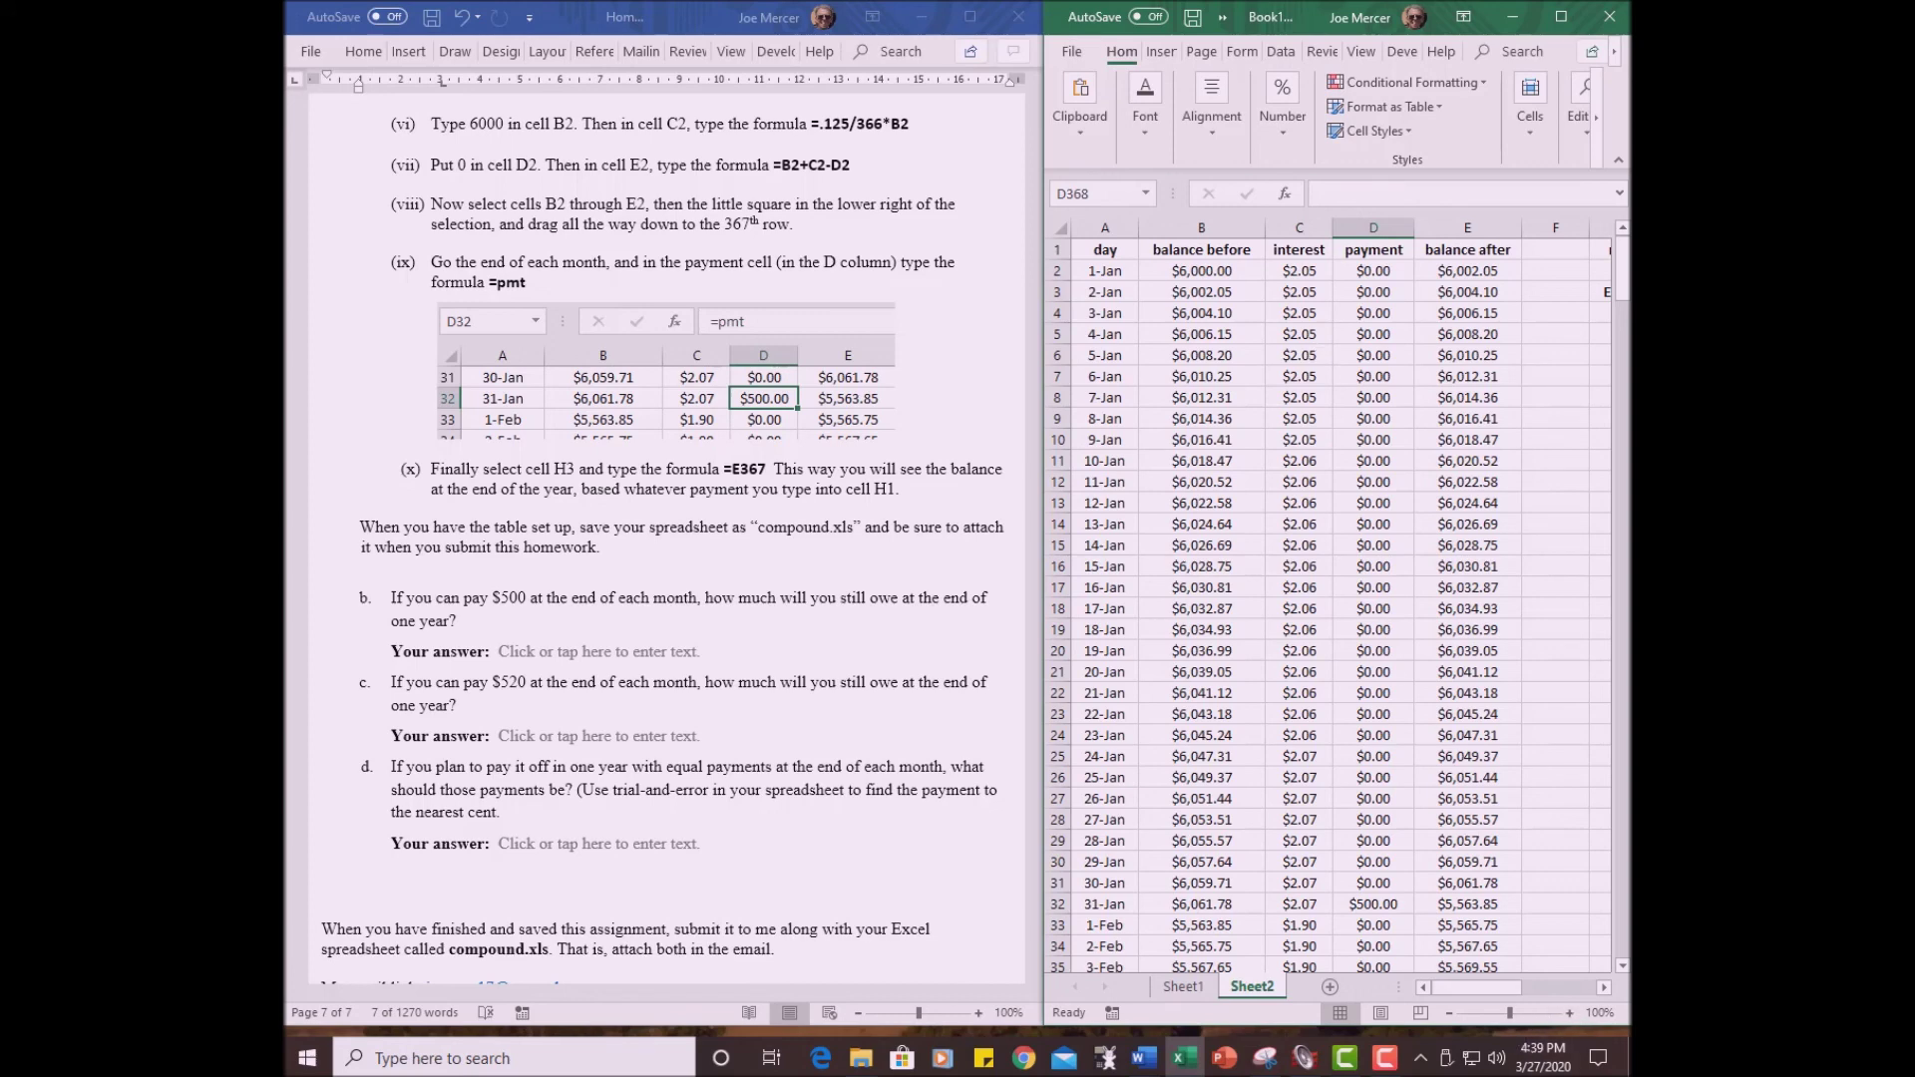
{"action": "left_click", "coordinate": [1606, 986]}
{"action": "left_click", "coordinate": [1606, 986]}
{"action": "left_click", "coordinate": [1606, 985]}
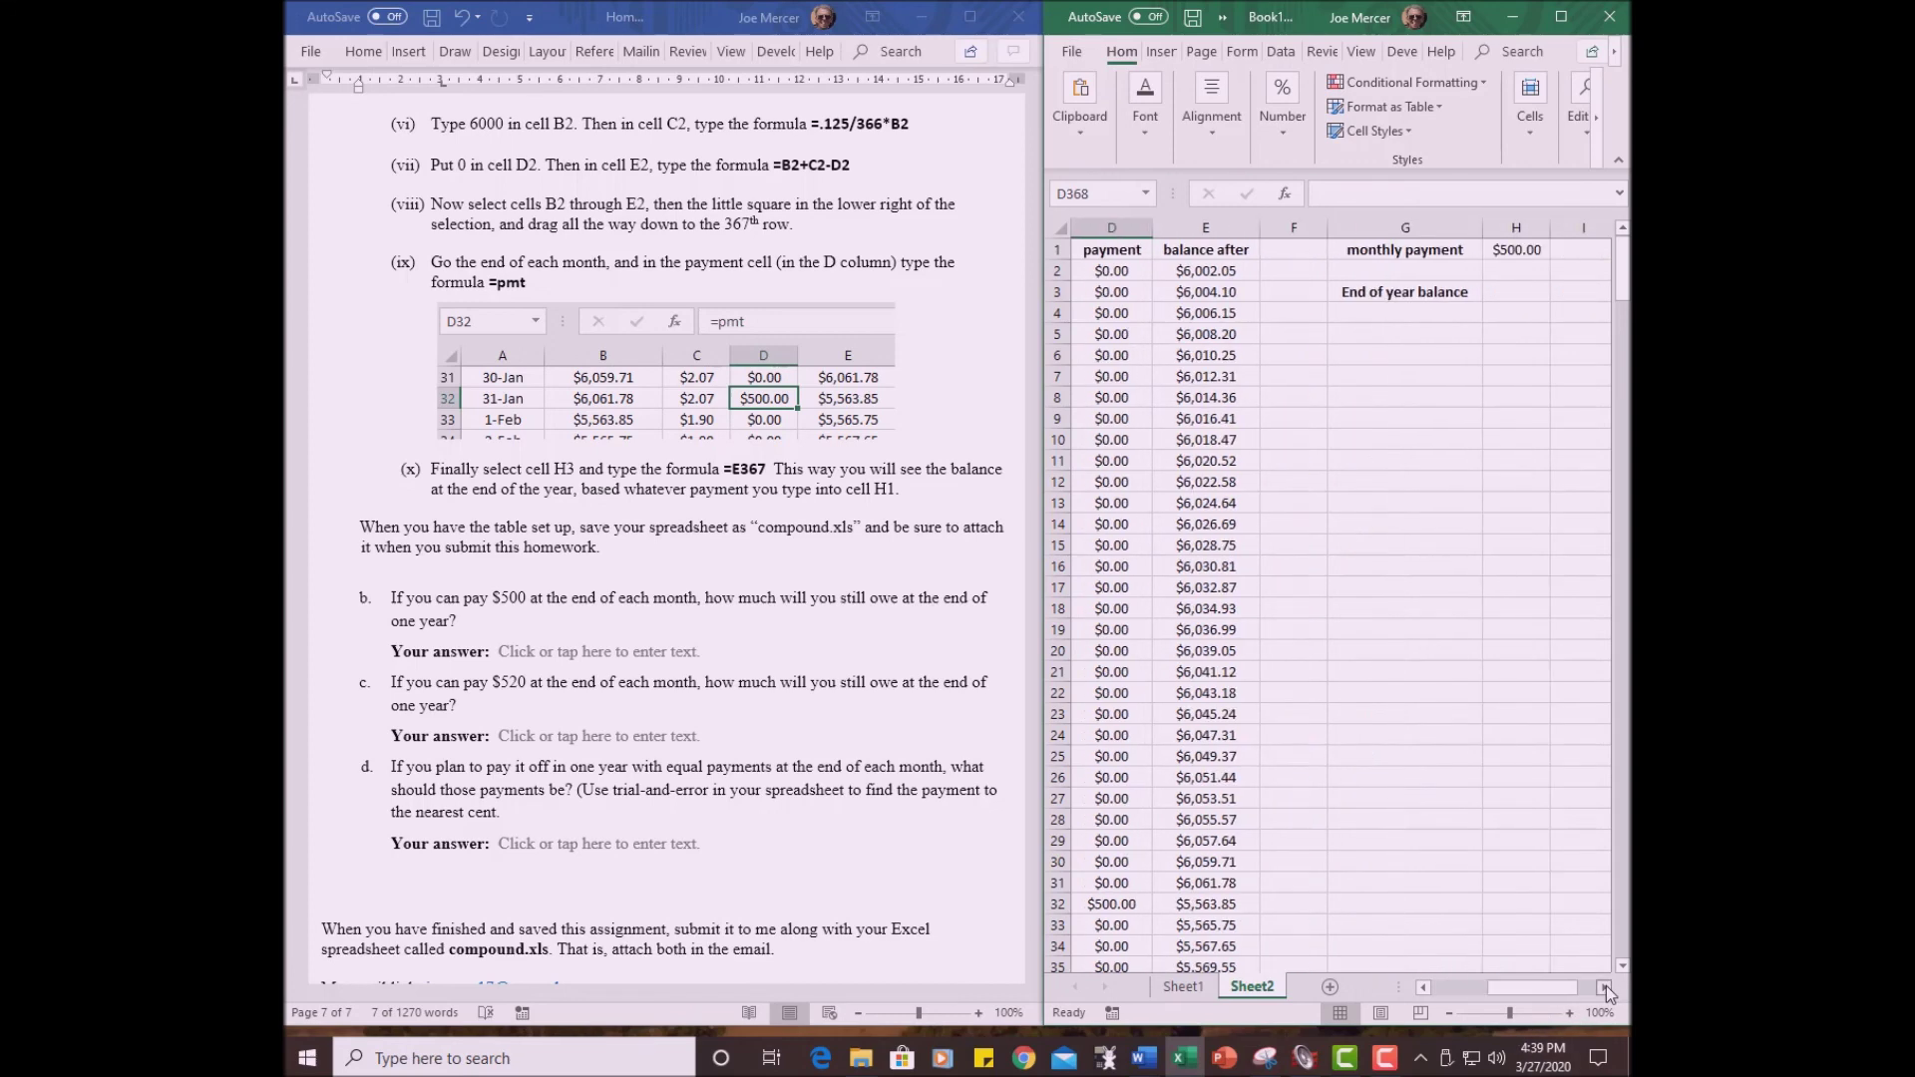
{"action": "left_click", "coordinate": [1606, 986]}
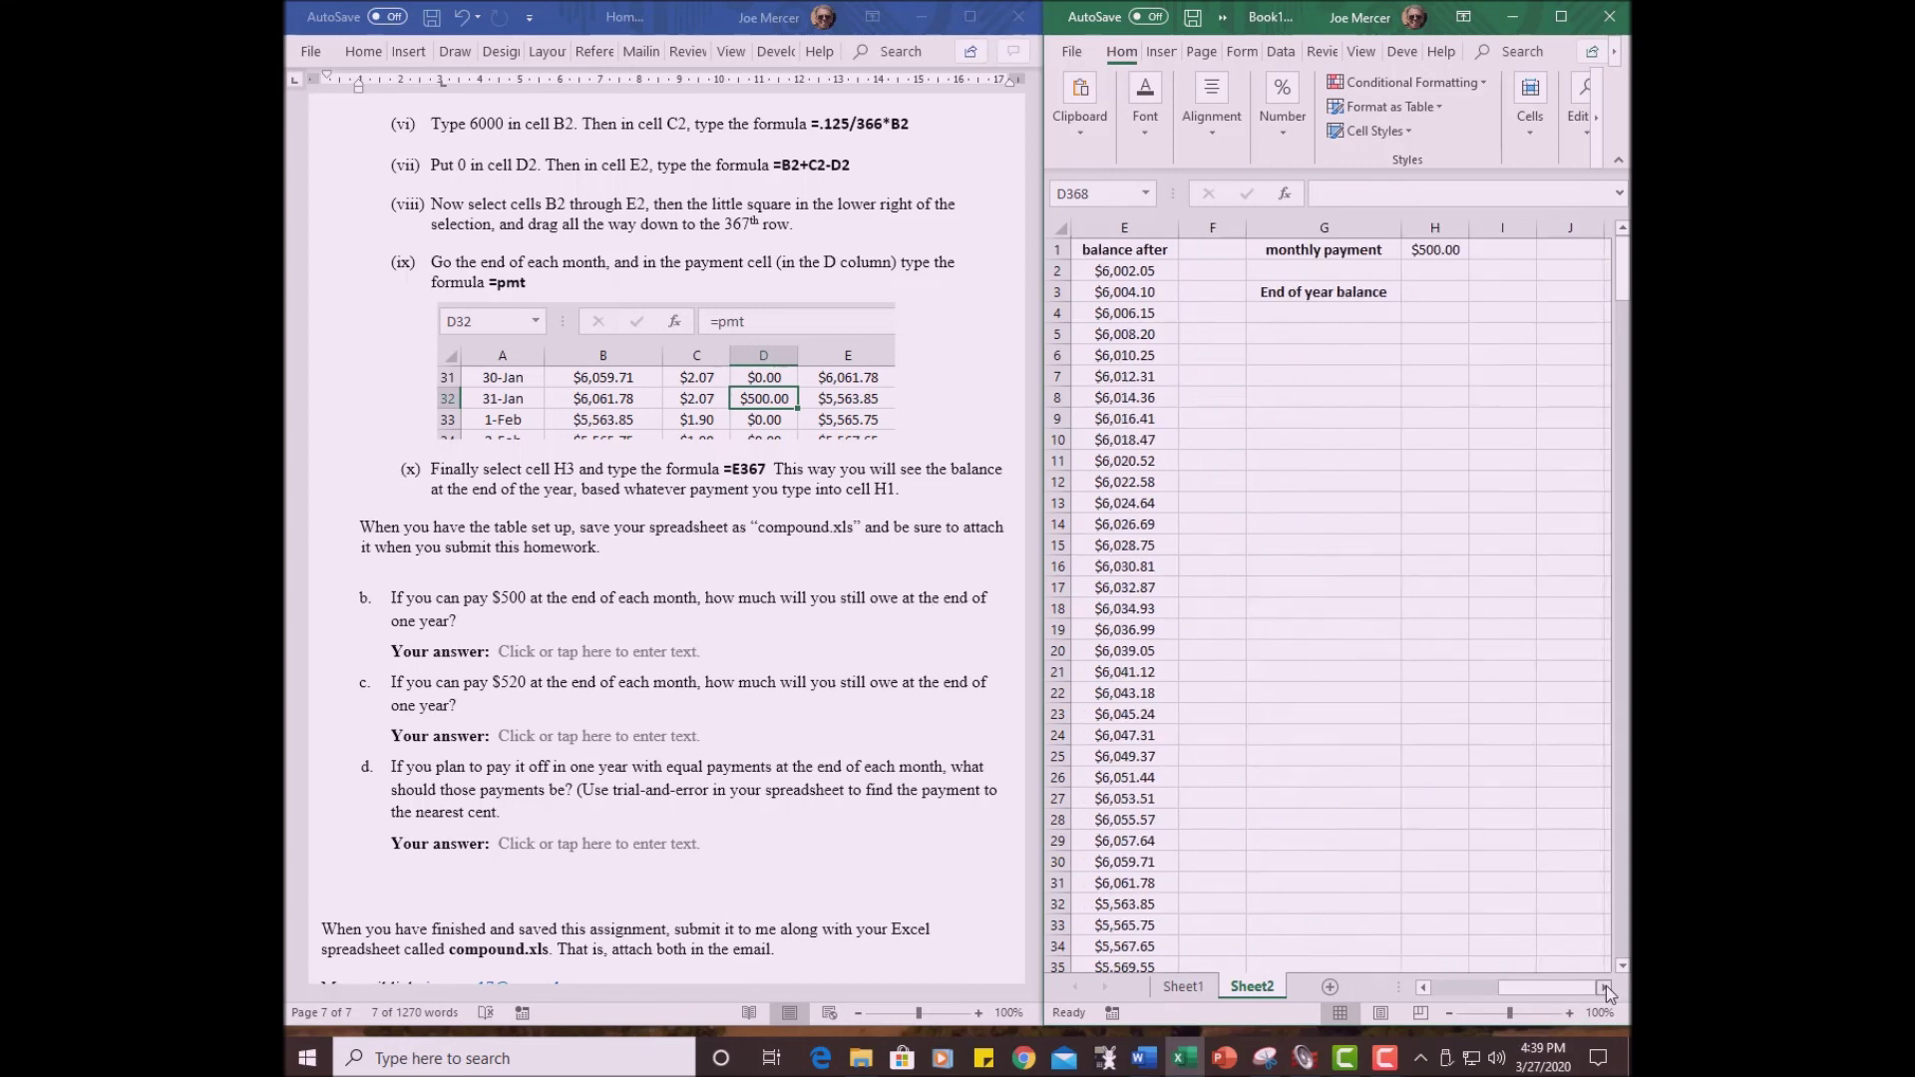
{"action": "left_click", "coordinate": [1434, 288]}
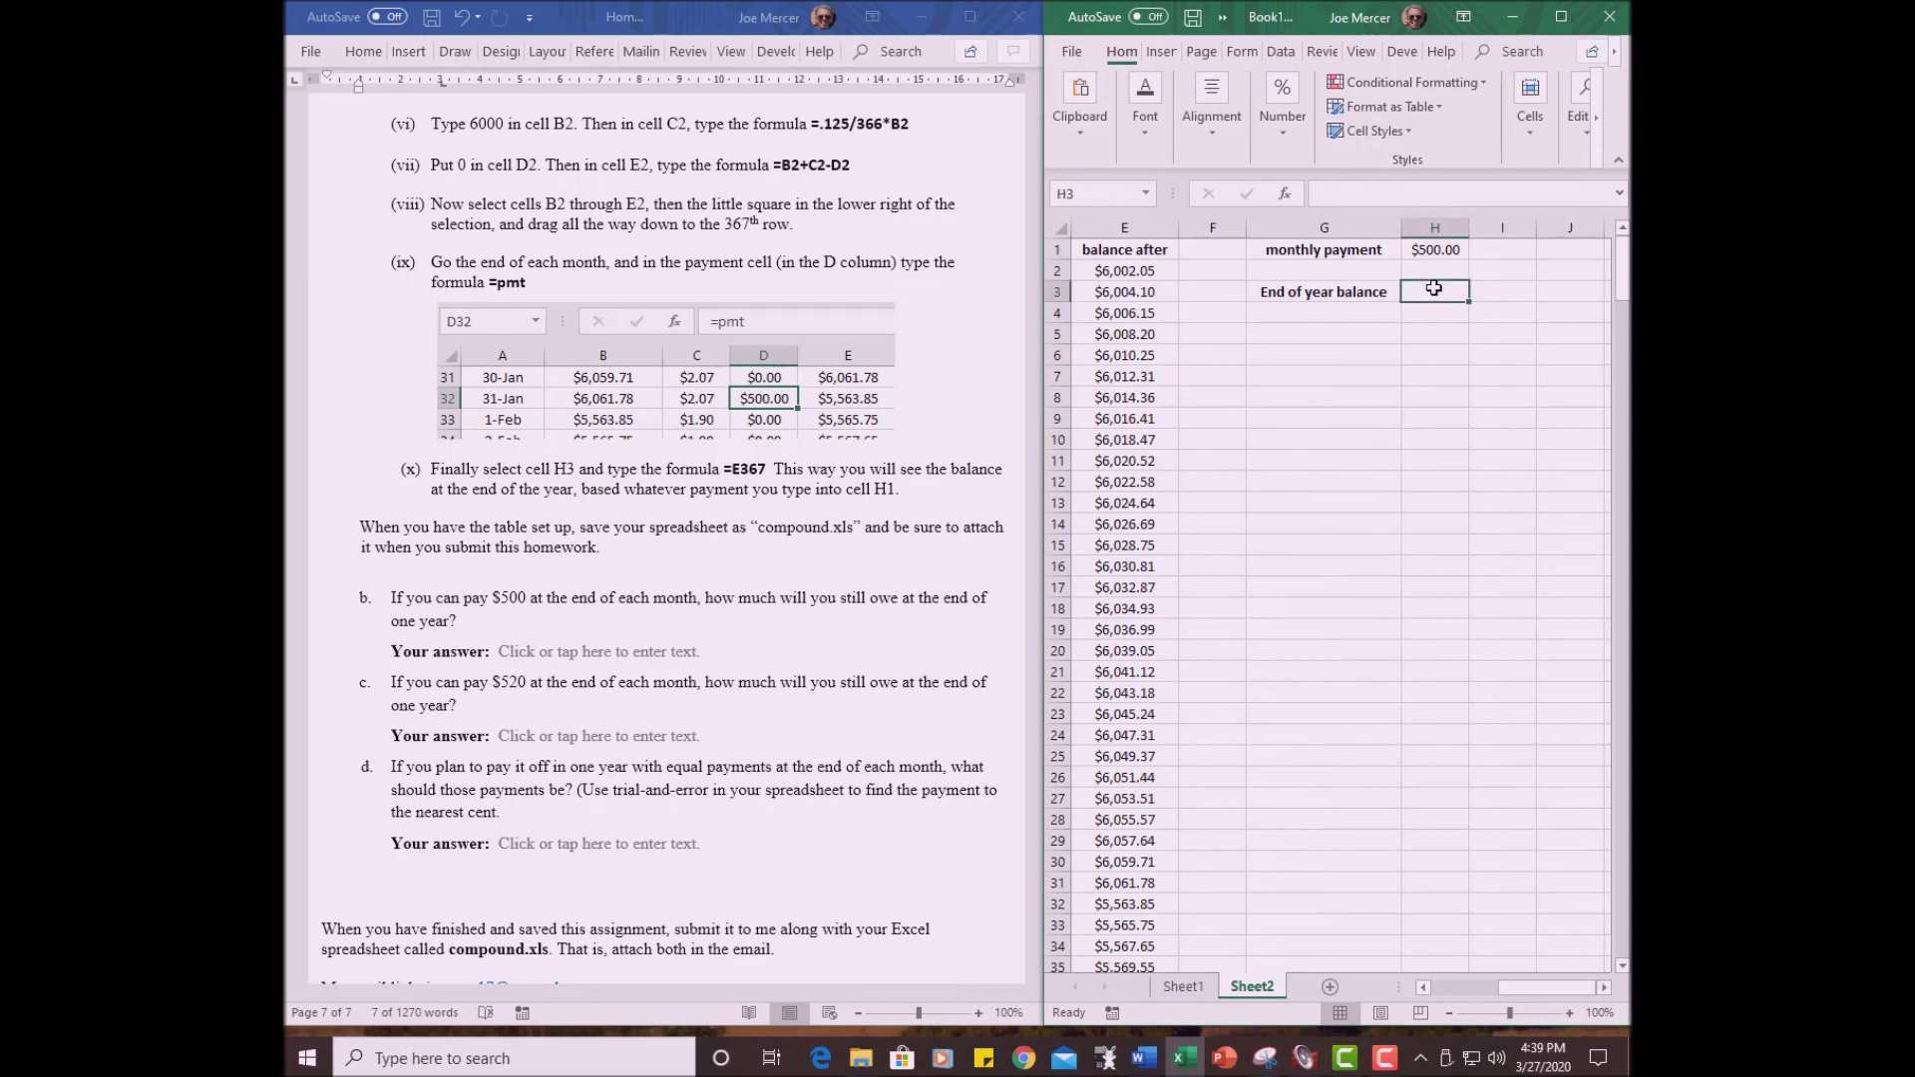
{"action": "type", "text": "="}
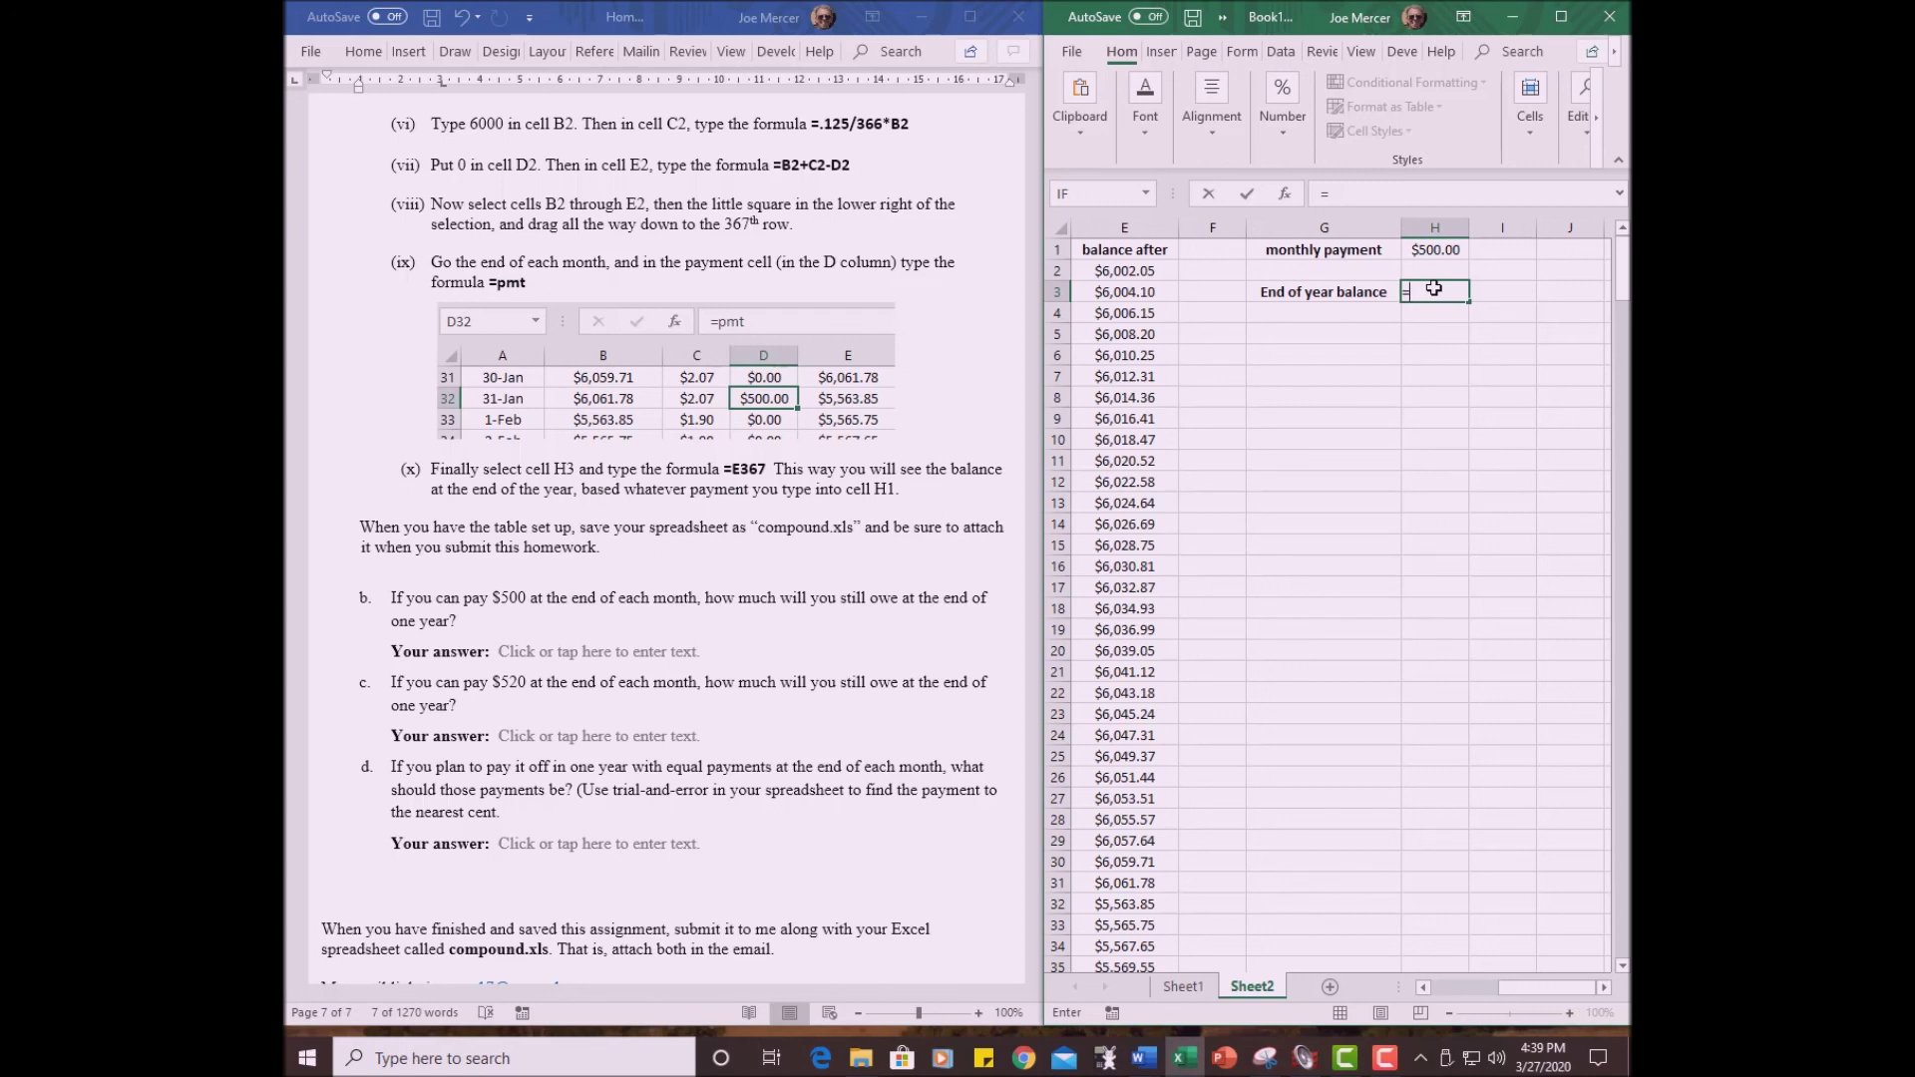
{"action": "type", "text": "E"}
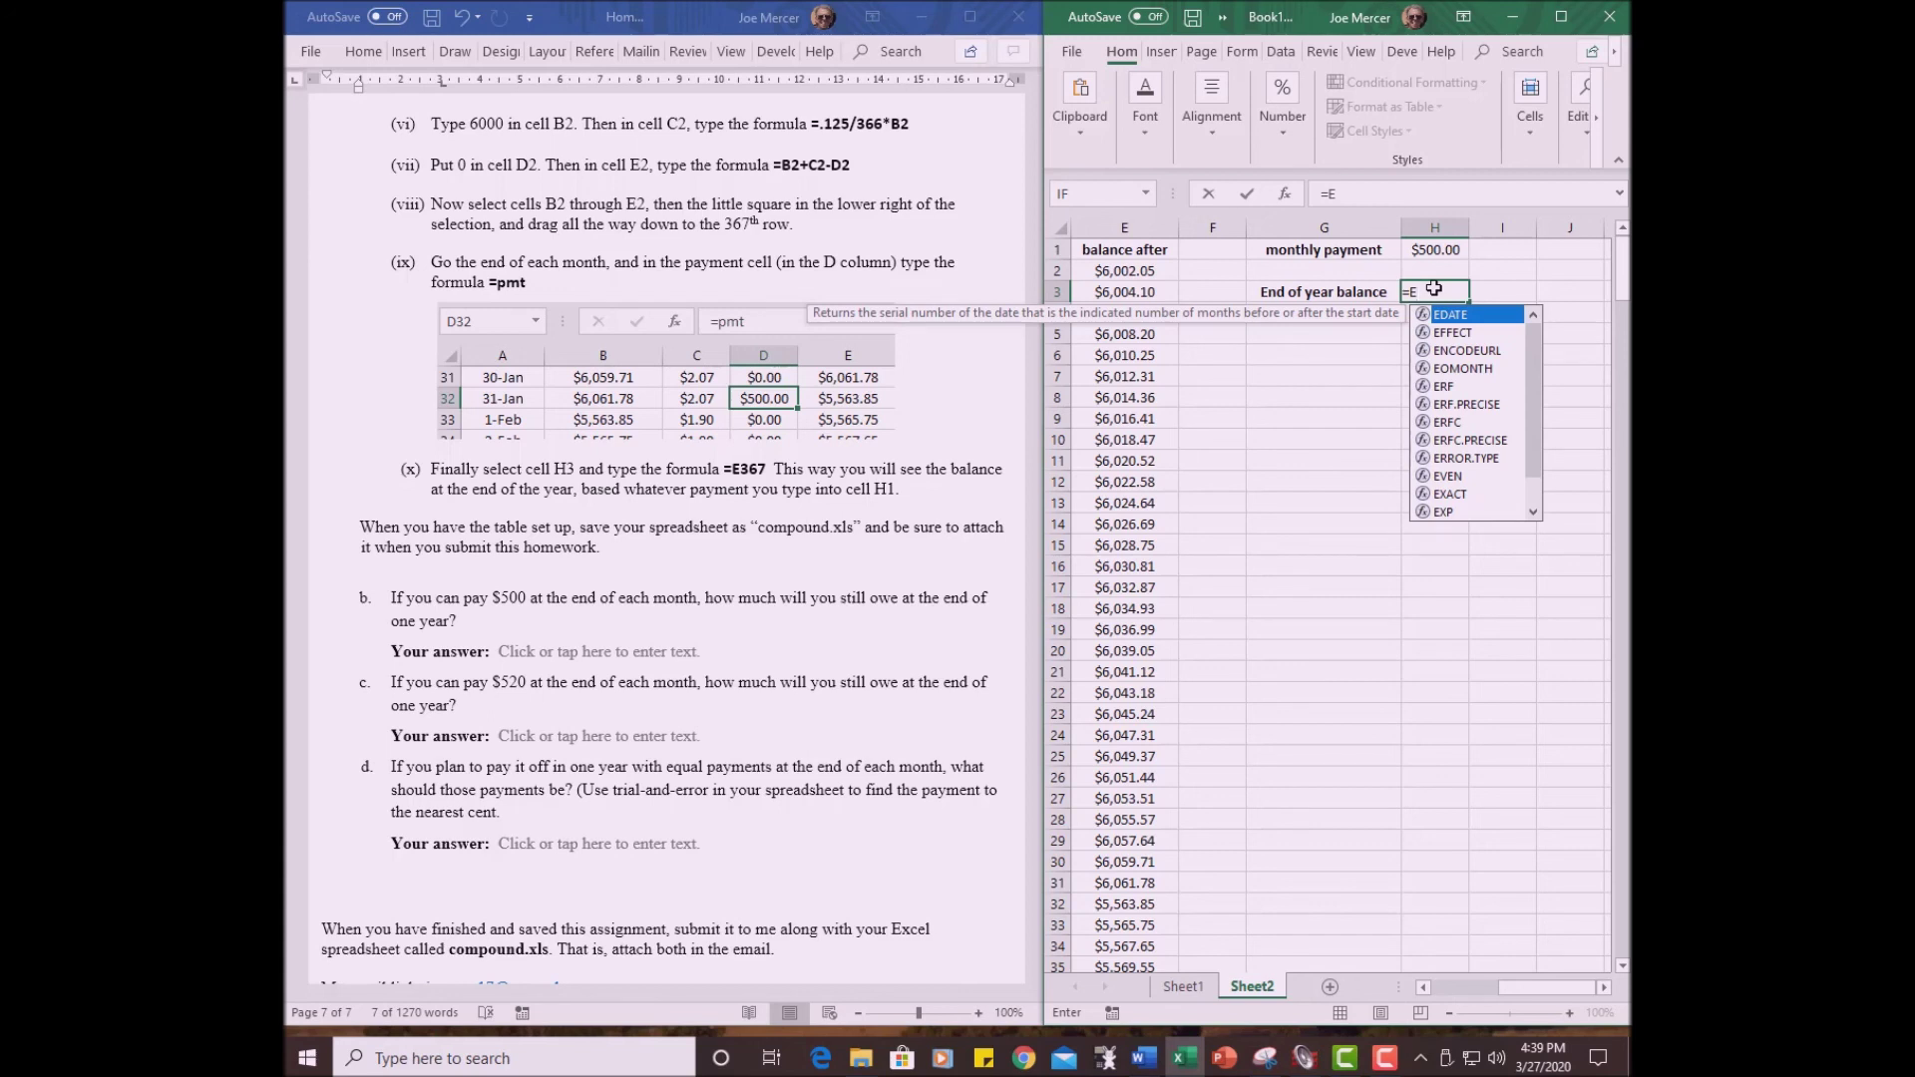
{"action": "type", "text": "3"}
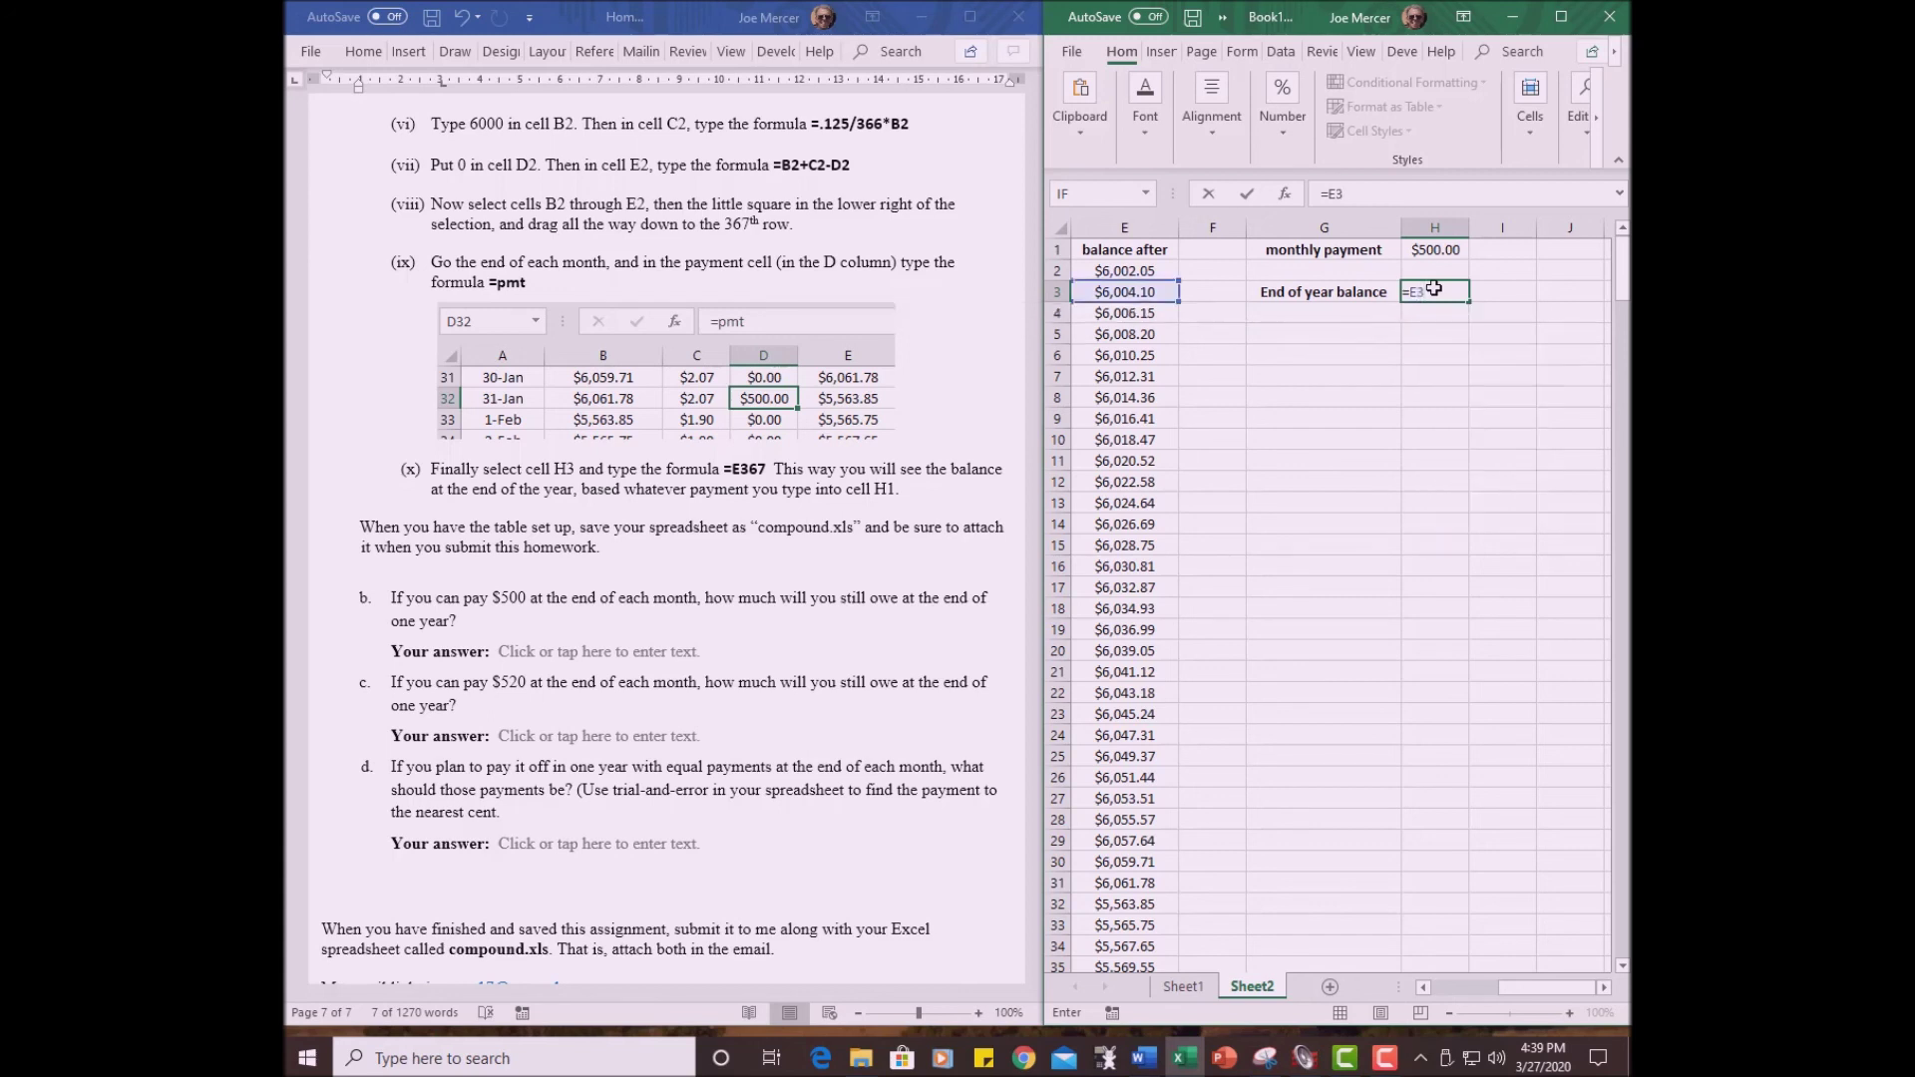
{"action": "type", "text": "67"}
{"action": "key", "text": "Return"}
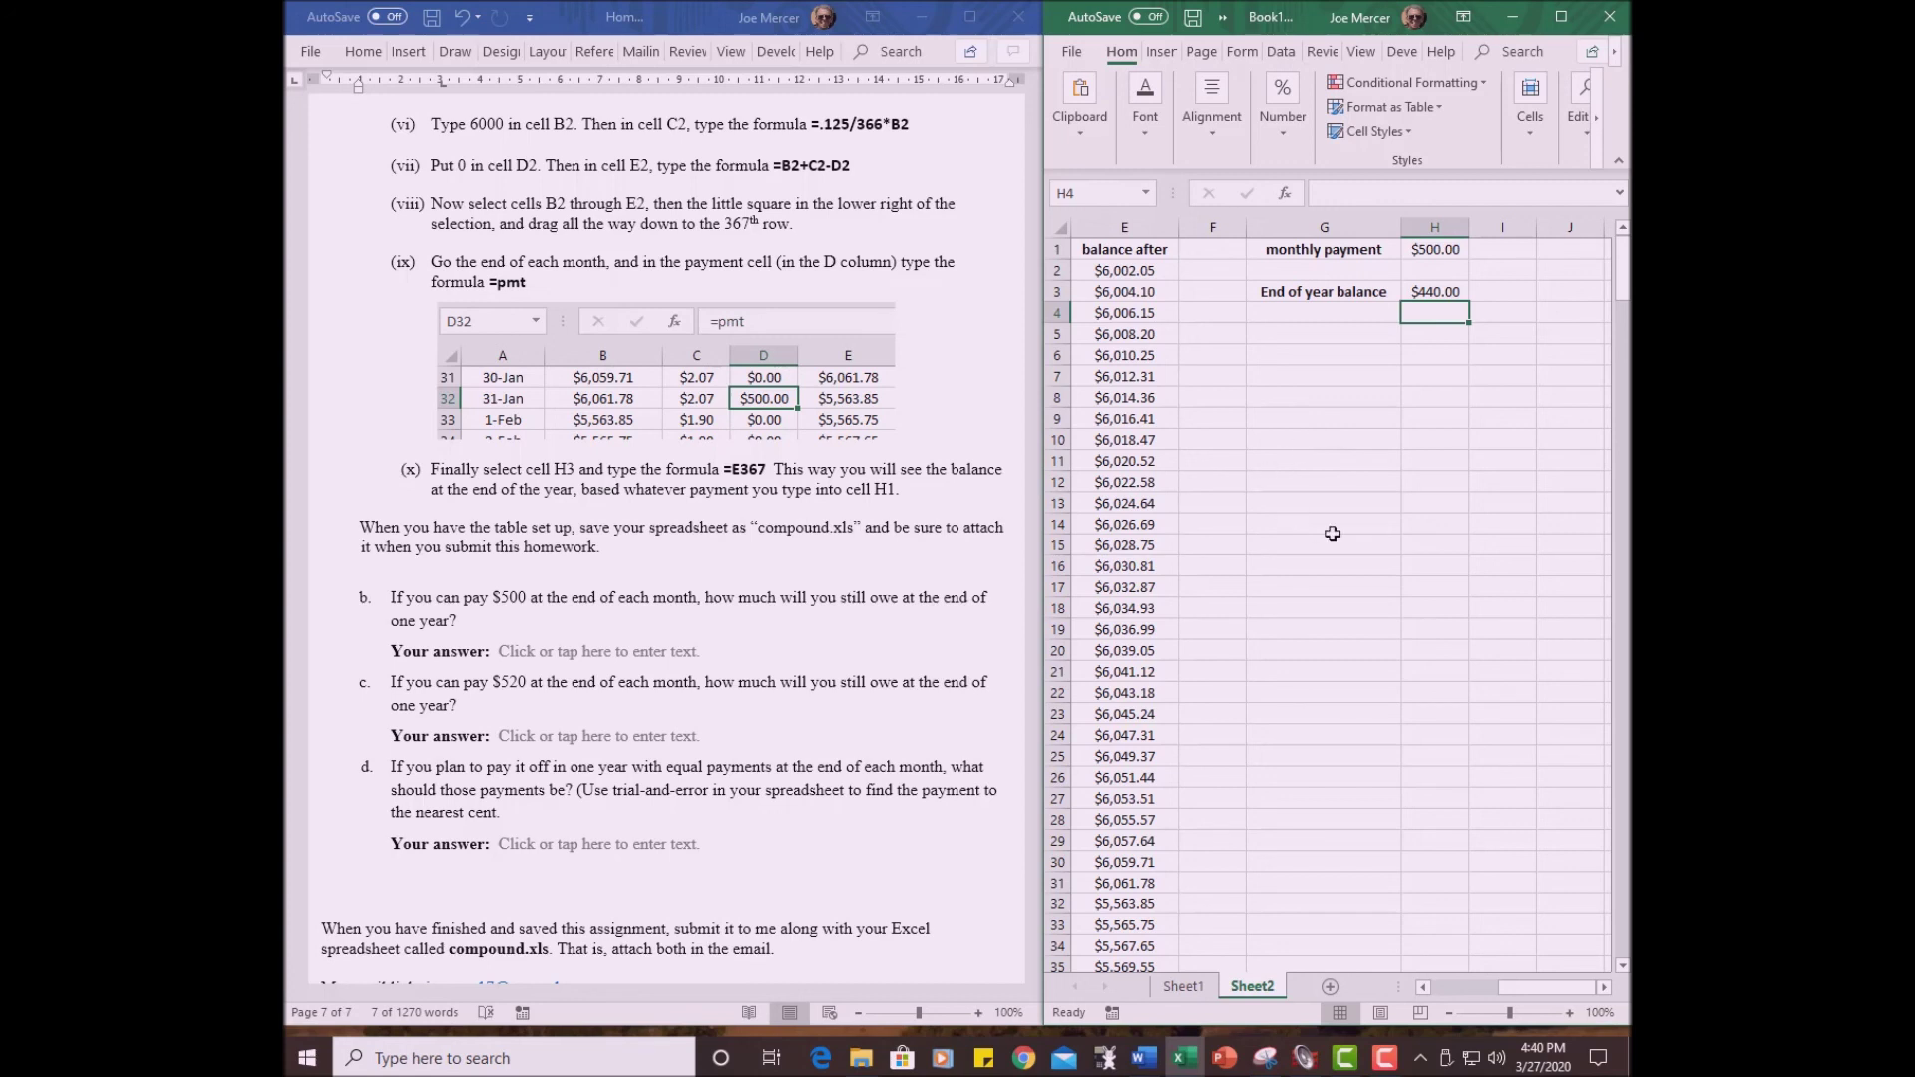
{"action": "left_click", "coordinate": [1358, 625]}
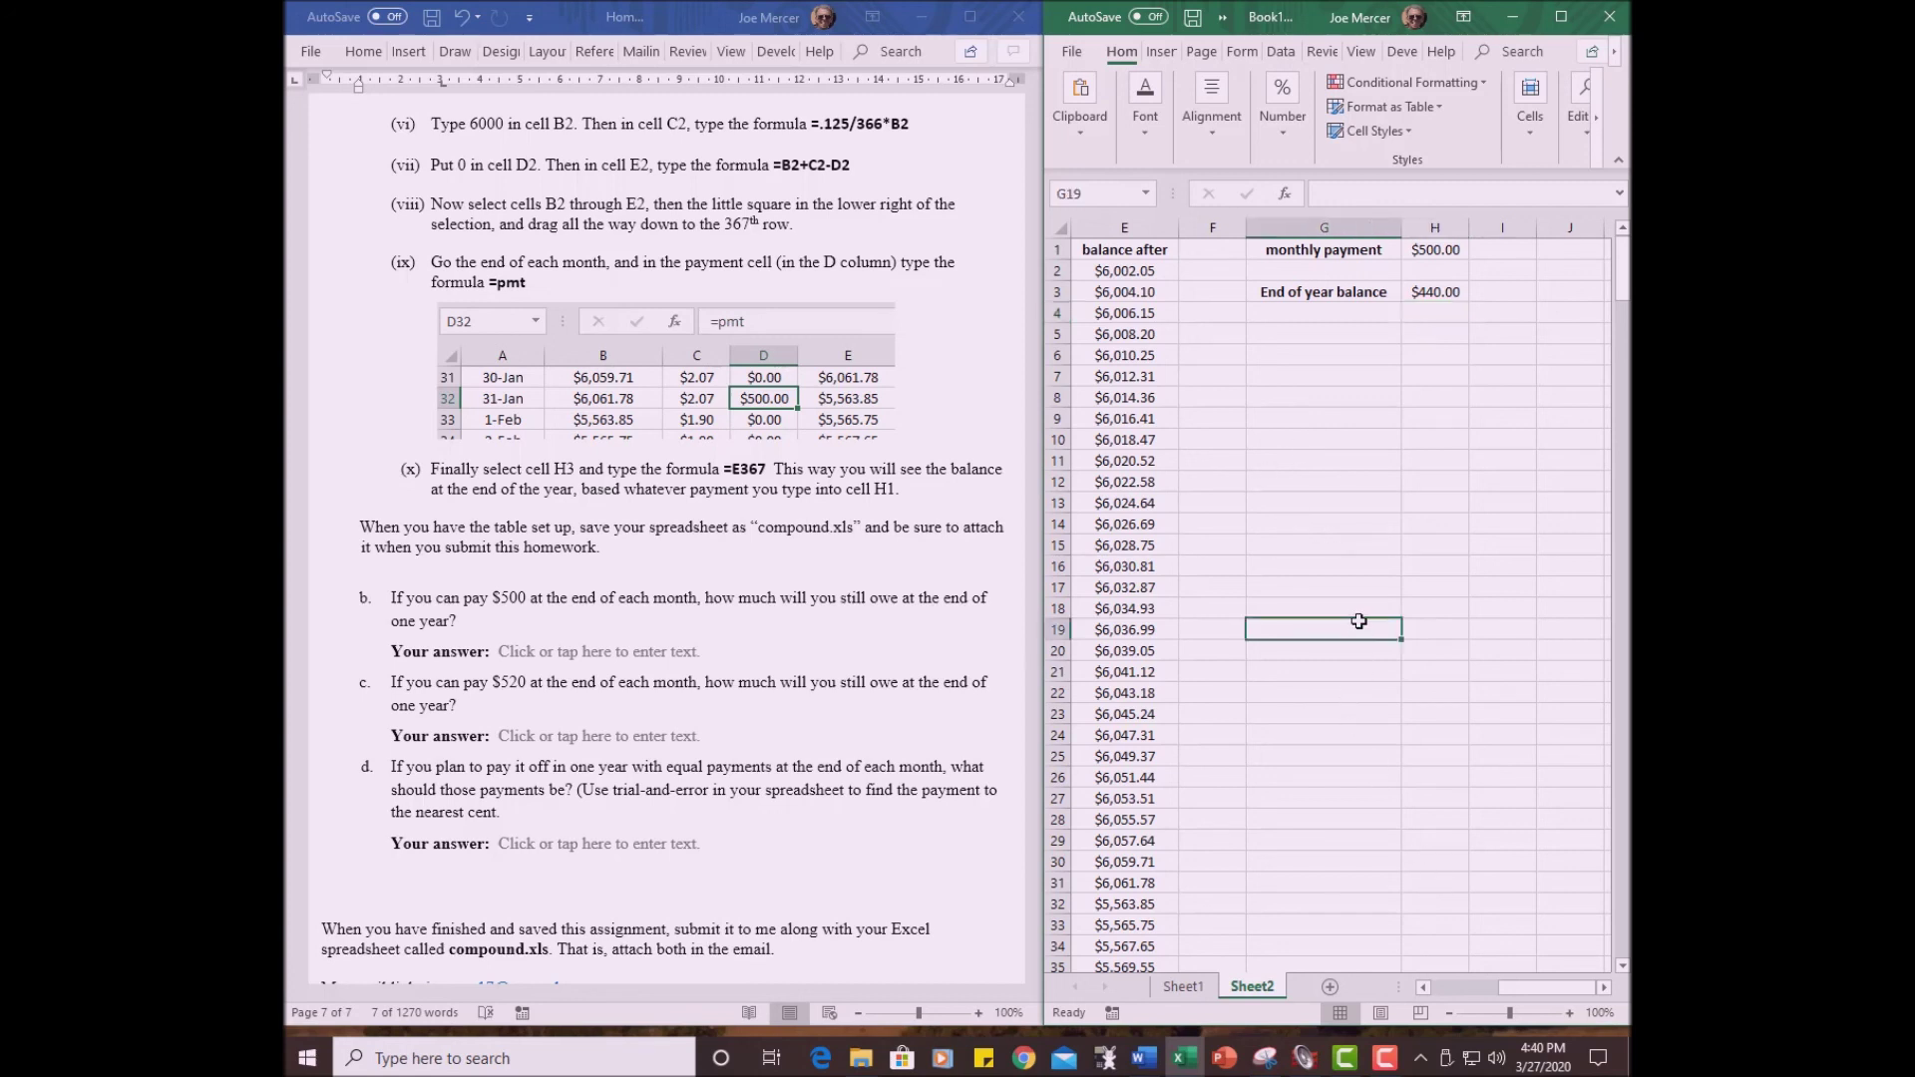
- Try monthly payments of $400 and then $600 in H1
{"action": "left_click", "coordinate": [1431, 249]}
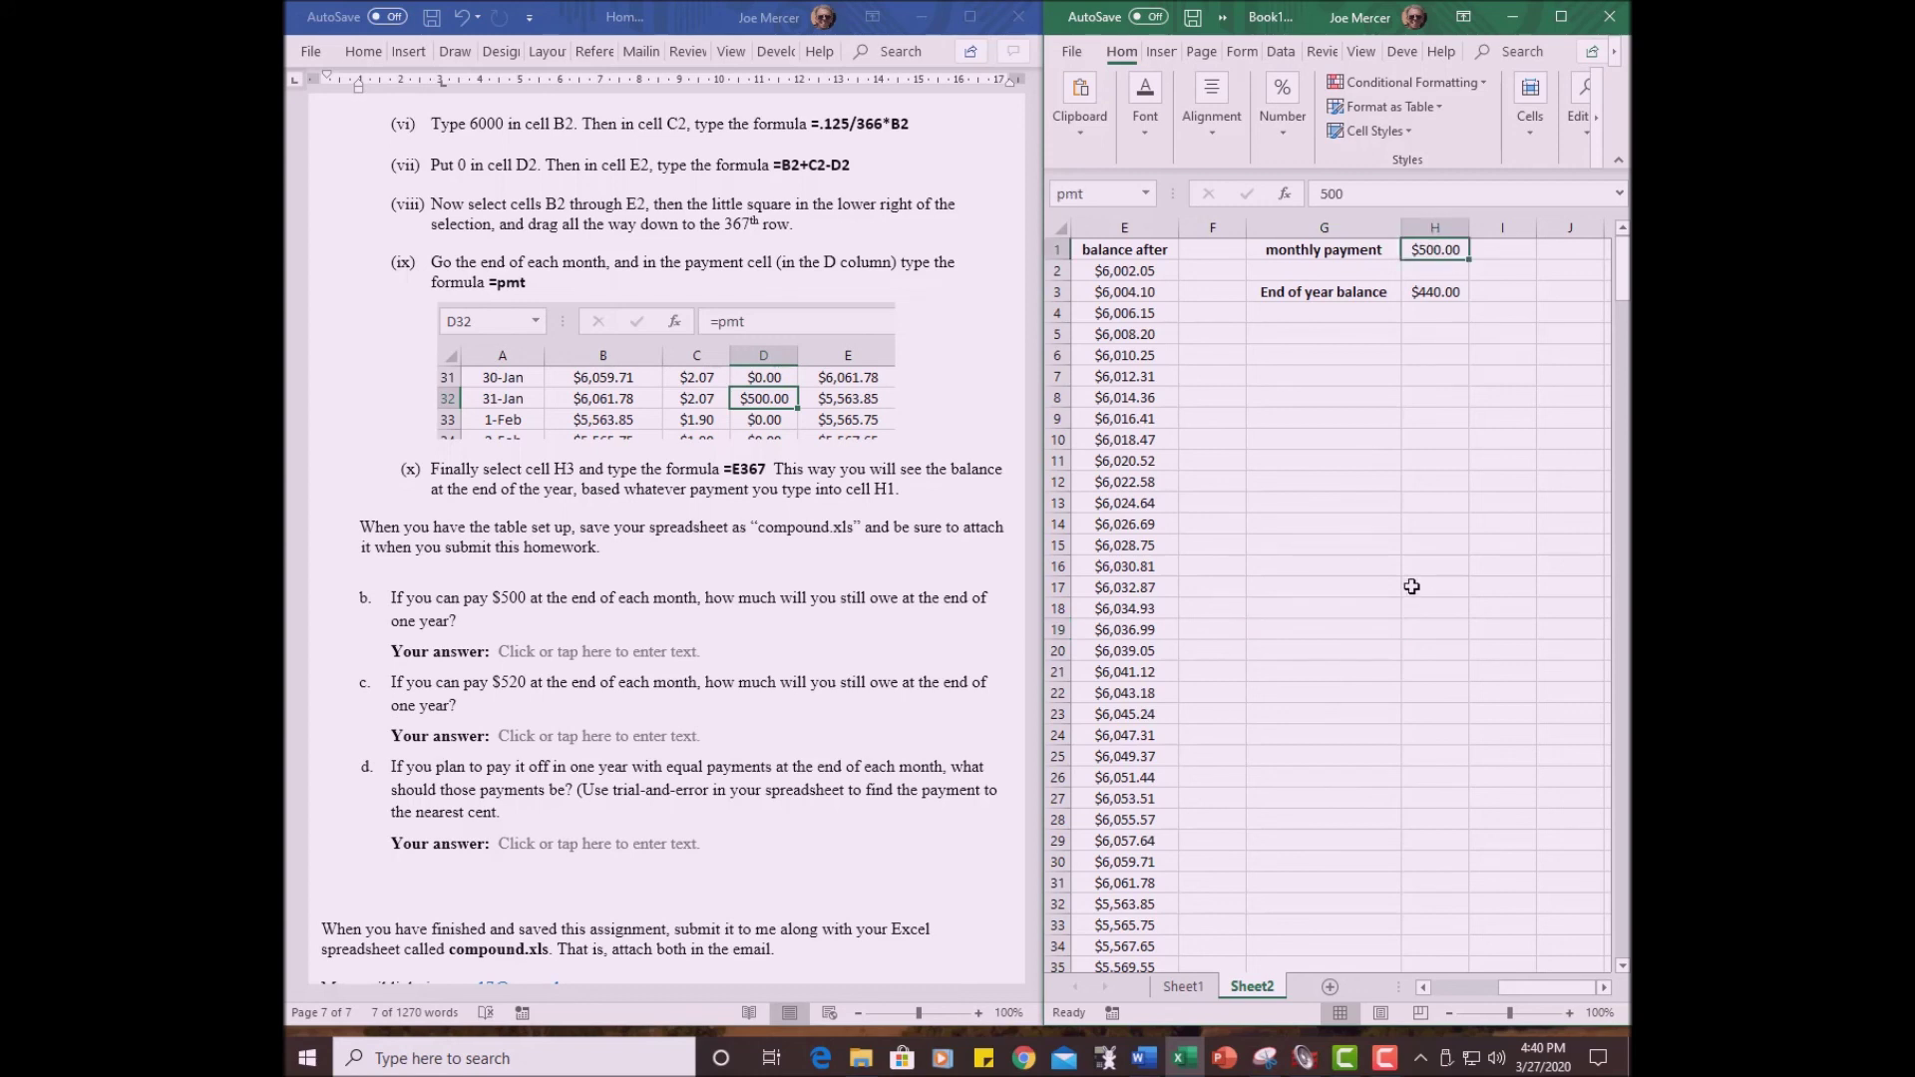
{"action": "type", "text": "400"}
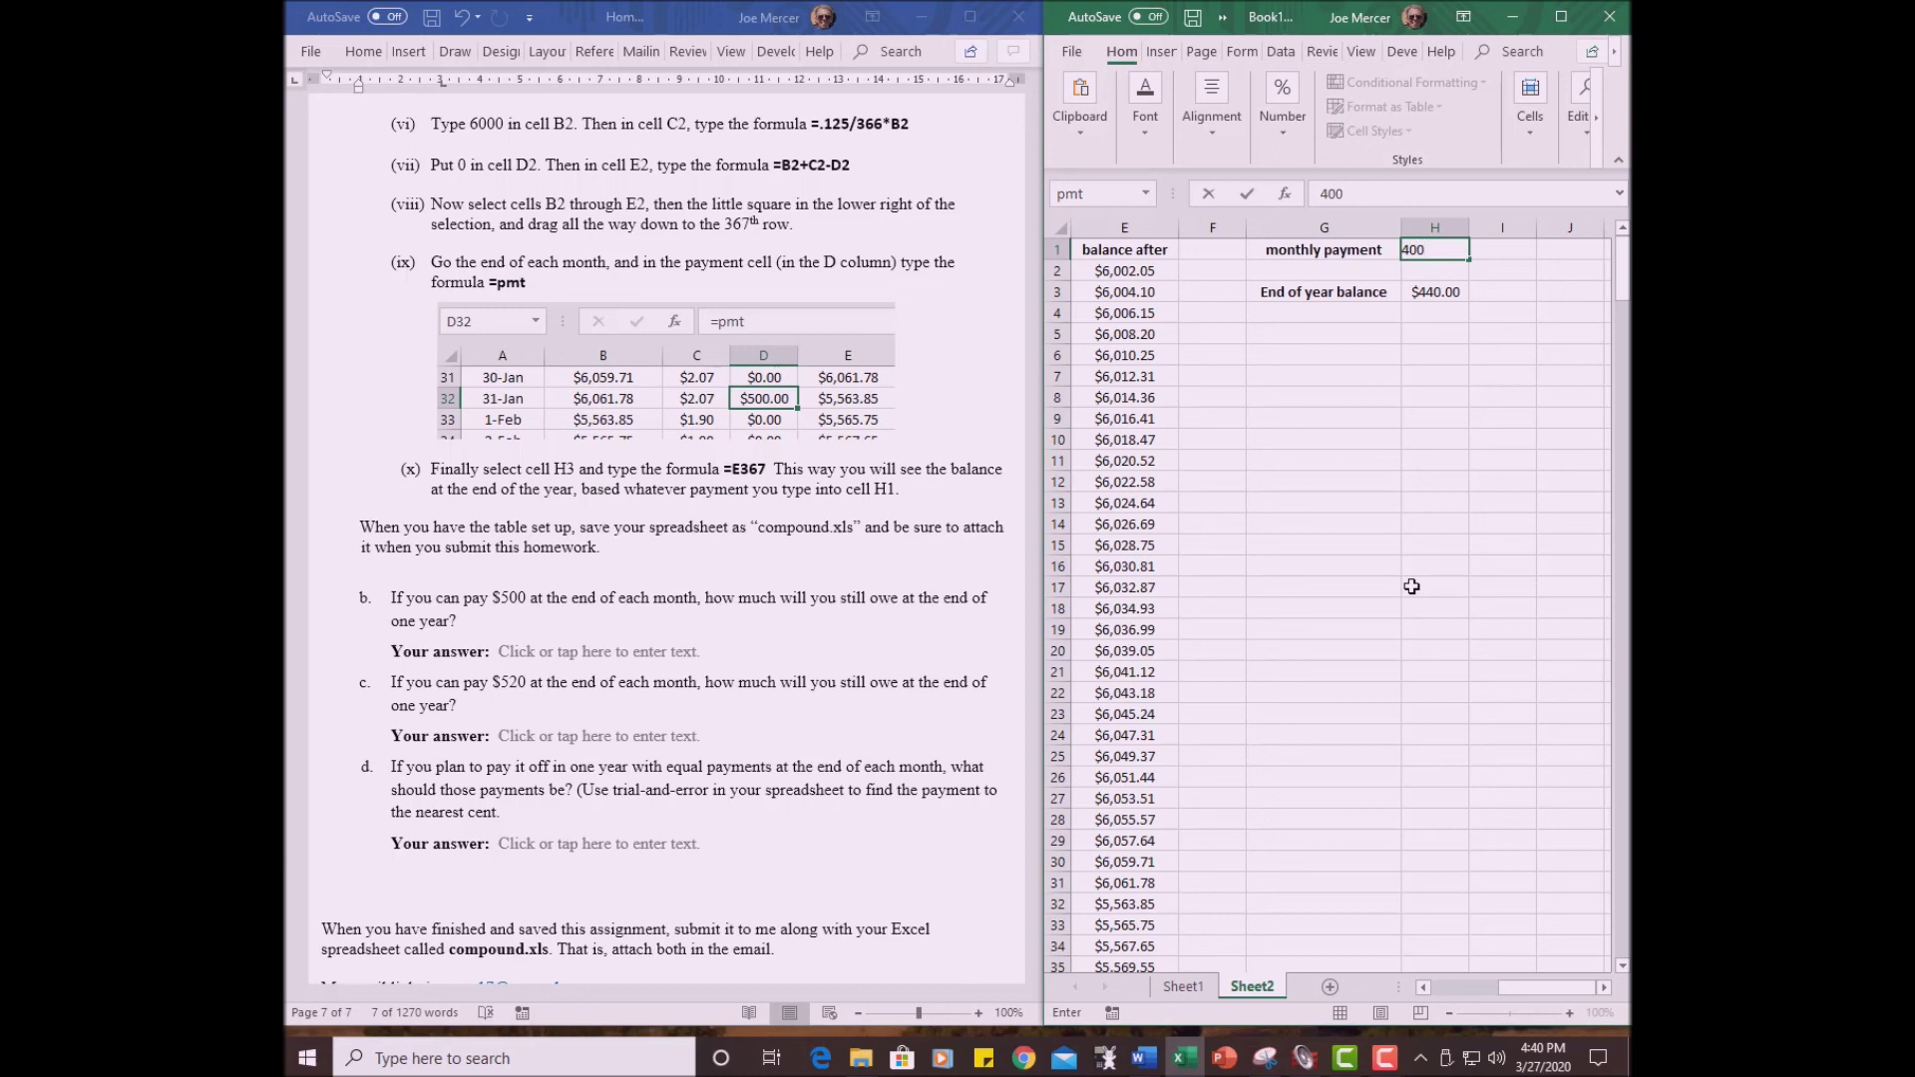
{"action": "key", "text": "Return"}
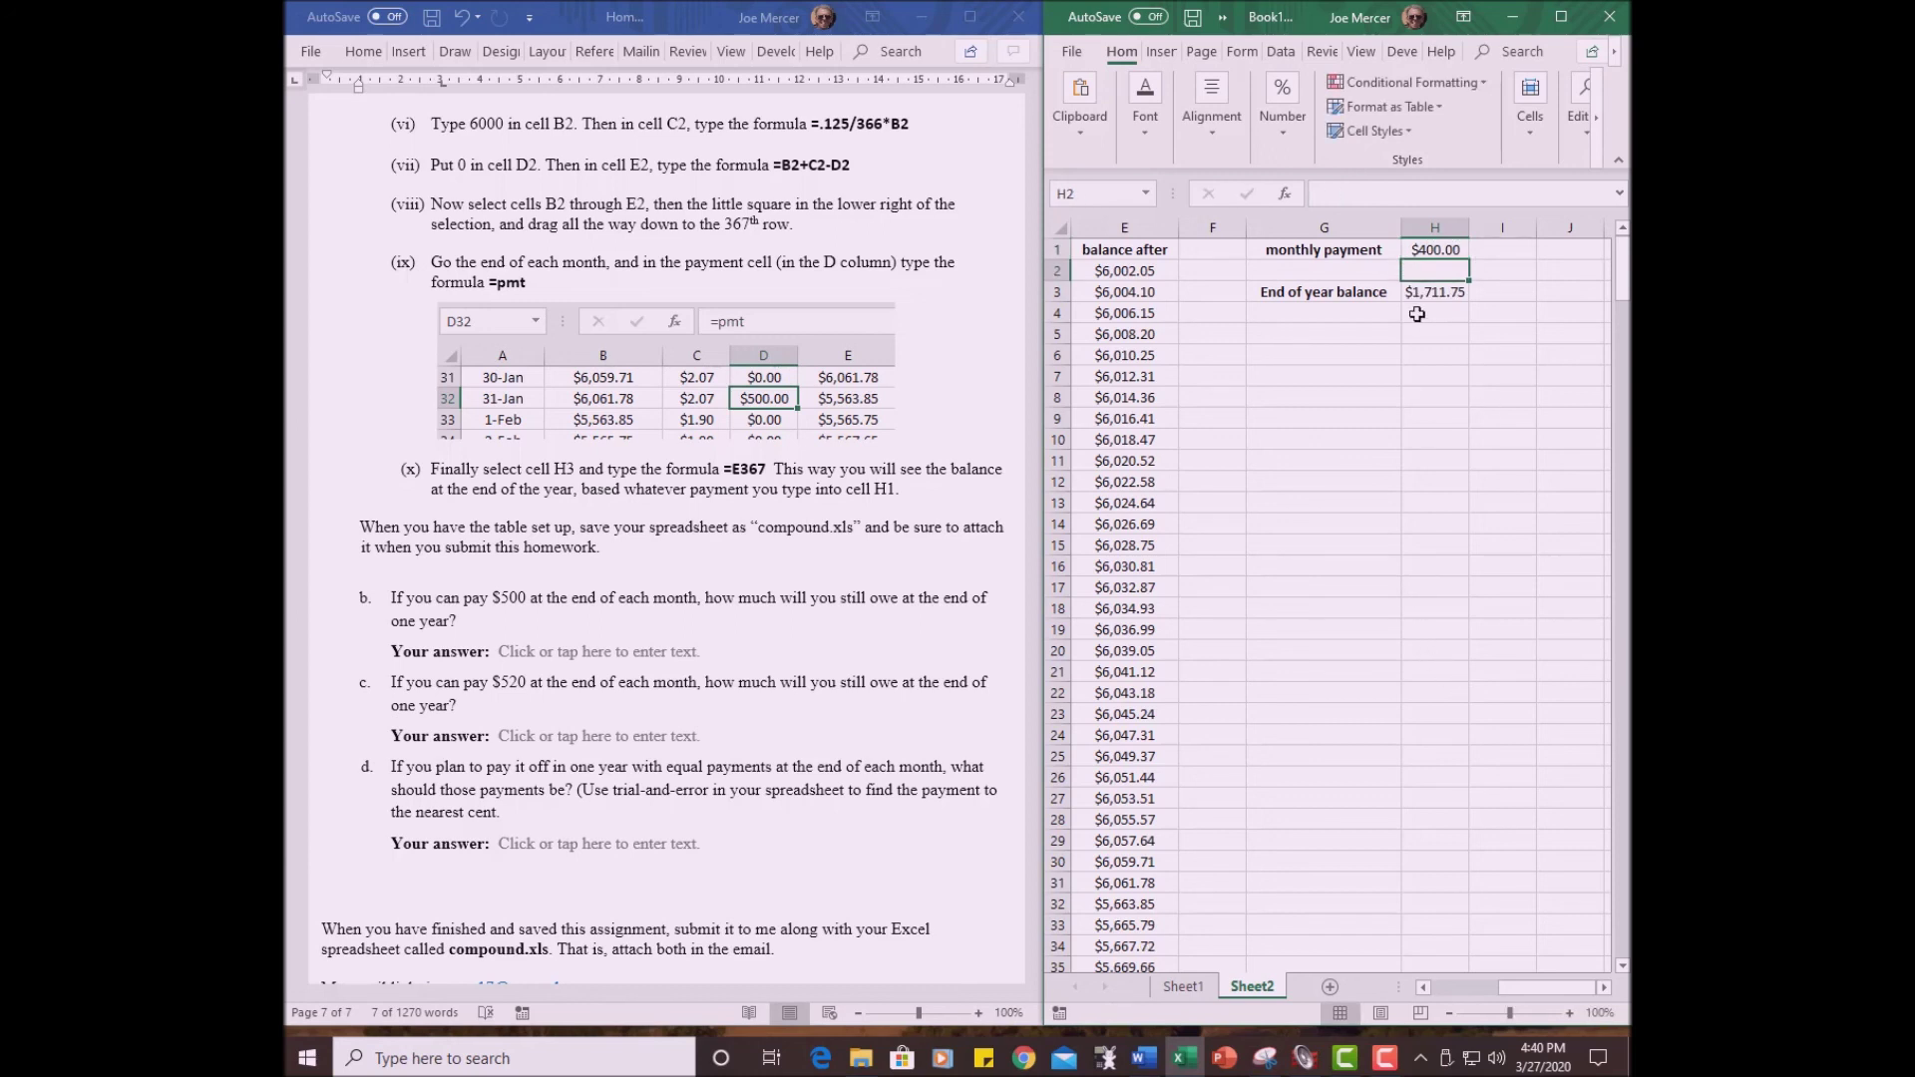
{"action": "left_click", "coordinate": [1436, 250]}
{"action": "type", "text": "5"}
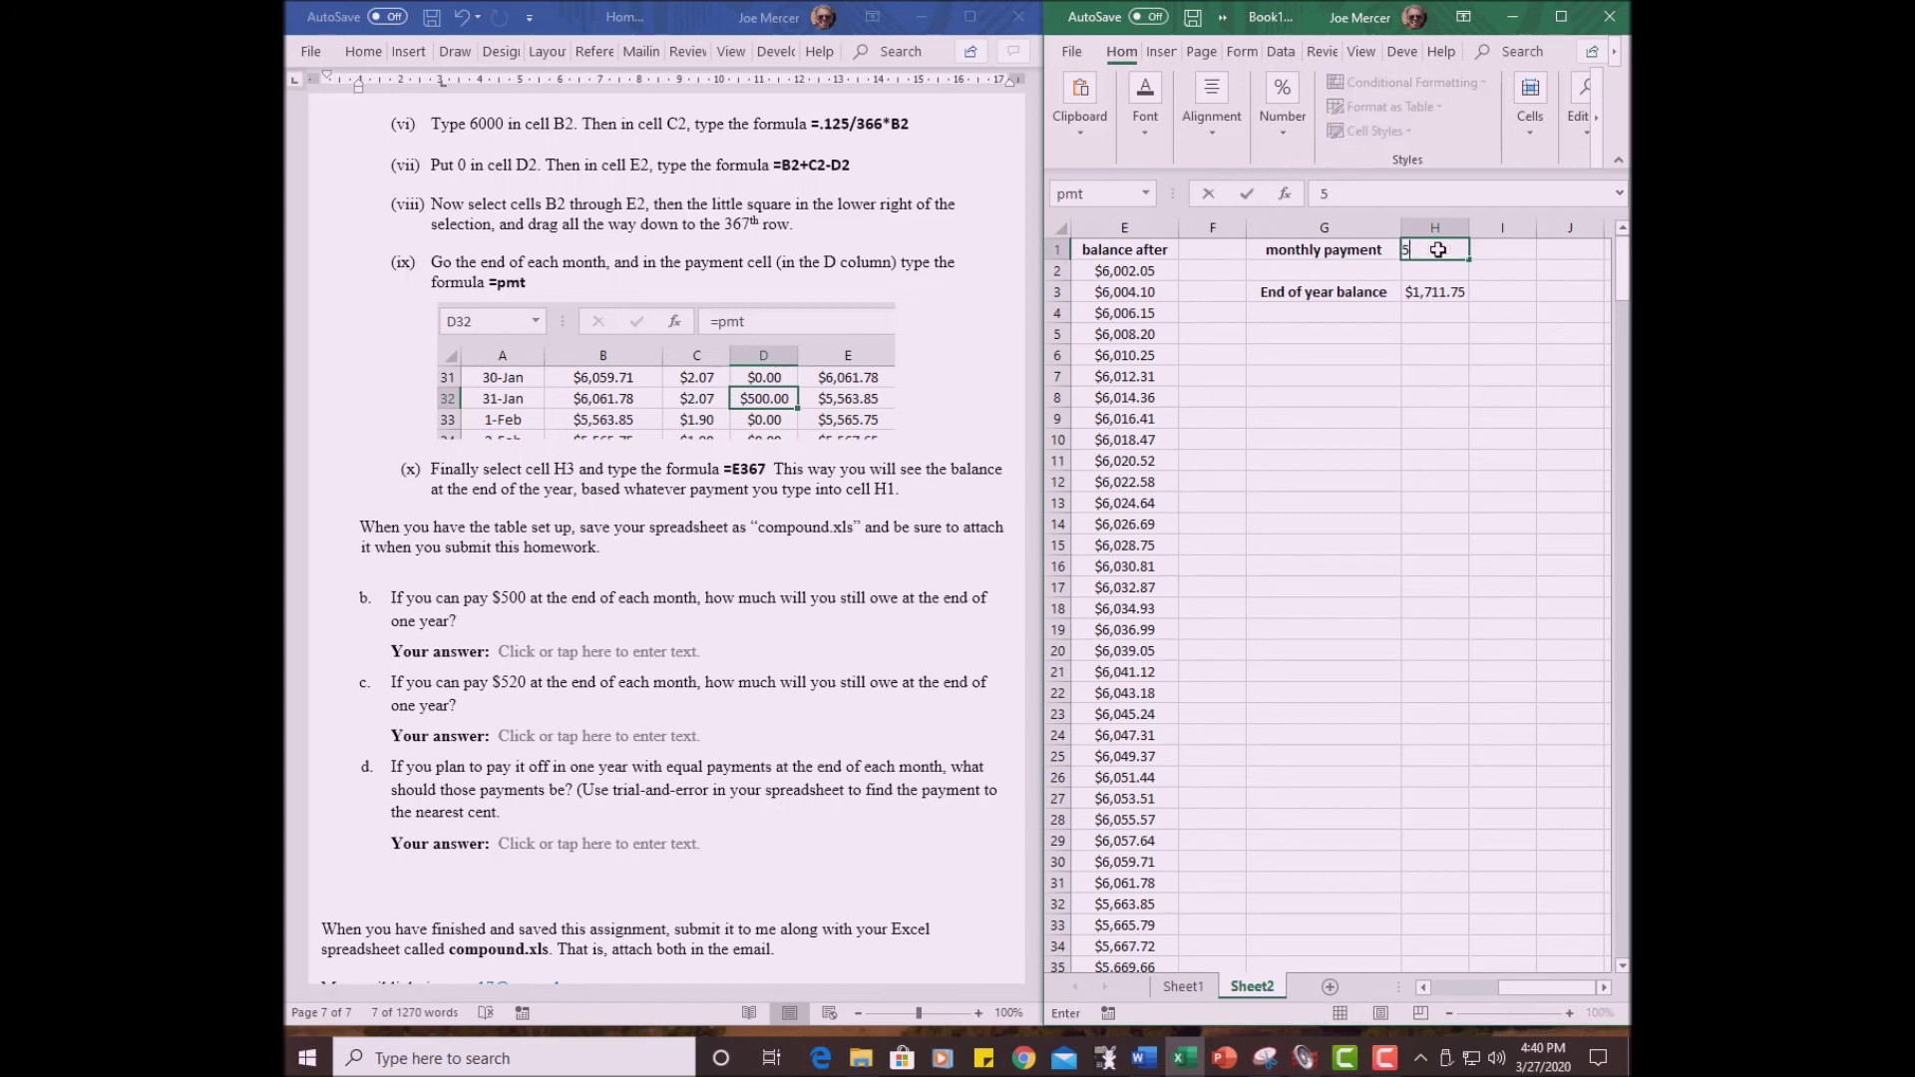
{"action": "key", "text": "BackSpace"}
{"action": "type", "text": "600"}
{"action": "key", "text": "Return"}
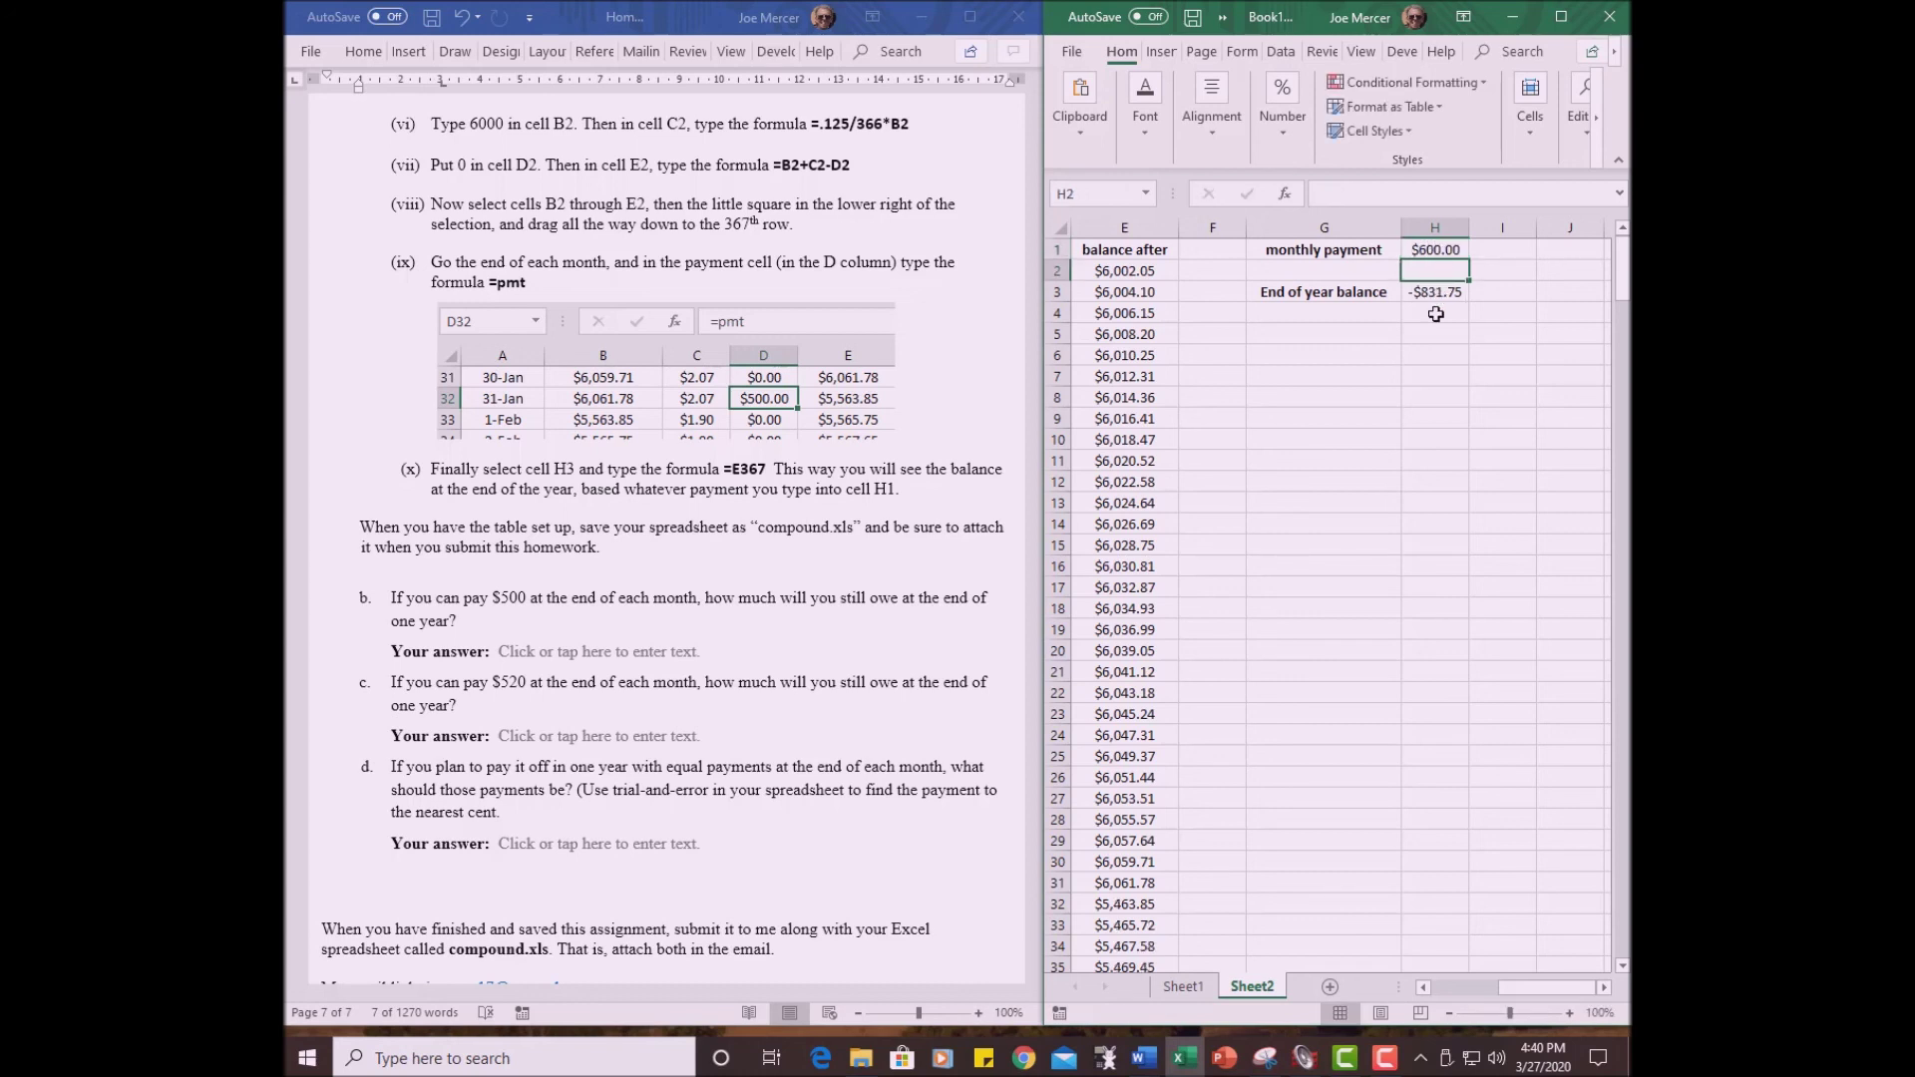
- Try $520, then settle on $530 in H1, leaving a $58.48 year-end balance
{"action": "left_click", "coordinate": [1434, 255]}
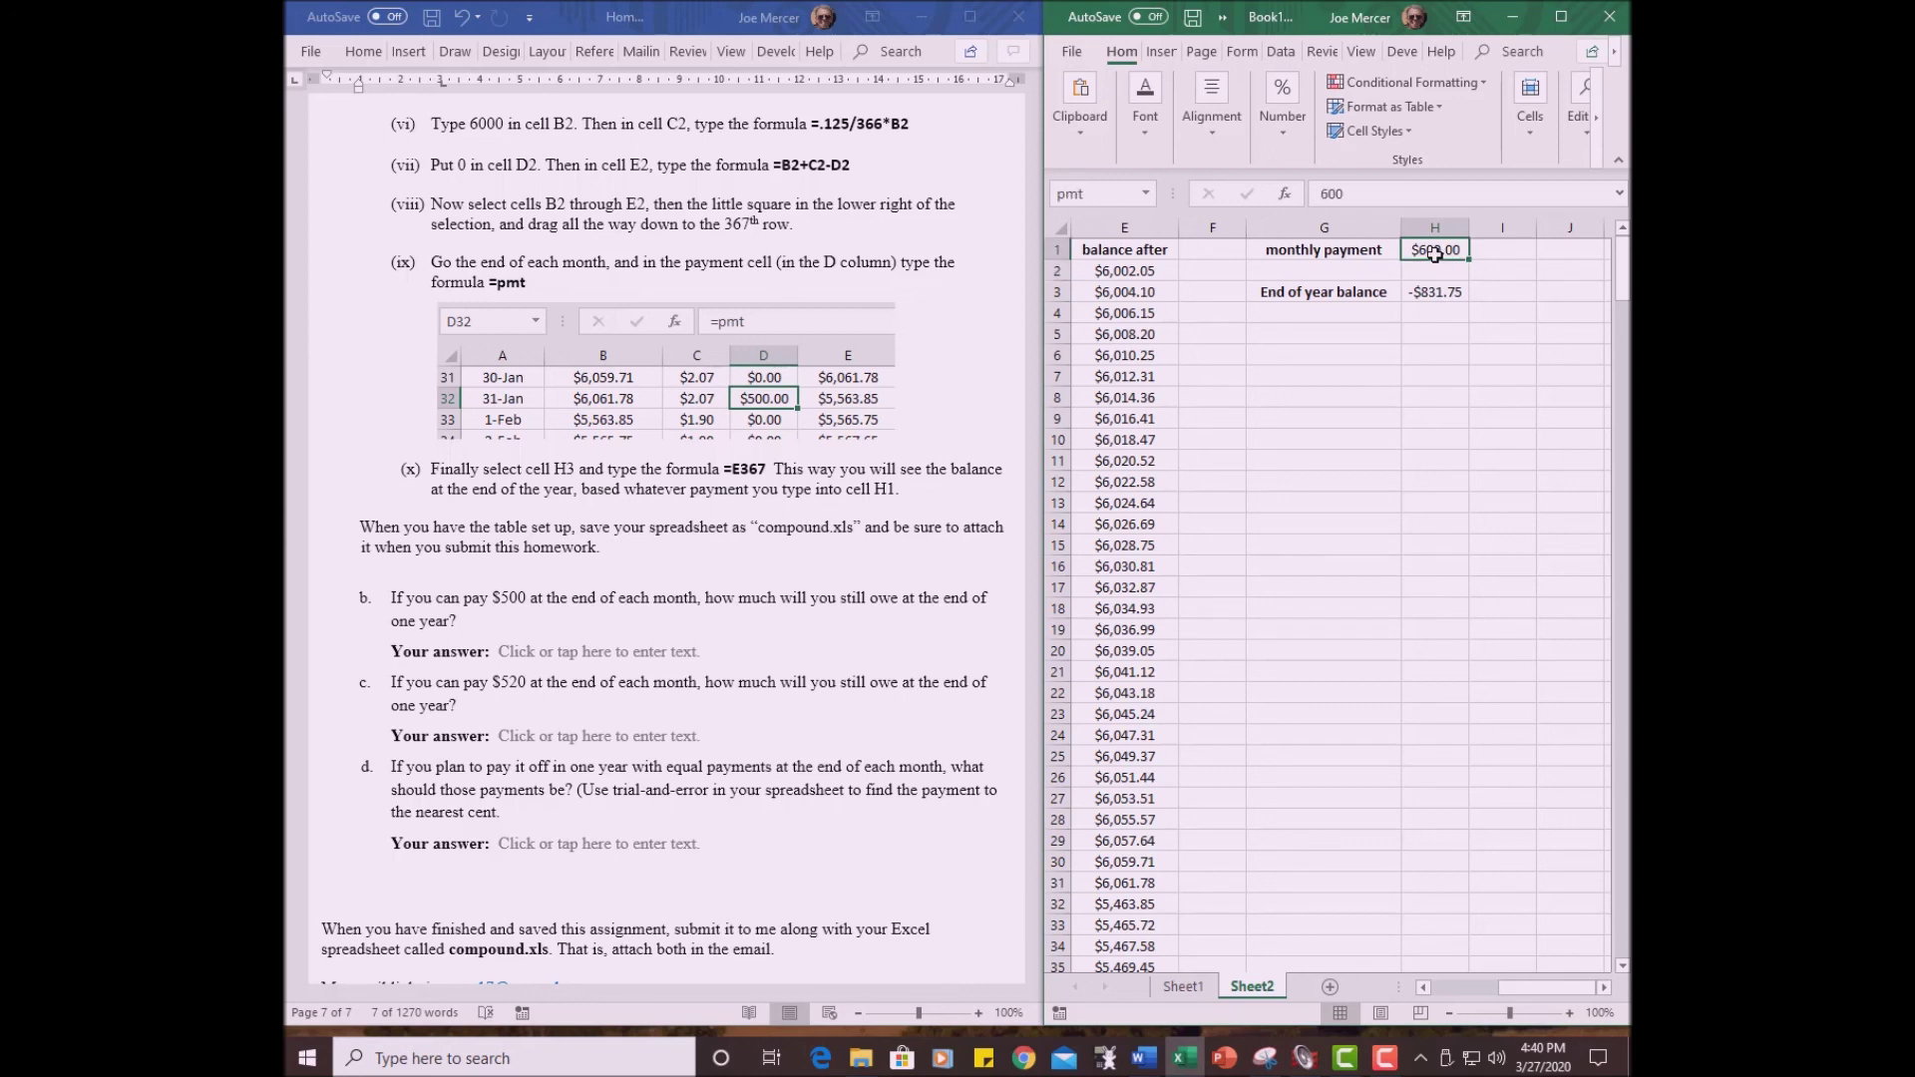
{"action": "type", "text": "520"}
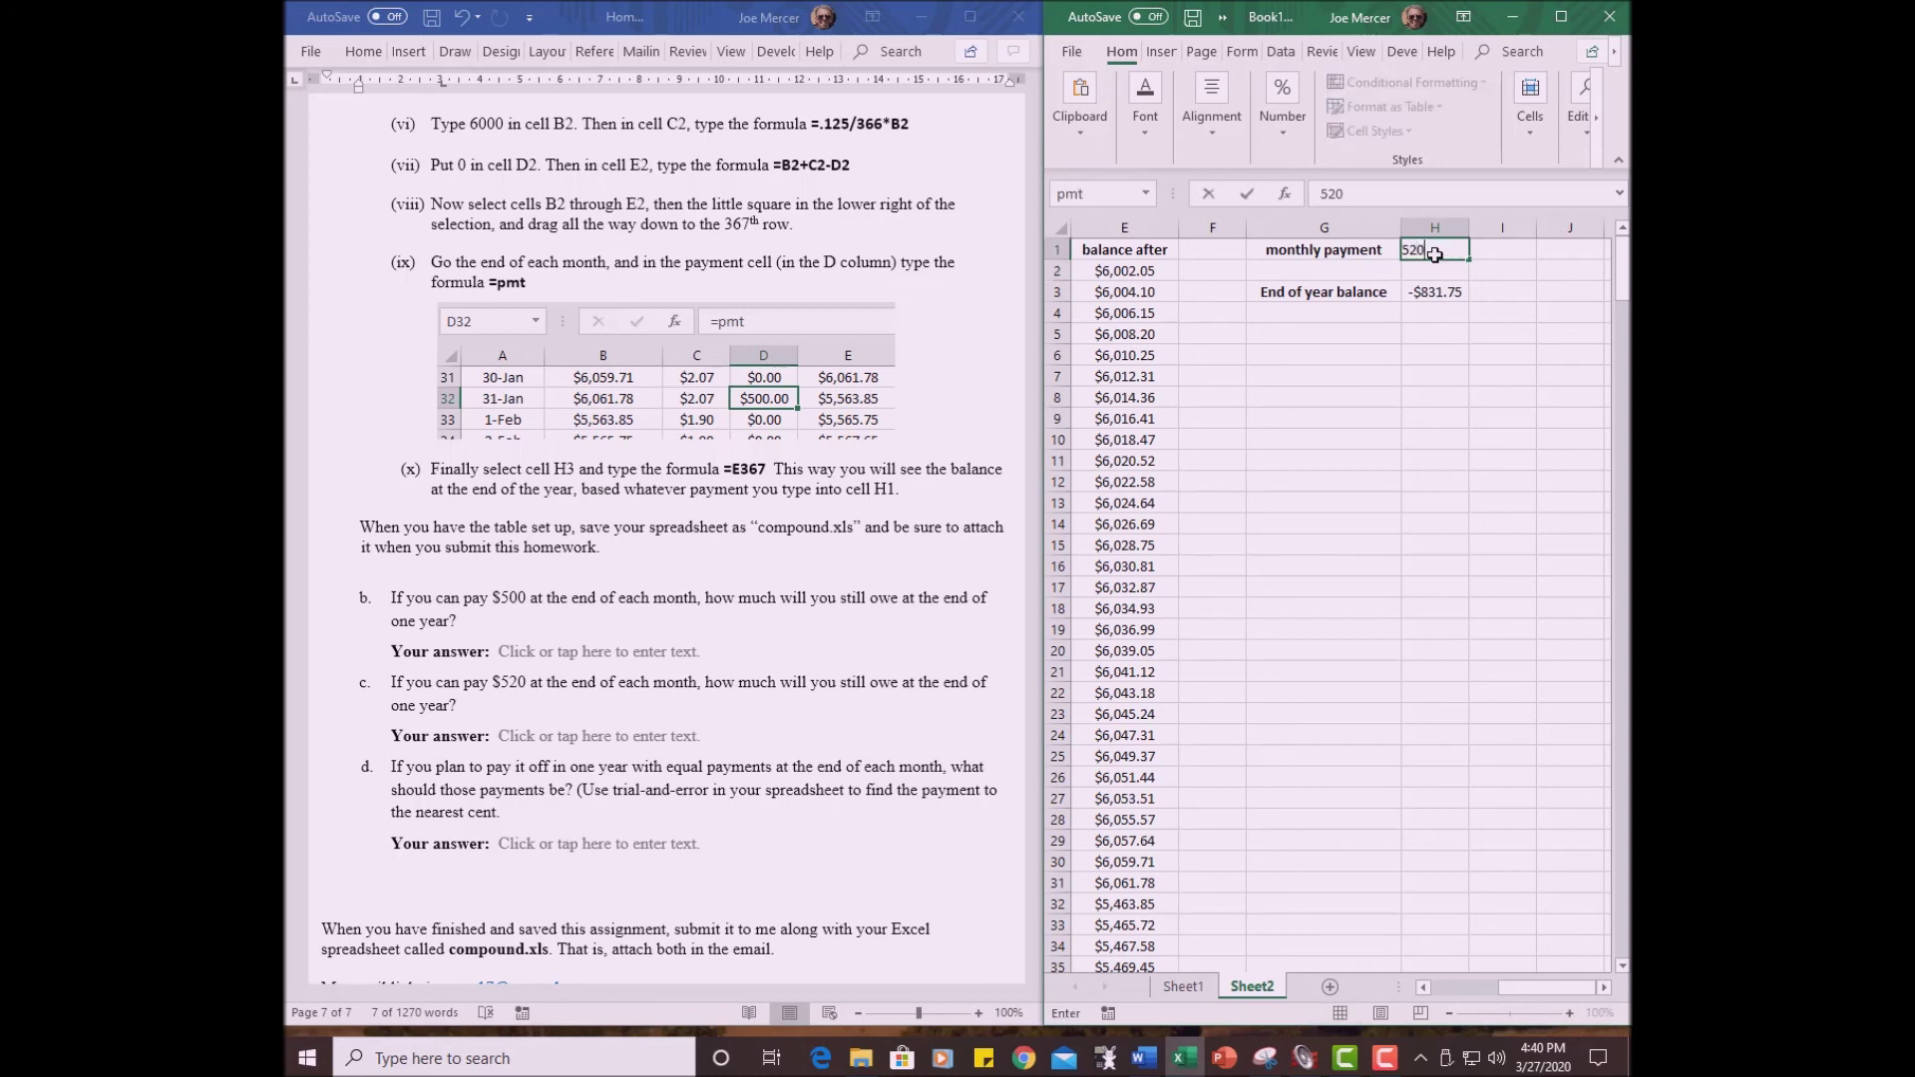
{"action": "key", "text": "Return"}
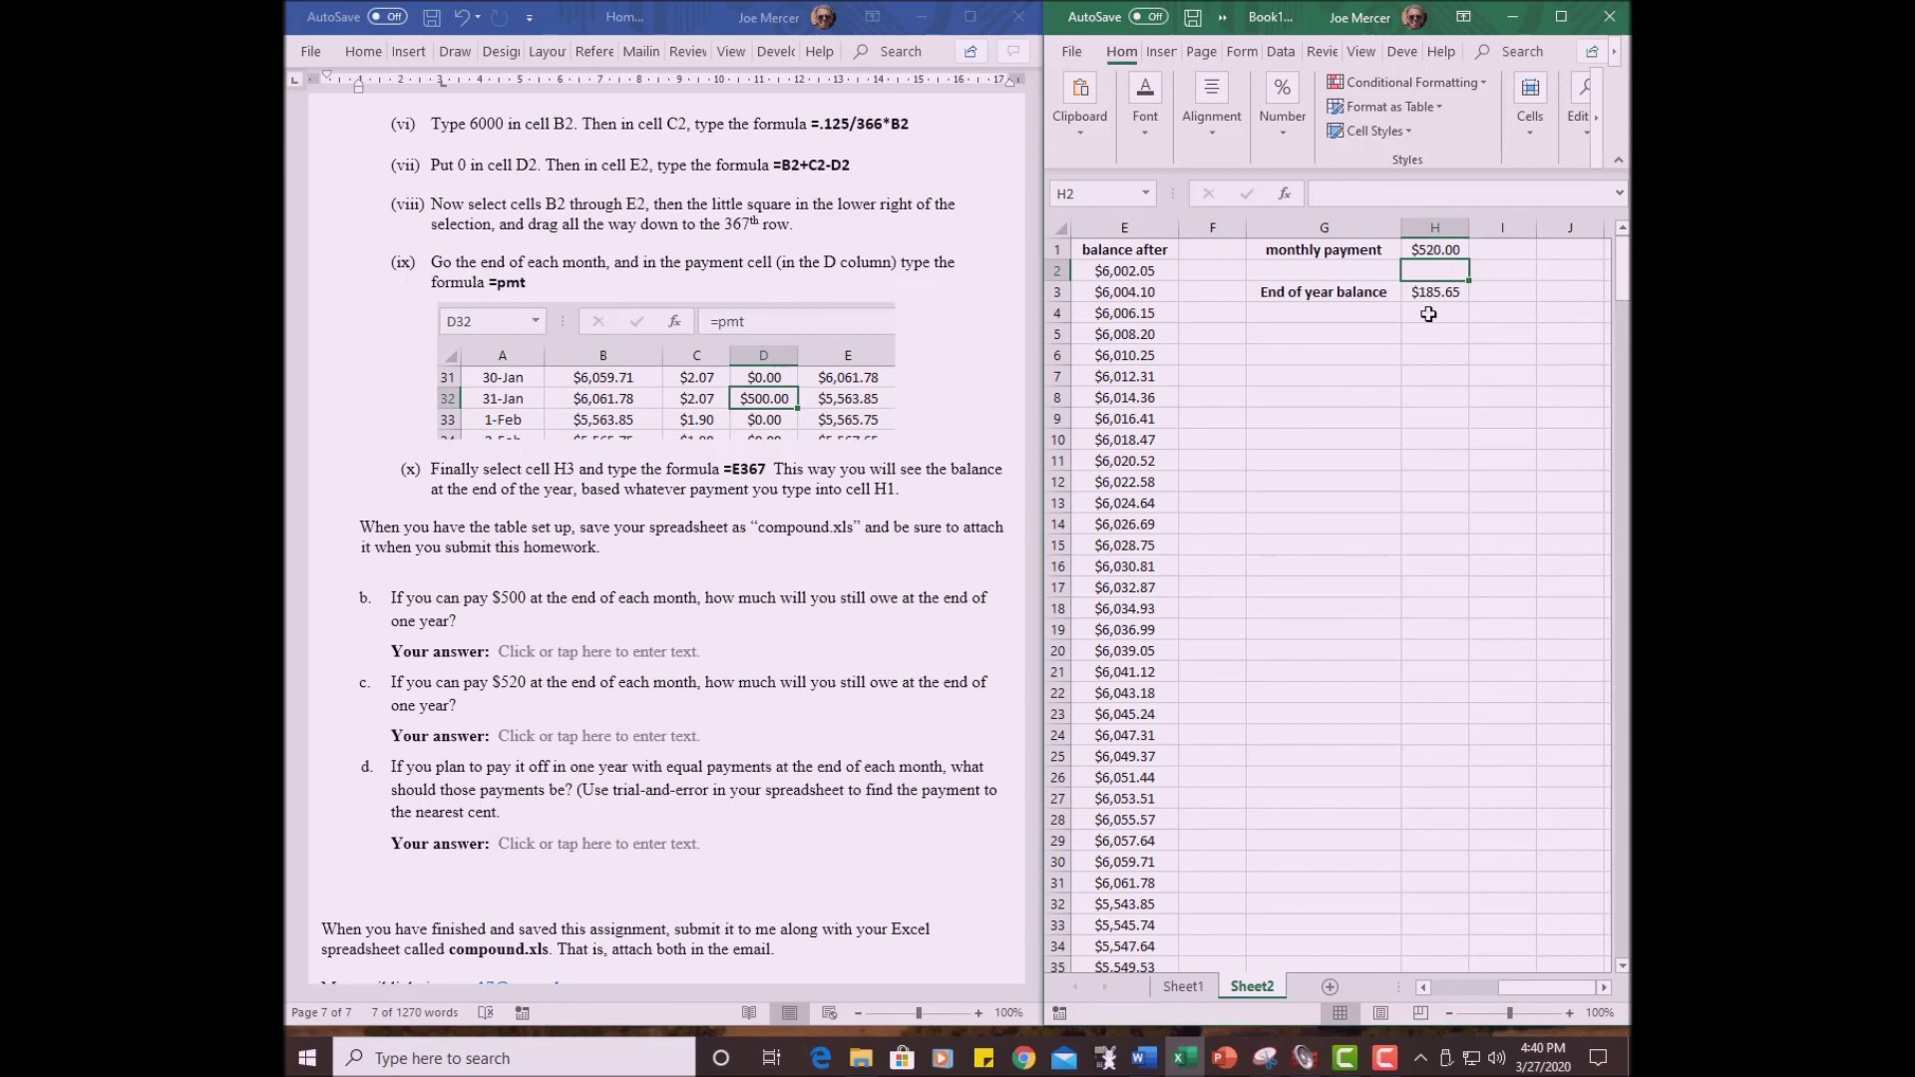
{"action": "left_click", "coordinate": [1442, 249]}
{"action": "type", "text": "530"}
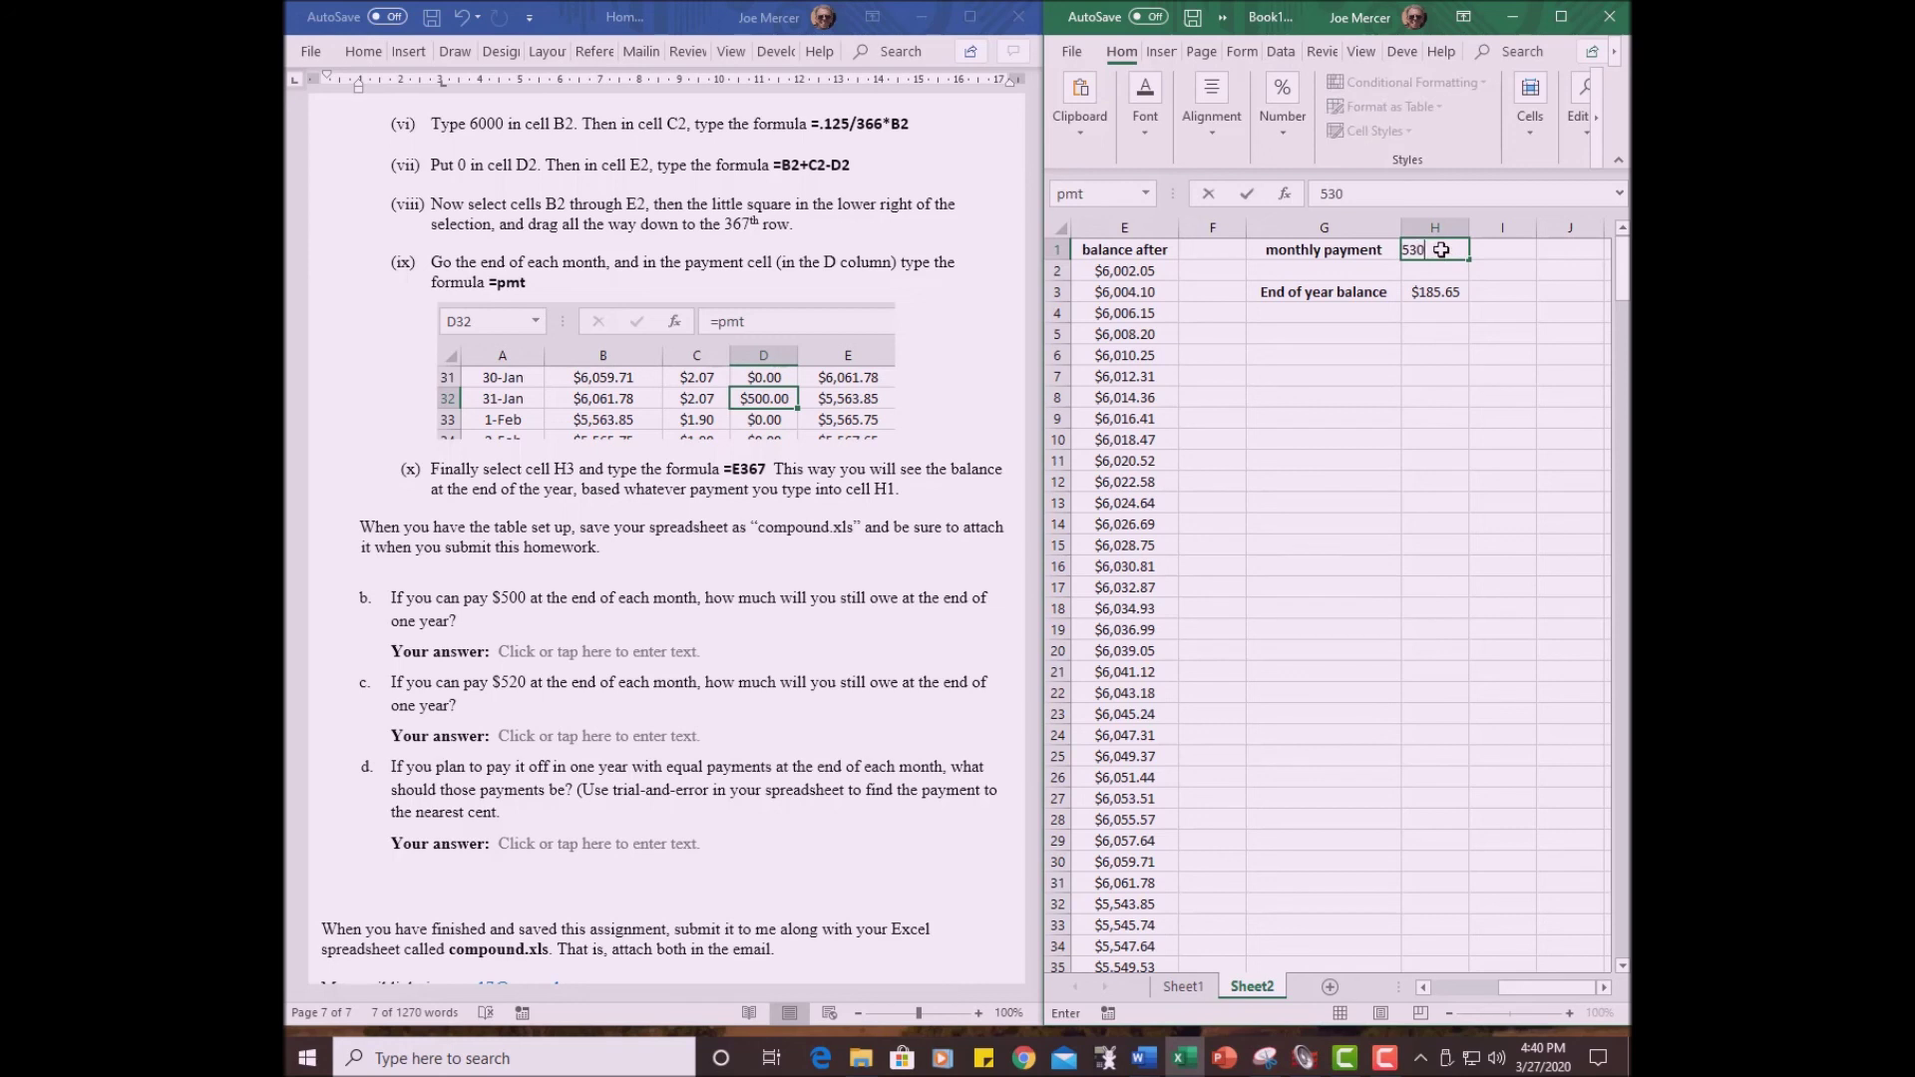
{"action": "key", "text": "Return"}
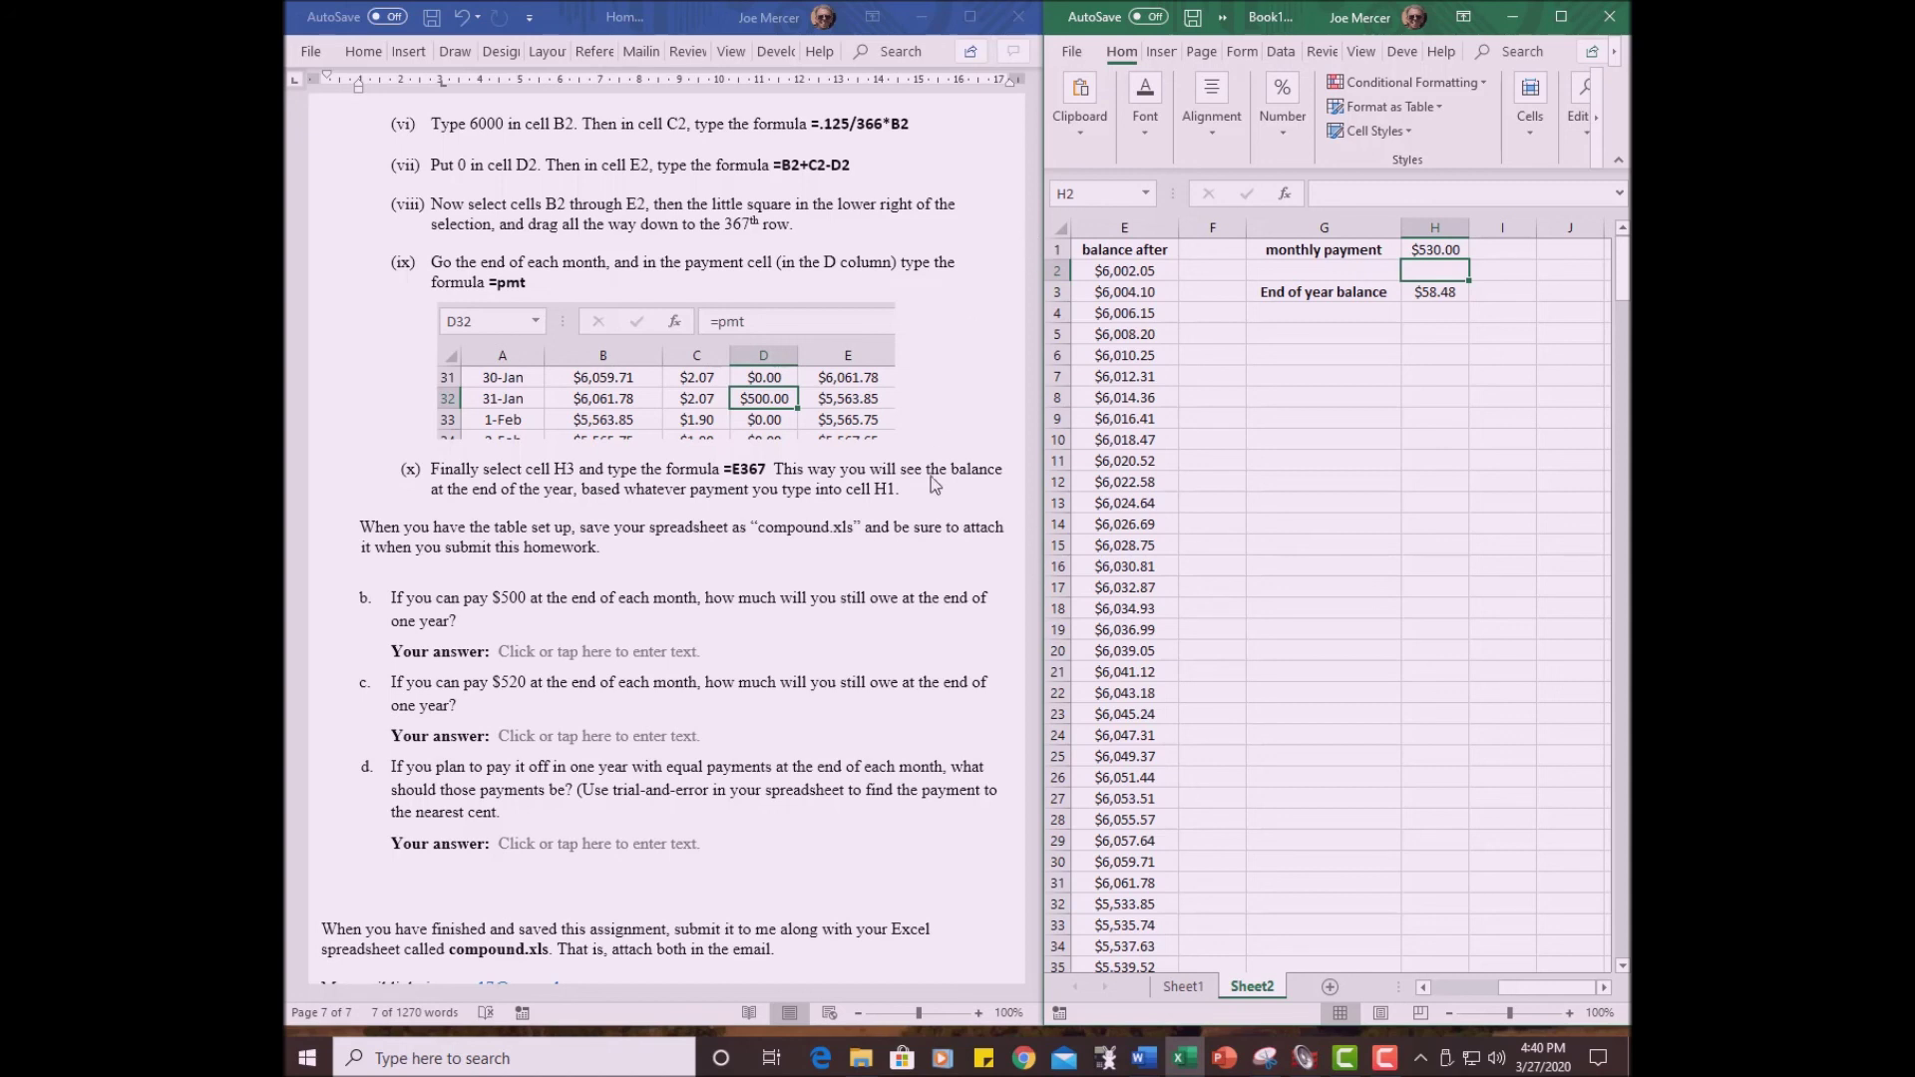
{"action": "left_click", "coordinate": [1306, 621]}
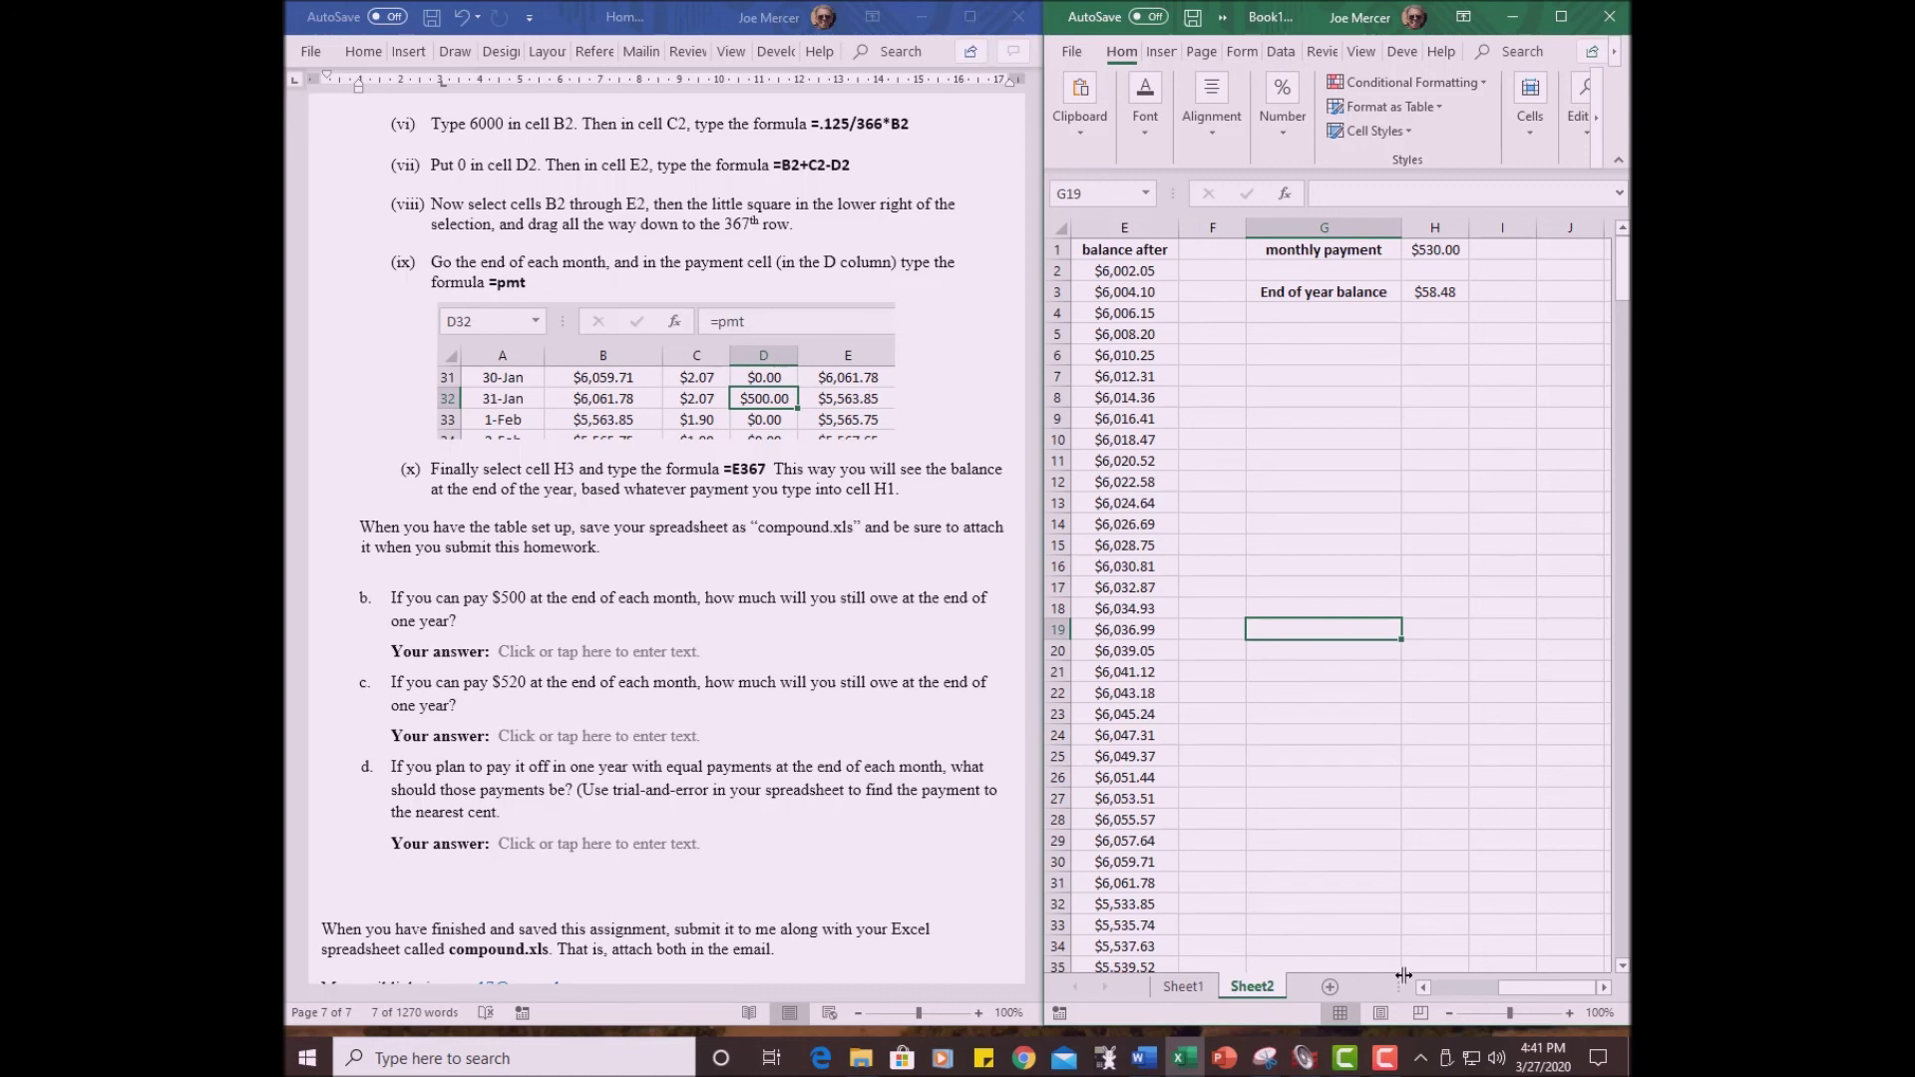
{"action": "mouse_move", "coordinate": [1305, 1065]}
{"action": "mouse_move", "coordinate": [1396, 1063]}
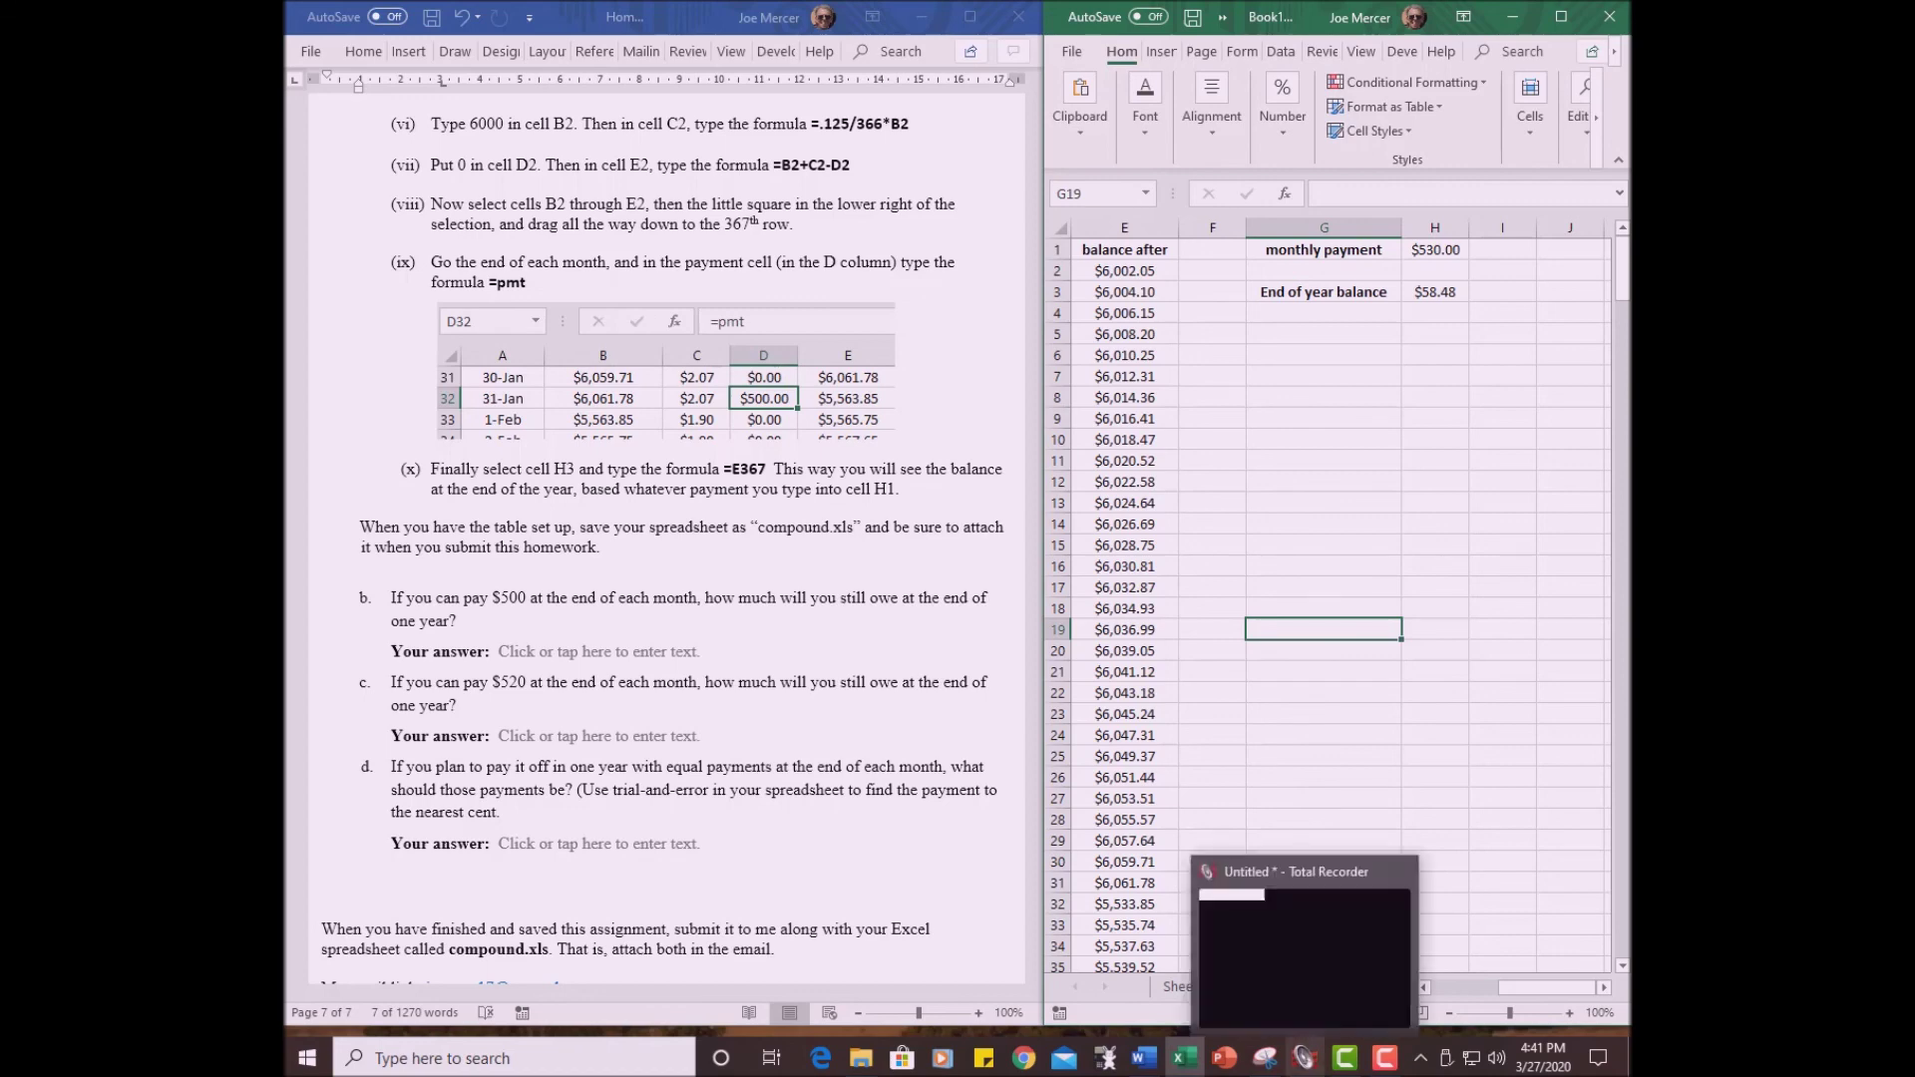